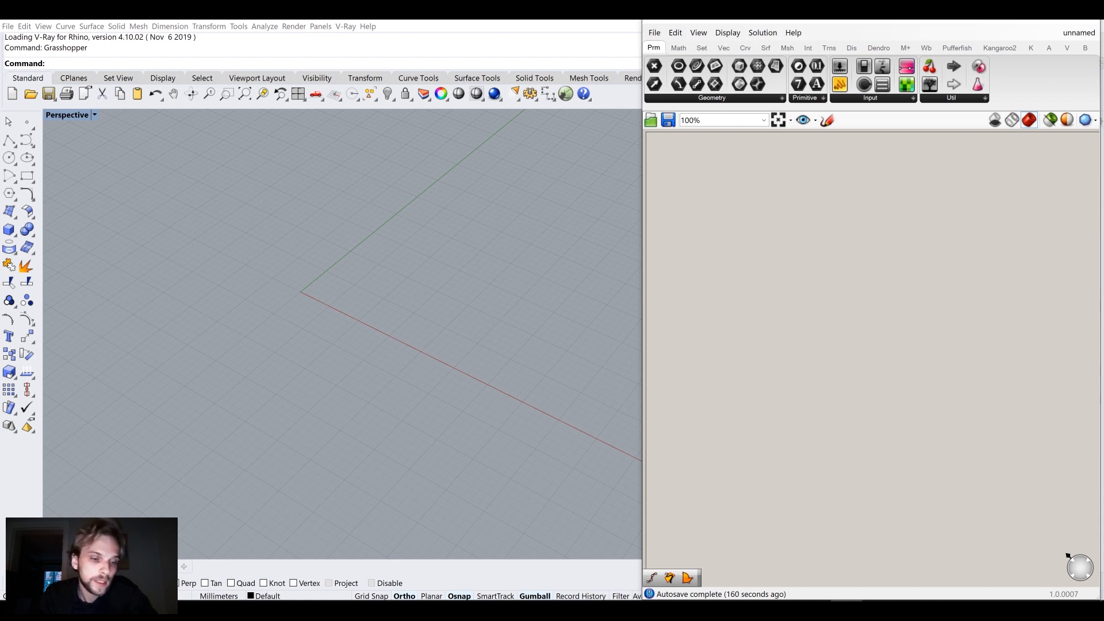
Widen the Grasshopper window over the Rhino viewport to gain more canvas space
key(alt+Tab)
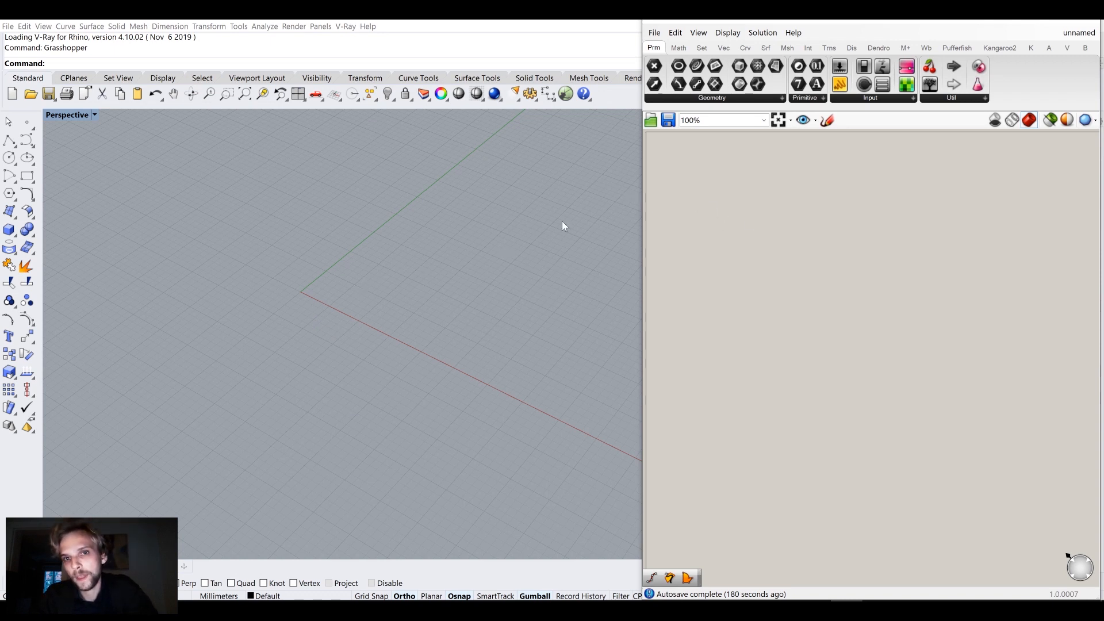
mouse_move(351, 265)
right_down()
mouse_move(318, 310)
mouse_move(340, 283)
mouse_move(368, 276)
right_up()
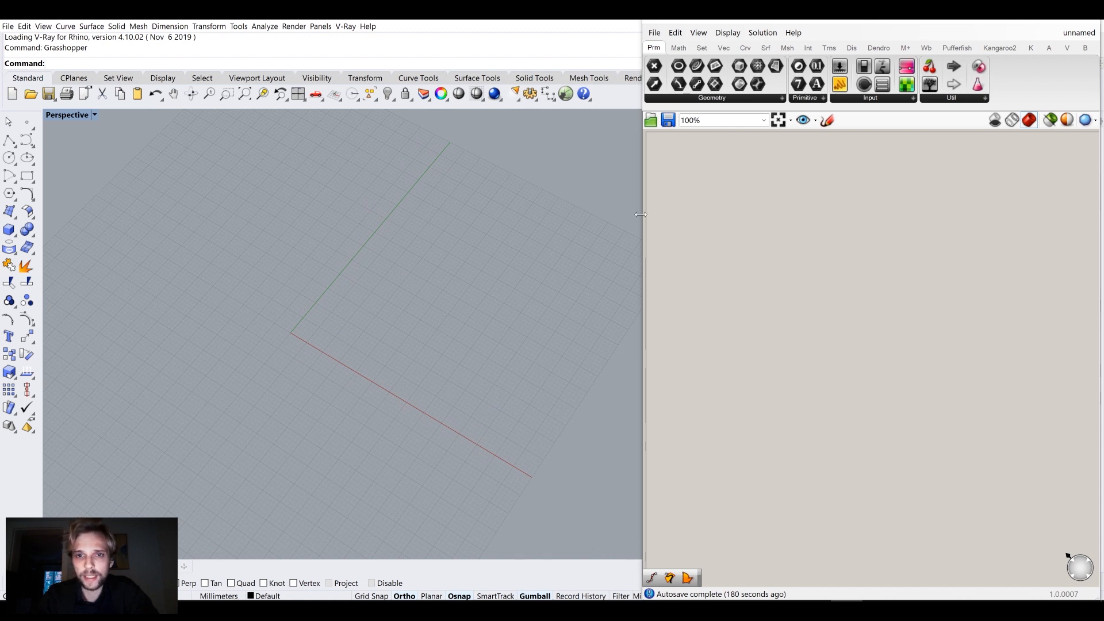
drag(640, 215, 494, 222)
scroll(698, 221, up, 5)
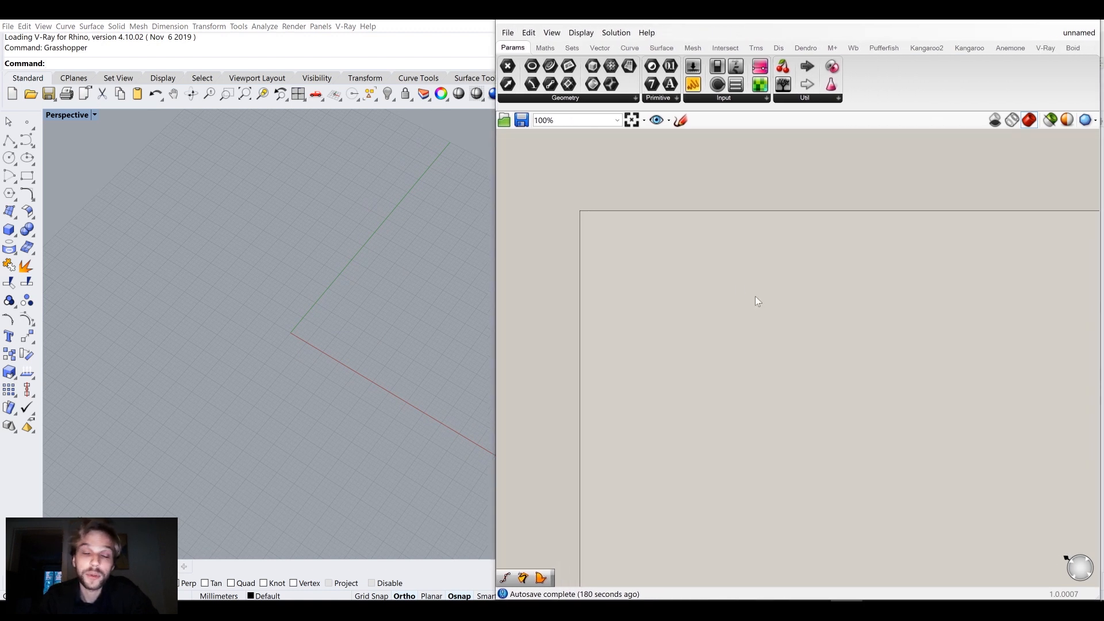
scroll(562, 228, up, 2)
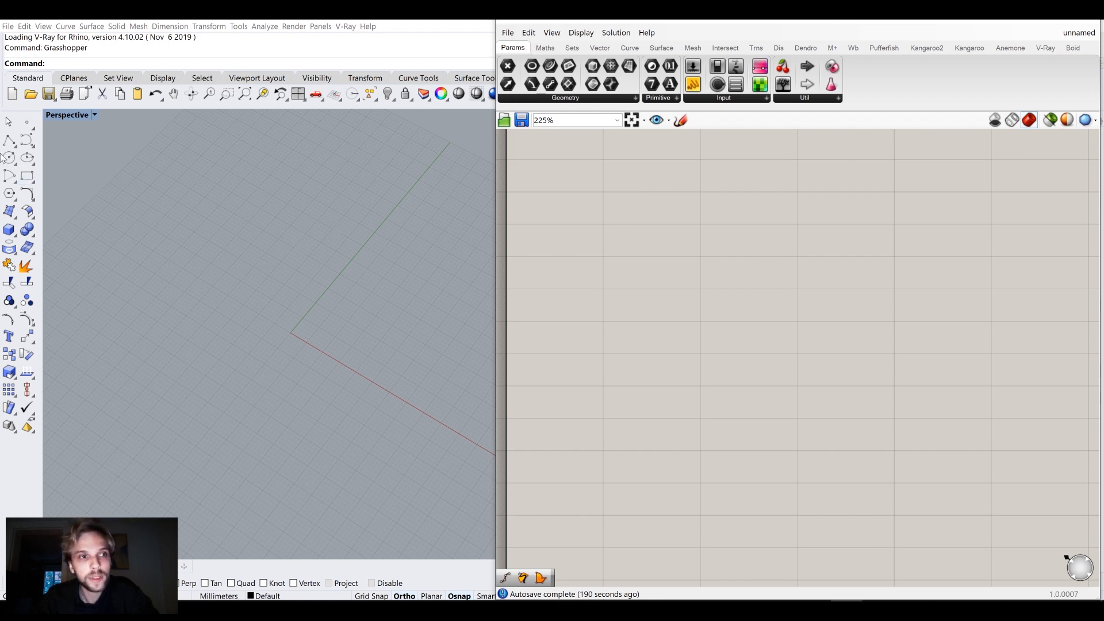
Draw an open S-shaped control point curve with five points on the ground plane in the Perspective view
click(27, 140)
click(372, 319)
click(308, 399)
click(208, 339)
click(293, 243)
click(202, 194)
key(Return)
Place a Curve parameter on the Grasshopper canvas and reference the drawn Rhino curve in it
click(241, 238)
double_click(617, 262)
text(crv)
key(Return)
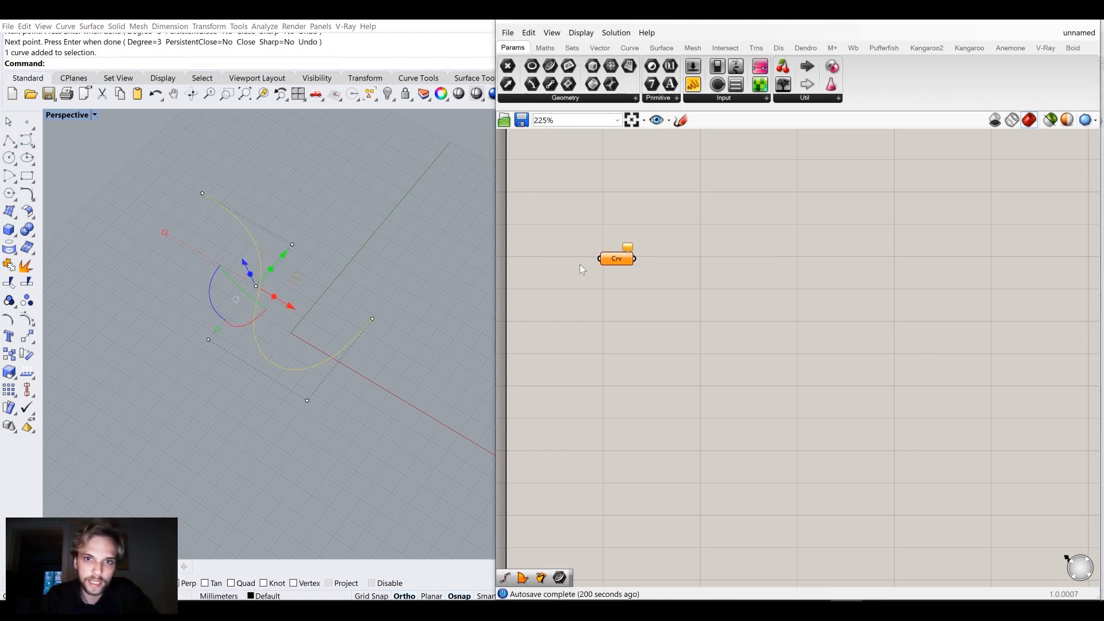
right_click(605, 265)
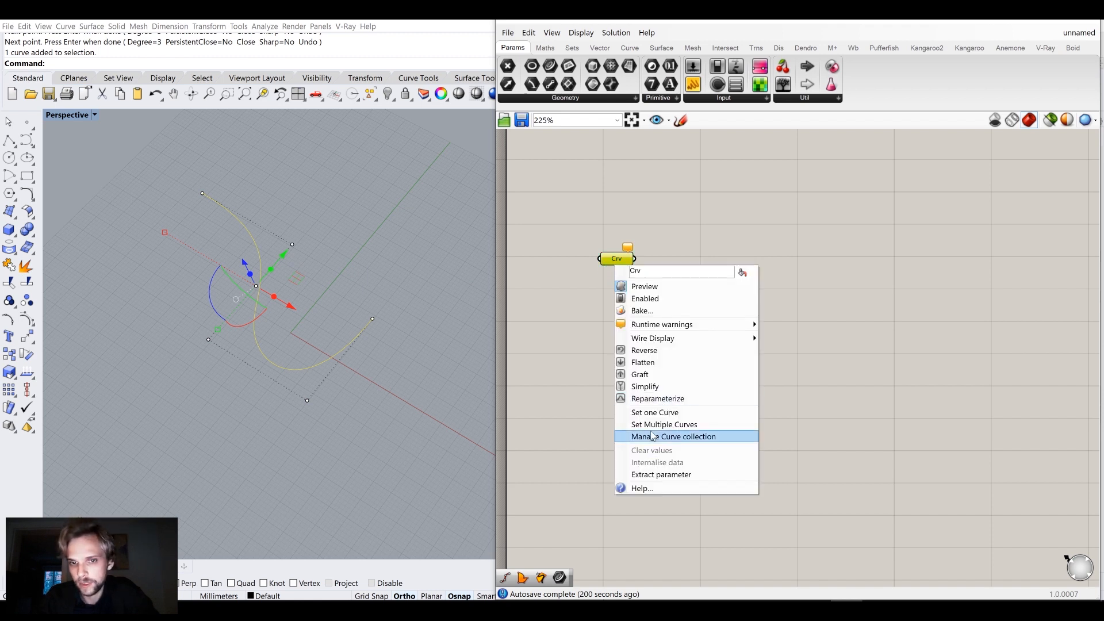
click(657, 411)
click(607, 294)
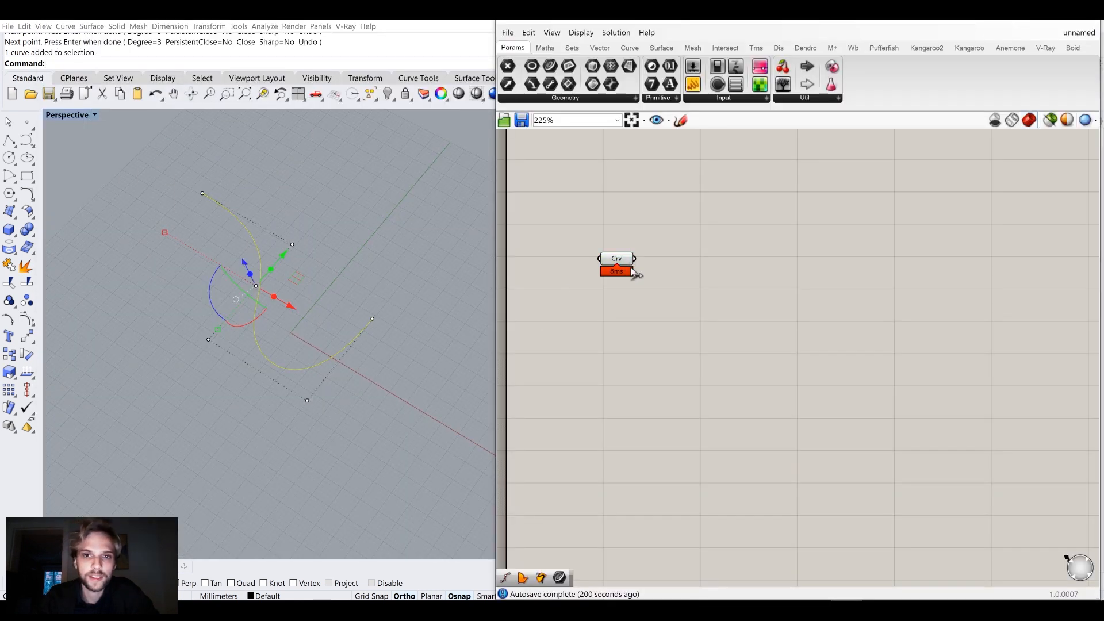
drag(616, 262, 651, 312)
click(587, 283)
Hide the original S-shaped curve in Rhino
click(432, 430)
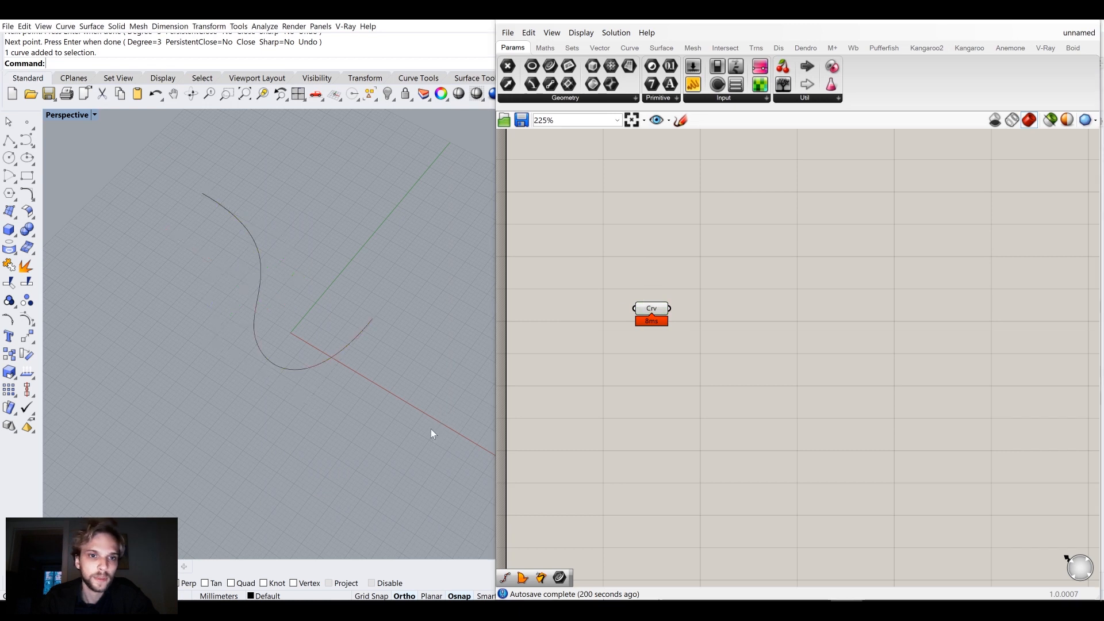
drag(261, 326, 262, 330)
key(Return)
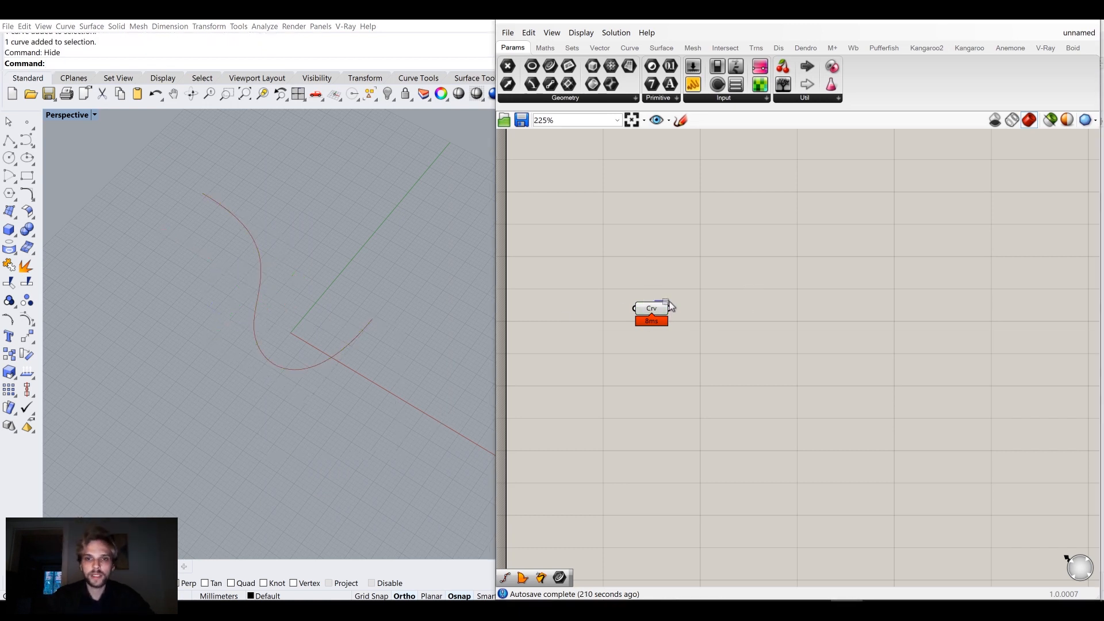
Add a Divide Curve component beside the Curve parameter and connect the parameter to its curve input
drag(665, 311, 679, 299)
click(755, 351)
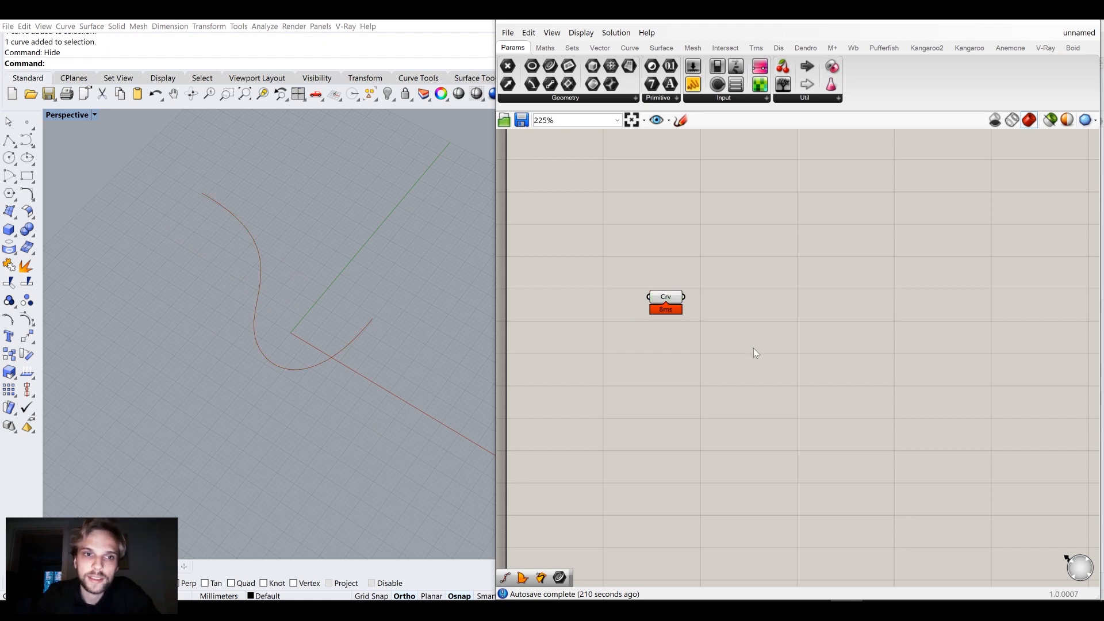
double_click(755, 352)
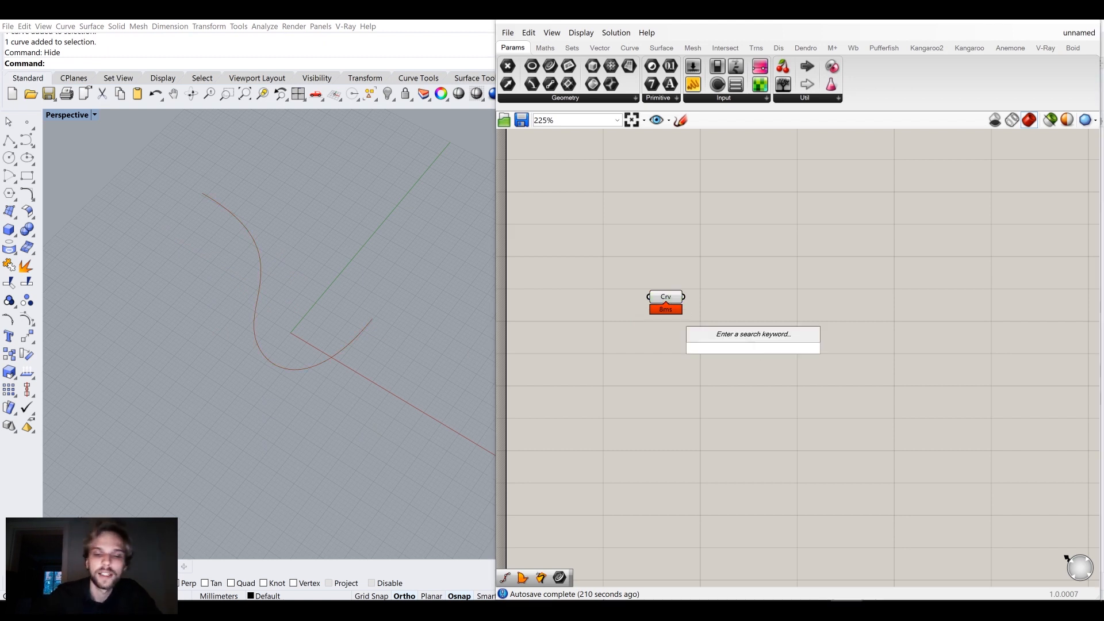
text(divide)
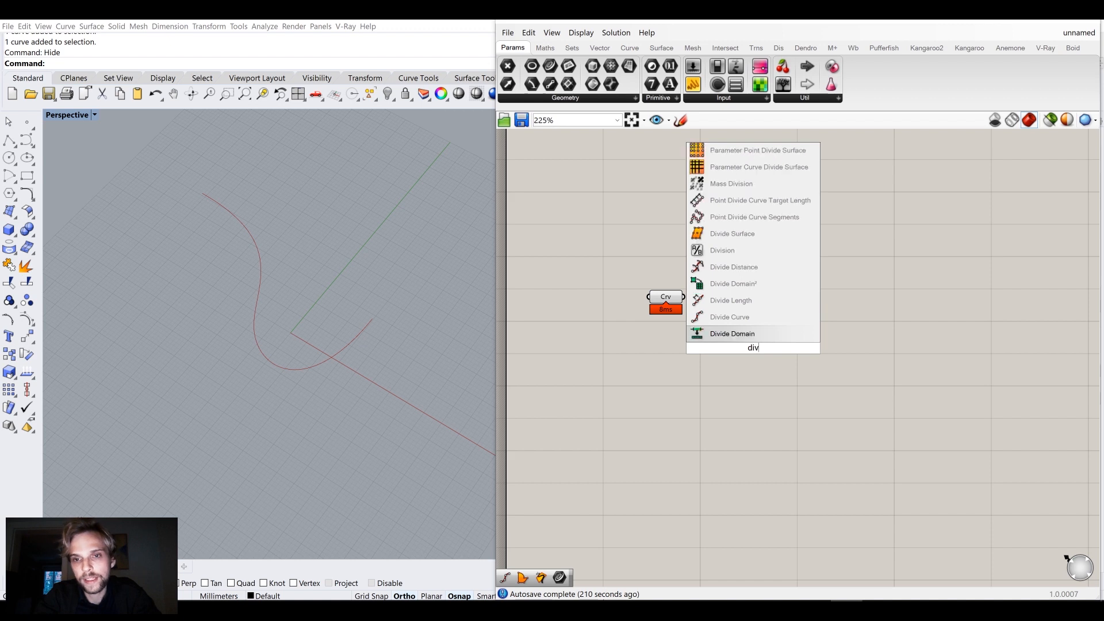
key(Return)
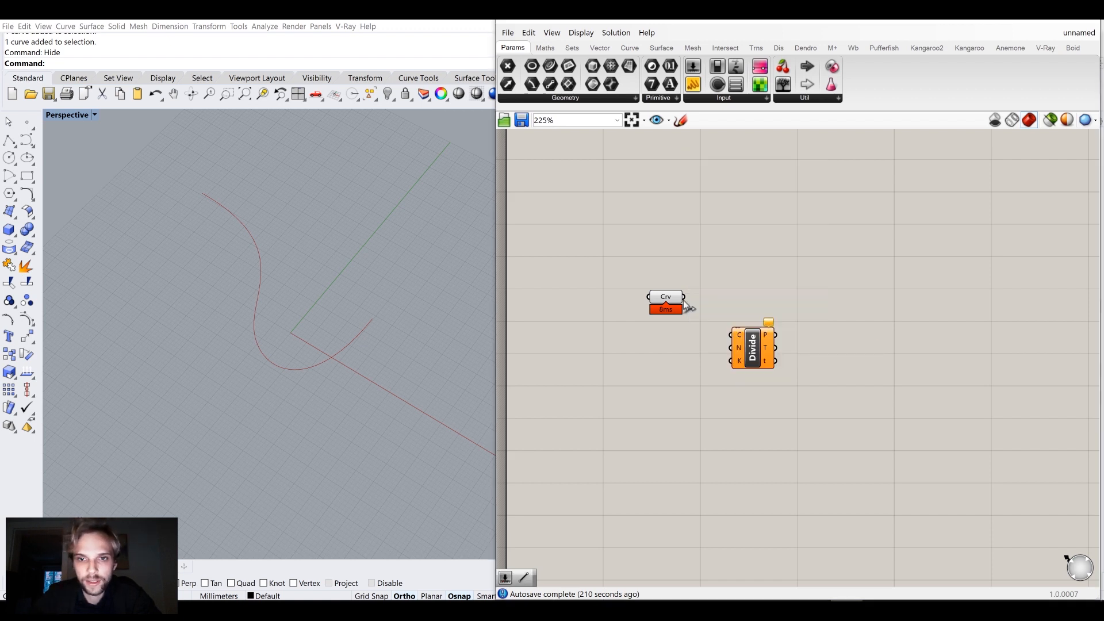
drag(725, 326, 731, 335)
drag(748, 348, 737, 312)
Add a number slider with the value 500 and connect it to Divide Curve's count input
double_click(640, 376)
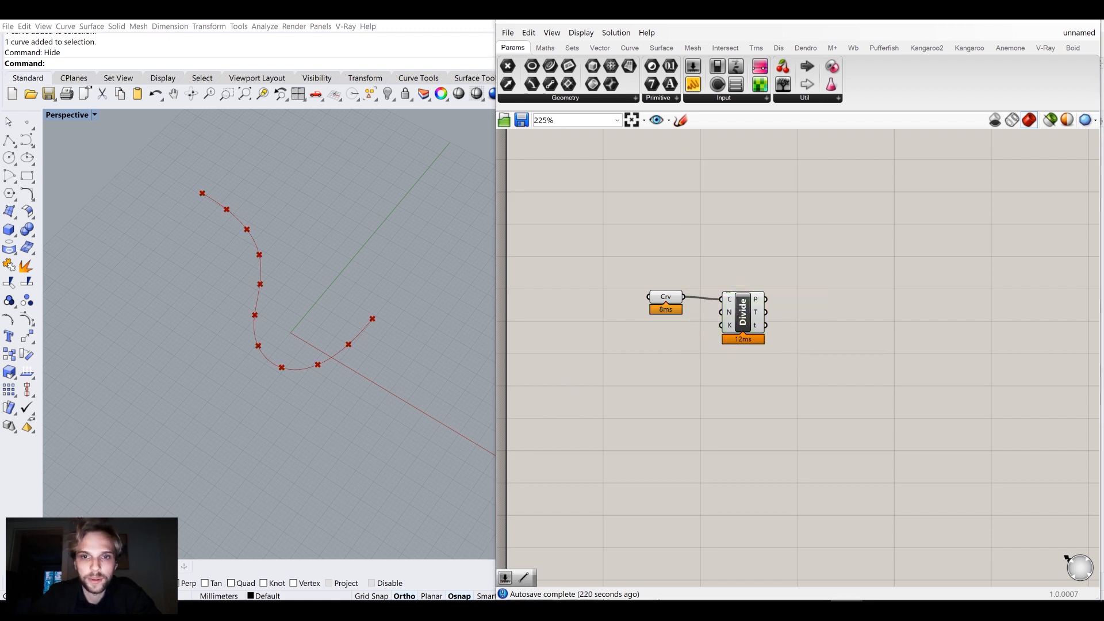
text(100)
key(BackSpace)
key(BackSpace)
key(BackSpace)
text(500)
key(Return)
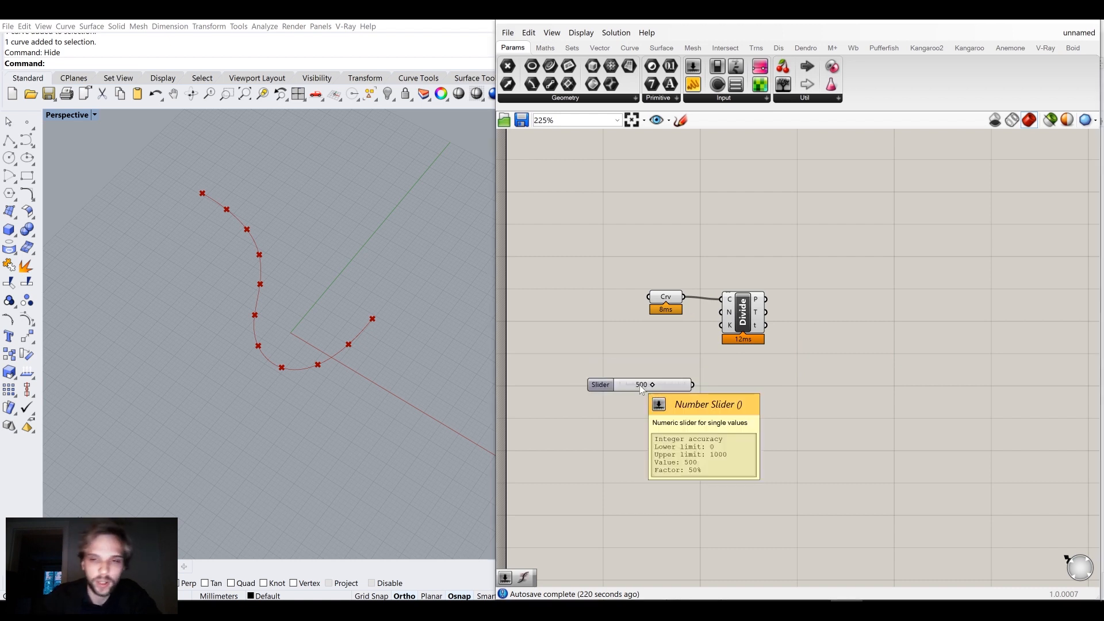
drag(677, 388, 746, 340)
click(761, 304)
Add a PolyLine component and feed Divide Curve's points into its vertices input
right_drag(859, 306, 786, 305)
double_click(786, 305)
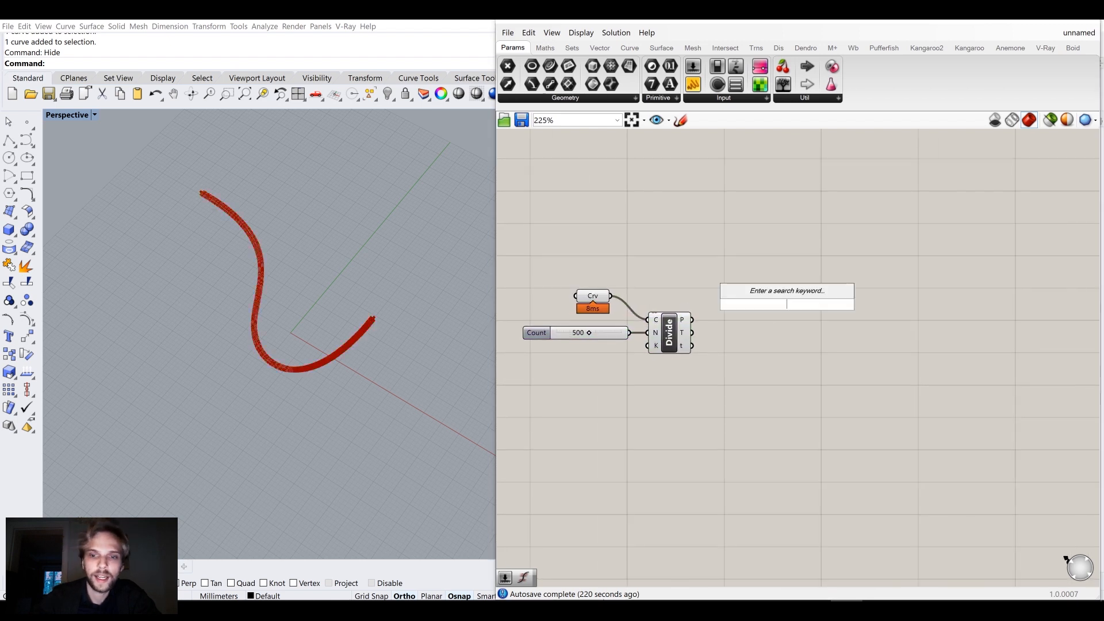
text(polyl)
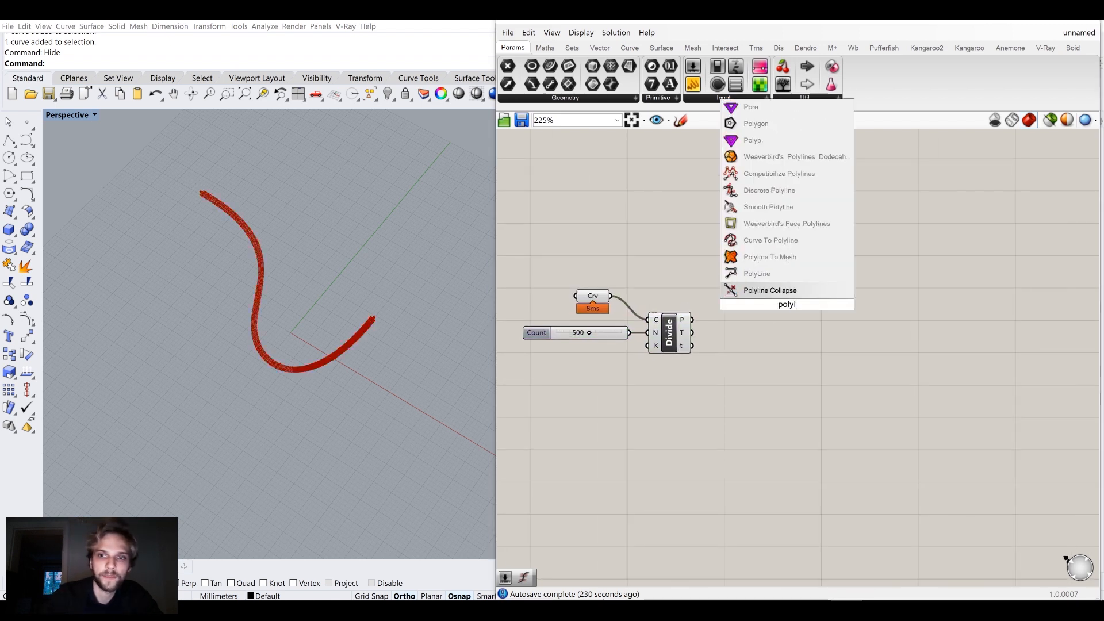
key(Return)
drag(693, 319, 758, 294)
Turn off the preview of the Curve parameter and Divide Curve, and reposition the PolyLine component beside them
drag(668, 404, 579, 274)
middle_click(578, 274)
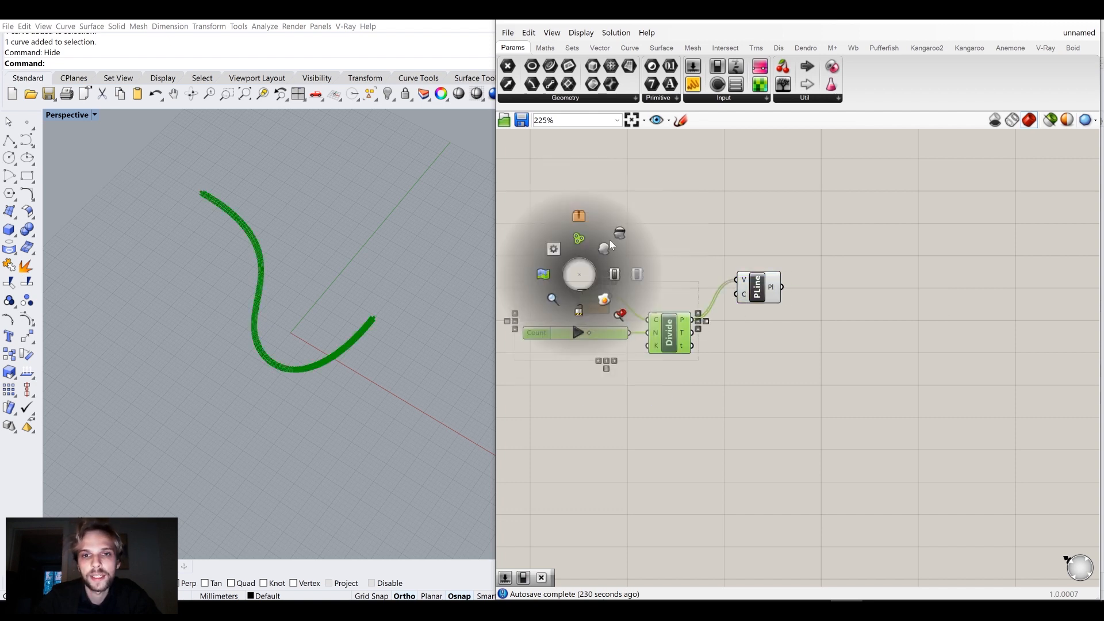
click(622, 232)
drag(755, 279, 745, 296)
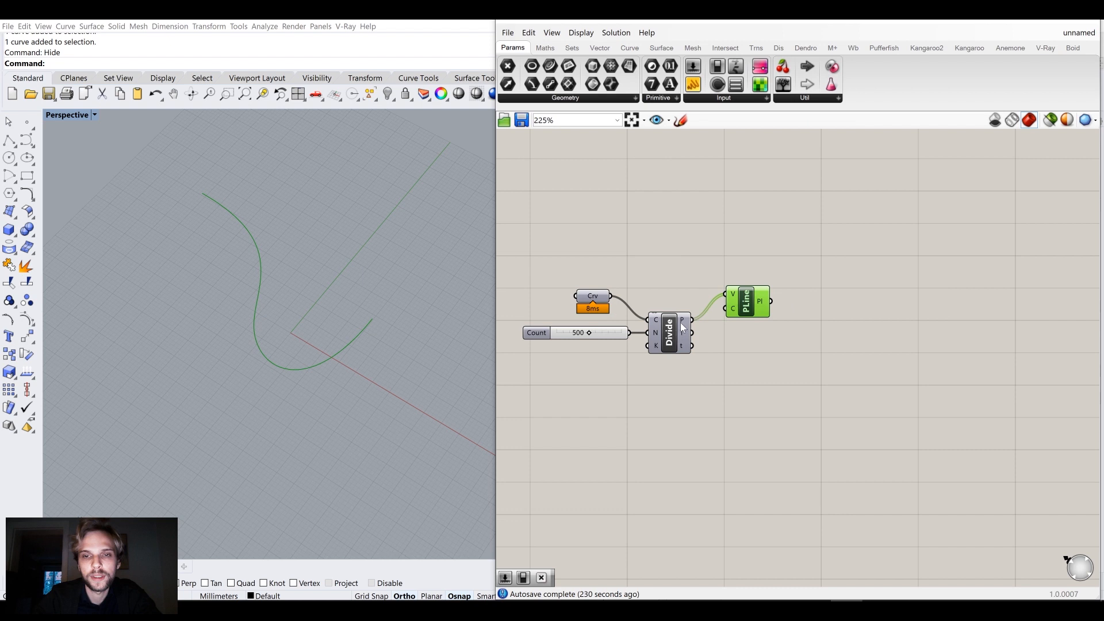
click(667, 281)
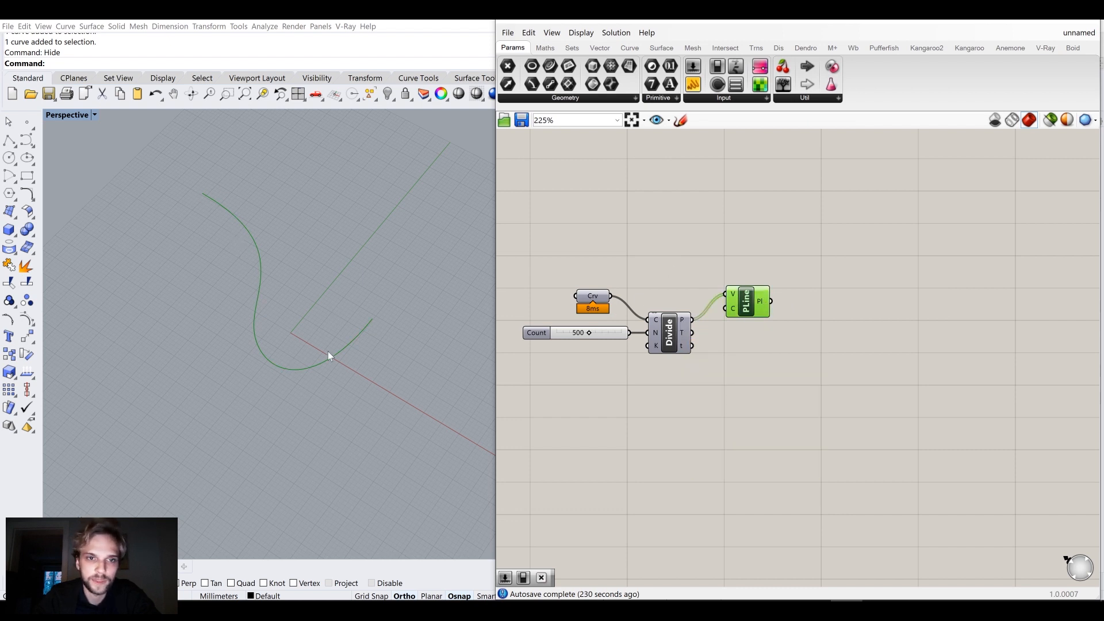
click(726, 266)
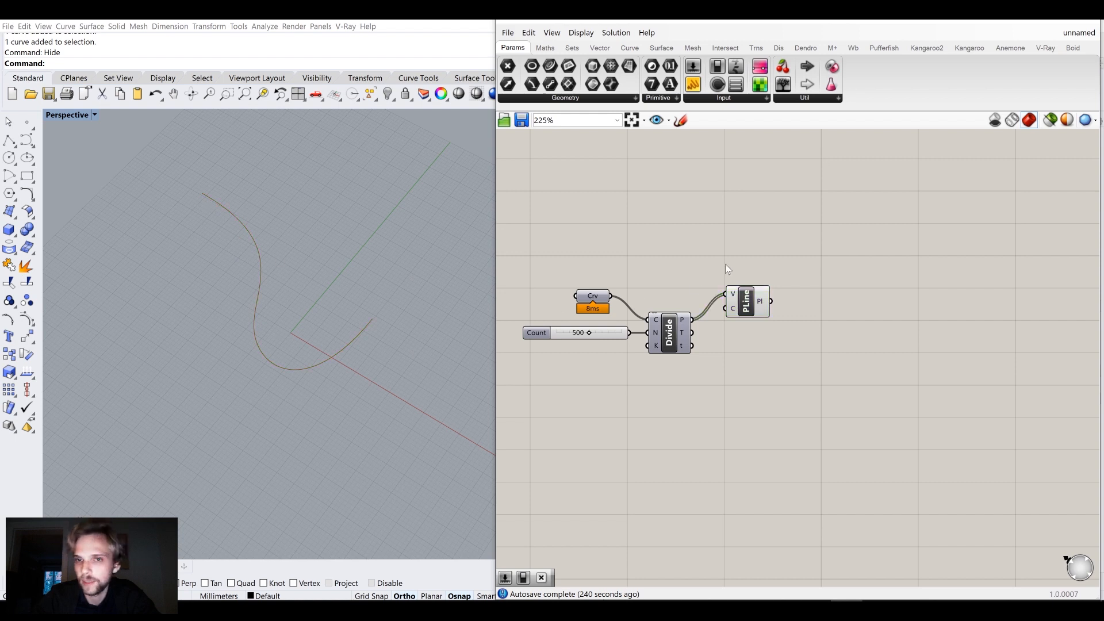
drag(750, 305, 745, 320)
click(776, 289)
Add an Explode component to the canvas below and beyond the PolyLine component
right_drag(776, 288, 726, 264)
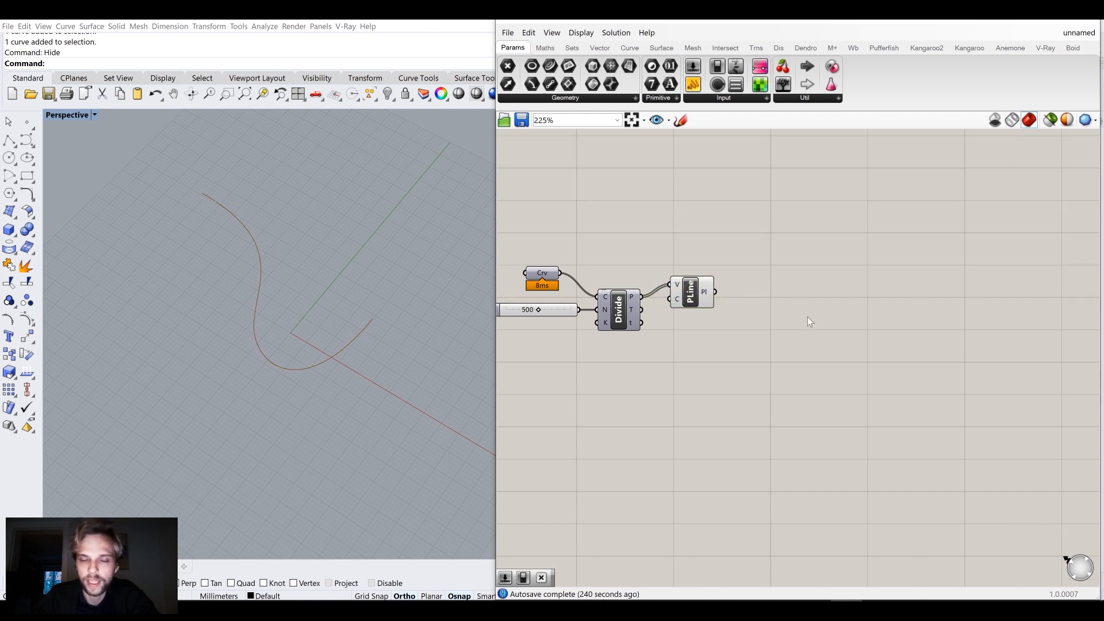
right_drag(807, 316, 807, 343)
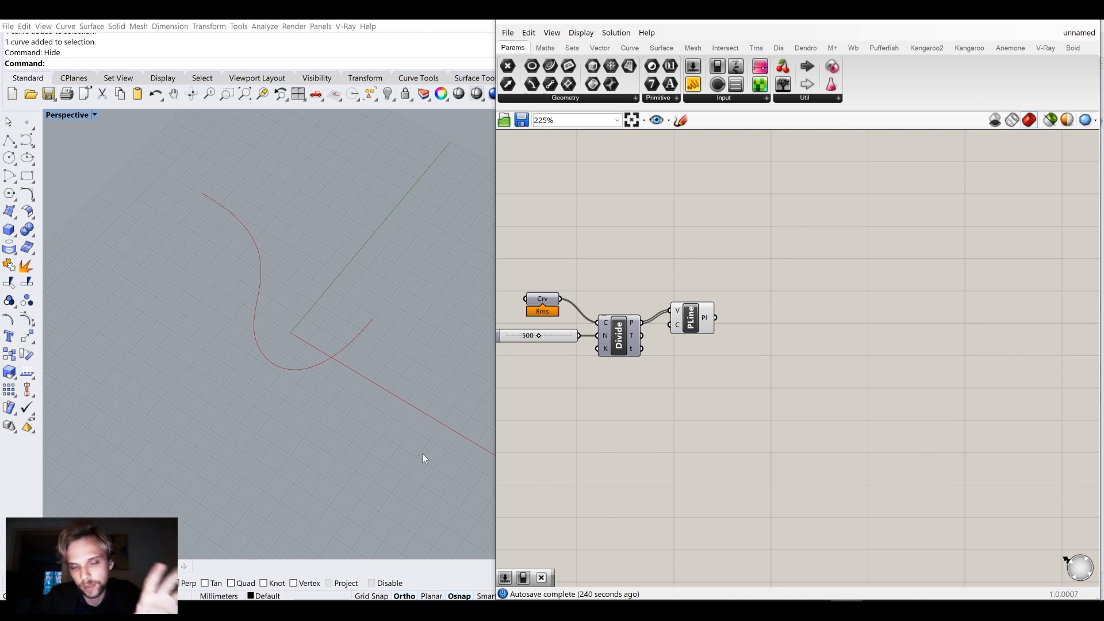
right_drag(764, 362, 766, 387)
double_click(836, 378)
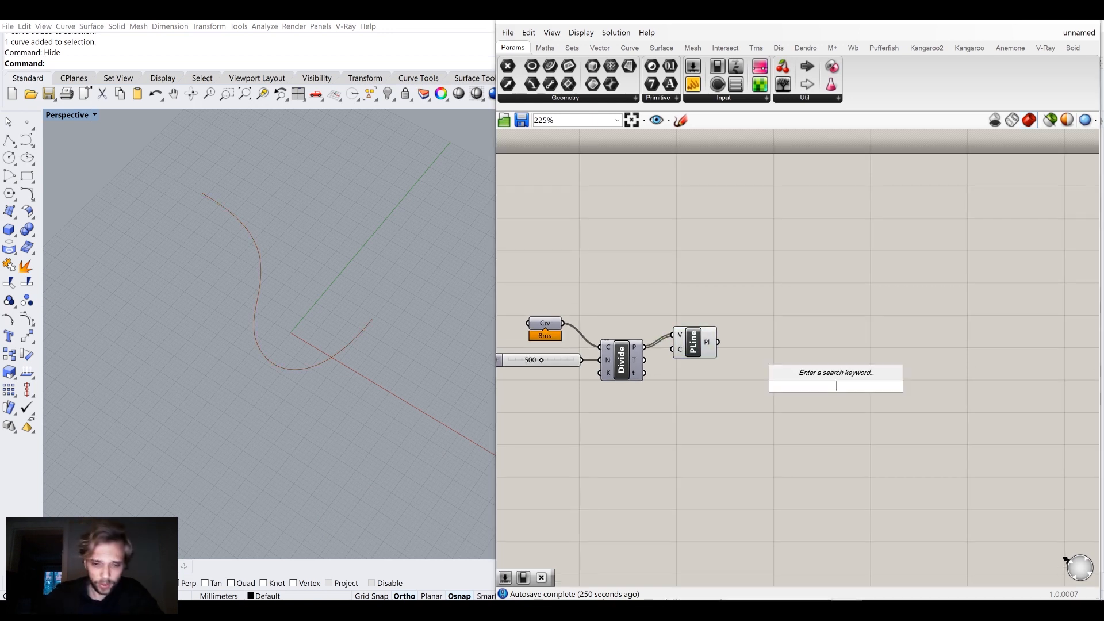
text(explode)
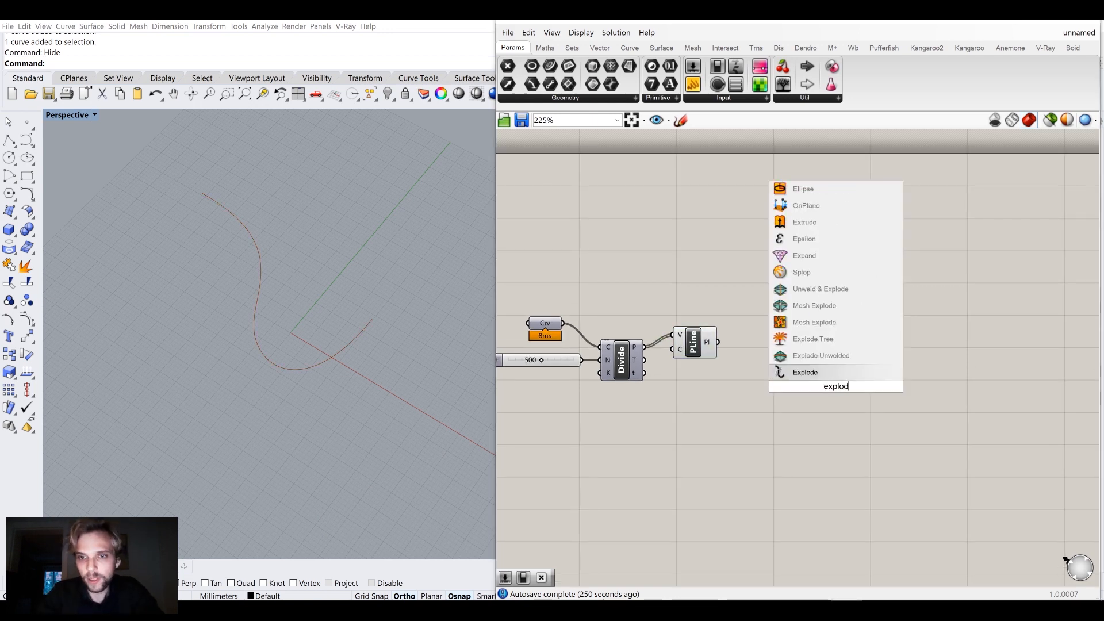
key(Return)
drag(824, 390, 779, 418)
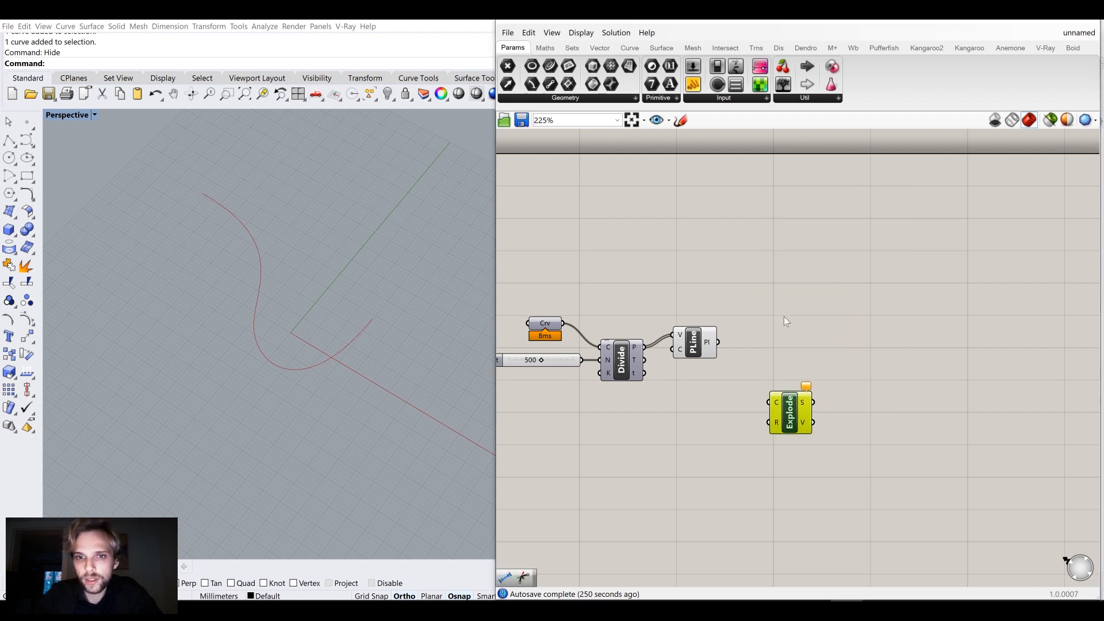
Add a Discontinuity component above Explode and connect the PolyLine output to its curve input
double_click(784, 316)
text(dis)
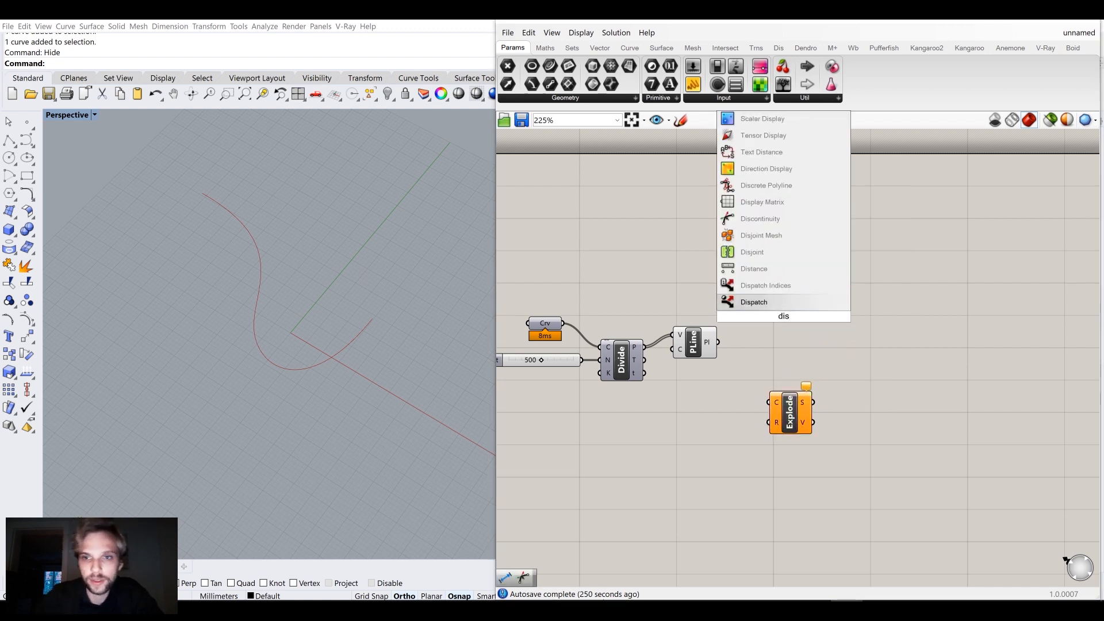
click(758, 219)
drag(715, 341, 793, 327)
click(760, 277)
click(794, 305)
click(743, 264)
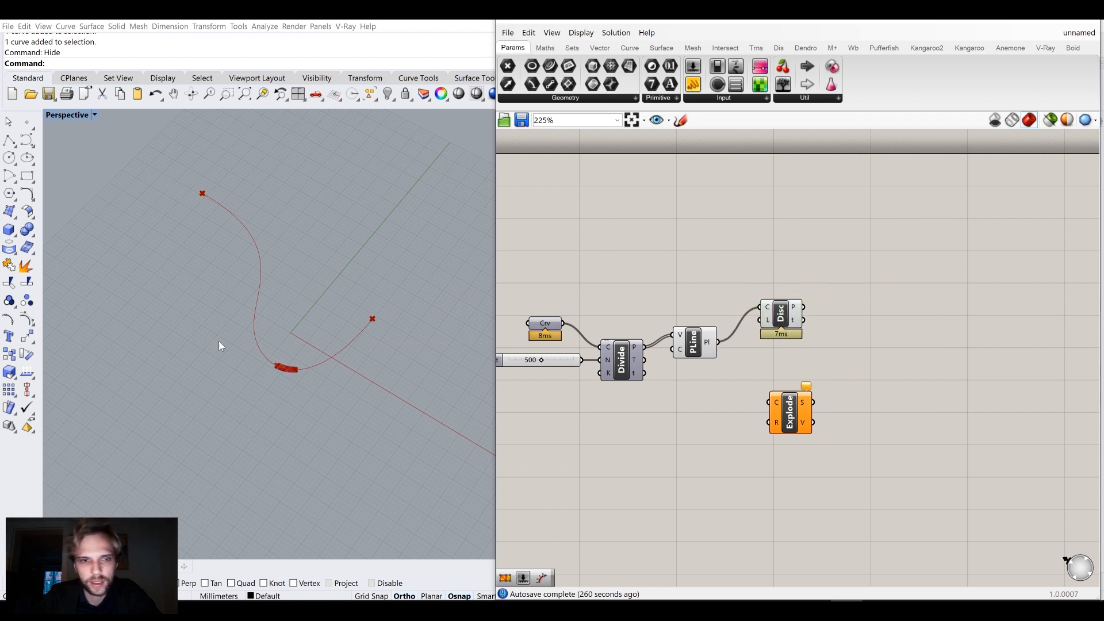
Set the Discontinuity component's level input to C∞ (analytic)
click(784, 422)
scroll(786, 322, up, 3)
mouse_move(750, 328)
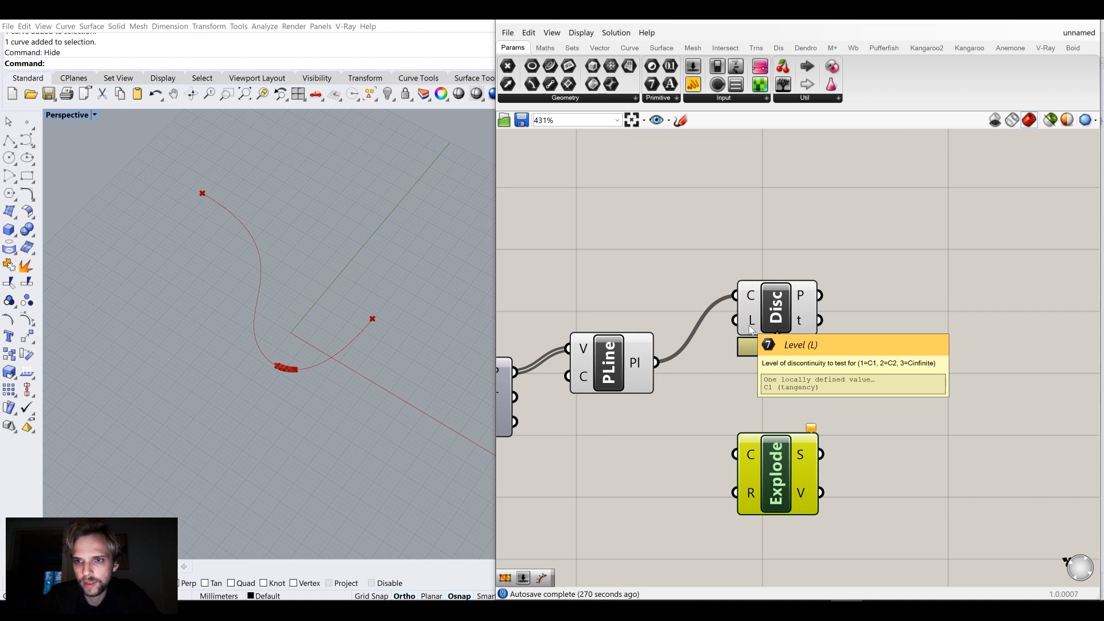
right_click(750, 329)
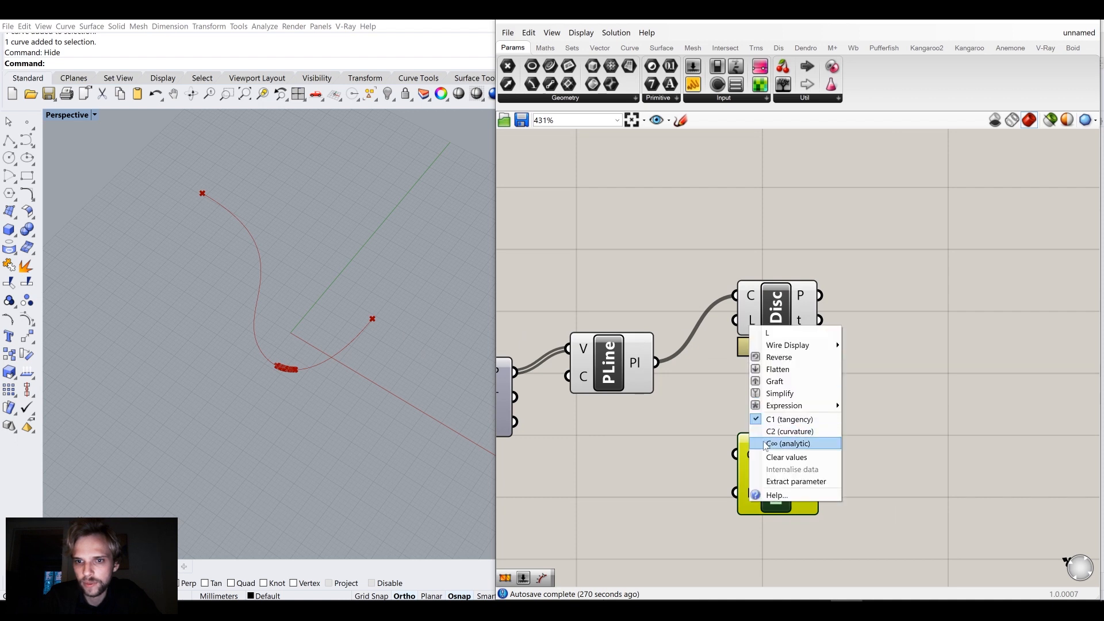
click(786, 445)
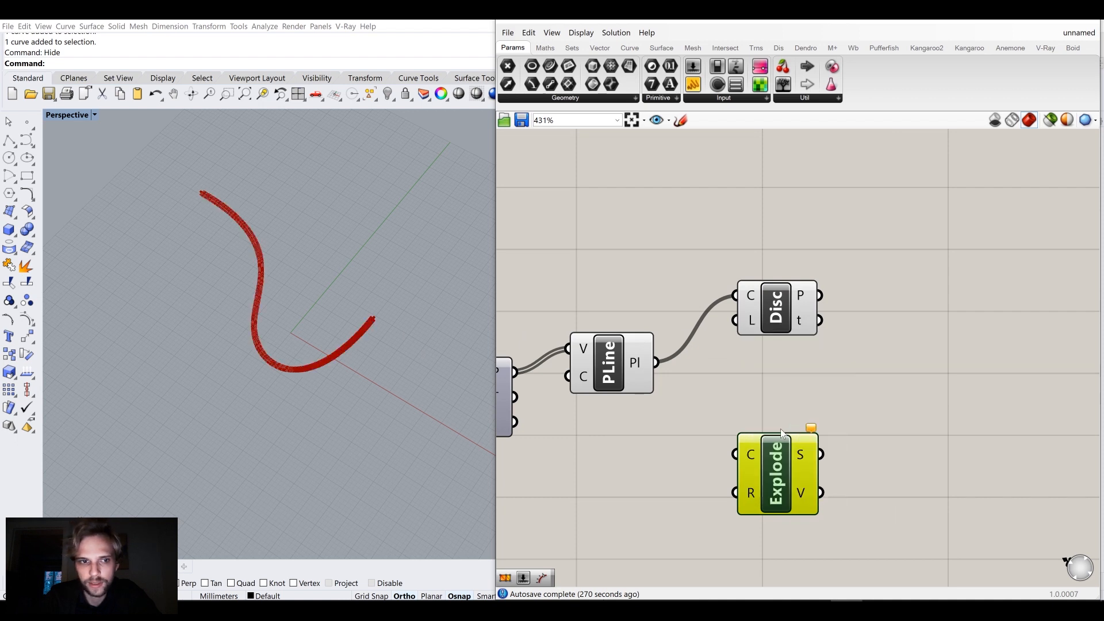
Move Explode closer beneath Discontinuity and inspect the discontinuity points along the curve up close
drag(782, 333, 776, 327)
click(787, 403)
drag(796, 487, 803, 442)
click(754, 242)
scroll(247, 251, up, 15)
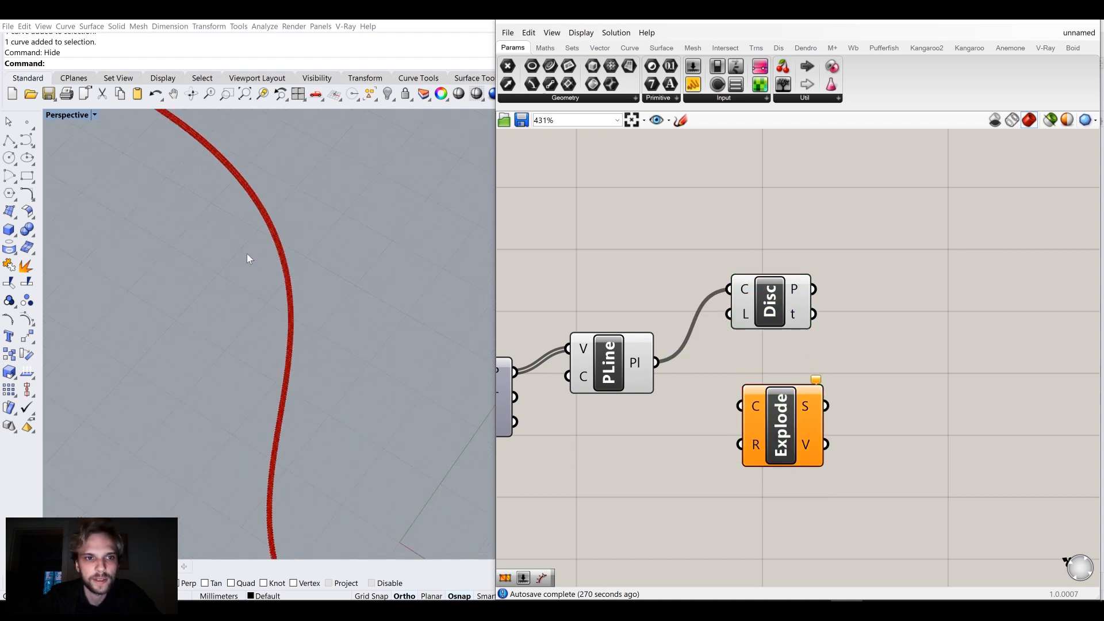
scroll(250, 401, up, 3)
scroll(250, 401, down, 14)
right_drag(250, 401, 289, 372)
Align Explode below Discontinuity and connect the PolyLine output to Explode's curve input
drag(808, 414, 796, 393)
drag(783, 299, 774, 285)
drag(794, 384, 791, 391)
click(791, 353)
drag(655, 363, 790, 405)
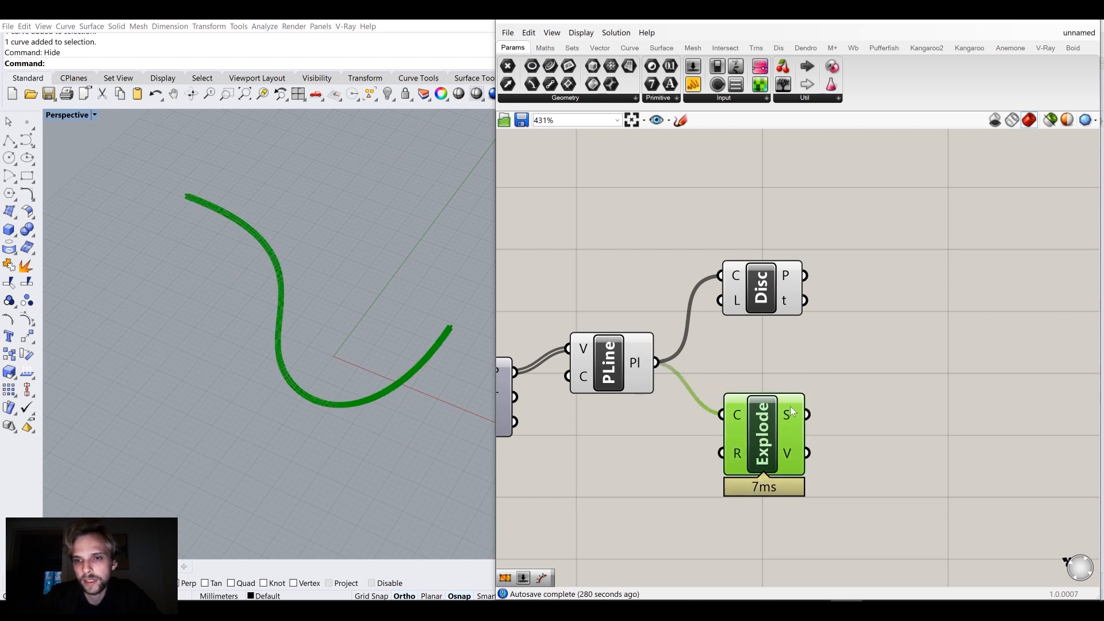
Turn off the preview of the PolyLine component
click(610, 358)
middle_click(607, 353)
click(631, 320)
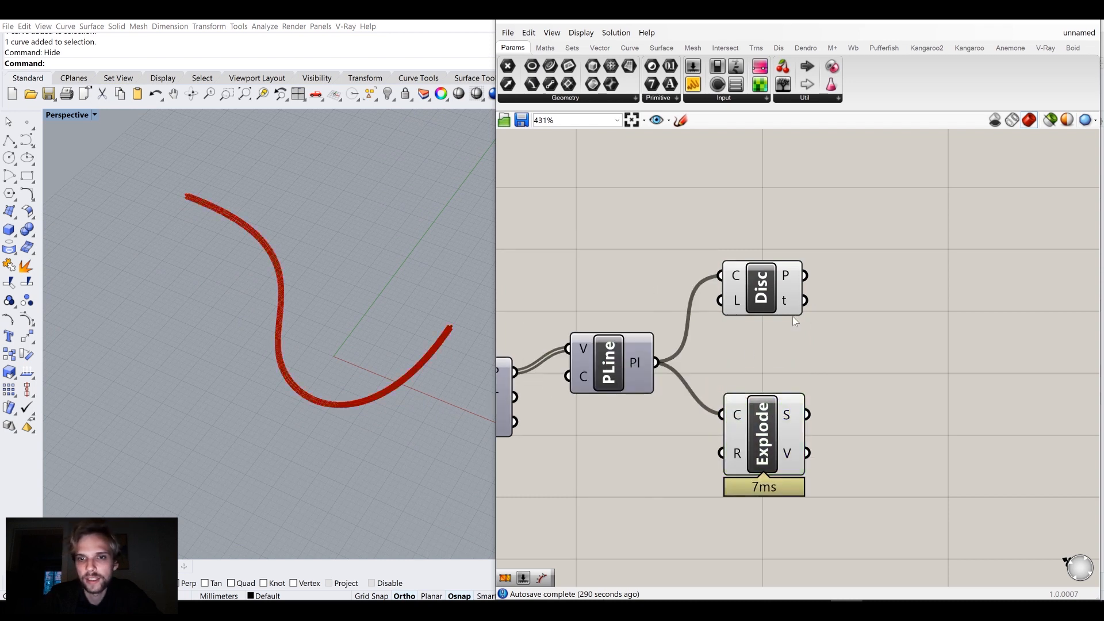
mouse_move(791, 419)
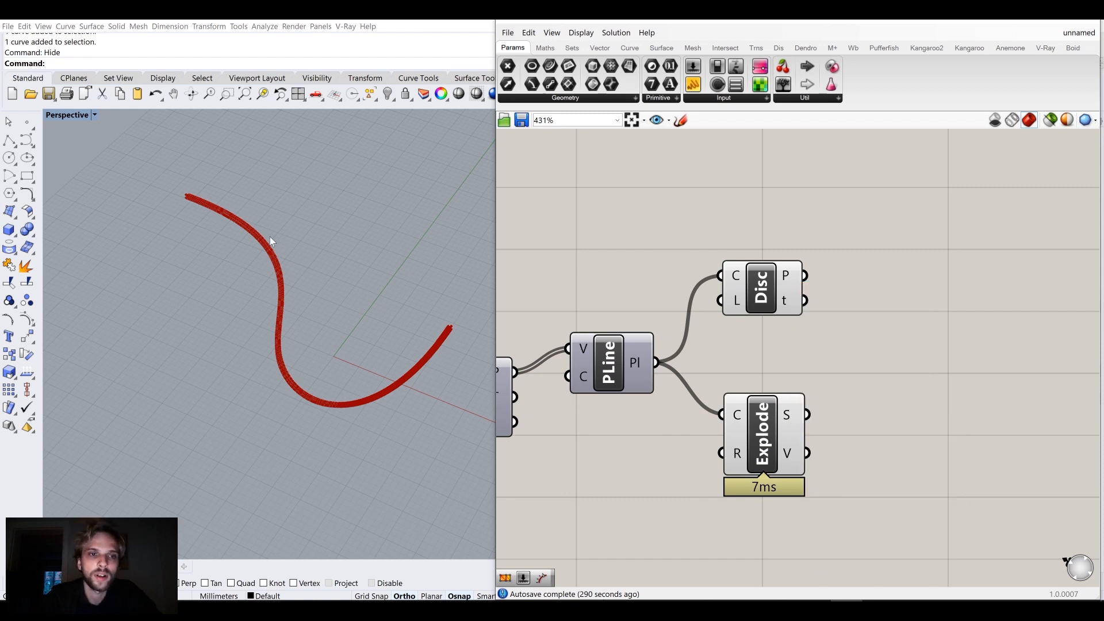
Add a Kangaroo Solver component in the empty canvas area beyond Discontinuity and Explode
scroll(790, 276, down, 5)
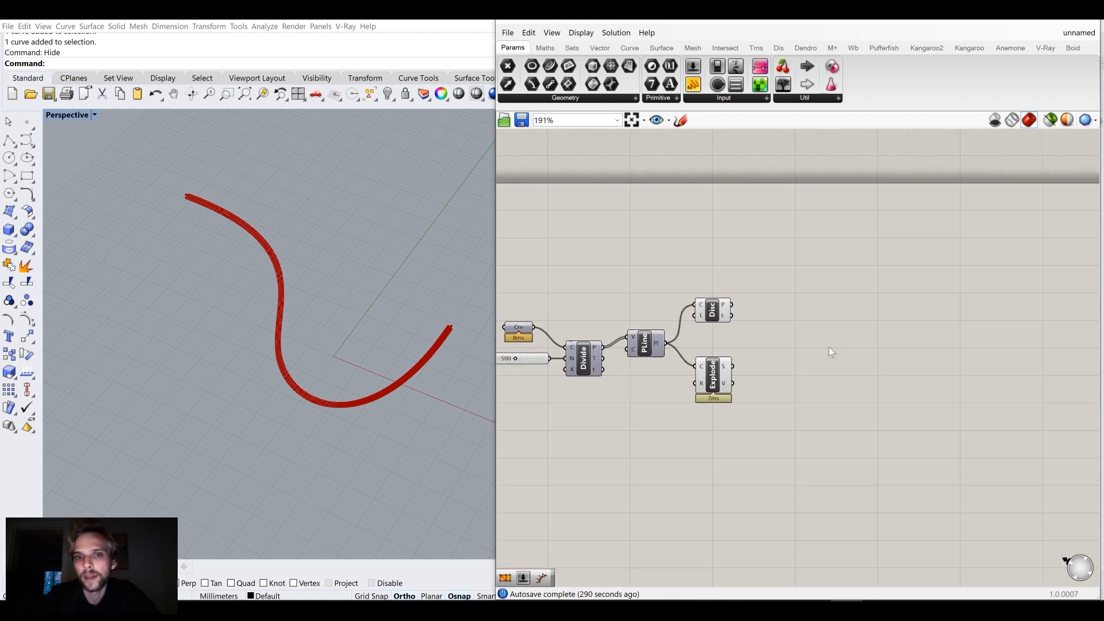
double_click(811, 280)
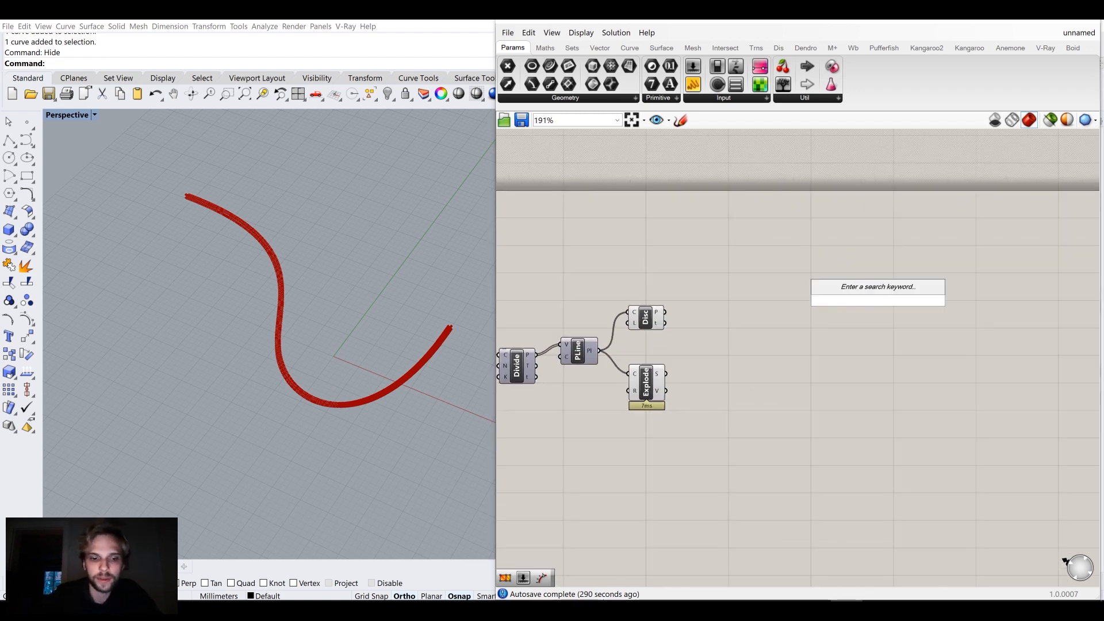
text(sol)
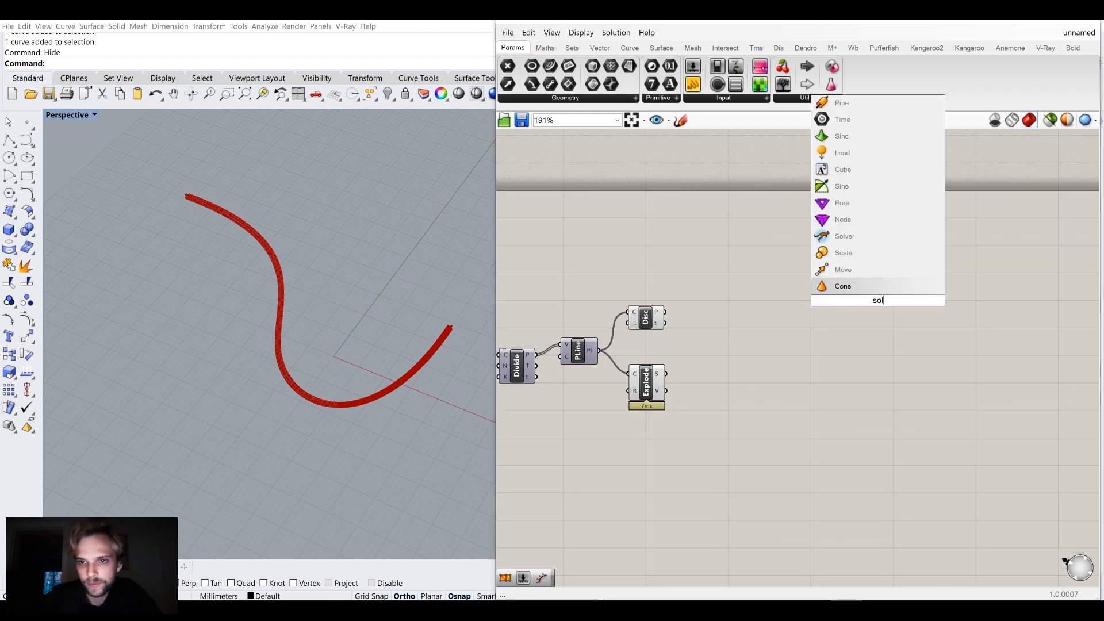
text(ever)
click(875, 284)
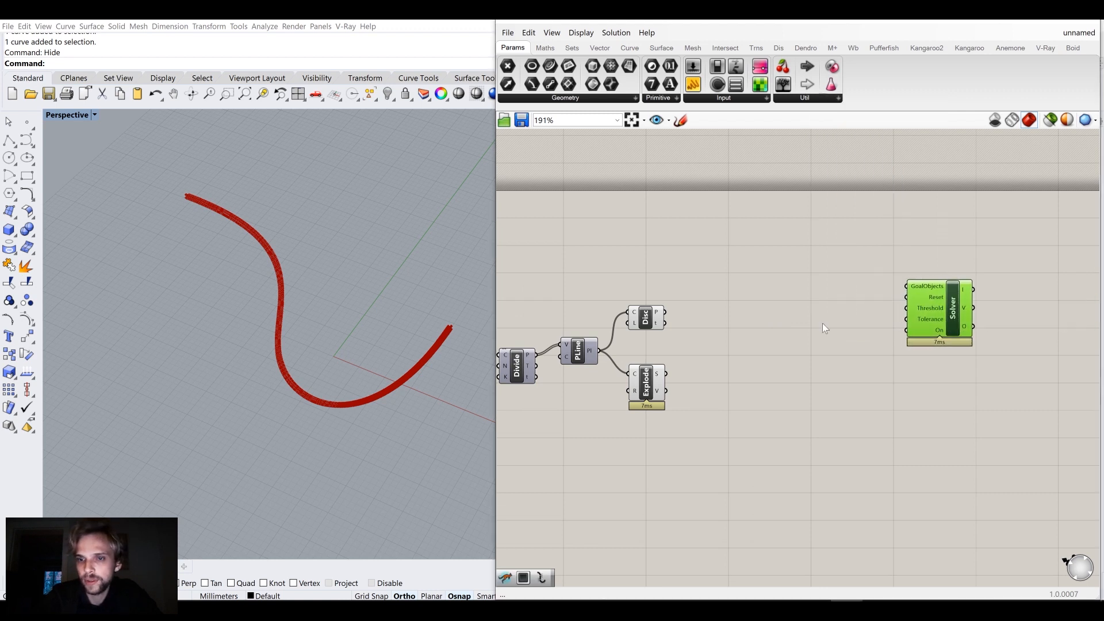
scroll(822, 323, up, 3)
double_click(793, 299)
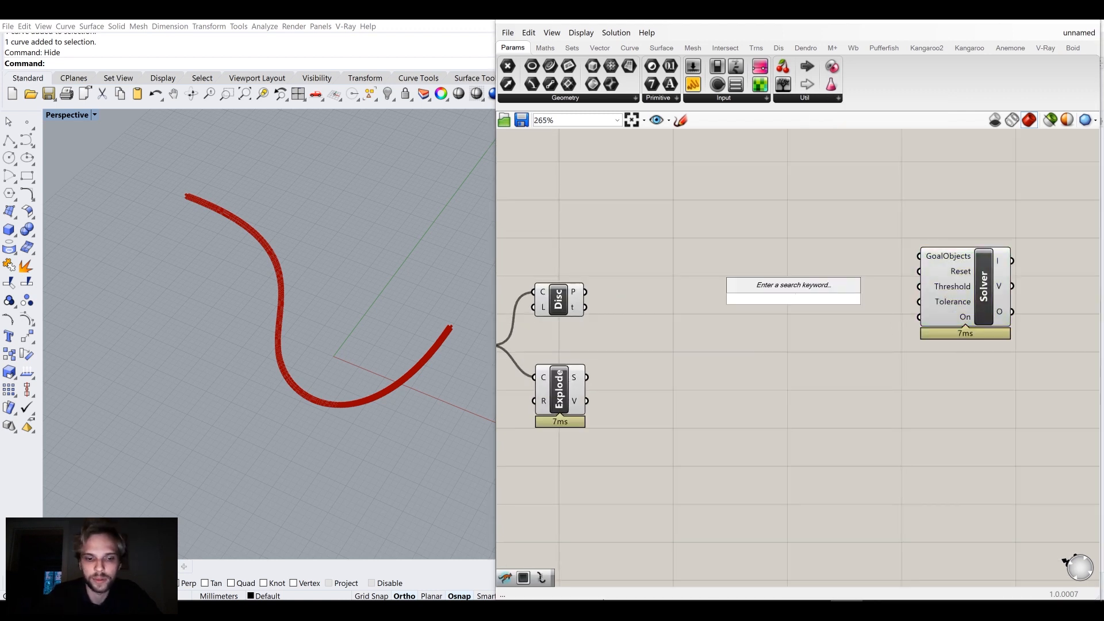
text(ent)
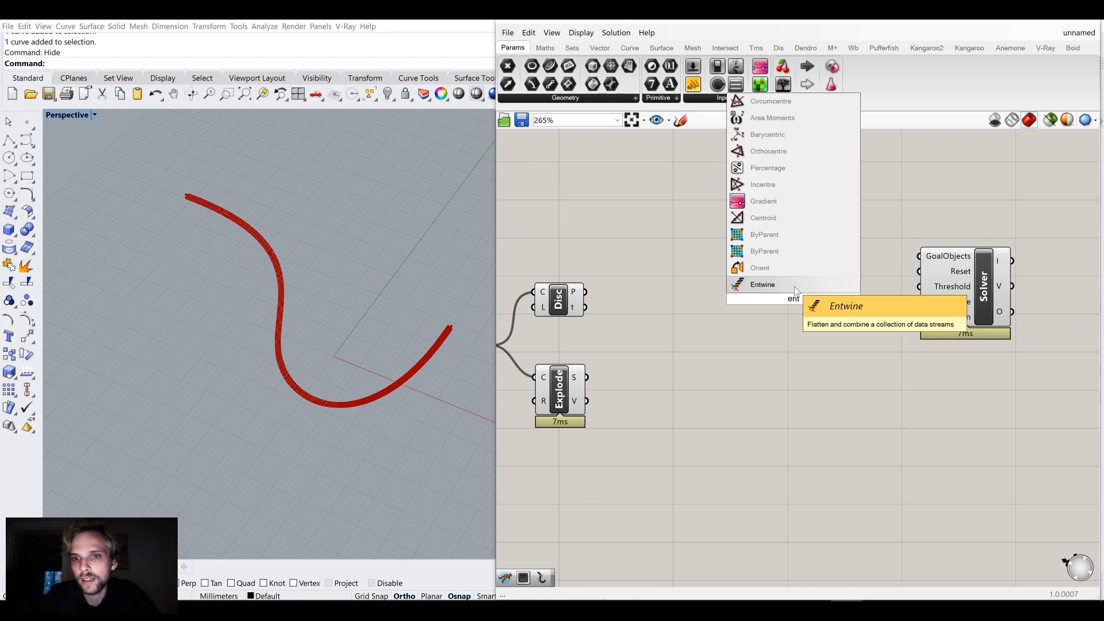
click(796, 286)
drag(812, 301, 836, 229)
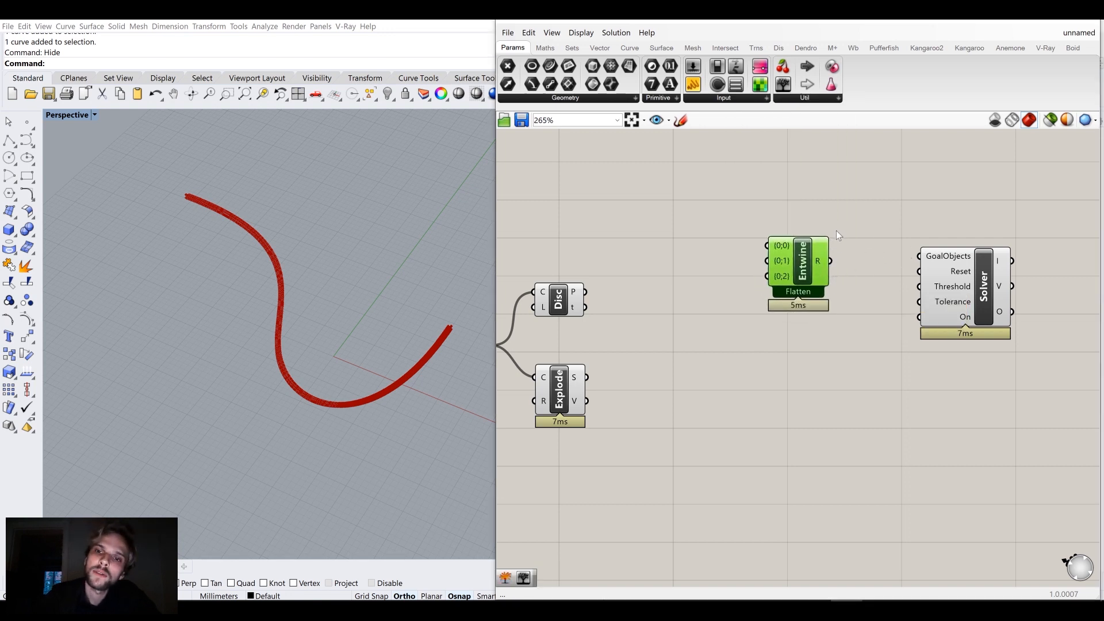
key(Delete)
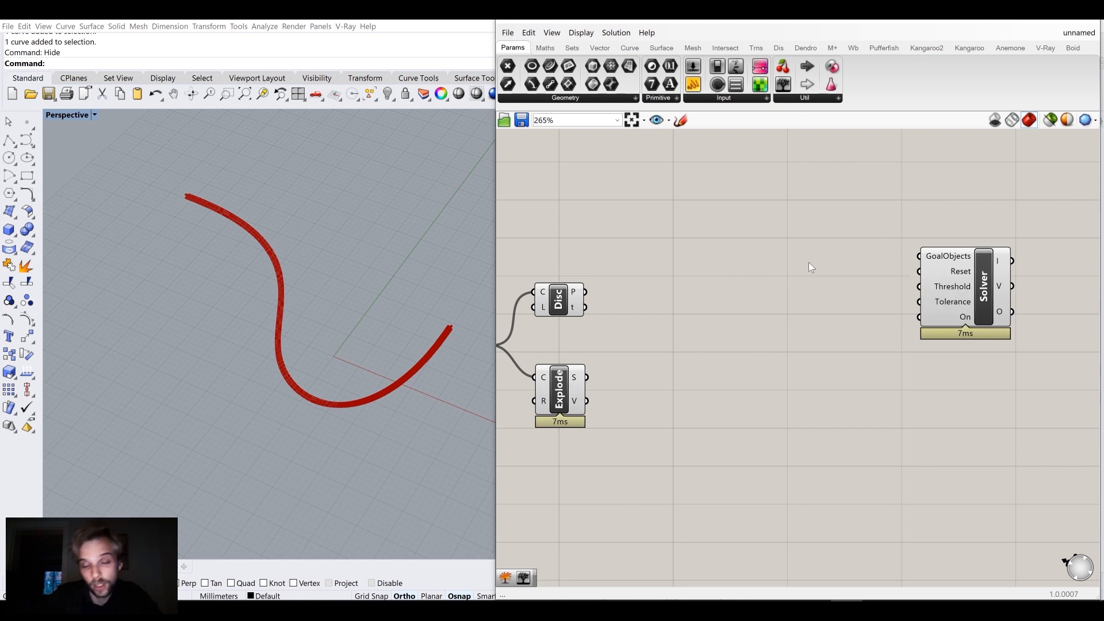
Add a Merge component beside the Solver and connect its result to the GoalObjects input
double_click(807, 271)
text(merg)
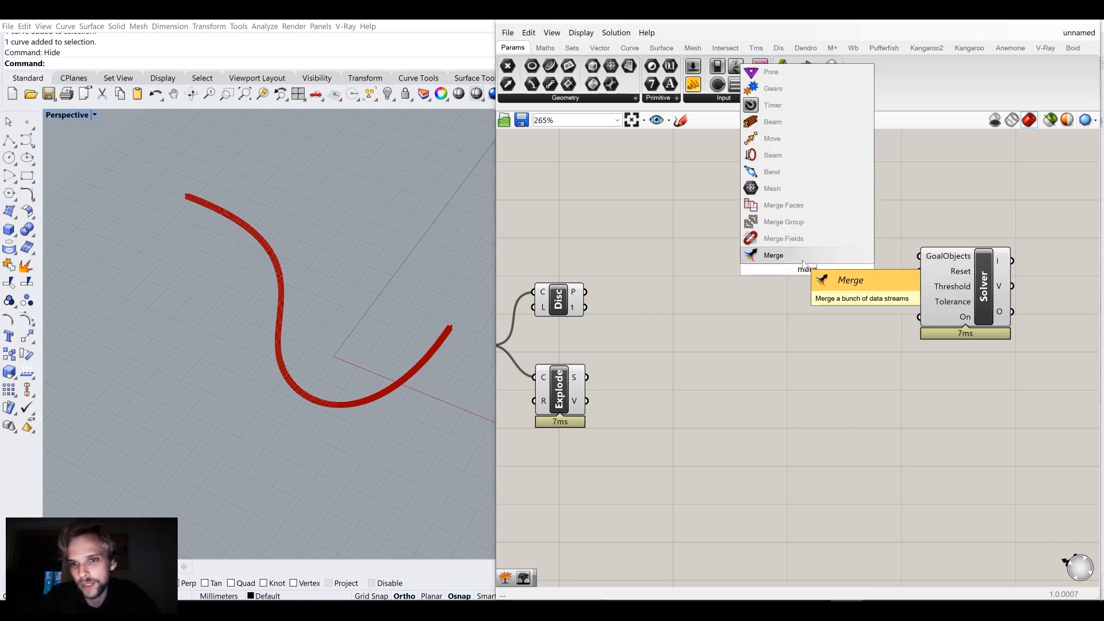
key(Return)
drag(795, 272, 830, 259)
click(787, 204)
right_drag(772, 214, 748, 201)
Add a Button component and connect it to the Solver's Reset input
double_click(845, 317)
text(b)
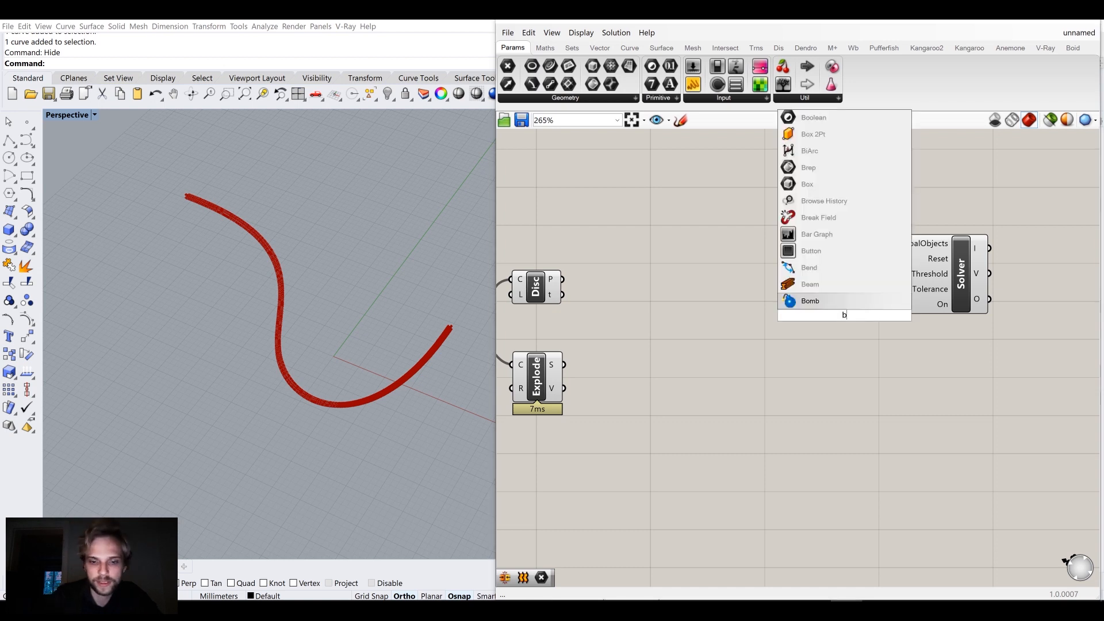
text(utt)
key(Return)
drag(865, 319, 896, 258)
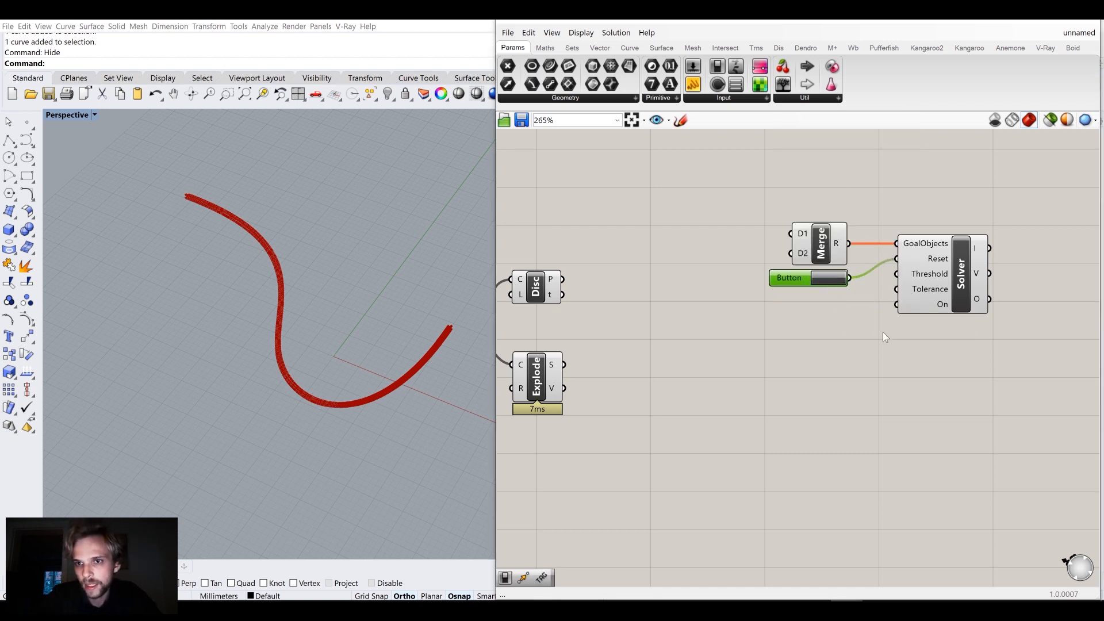
Add a Boolean Toggle for the Solver's On input and align it and the Button beneath Merge
double_click(835, 352)
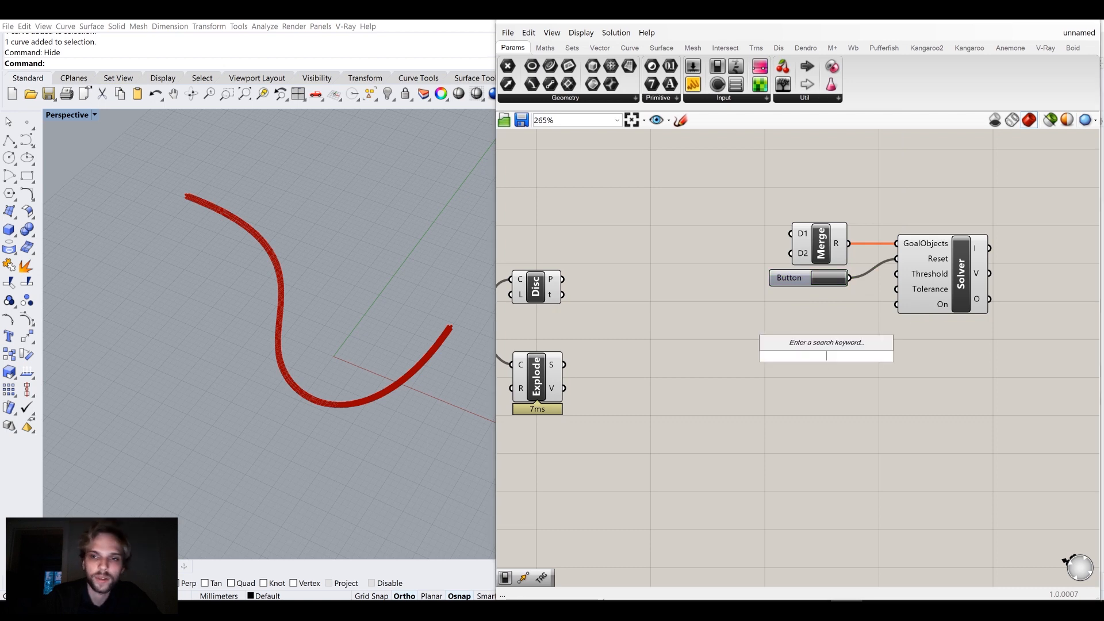
text(toggle)
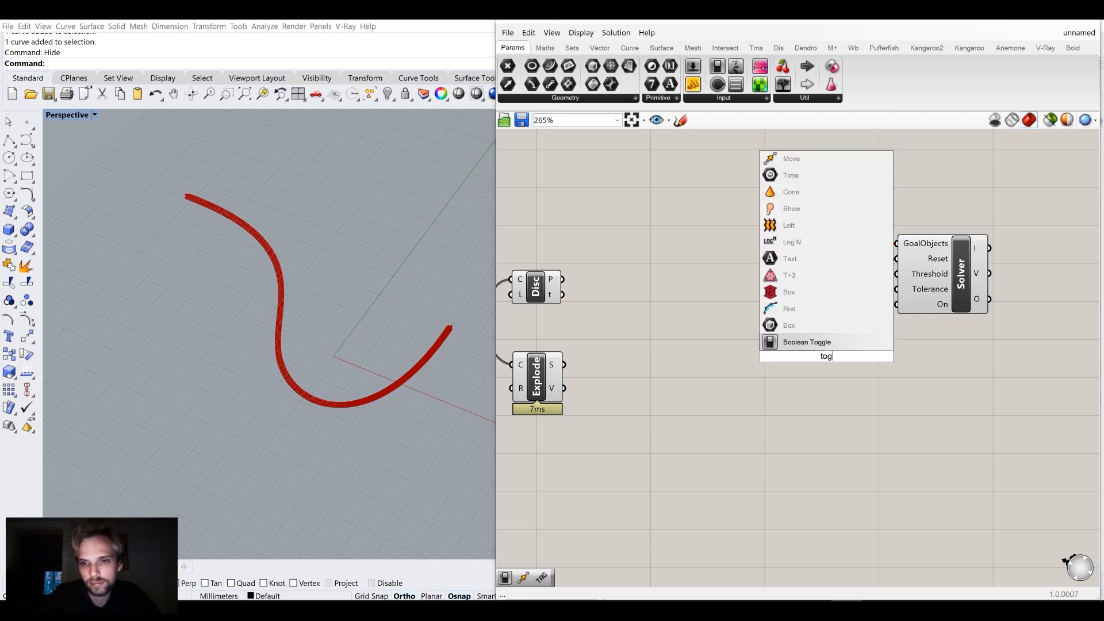
key(Return)
drag(900, 325, 896, 304)
drag(806, 356, 830, 312)
click(836, 379)
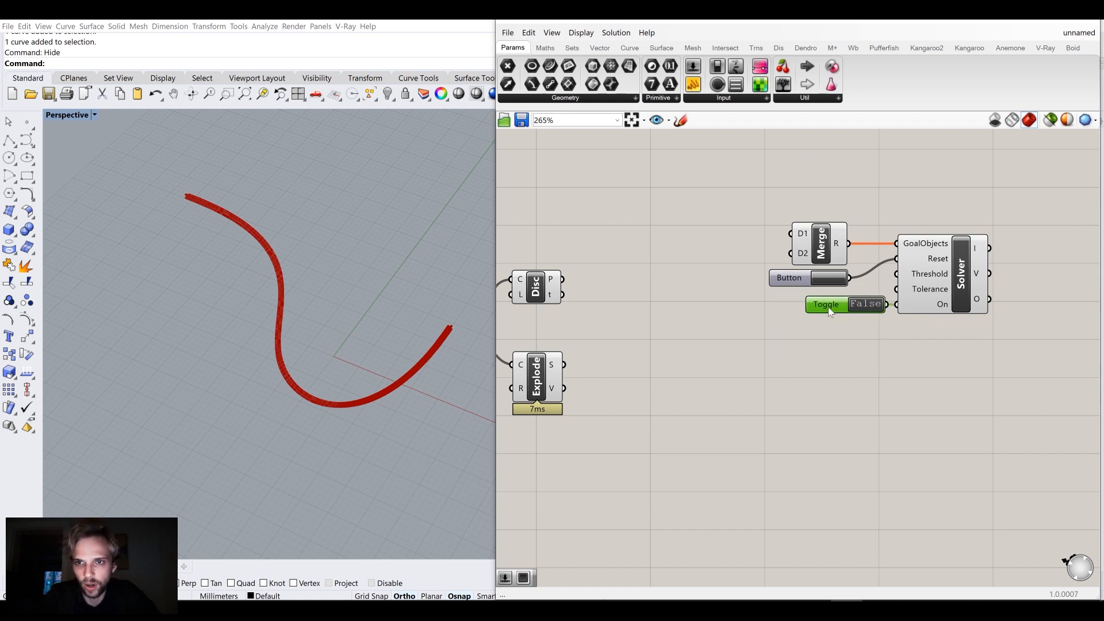
drag(783, 285, 818, 291)
click(847, 370)
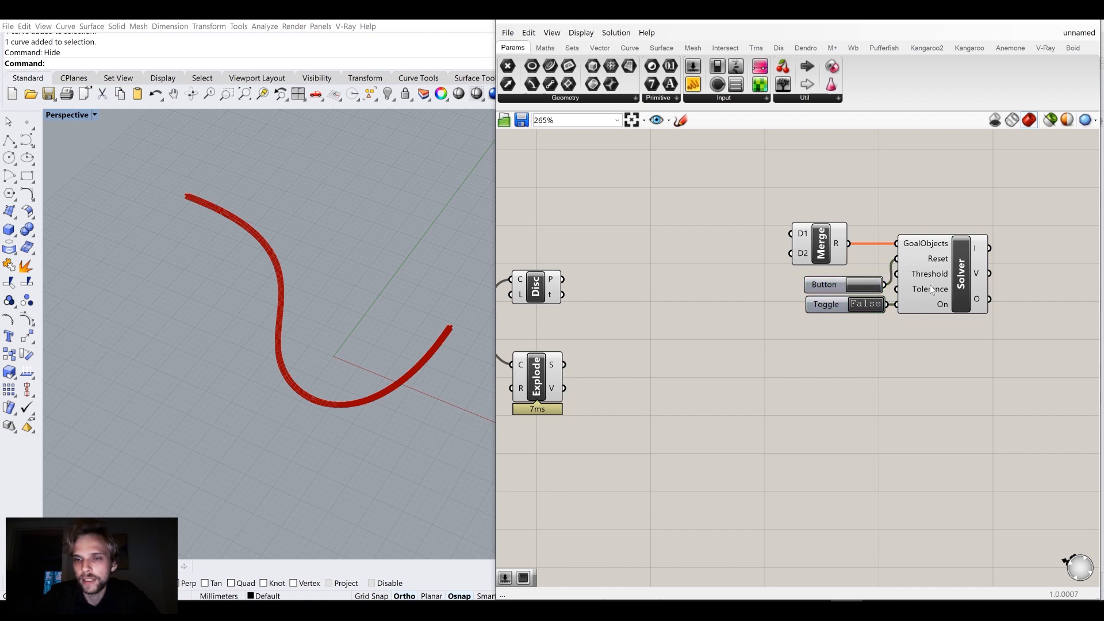
Move the Merge, Button, Toggle and Solver group farther away from Discontinuity and Explode
right_drag(915, 336, 822, 323)
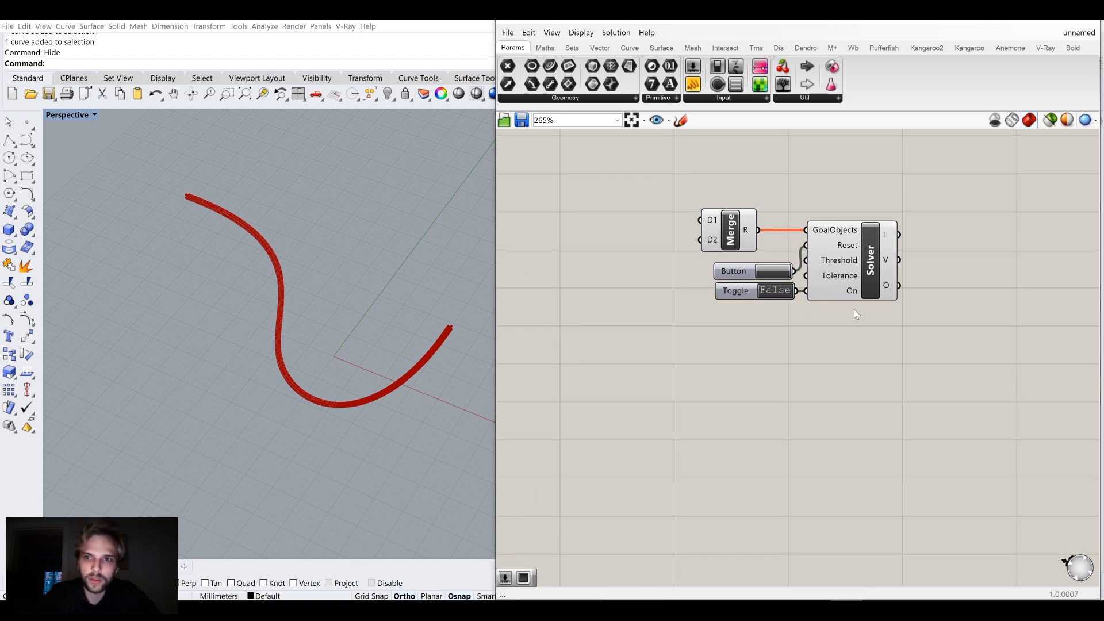
right_drag(705, 325, 799, 351)
scroll(805, 339, down, 3)
drag(970, 371, 957, 314)
click(830, 315)
right_drag(830, 315, 784, 270)
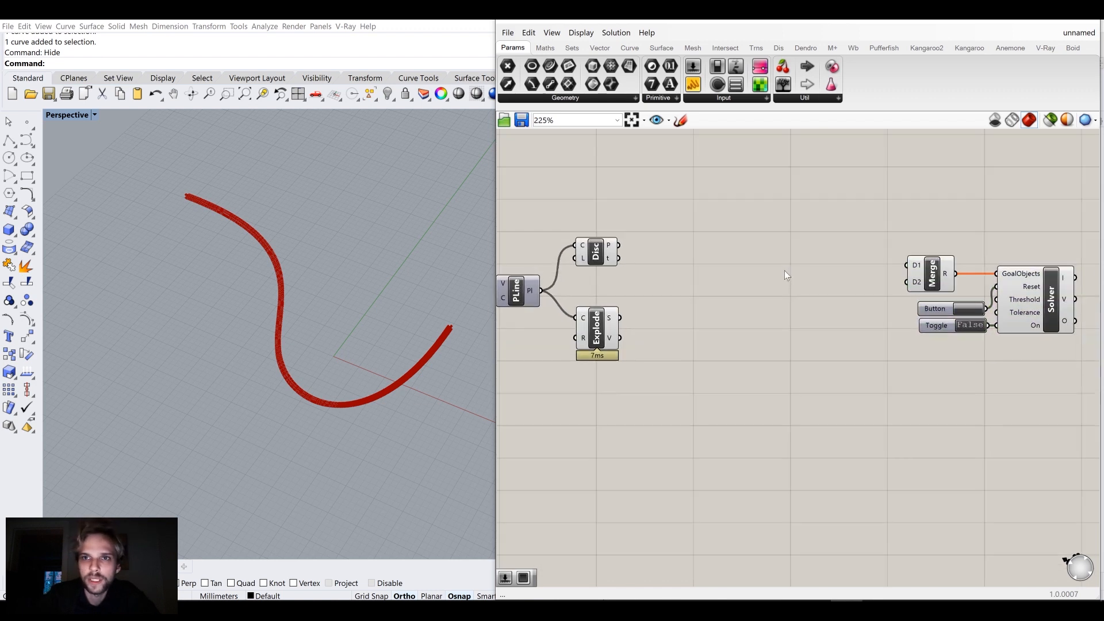
Add a Kangaroo2 Length(Line) goal, feed Explode's segments into its Line input and align it with Explode
double_click(784, 270)
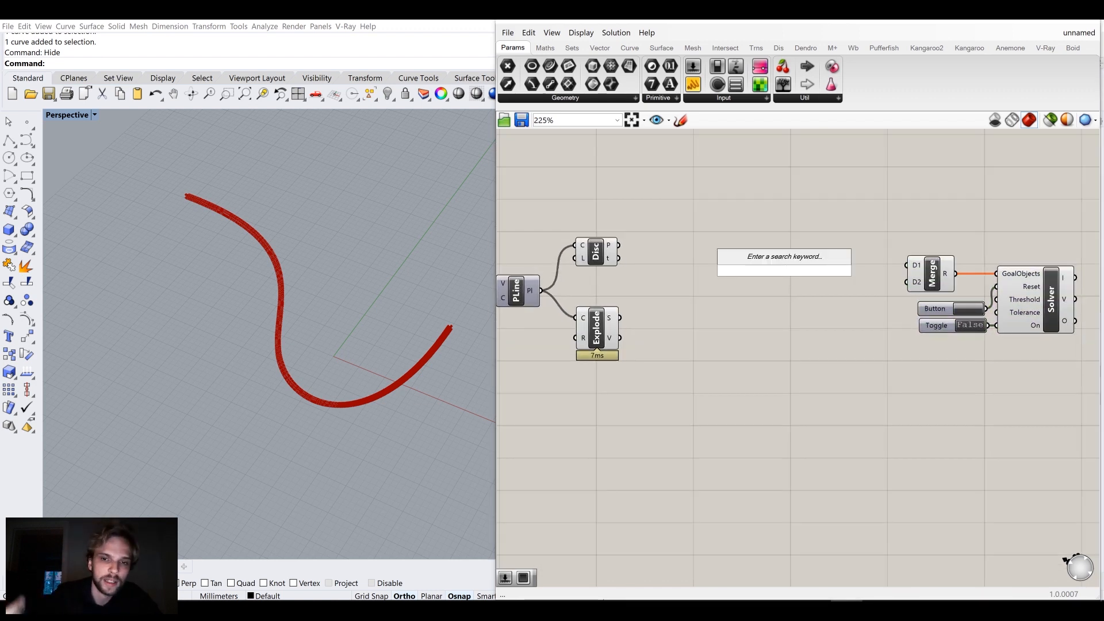
double_click(678, 417)
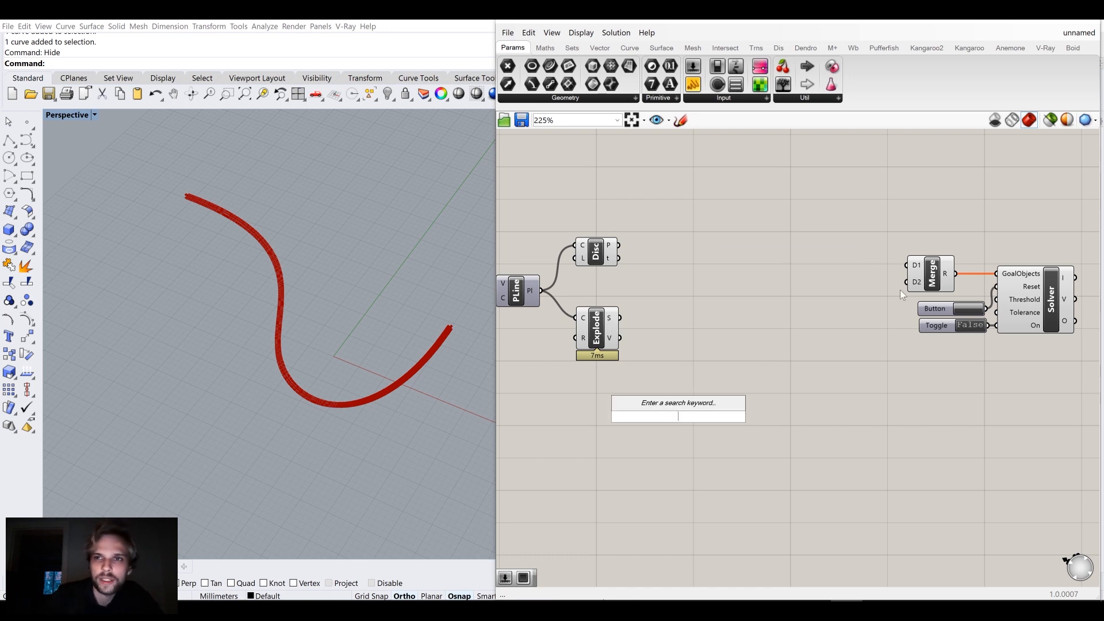
click(926, 48)
click(748, 97)
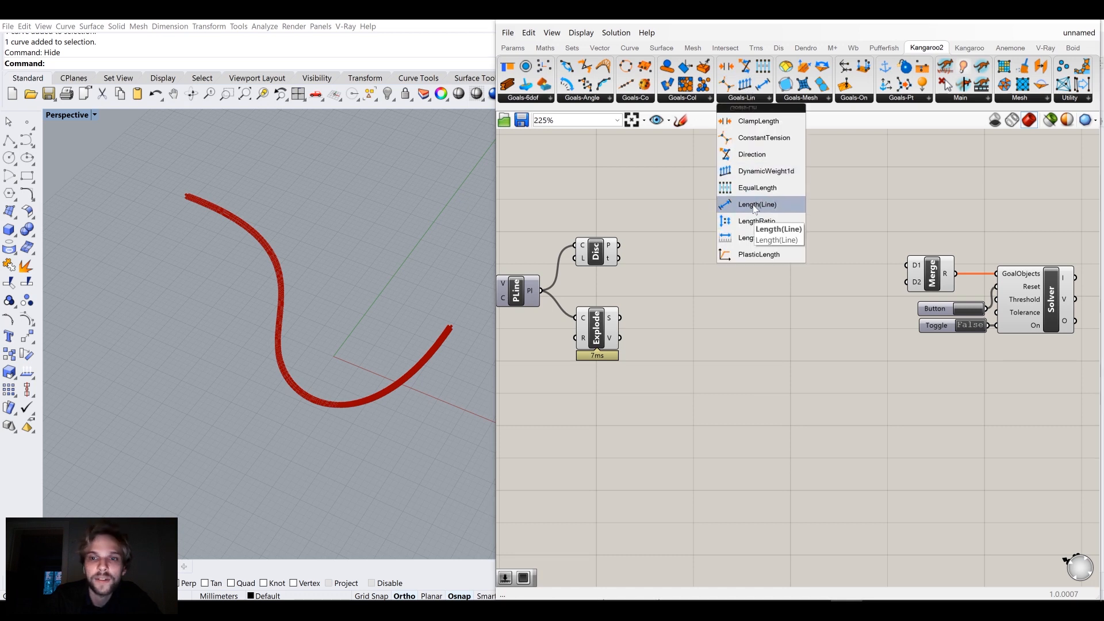
drag(756, 208, 726, 320)
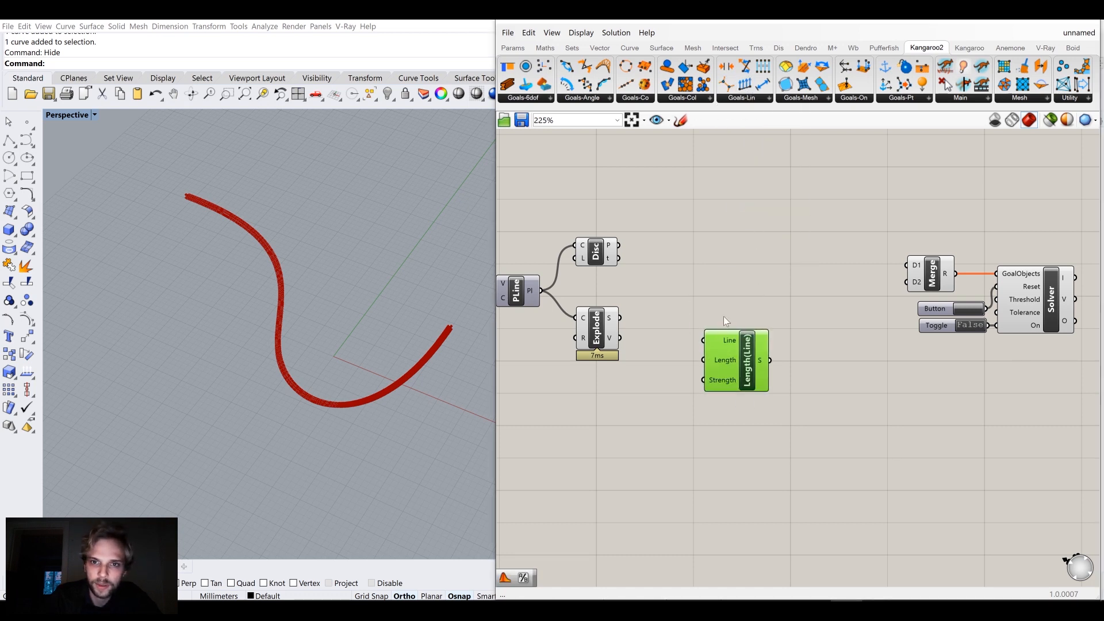
drag(620, 318, 703, 340)
drag(746, 369, 771, 346)
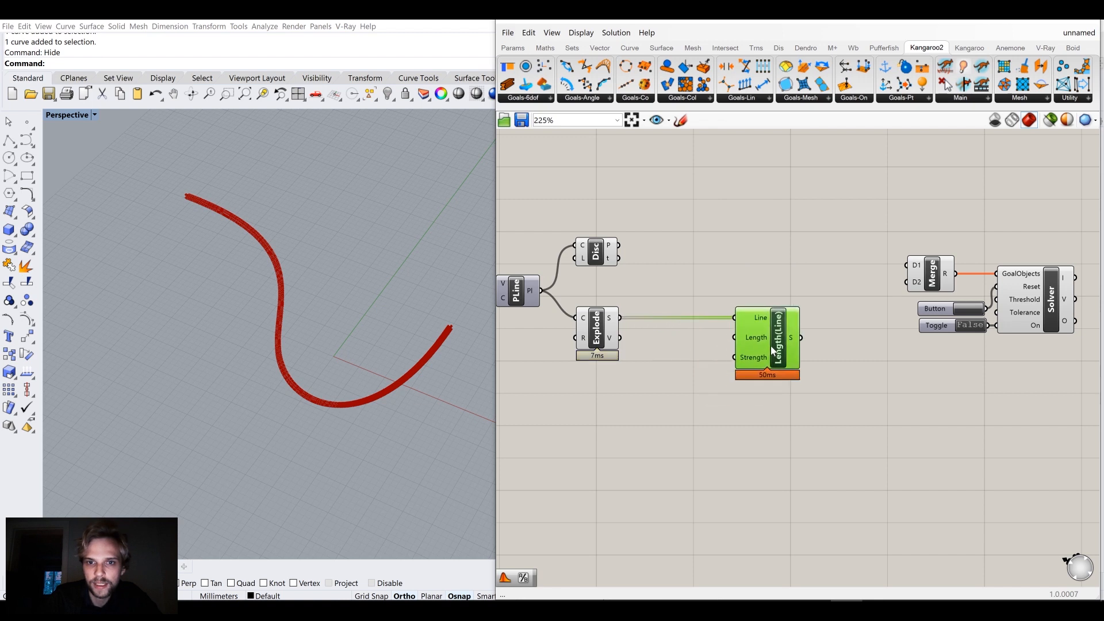
Shift the upstream components away from Length(Line) to make room after Explode and straighten the segment wire
right_drag(679, 339, 806, 333)
scroll(805, 333, down, 3)
drag(831, 405, 581, 268)
drag(758, 337, 718, 333)
click(768, 375)
scroll(769, 374, up, 3)
click(932, 345)
click(819, 394)
drag(932, 345, 934, 334)
Add a curve Length component below Explode and connect Explode's segments output to its curve input
click(749, 397)
double_click(749, 397)
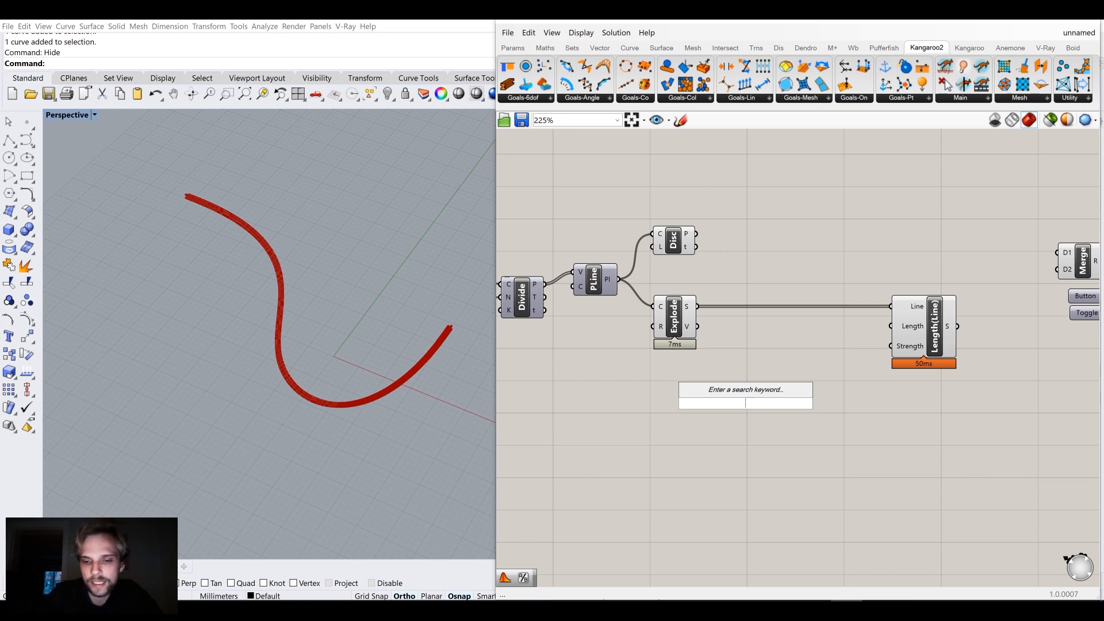
text(l)
key(BackSpace)
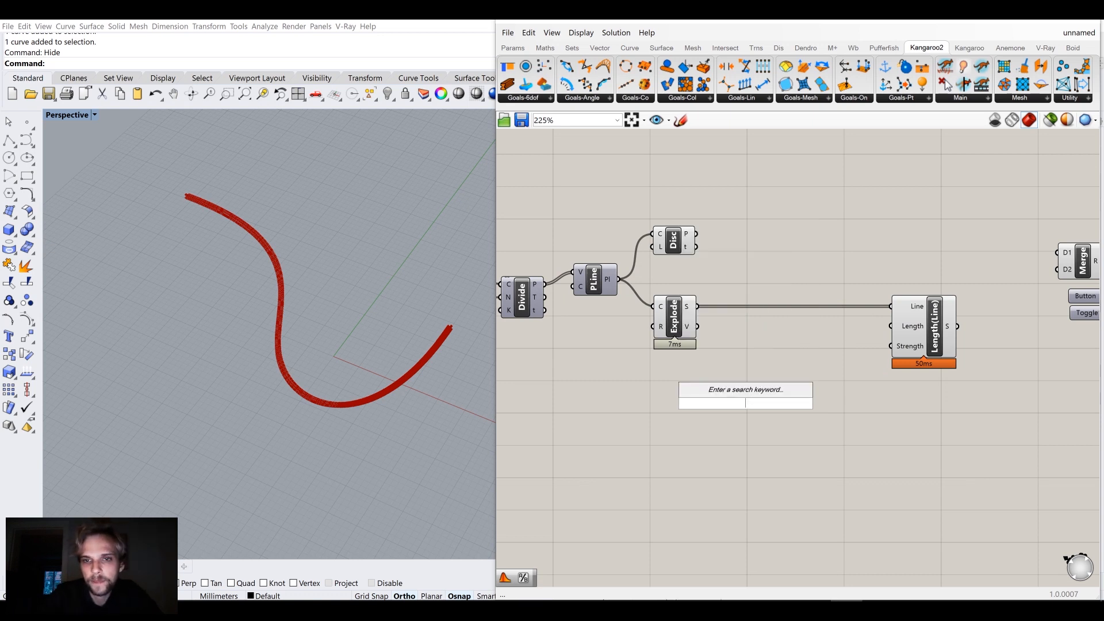
mouse_move(691, 309)
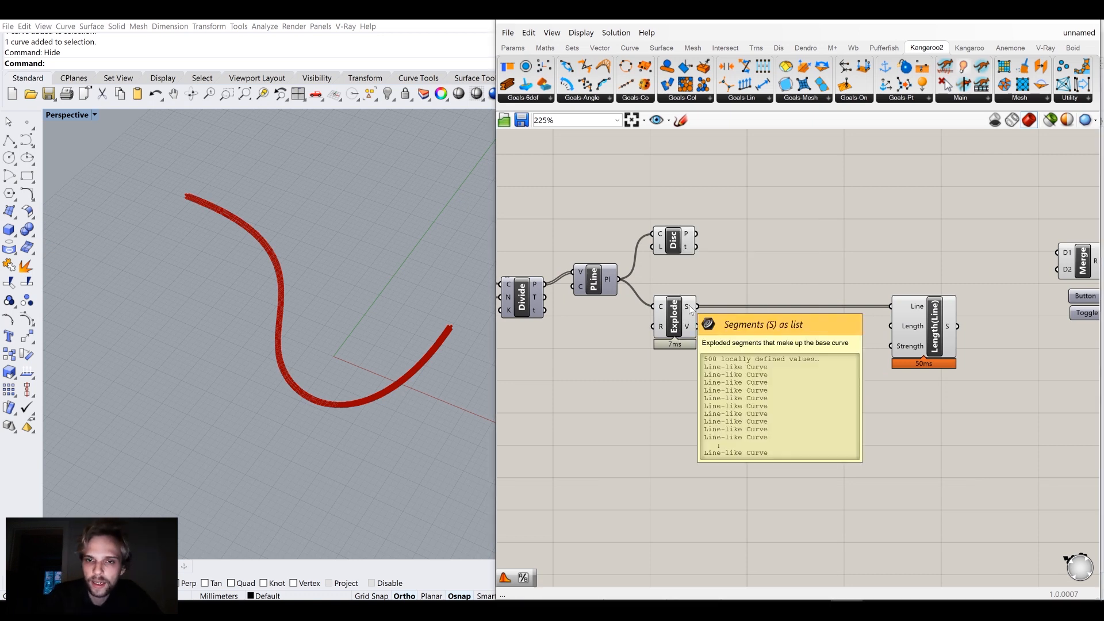
double_click(733, 422)
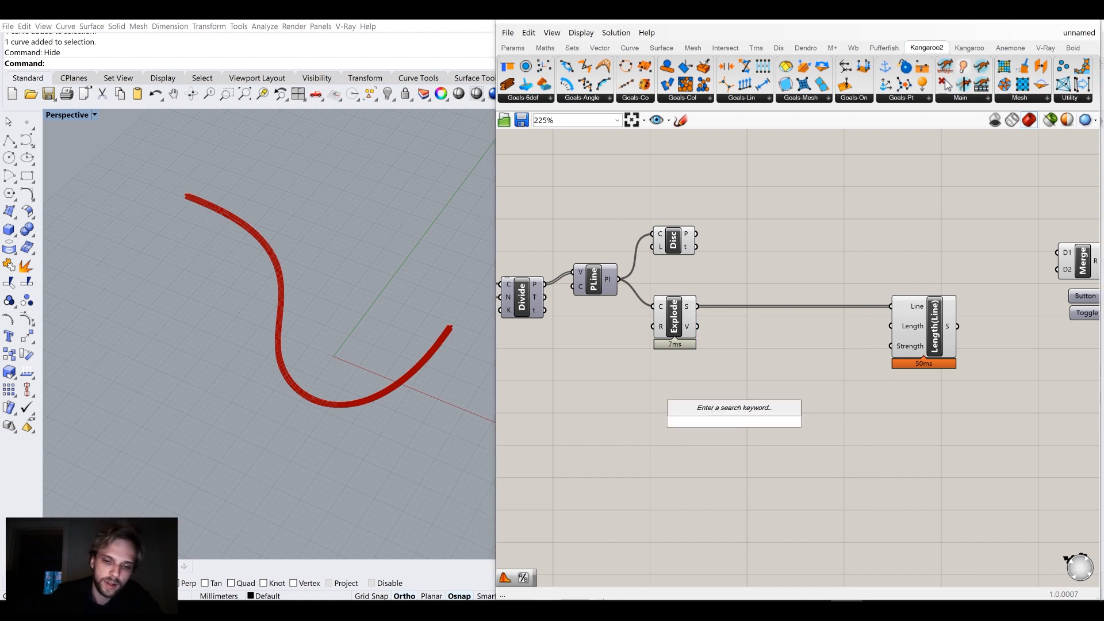
text(length)
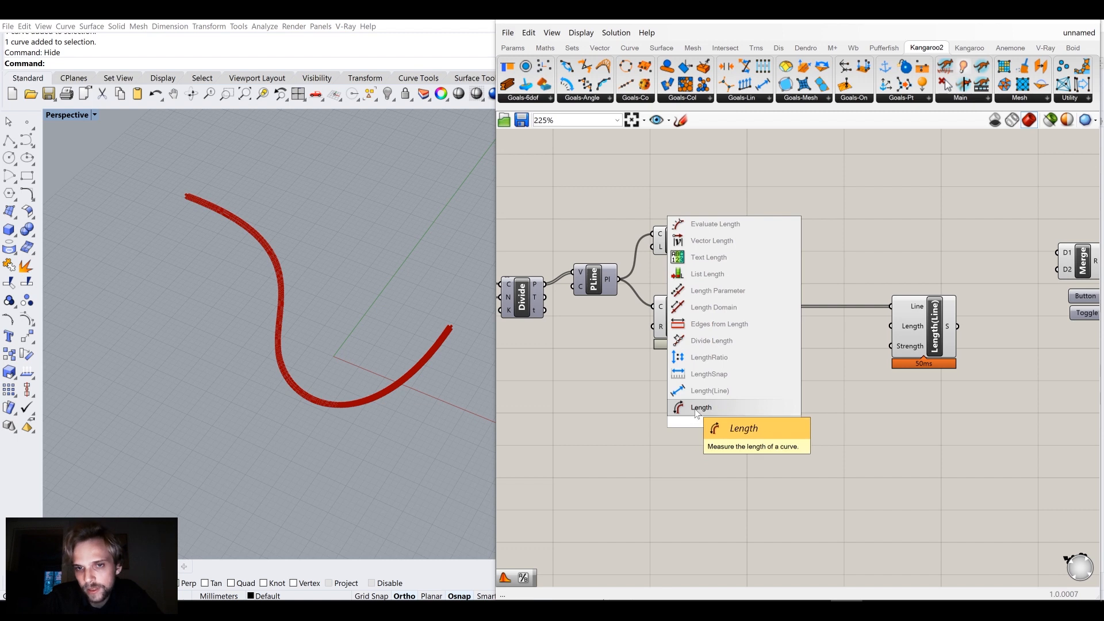
click(696, 411)
drag(697, 306, 745, 347)
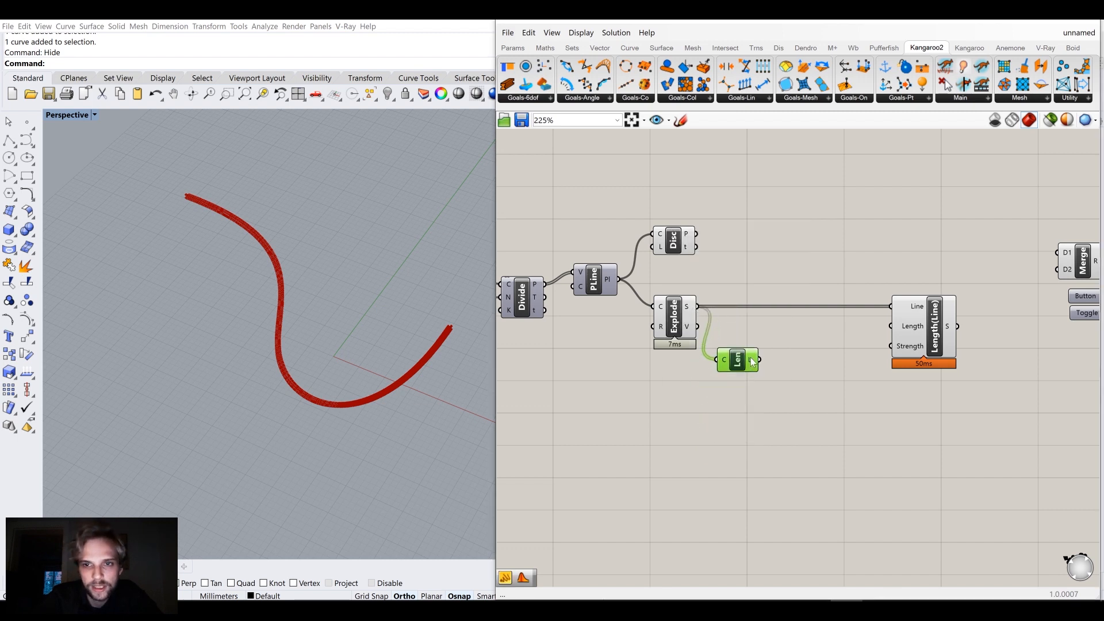
Add an Average component fed by the Length output and check its arithmetic mean against the point spacing
double_click(766, 435)
text(av)
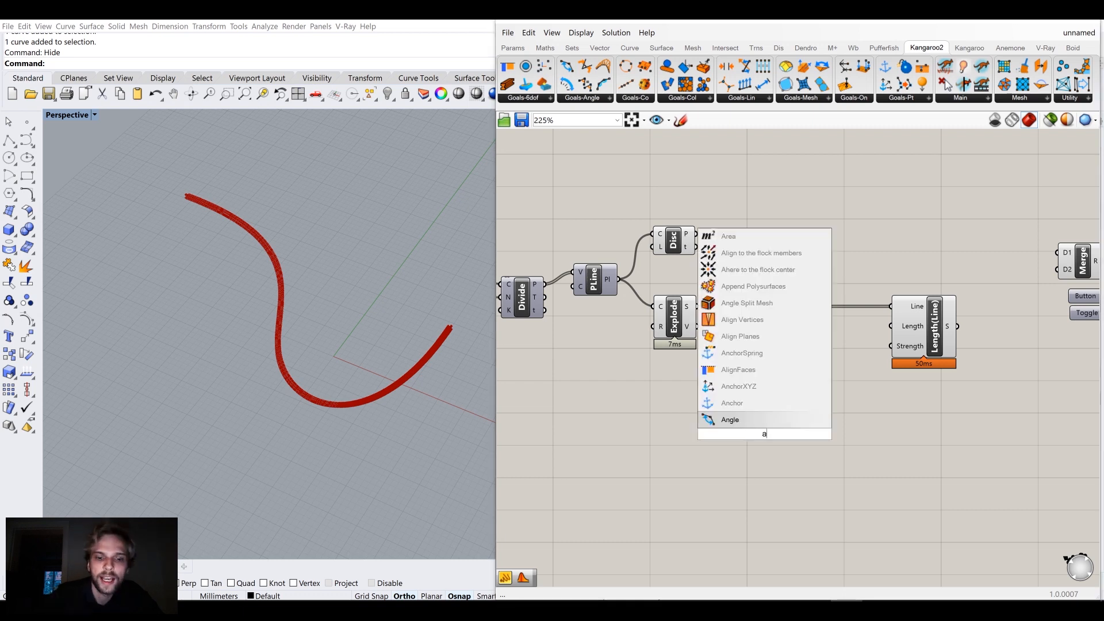
click(734, 420)
mouse_move(759, 360)
mouse_down()
mouse_move(742, 433)
mouse_move(804, 368)
mouse_move(792, 362)
mouse_up()
click(821, 411)
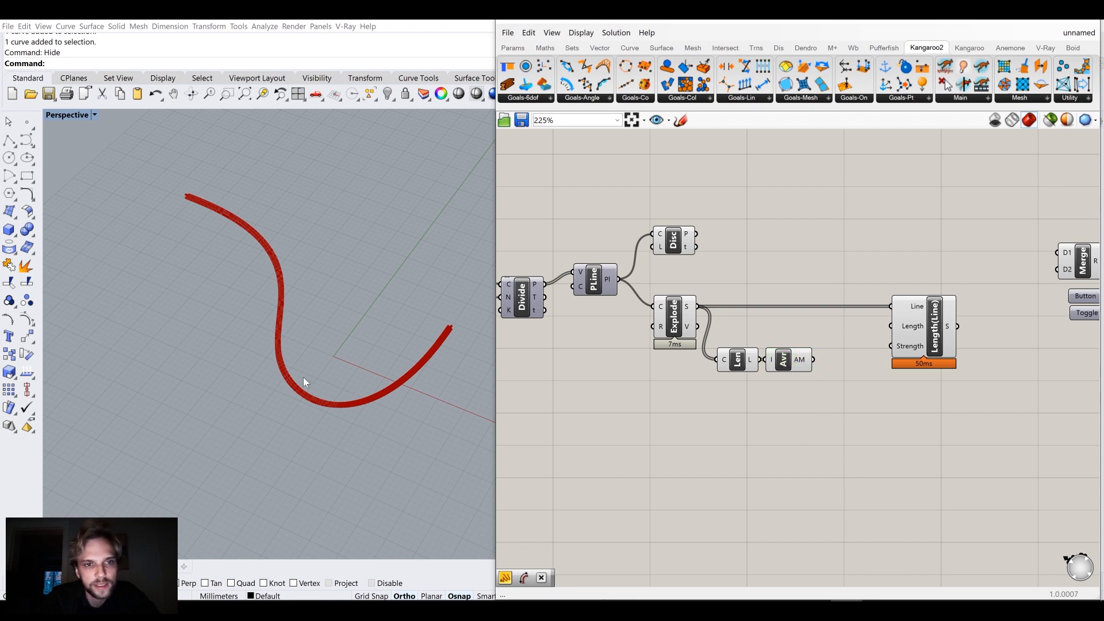
scroll(270, 264, up, 10)
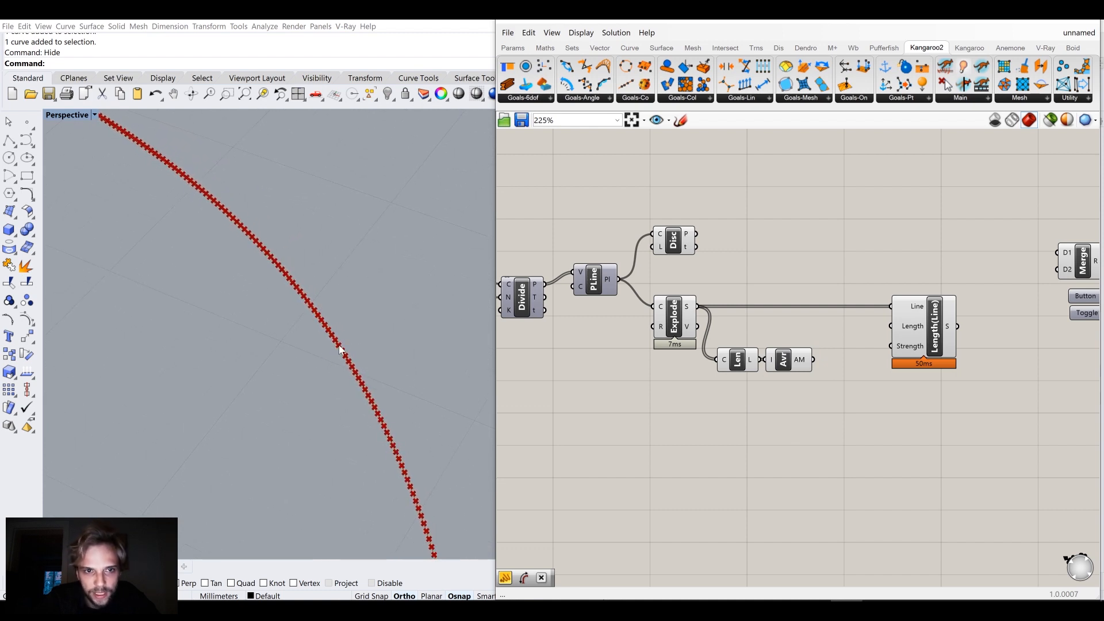
mouse_move(805, 366)
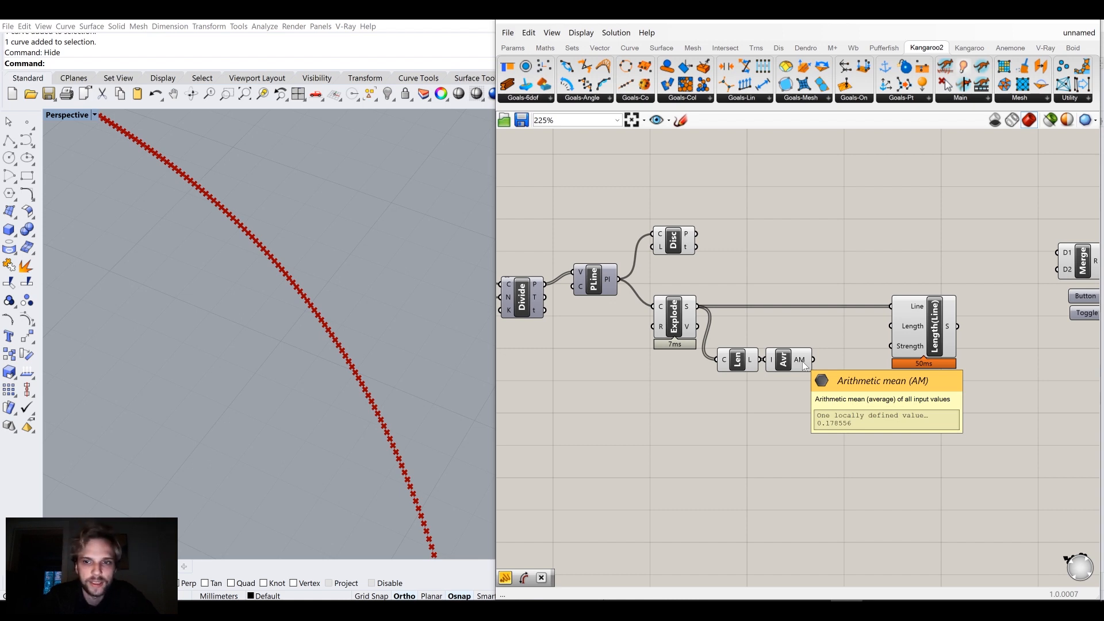
Add a number slider with a 0 to 10.00 range and place it below the Length and Average components
double_click(791, 428)
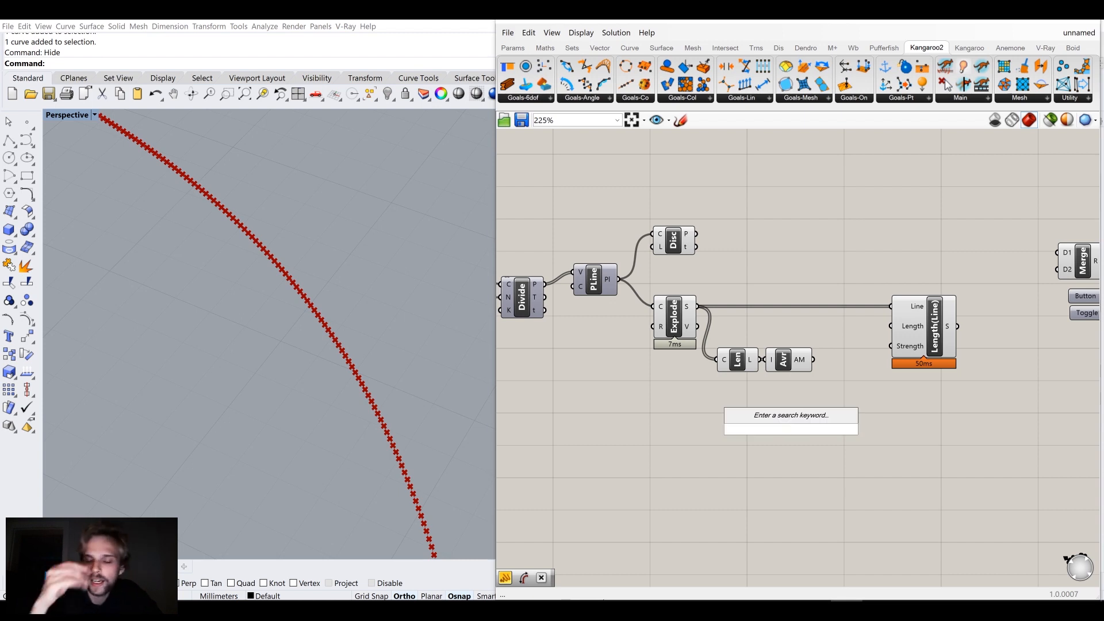
text(0)
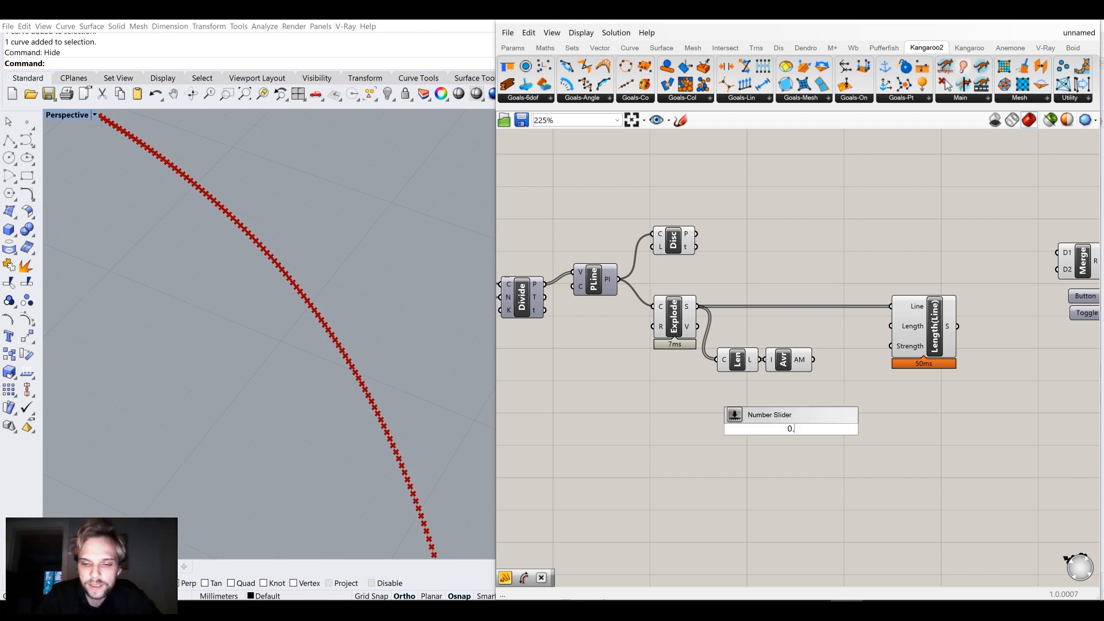
text(..10.00)
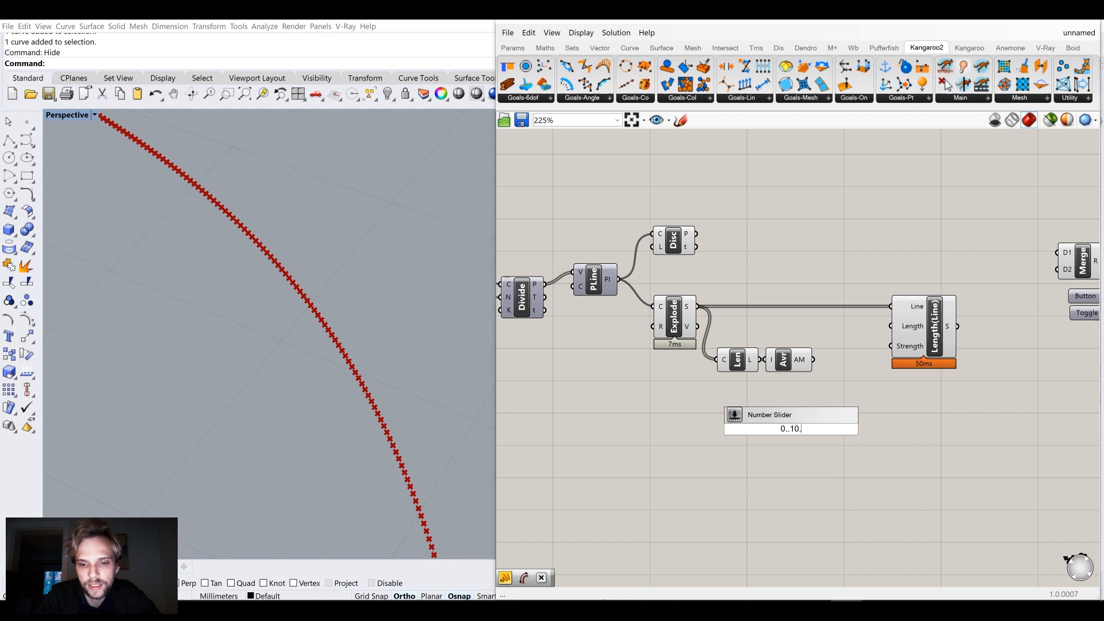
key(Return)
drag(791, 429, 753, 403)
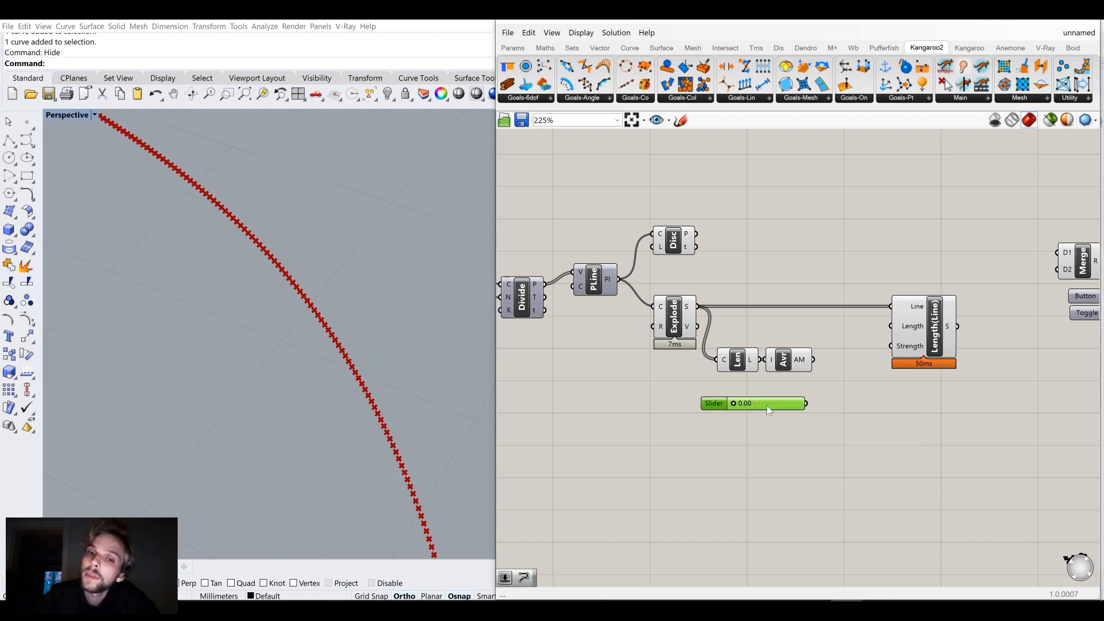
Set the new slider's minimum to 1 so its domain runs from 1.00 to 10.00
right_click(766, 406)
click(809, 447)
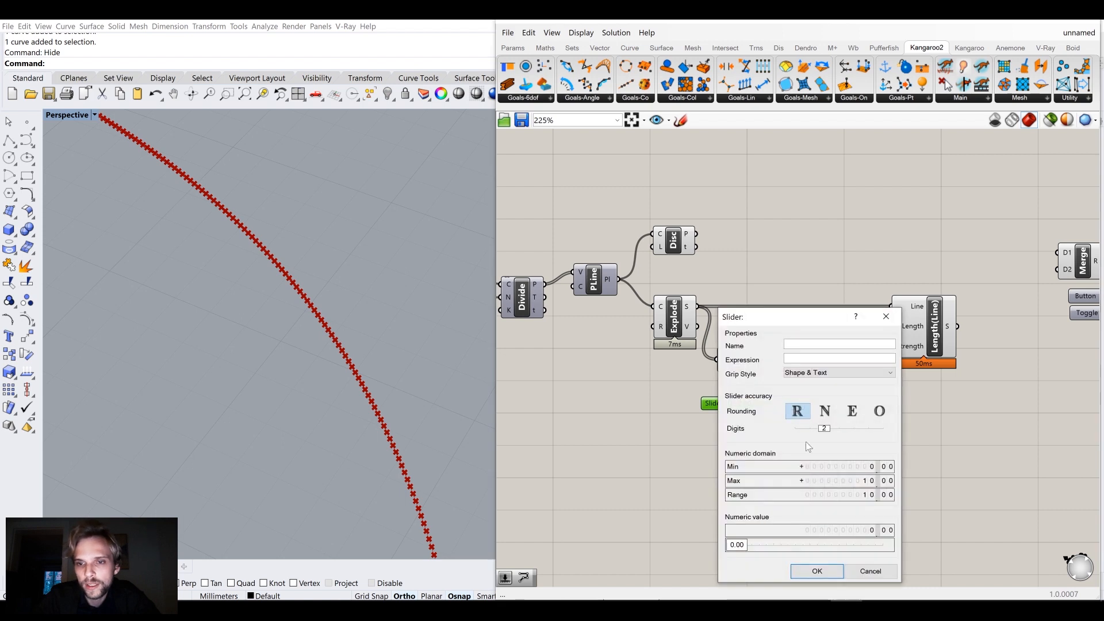
double_click(843, 466)
text(1)
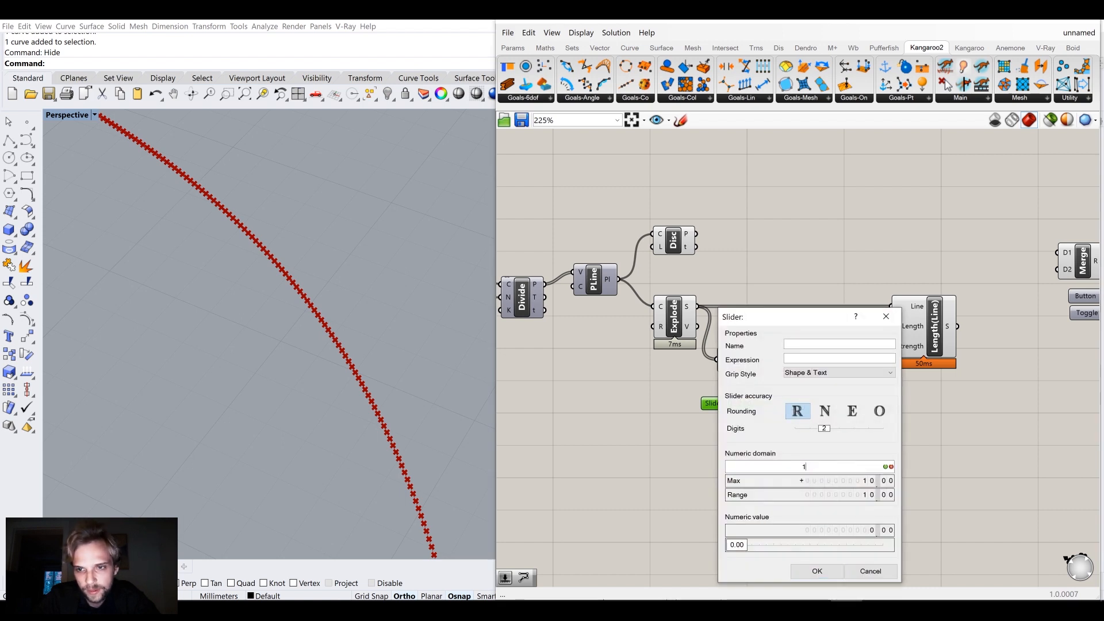
click(885, 467)
click(816, 571)
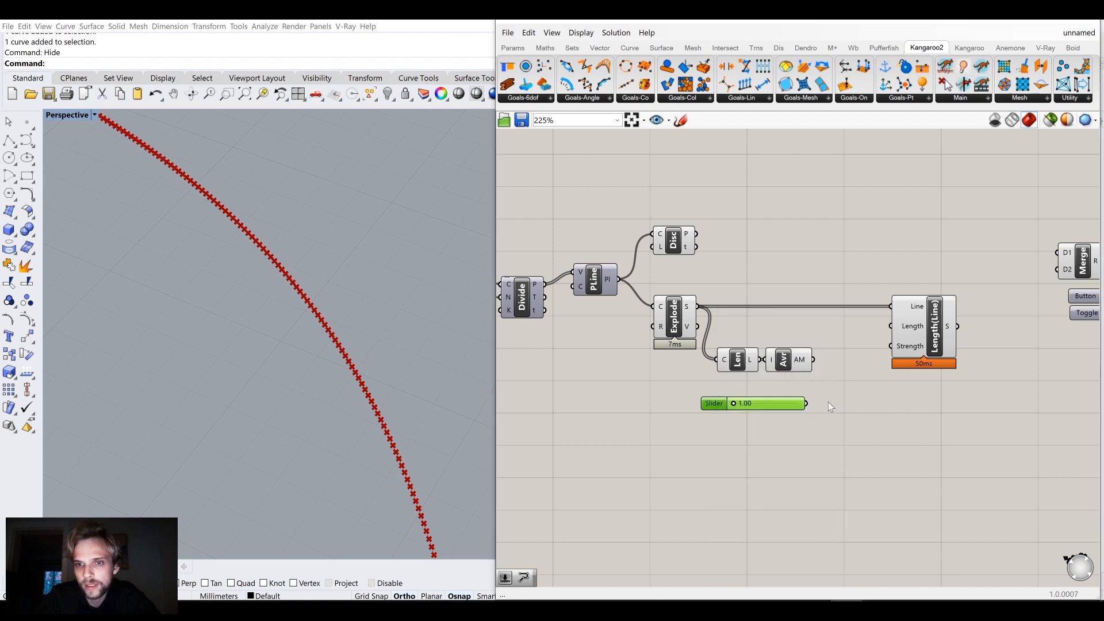
Add a Multiplication component for the average length and the slider, and feed its result into Length(Line)'s Length input
double_click(863, 401)
text(mul)
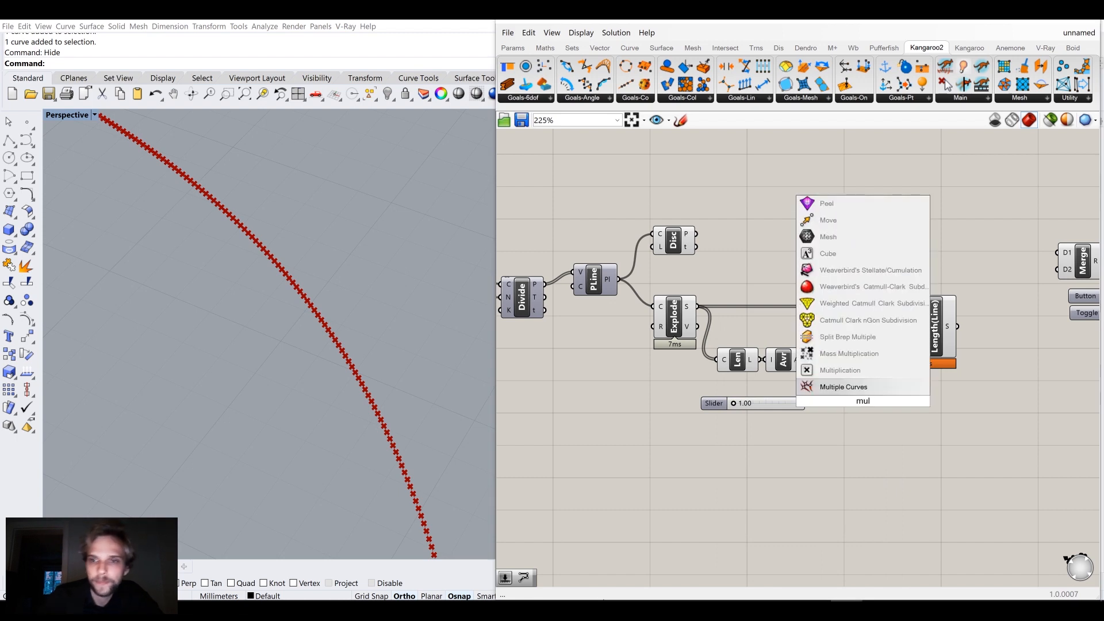
click(861, 368)
drag(847, 401, 925, 326)
click(812, 405)
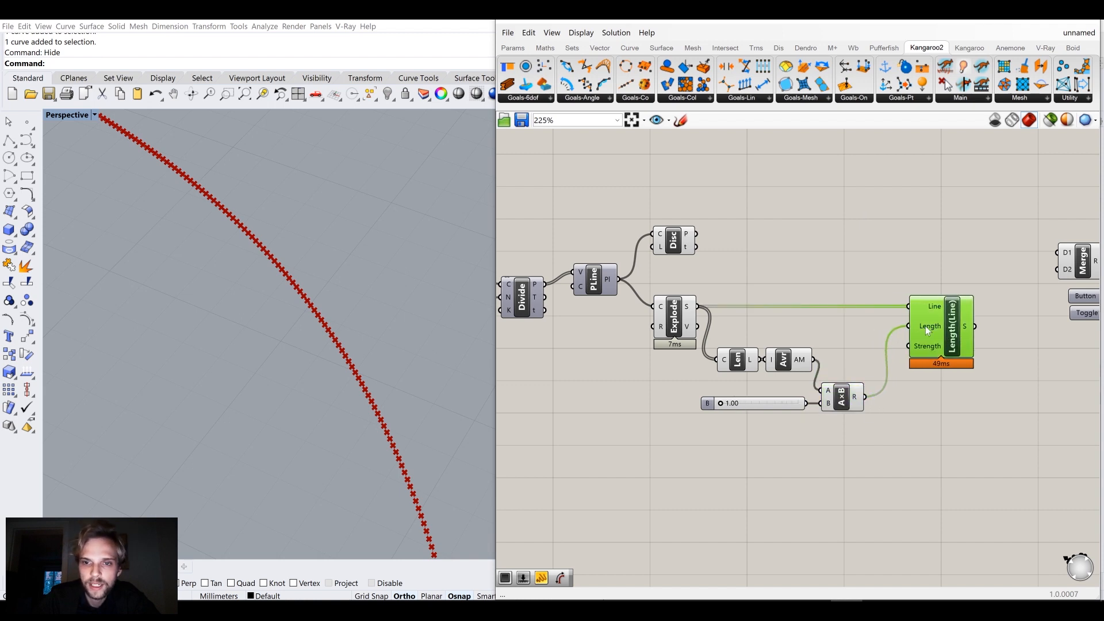
Move the Length, Average, slider and Multiplication group closer to the segment wire and shift the slider slightly away from Multiplication
drag(887, 438, 697, 333)
drag(826, 404, 830, 378)
click(861, 429)
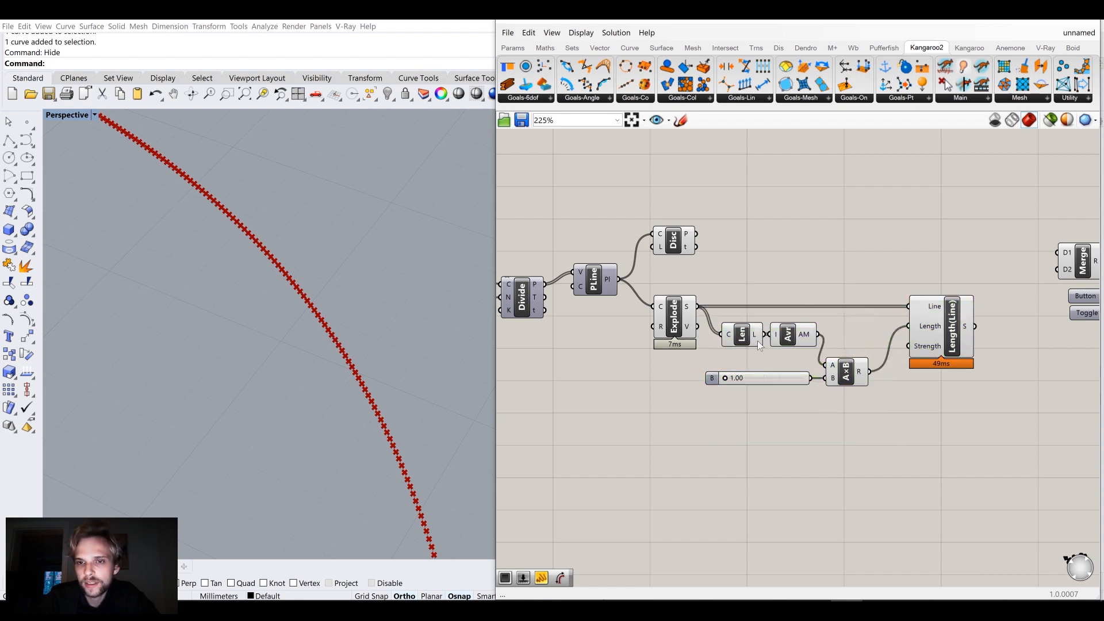
drag(763, 379, 751, 379)
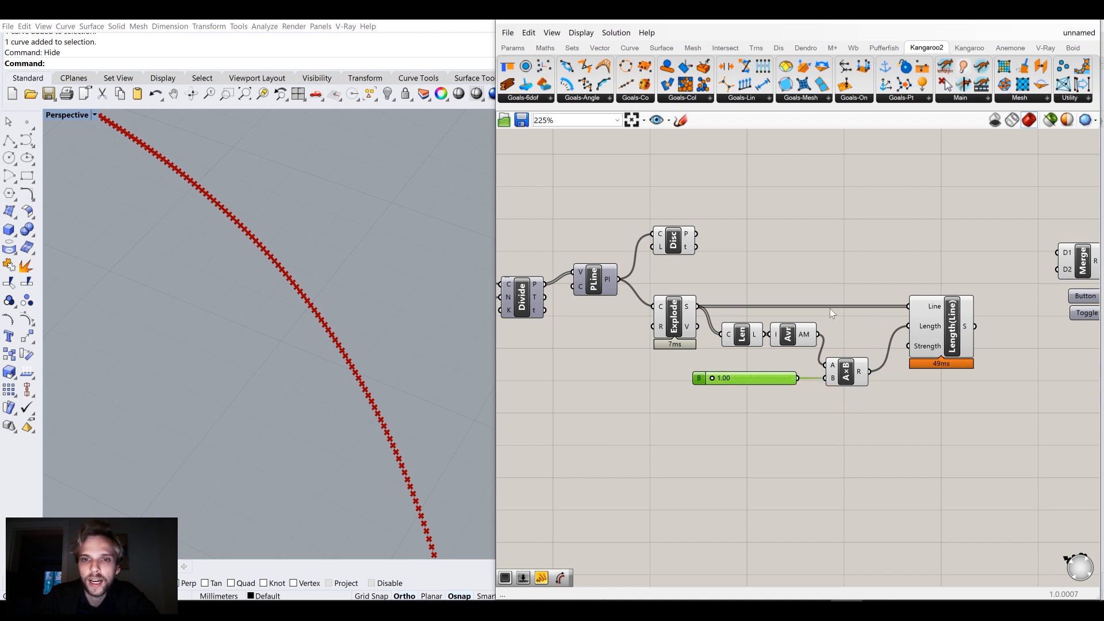
right_drag(987, 344, 911, 368)
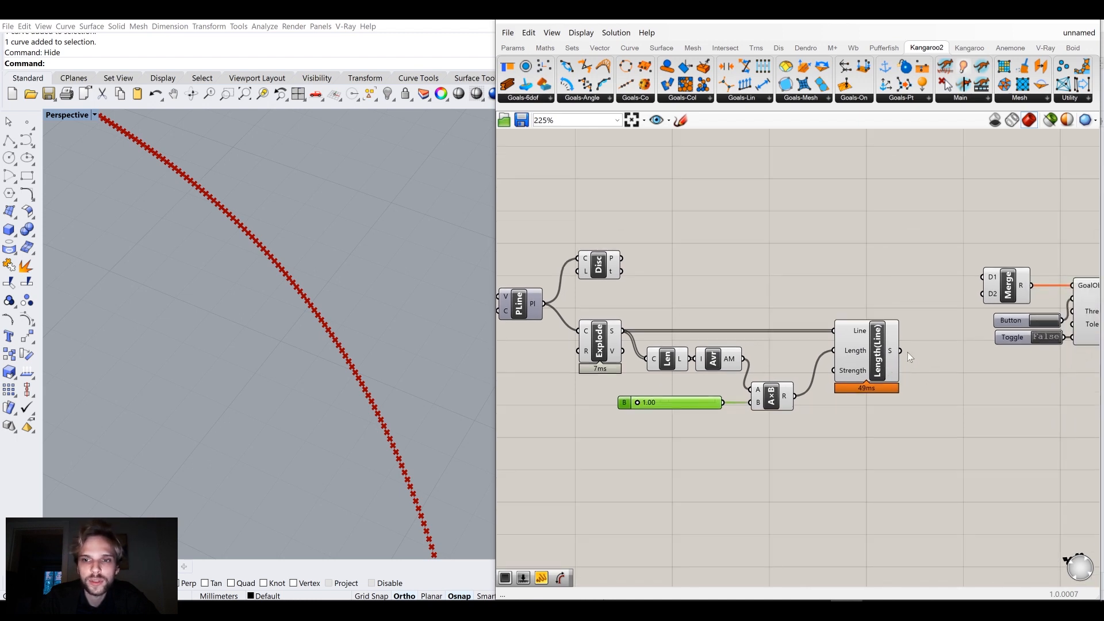
Turn off the preview of the Explode component
click(907, 352)
click(600, 356)
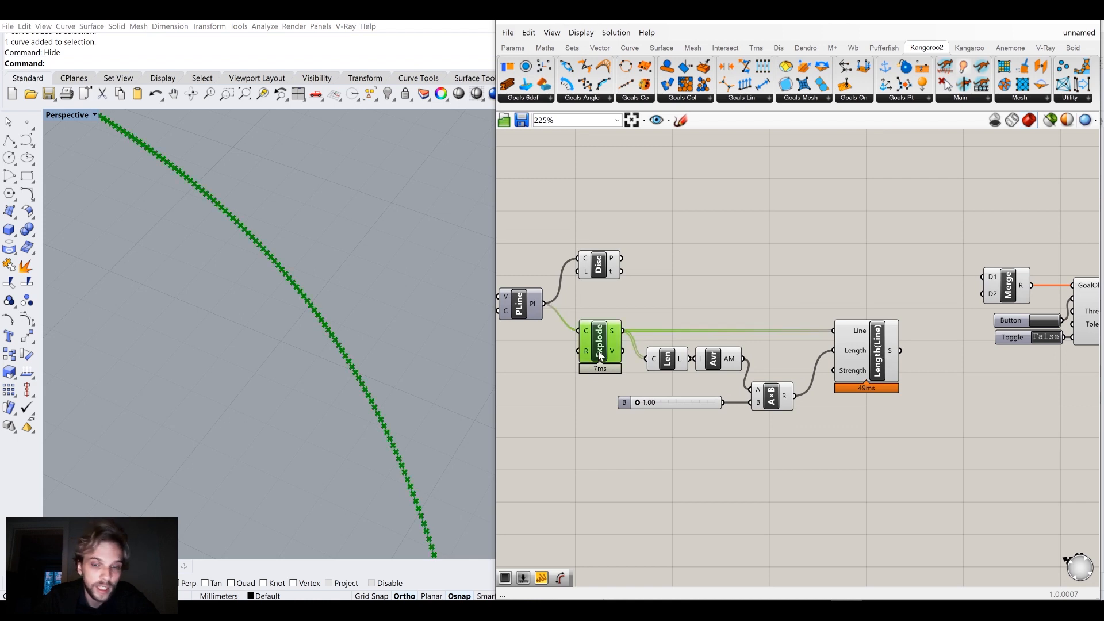
middle_click(599, 350)
click(631, 318)
click(690, 274)
Try a higher value on the length multiplier slider and return it to 1.00
scroll(336, 335, down, 5)
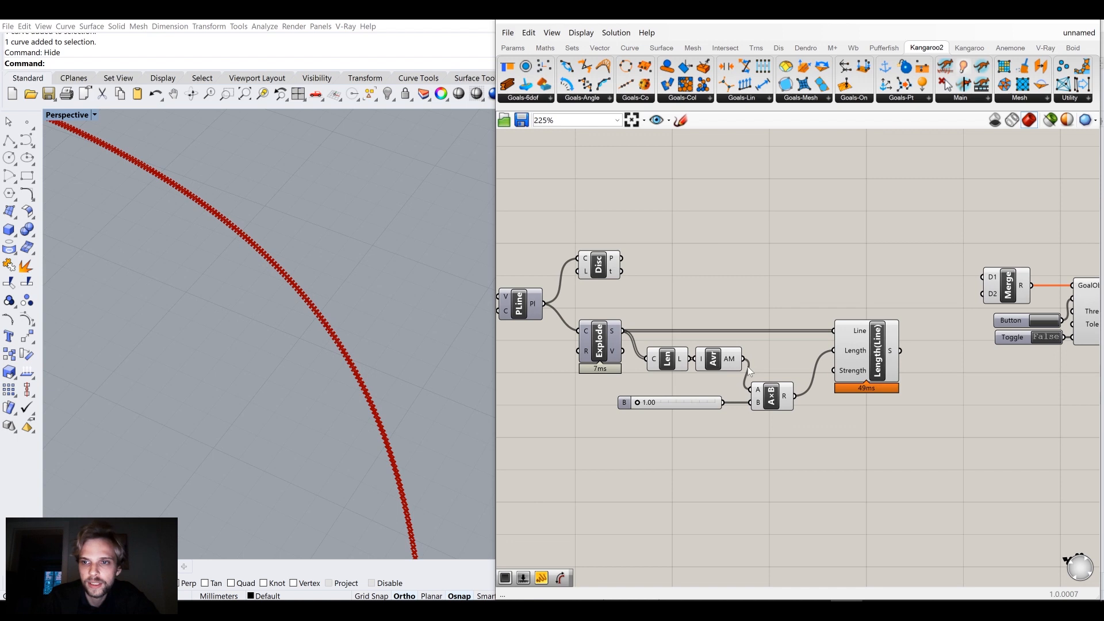
scroll(660, 401, up, 2)
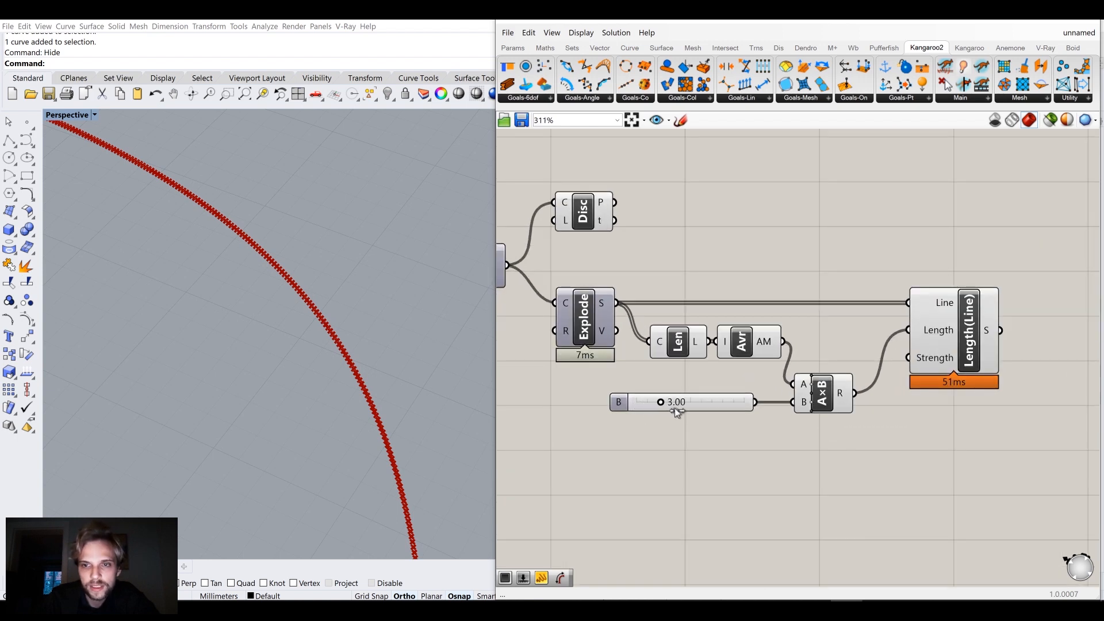
drag(698, 410, 610, 419)
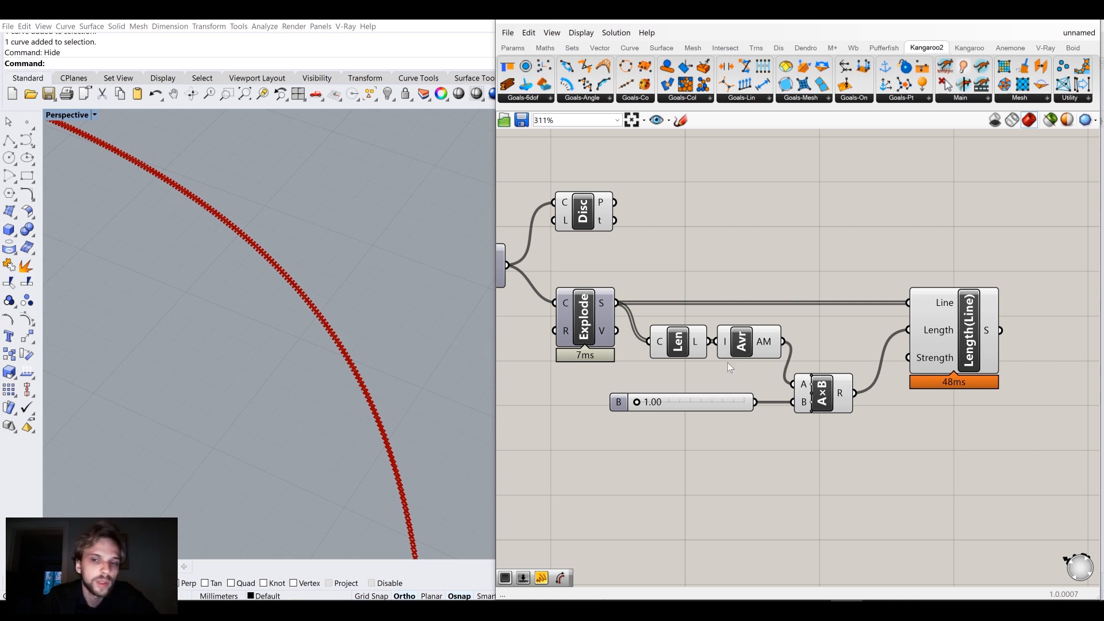
Connect the Length(Line) goal's output to the D1 input of the Merge that feeds the Solver
scroll(954, 339, down, 3)
right_drag(955, 339, 747, 393)
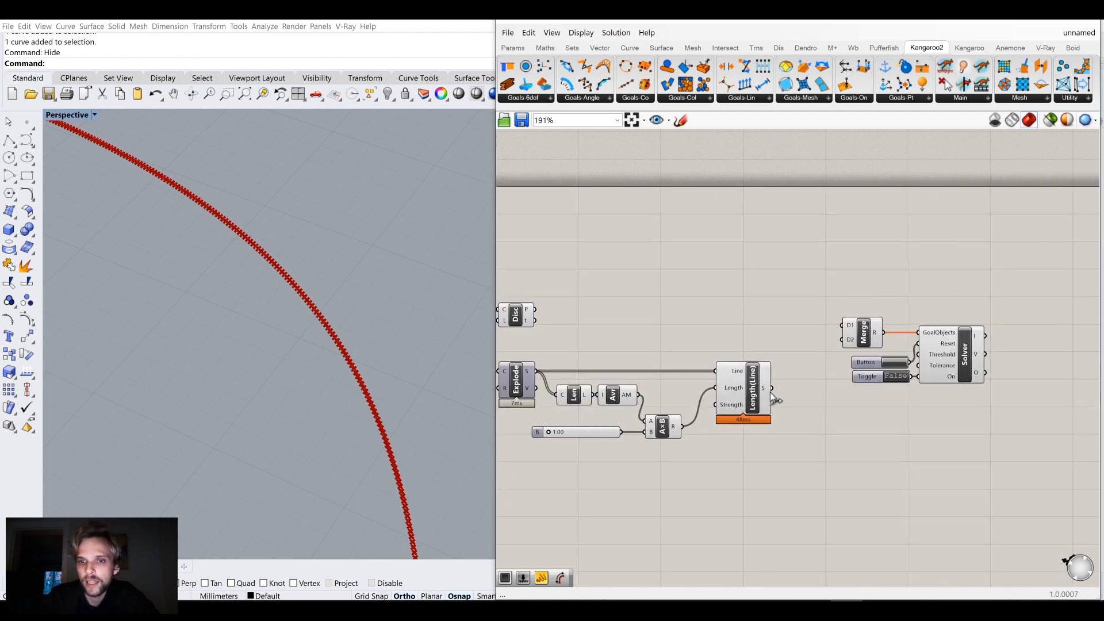
click(753, 394)
drag(772, 388, 845, 329)
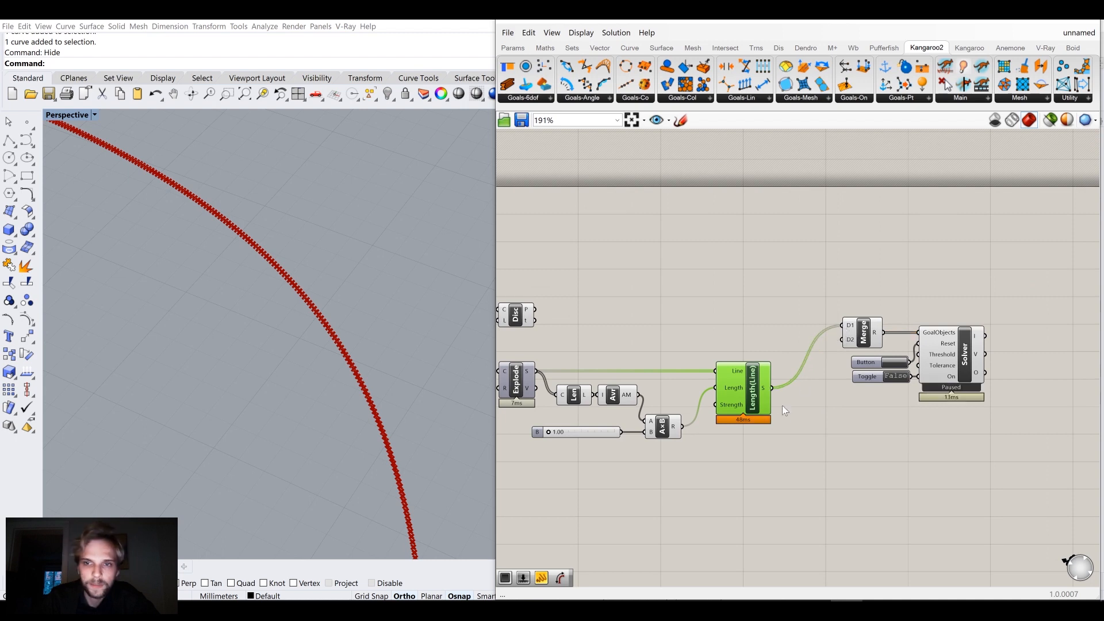
click(770, 482)
Turn off the preview of all components upstream of the Solver
right_drag(833, 418, 719, 389)
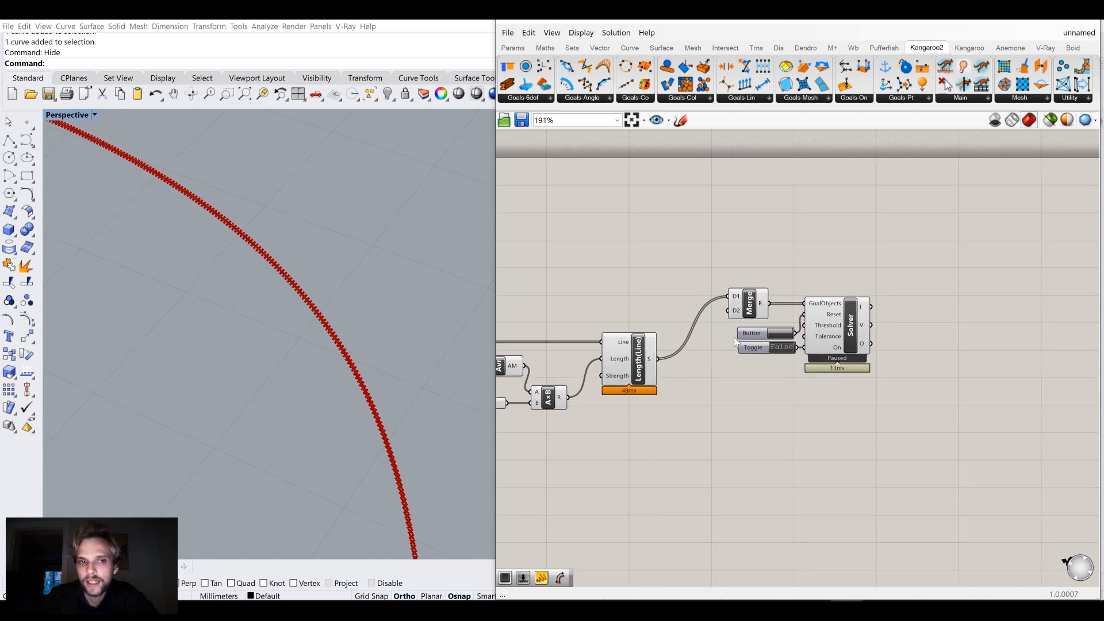
scroll(353, 374, down, 4)
scroll(803, 352, down, 5)
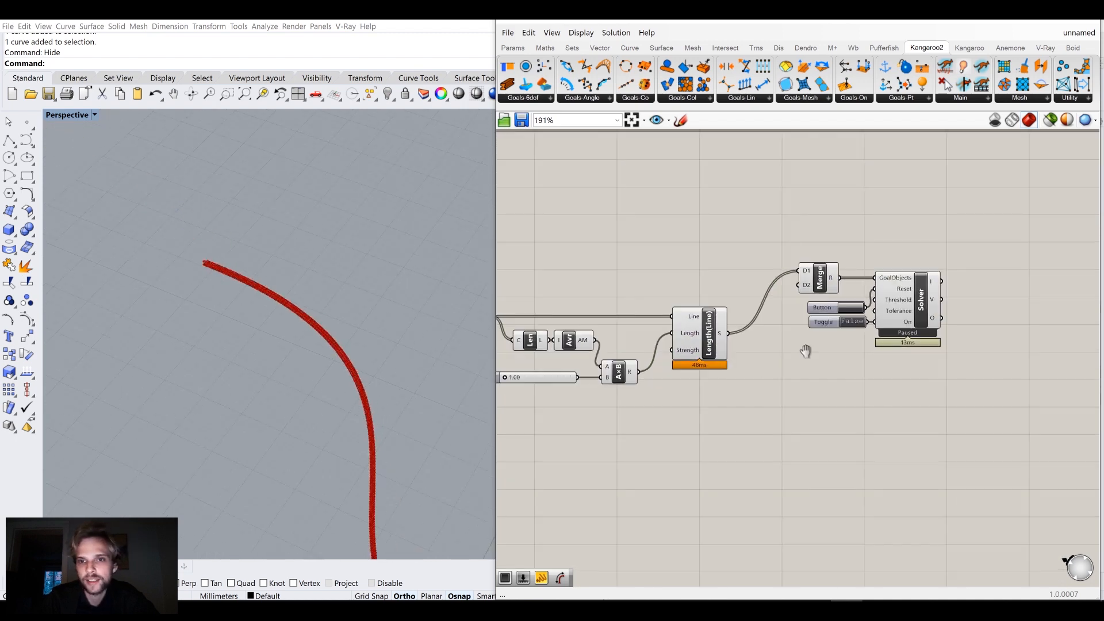
drag(846, 409, 650, 284)
middle_click(650, 284)
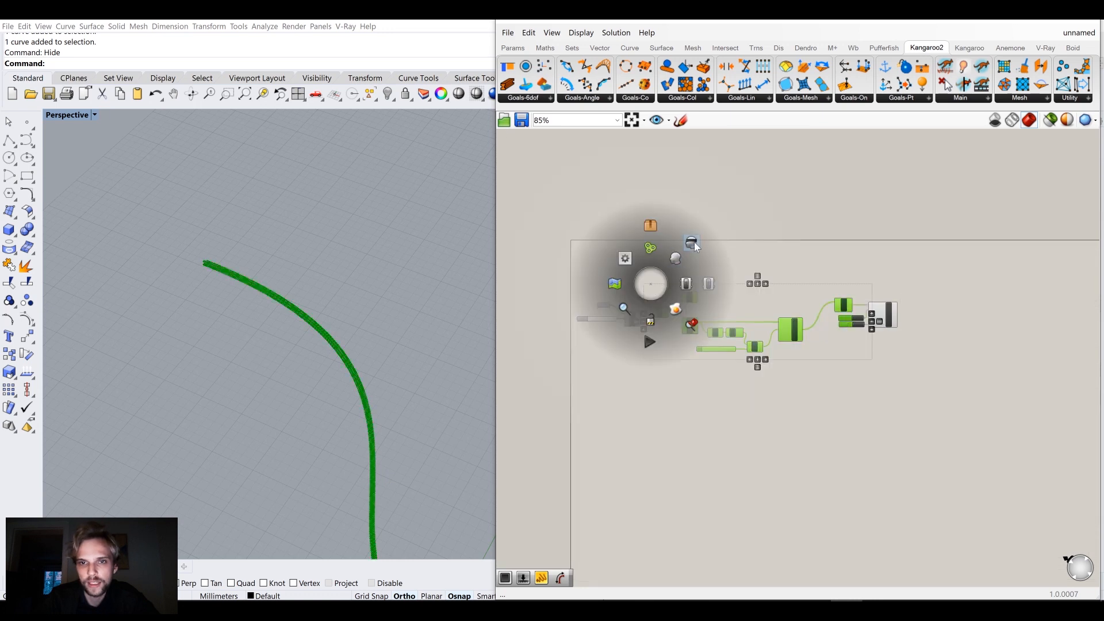
click(692, 242)
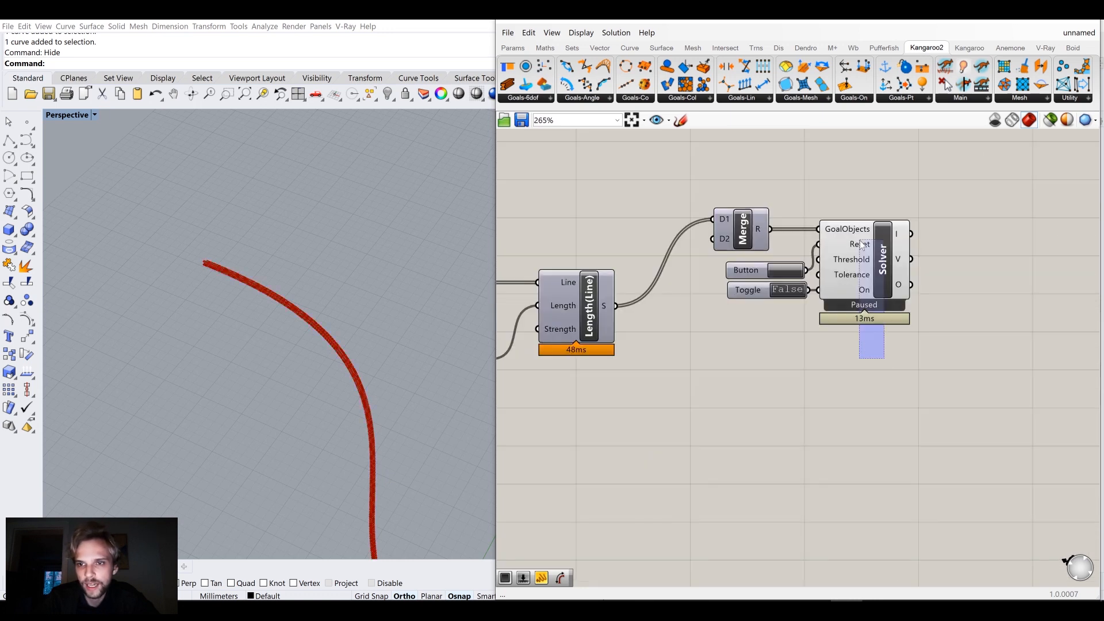
Turn off the preview of the Solver component
right_drag(916, 321, 767, 381)
click(847, 421)
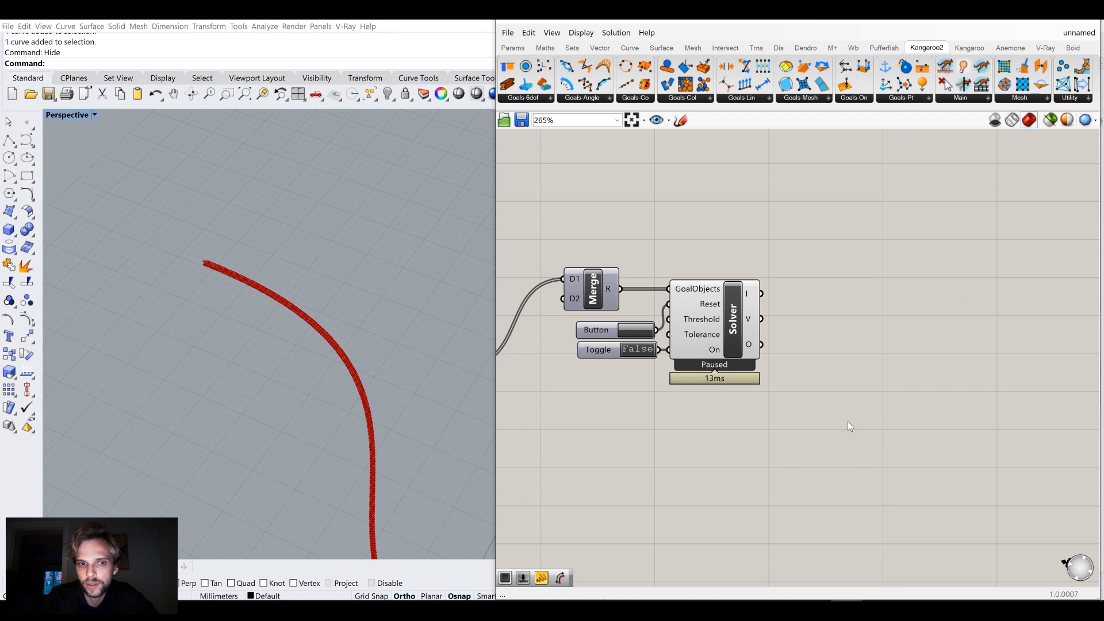
click(725, 323)
middle_click(725, 323)
click(784, 289)
Add a PolyLine component after the Solver, feed the Solver's V output into its vertices input and straighten the wire
scroll(755, 298, up, 2)
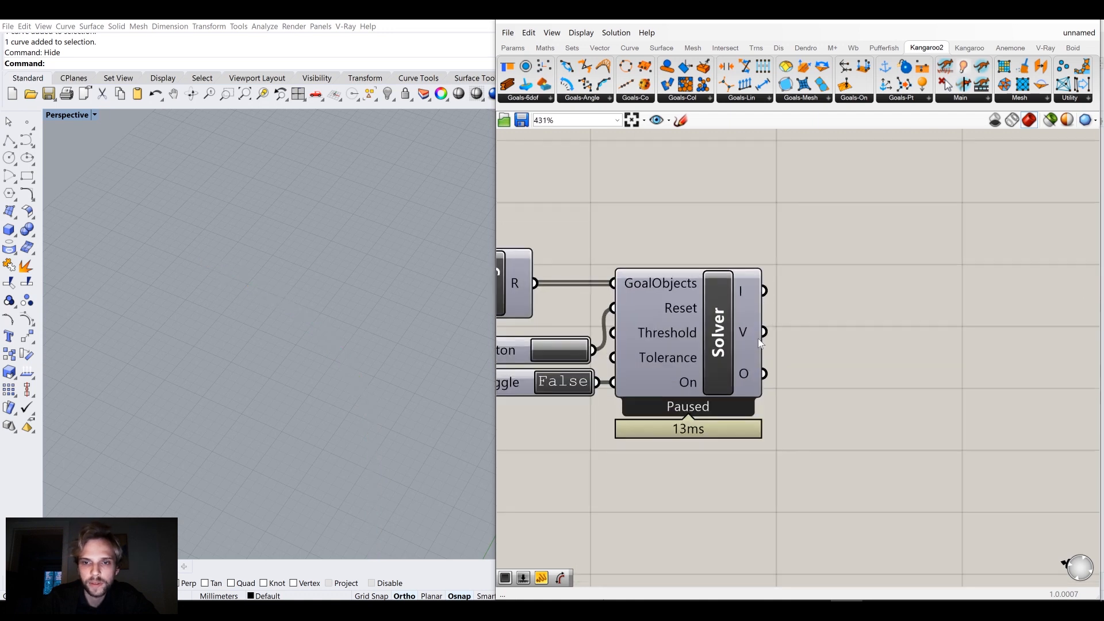
mouse_move(748, 333)
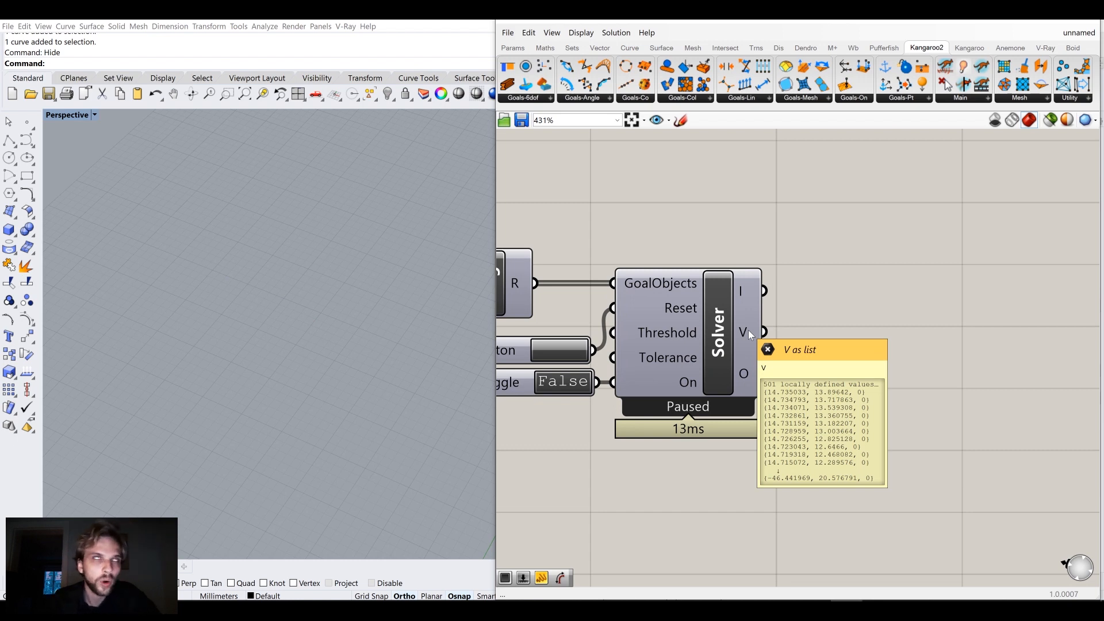
double_click(903, 372)
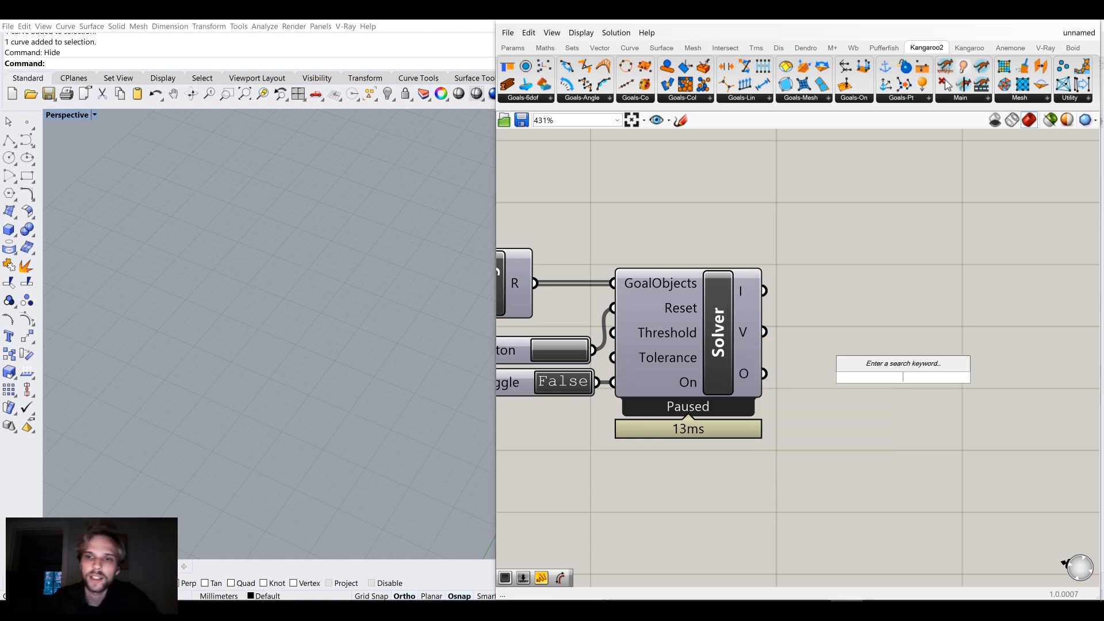
text(polyl)
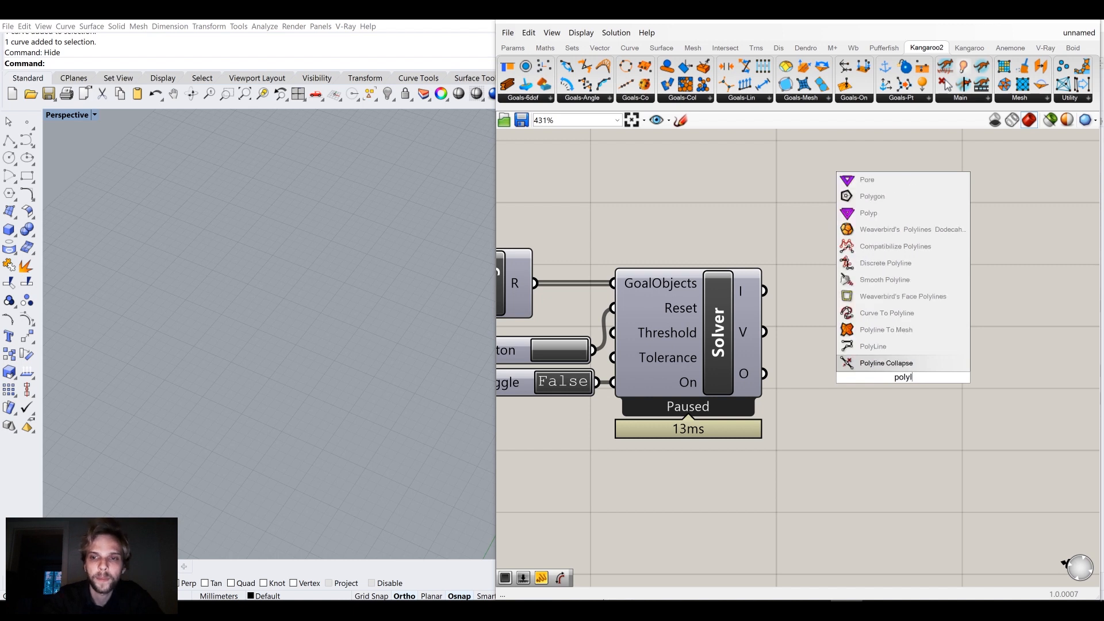
click(873, 346)
drag(764, 331, 872, 332)
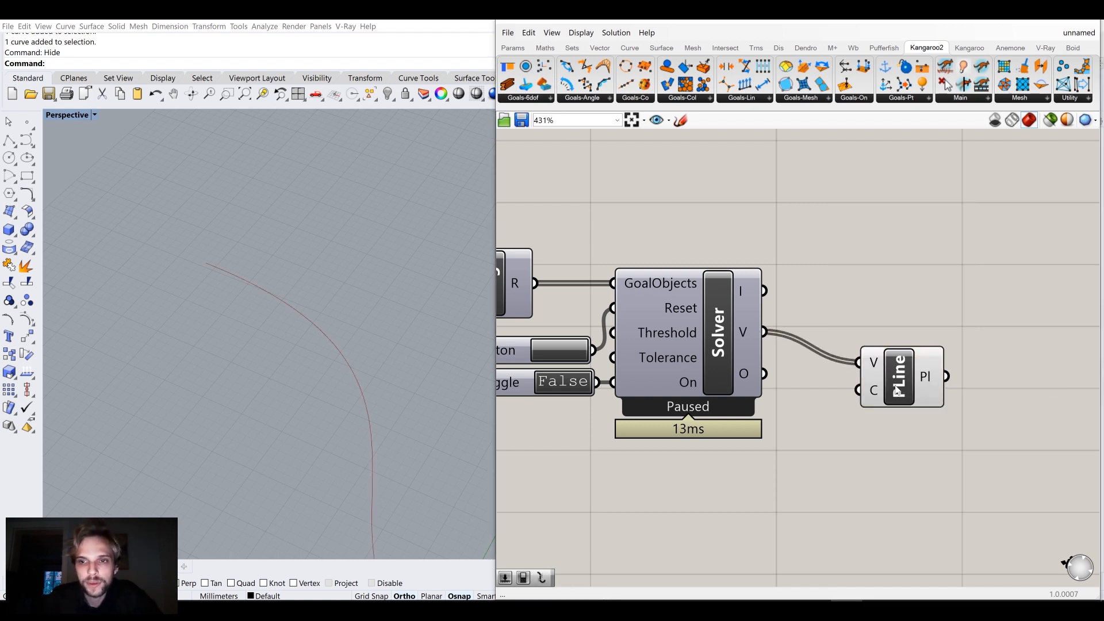
click(913, 361)
click(855, 295)
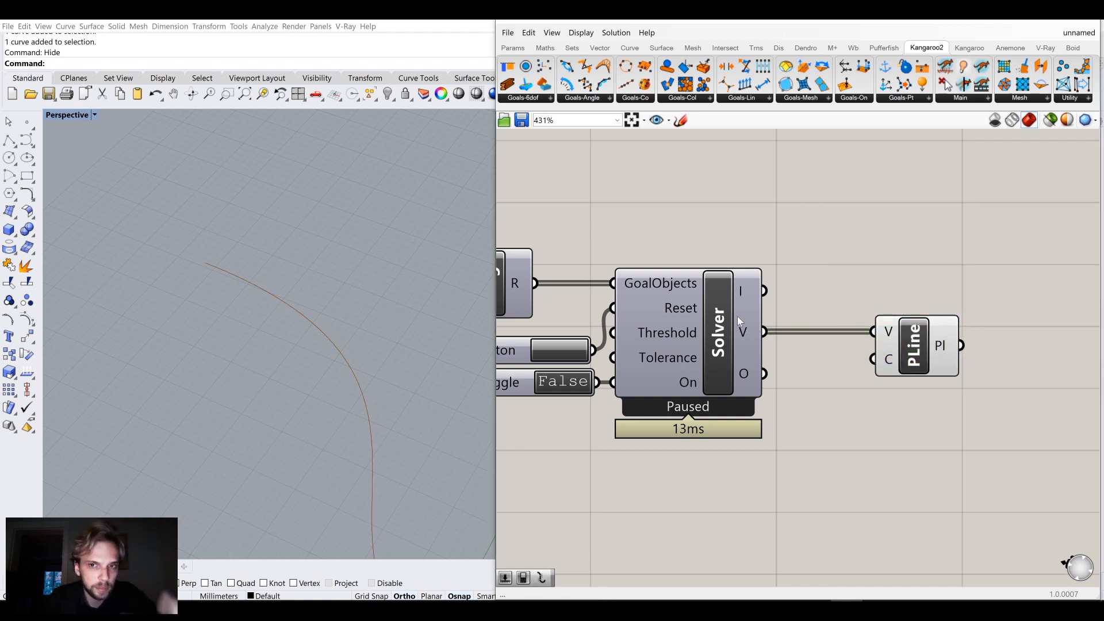
Move the Merge component away from the Solver, toward Length(Line), leaving space around the button and toggle
click(719, 353)
middle_click(718, 348)
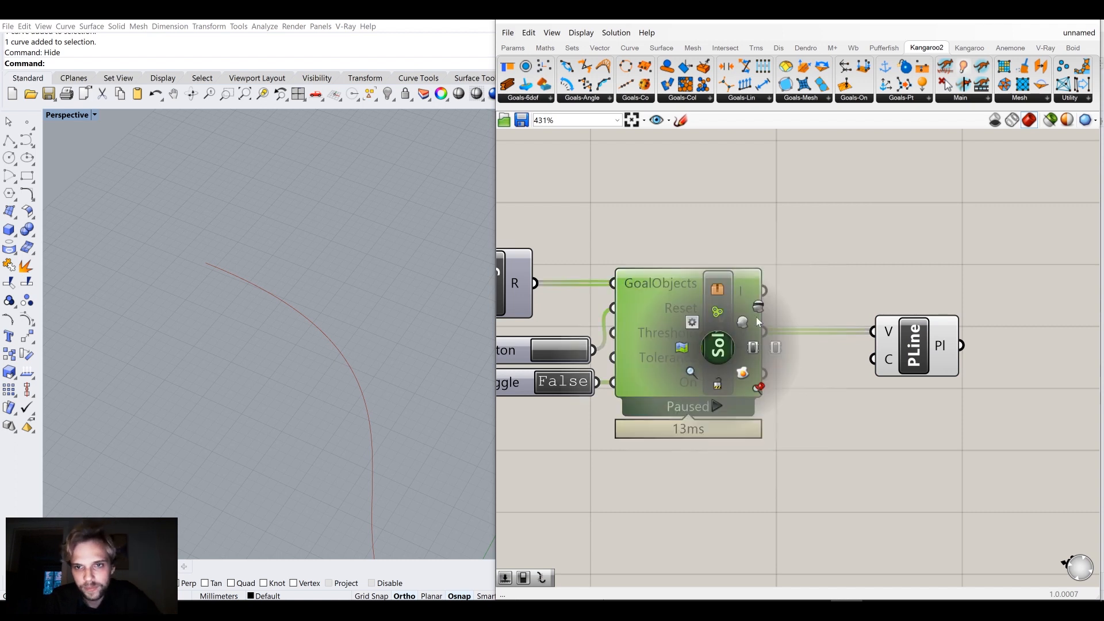
scroll(840, 262, down, 3)
right_drag(839, 263, 969, 259)
drag(801, 255, 749, 264)
Reset the Kangaroo Solver and switch its On toggle to True
scroll(839, 320, up, 3)
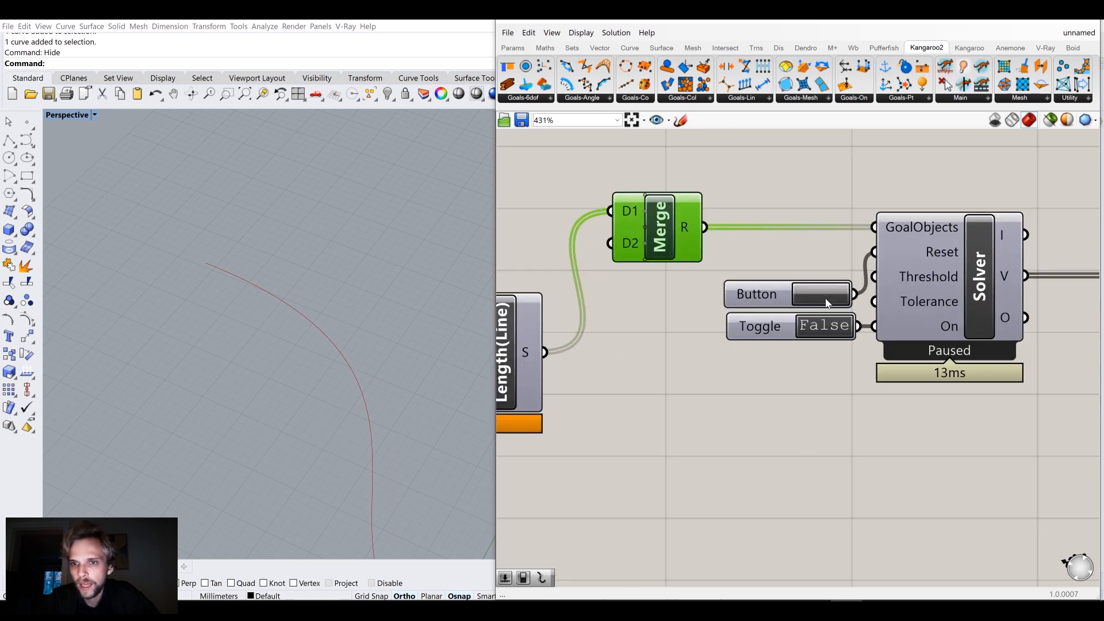
click(826, 303)
click(834, 326)
Set the length multiplier slider to 10.00 and examine the deformed polyline up close in the Perspective viewport
scroll(801, 395, down, 5)
scroll(657, 354, up, 6)
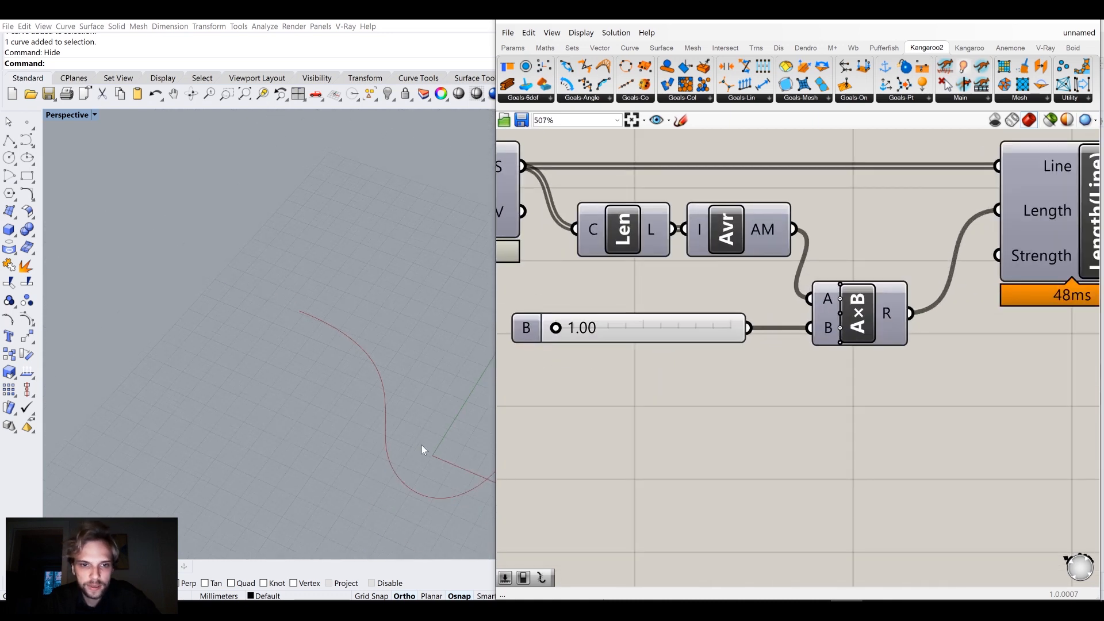
right_drag(423, 446, 485, 357)
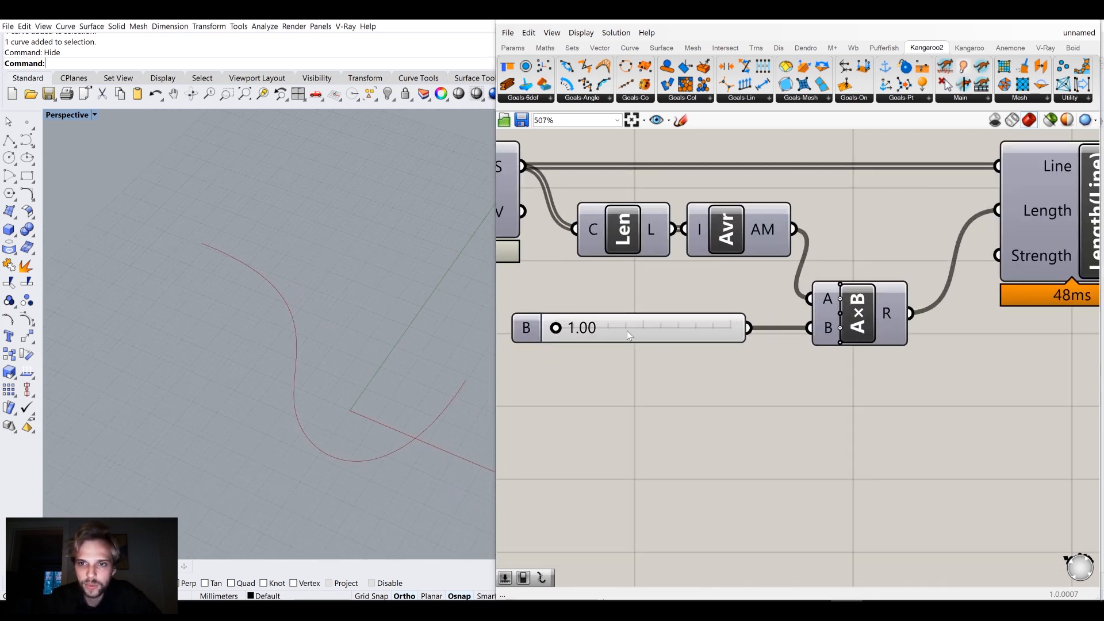
drag(555, 328, 798, 333)
scroll(339, 347, up, 10)
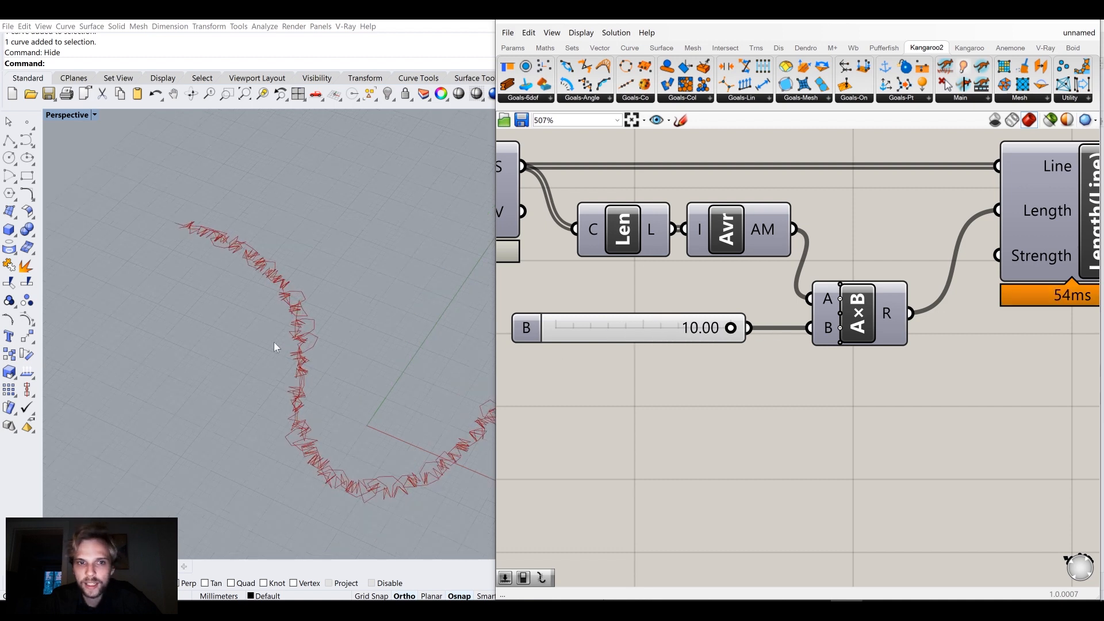
scroll(368, 395, down, 15)
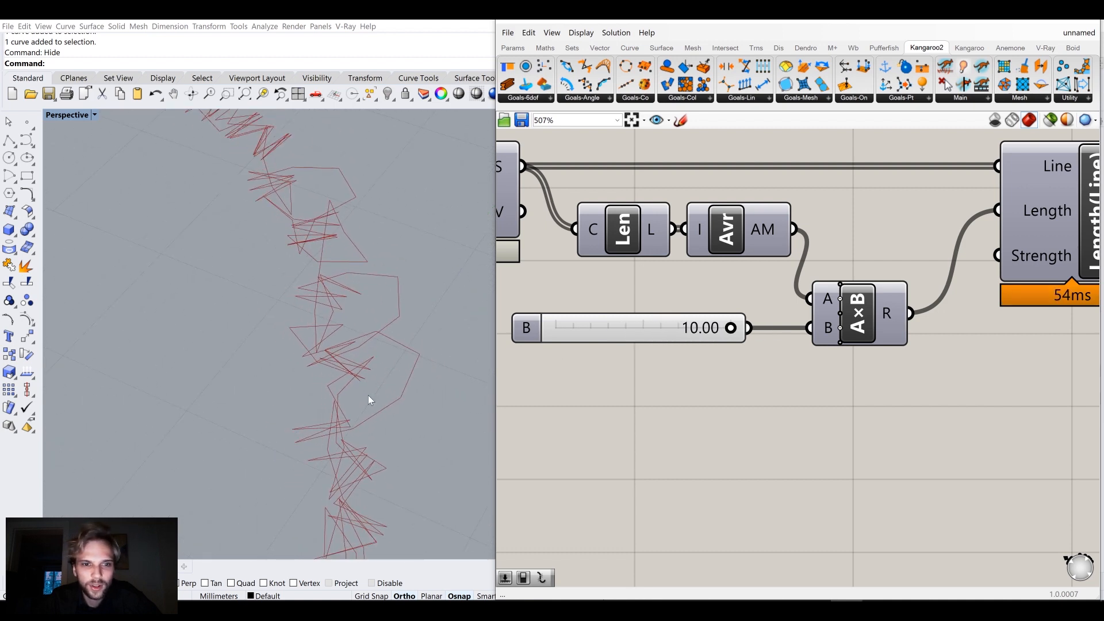
Set the length multiplier slider to 1.00, then switch the Kangaroo Solver's On toggle to False and reset it
scroll(397, 423, up, 4)
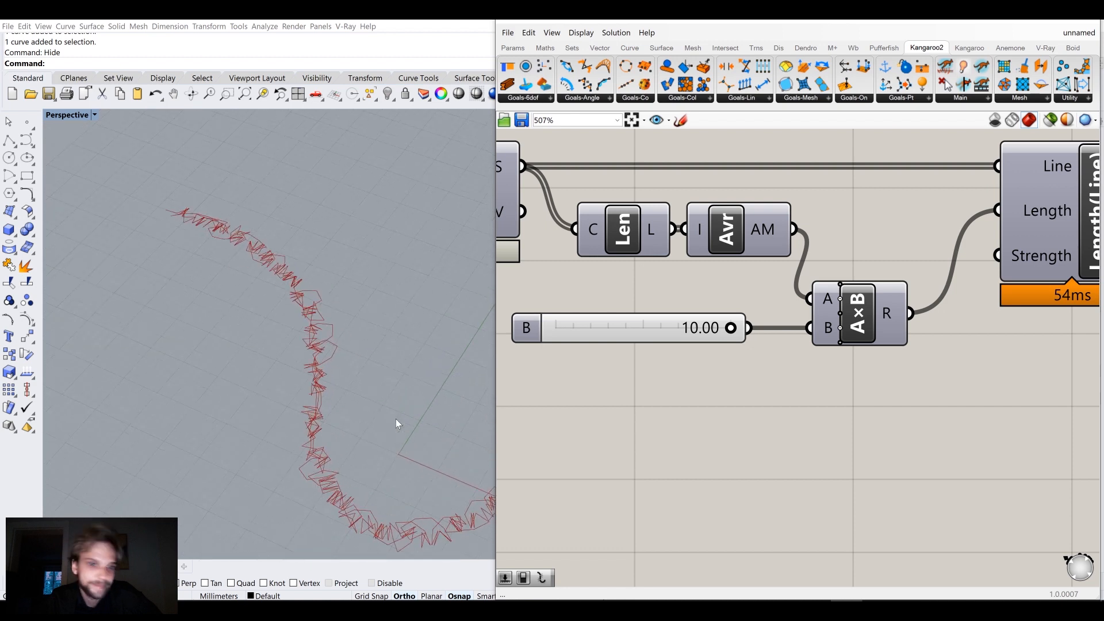
drag(710, 339, 513, 344)
scroll(698, 371, down, 5)
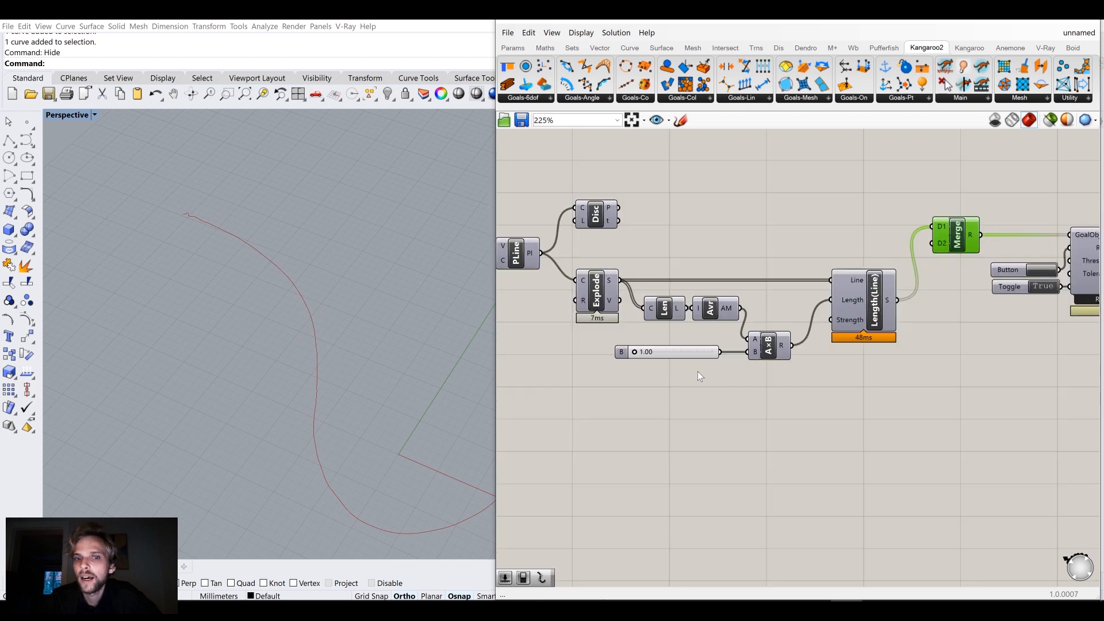
scroll(782, 366, up, 3)
click(772, 355)
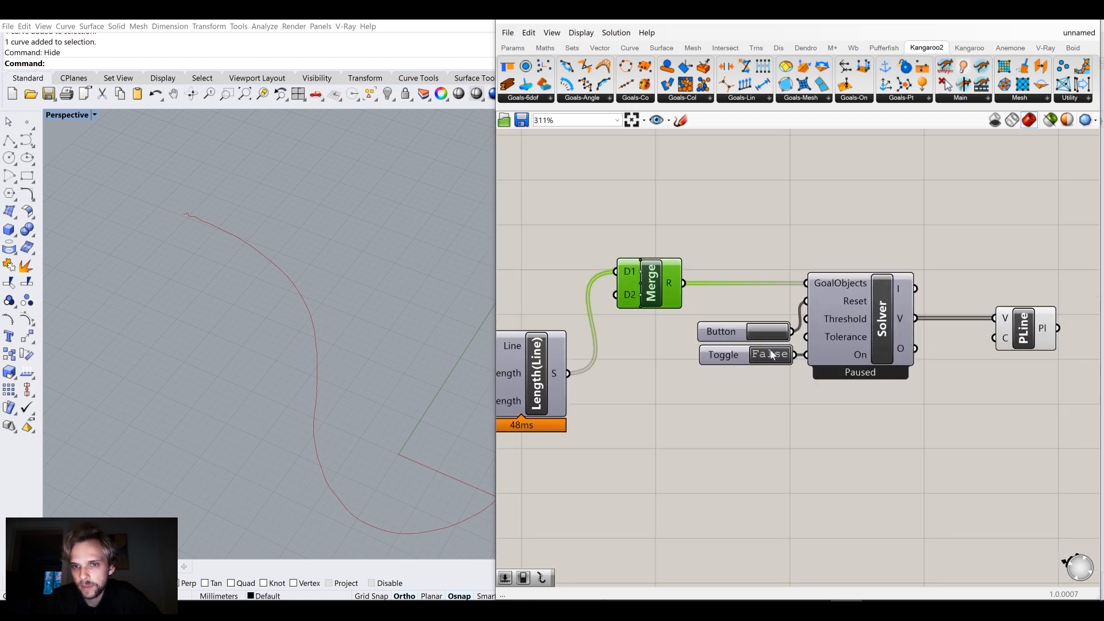
click(766, 332)
Move Length(Line), Merge, the Solver with its button and toggle, and the final PolyLine together, slightly away from the Multiplication component
right_drag(694, 437, 830, 356)
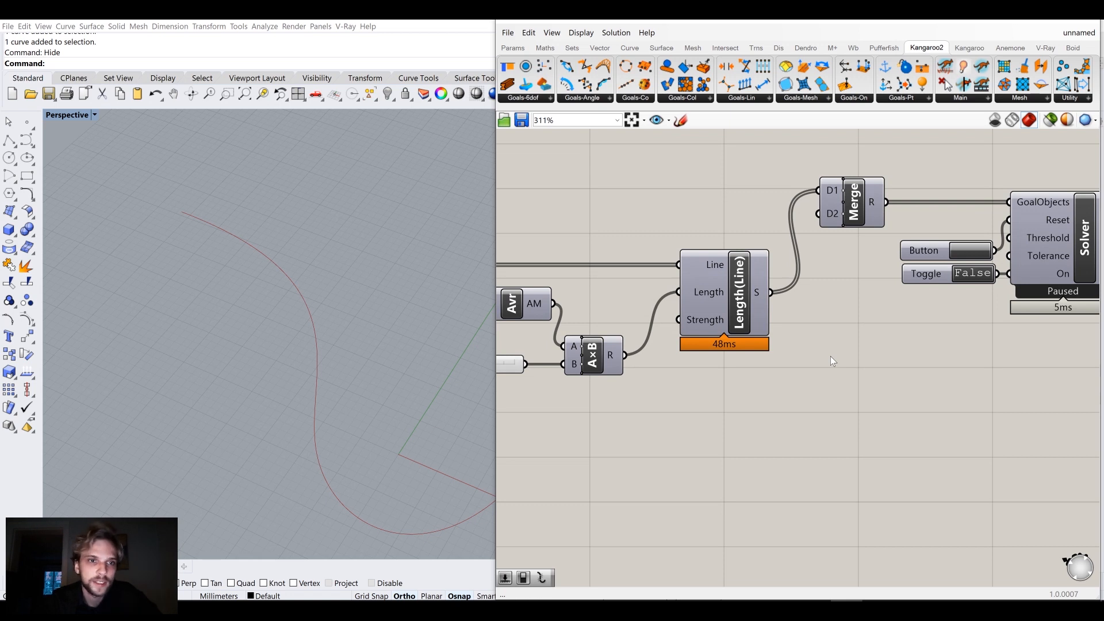
scroll(830, 356, down, 3)
right_drag(723, 348, 752, 354)
scroll(752, 354, down, 2)
drag(945, 389, 706, 282)
drag(734, 348, 750, 347)
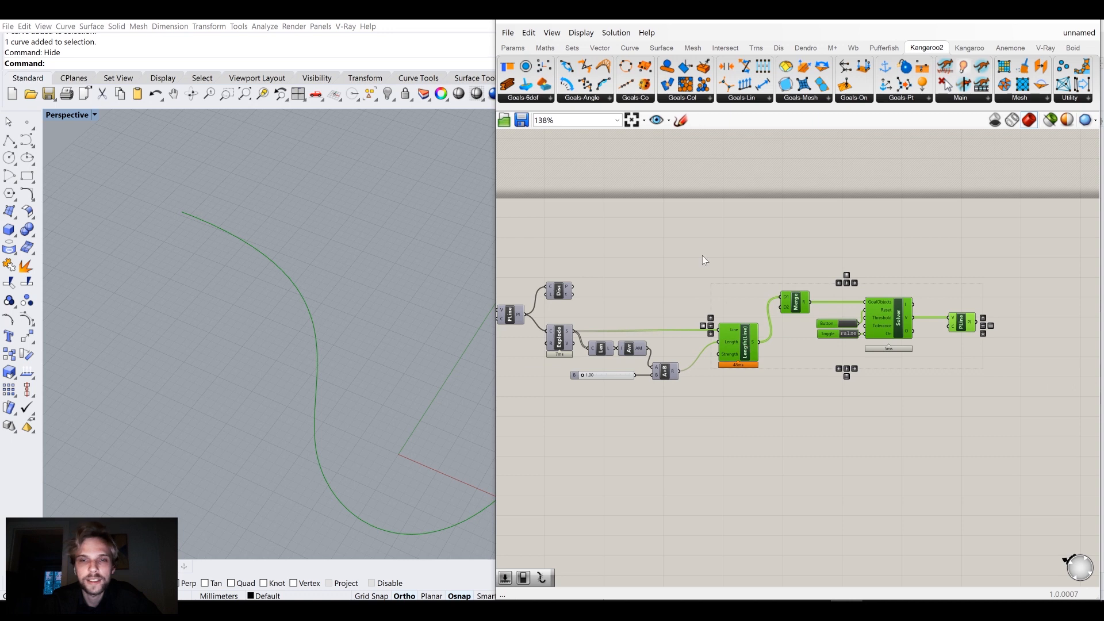
Add a Kangaroo2 SphereCollide goal to the canvas just above the Length(Line) component
click(702, 255)
click(670, 99)
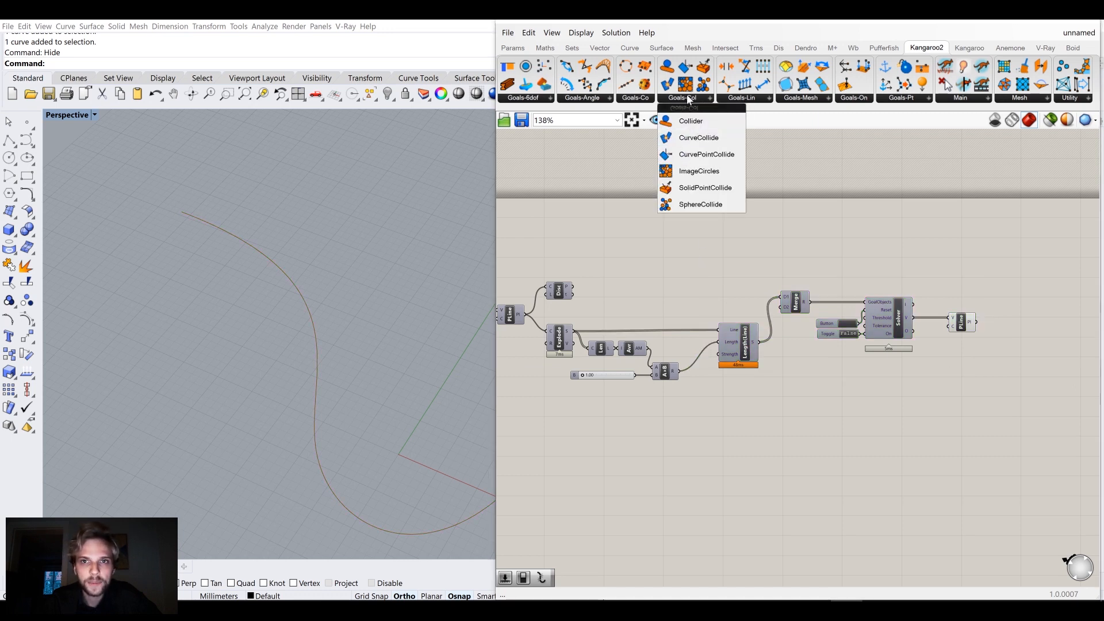
click(672, 205)
click(729, 292)
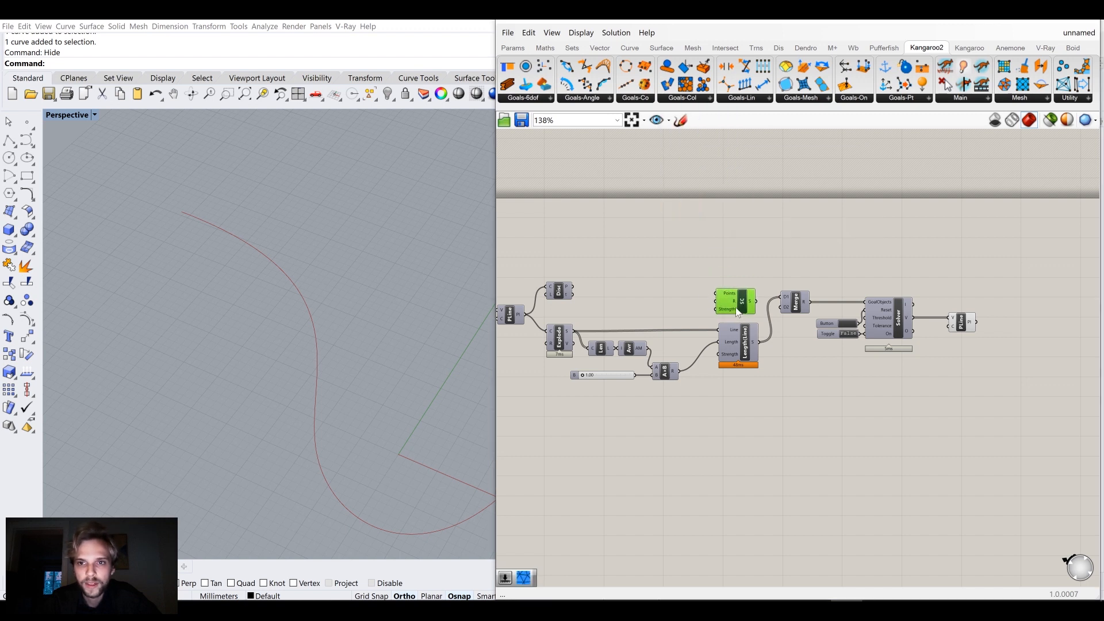
Rearrange the components so the Explode-to-Length(Line) branch sits above the Discontinuity and SphereCollide components, with SphereCollide moved closer to Discontinuity
click(584, 306)
scroll(584, 306, up, 3)
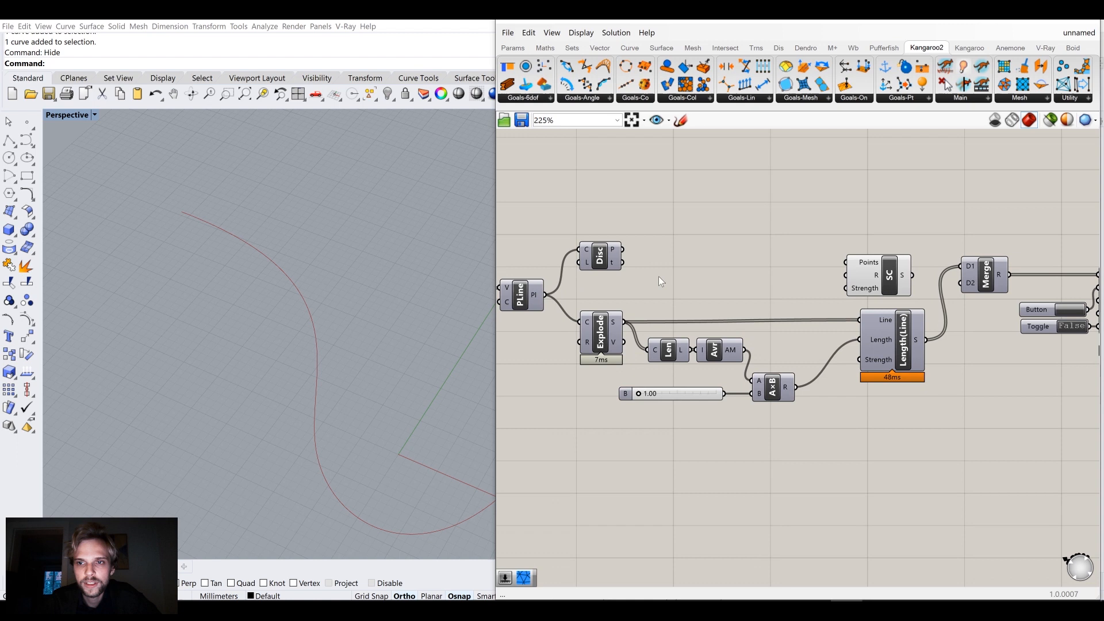
drag(608, 276, 608, 289)
drag(939, 442, 532, 329)
drag(897, 349, 885, 182)
click(901, 339)
drag(926, 357, 605, 266)
drag(609, 280, 608, 388)
drag(909, 268, 561, 154)
drag(601, 187, 609, 243)
click(800, 320)
drag(603, 384, 603, 356)
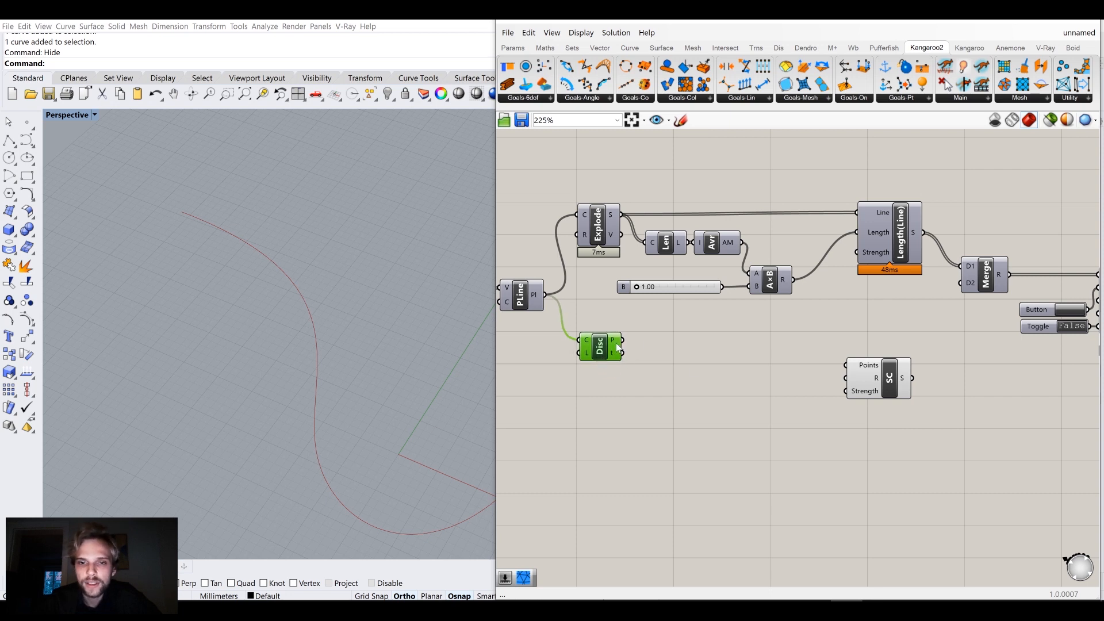
drag(873, 377, 813, 360)
click(661, 343)
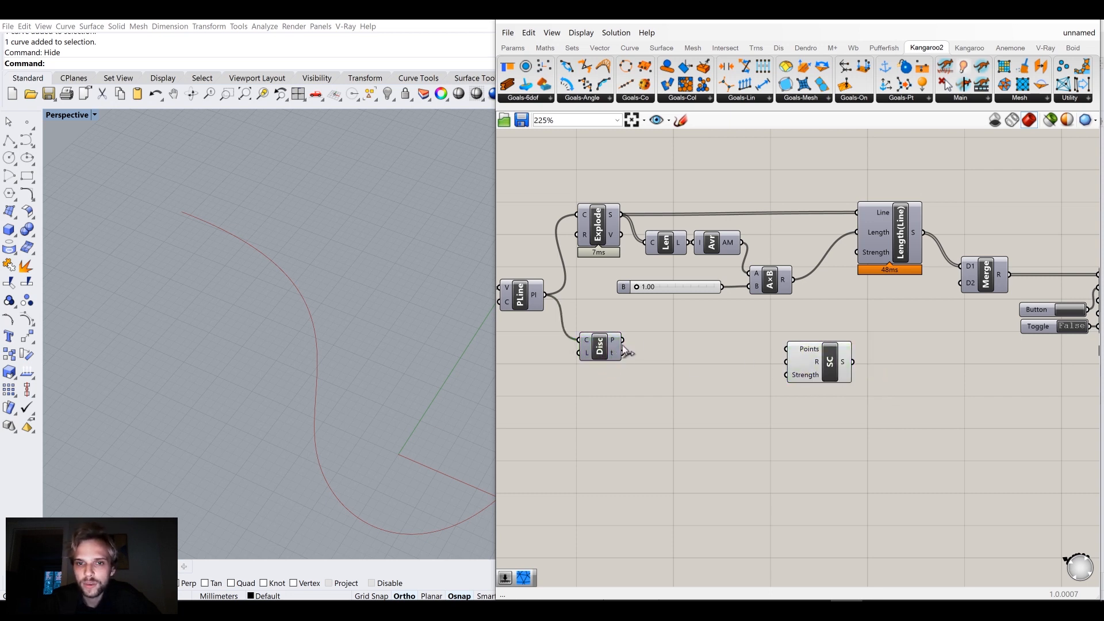
Turn on the preview of the Discontinuity component to show its points in the viewport
click(606, 347)
middle_click(606, 347)
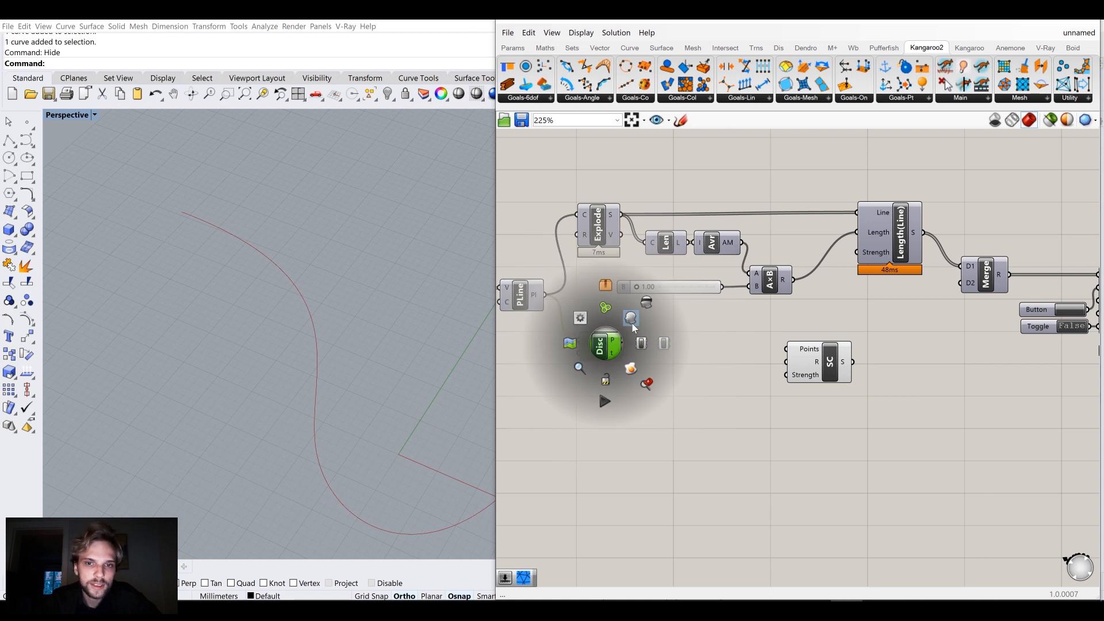
click(630, 317)
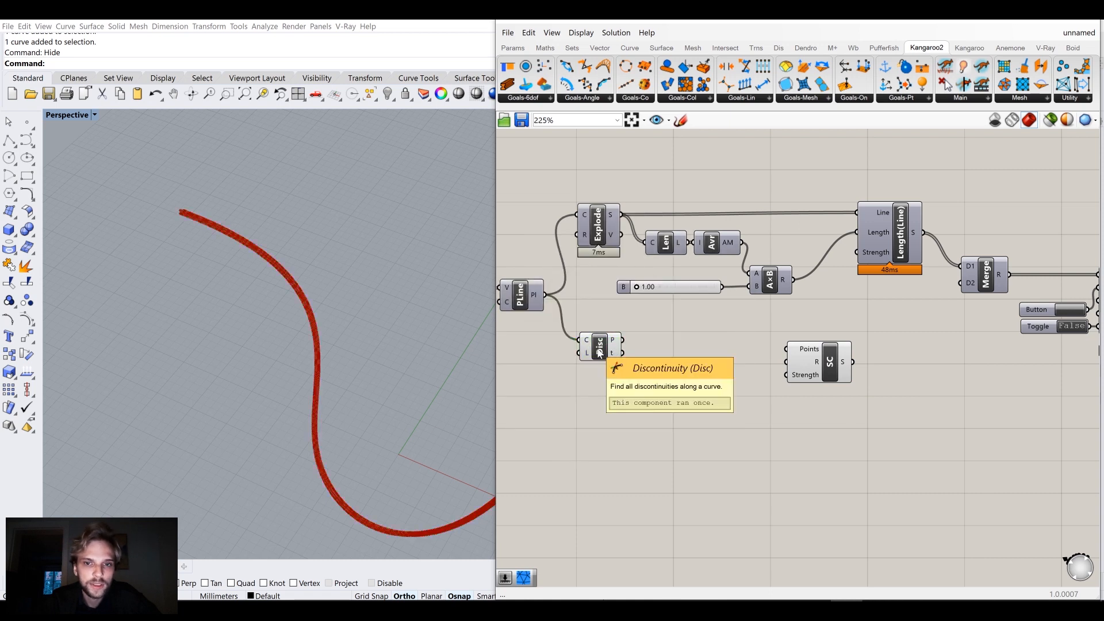
Inspect the discontinuity level options of the Discontinuity component's L input, leaving C2 (curvature) selected
right_drag(599, 353, 724, 350)
scroll(723, 350, up, 3)
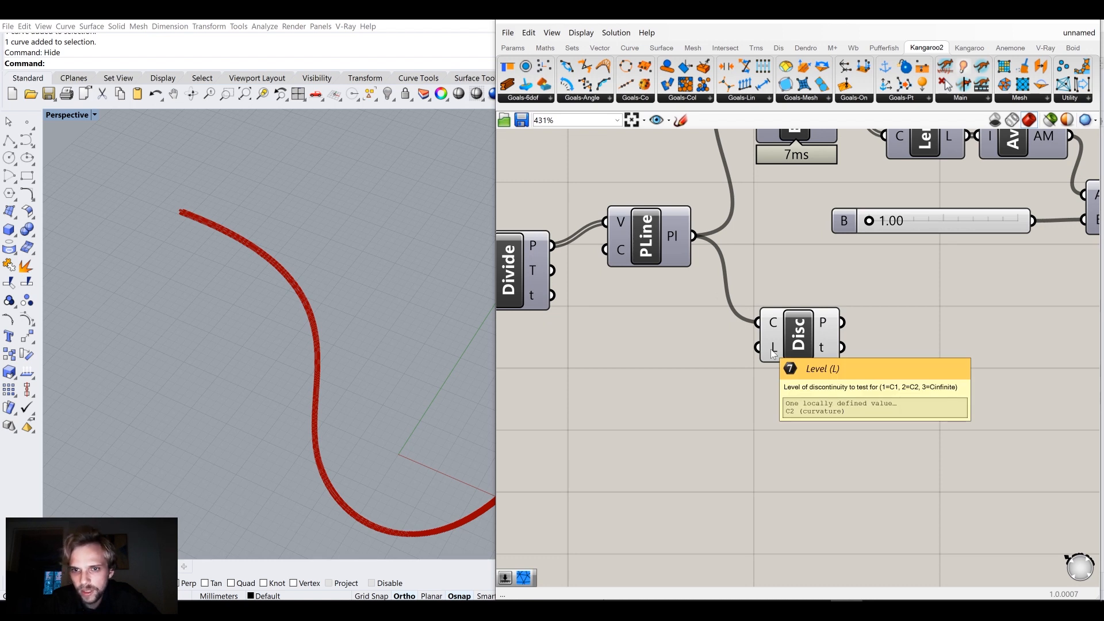
right_click(773, 353)
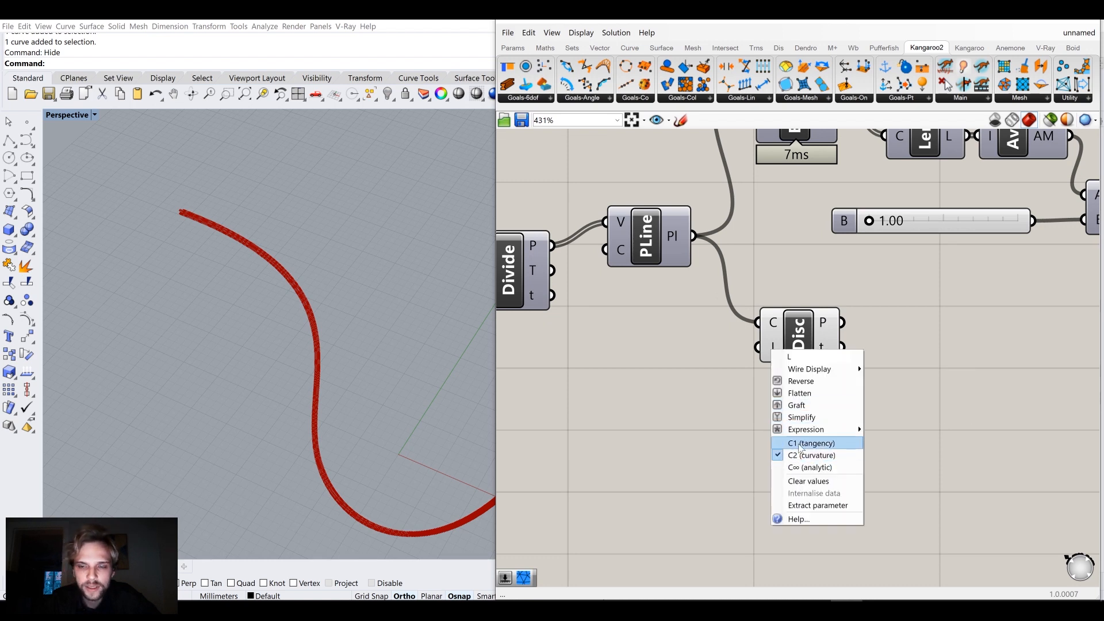
click(737, 350)
right_click(774, 356)
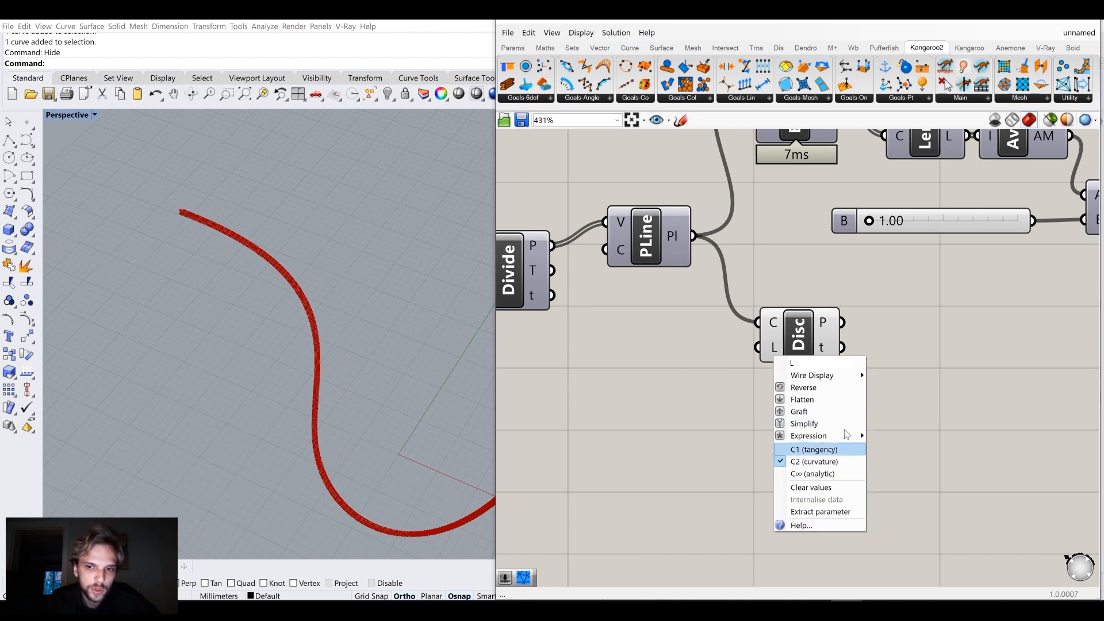
click(935, 389)
Connect Discontinuity's P output to SphereCollide's Points input and place SphereCollide level with it, farther along the definition
scroll(934, 388, down, 3)
right_drag(880, 391, 683, 394)
scroll(685, 379, up, 2)
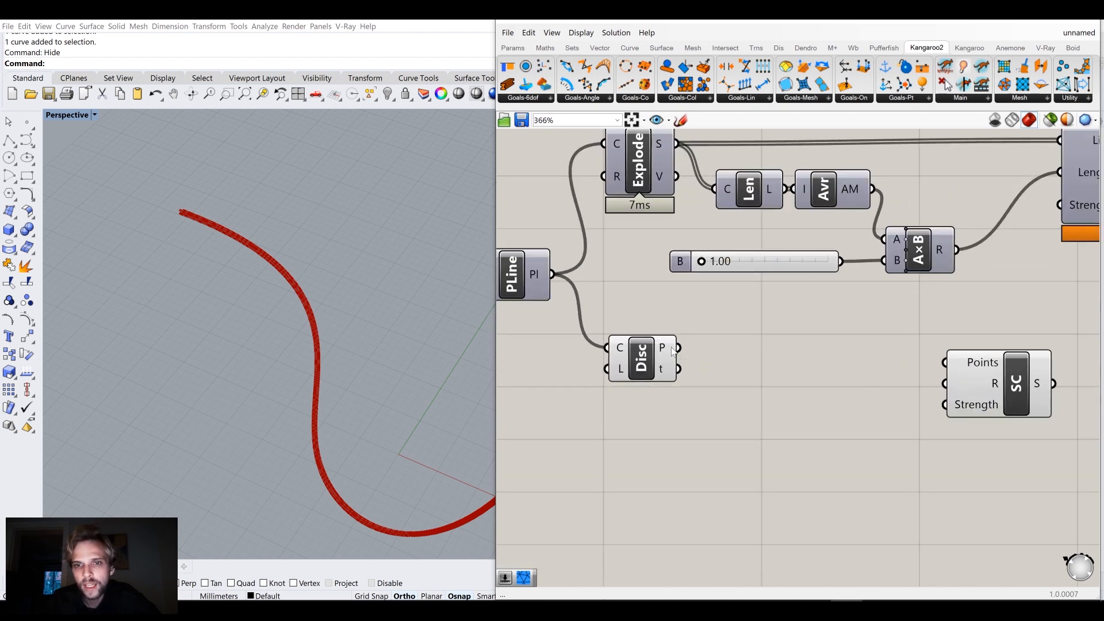
drag(723, 353, 918, 364)
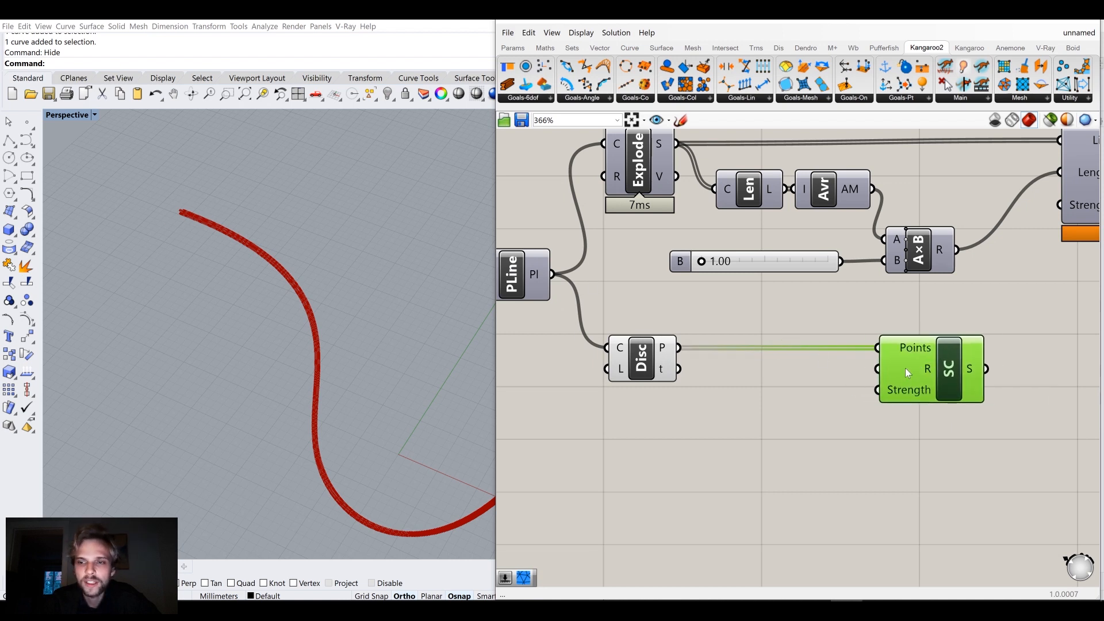
mouse_move(905, 372)
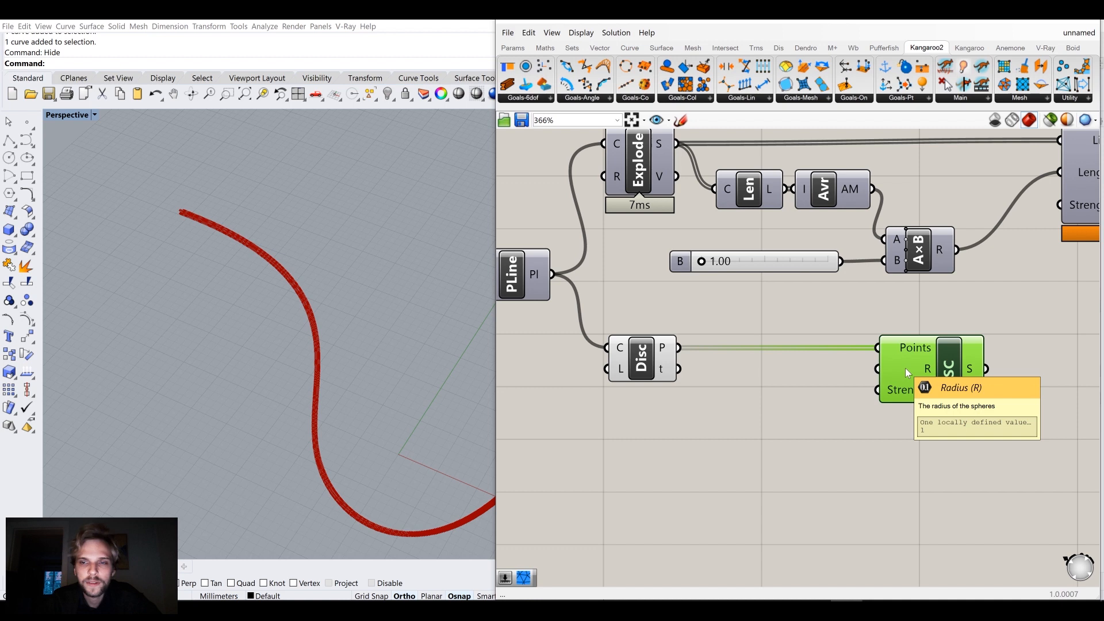
drag(952, 372, 1032, 373)
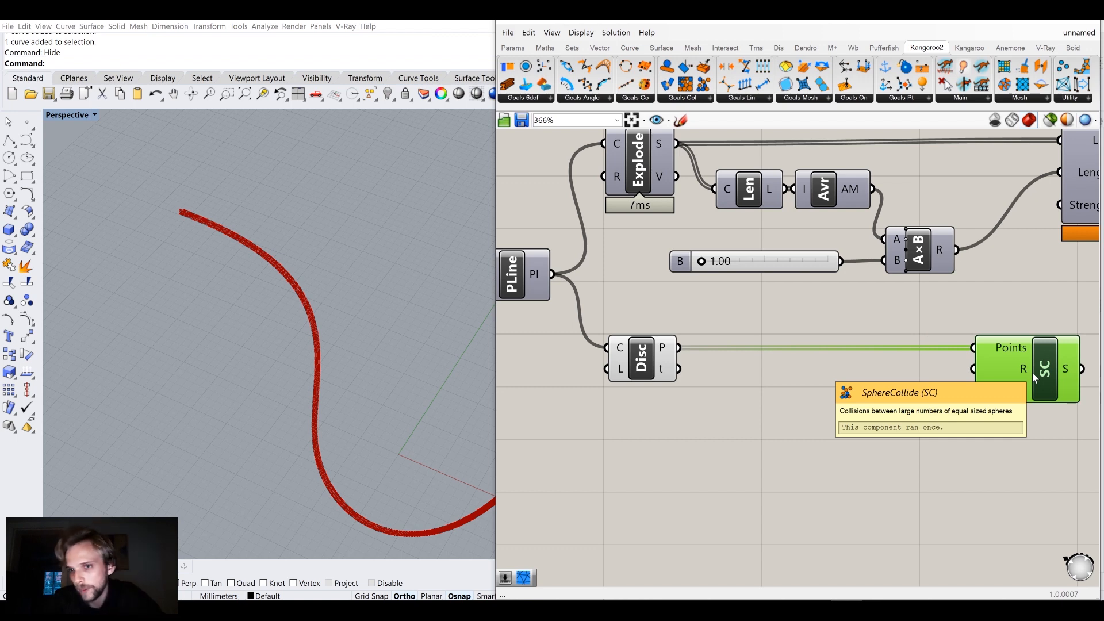
Connect the Multiplication result to SphereCollide's R input and nudge the Explode component slightly
right_drag(1032, 372, 792, 381)
right_drag(635, 389, 728, 377)
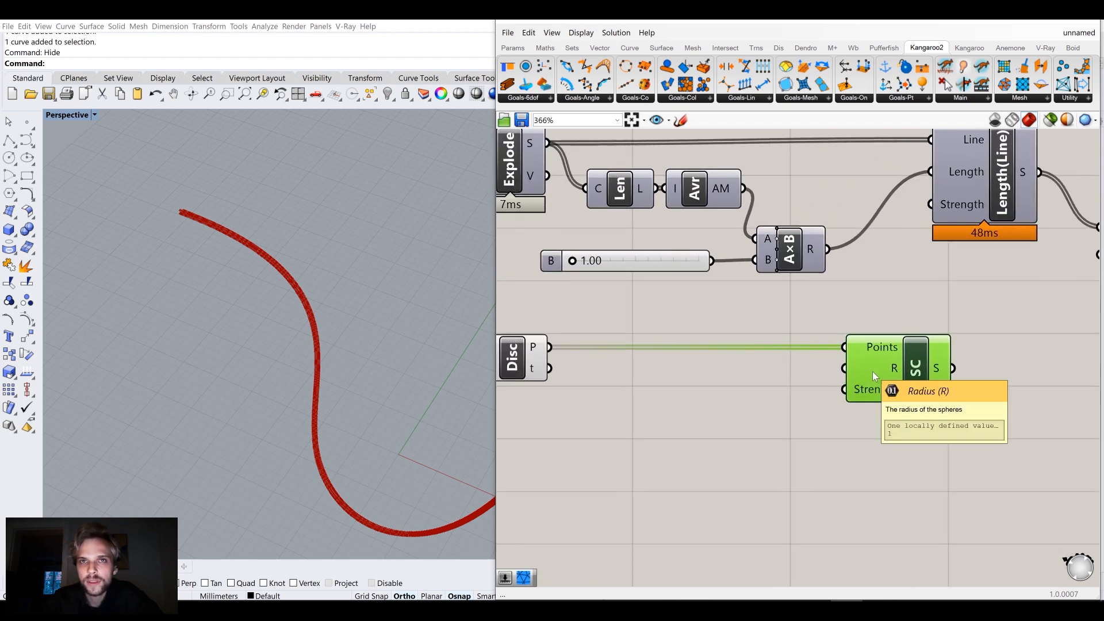
drag(828, 250, 845, 369)
right_drag(637, 228, 704, 256)
drag(571, 187, 578, 188)
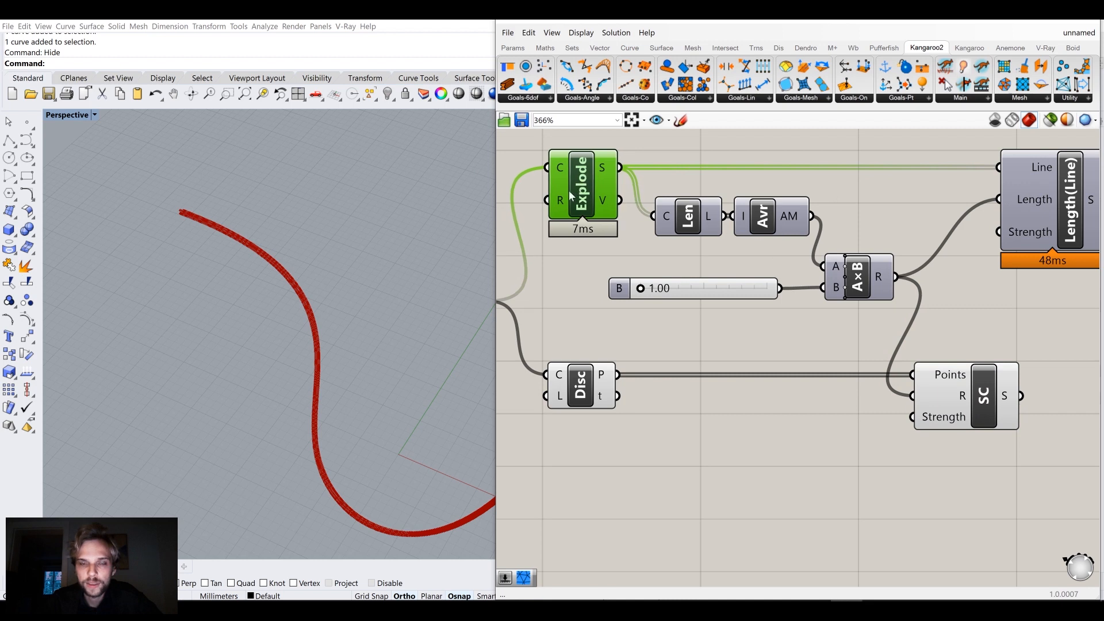
click(868, 436)
Connect SphereCollide's S output to Merge's D2 input and turn off SphereCollide's preview
right_drag(956, 399, 795, 372)
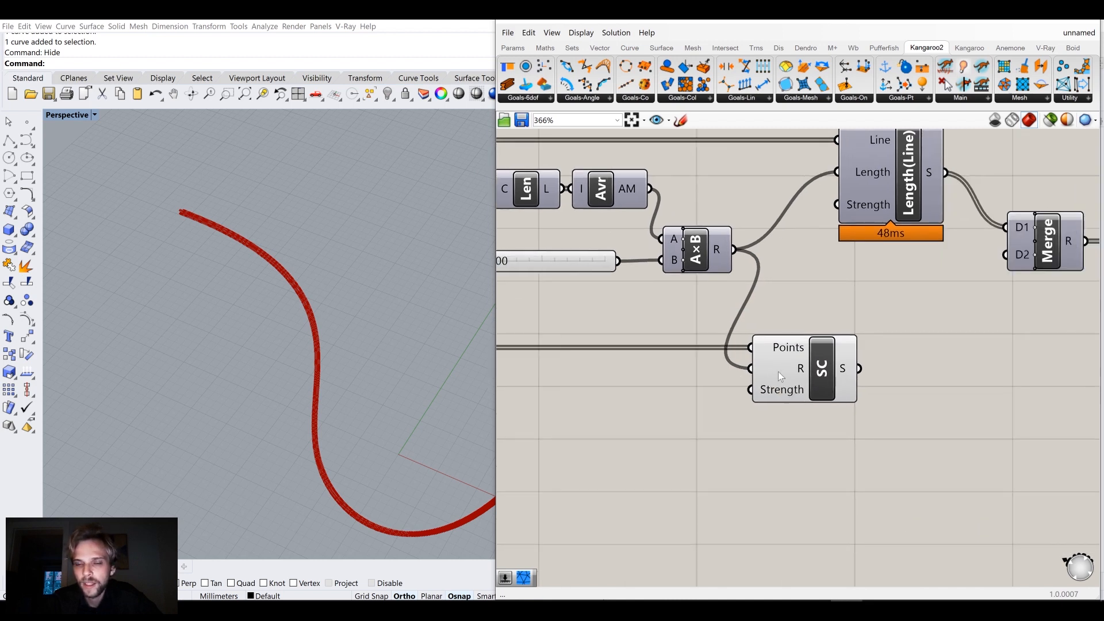
mouse_move(785, 371)
drag(859, 369, 1005, 255)
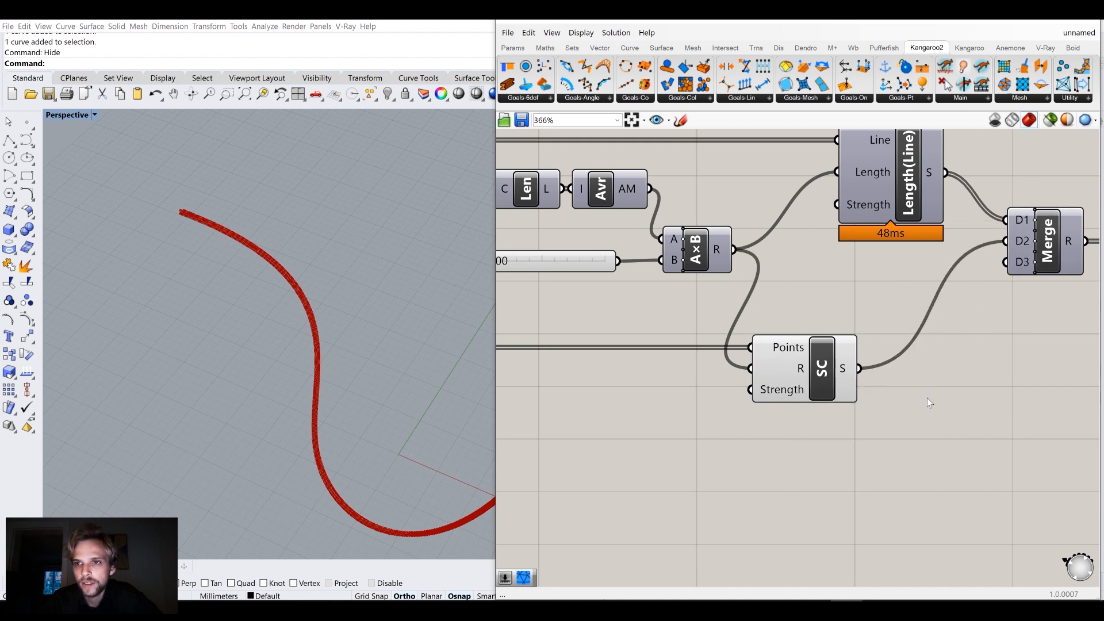
click(809, 374)
key(space)
click(852, 331)
click(883, 318)
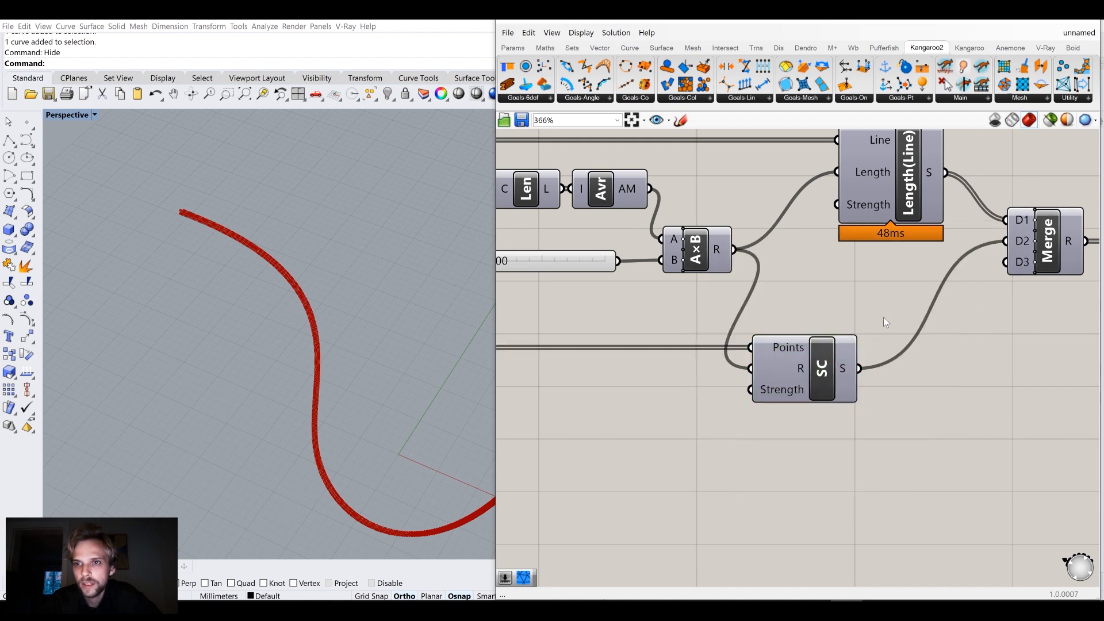
Move SphereCollide beneath Length(Line) and switch the Solver's On toggle to True
scroll(903, 319, down, 3)
right_drag(939, 356, 779, 364)
drag(705, 355, 754, 356)
click(829, 451)
mouse_move(767, 423)
right_down()
mouse_move(934, 415)
mouse_move(774, 403)
right_up()
right_drag(879, 327, 751, 335)
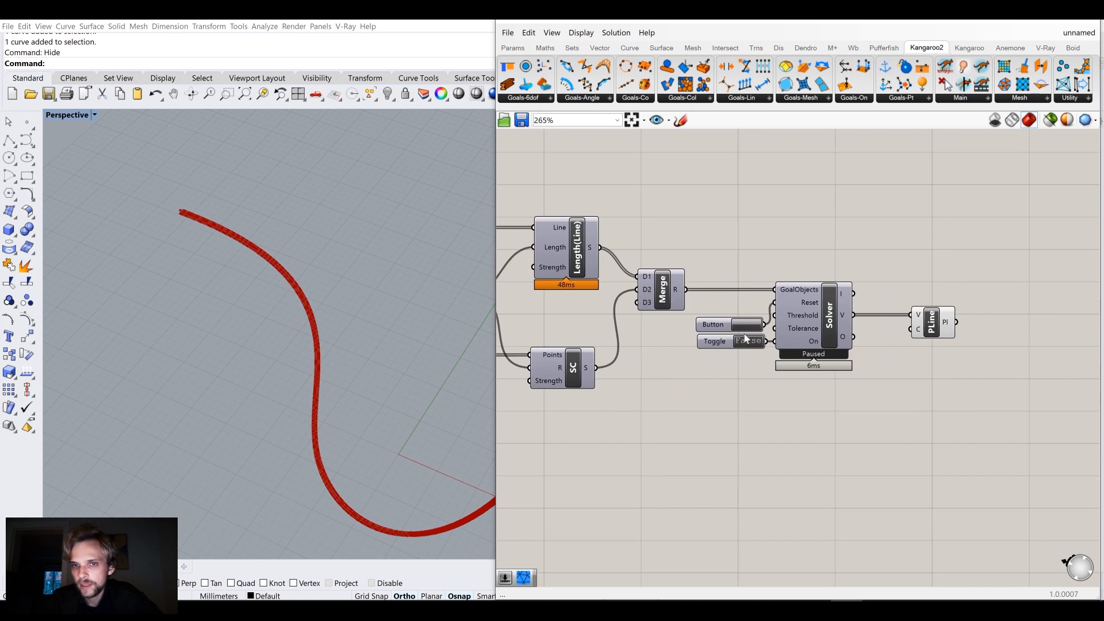
scroll(749, 345, up, 3)
double_click(753, 352)
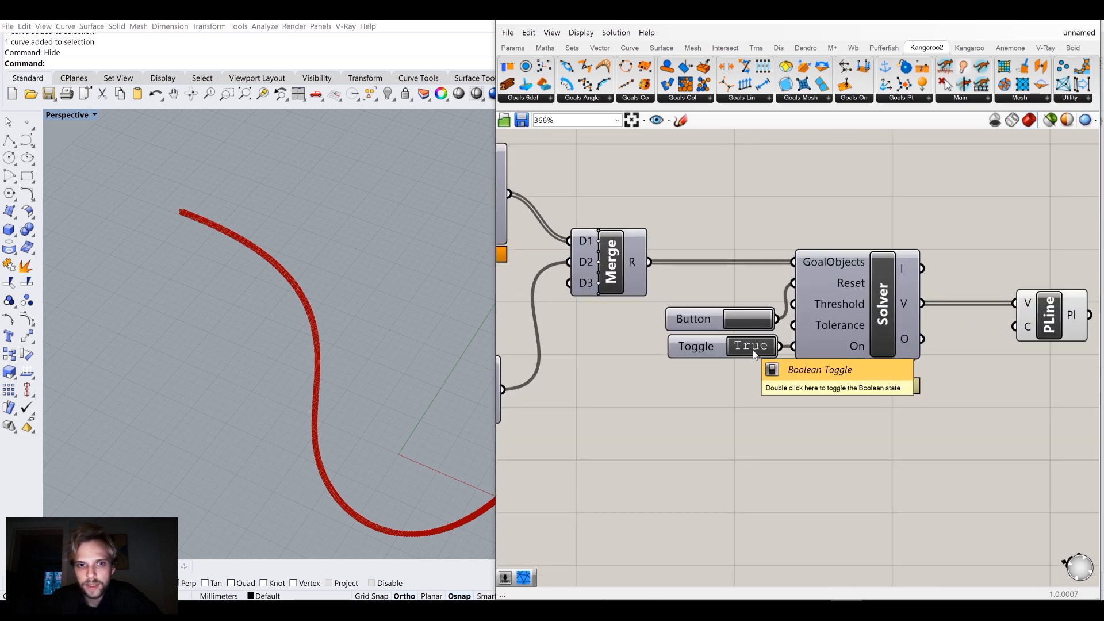
Turn off the preview of the Discontinuity component so its points are hidden in the viewport
scroll(753, 351, down, 2)
right_drag(615, 426, 859, 404)
right_drag(727, 379, 963, 401)
scroll(670, 350, up, 3)
click(690, 386)
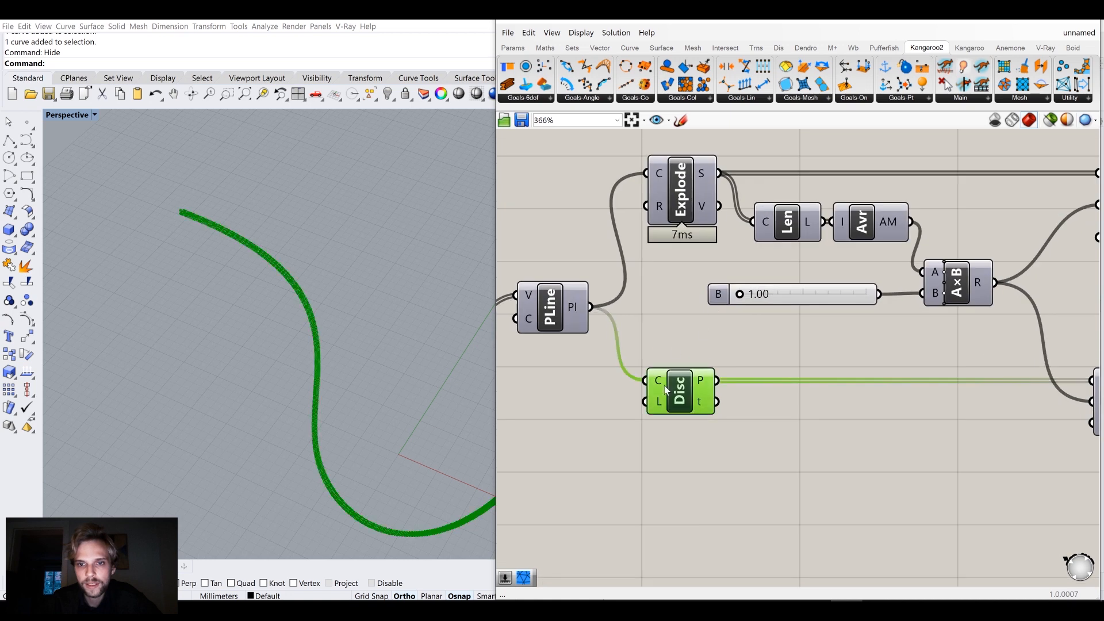
middle_click(692, 384)
click(731, 344)
Set the length multiplier slider to 10.00 and examine the growing curve in the Perspective viewport
right_drag(812, 333, 738, 367)
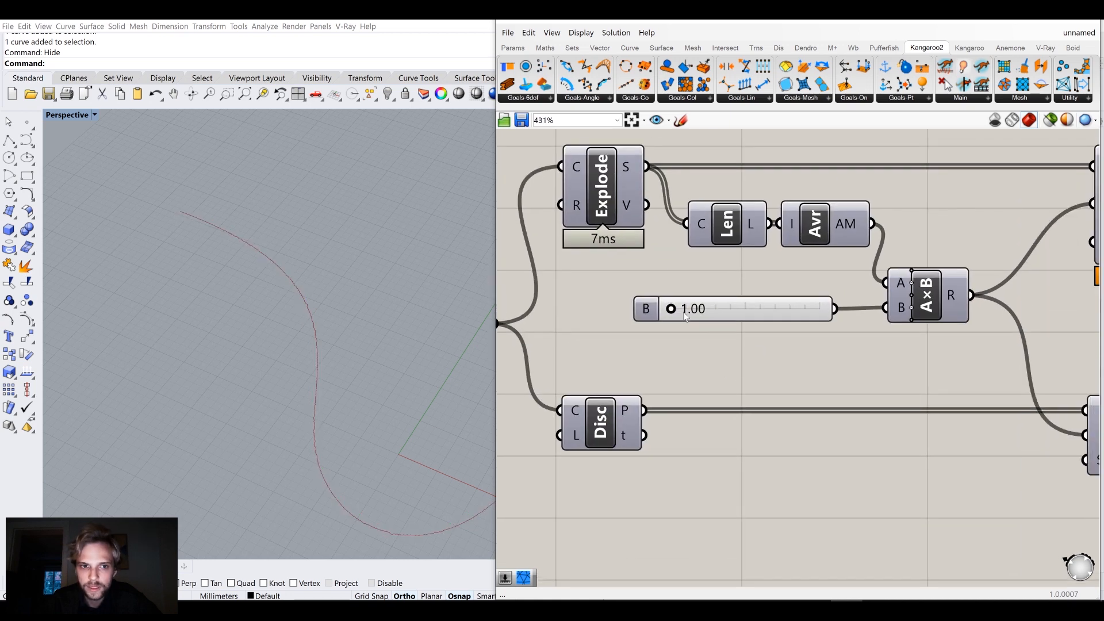
scroll(688, 307, up, 1)
drag(668, 315, 845, 314)
scroll(375, 362, down, 3)
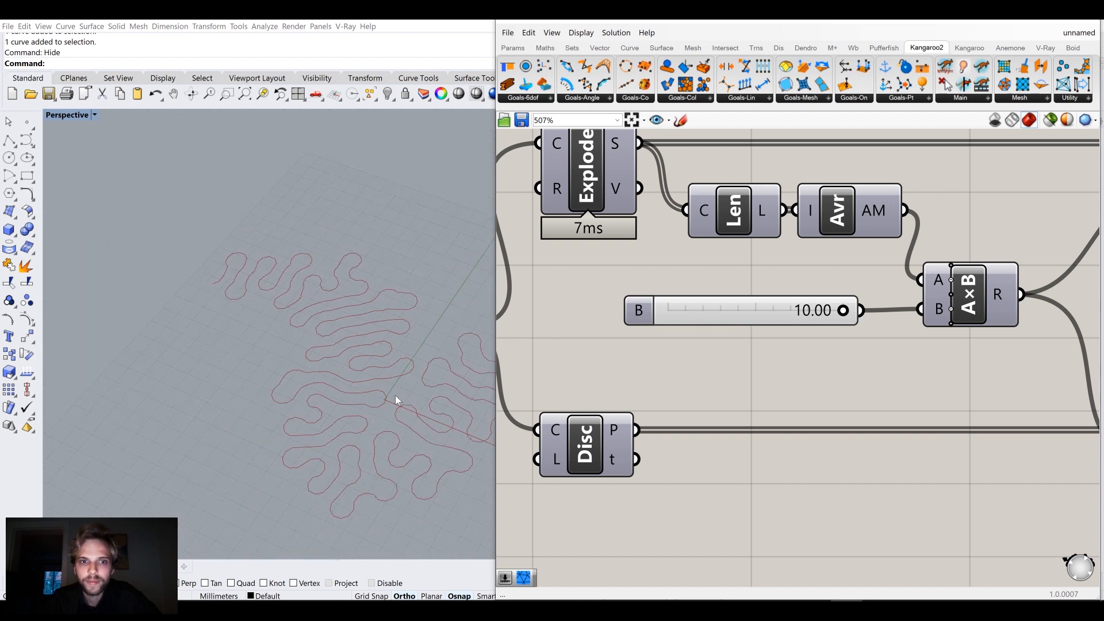
shift+right_drag(398, 415, 291, 373)
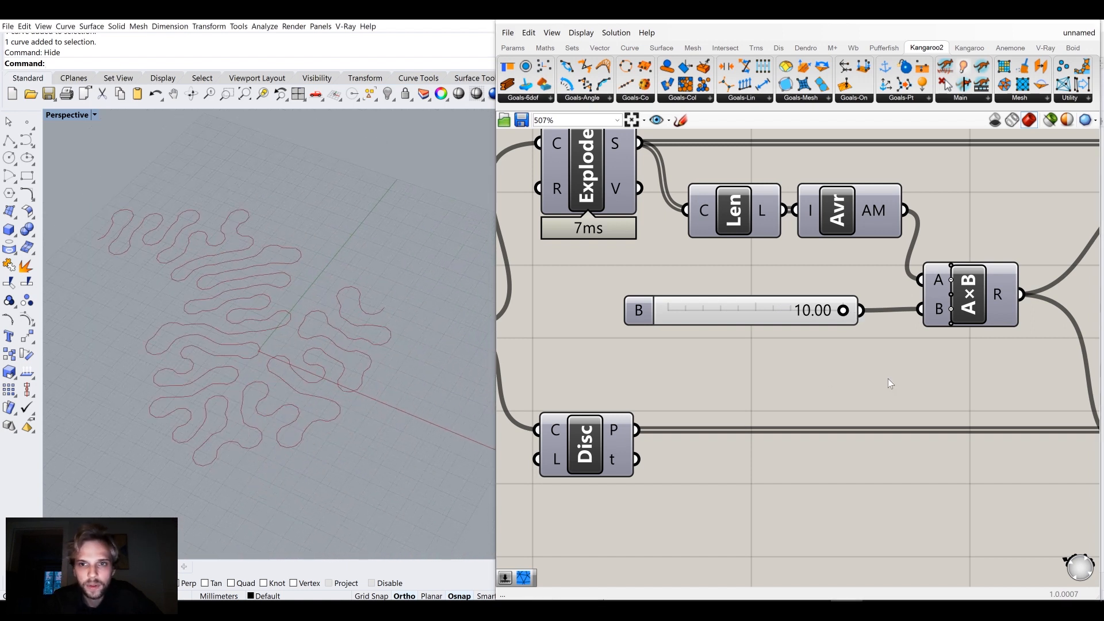
Disconnect the Multiplication result from SphereCollide's R input
scroll(727, 366, down, 3)
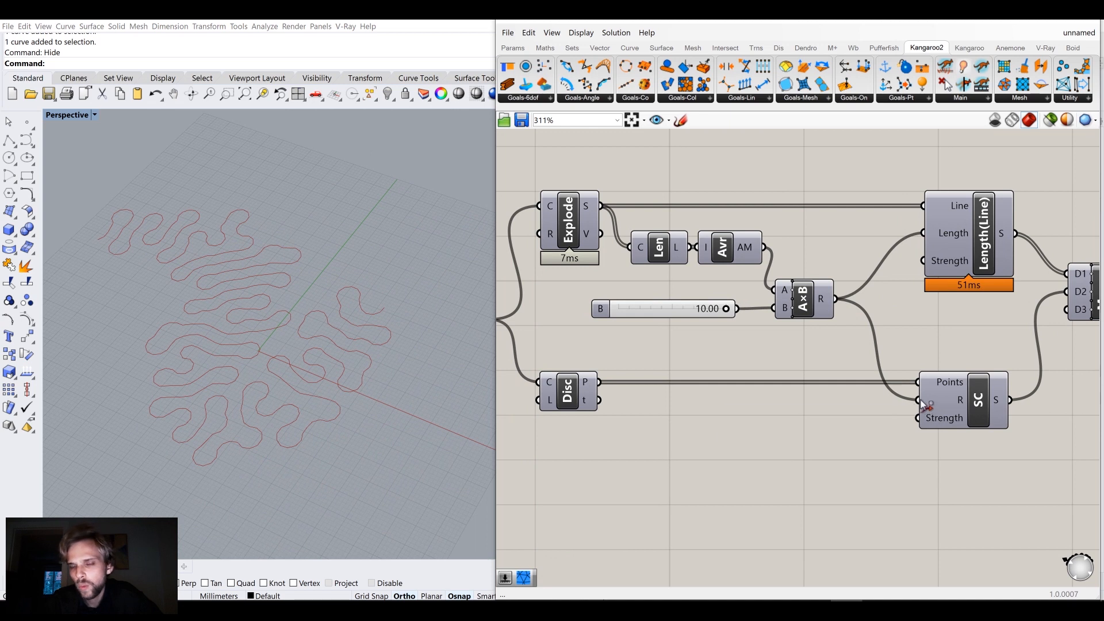
drag(922, 403, 839, 299)
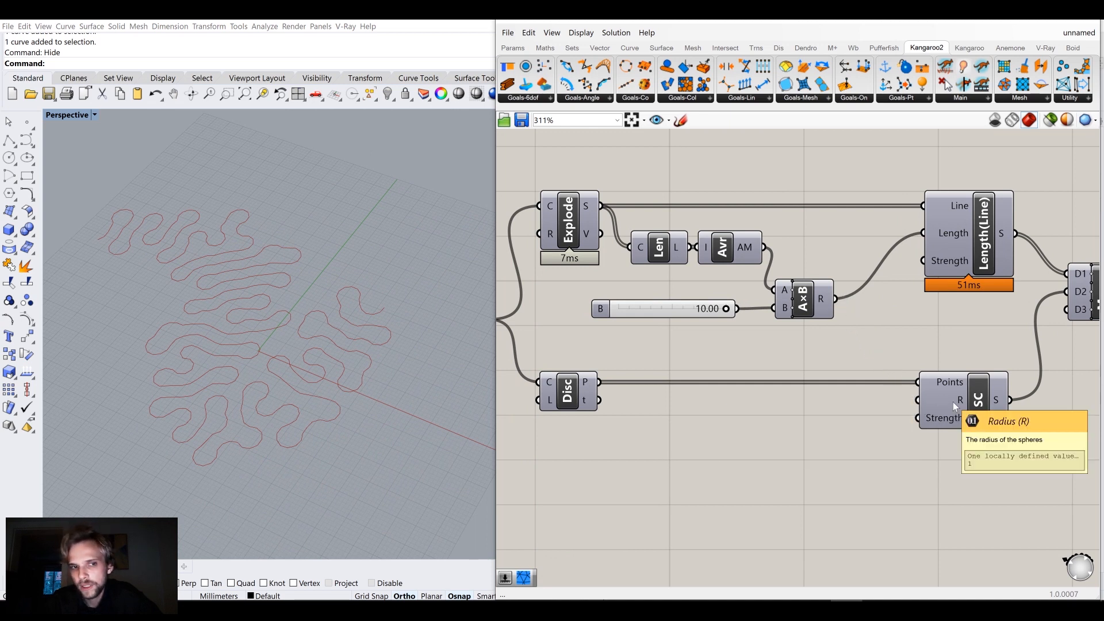
double_click(697, 481)
click(715, 492)
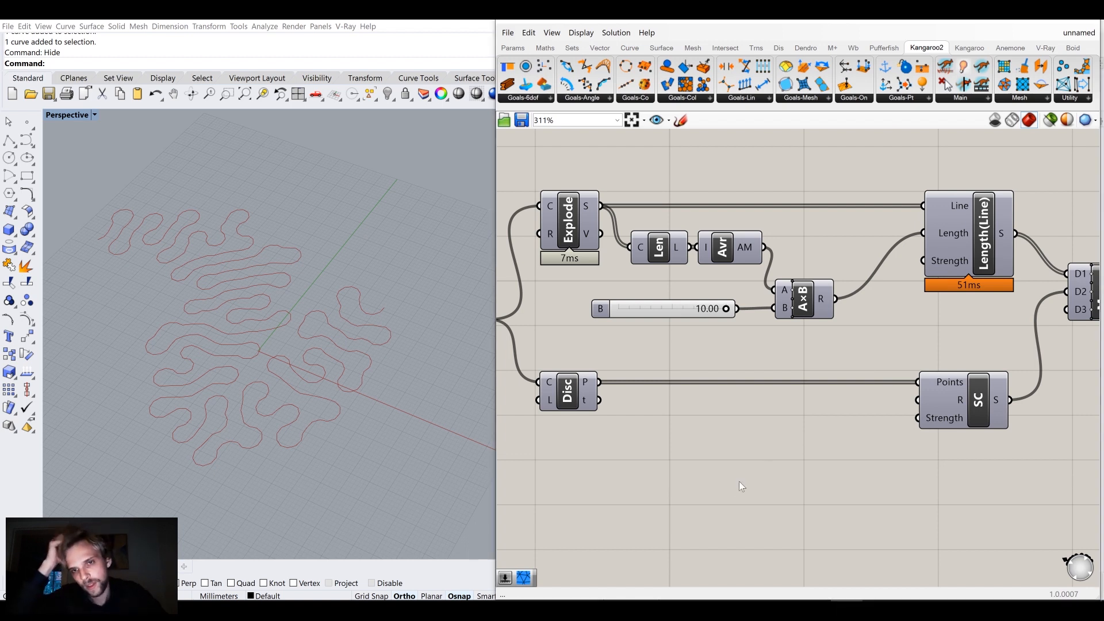
double_click(722, 442)
text(divide)
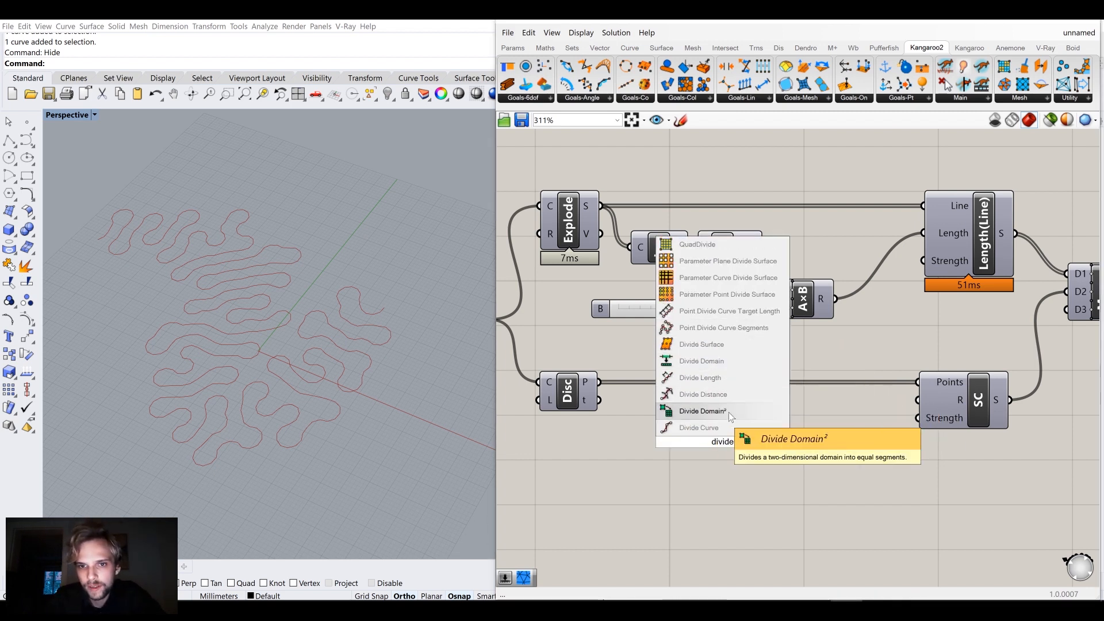
Add a Division component beneath the Multiplication and feed the Multiplication result into its A input
double_click(739, 477)
text(division)
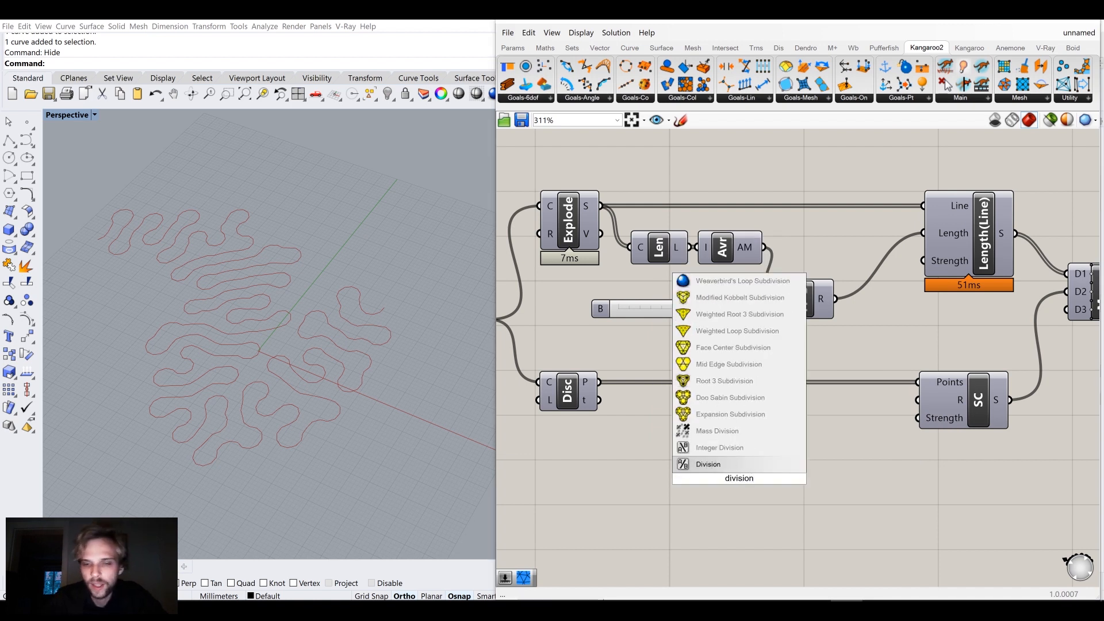
click(719, 465)
drag(835, 298, 803, 428)
Add a number slider of 1 as the Division's B input and connect the Division result to SphereCollide's R input
double_click(616, 490)
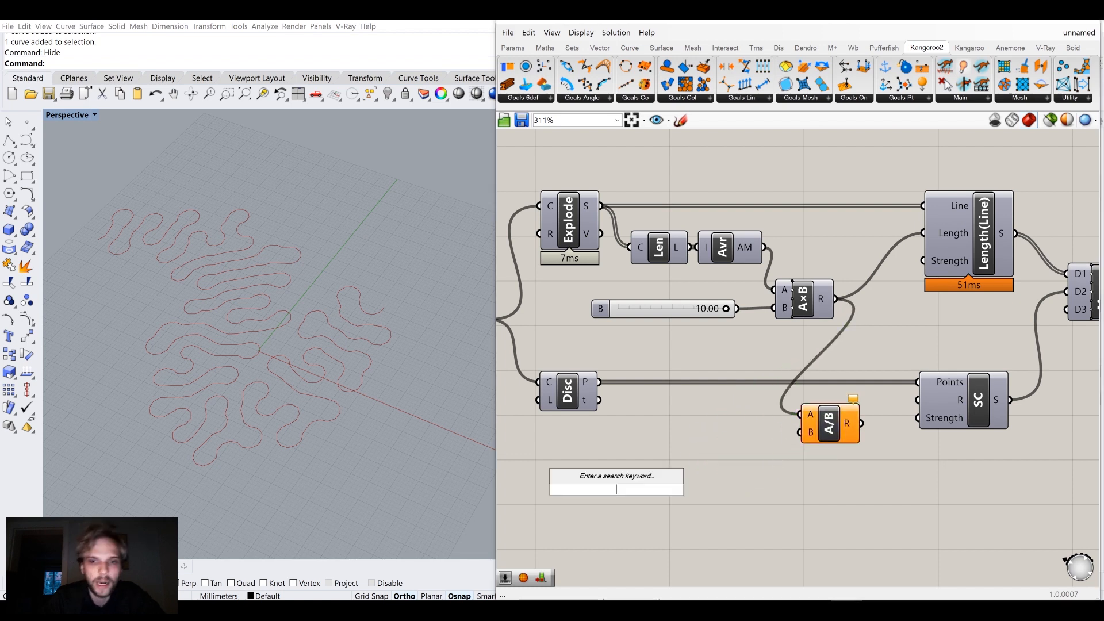
text(1)
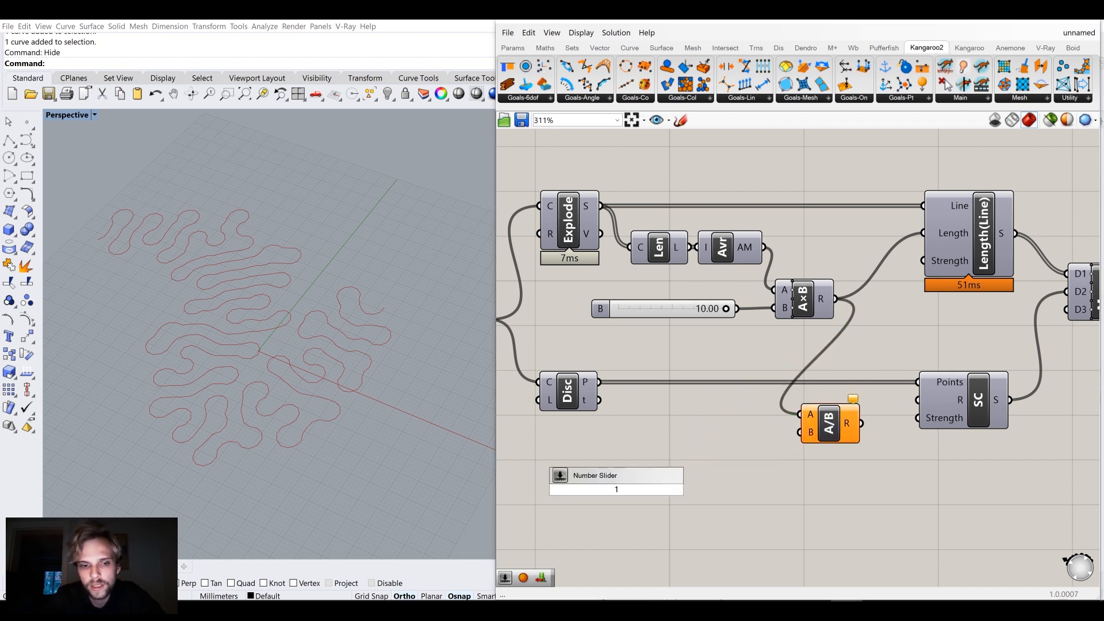
key(Return)
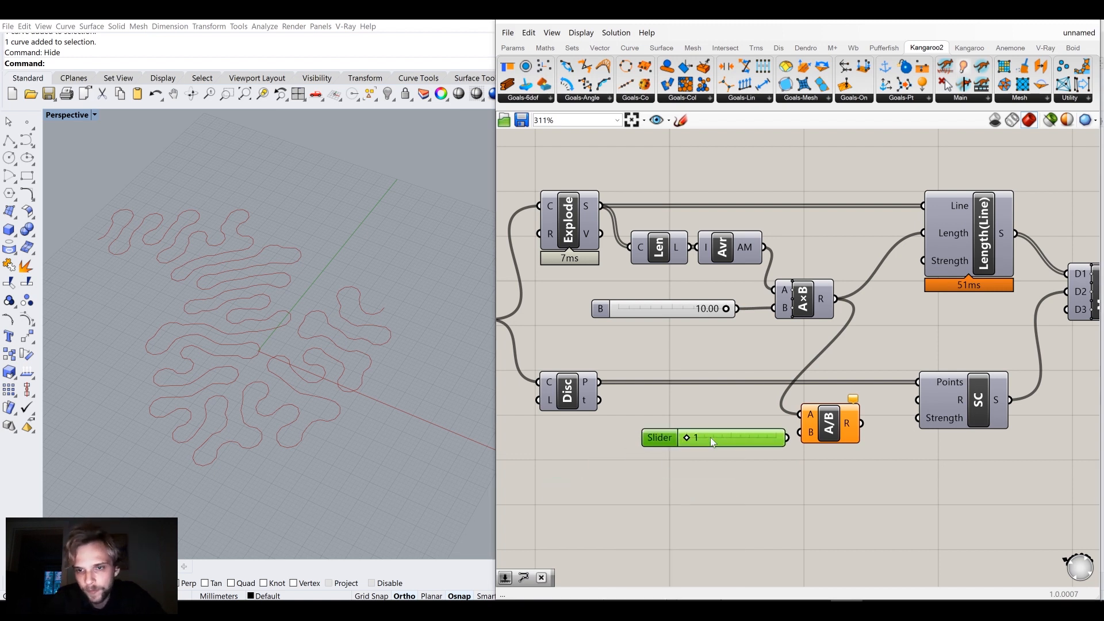
drag(769, 444, 918, 400)
drag(851, 423, 888, 403)
drag(750, 450, 804, 421)
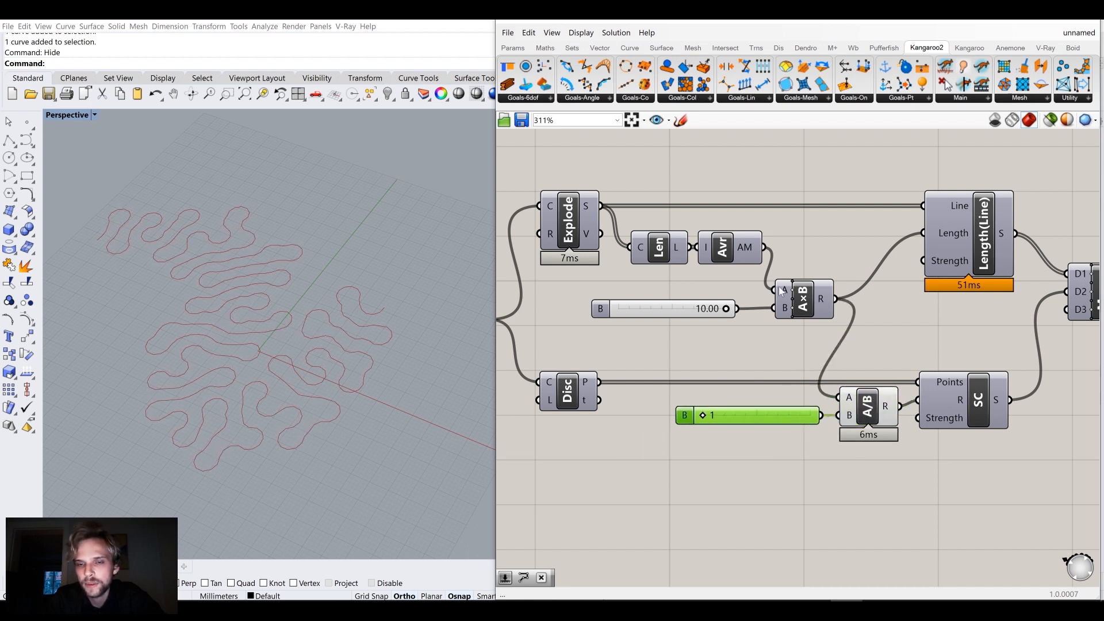
mouse_move(808, 295)
mouse_down()
mouse_move(812, 286)
mouse_move(811, 296)
mouse_up()
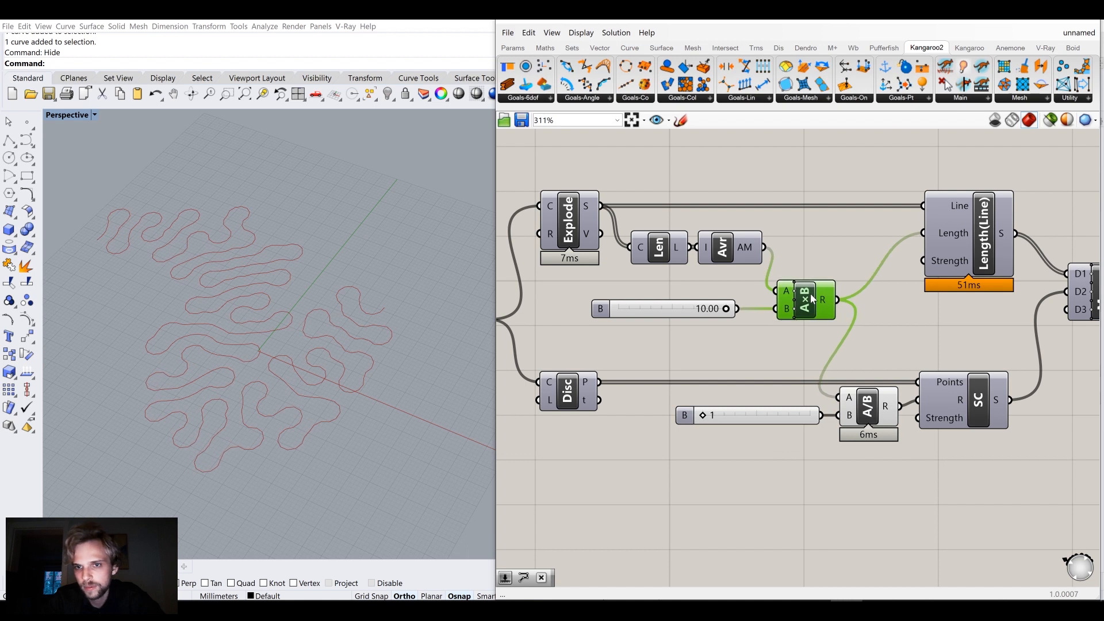
Set the divisor slider to 4 and switch the Solver's On toggle to False
drag(704, 415, 774, 415)
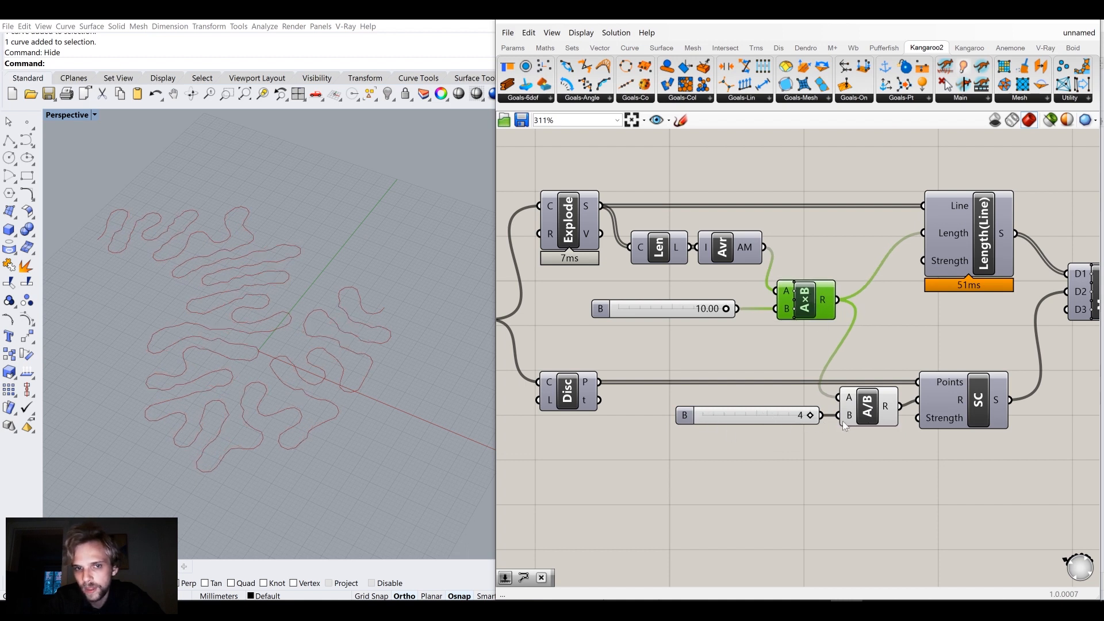
scroll(844, 422, down, 3)
right_drag(901, 396, 721, 403)
scroll(861, 375, up, 4)
double_click(933, 402)
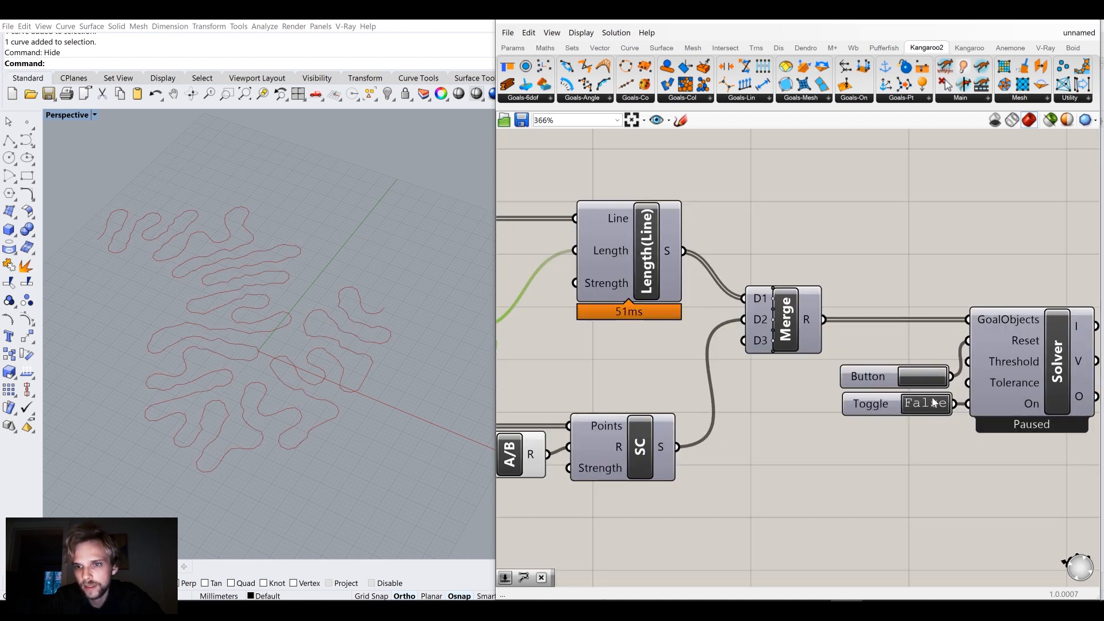
Reset the Solver and run a brief trial growth, finishing with the Solver switched off and reset
right_drag(922, 378, 777, 363)
click(783, 363)
double_click(788, 388)
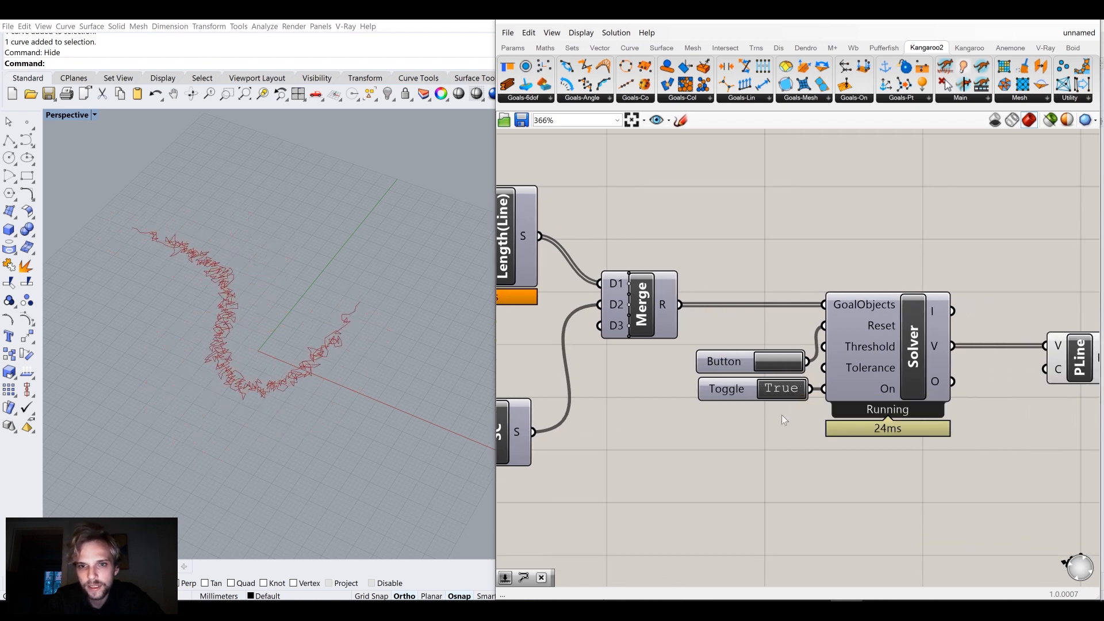
double_click(779, 385)
click(782, 364)
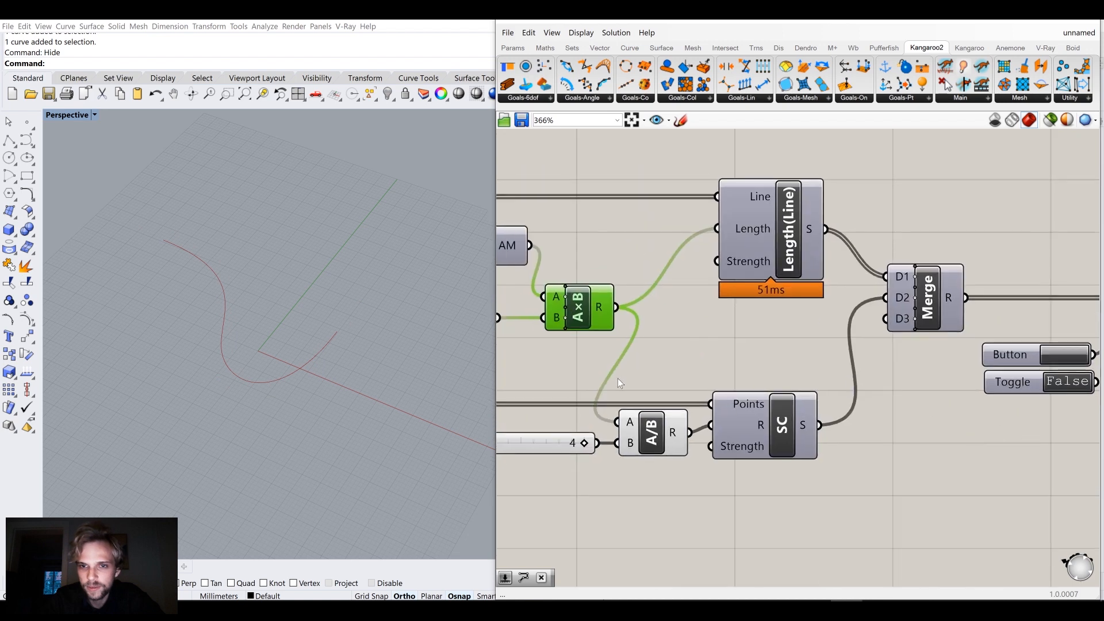
Set the length multiplier slider to 1.00 and switch the Solver's On toggle to True
drag(718, 347, 551, 350)
scroll(713, 387, down, 5)
right_drag(999, 399, 837, 389)
scroll(837, 389, up, 4)
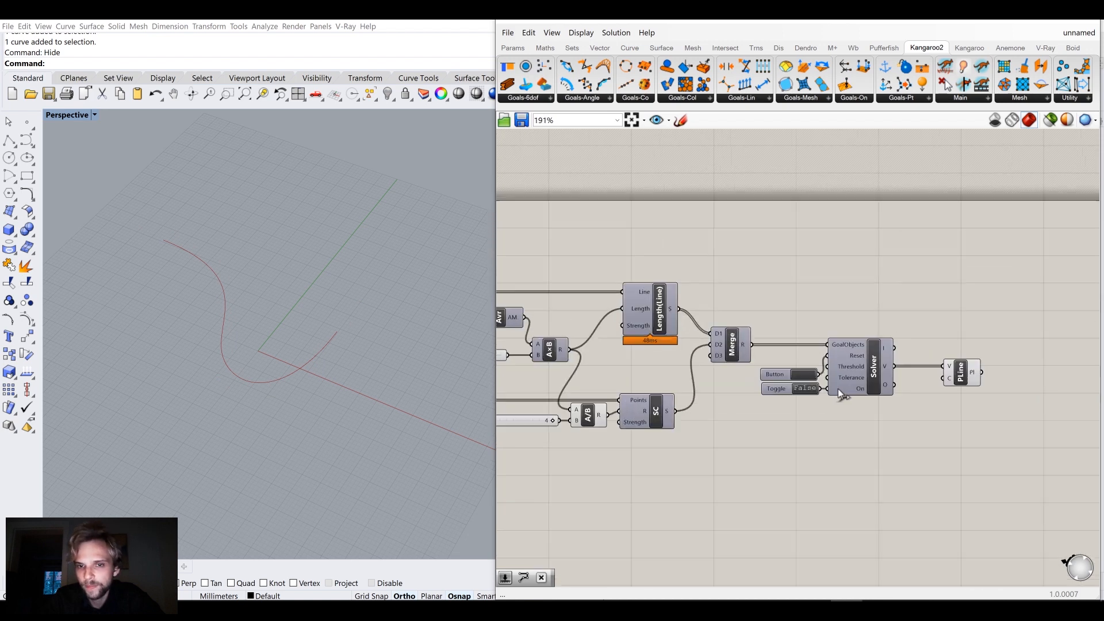
double_click(796, 391)
Turn off the preview of the Division component
right_drag(725, 452, 1084, 443)
scroll(736, 353, up, 4)
right_drag(557, 333, 555, 270)
right_drag(836, 421, 658, 367)
scroll(711, 377, down, 2)
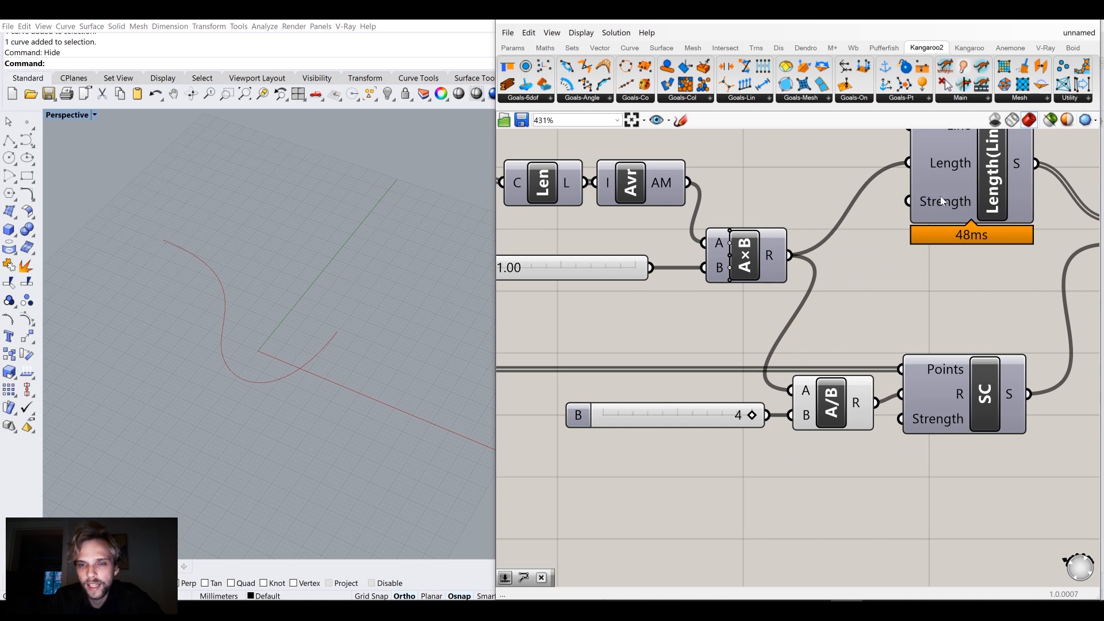
click(817, 418)
middle_click(820, 414)
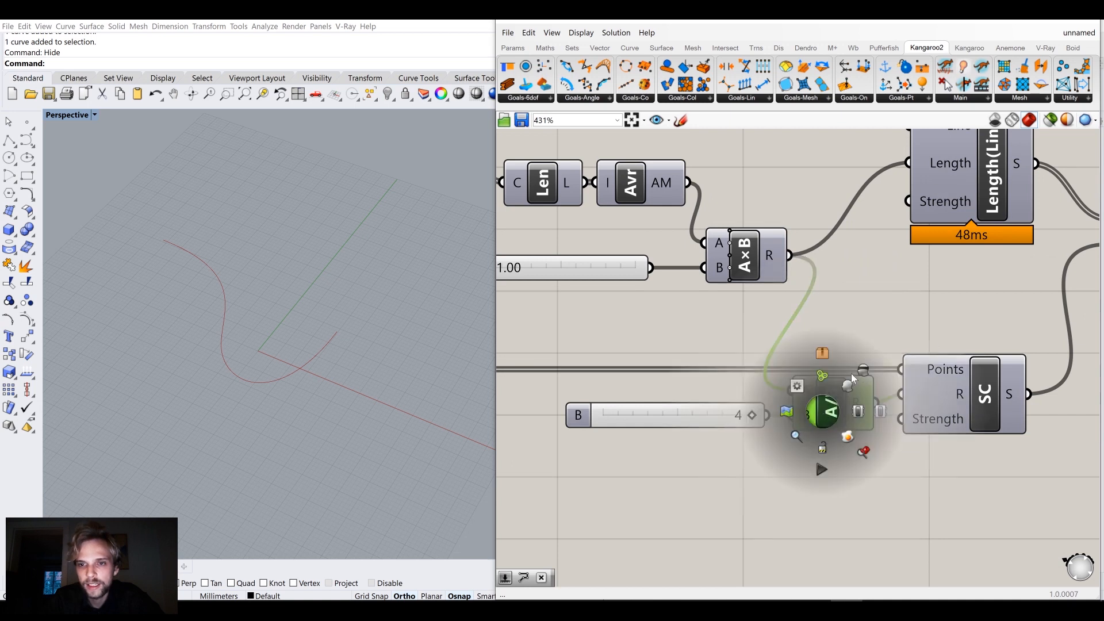
scroll(698, 360, down, 2)
click(743, 371)
Raise the length multiplier in stages to 1.44, 5.32 and 10.00 while examining the curve's growth in the Perspective viewport
scroll(603, 331, up, 4)
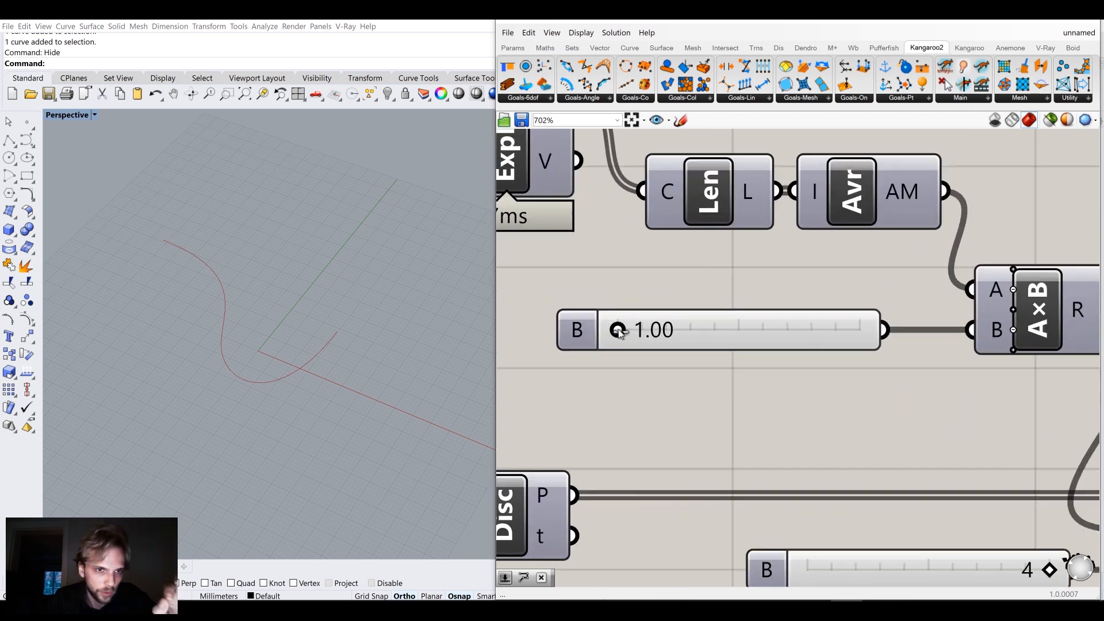
drag(617, 330, 629, 330)
scroll(210, 329, up, 10)
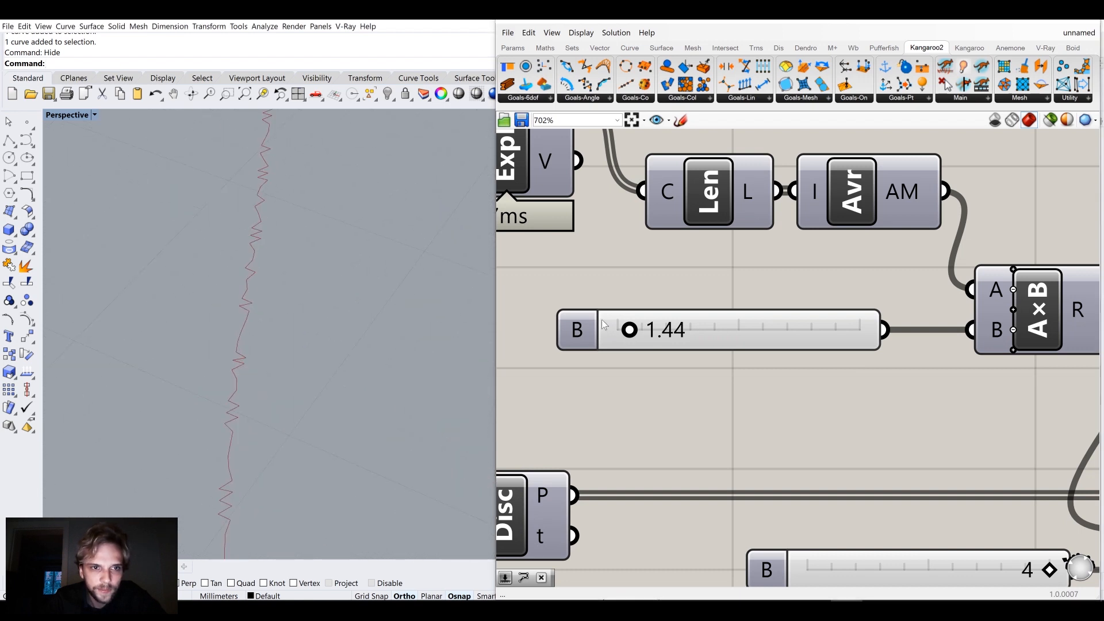
drag(630, 329, 734, 330)
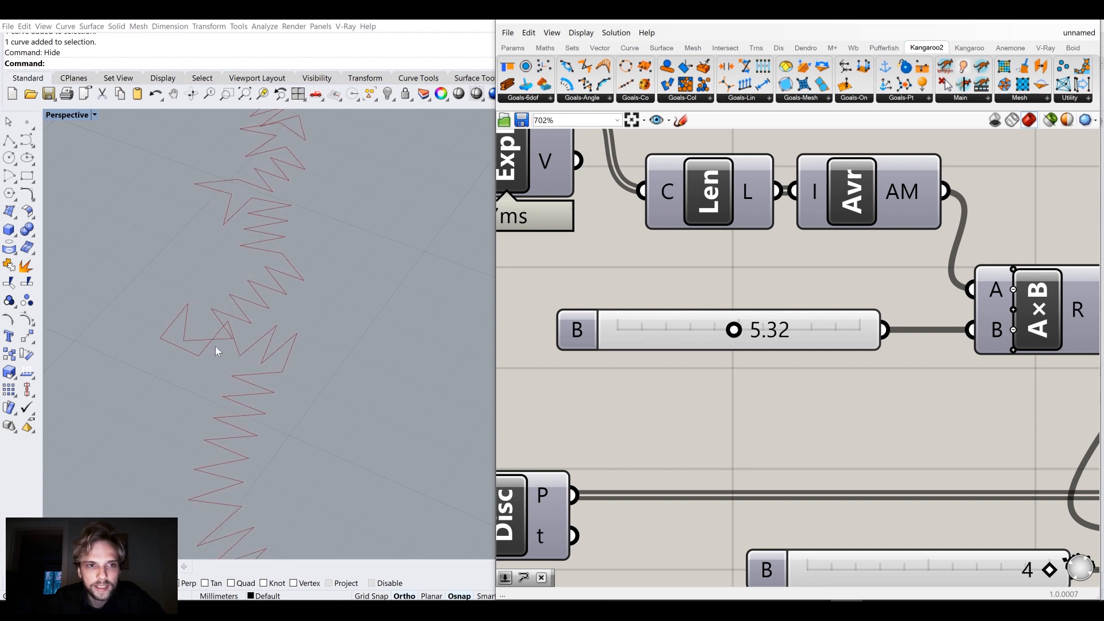
scroll(233, 351, down, 5)
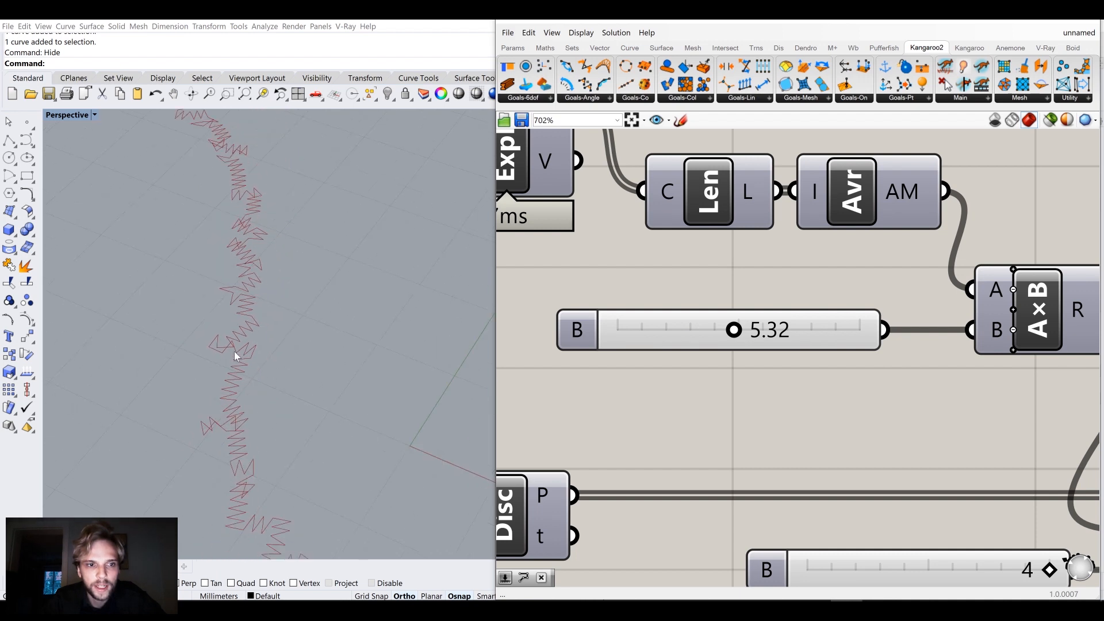
drag(737, 333, 868, 332)
scroll(844, 407, down, 6)
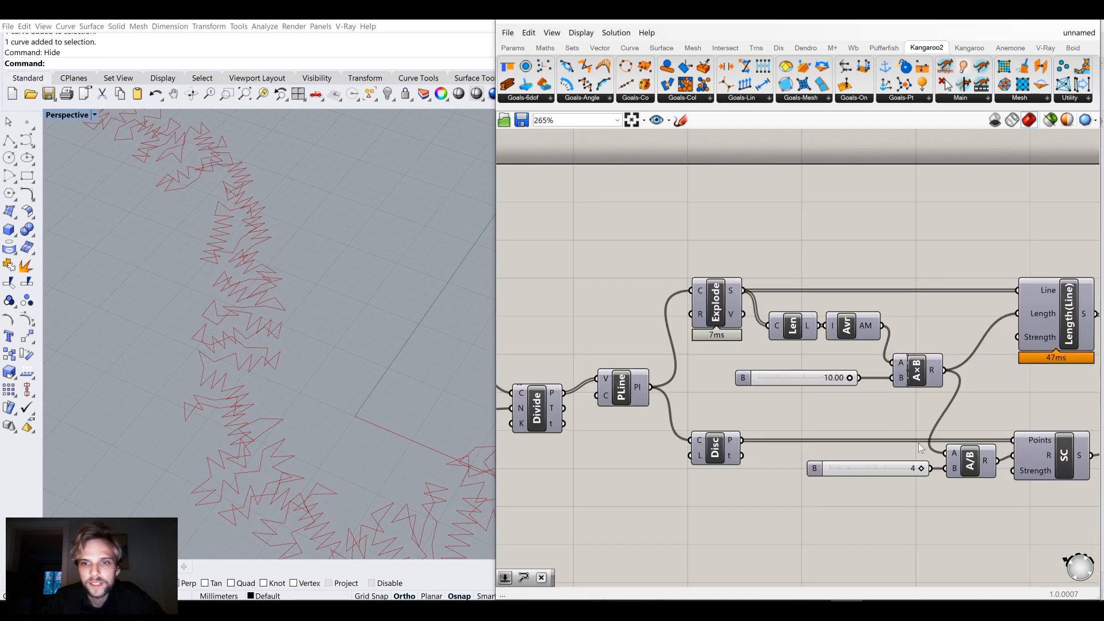
With the Solver stopped, set the length multiplier to 1.00 and the divisor to 3, and switch the Solver back on
double_click(1066, 336)
drag(576, 288, 545, 288)
drag(699, 378, 687, 381)
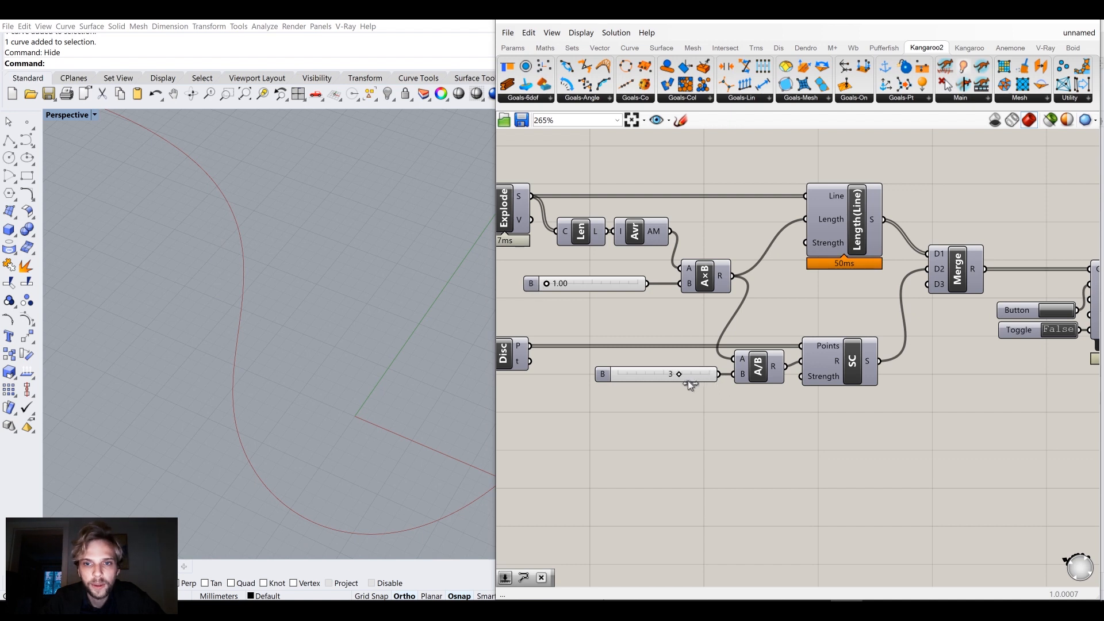
right_drag(966, 397, 874, 391)
double_click(968, 323)
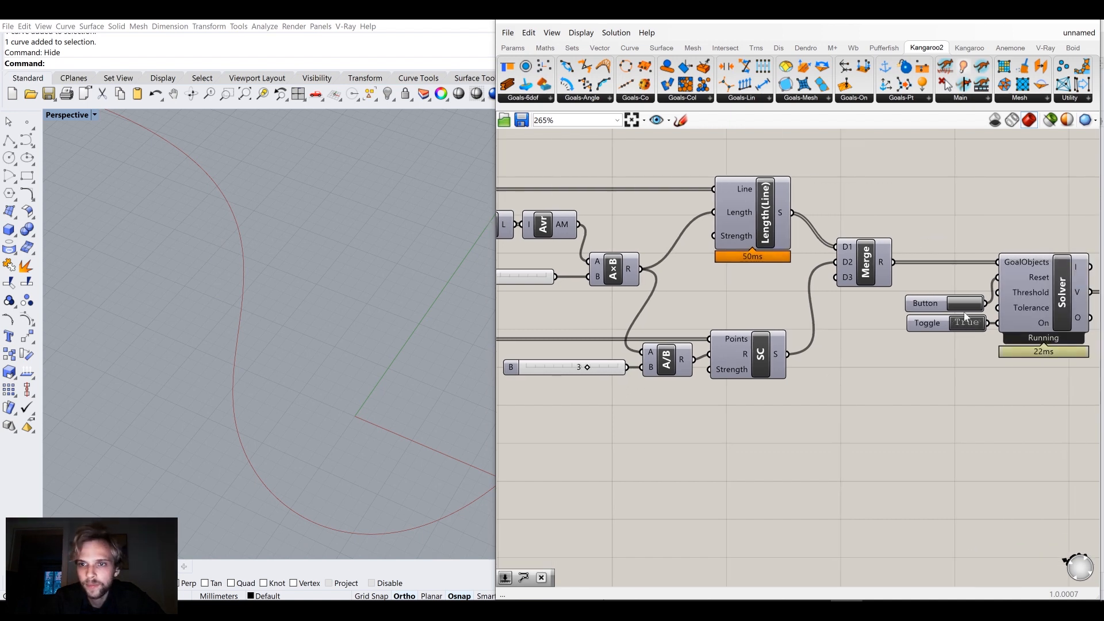
Raise the length multiplier to 10.00 with the divisor at 3 and examine the grown curve up close for overlaps
right_drag(679, 336, 911, 365)
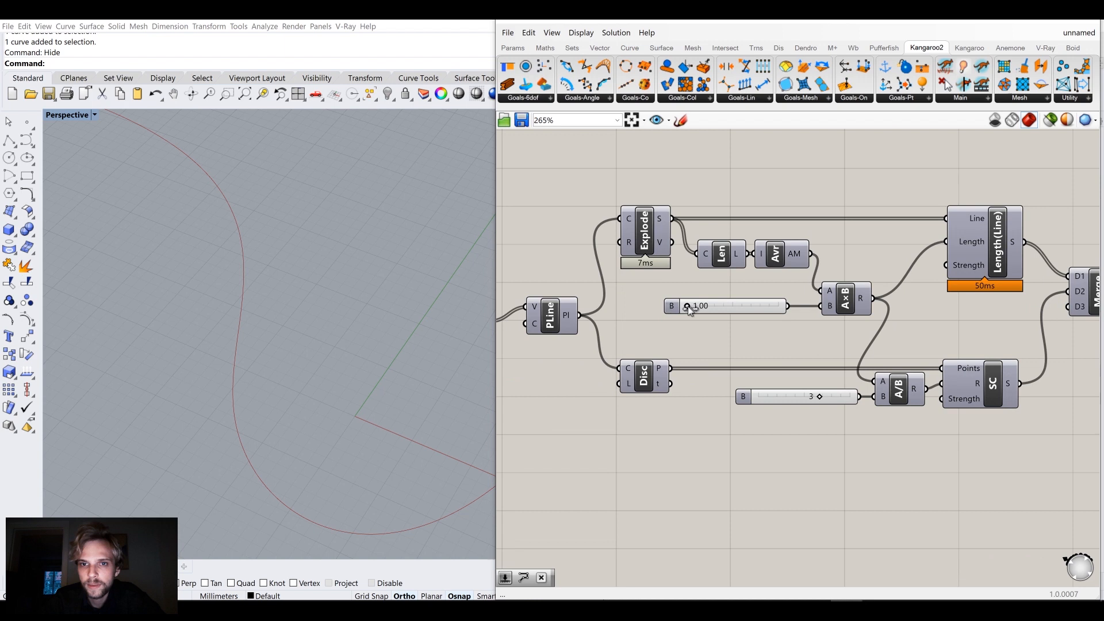
drag(688, 306, 754, 308)
drag(762, 306, 796, 294)
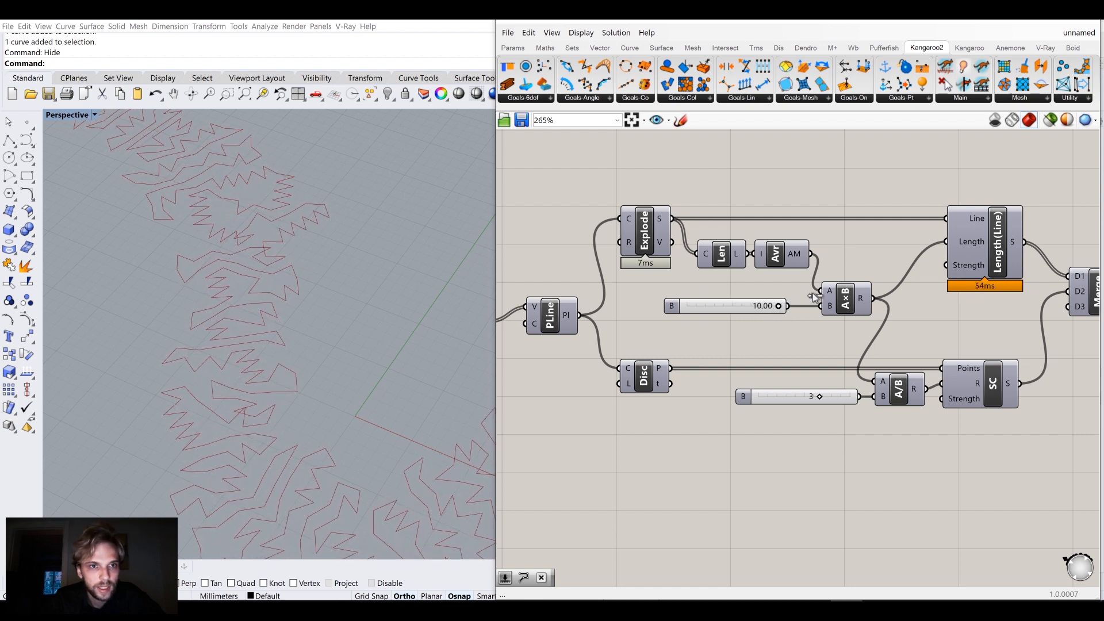
scroll(239, 232, up, 4)
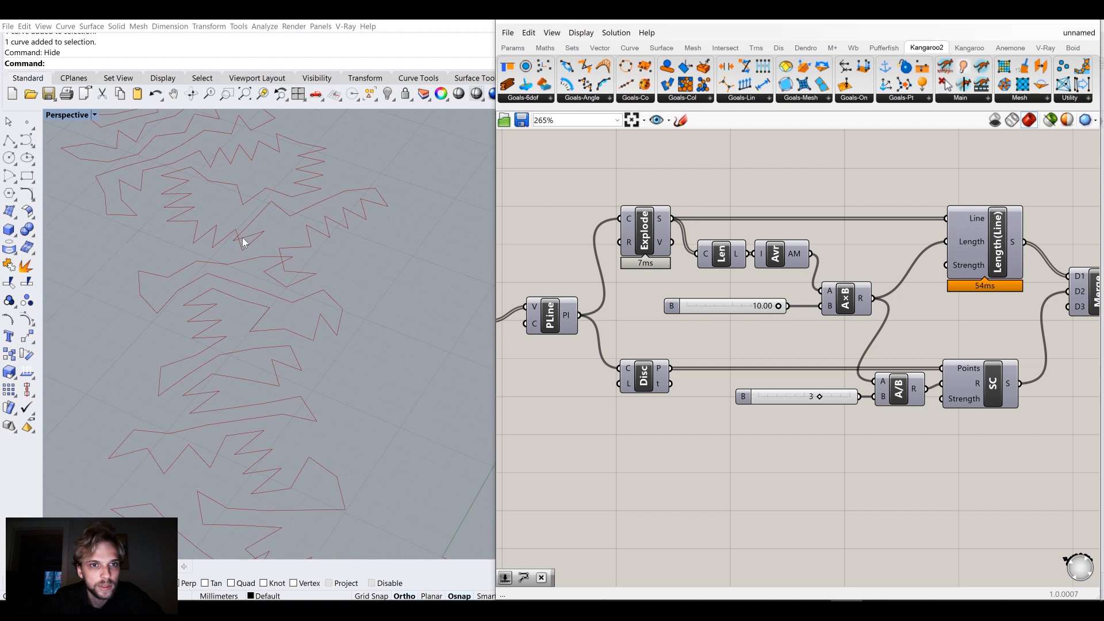
scroll(278, 271, down, 5)
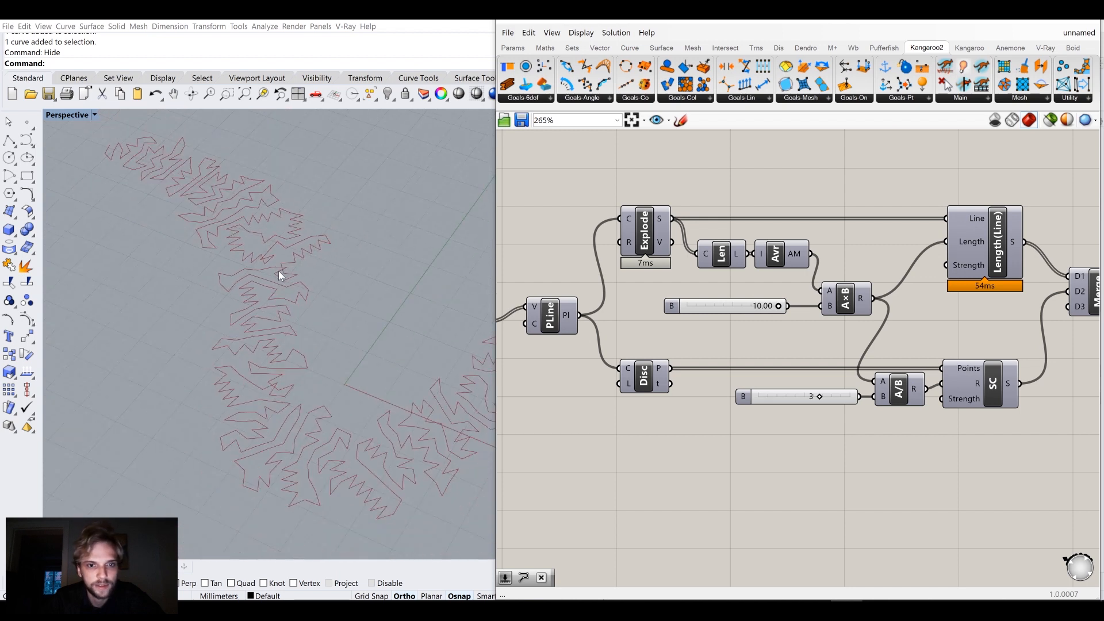
right_drag(316, 284, 319, 337)
scroll(329, 310, down, 8)
scroll(219, 306, up, 8)
shift+right_drag(219, 306, 165, 282)
scroll(816, 399, up, 3)
Set the divisor slider to 2 and reset the Solver to regrow the curve with the larger collision radius
drag(821, 395, 789, 400)
scroll(788, 399, down, 4)
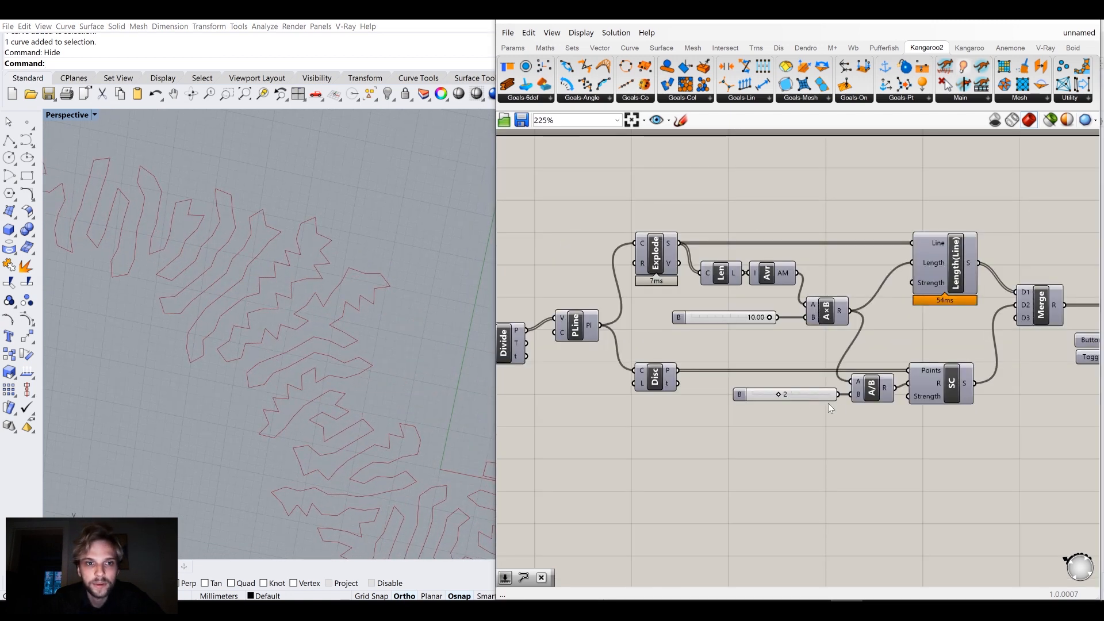
right_drag(828, 404, 566, 357)
scroll(342, 354, down, 5)
shift+right_drag(374, 431, 271, 391)
click(850, 292)
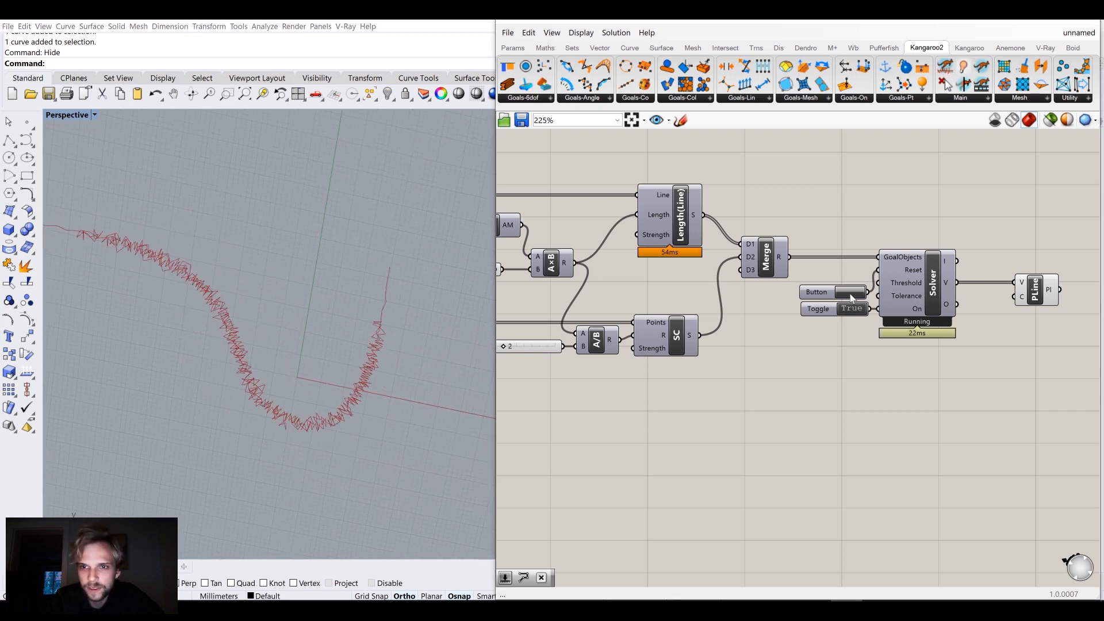
click(851, 309)
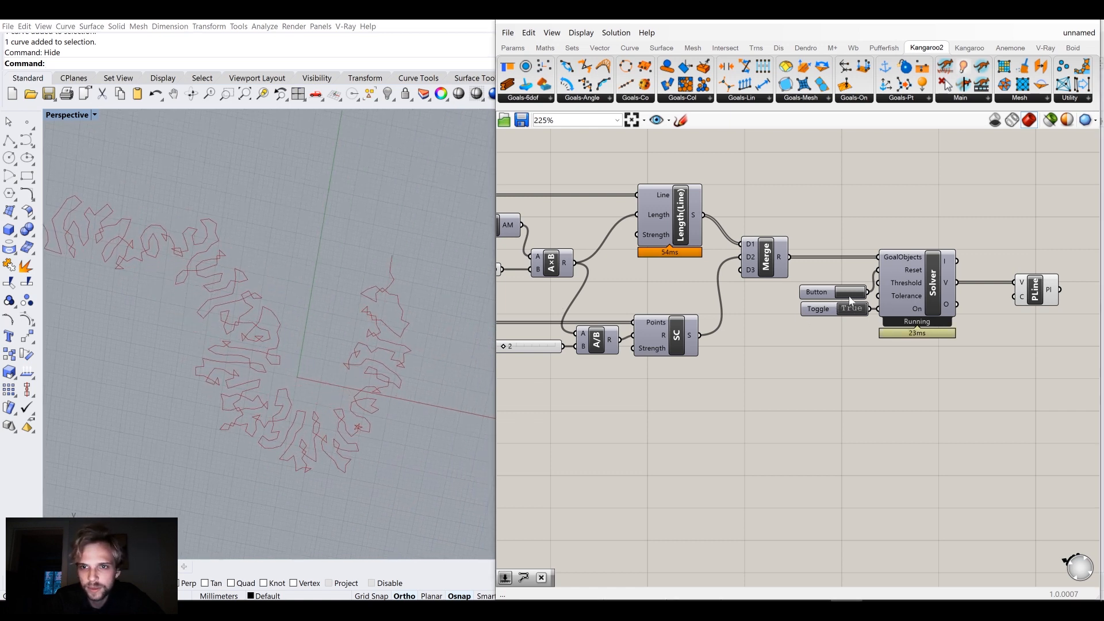
click(856, 293)
Stop and reset the Solver, set the length multiplier to 1.00, and switch the Solver back on
right_drag(855, 298, 1046, 337)
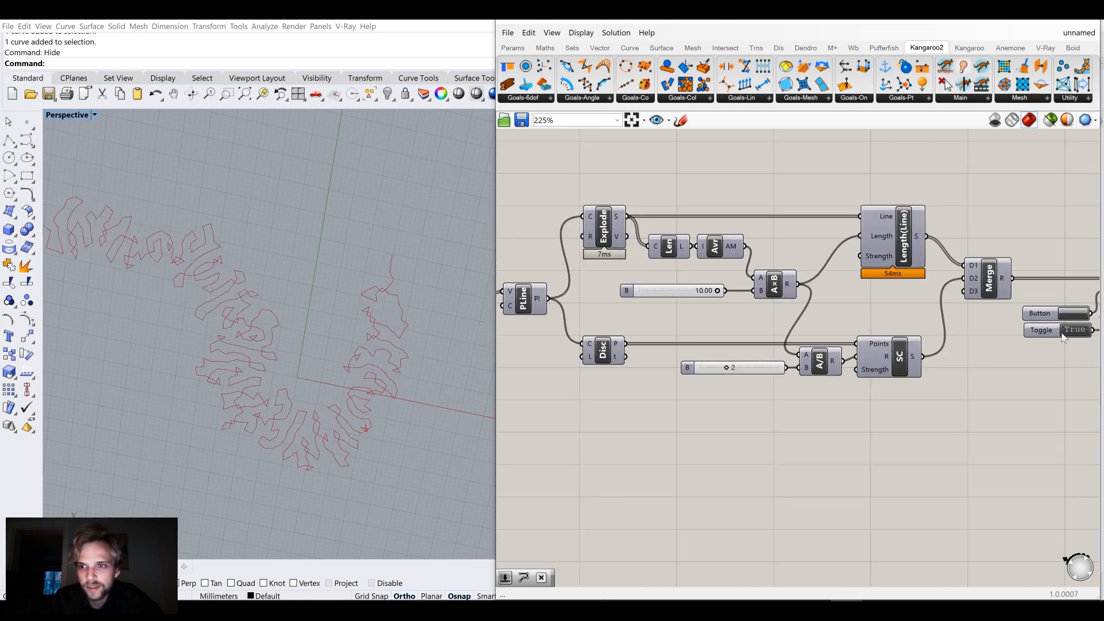
click(1073, 315)
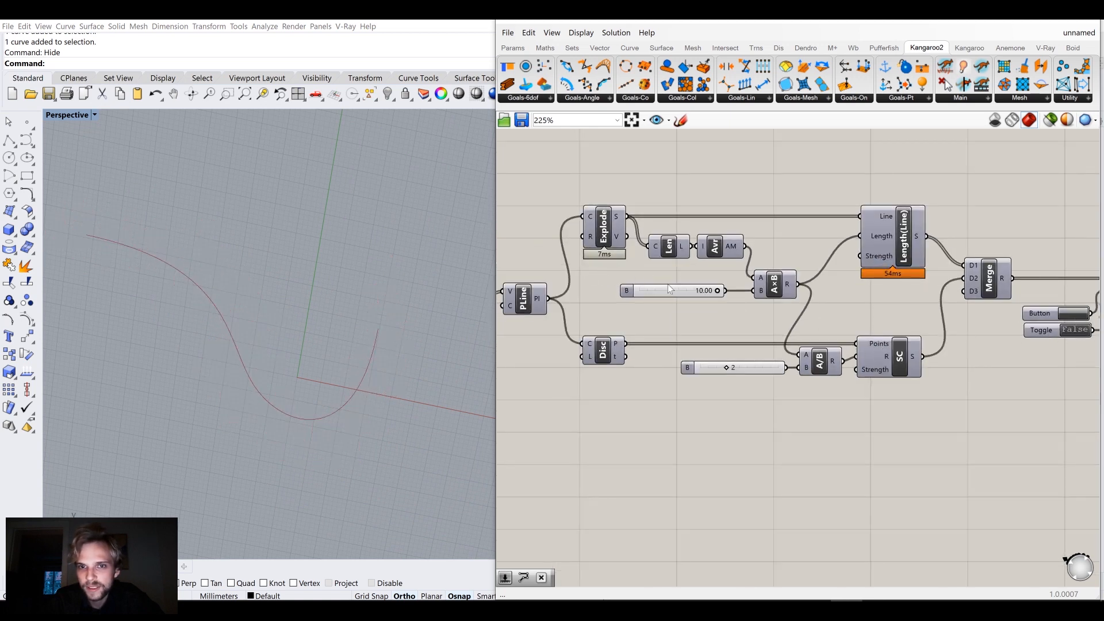
drag(716, 292, 665, 290)
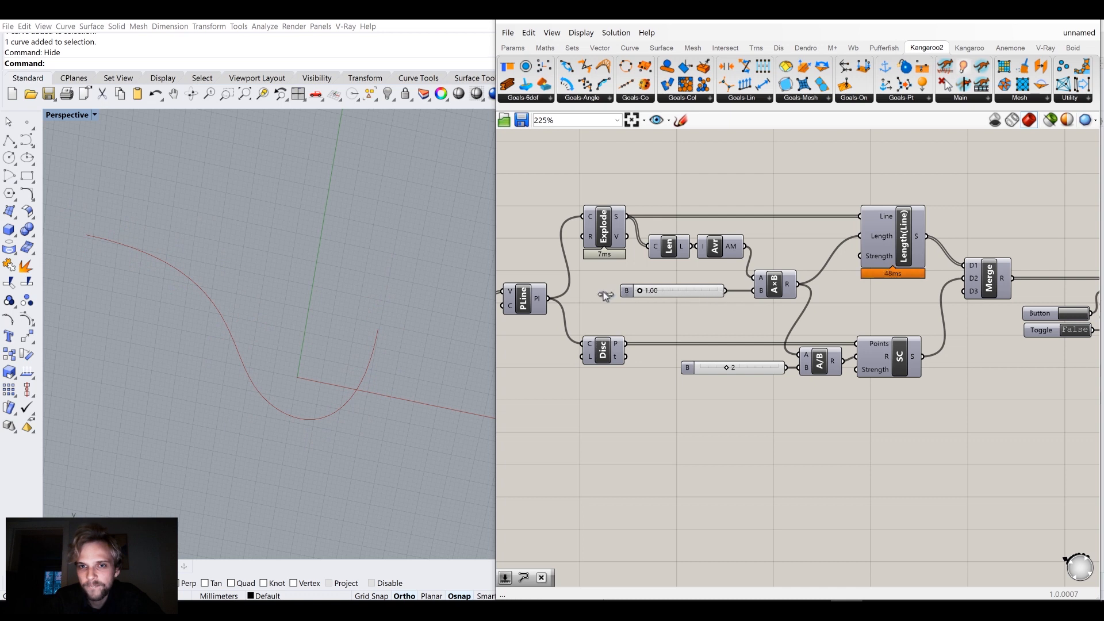
right_drag(1076, 341, 981, 329)
double_click(985, 318)
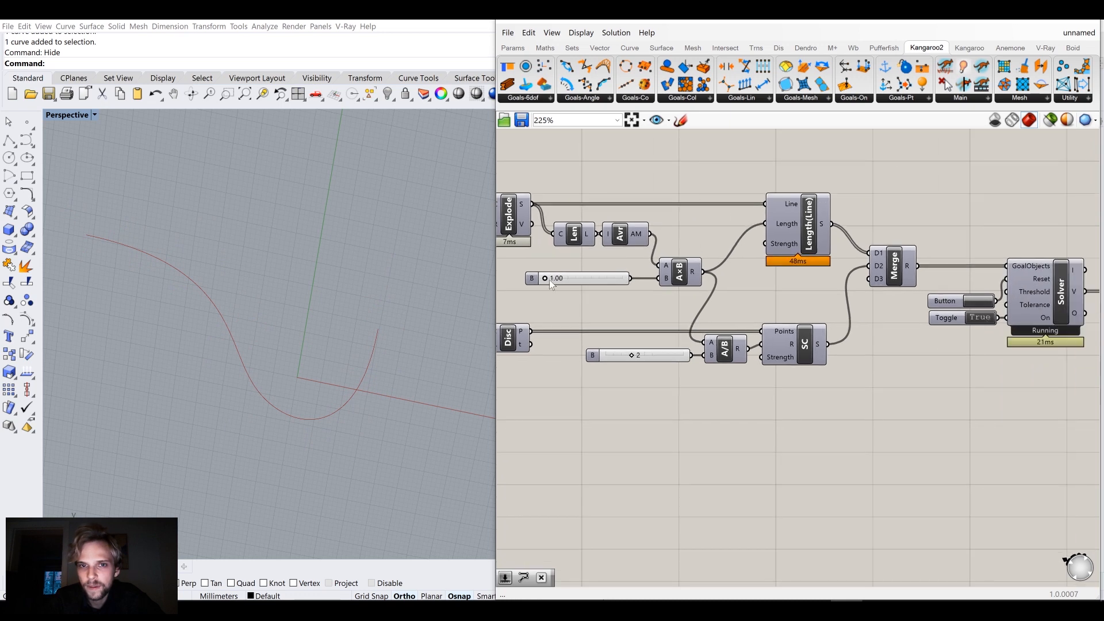
Increase the length multiplier gradually to 10.00 with the divisor at 2 and examine the whole grown curve in the Perspective viewport
drag(544, 281, 628, 277)
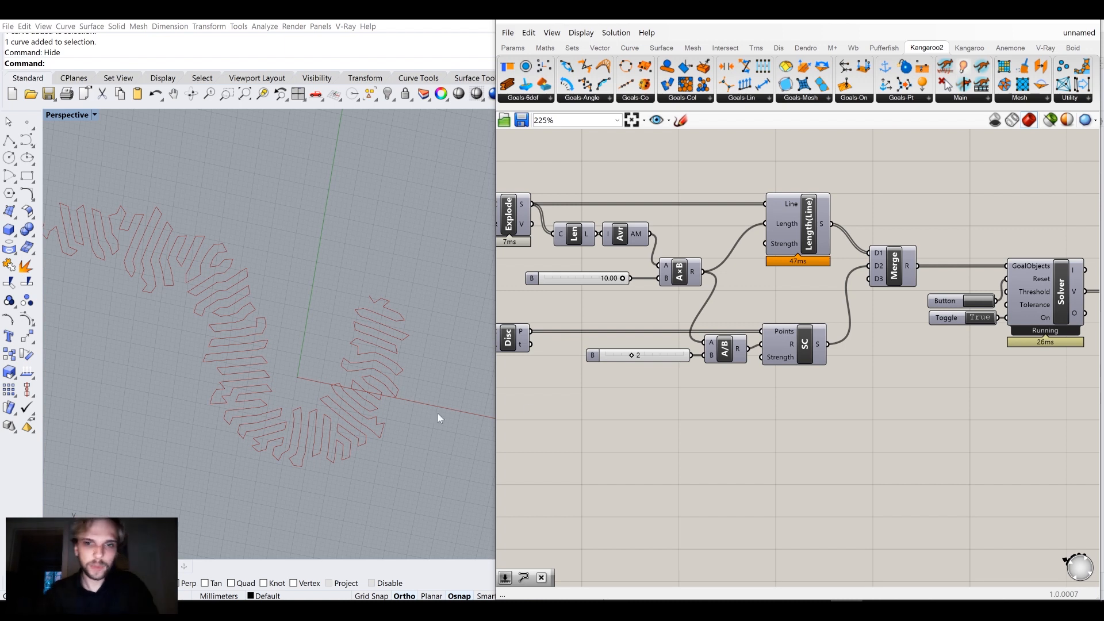
right_drag(649, 375, 691, 353)
drag(703, 332, 696, 333)
click(681, 368)
right_drag(114, 308, 227, 323)
scroll(227, 324, down, 5)
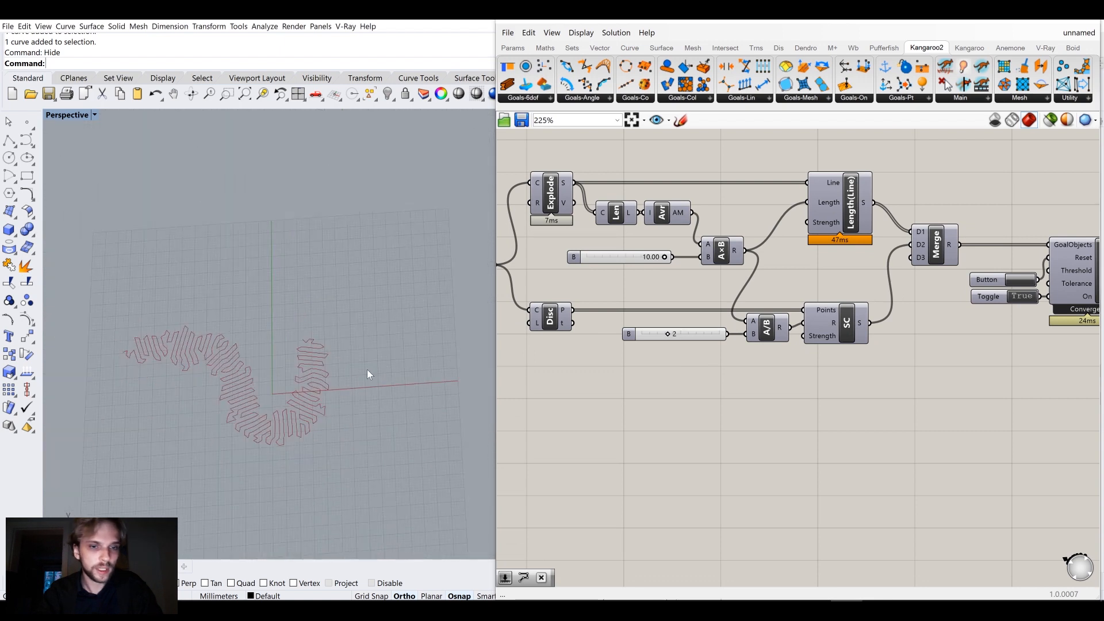
Switch the Solver's On toggle to False and reset the simulation to the original curve
drag(764, 369, 690, 335)
mouse_move(764, 335)
mouse_down()
mouse_move(755, 344)
mouse_move(758, 332)
mouse_up()
click(701, 274)
right_drag(906, 310, 804, 306)
double_click(922, 292)
click(923, 278)
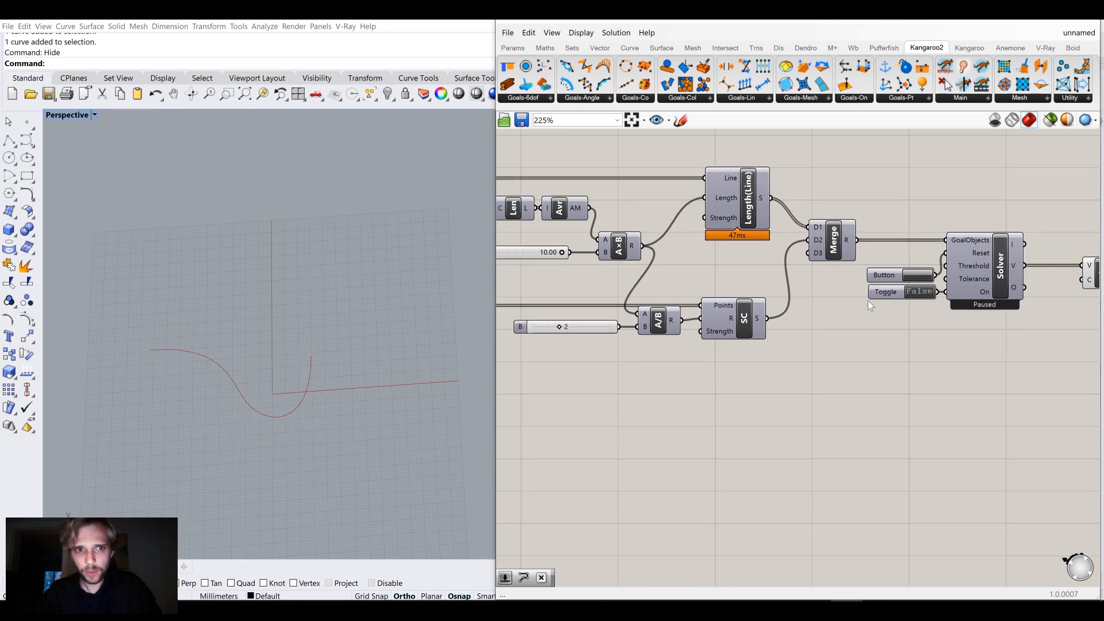
right_drag(896, 300, 706, 303)
right_drag(586, 334, 729, 307)
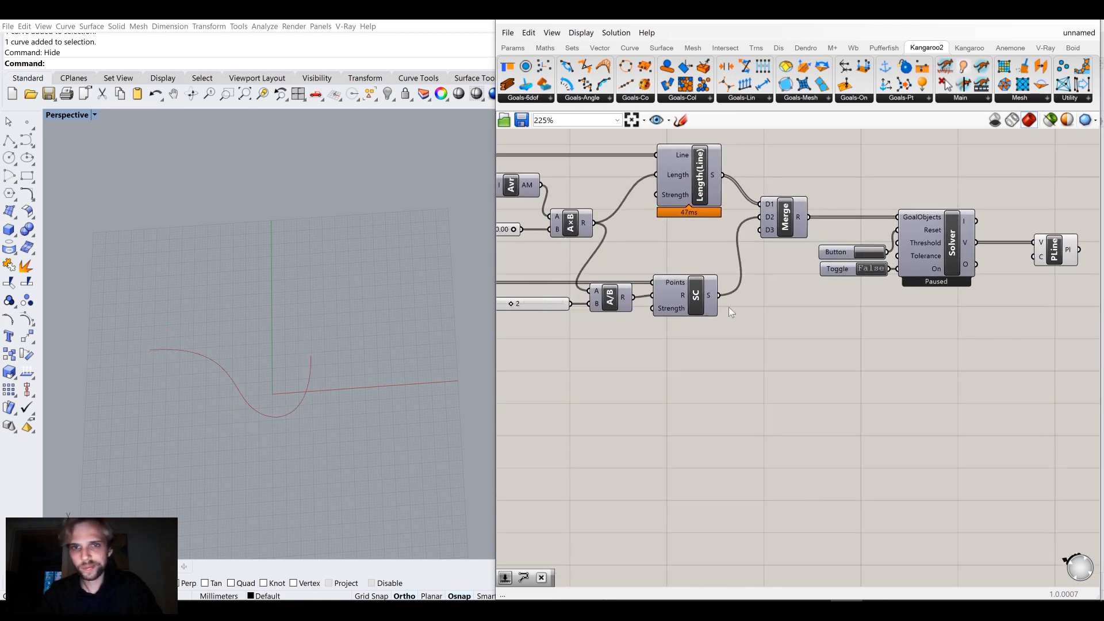
Switch the Solver's On toggle to True to run the simulation
right_drag(845, 279, 730, 280)
drag(939, 253, 929, 254)
click(848, 326)
right_drag(849, 326, 997, 314)
scroll(851, 255, up, 2)
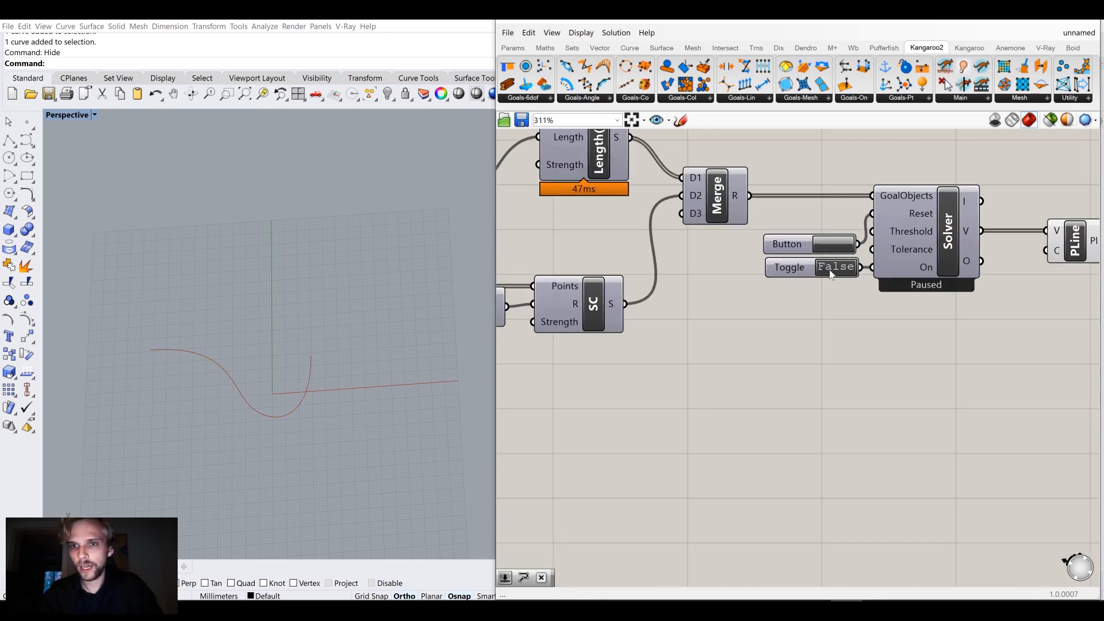
double_click(841, 272)
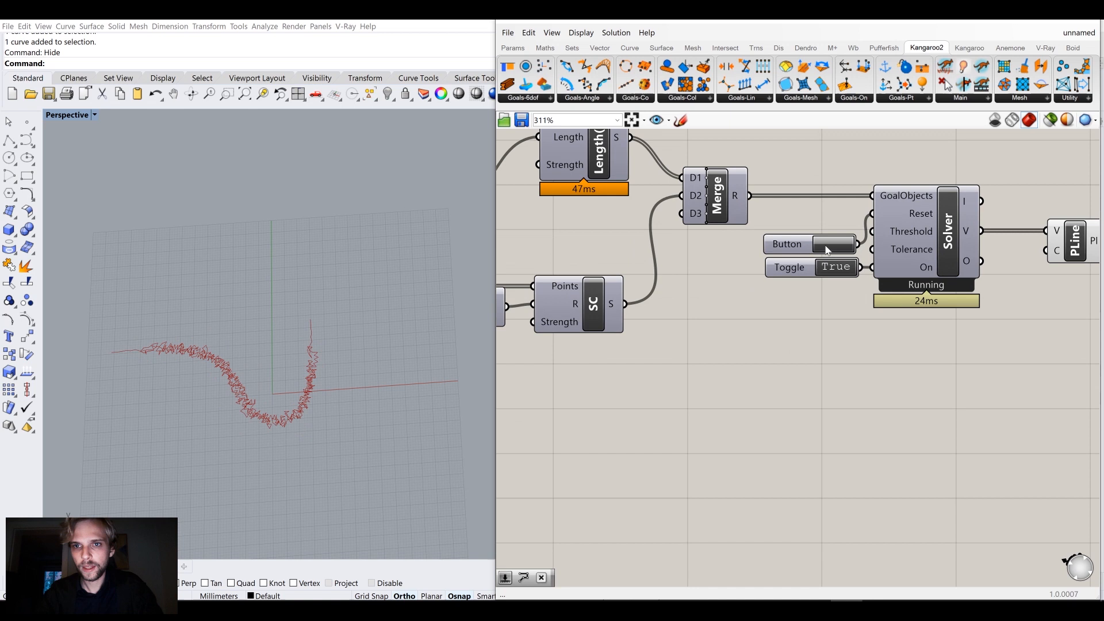
Set the length multiplier to 1.00 and reset the Solver to the original curve
right_drag(677, 264, 979, 279)
drag(646, 228, 512, 232)
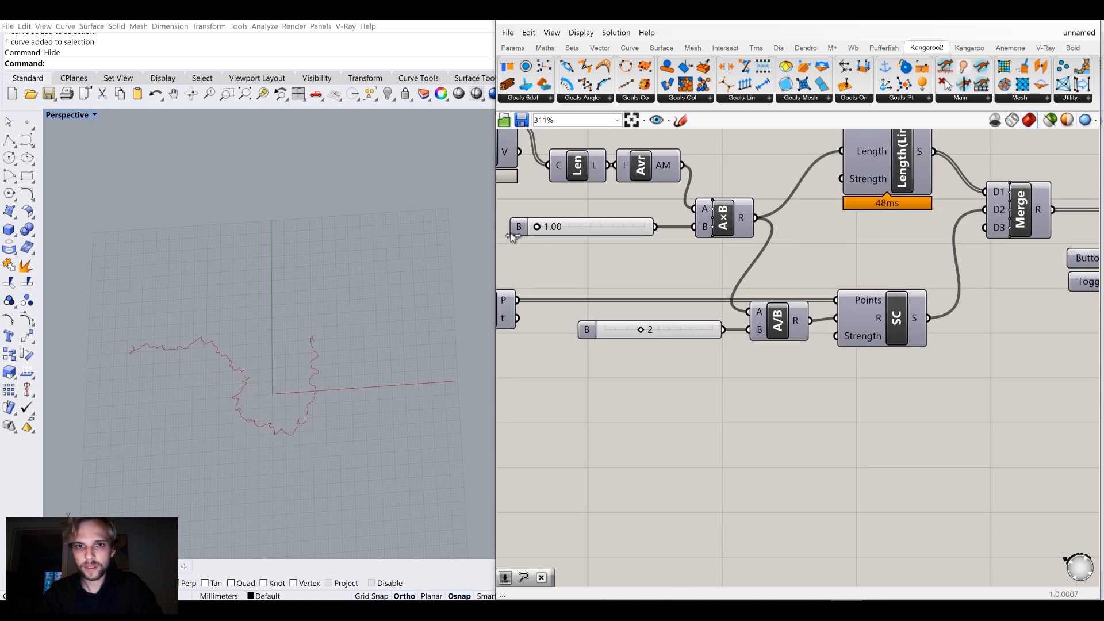
right_drag(932, 257, 725, 259)
right_drag(506, 257, 687, 255)
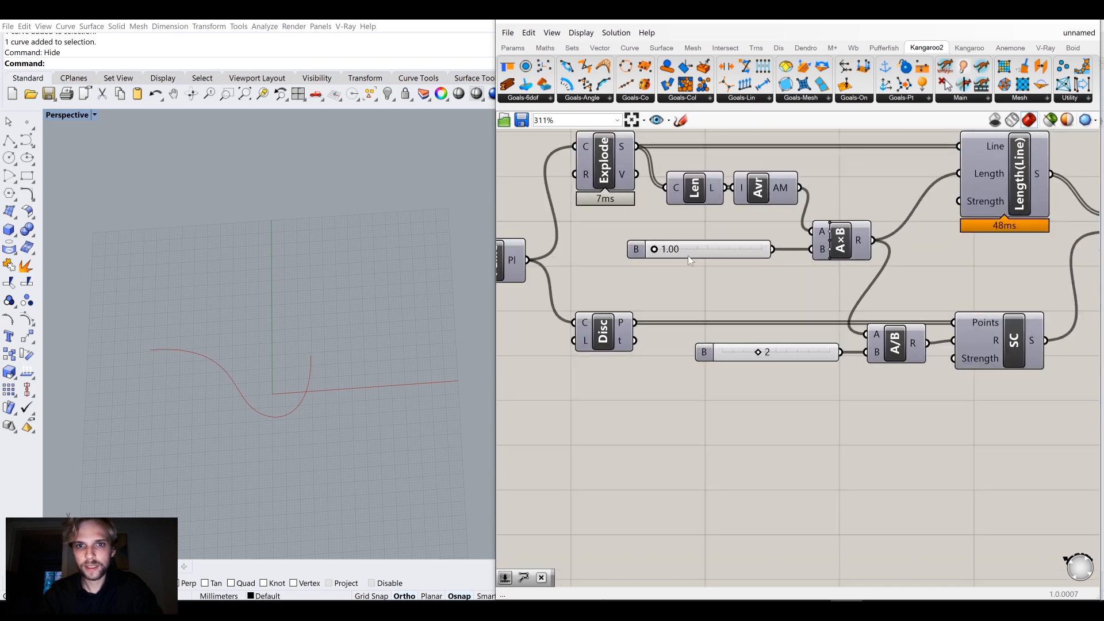
Increase the length multiplier gradually to 10.00 to regrow the curve
scroll(654, 254, up, 3)
drag(664, 251, 672, 251)
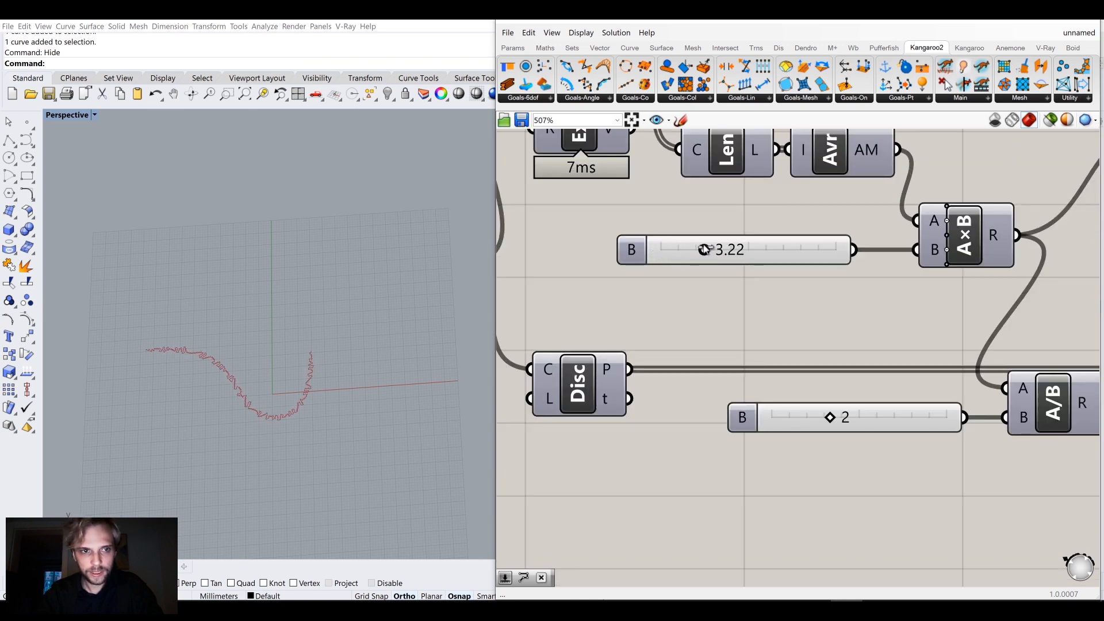
drag(738, 238, 915, 300)
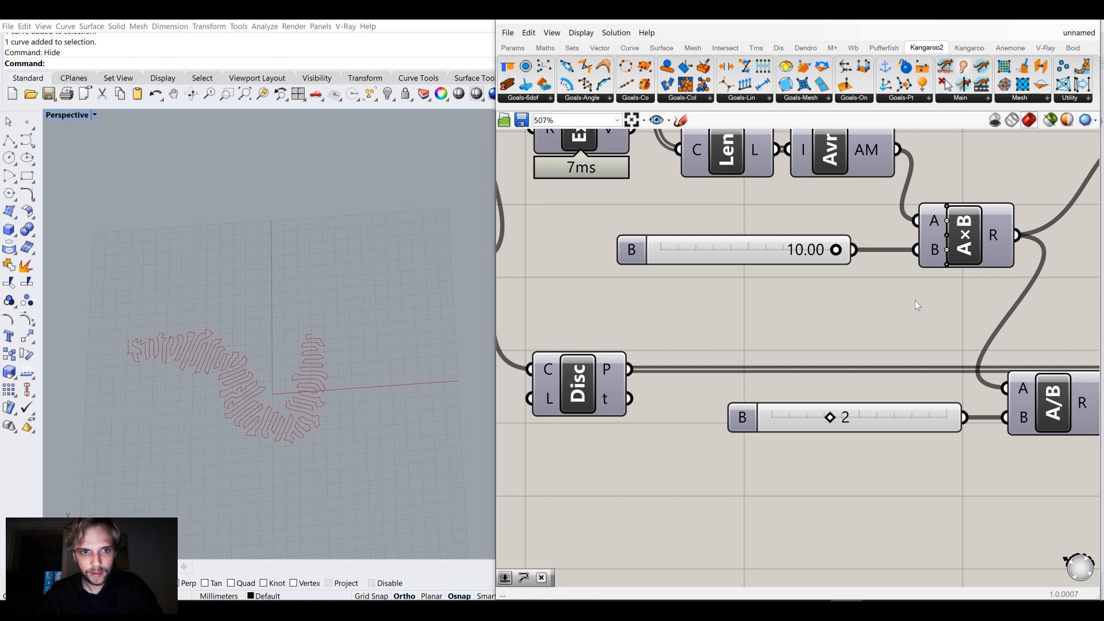
Add a Rebuild Curve component after the PLine component and feed the polyline into its curve input
scroll(868, 325, down, 3)
right_drag(868, 326, 608, 315)
right_drag(742, 273, 581, 262)
right_drag(1050, 273, 695, 265)
double_click(859, 341)
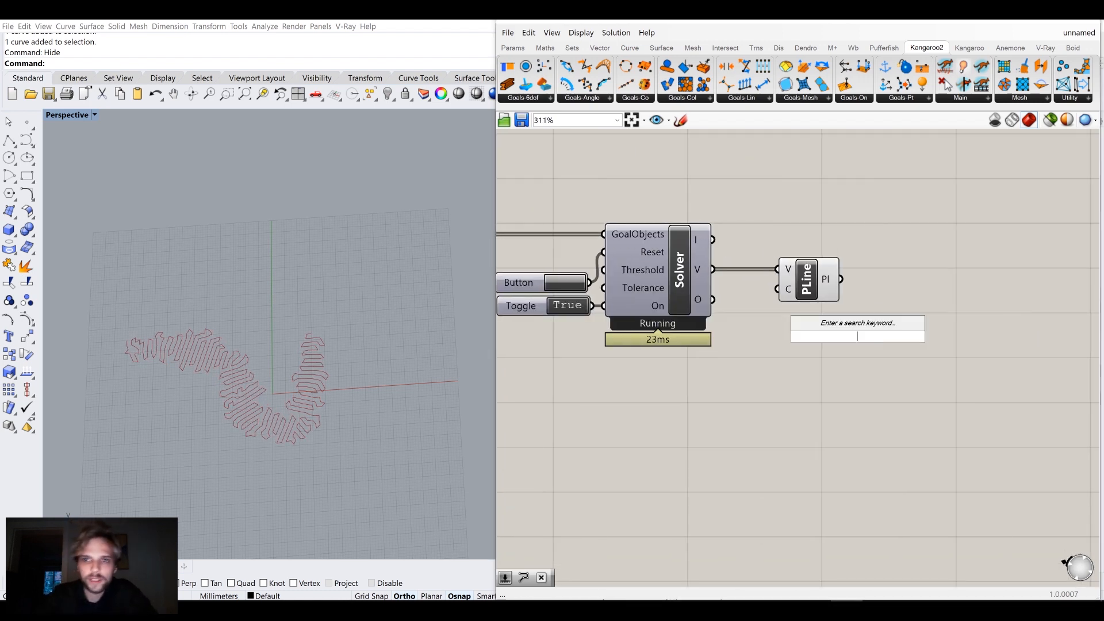
text(rebuil)
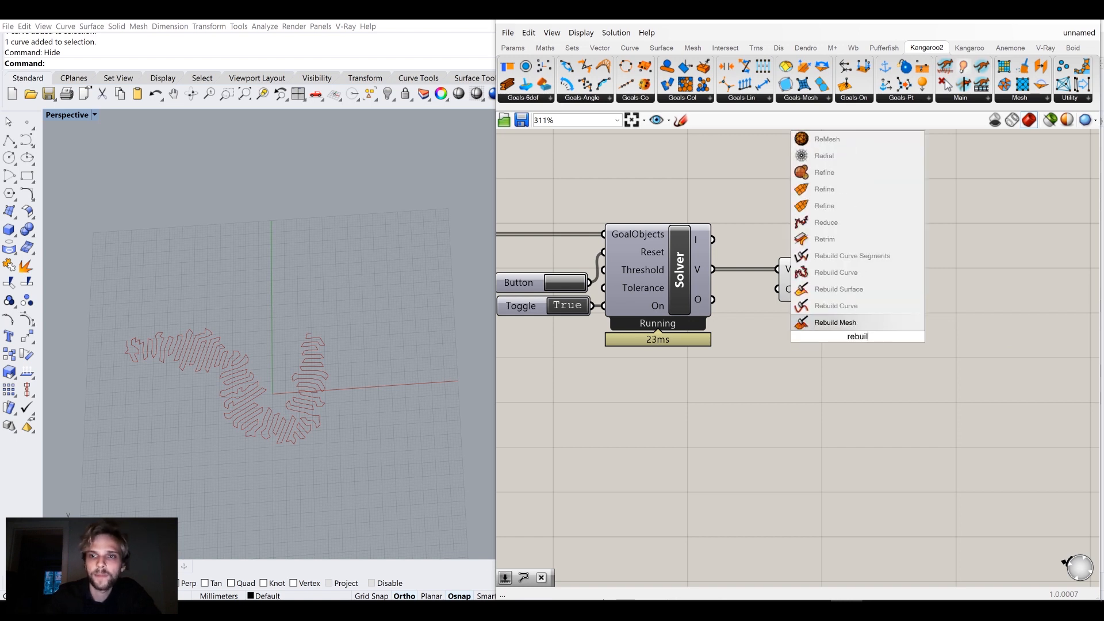
click(870, 303)
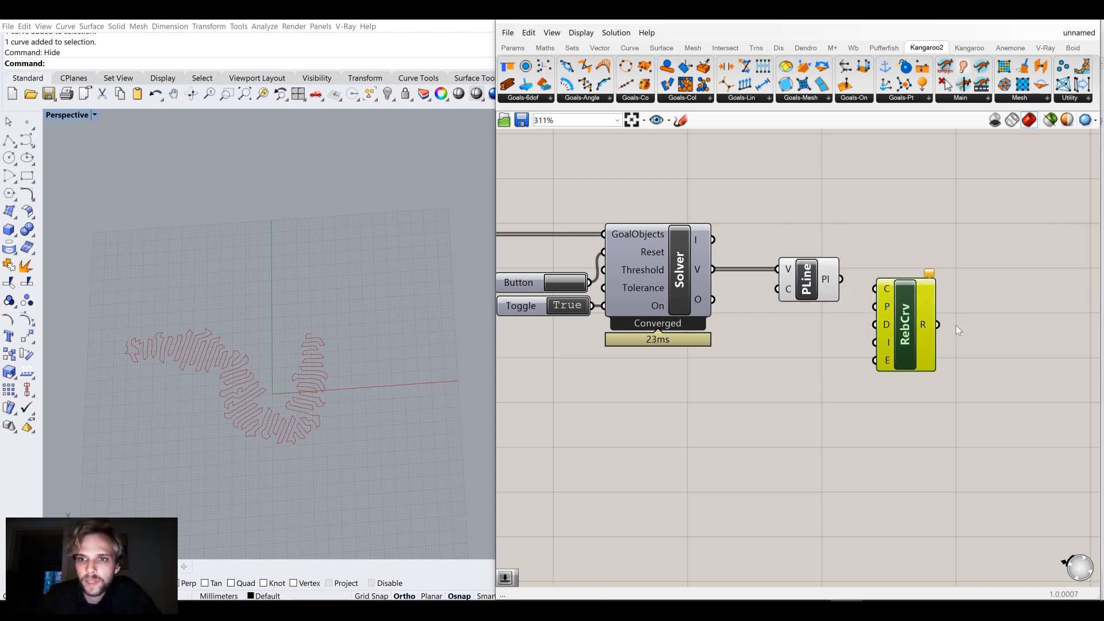
drag(840, 279, 939, 293)
click(881, 361)
right_drag(915, 319, 744, 298)
scroll(743, 297, up, 3)
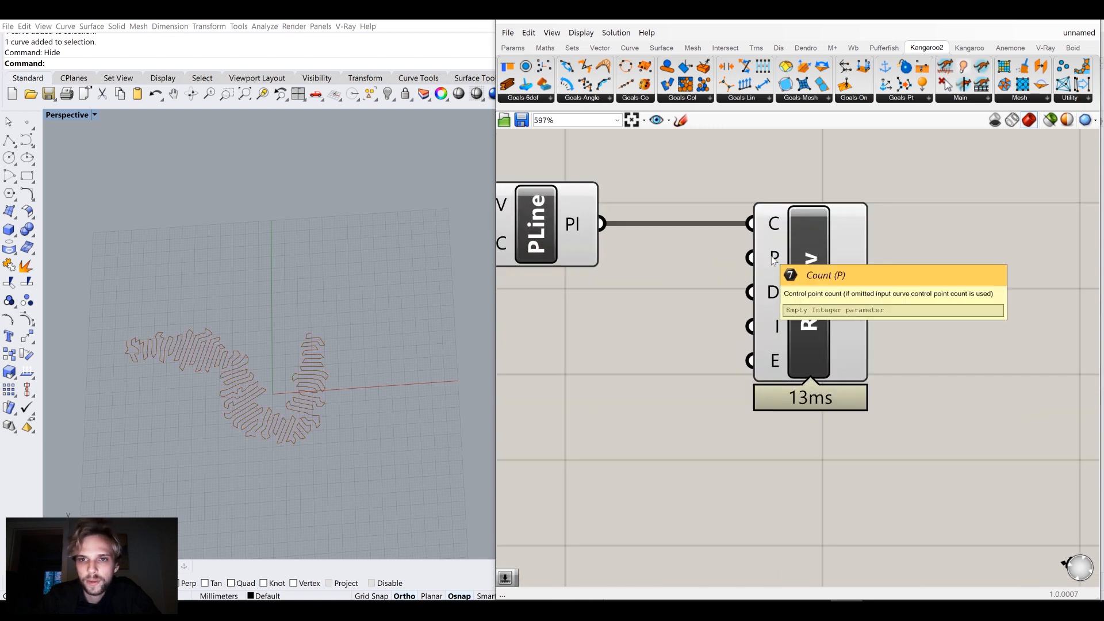
drag(826, 320, 993, 317)
click(816, 362)
scroll(764, 374, down, 9)
right_drag(764, 376, 643, 333)
scroll(792, 335, up, 4)
scroll(792, 340, up, 7)
scroll(795, 357, down, 7)
scroll(840, 317, up, 3)
right_drag(889, 318, 618, 298)
scroll(749, 345, up, 4)
double_click(750, 347)
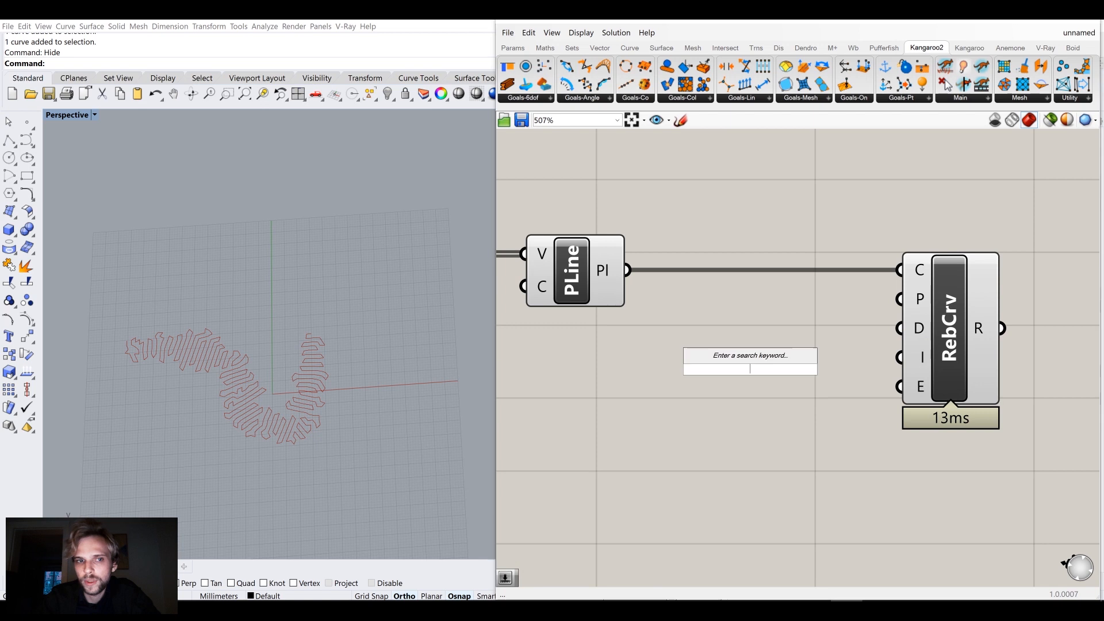
text(1)
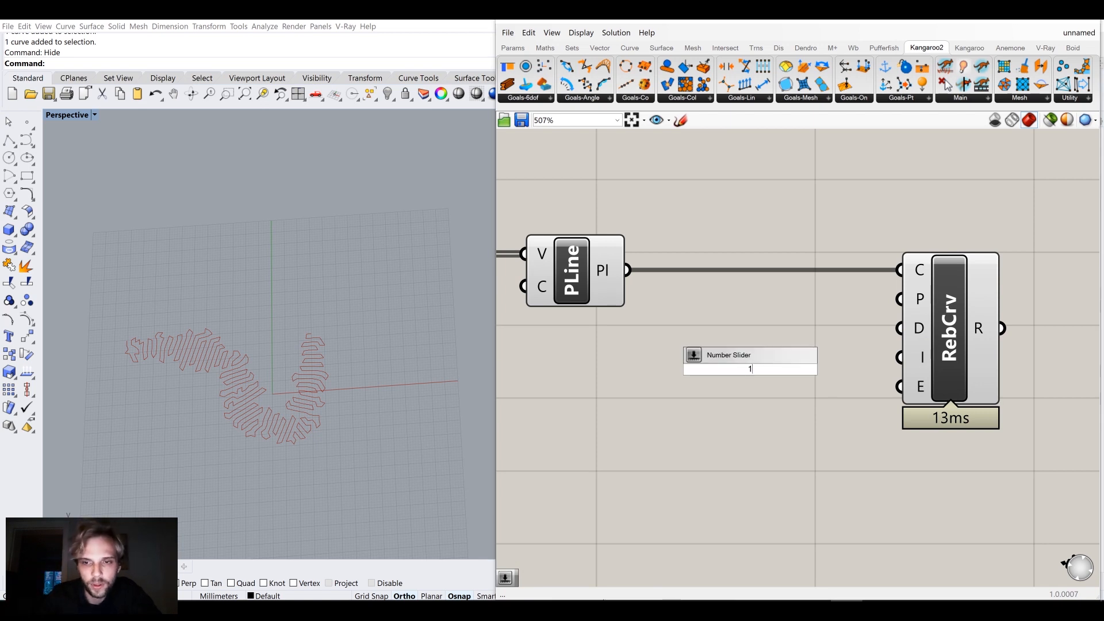
text(0)
key(Return)
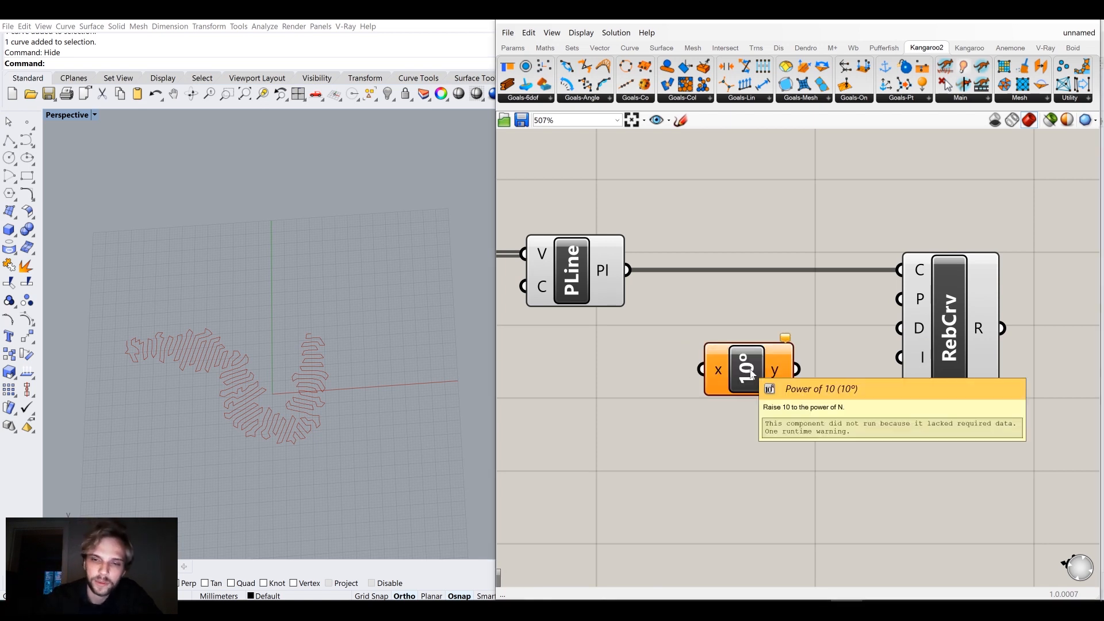
click(751, 374)
key(Delete)
Add a number slider with the value 1000 and connect it to the Rebuild Curve's Count input
double_click(750, 369)
text(1000)
key(Return)
drag(844, 363, 975, 334)
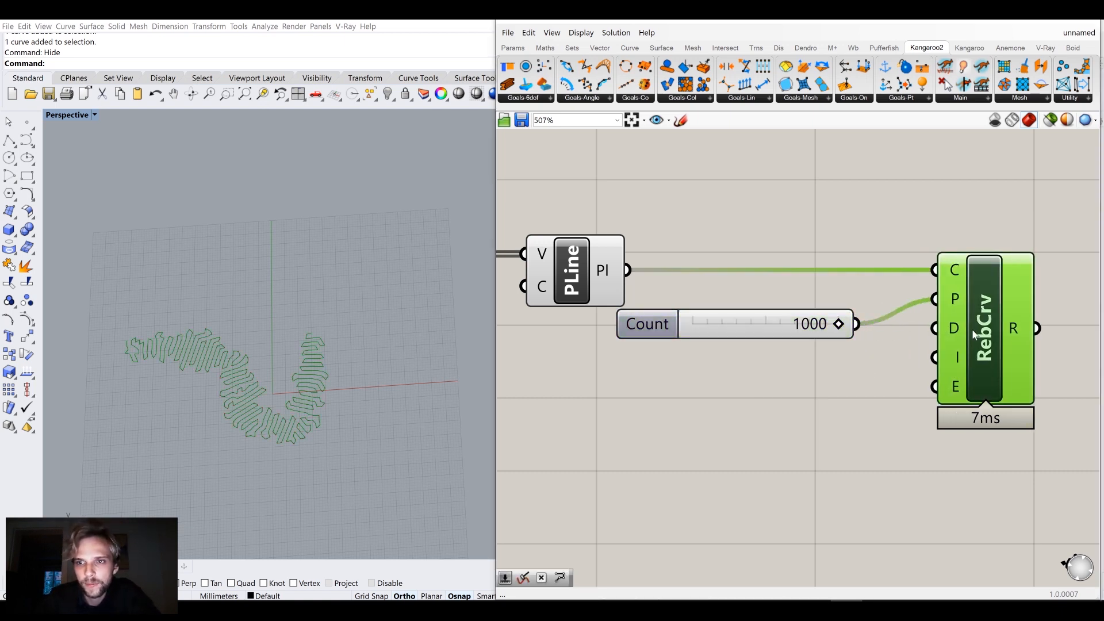
Add a number slider with the value 3 and connect it to the Rebuild Curve's Degree input
double_click(756, 409)
text(3)
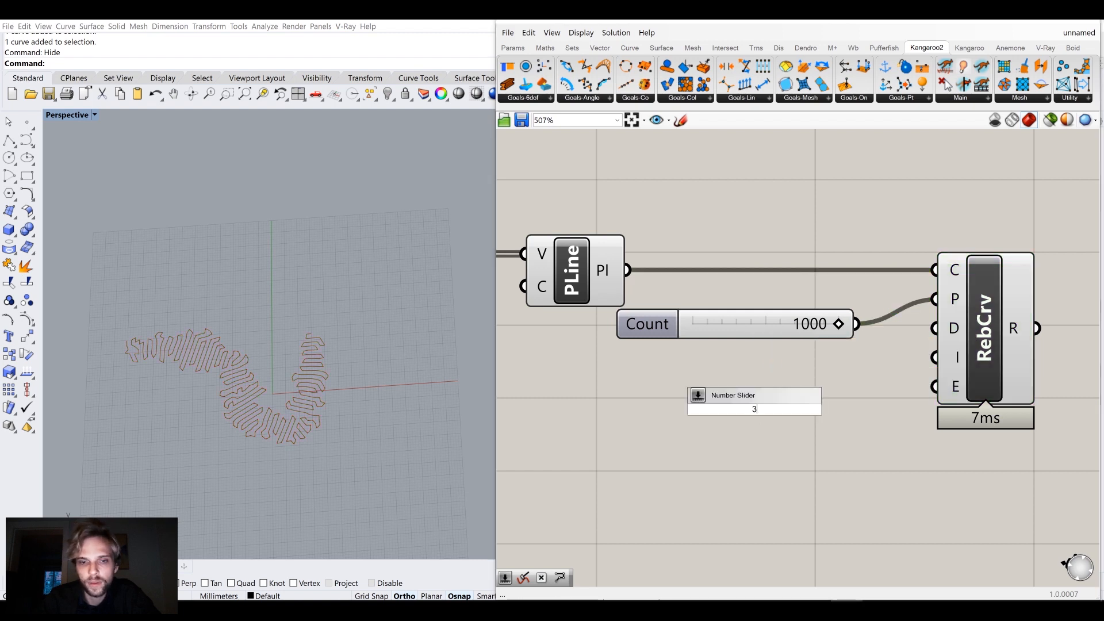
key(Return)
drag(862, 396, 934, 328)
drag(817, 359, 818, 353)
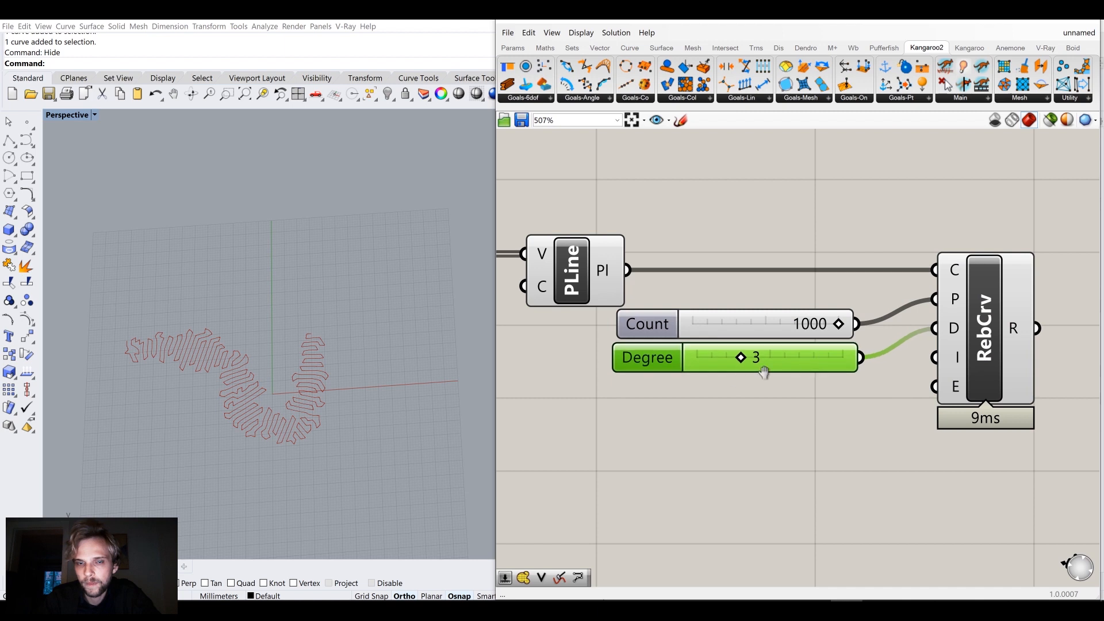
Hide the PLine component's preview and examine the smoothed rebuilt curve in the Perspective viewport
right_drag(764, 372, 885, 369)
middle_click(689, 280)
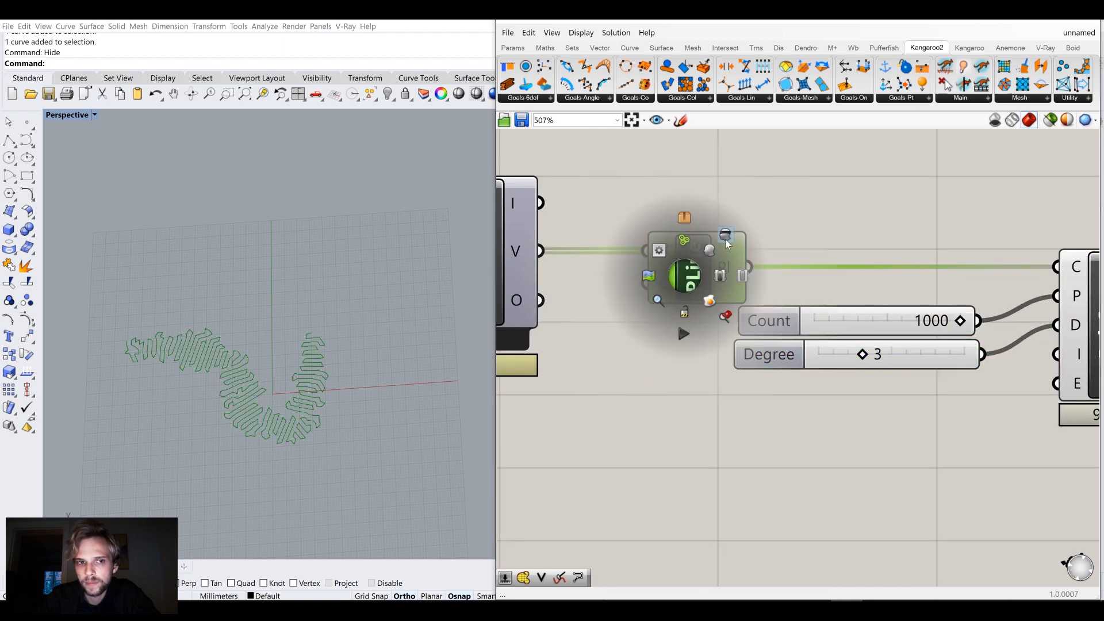
scroll(380, 330, up, 6)
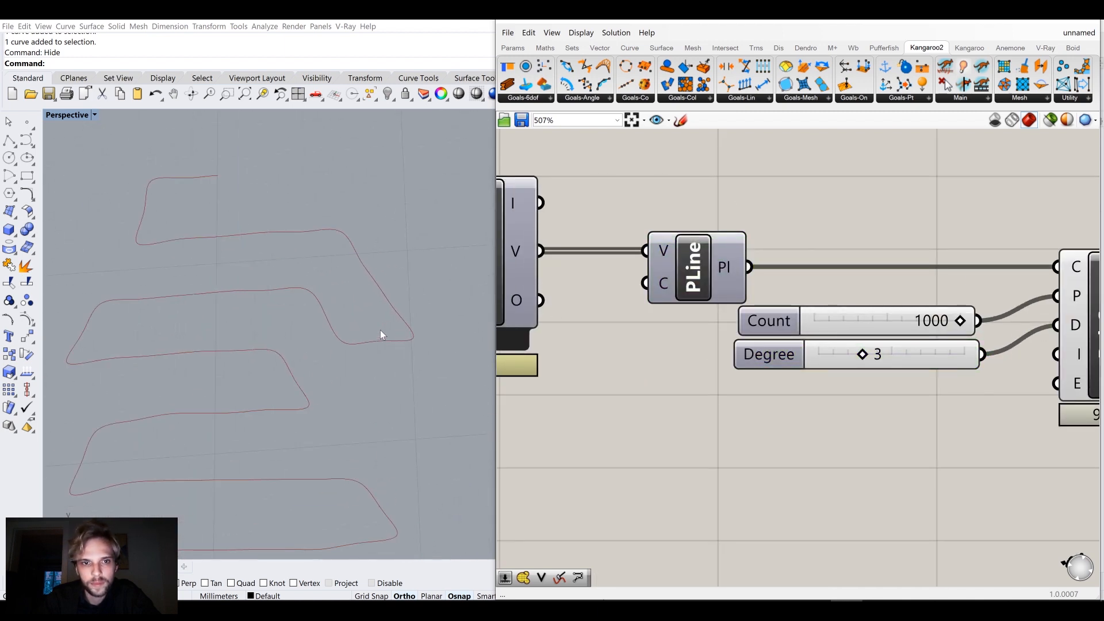
scroll(396, 372, down, 8)
right_drag(354, 417, 253, 311)
shift+right_drag(316, 488, 285, 358)
Set the Count slider to 500 and examine the shape of the rebuilt curve in the Perspective viewport
right_drag(887, 317, 831, 335)
double_click(831, 336)
text(500)
key(Return)
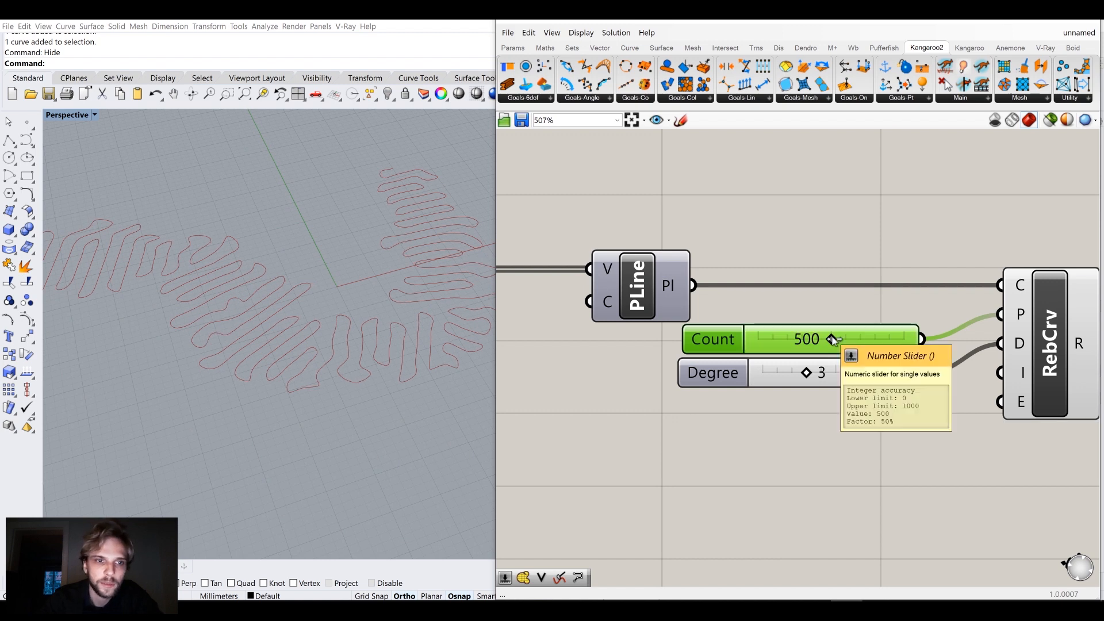
right_drag(344, 316, 377, 399)
scroll(401, 325, up, 6)
scroll(401, 326, down, 6)
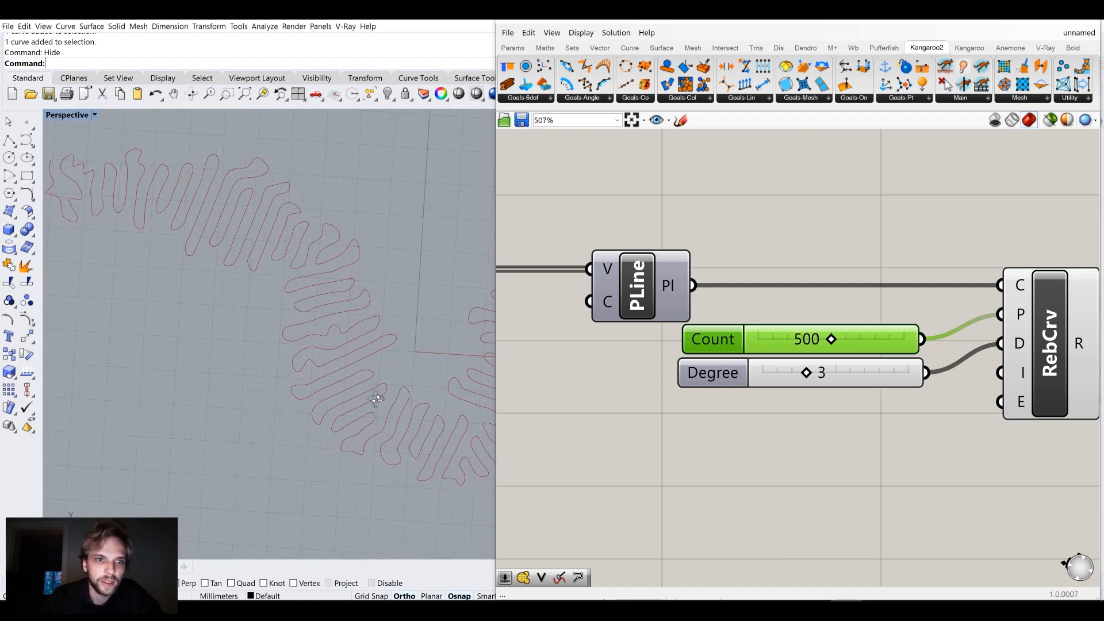
Delete the Count slider from the Rebuild Curve component
drag(868, 316, 854, 362)
click(857, 319)
click(863, 338)
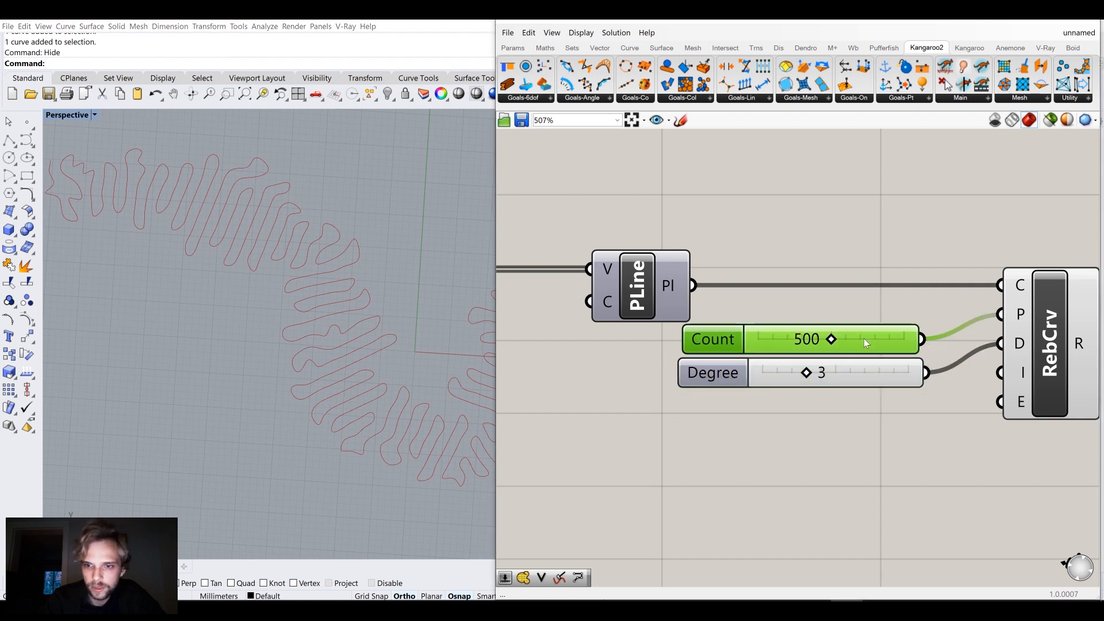
key(Delete)
scroll(264, 281, down, 4)
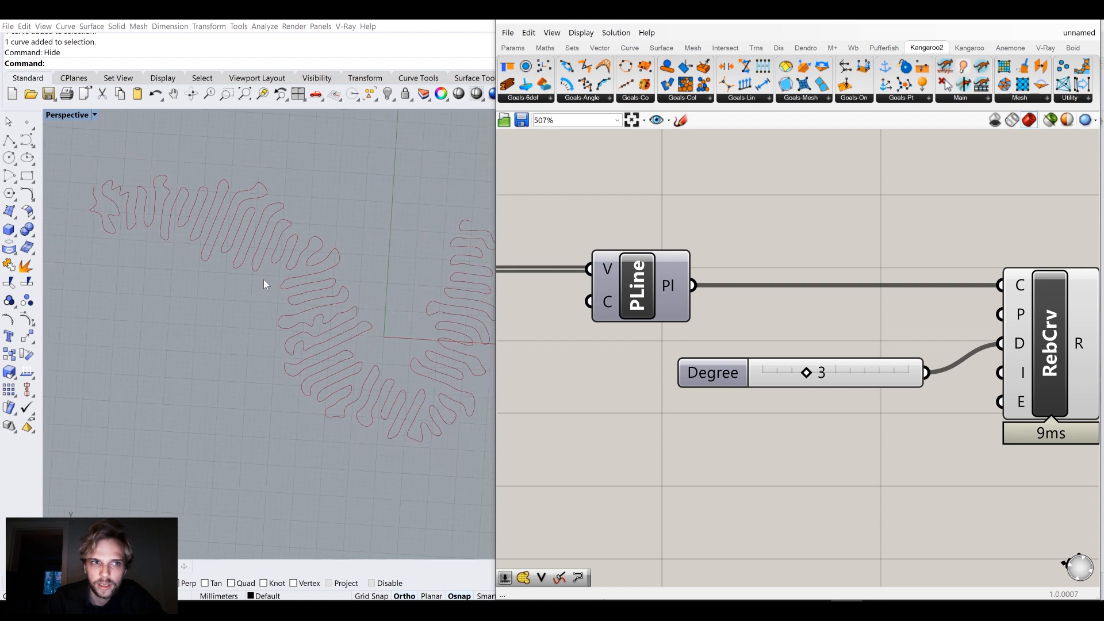
Move the Degree slider beside the Rebuild Curve's Degree input
drag(884, 373, 934, 343)
click(843, 412)
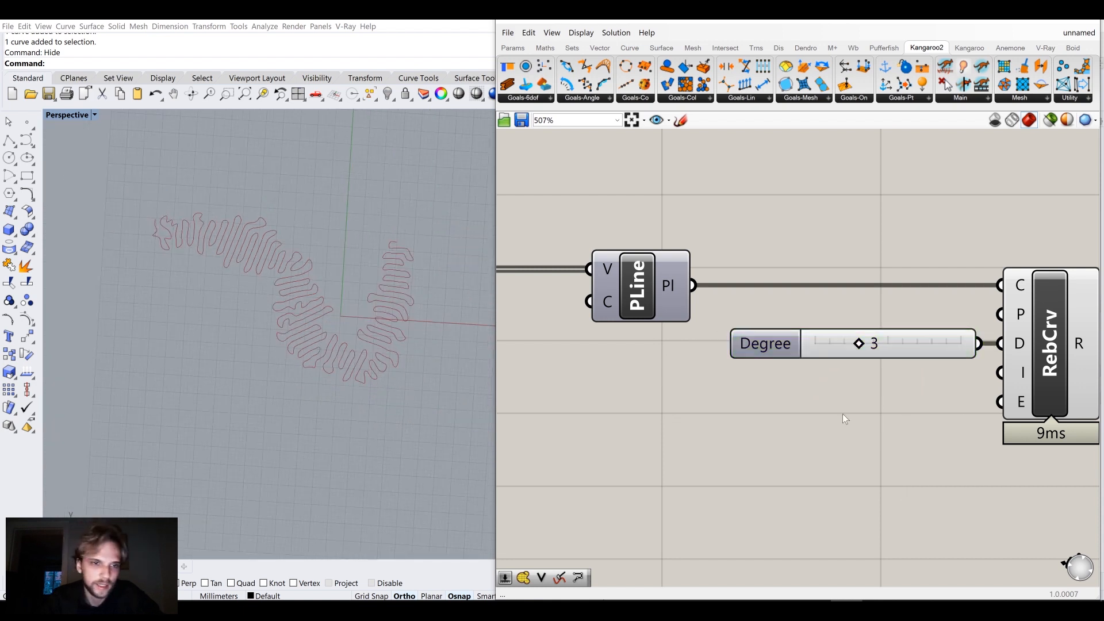
scroll(557, 413, down, 5)
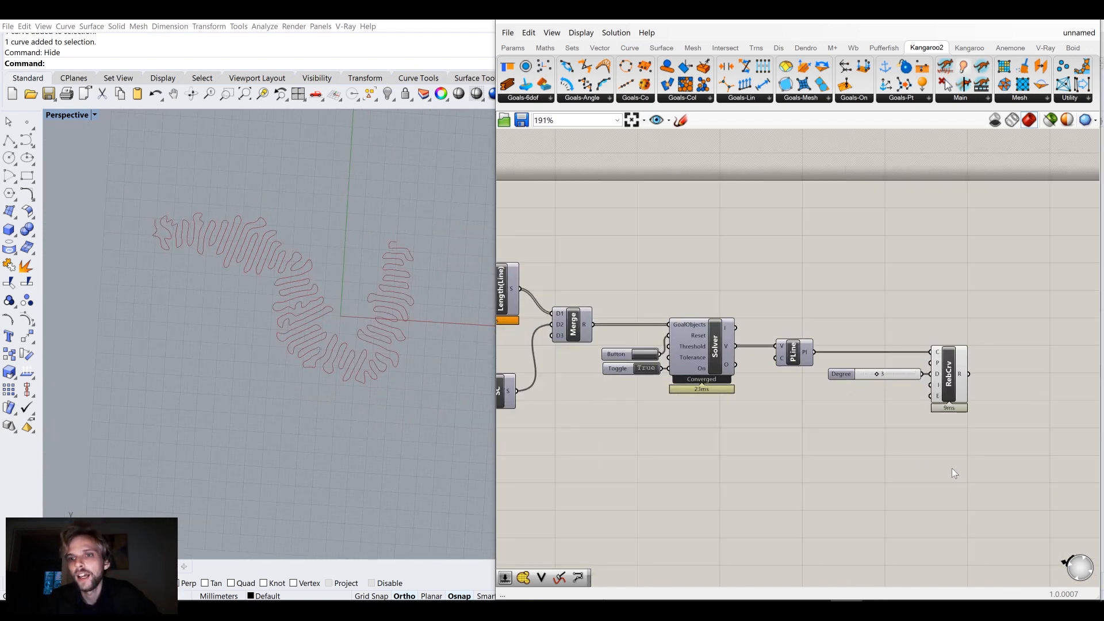
Narrow the Grasshopper window to give the Rhino Perspective viewport more room, and tilt the view of the grown curve
right_drag(309, 401, 342, 382)
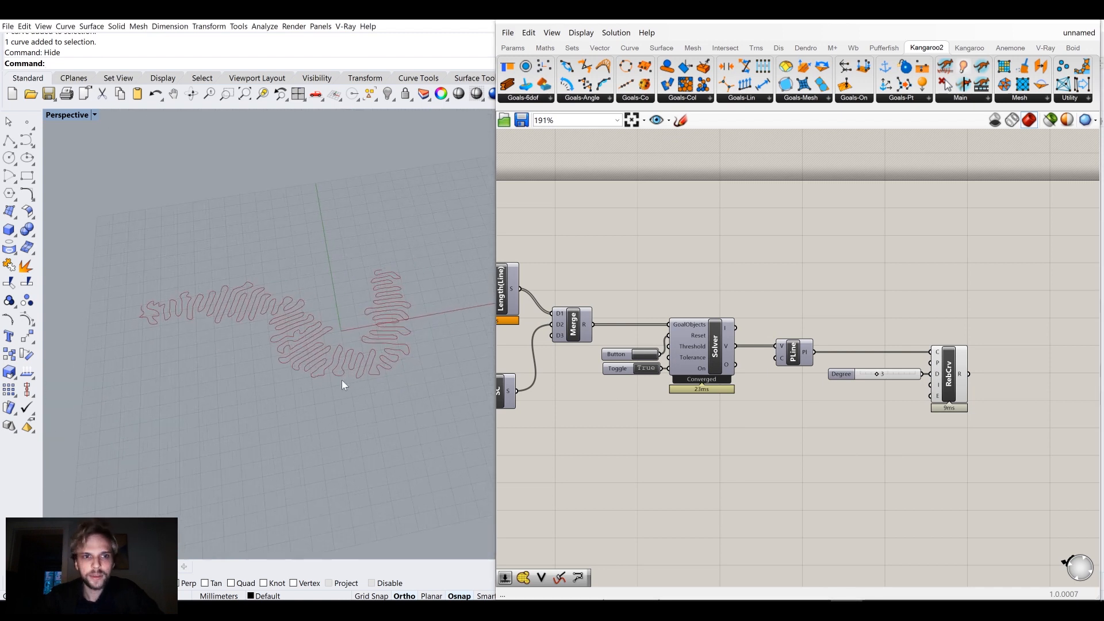
right_drag(758, 357, 792, 344)
scroll(792, 344, down, 3)
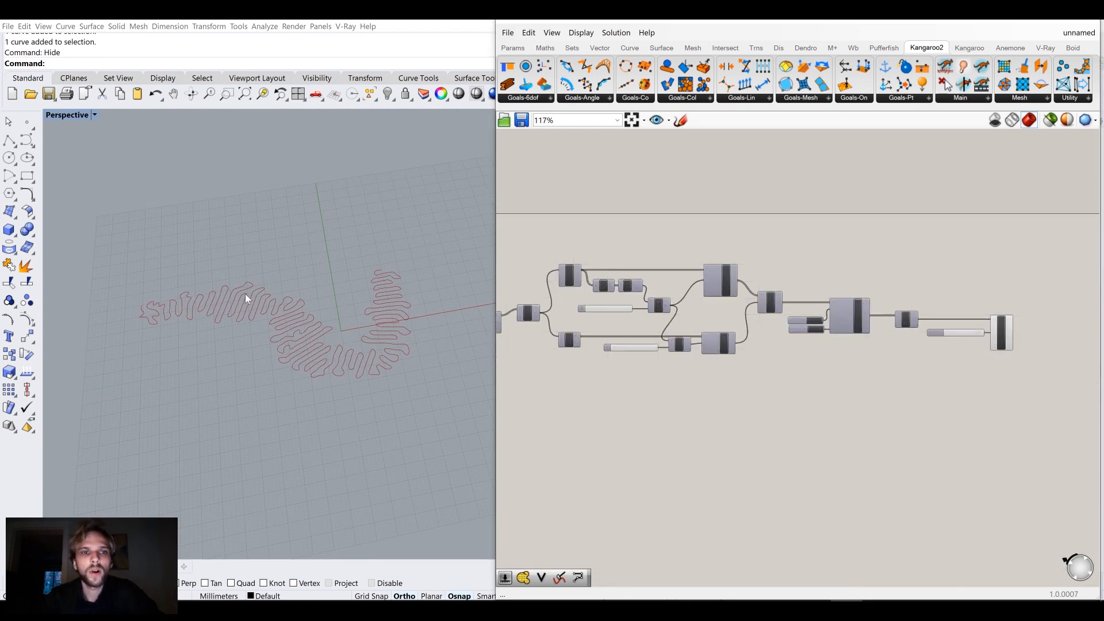
drag(492, 178, 725, 305)
scroll(728, 302, down, 3)
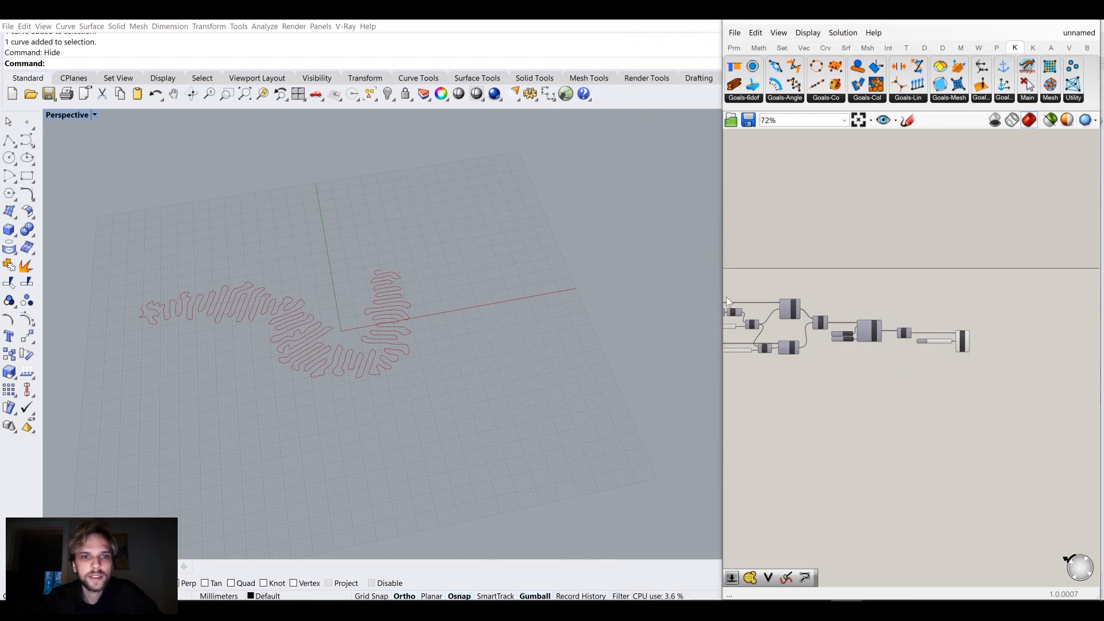
right_drag(319, 317, 334, 323)
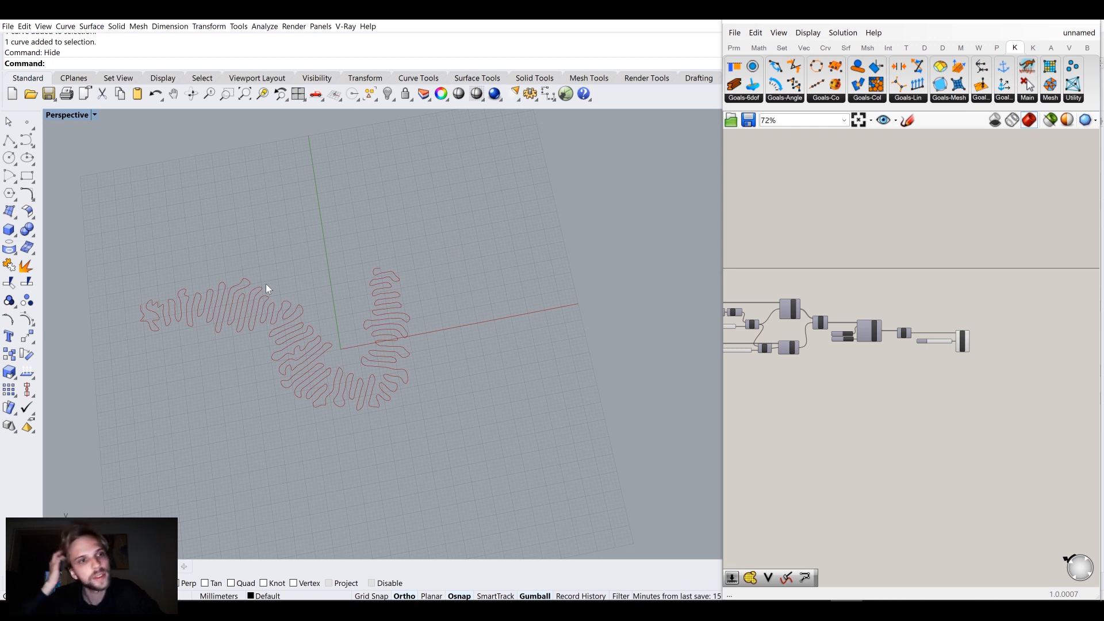
click(26, 140)
click(358, 414)
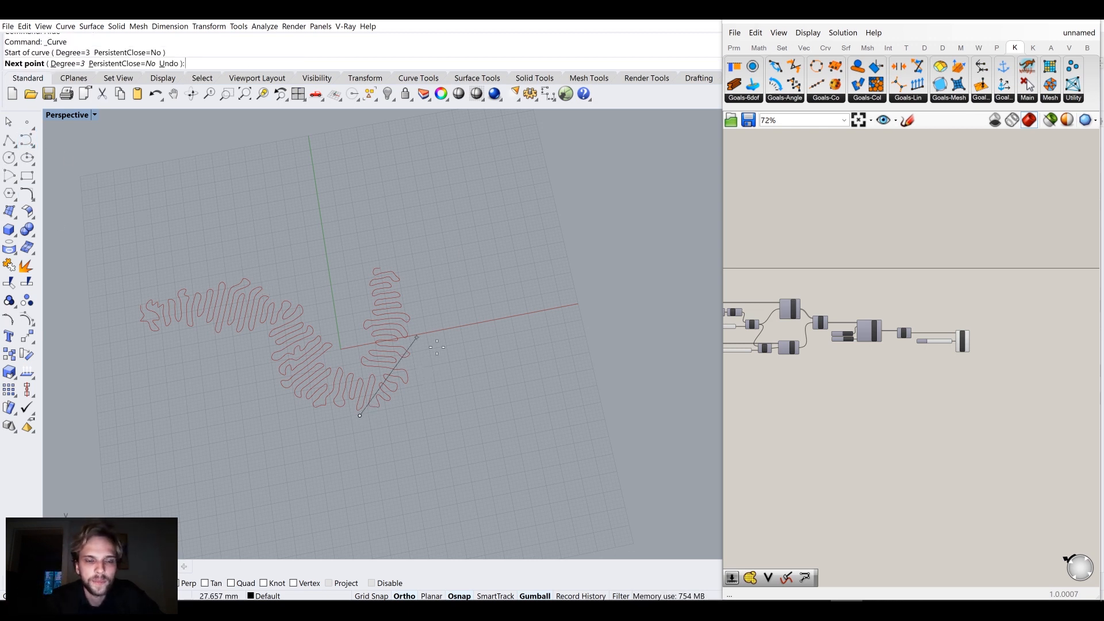
key(Escape)
right_drag(437, 347, 58, 165)
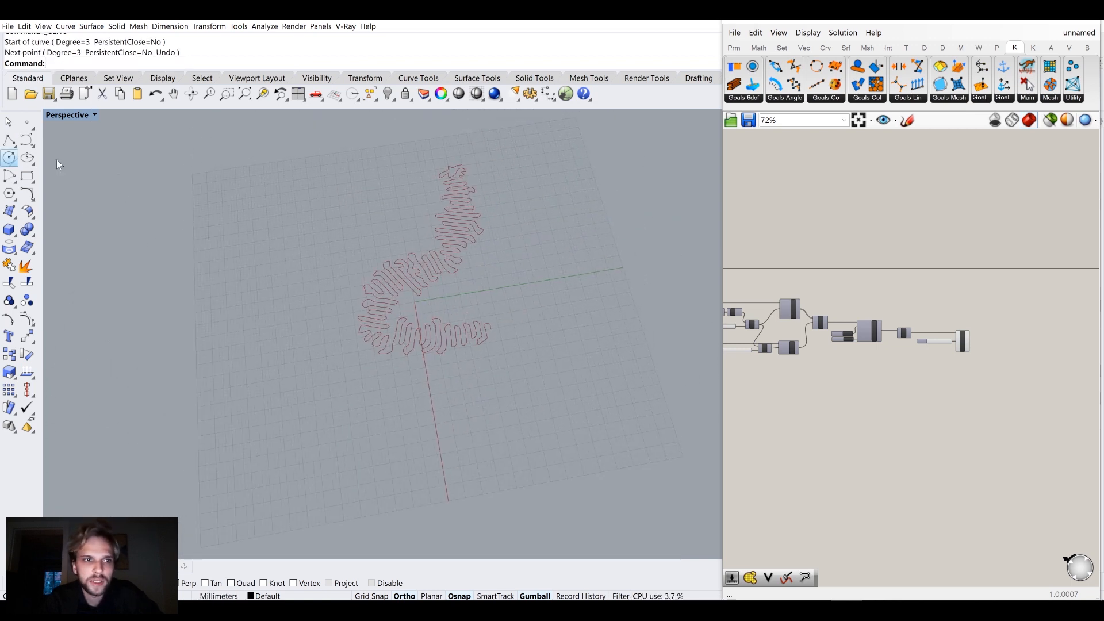
Draw a straight two-point polyline beside the grown curve, parallel to the green axis
click(8, 140)
click(350, 390)
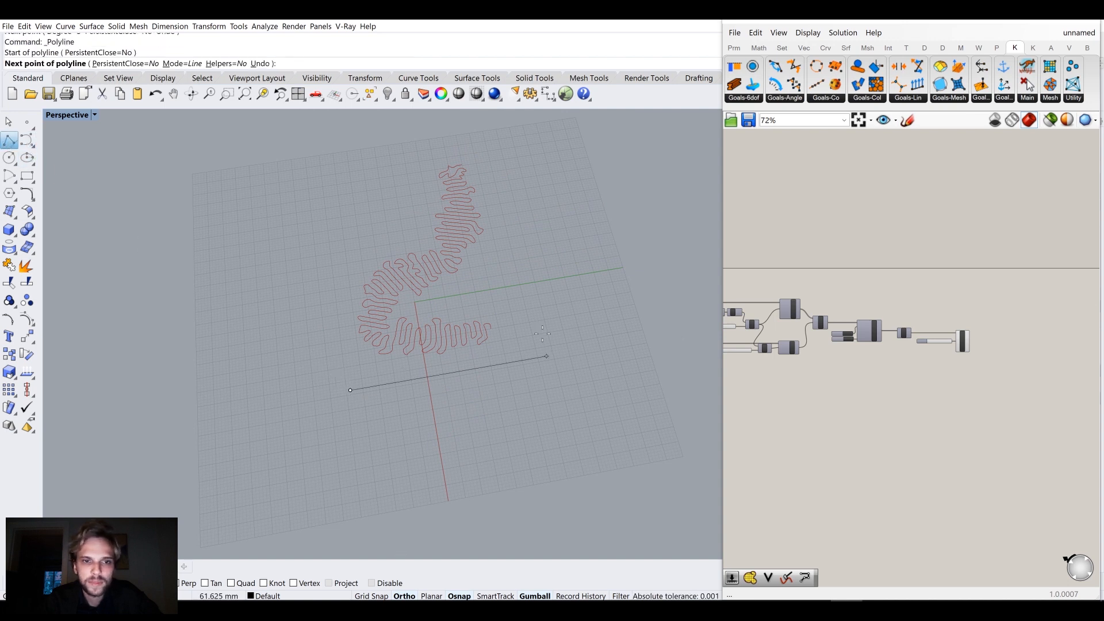
click(589, 349)
key(Return)
Duplicate the straight line along the red axis to get three parallel lines spread across the grown curve
click(509, 365)
right_drag(508, 364, 591, 349)
drag(615, 341, 264, 355)
right_drag(264, 354, 437, 435)
click(437, 435)
right_drag(501, 460, 655, 356)
Rebuild the three straight lines with a point count of 4 and degree 3, deleting the input
drag(661, 353, 174, 299)
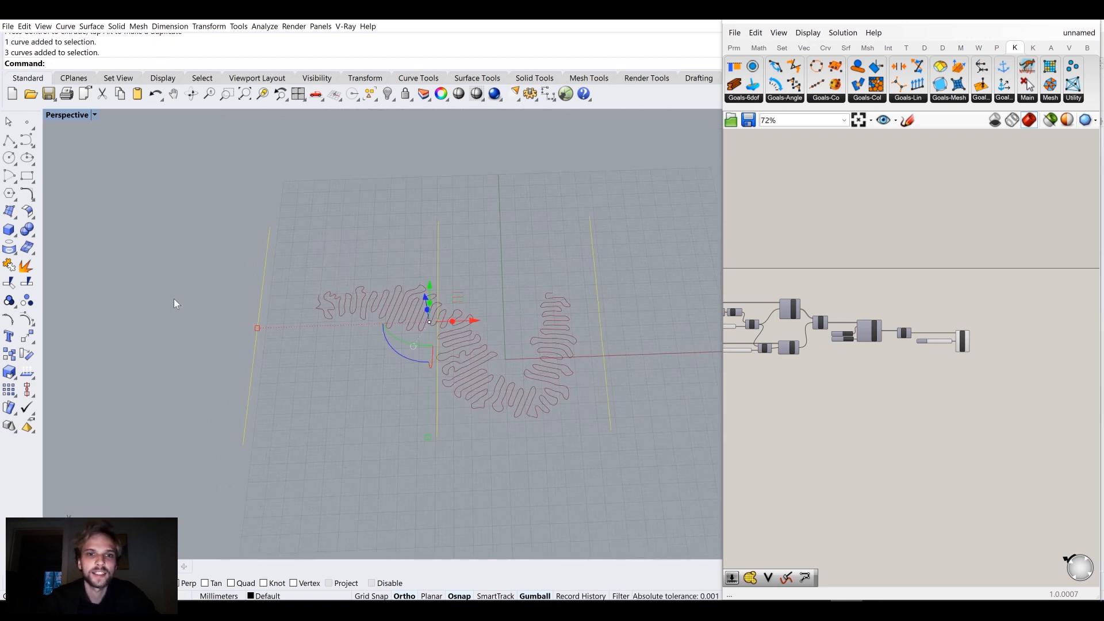
text(rebuild)
key(Return)
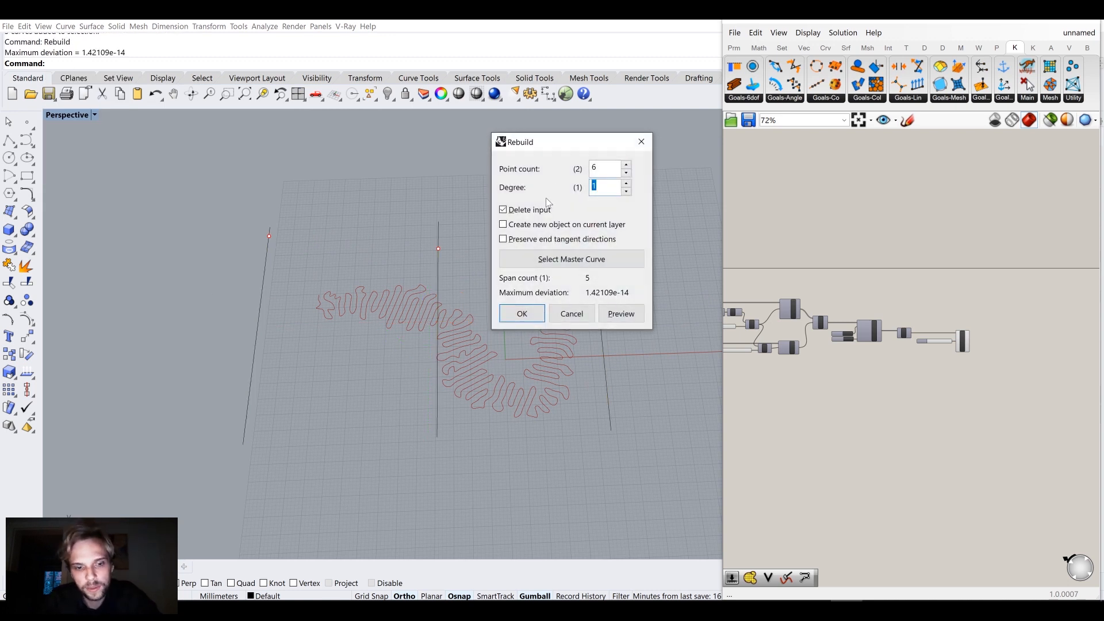
key(shift+Tab)
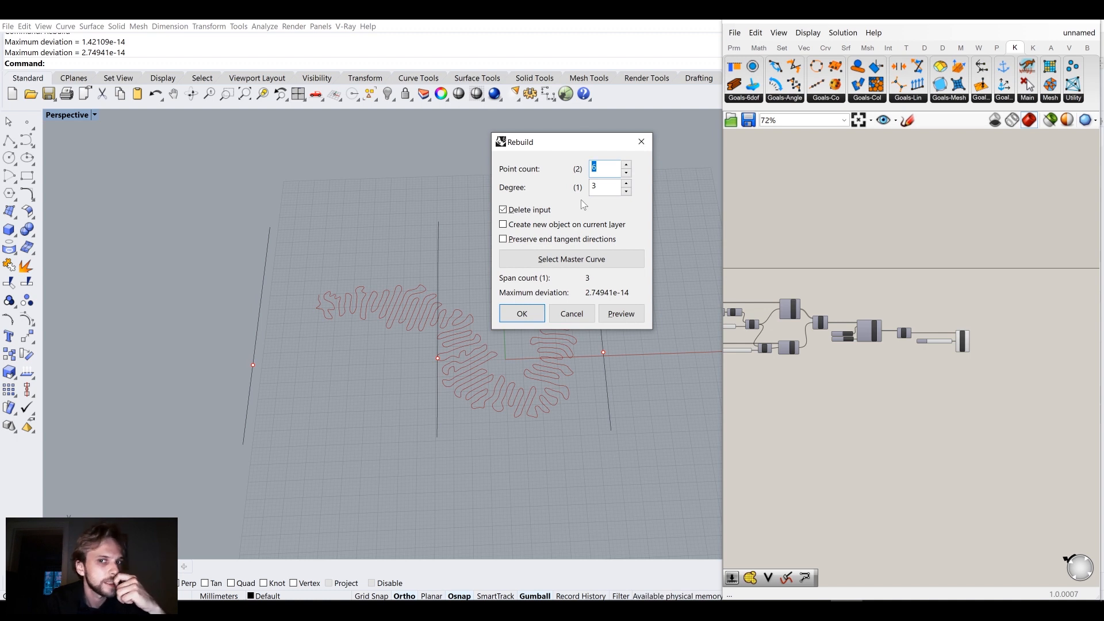
text(4)
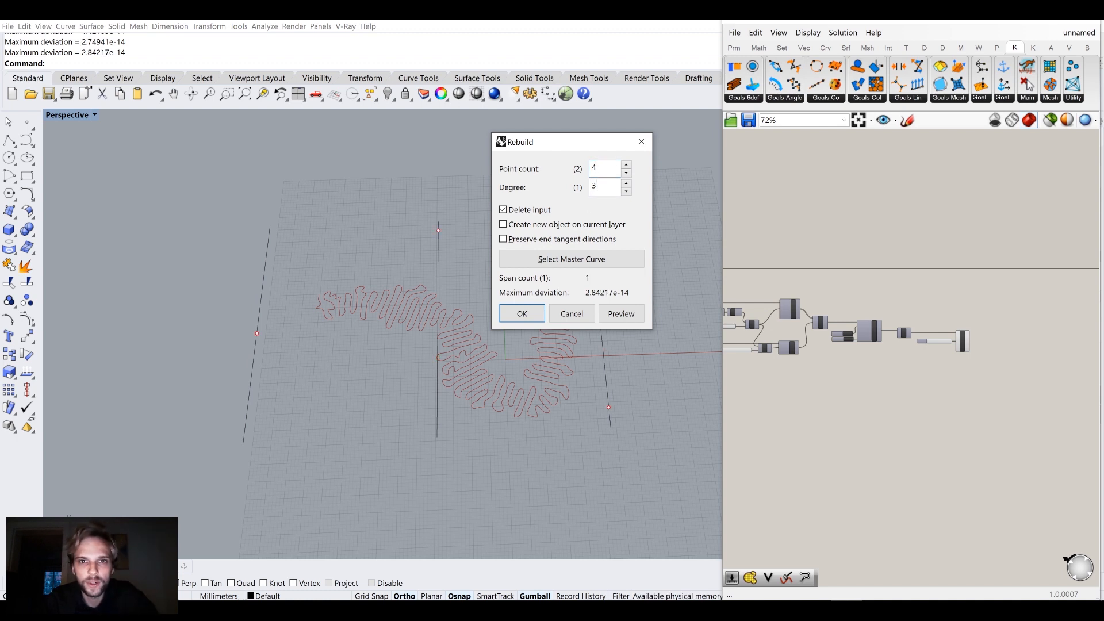
click(522, 313)
Turn on the control points of the three rebuilt lines with PointsOn
right_drag(457, 389, 515, 363)
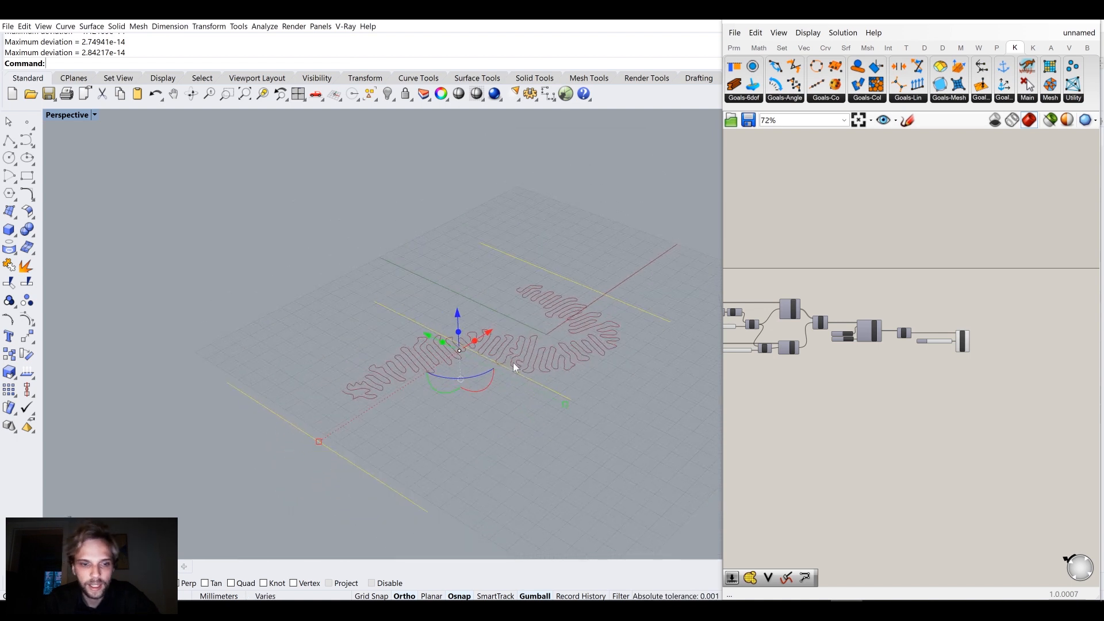
text(Point)
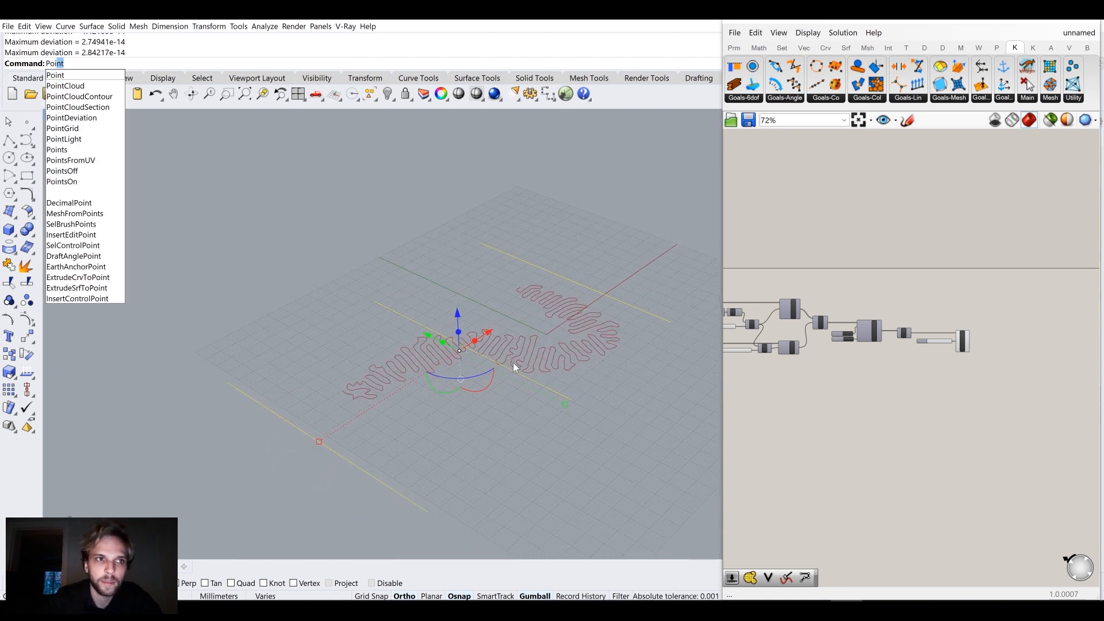
text(sOn)
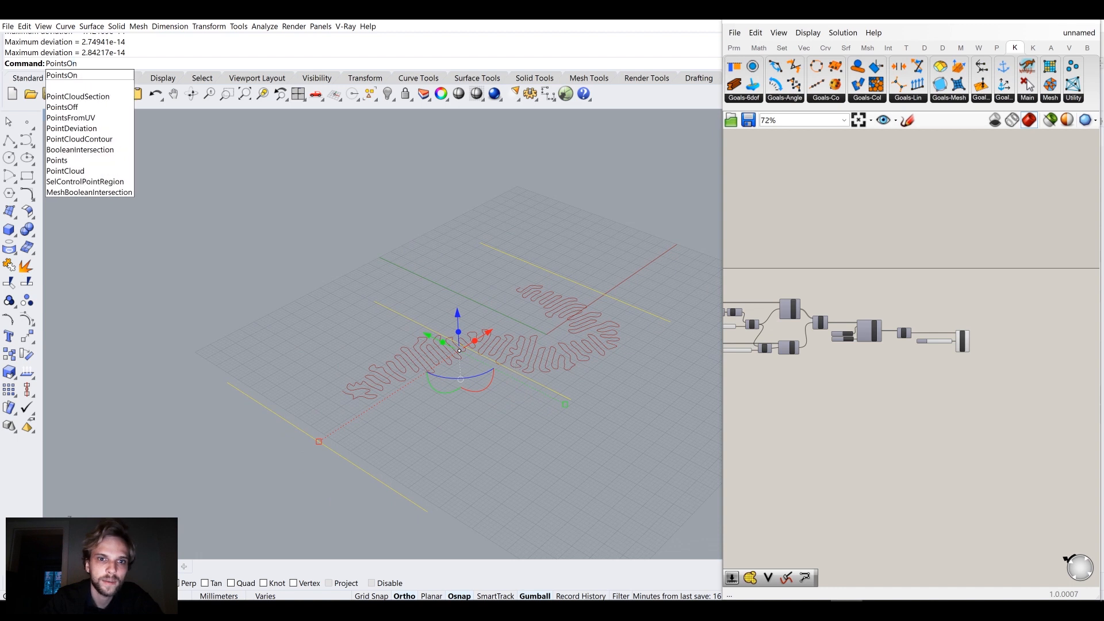
key(Return)
right_drag(513, 362, 486, 341)
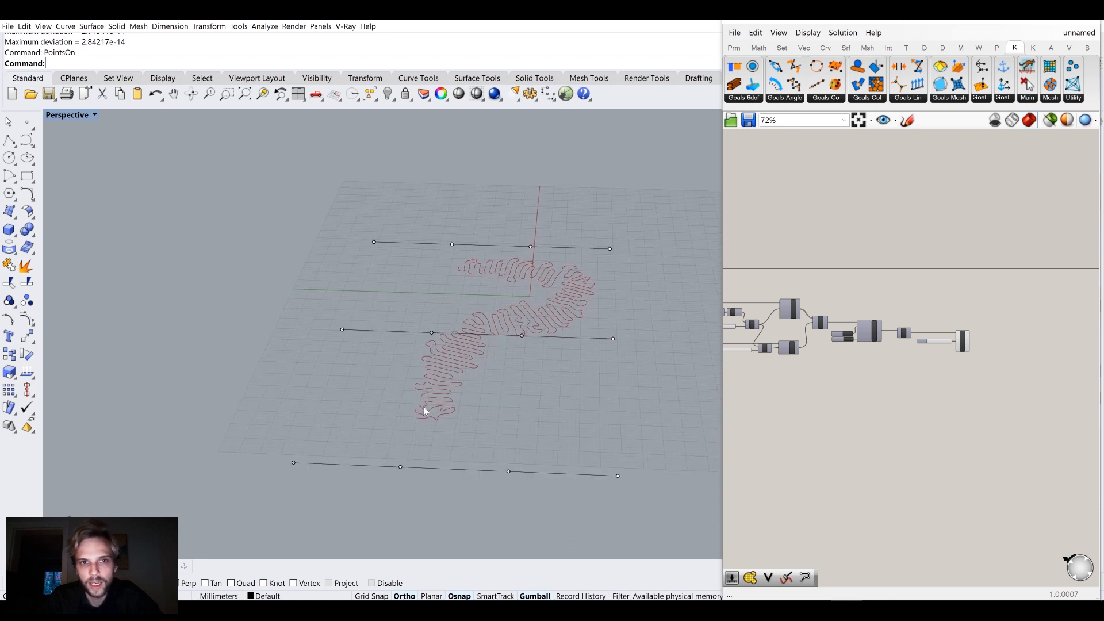
Lower the two inner control points of the nearest line along the blue axis to form a hanging arc
drag(374, 427, 536, 511)
right_drag(536, 512, 539, 498)
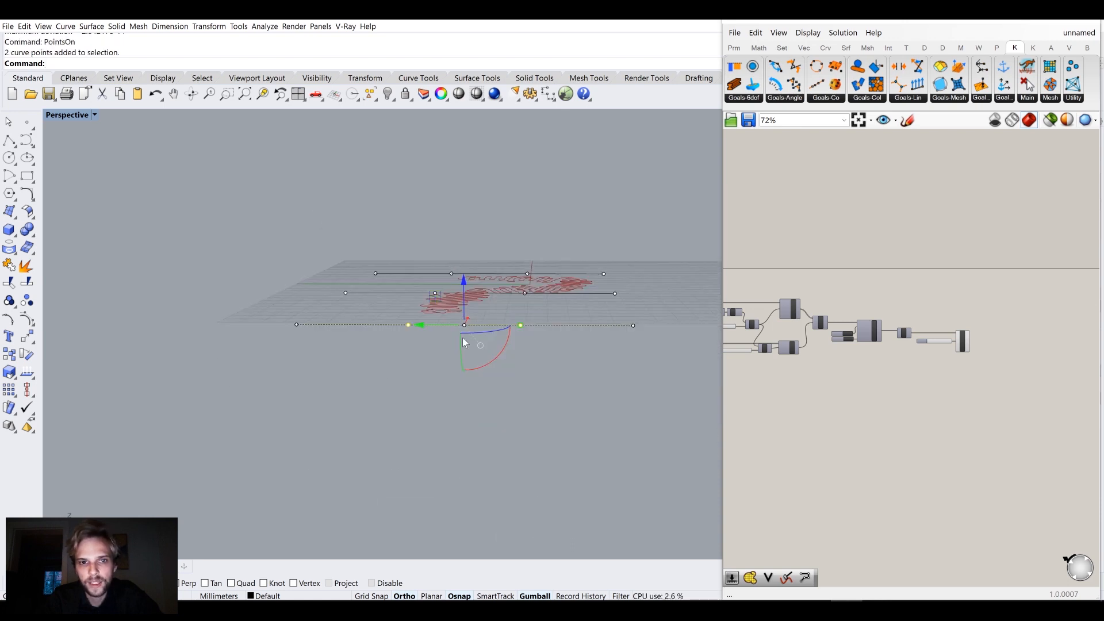
drag(465, 296, 485, 411)
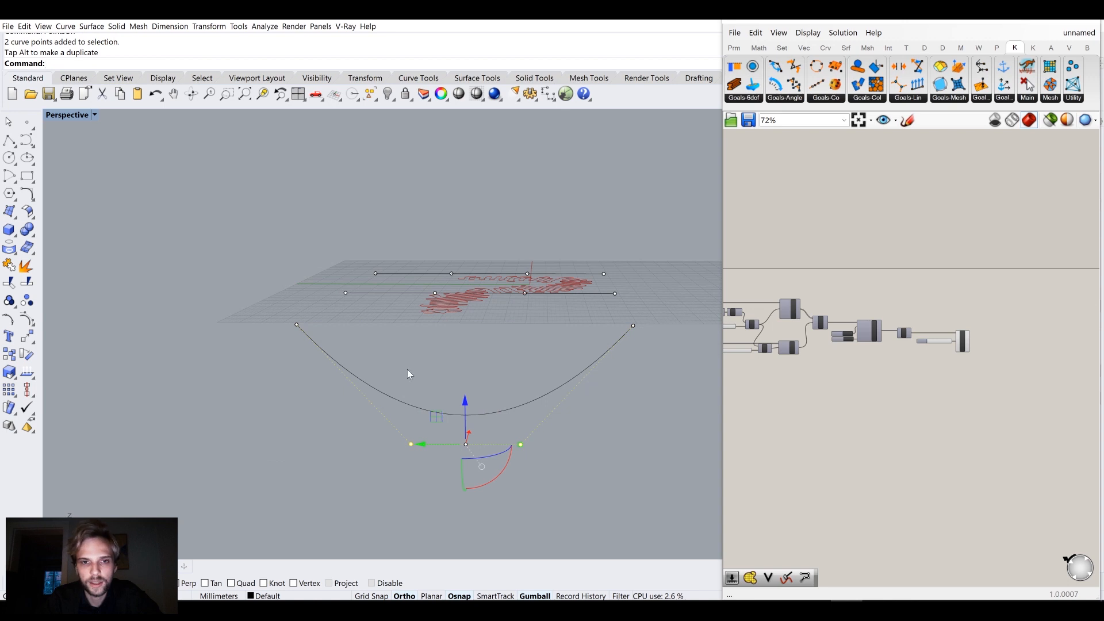
Scale the nearest arc narrower along the green axis and spread its two lower control points apart into a rounded U
drag(257, 322, 638, 454)
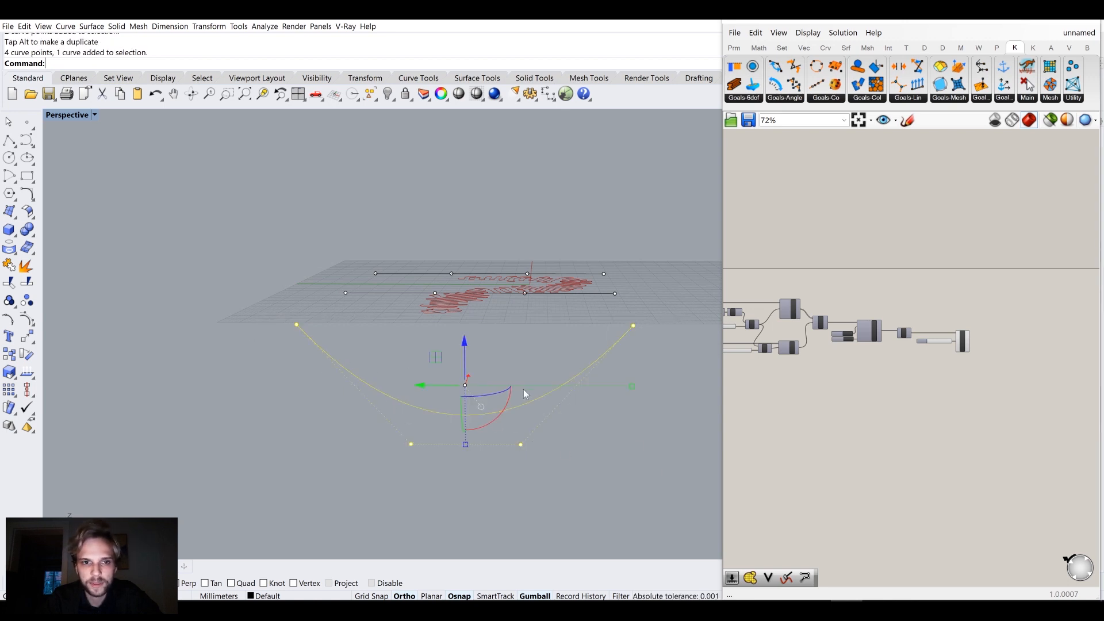
drag(633, 387, 589, 387)
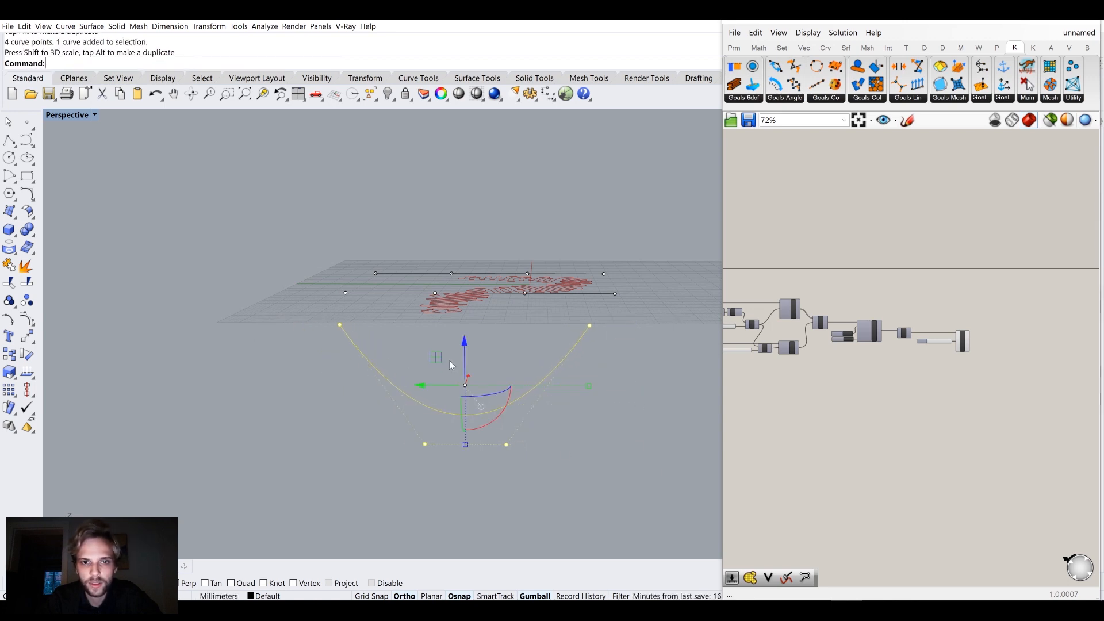
drag(378, 440, 617, 454)
right_drag(622, 439, 477, 315)
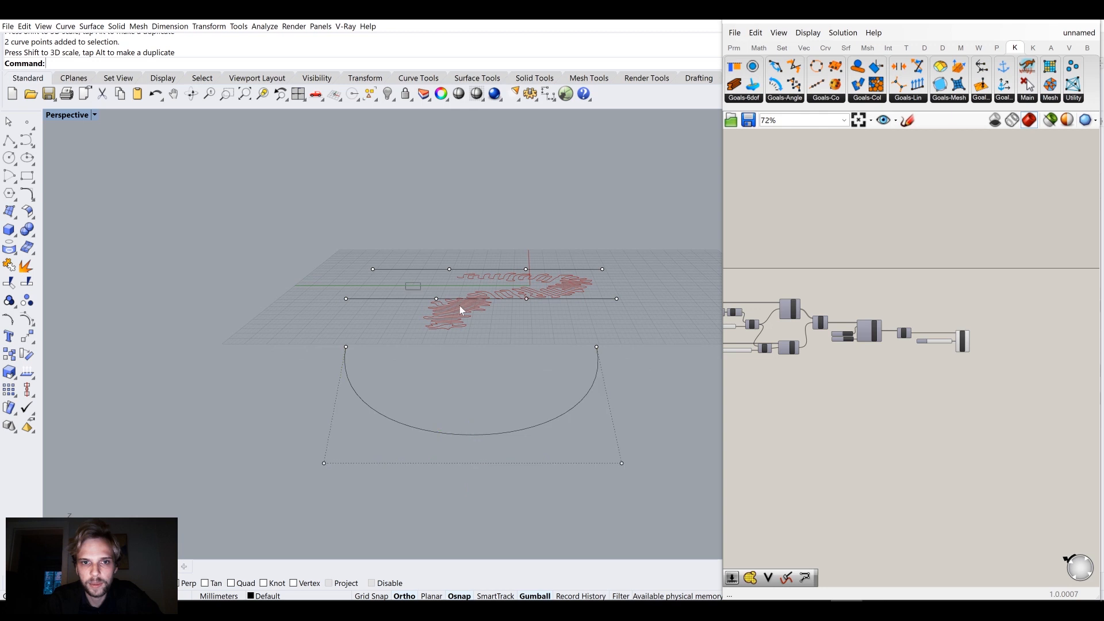
Lower the middle line's two inner control points and raise its end points above the grid
drag(542, 326, 542, 326)
drag(483, 257, 492, 347)
right_drag(618, 403, 539, 358)
drag(415, 242, 492, 306)
drag(451, 245, 470, 186)
Spread the middle curve's two lower control points apart and scale the whole curve narrower along the green axis
key(Escape)
click(441, 208)
mouse_move(449, 219)
right_down()
mouse_move(387, 222)
mouse_move(467, 216)
right_up()
right_drag(476, 357, 461, 347)
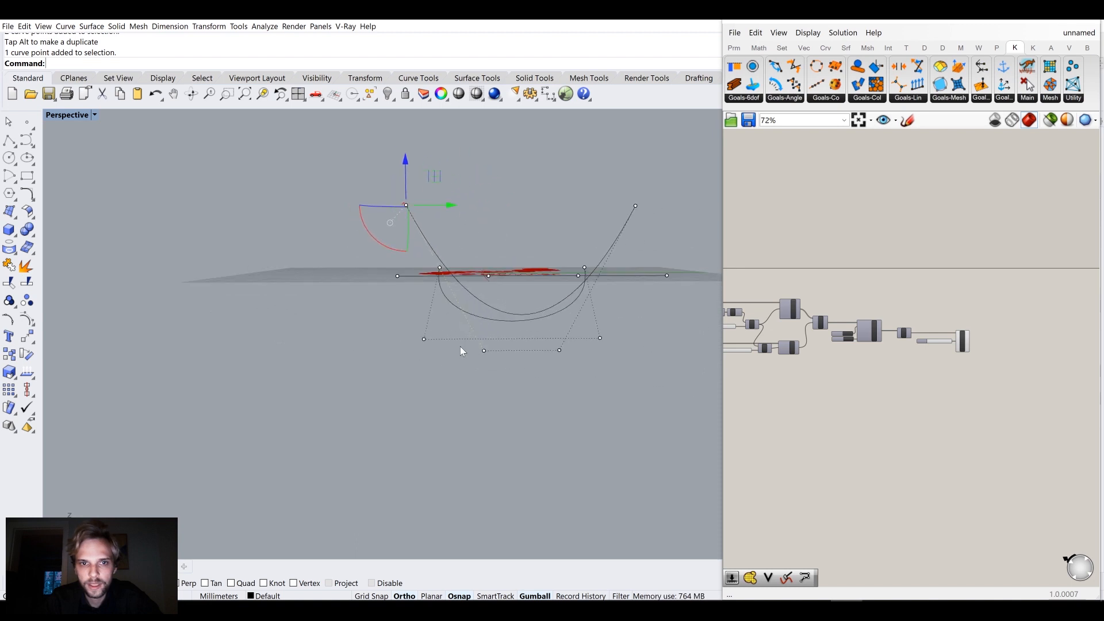
drag(580, 373, 580, 373)
drag(482, 353, 388, 377)
right_drag(388, 381, 454, 335)
drag(295, 331, 621, 446)
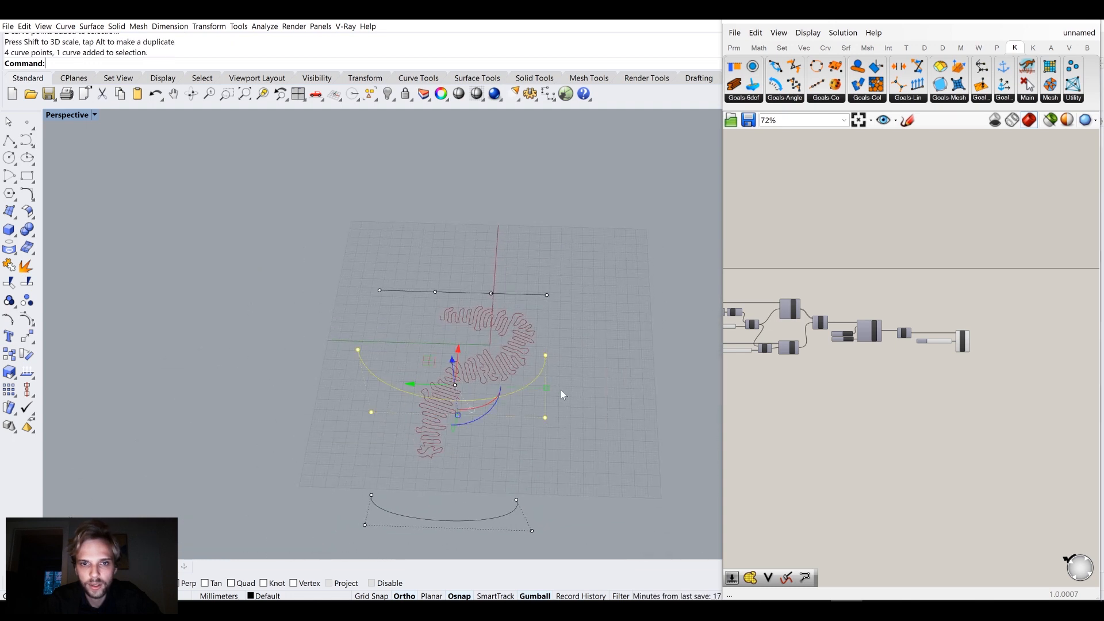
drag(542, 390, 525, 395)
click(576, 418)
Pull the two inner control points of the remaining straight line down into a deep U shape
right_drag(587, 388, 593, 360)
drag(505, 316, 505, 315)
right_drag(504, 316, 487, 294)
drag(467, 297, 572, 391)
right_drag(572, 391, 528, 391)
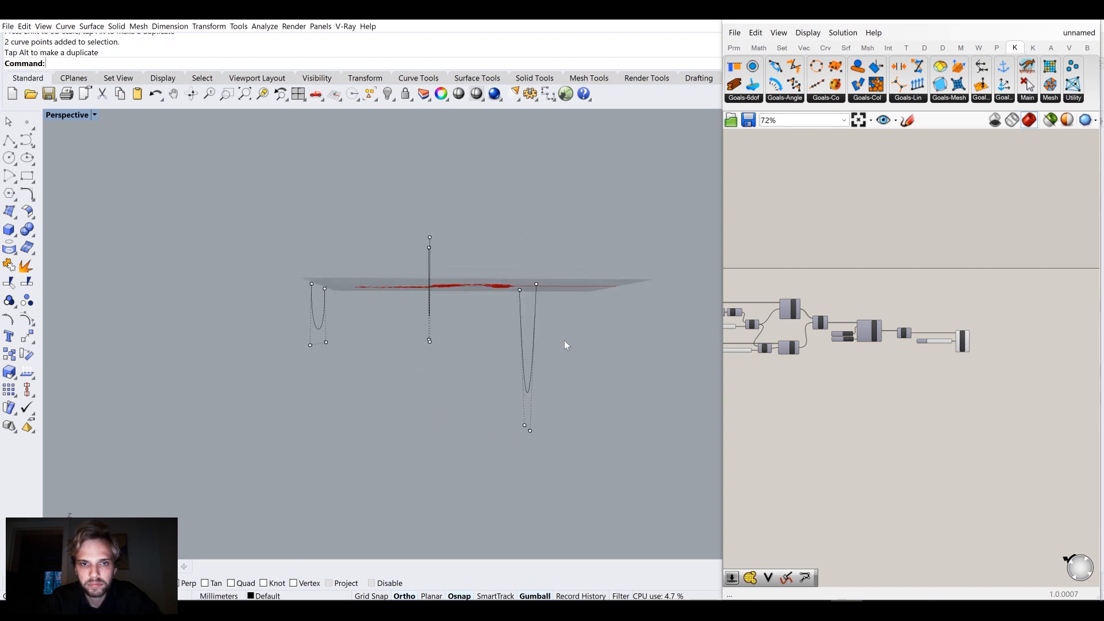
Raise the deep U curve along the blue axis and tilt it about the green axis
drag(505, 271, 587, 411)
click(555, 372)
click(532, 341)
drag(525, 296, 521, 233)
right_drag(555, 311, 561, 333)
drag(489, 301, 512, 311)
Raise the small U curve at the opposite end and rotate it slightly about the green axis
click(430, 386)
mouse_move(430, 386)
right_down()
mouse_move(428, 360)
mouse_move(420, 376)
right_up()
click(313, 328)
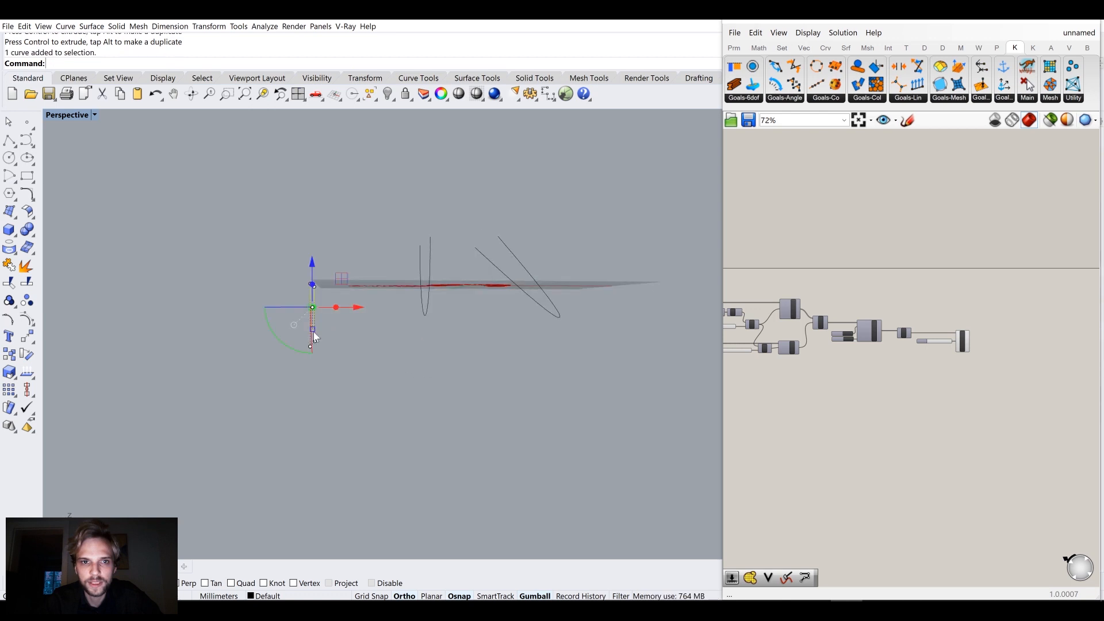
drag(313, 281, 313, 259)
drag(290, 327, 272, 317)
click(414, 368)
mouse_move(420, 369)
right_down()
mouse_move(478, 377)
mouse_move(442, 408)
mouse_move(402, 371)
mouse_move(434, 377)
right_up()
Loft the three U-shaped curves into a surface
drag(480, 290, 269, 265)
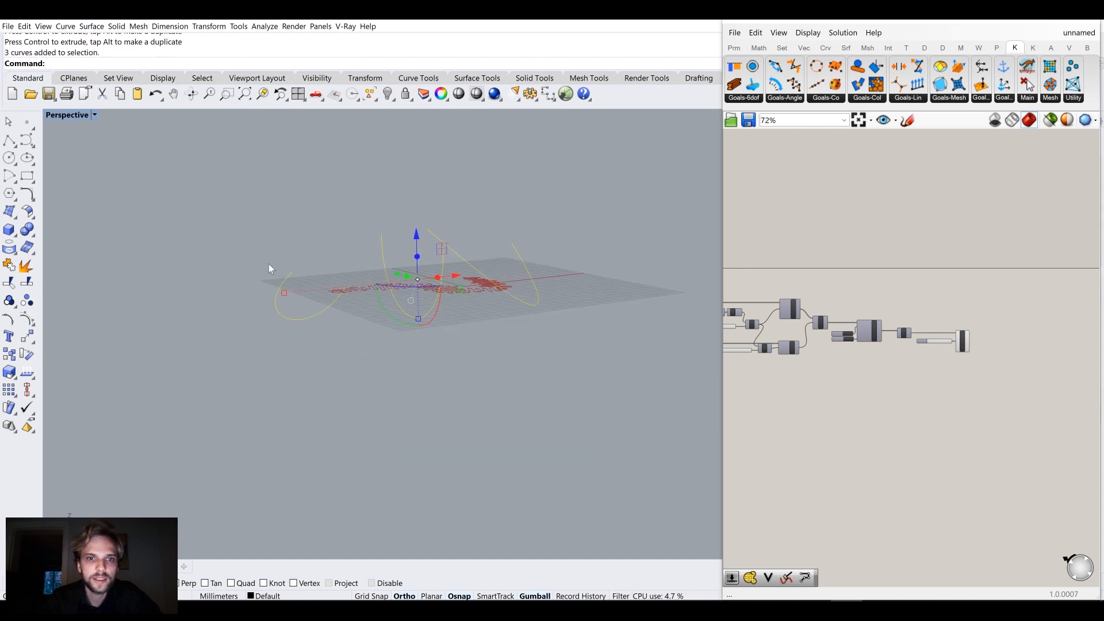
right_drag(269, 265, 332, 306)
text(loft)
key(Return)
key(Return)
Set the Perspective viewport to Shaded display and view the loft from several sides
click(78, 116)
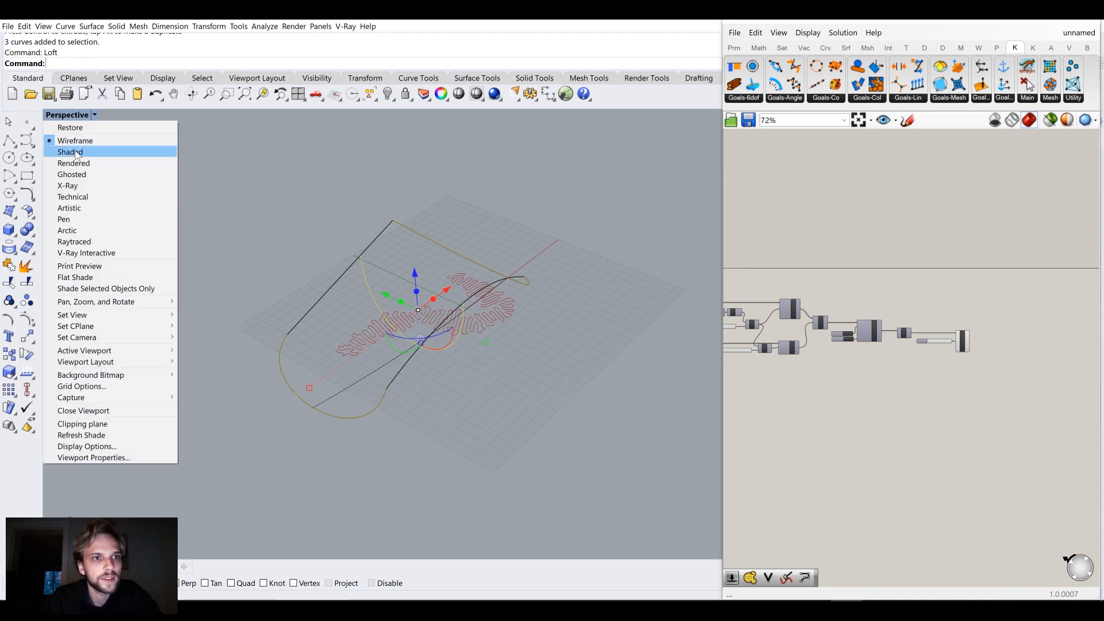
click(75, 152)
right_drag(241, 232, 354, 331)
right_drag(346, 368, 154, 273)
Undo the loft and try tilting the small U curve strongly about the green axis
key(ctrl+z)
click(154, 244)
drag(134, 278, 208, 279)
click(347, 366)
right_drag(347, 366, 357, 344)
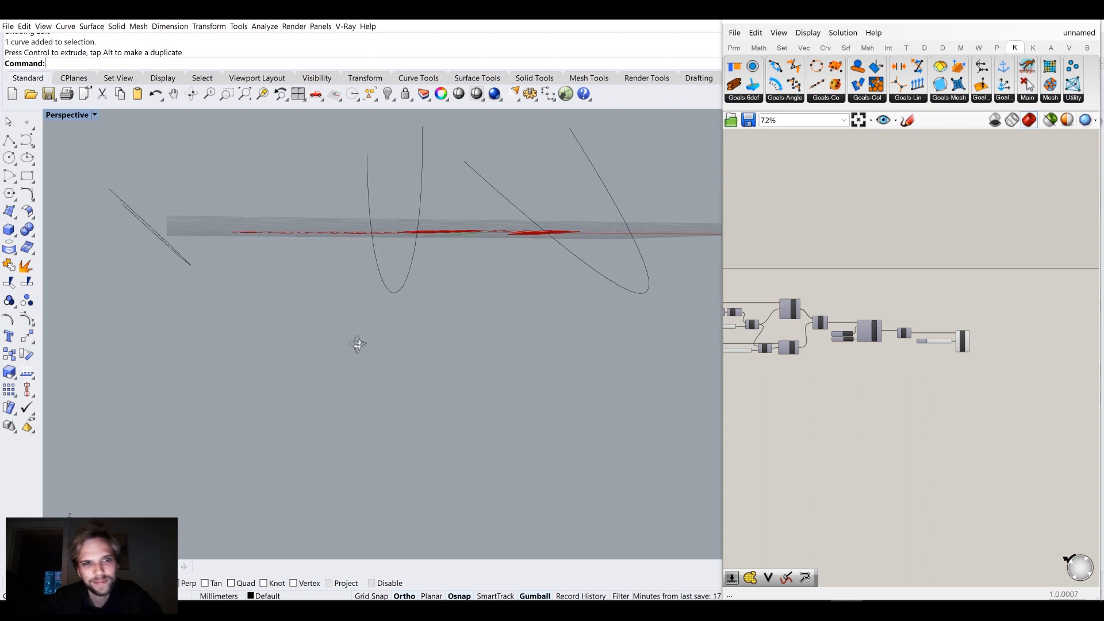
Undo the last two rotations of the small U curve
key(ctrl+z)
key(ctrl+z)
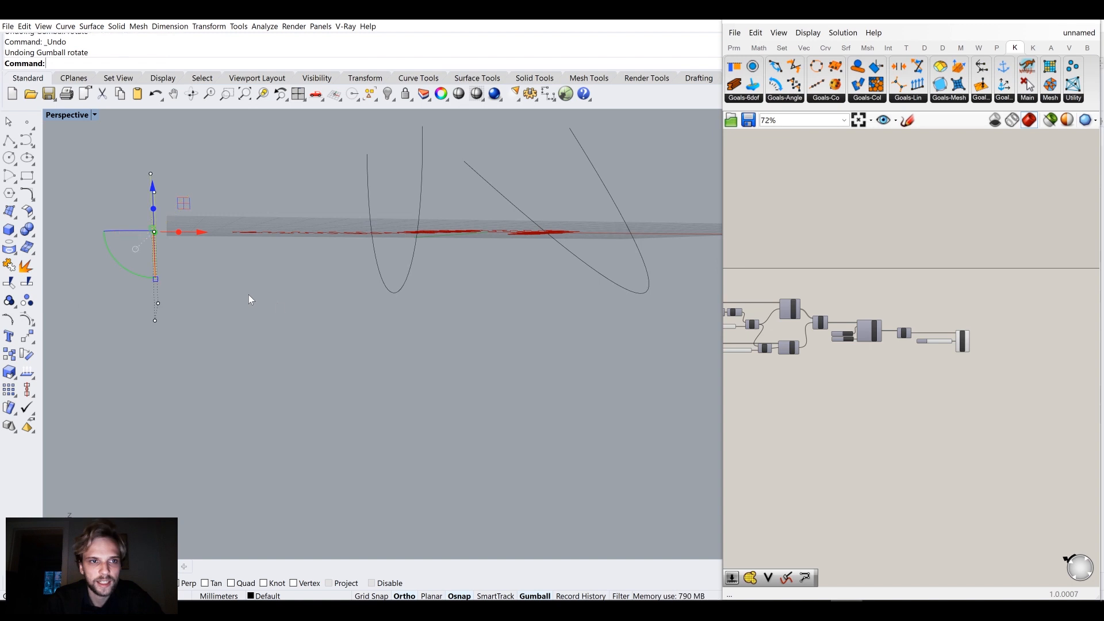
right_drag(328, 300, 322, 312)
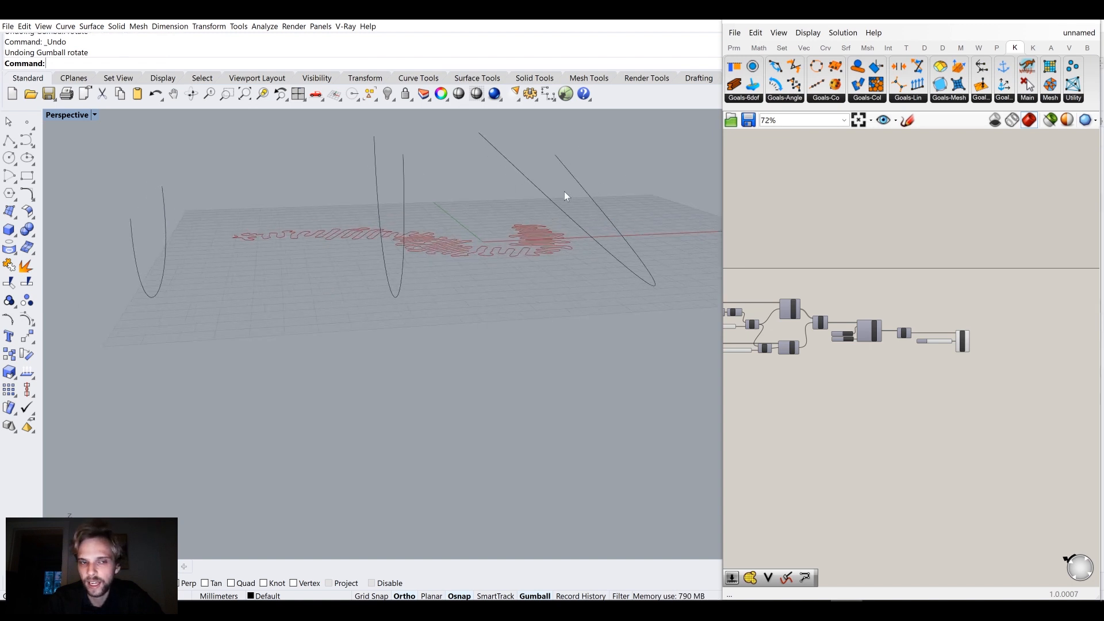
Move the small U curve along the red axis closer to the middle curve
click(139, 270)
drag(202, 247, 291, 251)
right_drag(578, 200, 585, 200)
right_drag(490, 251, 480, 287)
Rebuild the middle curve with a point count of 4 and degree 3, previewing the result
click(409, 259)
key(Return)
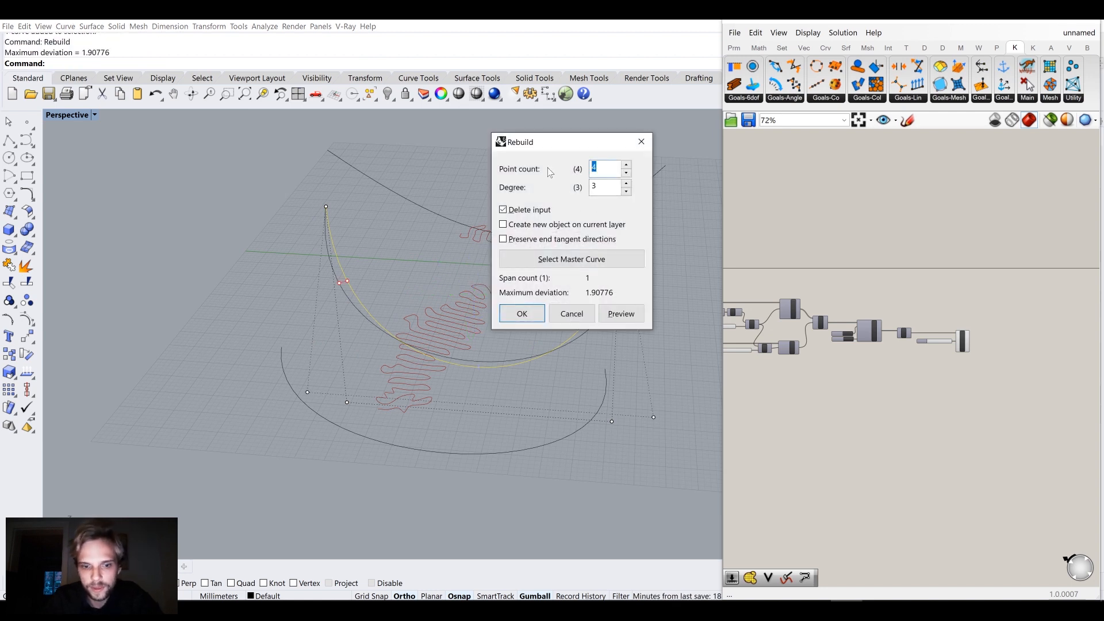
click(620, 315)
click(521, 313)
Reshape the middle curve by moving its control points up and down along the blue axis
right_drag(509, 336, 500, 355)
drag(295, 254, 639, 311)
drag(484, 236, 499, 349)
right_drag(384, 383, 395, 323)
drag(583, 351, 508, 347)
drag(491, 294, 493, 254)
Loft the three reshaped curves into a surface and delete the input curves
right_drag(518, 284, 566, 362)
drag(420, 236, 402, 230)
key(Return)
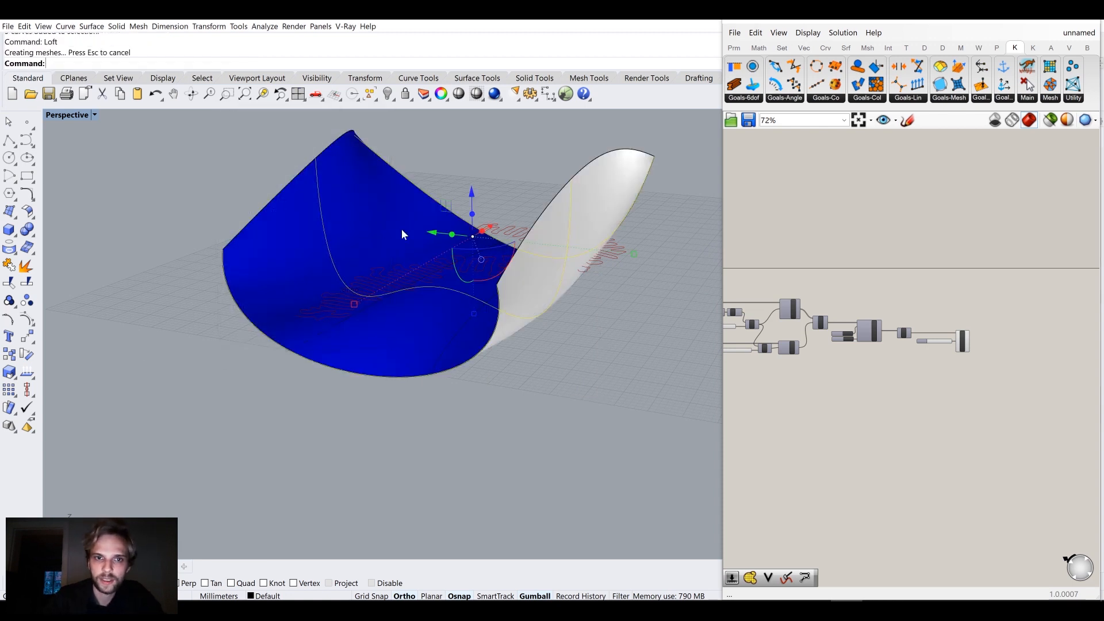
key(Delete)
Flip the normal direction of the lofted surface
click(413, 253)
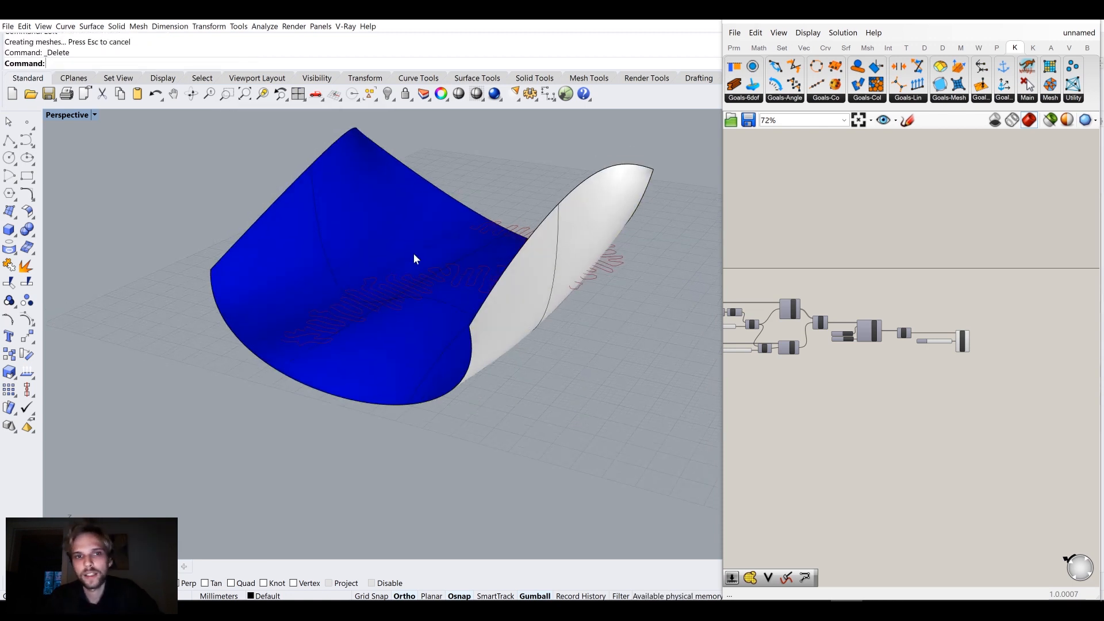
text(flip)
key(Return)
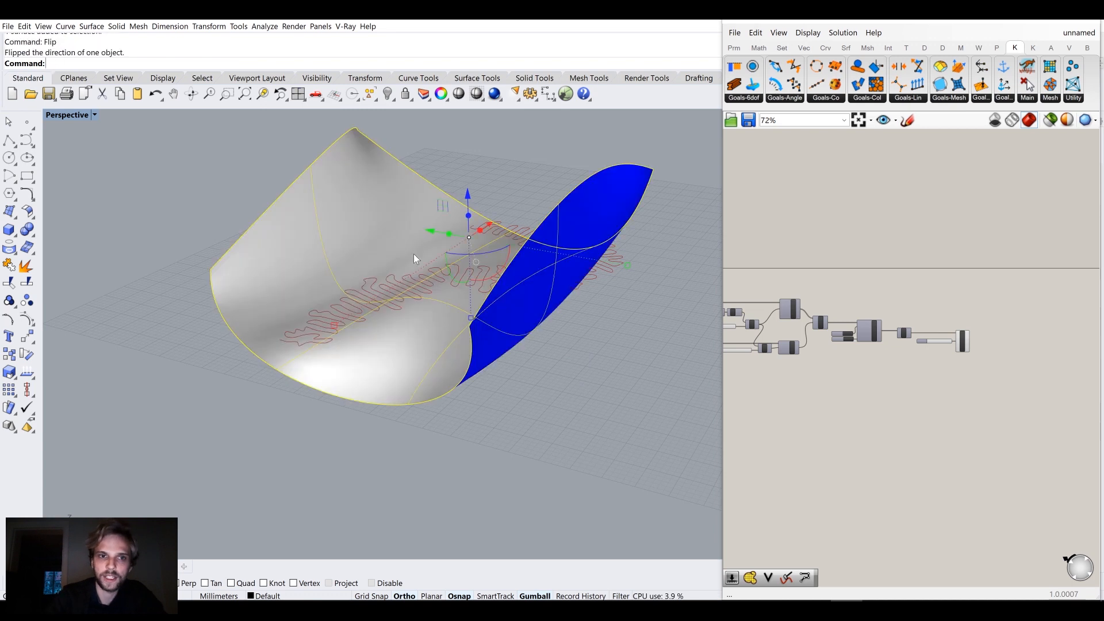
right_drag(412, 253, 389, 253)
Move the lofted surface down slightly along the blue axis
click(389, 254)
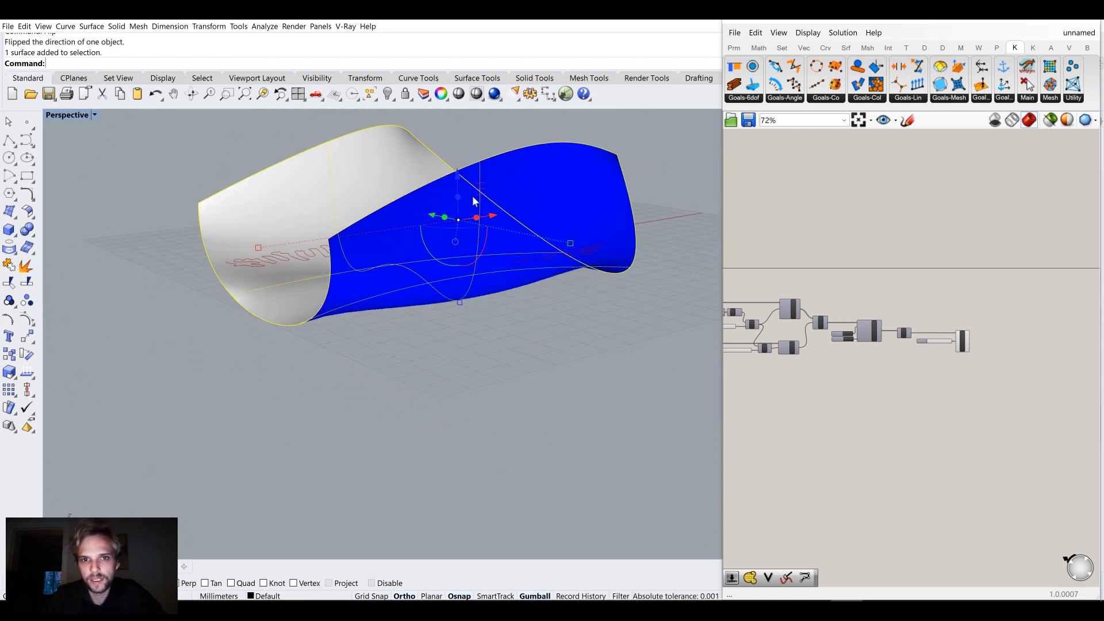
drag(457, 172, 460, 201)
click(603, 358)
right_drag(560, 348, 549, 299)
Turn the lofted surface upside down about the red axis and lower it beneath the grown curve
click(516, 280)
right_drag(450, 294, 502, 283)
drag(540, 270, 435, 202)
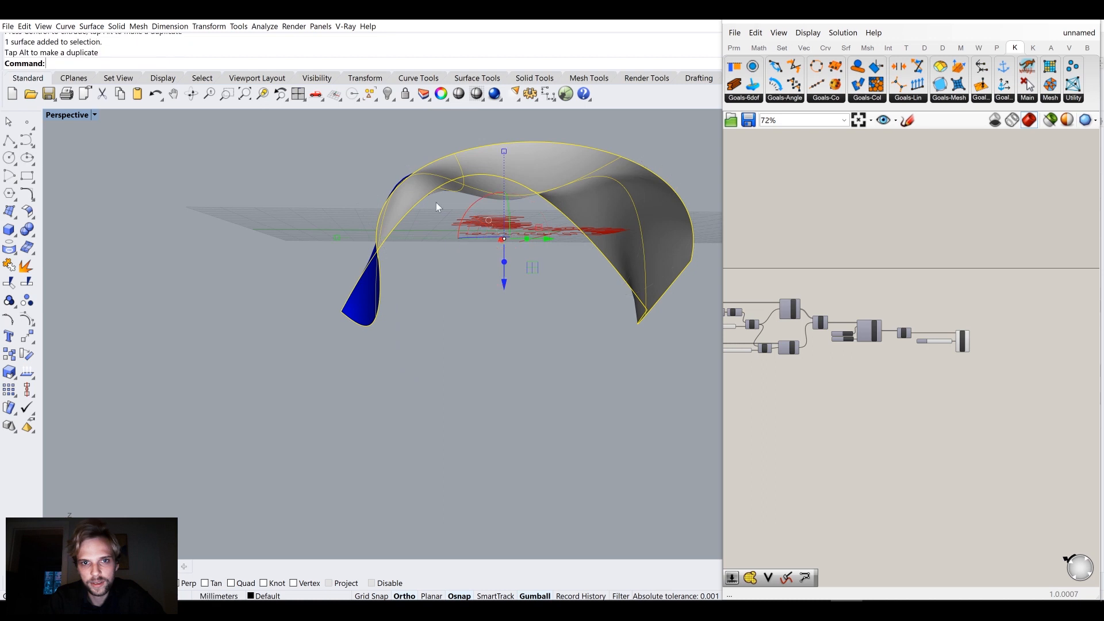
right_drag(506, 284, 464, 345)
Flip the overturned surface's normals so its front faces upward
text(flip)
key(Return)
key(Escape)
click(465, 346)
right_drag(692, 357, 540, 404)
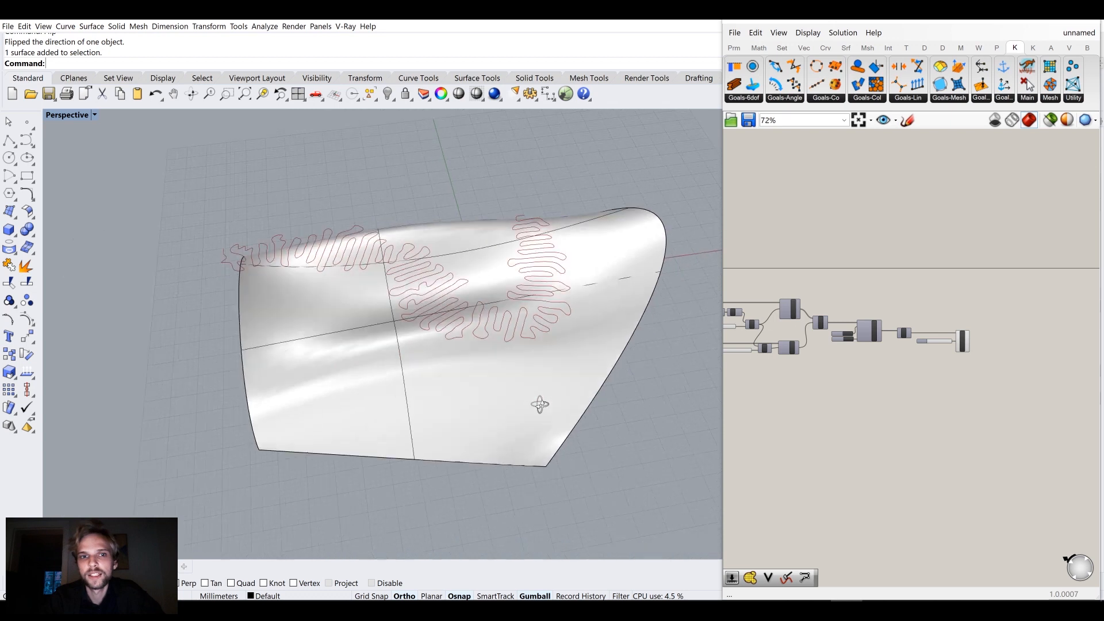
Show the hidden source curve again with ShowSelected and select it above the surface
text(ShowSelected)
key(Return)
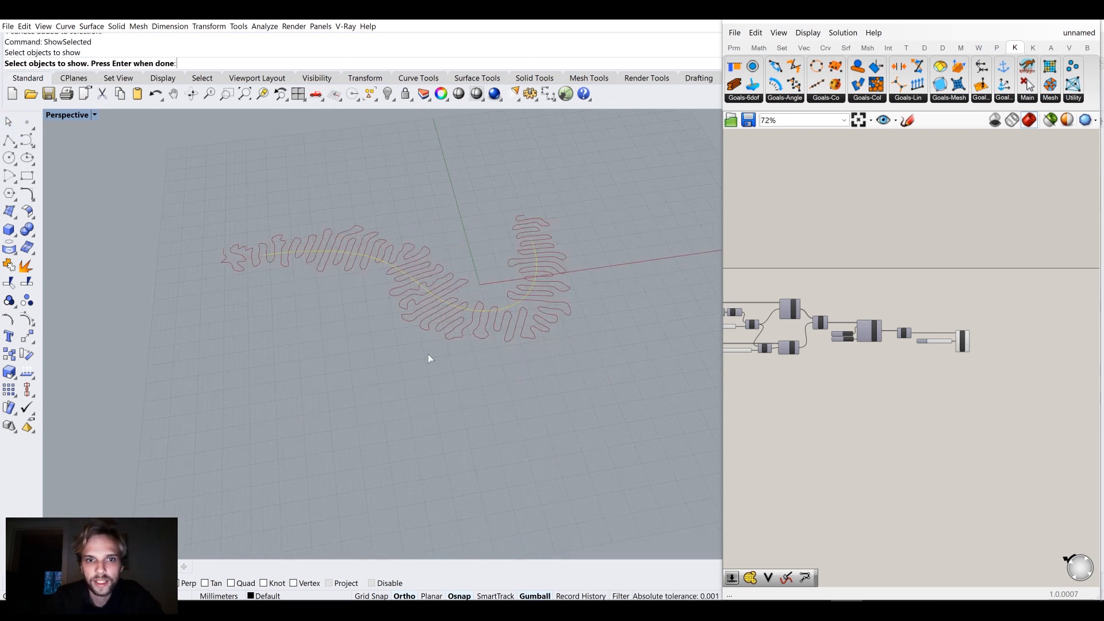
key(Return)
right_drag(428, 354, 348, 376)
click(385, 332)
click(411, 359)
key(Escape)
right_drag(338, 270, 345, 252)
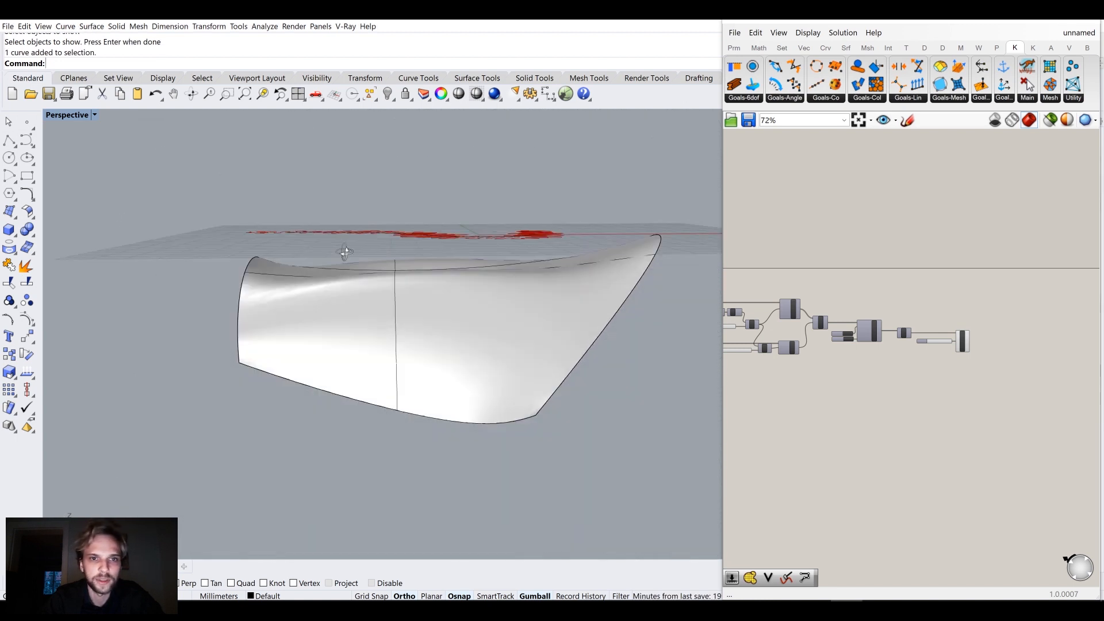
click(399, 230)
Select the whole Grasshopper definition and shift it right on the canvas to free space at its start
scroll(856, 311, down, 4)
right_drag(750, 382, 856, 334)
scroll(854, 256, up, 5)
scroll(876, 262, up, 3)
drag(876, 264, 831, 254)
click(853, 223)
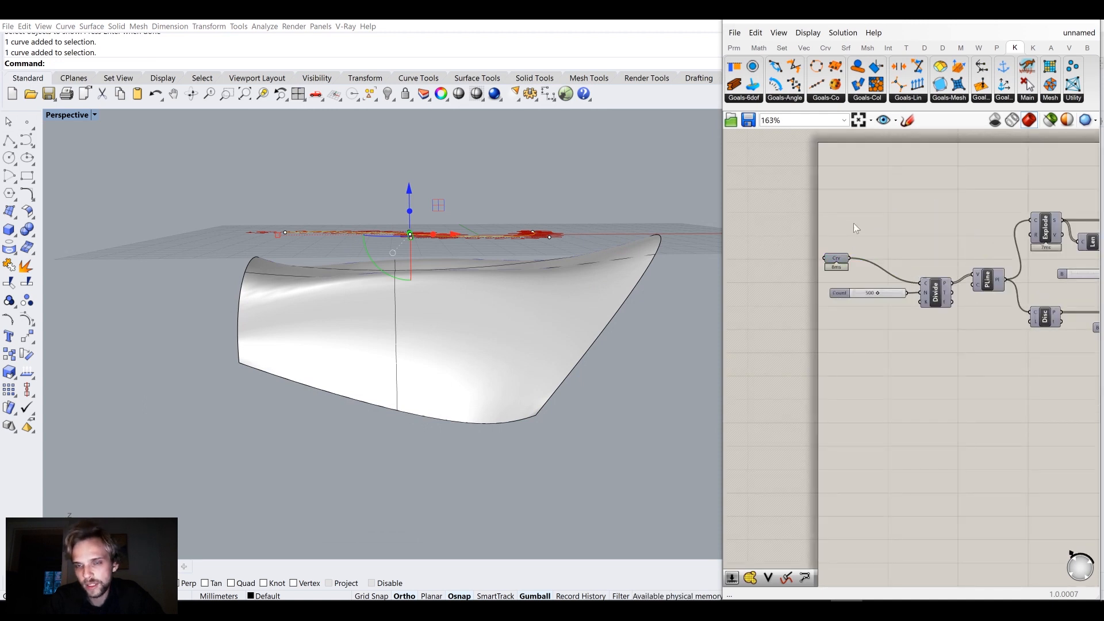
scroll(896, 316, down, 3)
scroll(887, 343, down, 3)
key(ctrl+a)
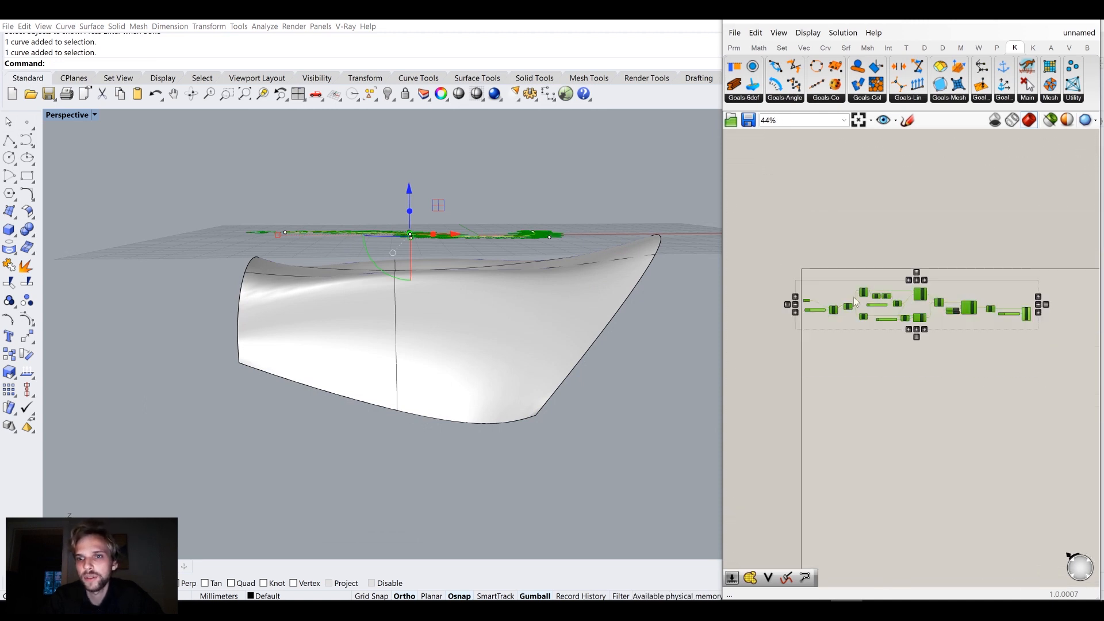
click(960, 277)
key(ctrl+a)
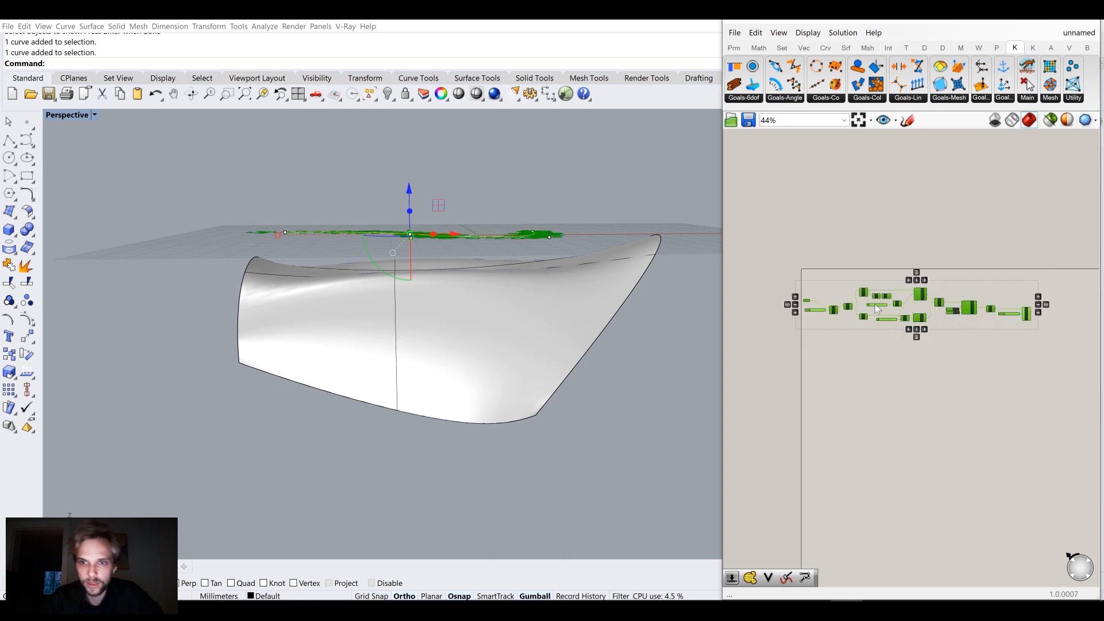
drag(925, 296, 989, 295)
click(898, 291)
Select the lofted surface in the viewport and add a Surface parameter to the canvas beneath the start of the definition
scroll(898, 330, up, 3)
right_drag(643, 368, 503, 318)
click(608, 433)
click(502, 319)
scroll(871, 368, up, 3)
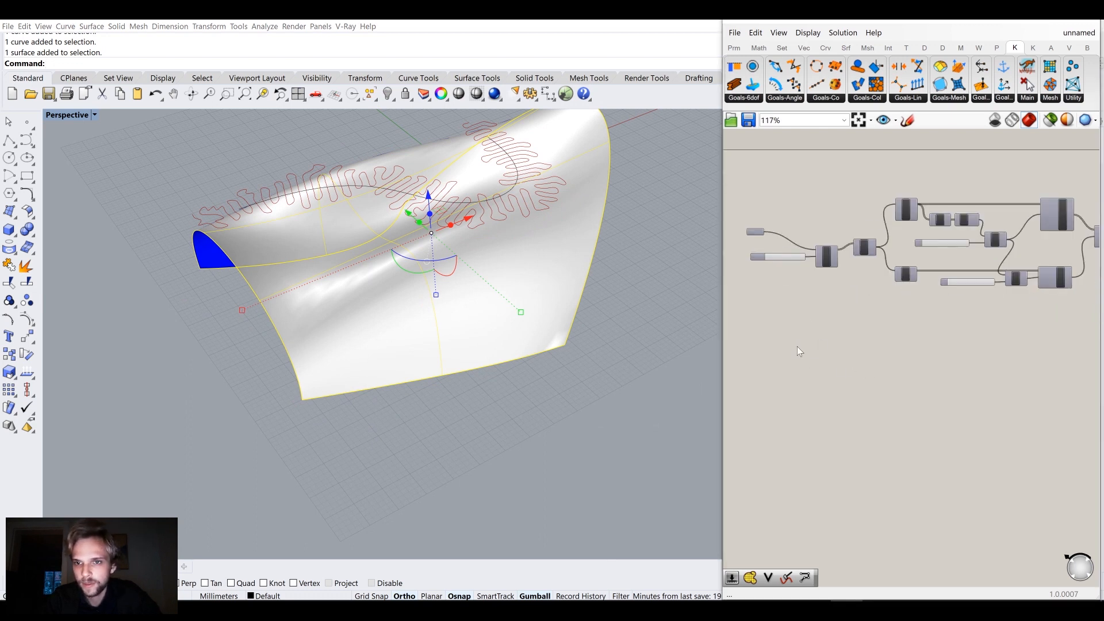
double_click(802, 322)
text(brep)
key(BackSpace)
key(BackSpace)
key(BackSpace)
key(BackSpace)
text(srf)
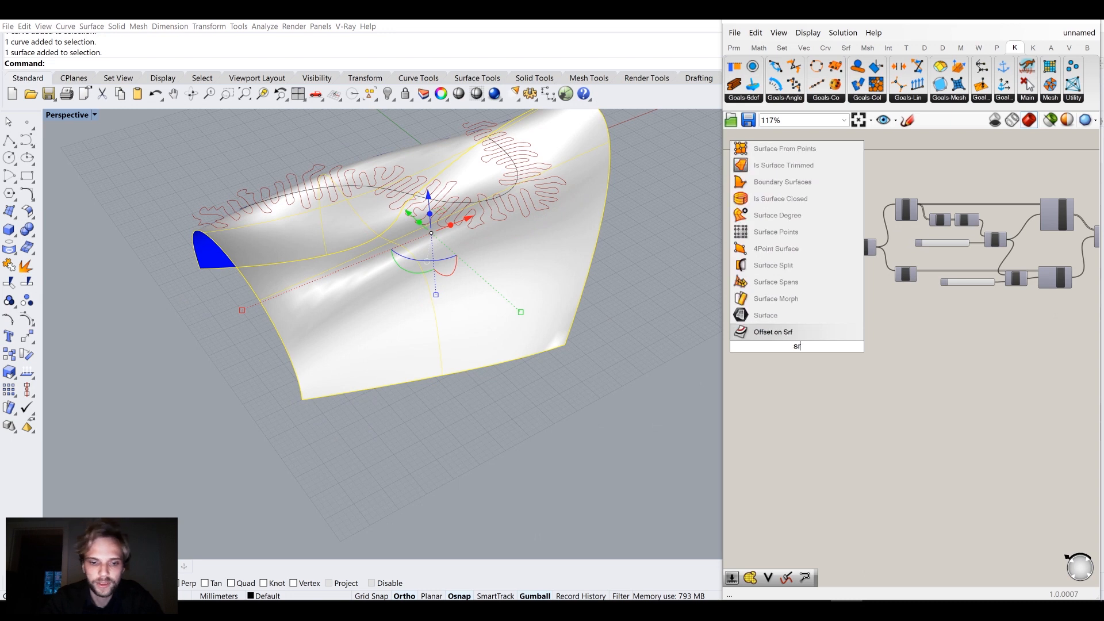
click(780, 321)
Reference the lofted surface in the Surface parameter and hide the original surface in Rhino
scroll(805, 344, up, 7)
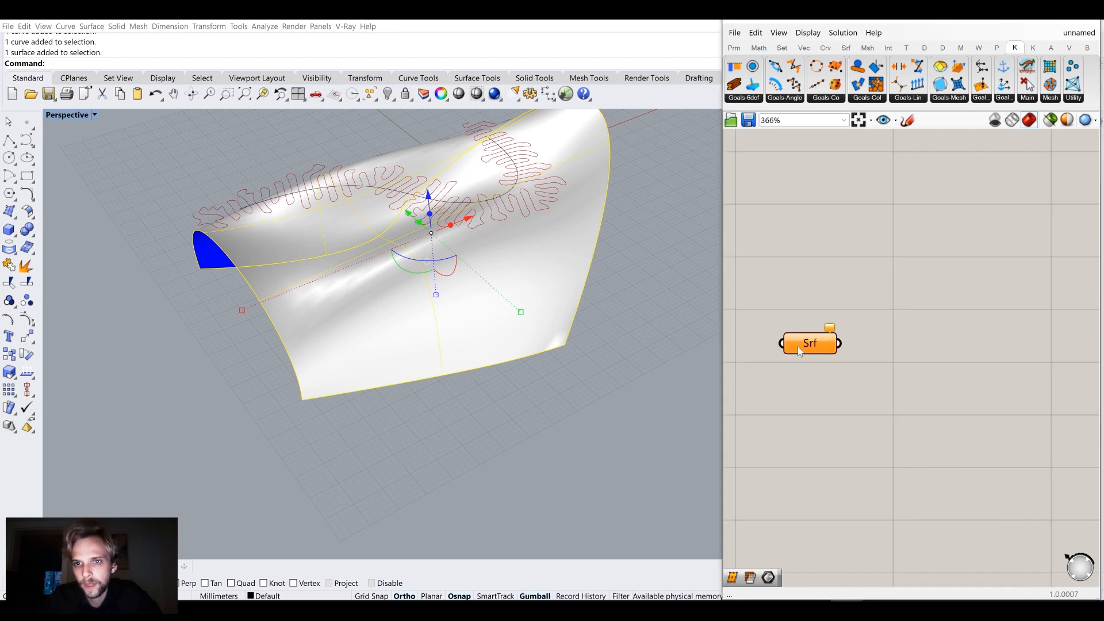
right_click(799, 346)
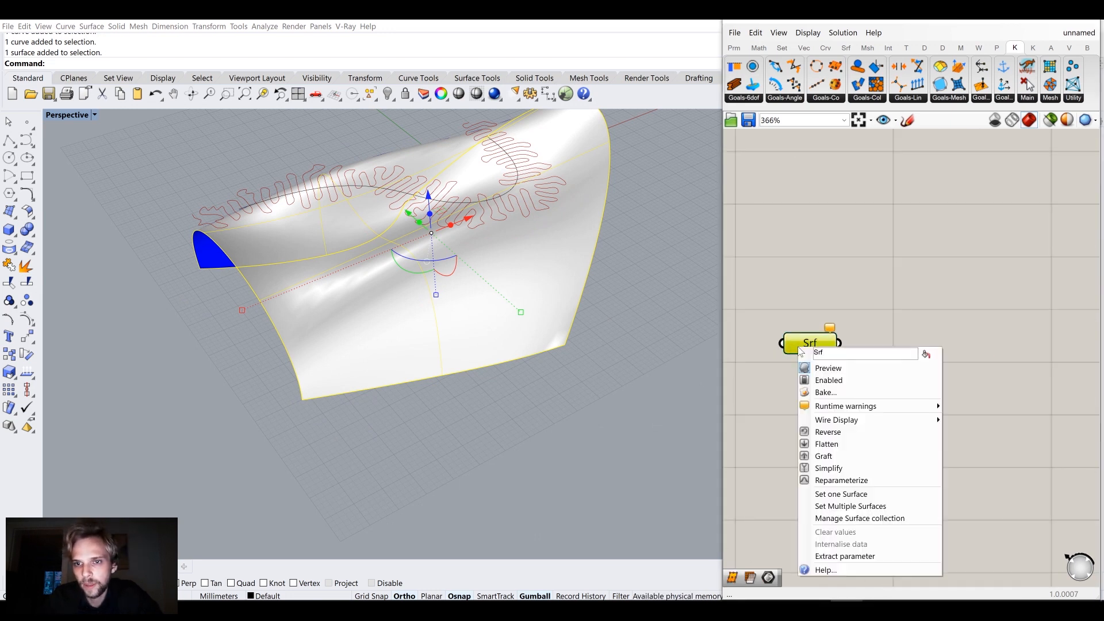
click(860, 494)
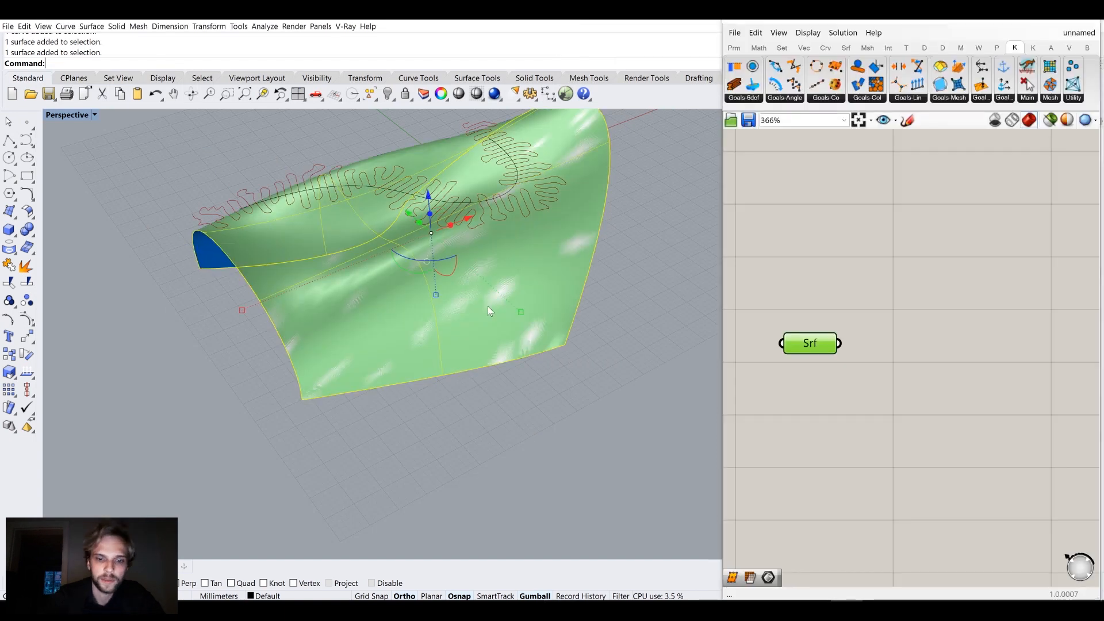
text(Hide)
key(Return)
right_drag(487, 306, 477, 339)
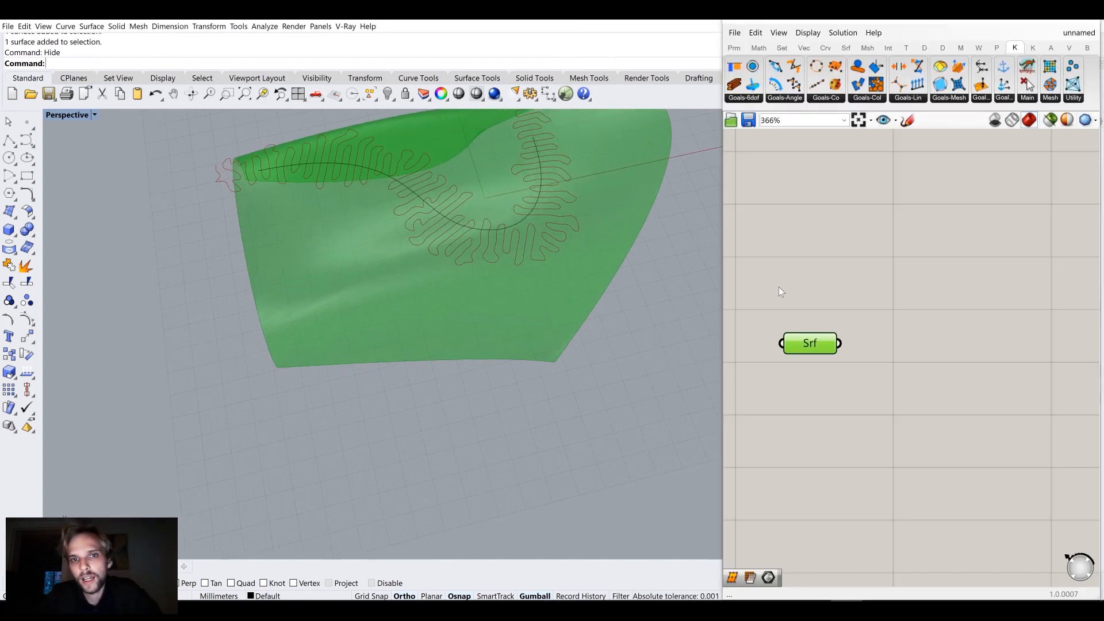
Move the Curve parameter away from Divide and place the Surface parameter roughly beneath it
right_drag(888, 311, 882, 391)
scroll(883, 391, down, 5)
scroll(794, 266, up, 2)
drag(808, 274, 775, 274)
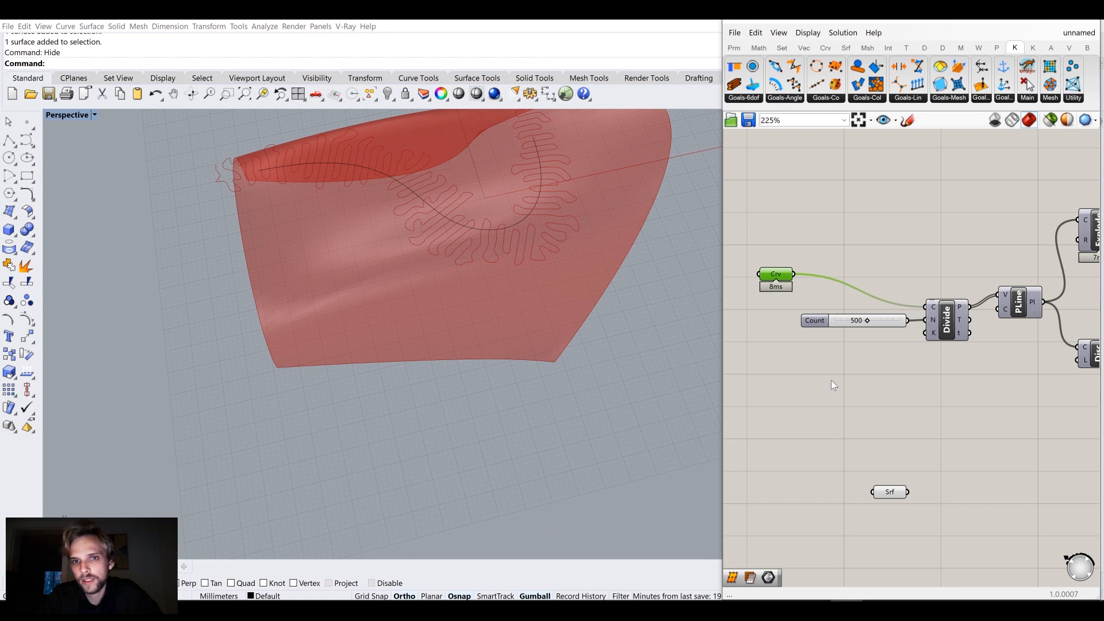
right_drag(832, 385, 916, 326)
drag(973, 432, 886, 434)
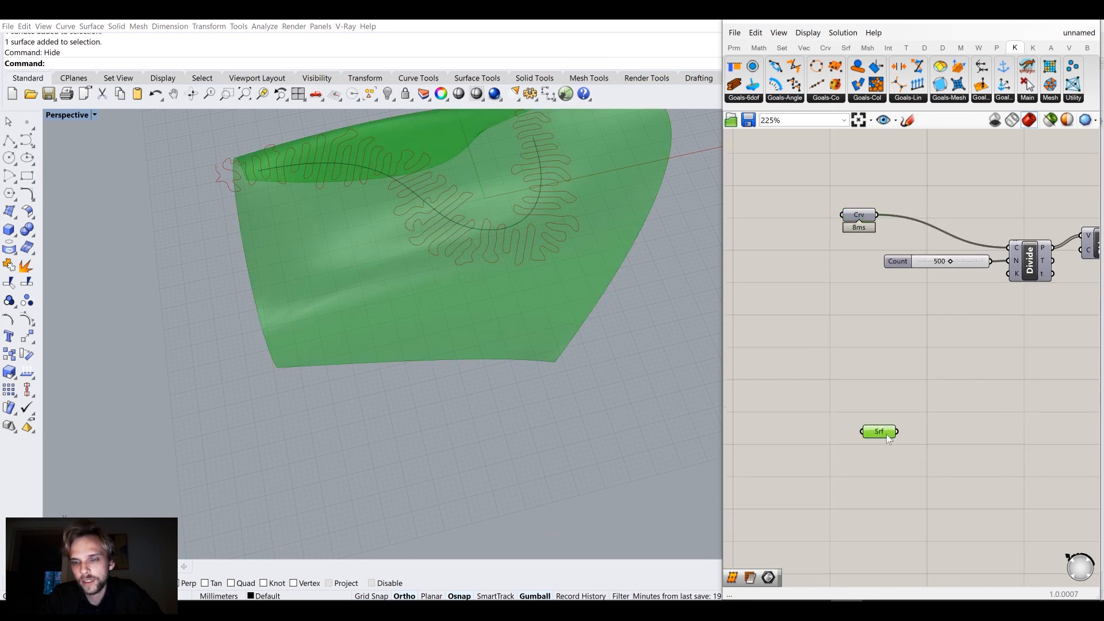
click(885, 353)
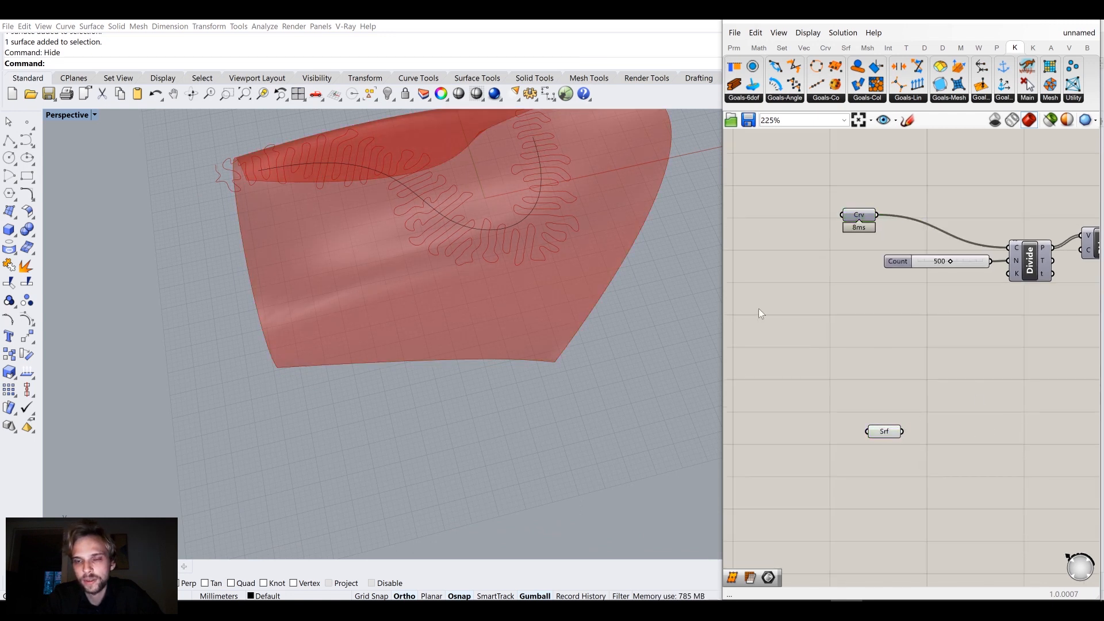
right_drag(375, 256, 328, 149)
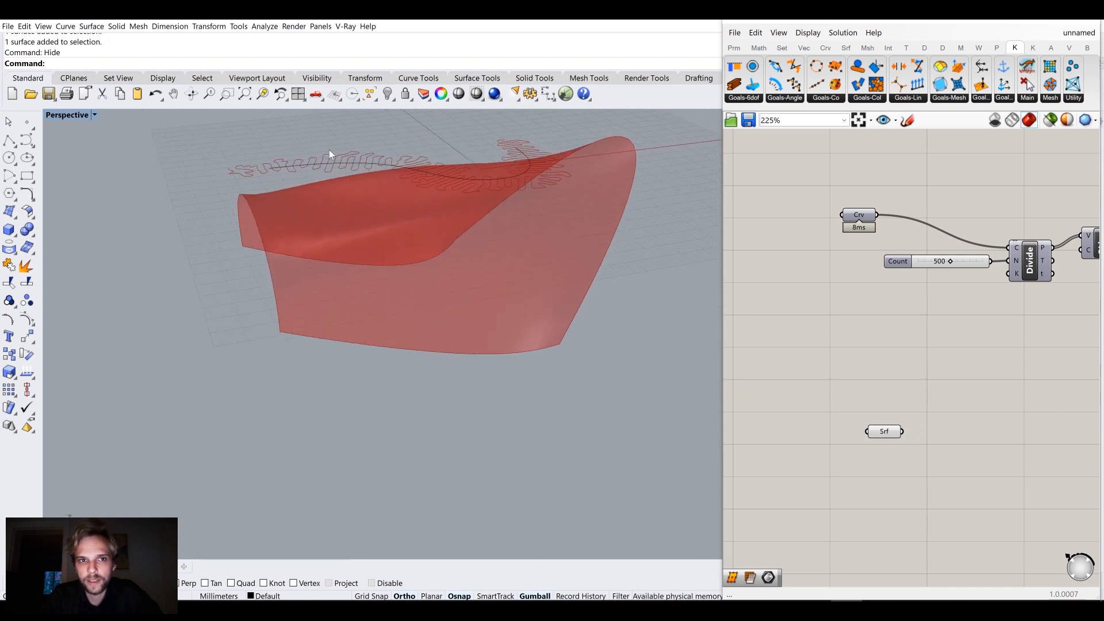
right_drag(530, 159, 494, 165)
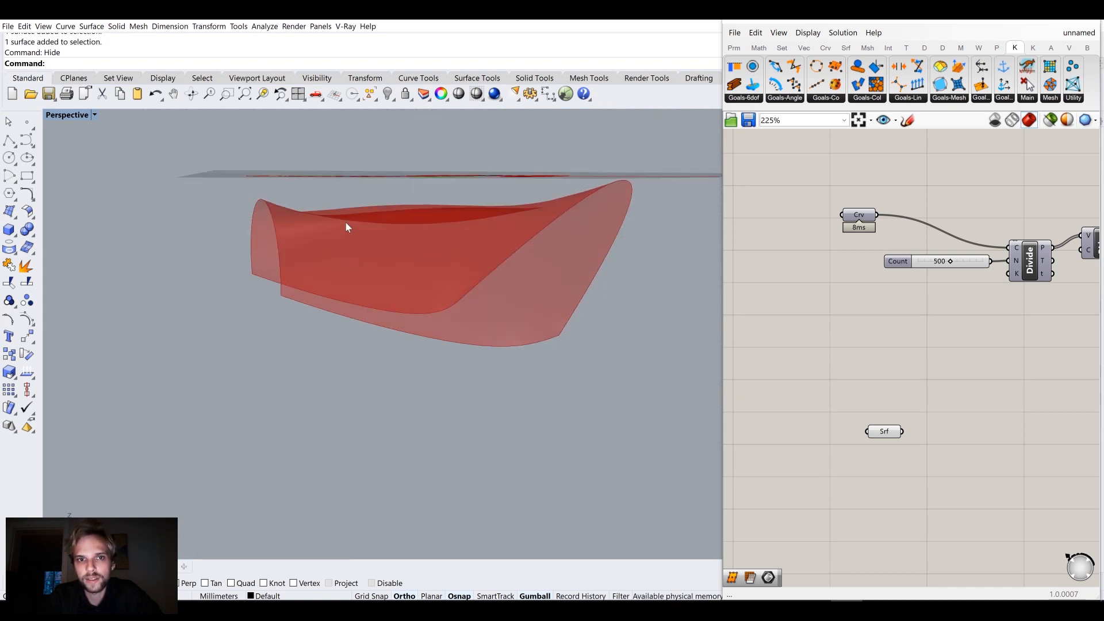
right_drag(890, 324, 874, 348)
double_click(863, 352)
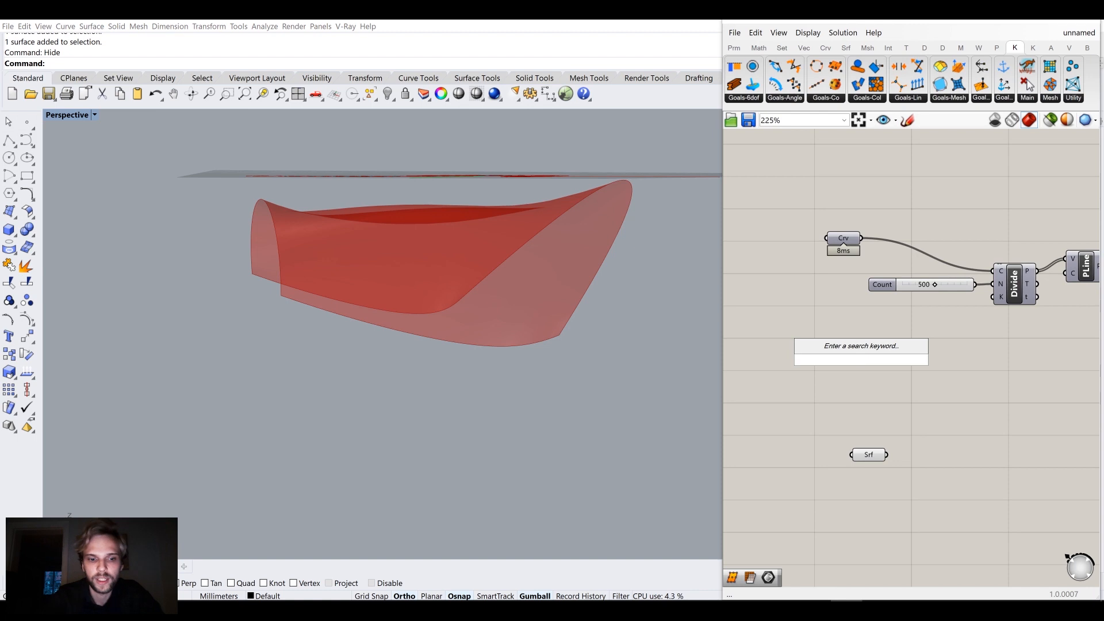
text(crv)
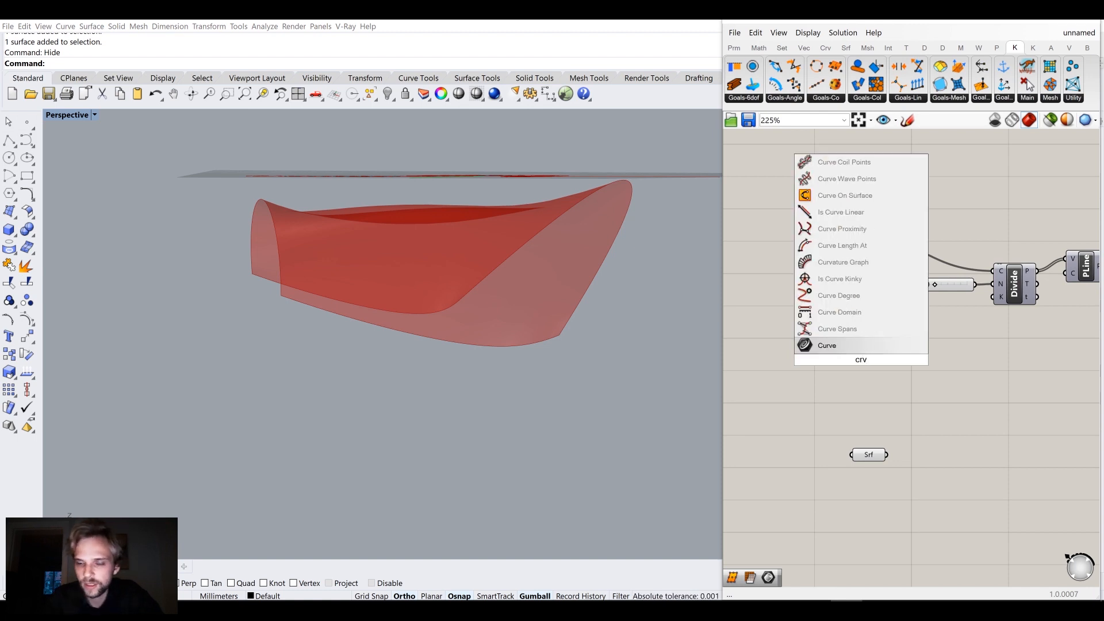
key(Return)
Toggle the Curve parameter's preview and shift the parameter further from Divide
click(837, 241)
middle_click(837, 241)
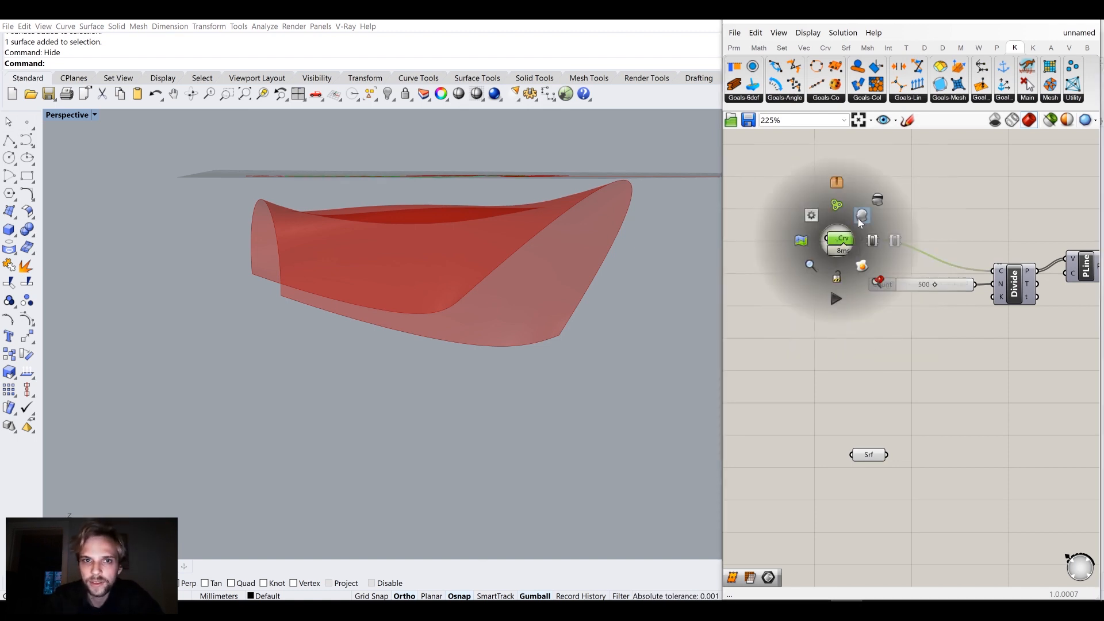
drag(837, 241, 771, 248)
Add a curve-onto-Brep Project component and feed it the Curve and Surface parameters, keeping its default direction
double_click(865, 368)
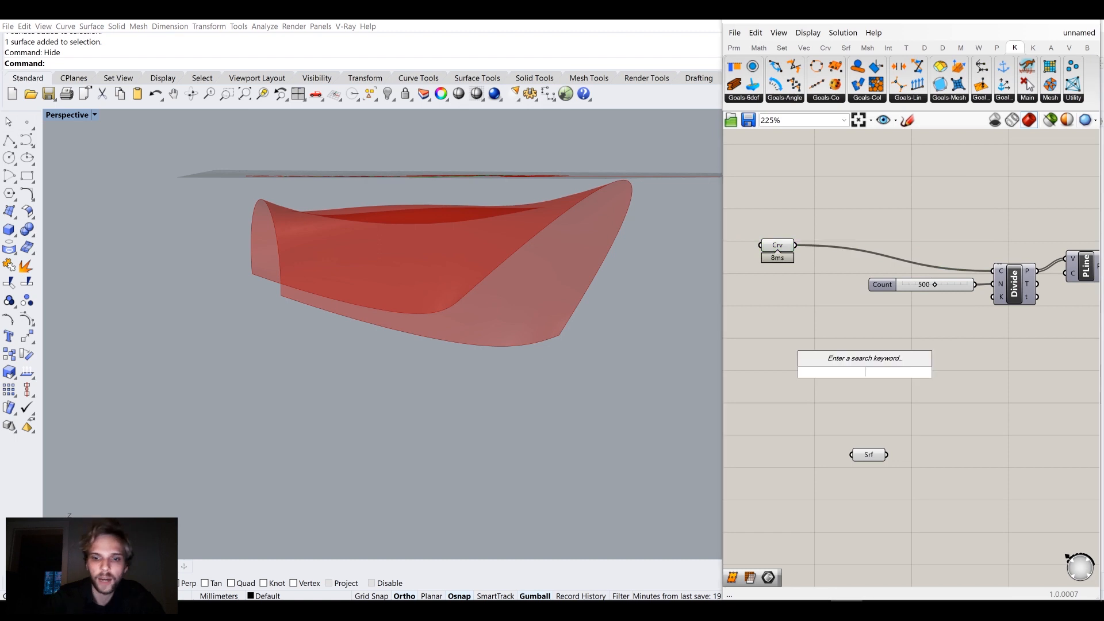
text(project)
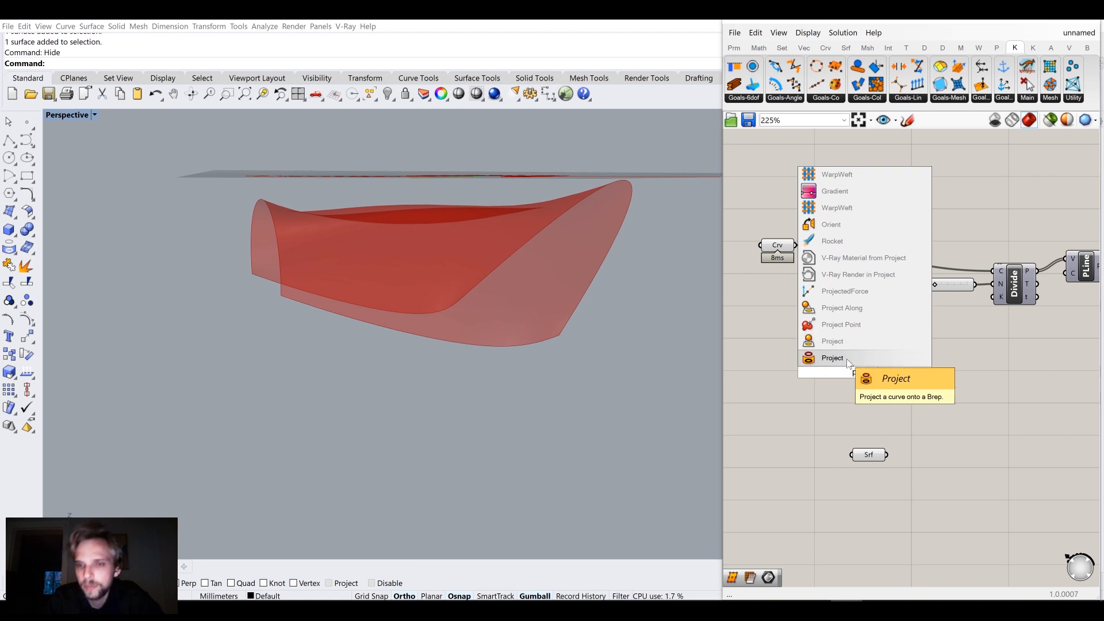
click(848, 362)
drag(849, 363, 812, 334)
drag(885, 456, 774, 420)
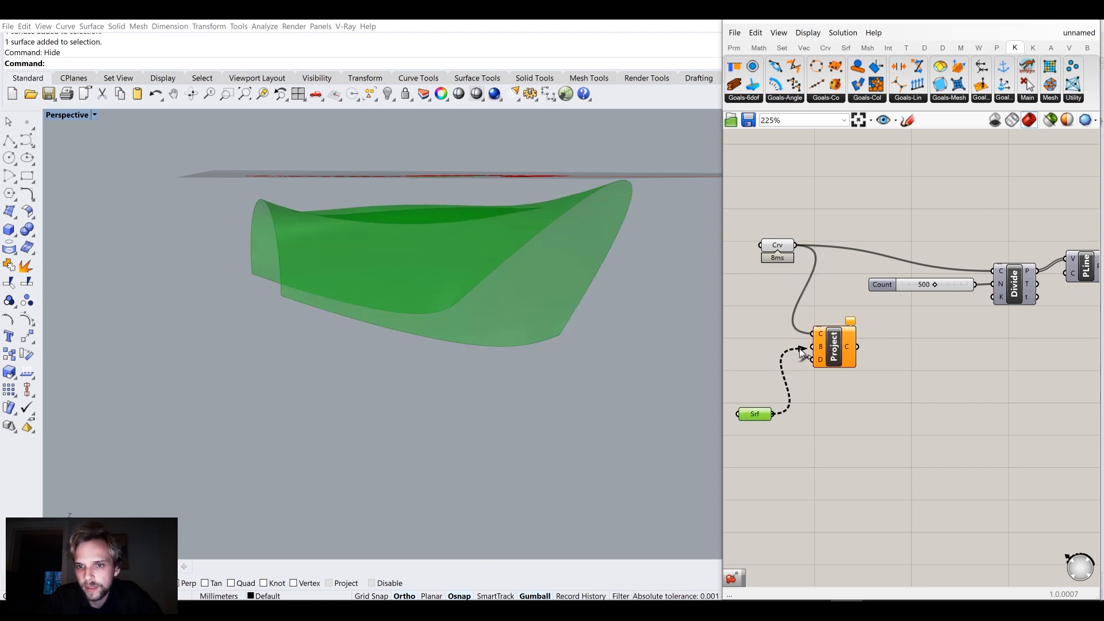
drag(803, 352, 812, 346)
mouse_move(820, 360)
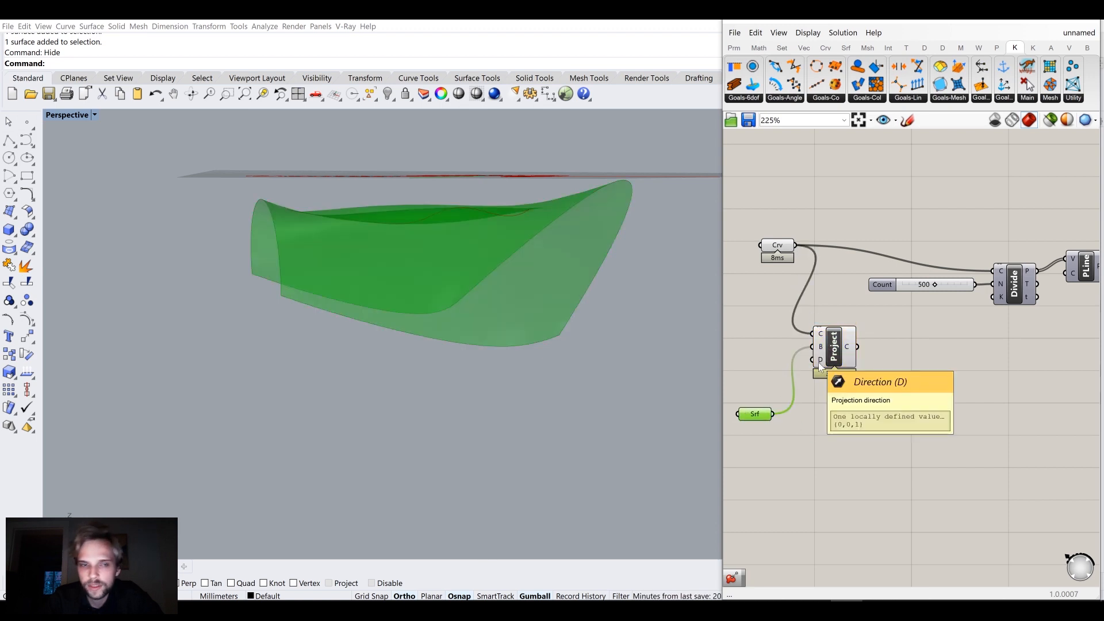
right_drag(552, 368, 474, 214)
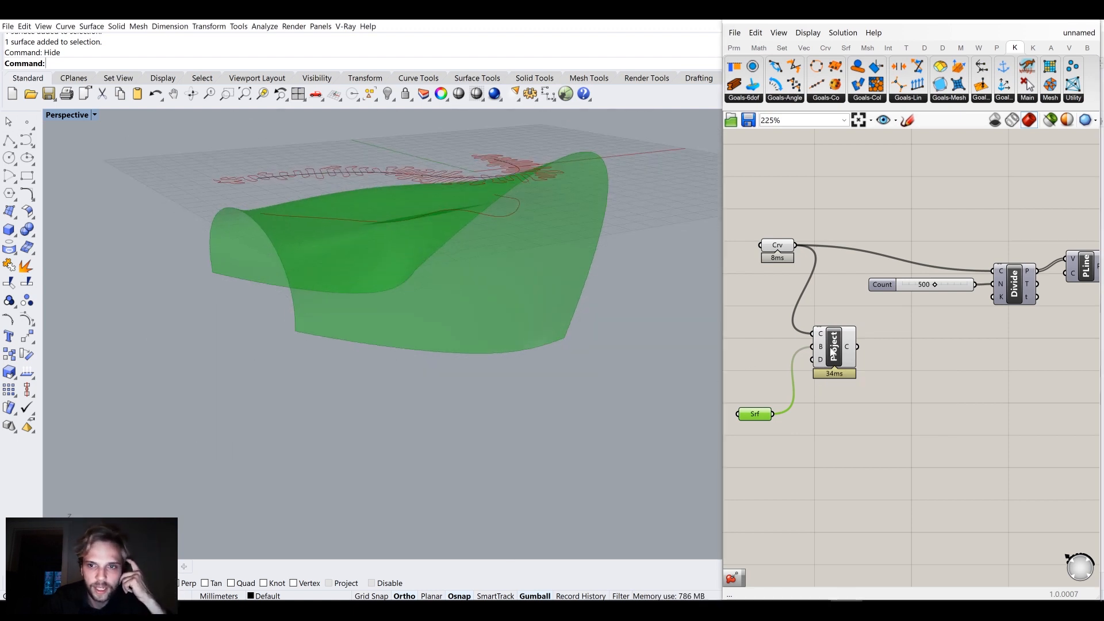
Place the Project component between the Curve parameter and Divide, and feed its projected curve into Divide's C input
right_drag(893, 349, 879, 391)
drag(826, 397, 830, 361)
click(765, 286)
drag(765, 288, 760, 287)
drag(839, 360, 851, 305)
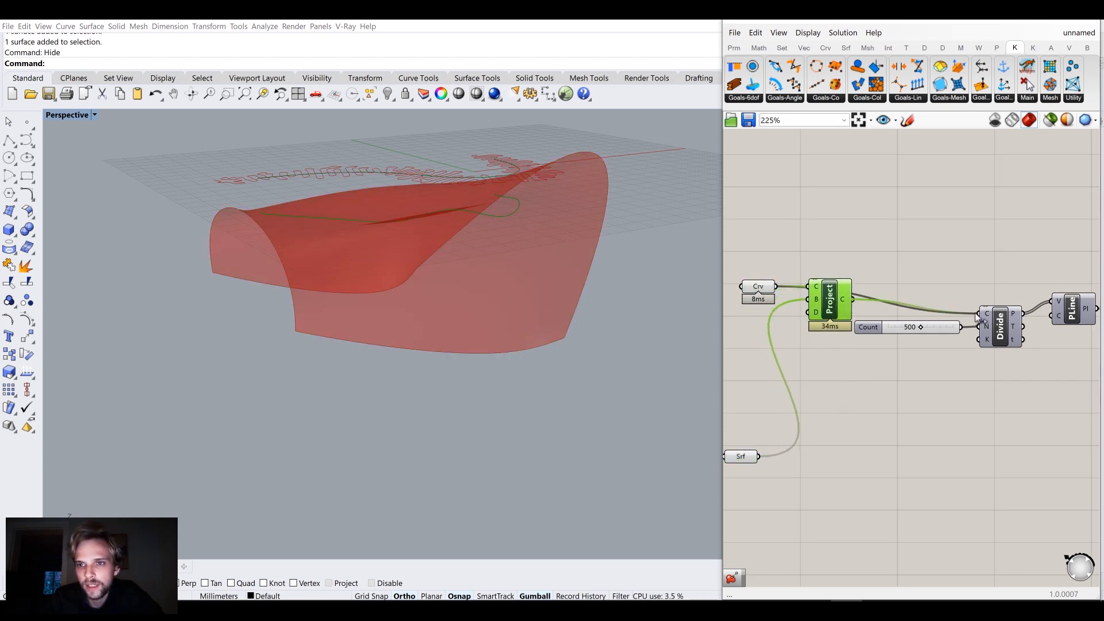
Hide the previews of the Curve parameter and the Project component
click(897, 412)
drag(857, 203, 754, 315)
middle_click(782, 316)
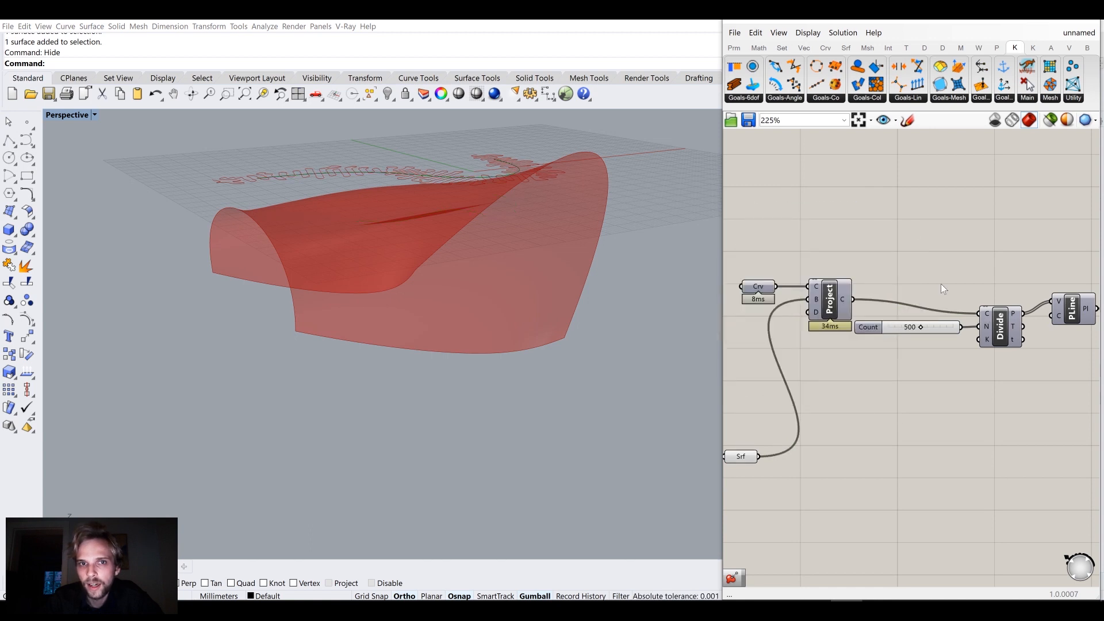
Reset the Kangaroo solver so it restarts from the projected curve
scroll(940, 284, down, 5)
scroll(938, 280, up, 6)
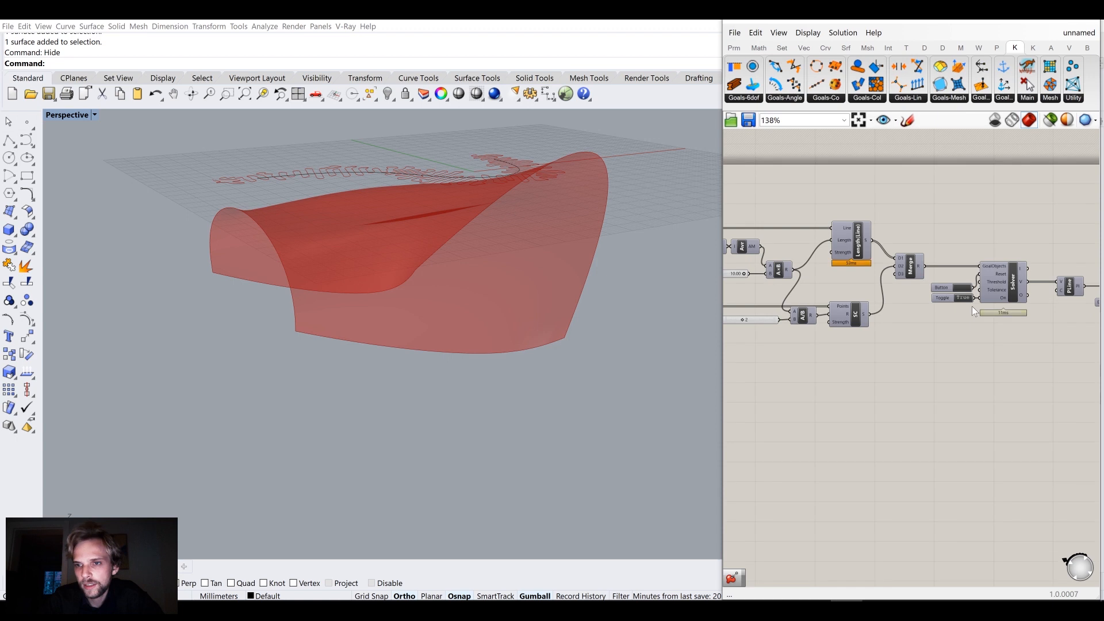
right_drag(940, 308, 773, 330)
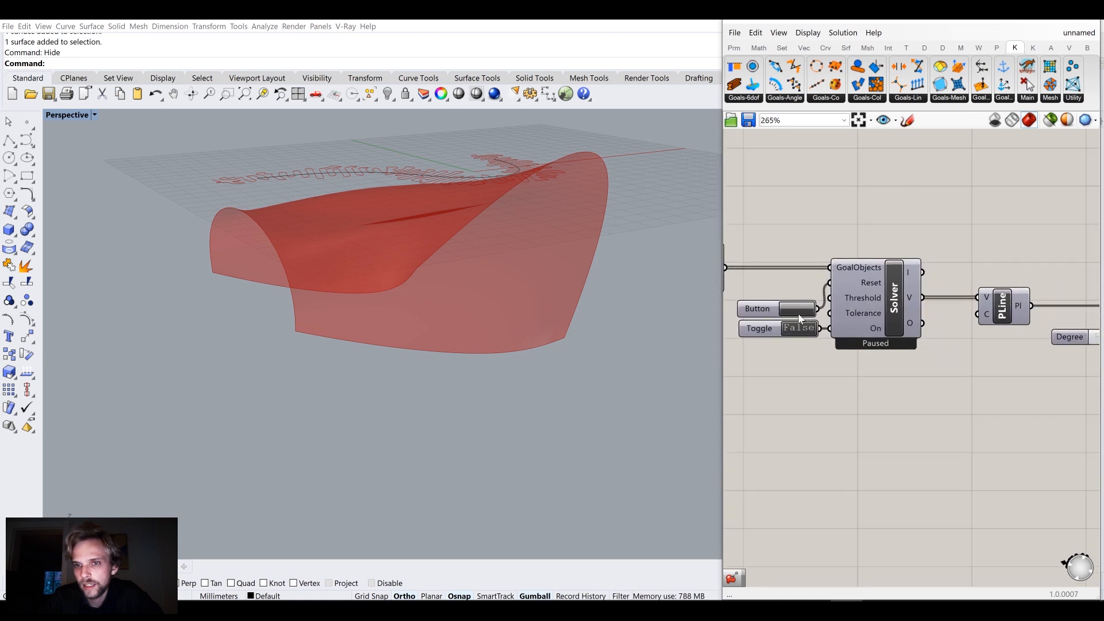
click(794, 311)
Examine the reset curve on the surface and the length multiplier slider feeding the A×B component
right_drag(526, 234, 503, 284)
right_drag(845, 345, 916, 322)
scroll(916, 322, down, 1)
scroll(916, 321, down, 3)
right_drag(498, 351, 541, 332)
right_drag(881, 351, 996, 339)
scroll(996, 338, down, 3)
scroll(878, 290, up, 6)
right_drag(839, 344, 901, 319)
scroll(920, 319, down, 3)
scroll(919, 318, up, 6)
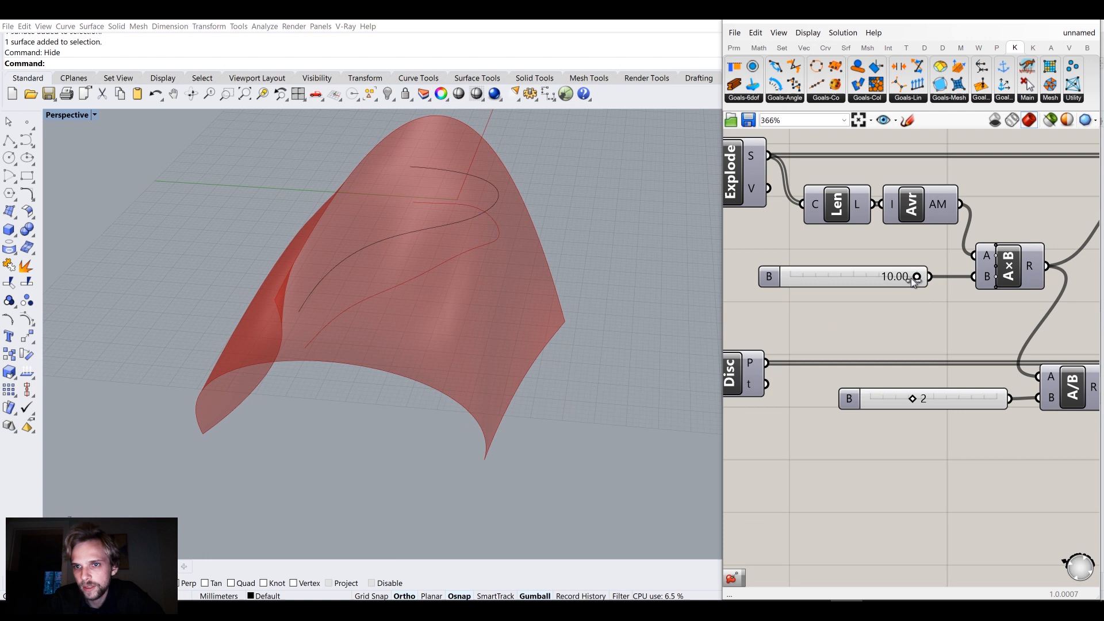
Start the solver by switching its On toggle to True
scroll(827, 317, down, 6)
scroll(850, 298, up, 4)
right_drag(884, 337, 790, 325)
scroll(790, 325, down, 3)
right_drag(964, 340, 861, 340)
scroll(1012, 339, up, 5)
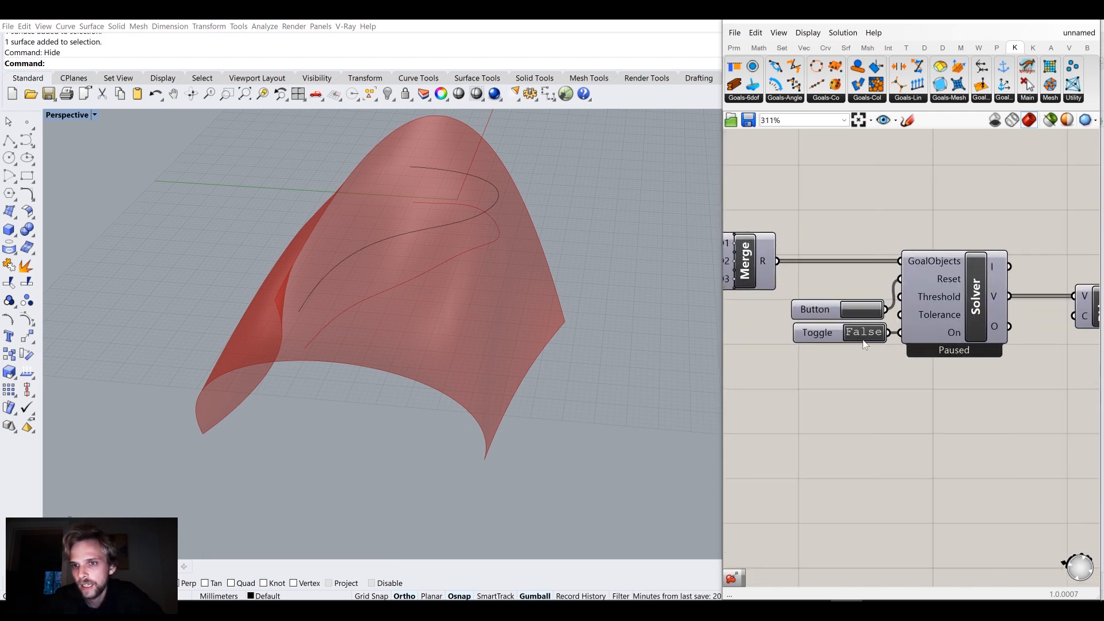
double_click(862, 332)
scroll(879, 381, down, 4)
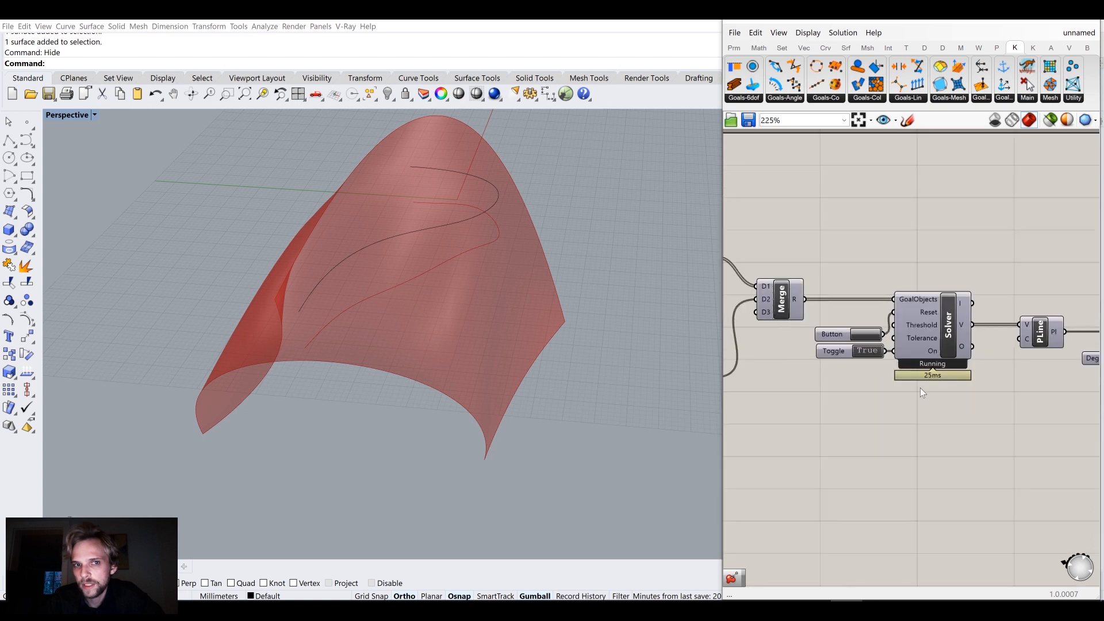
Raise the length multiplier slider feeding A×B to 10.00 to grow the curve
right_drag(920, 387, 1039, 378)
right_drag(819, 376, 1026, 374)
scroll(830, 310, up, 8)
right_drag(841, 329, 782, 312)
scroll(782, 312, down, 1)
drag(783, 316, 1004, 330)
Examine from several angles how the grown curve sits relative to the surface
mouse_move(536, 364)
right_down()
mouse_move(577, 328)
mouse_move(547, 344)
mouse_move(475, 221)
mouse_move(472, 246)
mouse_move(380, 269)
mouse_move(485, 215)
mouse_move(543, 392)
mouse_move(500, 347)
mouse_move(451, 345)
mouse_move(483, 359)
mouse_move(446, 345)
mouse_move(456, 333)
mouse_move(511, 362)
right_up()
scroll(485, 215, up, 4)
scroll(482, 359, down, 3)
drag(499, 135, 443, 203)
key(Escape)
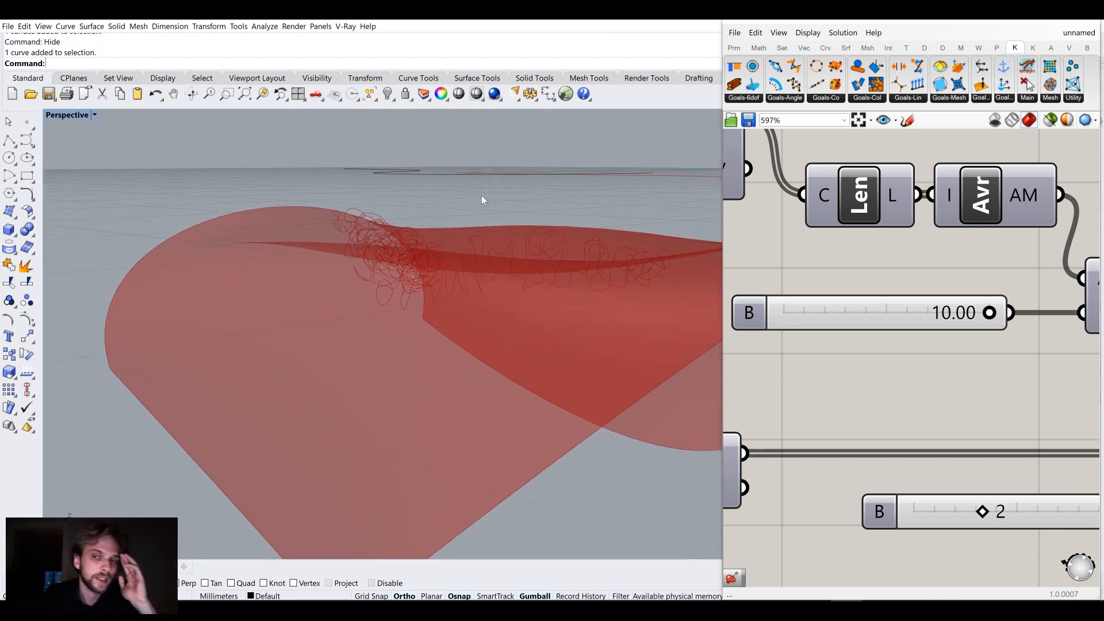
mouse_move(482, 196)
right_down()
mouse_move(525, 210)
mouse_move(298, 220)
right_up()
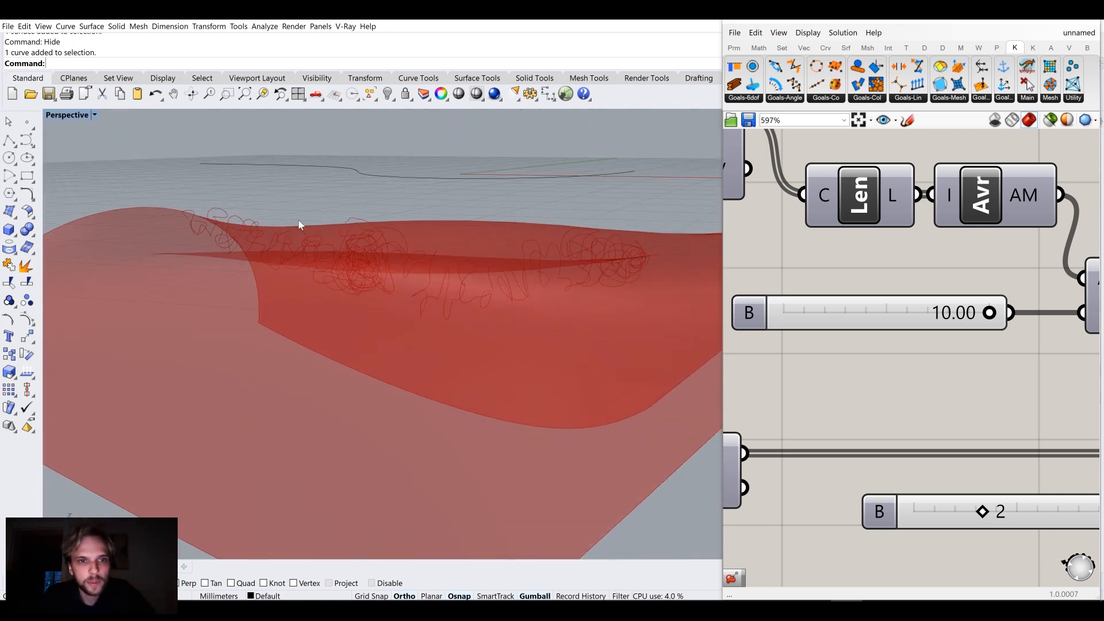
scroll(278, 242, down, 5)
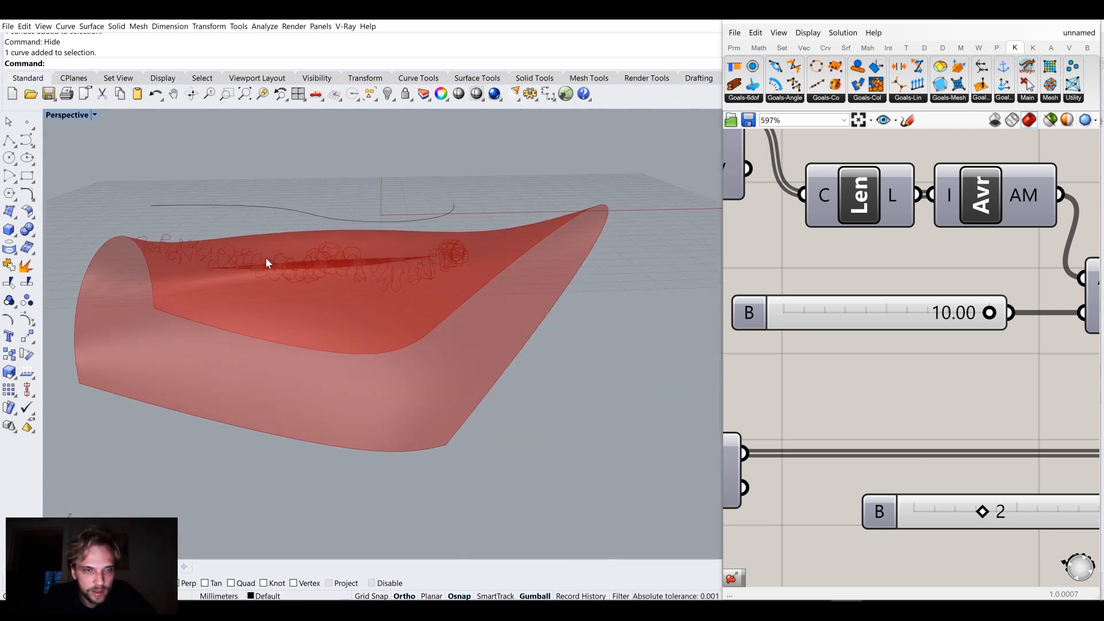
right_drag(266, 261, 253, 220)
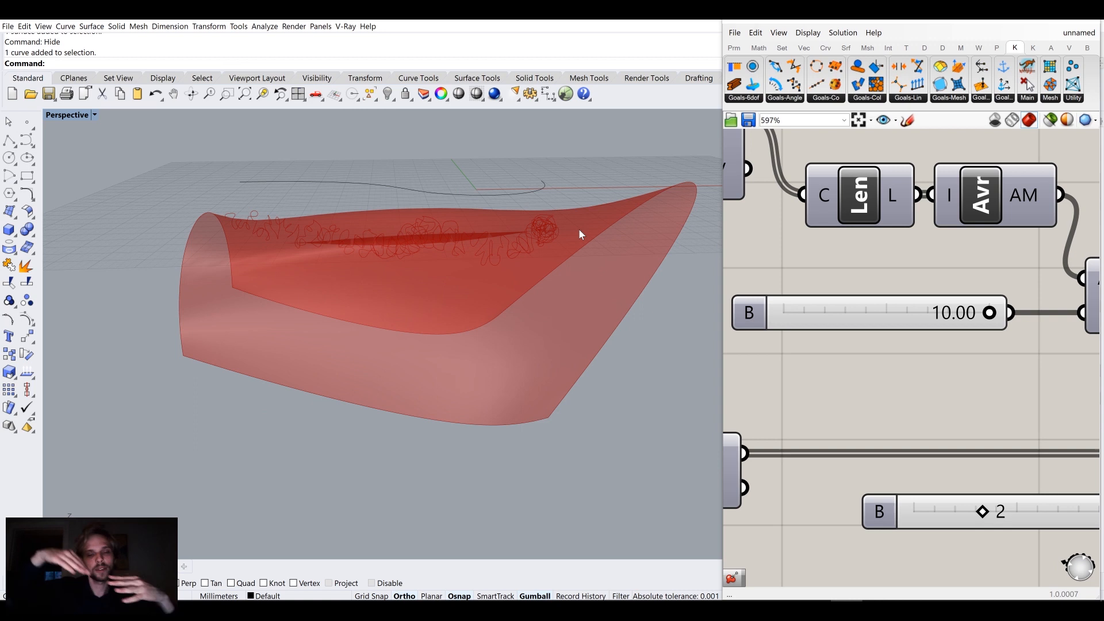
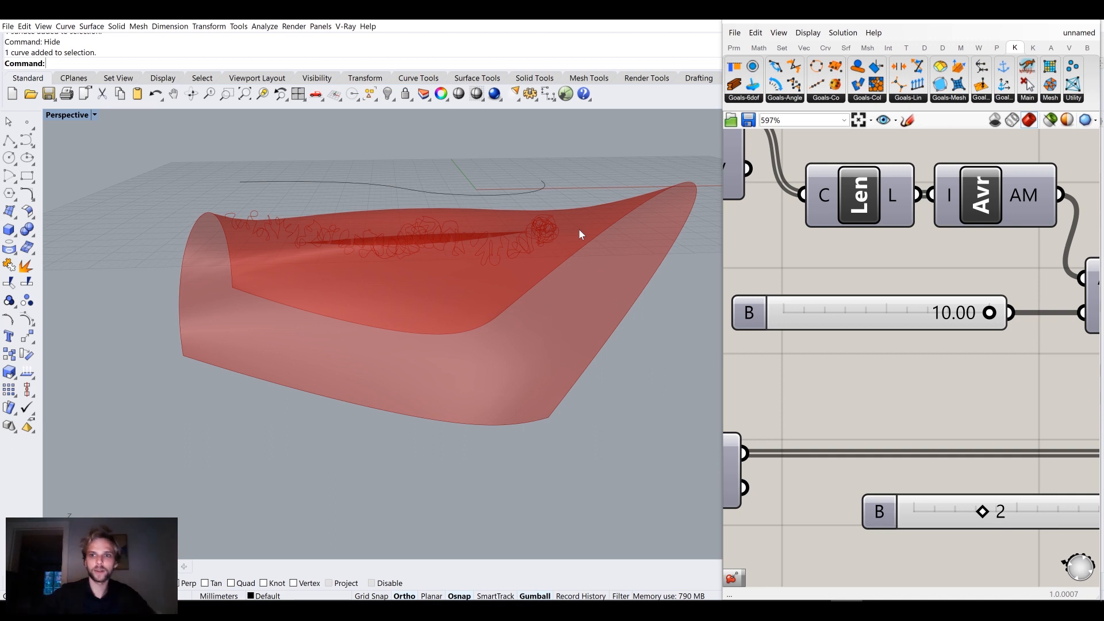
Select the SC collision goal and widen the Grasshopper window over the Rhino viewport
scroll(1011, 440, down, 3)
scroll(1028, 427, up, 1)
click(1043, 394)
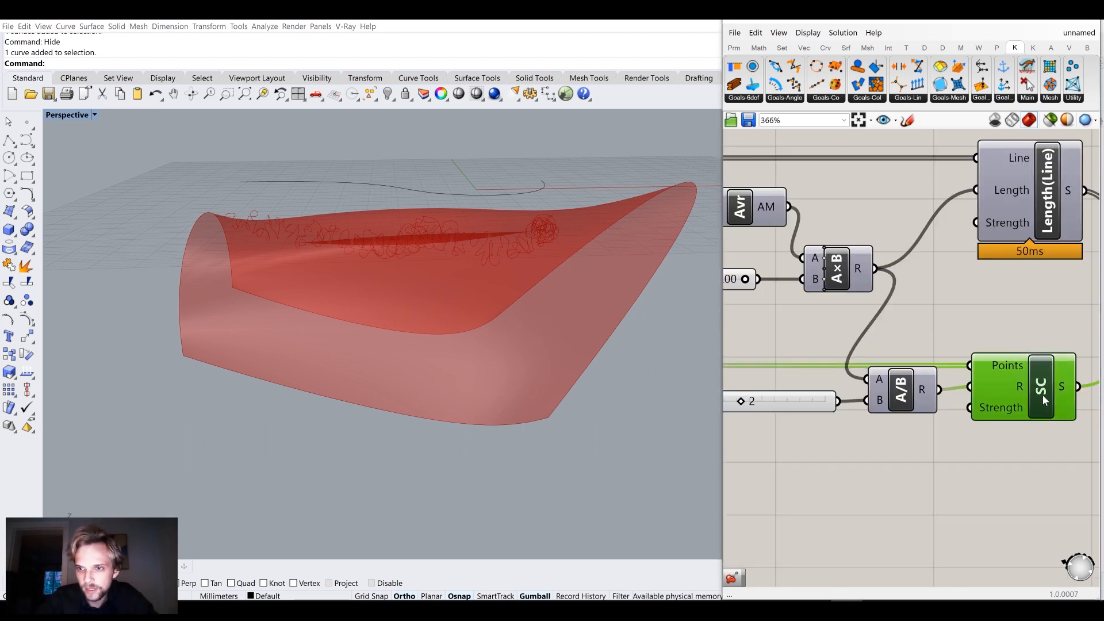
drag(723, 306, 642, 306)
Inspect the tangled growth along the surface up close and the RebCrv end of the definition
scroll(443, 247, up, 5)
right_drag(435, 232, 420, 278)
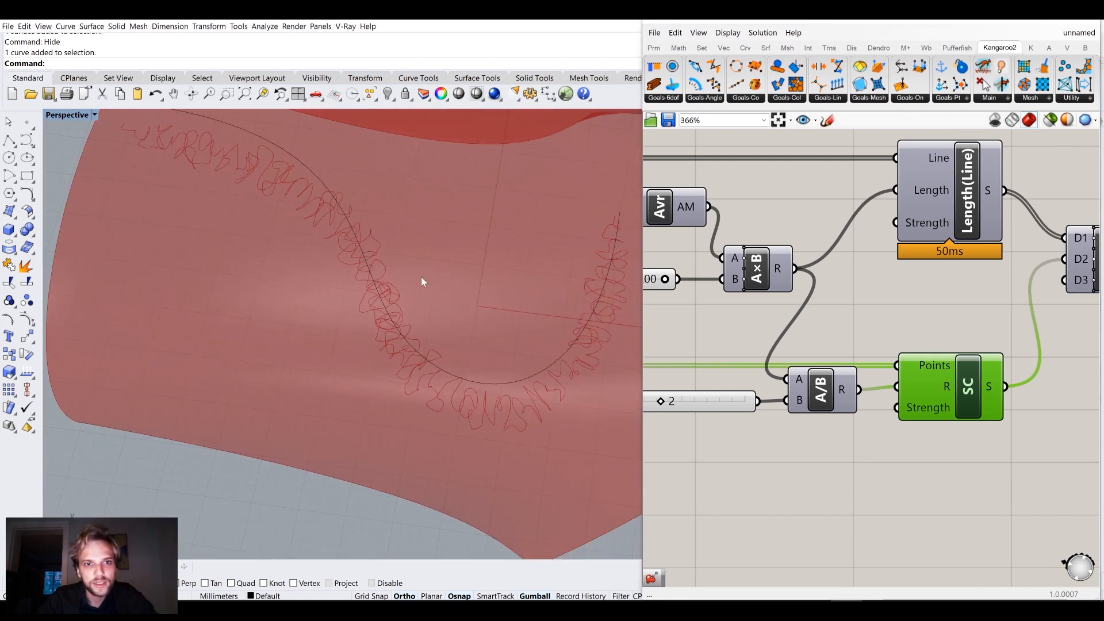
scroll(421, 278, down, 4)
right_drag(378, 360, 483, 322)
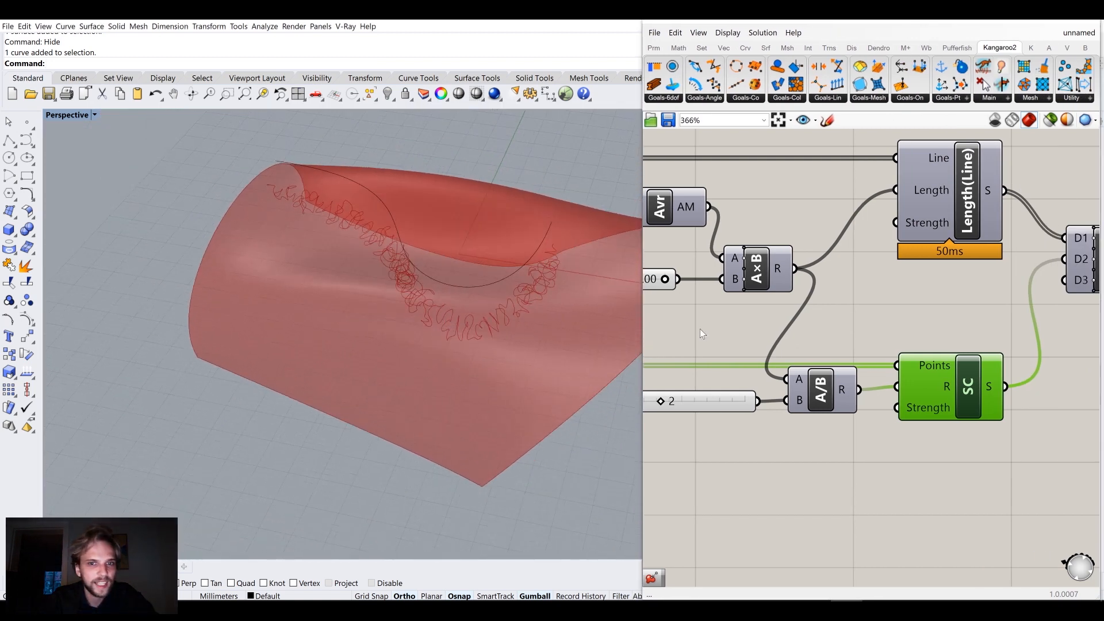
scroll(699, 328, down, 4)
right_drag(1092, 359, 851, 356)
scroll(897, 356, up, 3)
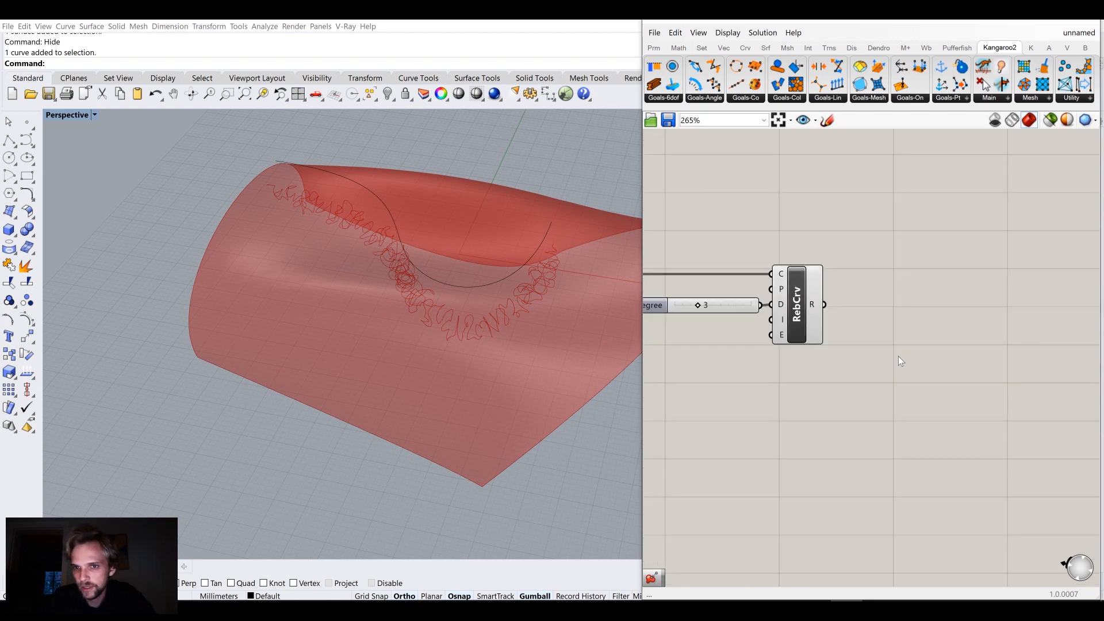
Add a Custom Preview component beside RebCrv and feed the rebuilt curve into its geometry input
double_click(898, 356)
text(preview)
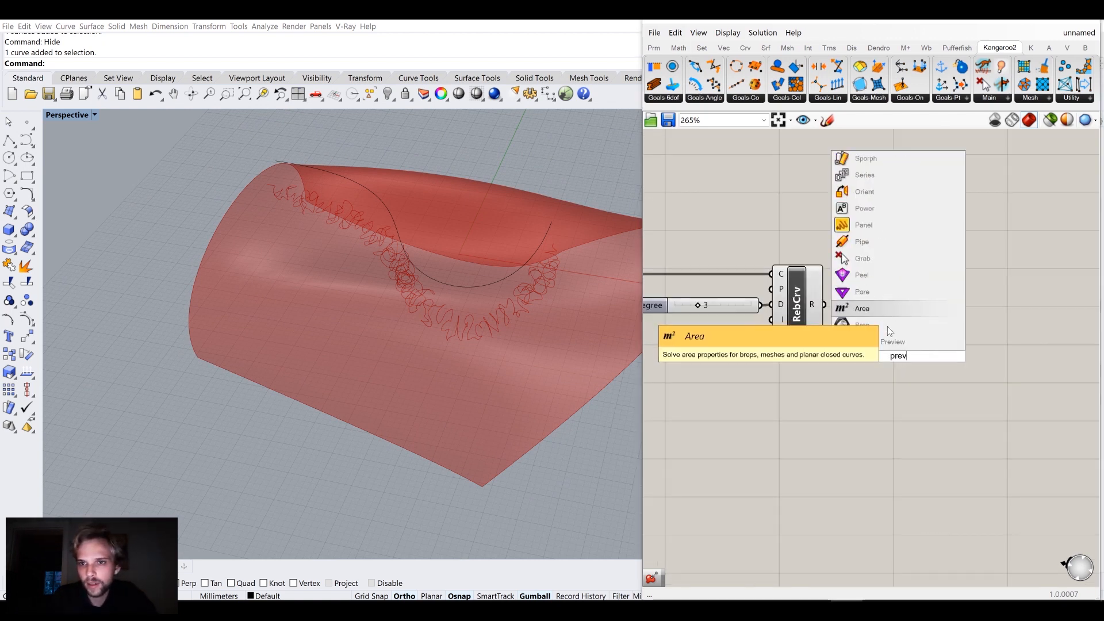
key(Return)
drag(893, 341, 889, 344)
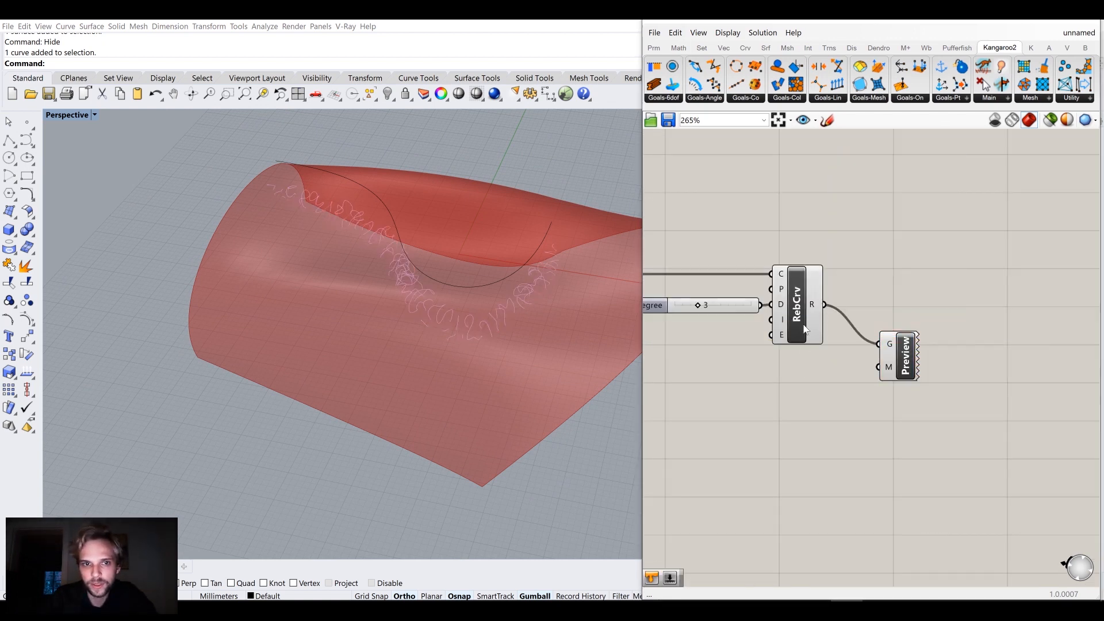
Add a white Colour Swatch below RebCrv and connect it to the Custom Preview's material input
double_click(822, 421)
text(swa)
click(821, 407)
click(830, 421)
double_click(828, 418)
text(swa)
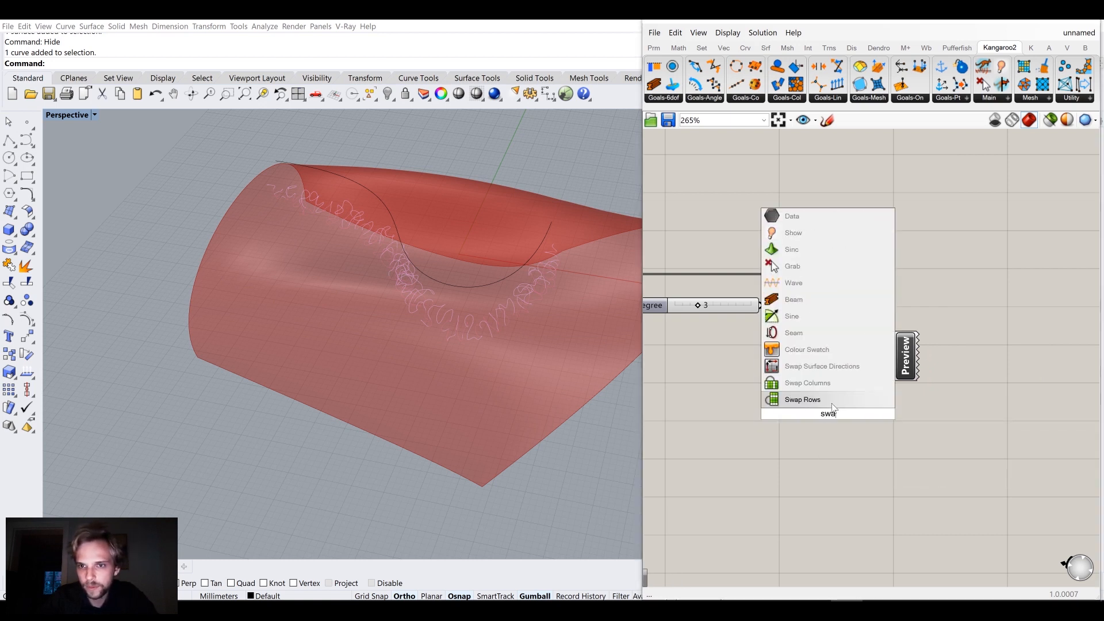
click(804, 347)
drag(893, 360, 890, 363)
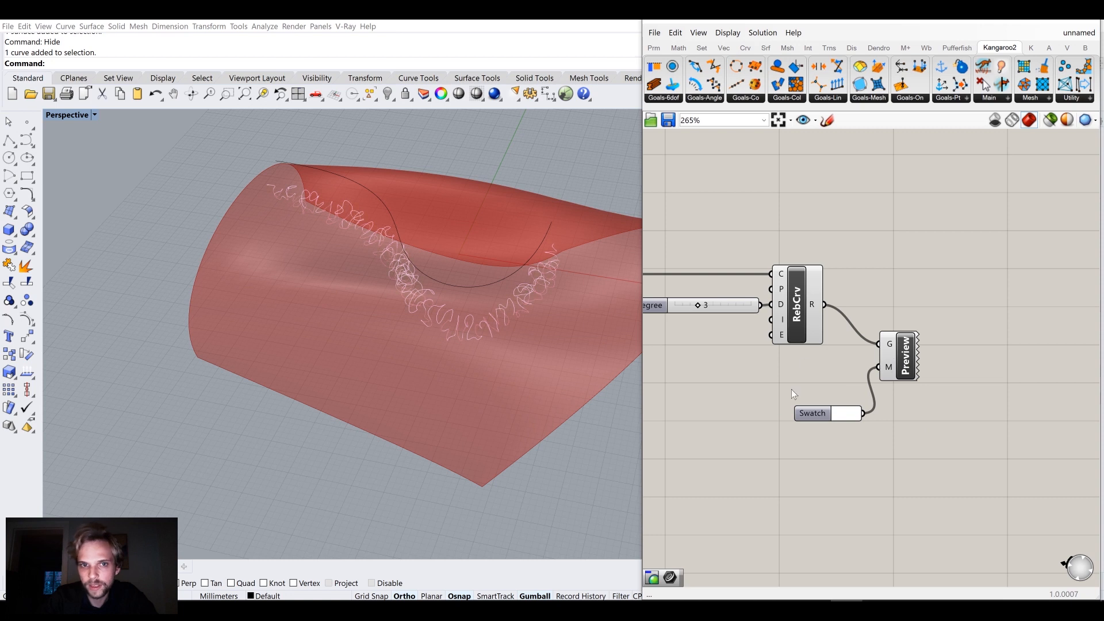
Turn off the RebCrv component's own preview so only the coloured curve is drawn
click(798, 319)
middle_click(798, 310)
click(837, 283)
click(905, 268)
Select the original smooth curve above the lofted surface in the Rhino viewport
right_drag(540, 299, 412, 300)
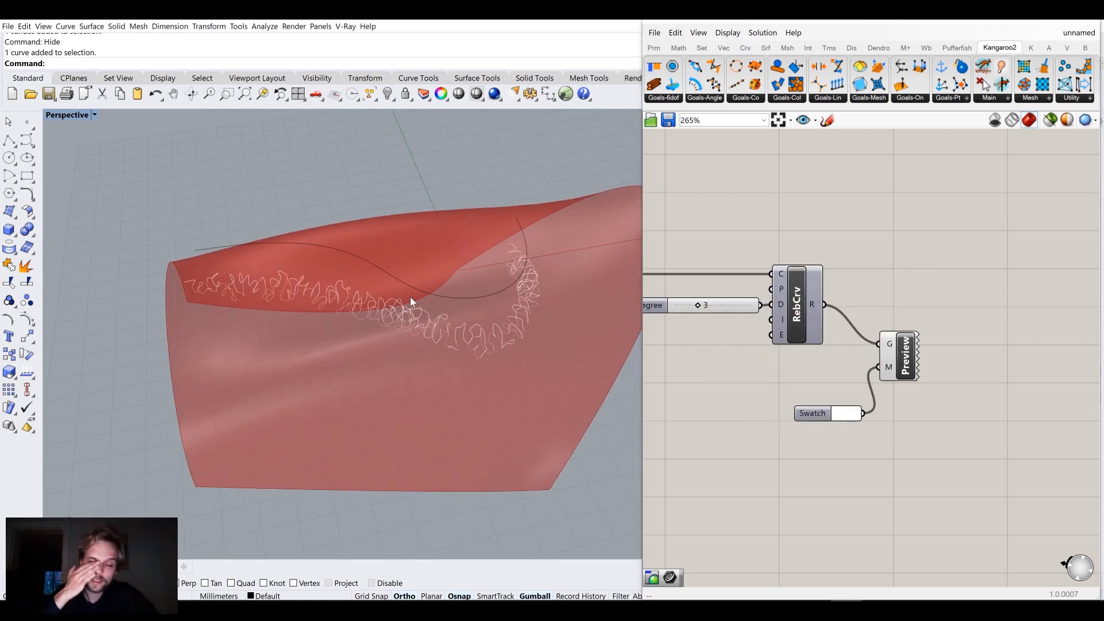
click(419, 291)
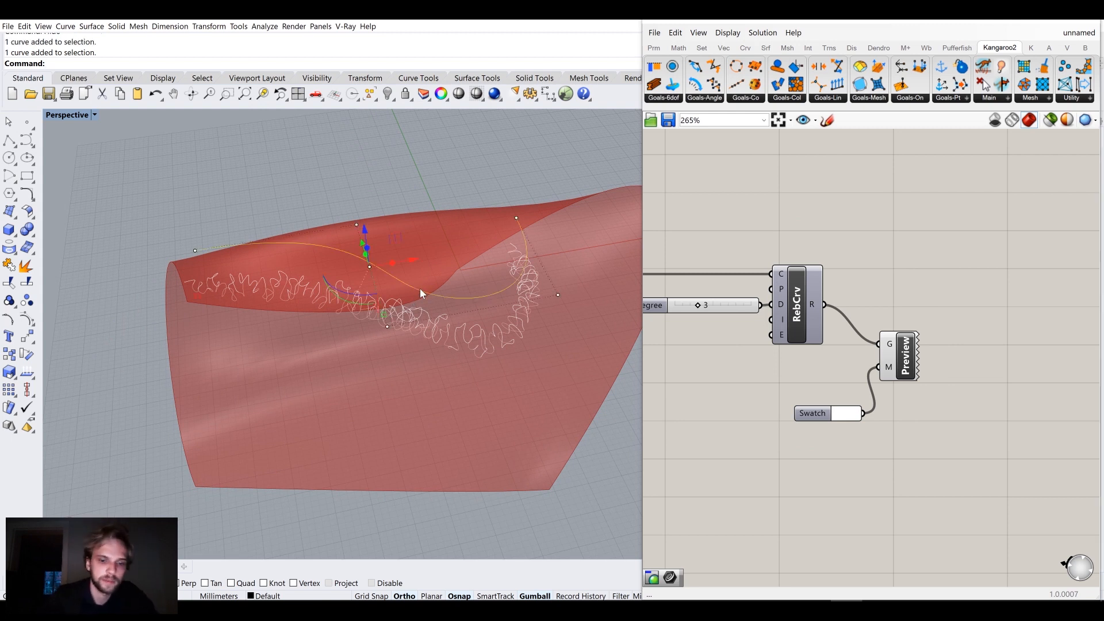
Hide the selected guide curve in the Perspective viewport
key(Return)
right_drag(420, 288, 476, 283)
Add a Kangaroo OnMesh goal to the definition below the existing Length and SC goals
scroll(712, 376, down, 5)
right_drag(763, 419, 916, 357)
scroll(917, 357, down, 4)
right_drag(725, 345, 826, 326)
scroll(826, 326, up, 5)
right_drag(941, 377, 847, 379)
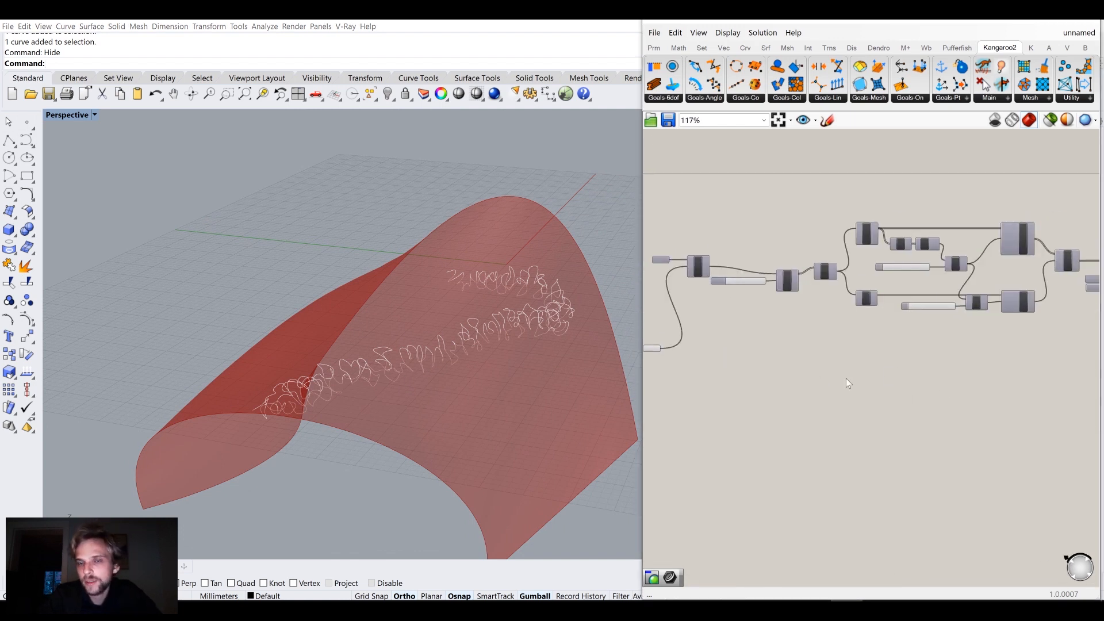
click(864, 99)
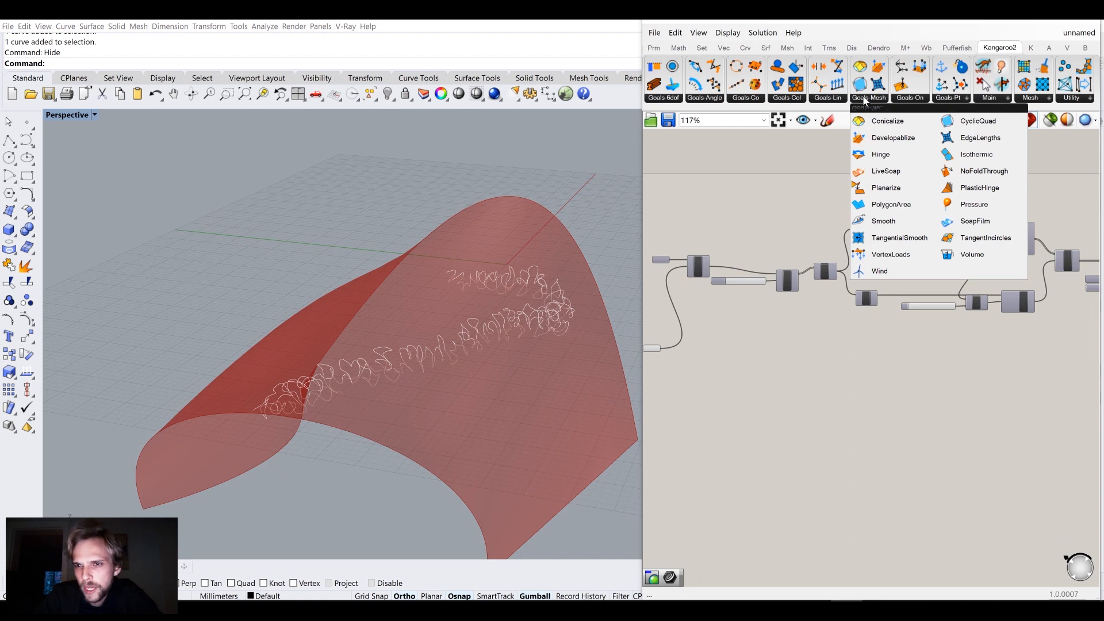
click(898, 99)
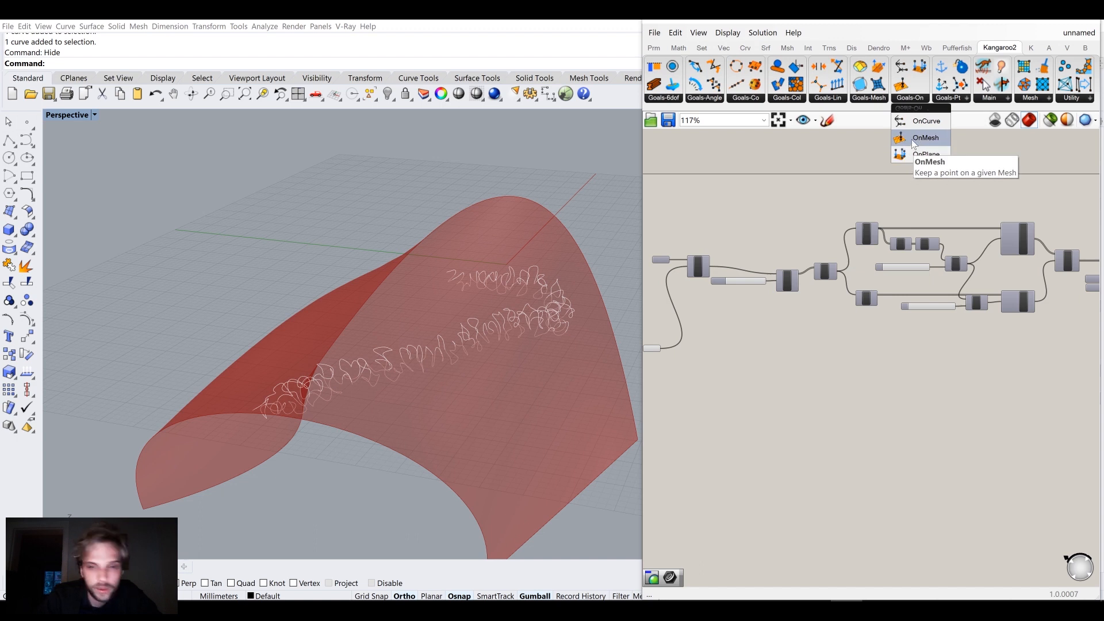
drag(914, 144, 1021, 346)
Turn on the preview of the Disc component and inspect its points along the projected curve
right_drag(706, 357, 789, 338)
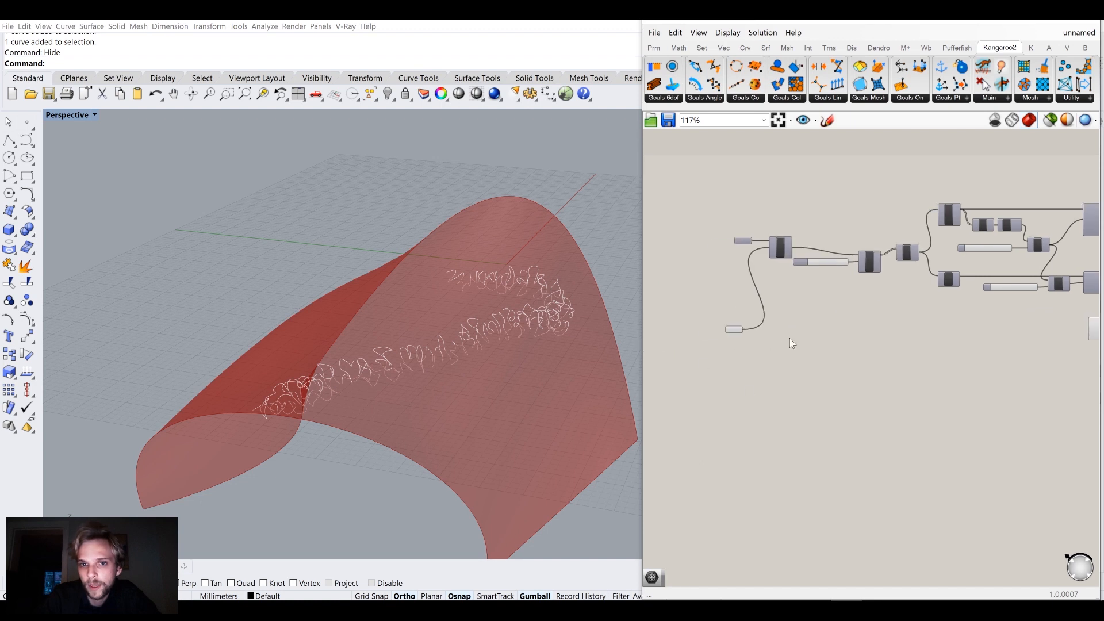
drag(731, 331, 735, 309)
scroll(751, 326, up, 3)
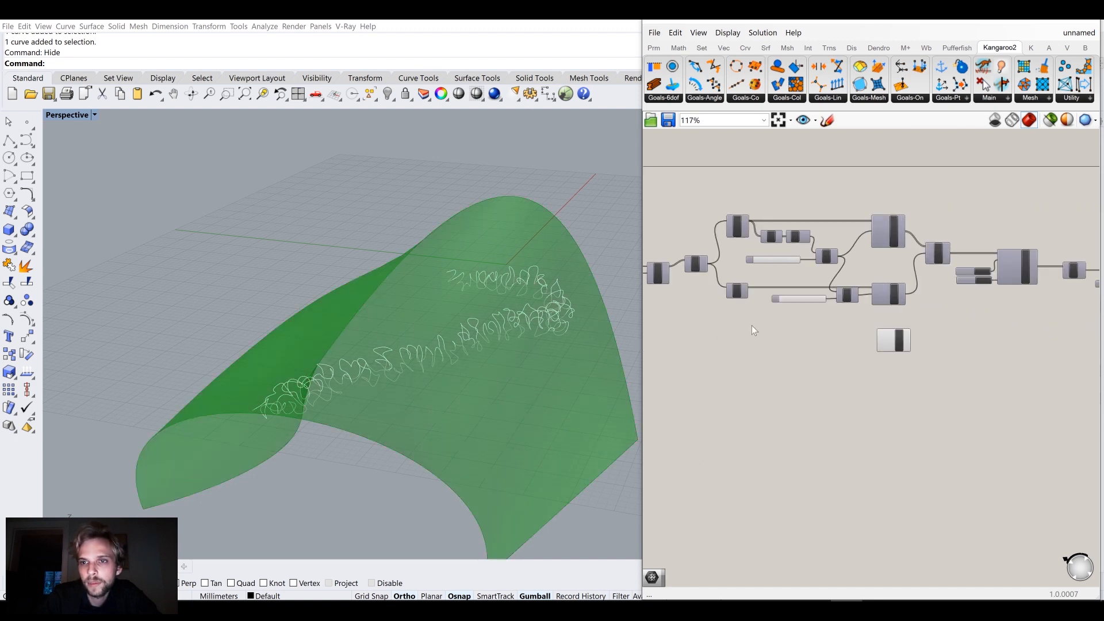
right_drag(664, 288, 812, 289)
scroll(811, 287, up, 3)
click(795, 279)
scroll(793, 278, up, 1)
middle_click(793, 278)
click(820, 252)
click(712, 270)
right_drag(506, 299, 397, 350)
scroll(204, 348, up, 8)
scroll(192, 340, up, 3)
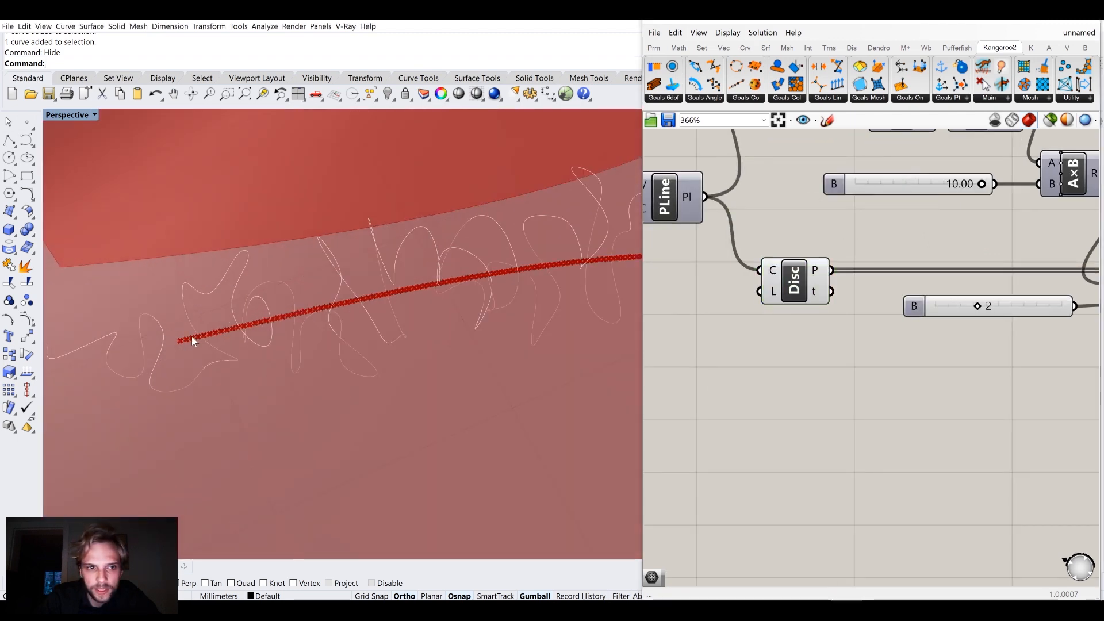
scroll(482, 302, down, 10)
right_drag(483, 302, 438, 360)
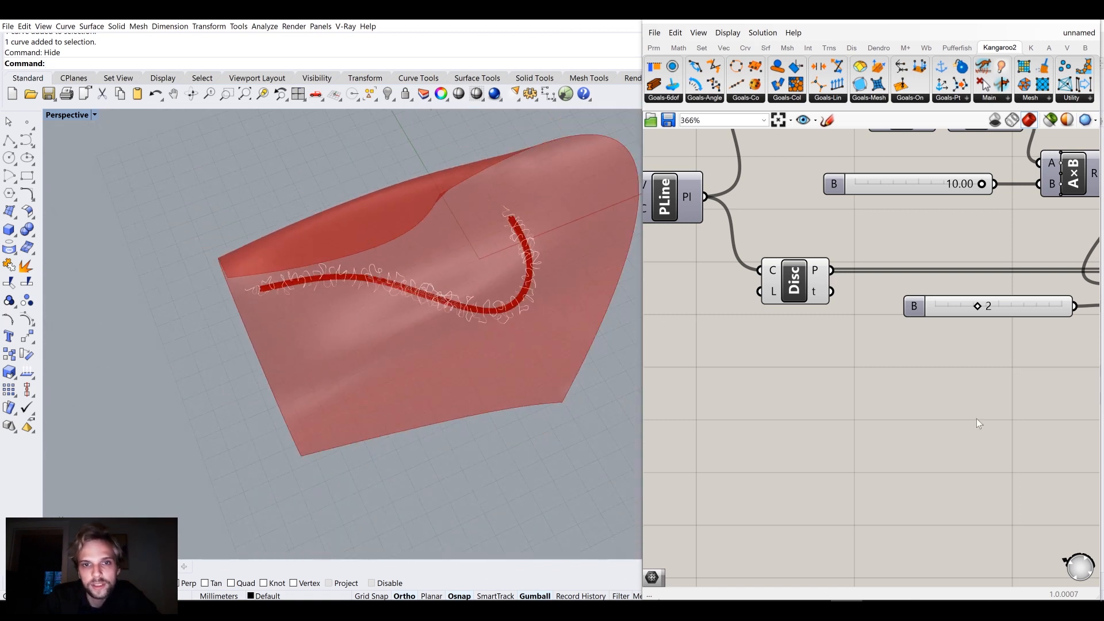
Connect the Disc component's points output to the Points input of the OnMesh goal
right_drag(976, 418, 828, 329)
right_drag(957, 336, 866, 320)
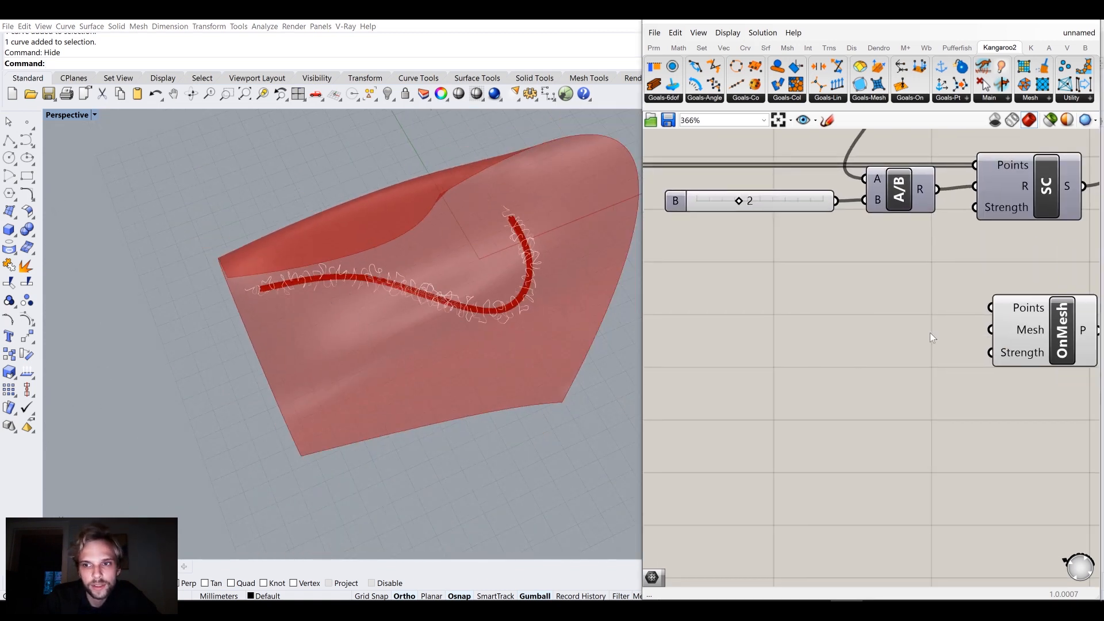
scroll(931, 336, down, 3)
drag(791, 237, 1055, 337)
Turn off the preview of the Disc component
drag(766, 244, 758, 244)
middle_click(755, 240)
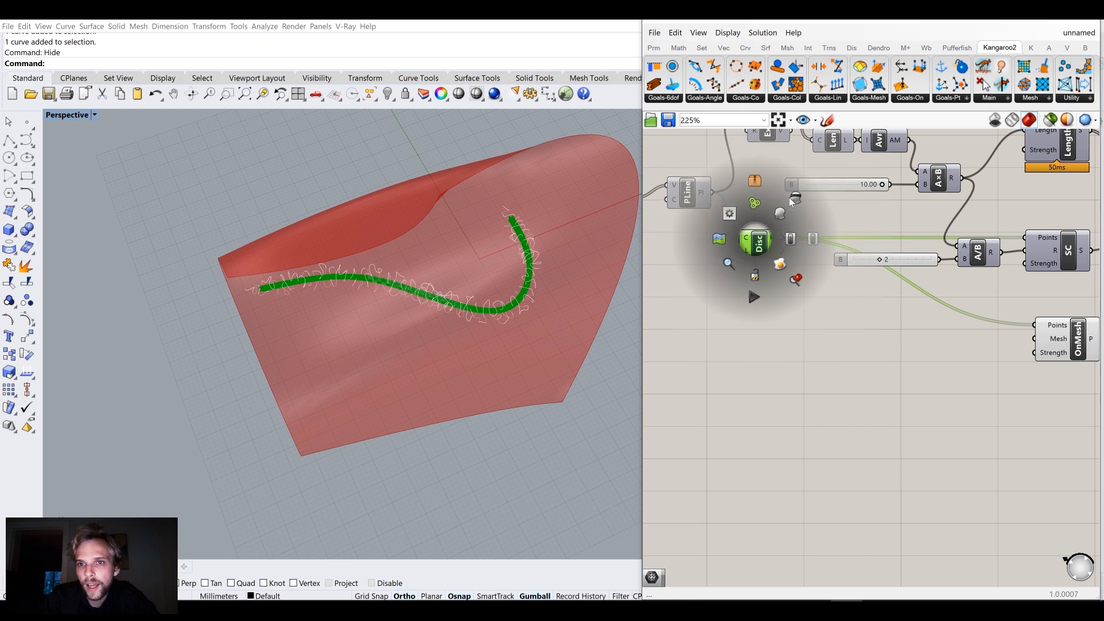
click(789, 199)
click(867, 361)
Examine the surface parameter at the start of the definition and the OnMesh goal's missing mesh source
scroll(1040, 350, down, 3)
scroll(837, 322, up, 5)
click(770, 319)
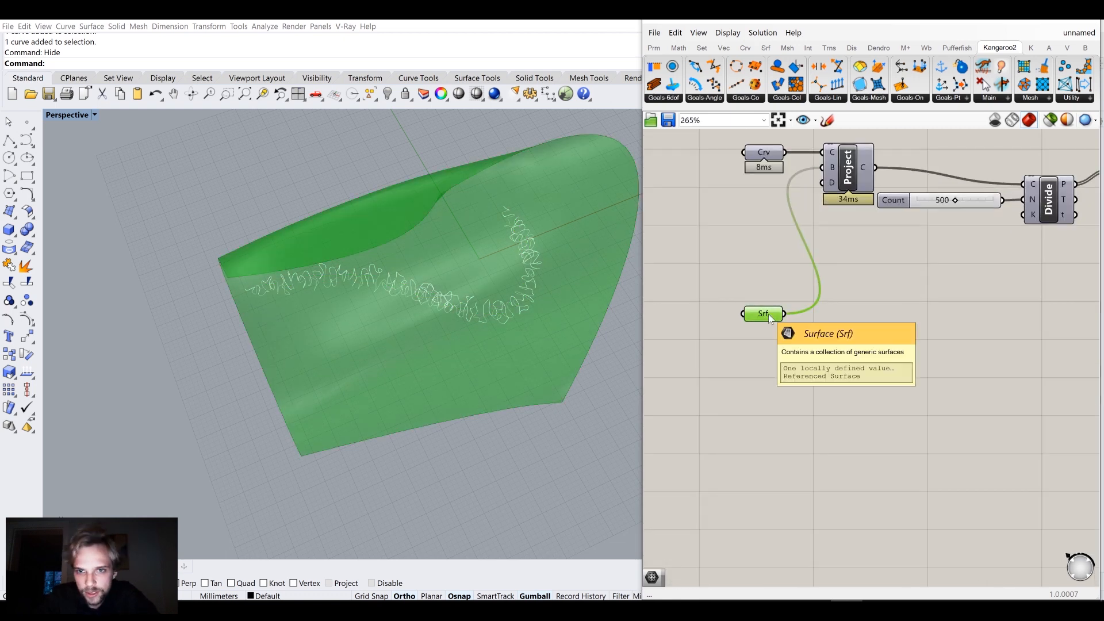
scroll(851, 327, down, 4)
scroll(961, 311, up, 4)
scroll(885, 297, down, 3)
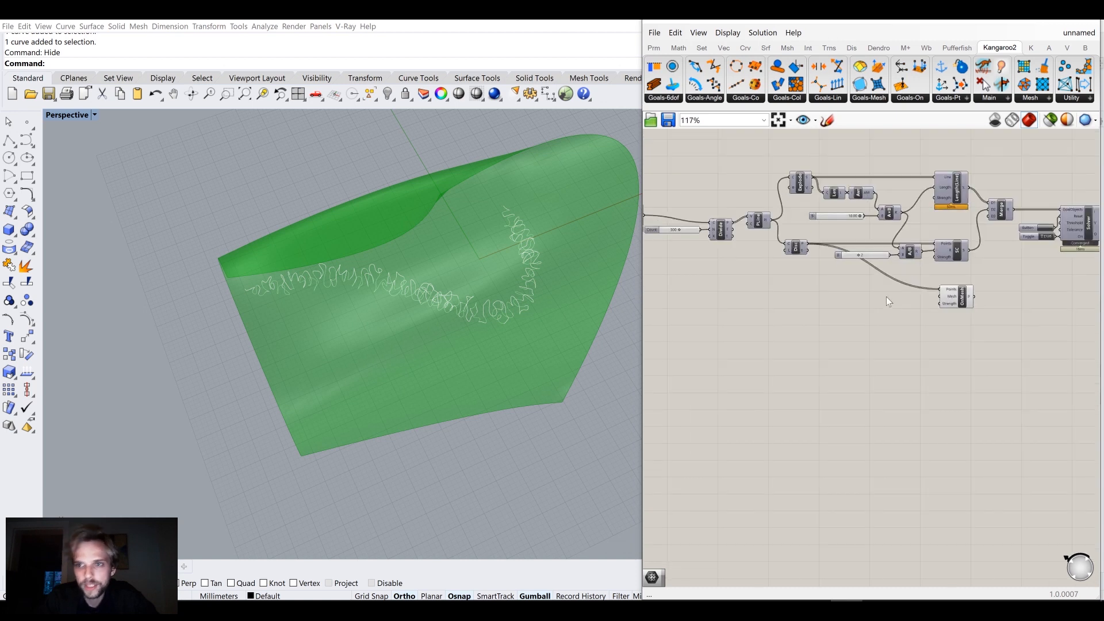
right_drag(743, 299, 922, 276)
scroll(770, 254, up, 4)
scroll(897, 281, down, 4)
right_drag(978, 298, 869, 311)
scroll(799, 268, up, 1)
scroll(982, 320, up, 5)
scroll(871, 315, up, 2)
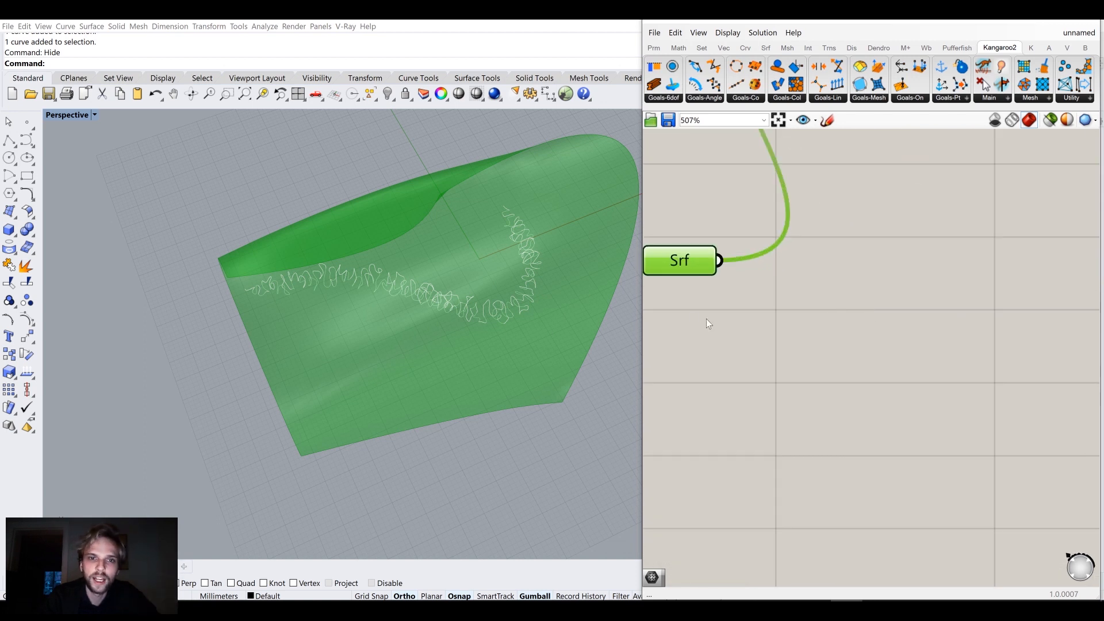
double_click(797, 319)
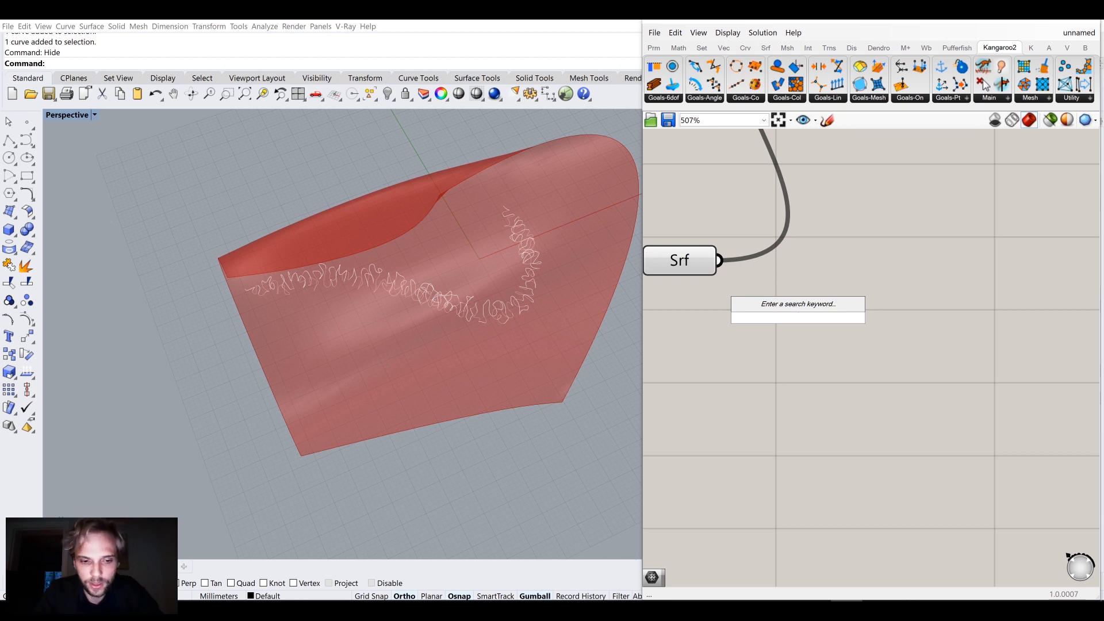
text(mesh sur)
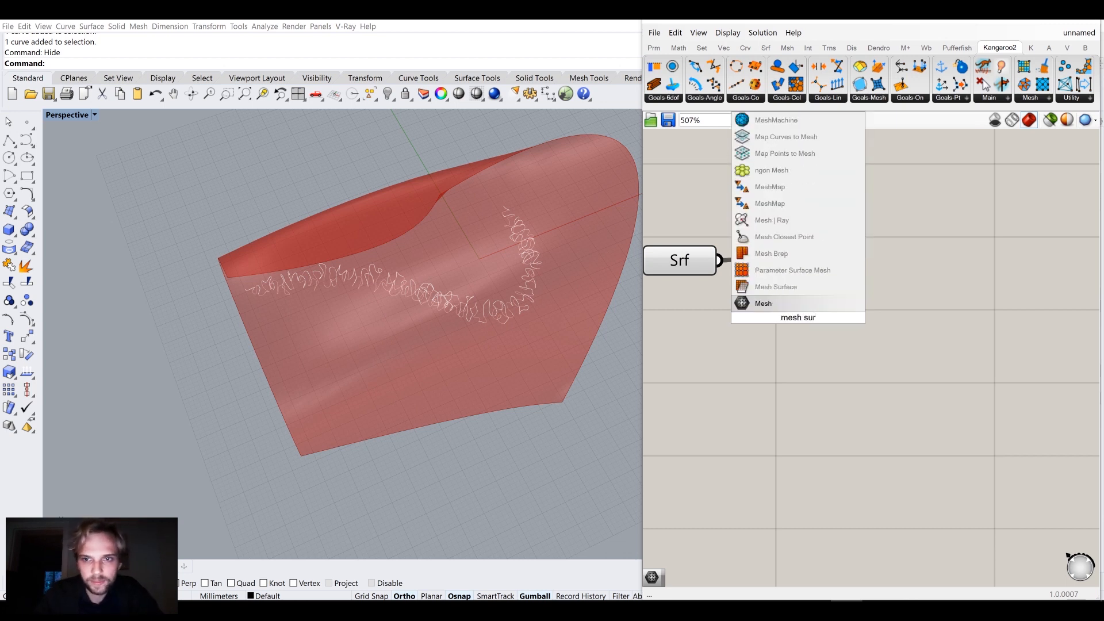
key(Return)
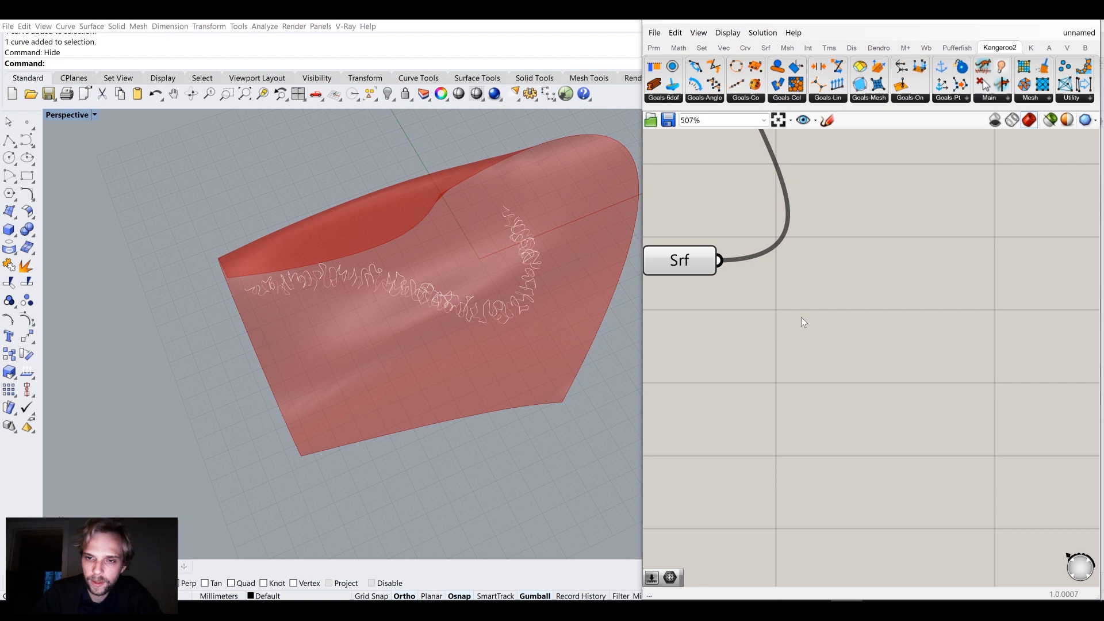
Add a Mesh Surface component beside the surface parameter and connect the surface to its S input
double_click(801, 318)
text(mesh surf)
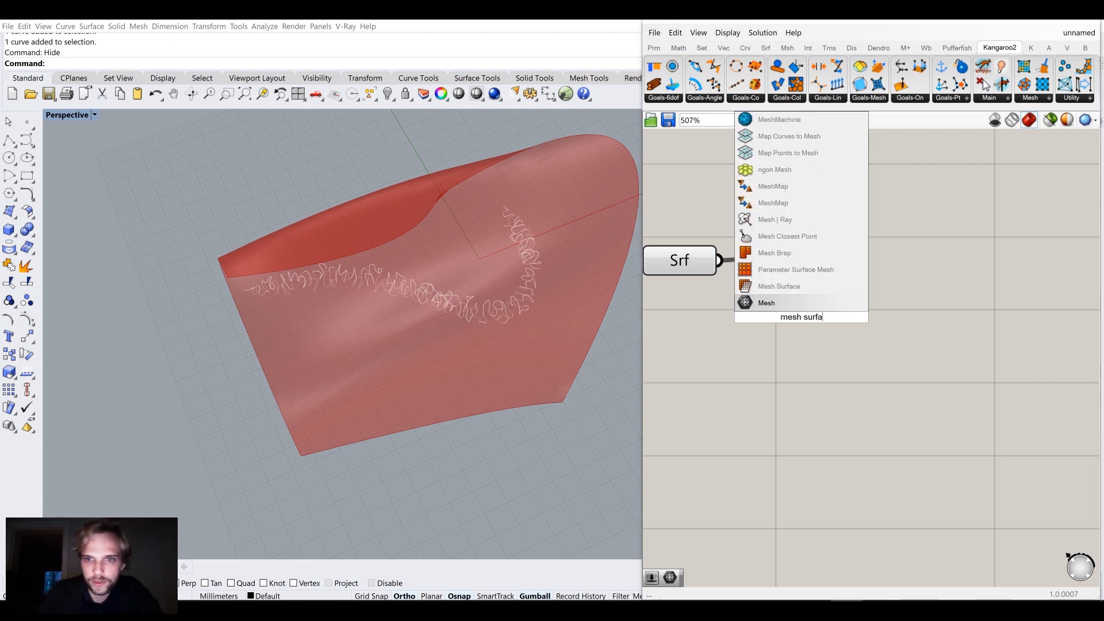
click(805, 286)
drag(804, 290, 911, 288)
click(759, 378)
Add a number slider of 50 and connect it to the U and V inputs of the Mesh Surface component
right_drag(798, 354, 842, 288)
double_click(806, 347)
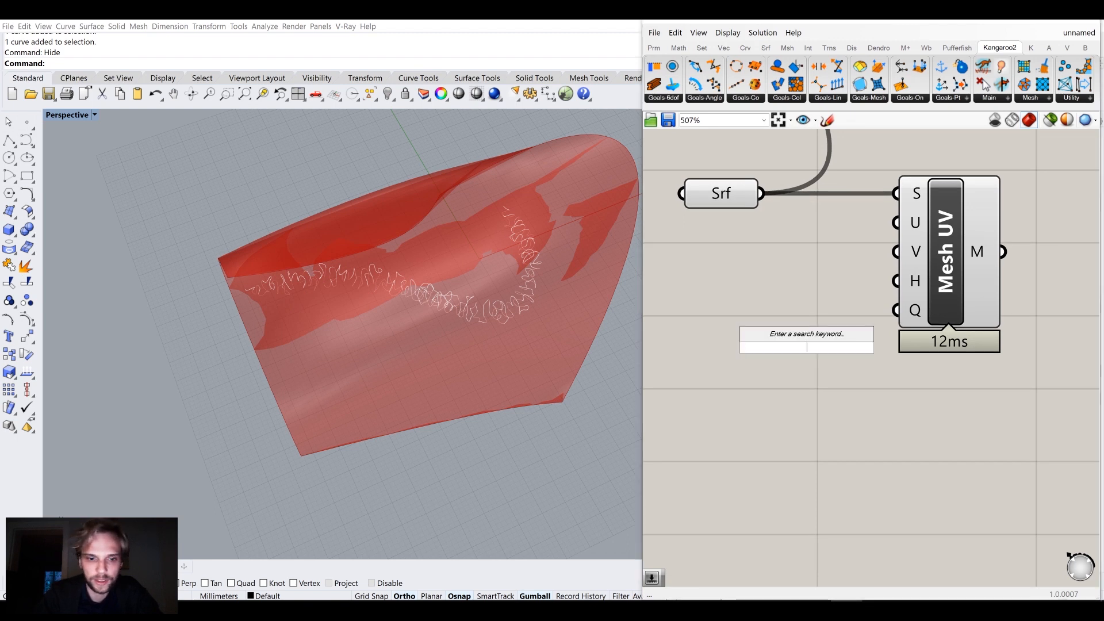
text(50)
key(Return)
drag(805, 346, 721, 236)
drag(844, 240, 896, 251)
Enable the preview of mesh edges and set the shared U and V count to 53
click(727, 33)
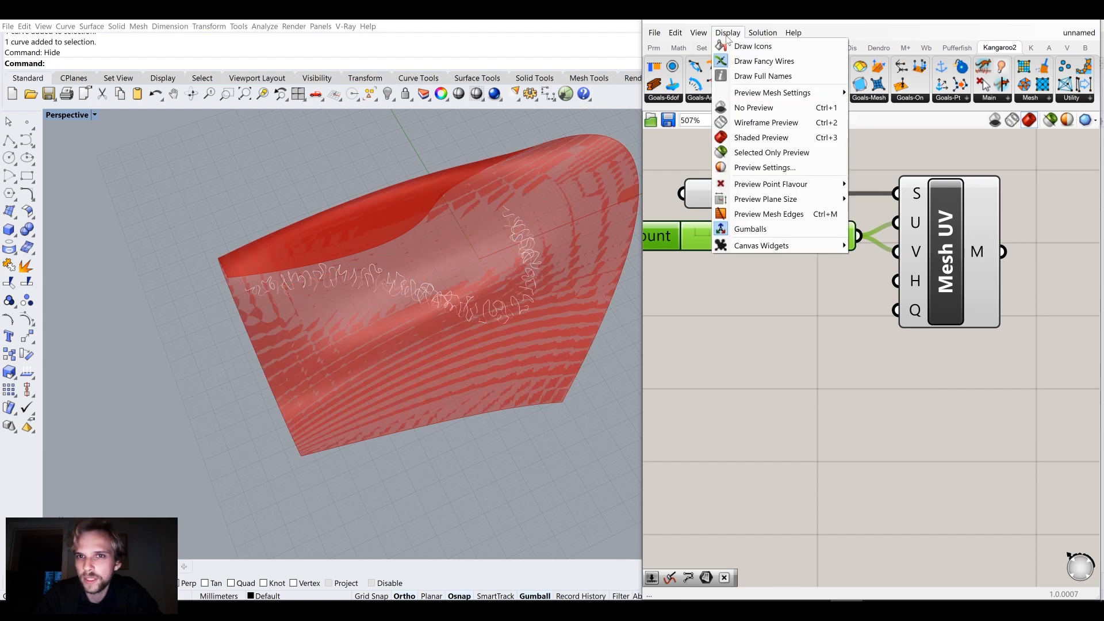
click(747, 212)
scroll(418, 244, up, 2)
scroll(418, 250, up, 5)
scroll(433, 294, down, 7)
right_drag(441, 318, 475, 335)
click(833, 341)
drag(810, 240, 781, 256)
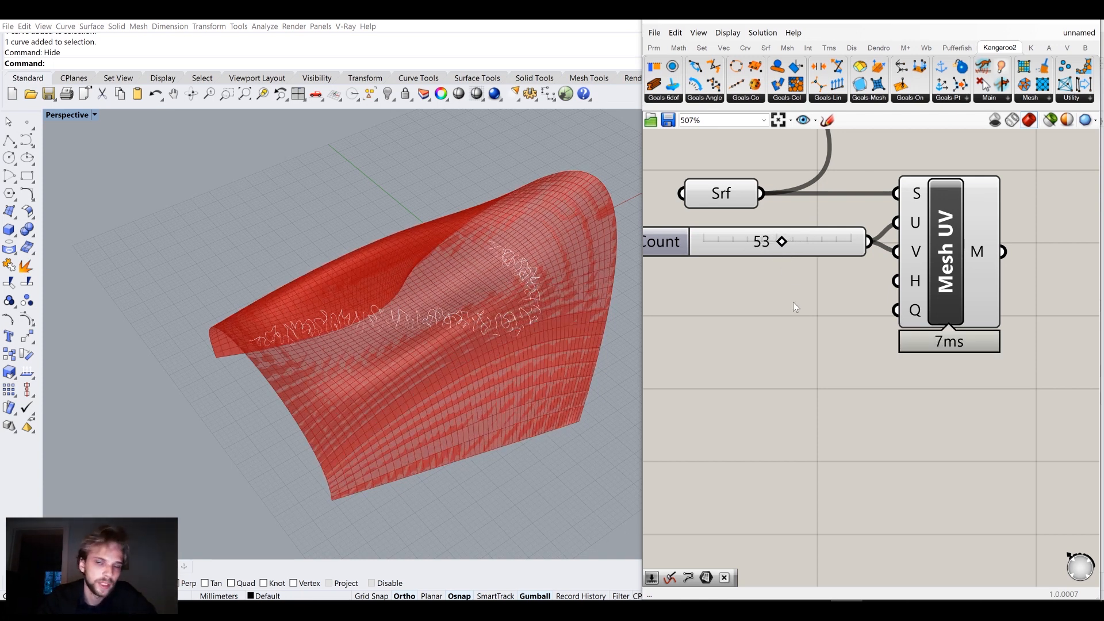
Turn off the surface parameter's preview and shift the parameter slightly away from the Mesh Surface component
click(707, 199)
middle_click(706, 198)
click(734, 165)
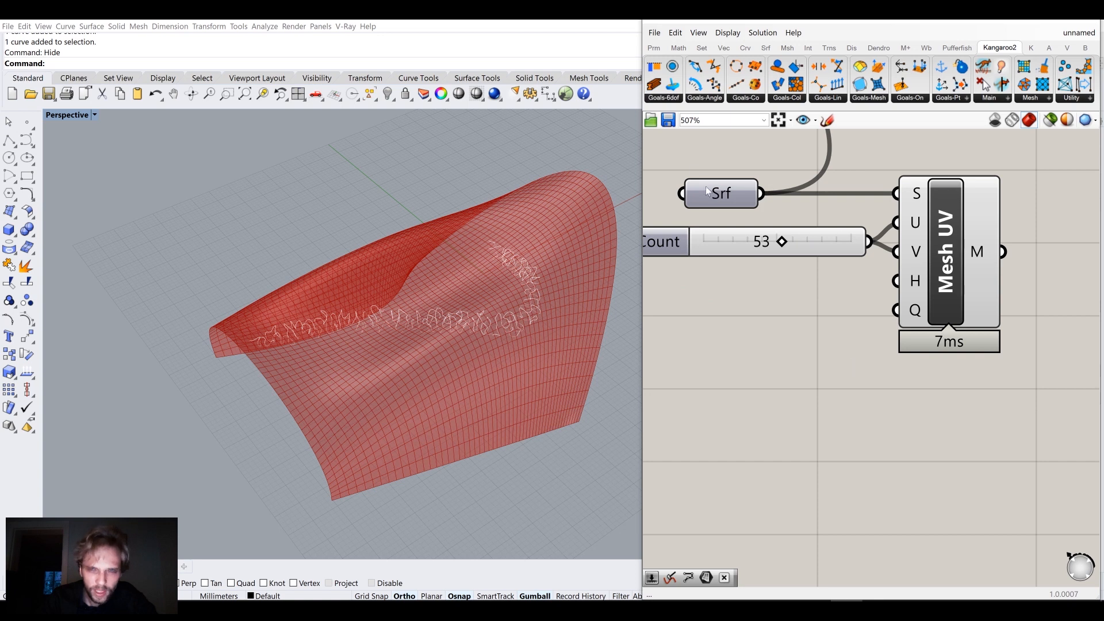
drag(738, 194, 728, 182)
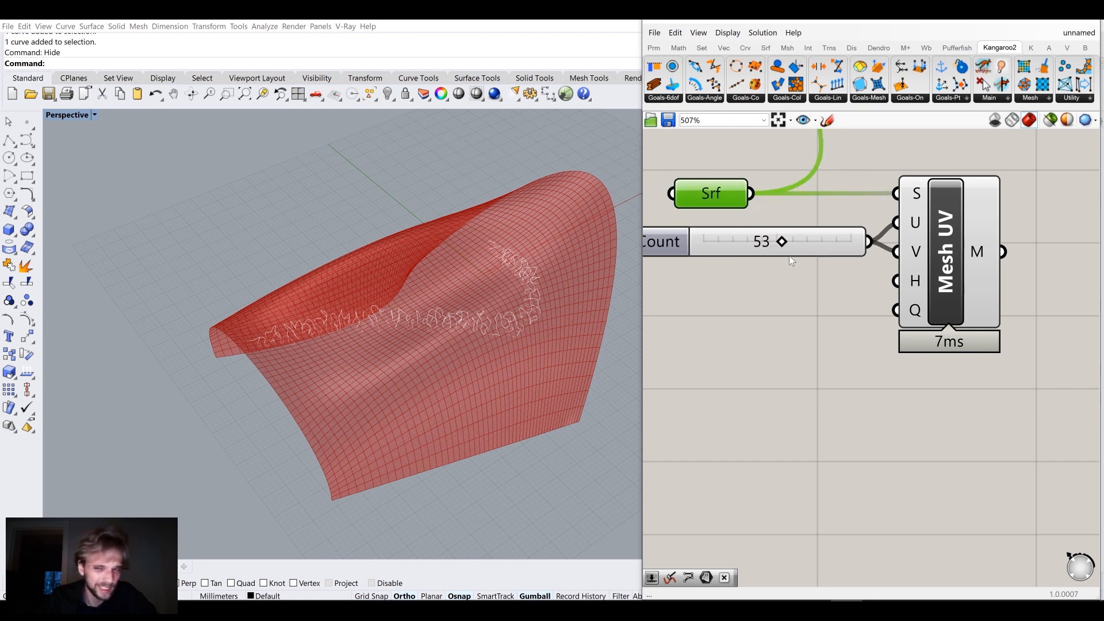
Add a Mesh Brep component below the Mesh Surface component and connect the surface parameter to its B input
scroll(789, 256, down, 2)
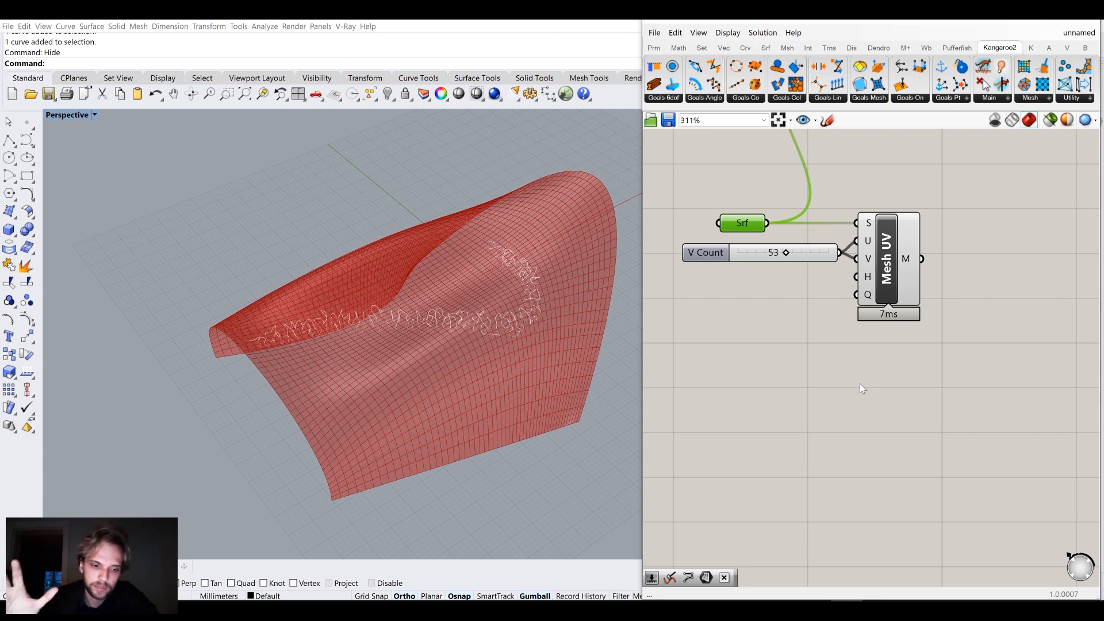
double_click(934, 413)
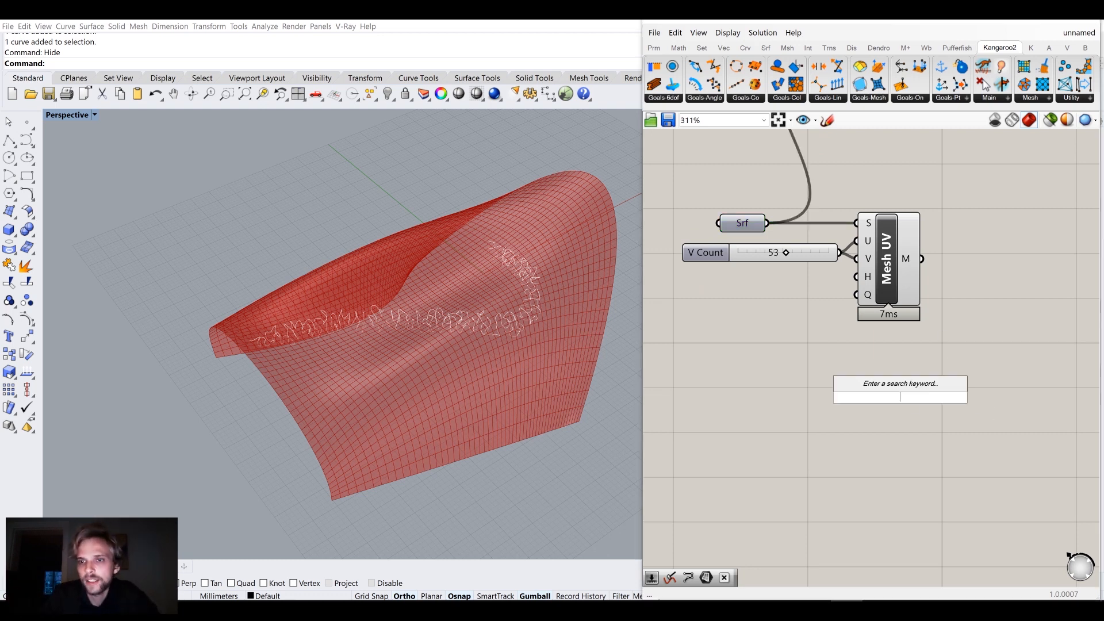
text(mesh brep)
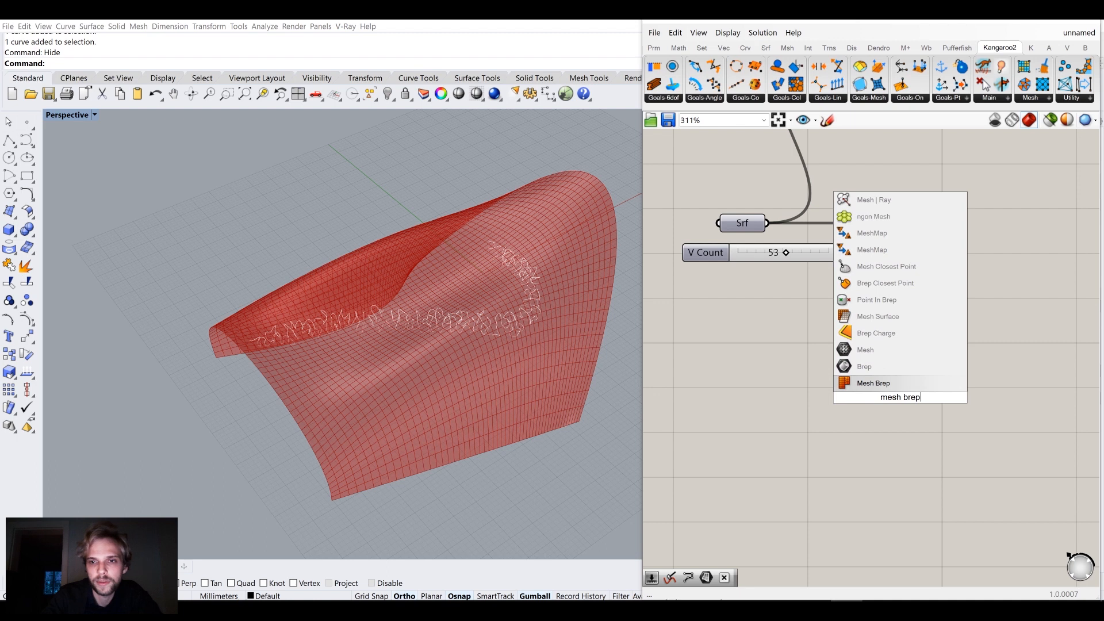
click(908, 383)
drag(767, 223, 892, 380)
Turn off the preview of the Mesh Surface component
click(884, 276)
middle_click(883, 276)
click(925, 234)
click(986, 322)
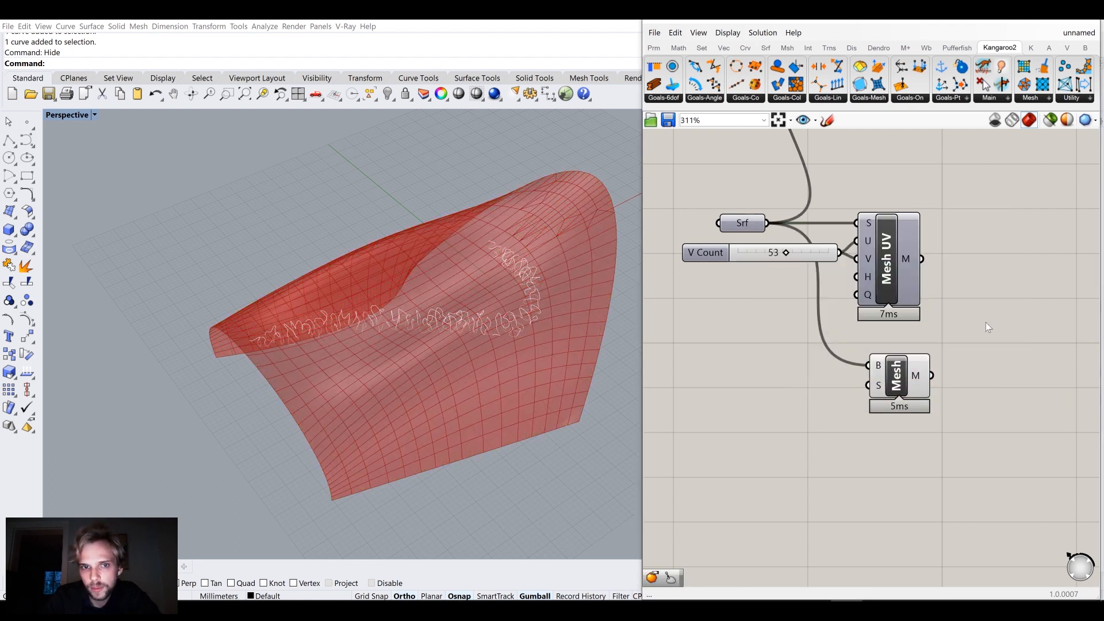
Examine the edge pattern of the Mesh Brep result across the curved surface
right_drag(909, 388, 923, 347)
scroll(922, 346, up, 2)
drag(911, 339, 911, 344)
click(698, 492)
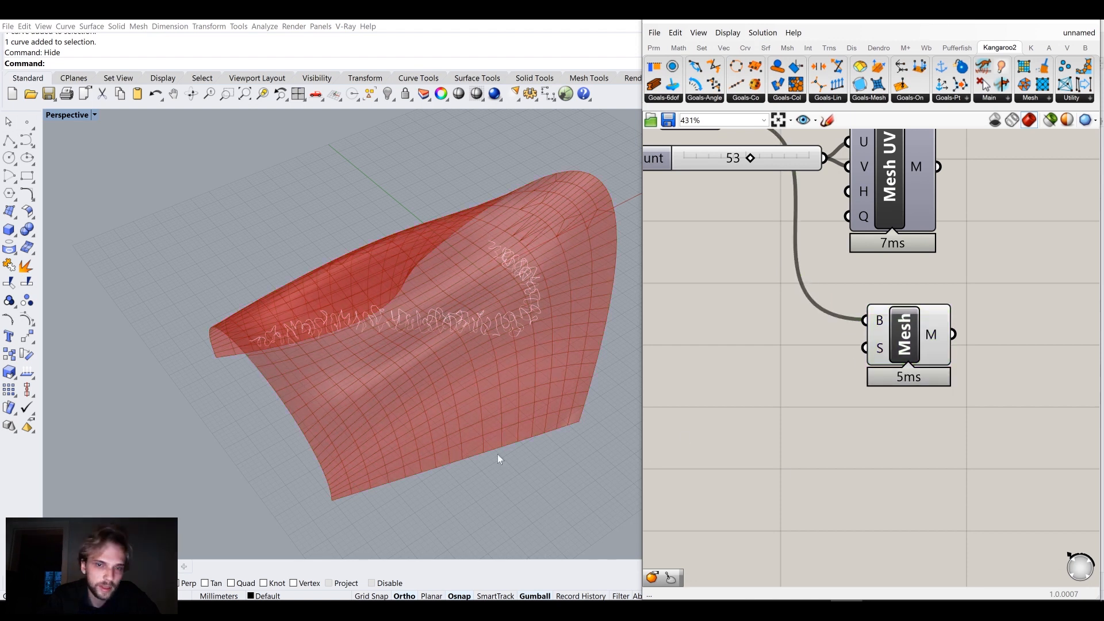
right_drag(460, 361, 533, 270)
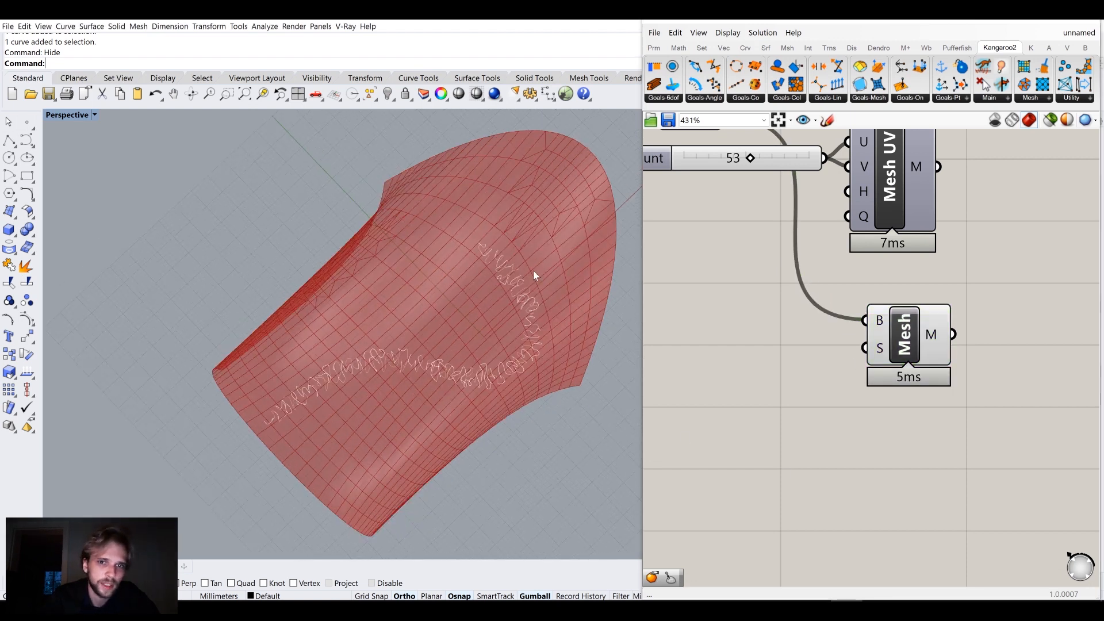
scroll(505, 157, up, 5)
scroll(446, 301, down, 5)
scroll(443, 303, up, 6)
scroll(373, 315, down, 6)
mouse_move(460, 394)
right_down()
mouse_move(443, 361)
mouse_move(454, 397)
right_up()
Try a Settings (Quality) component on the settings input of the Mesh Brep component, and delete it
right_drag(759, 423, 831, 378)
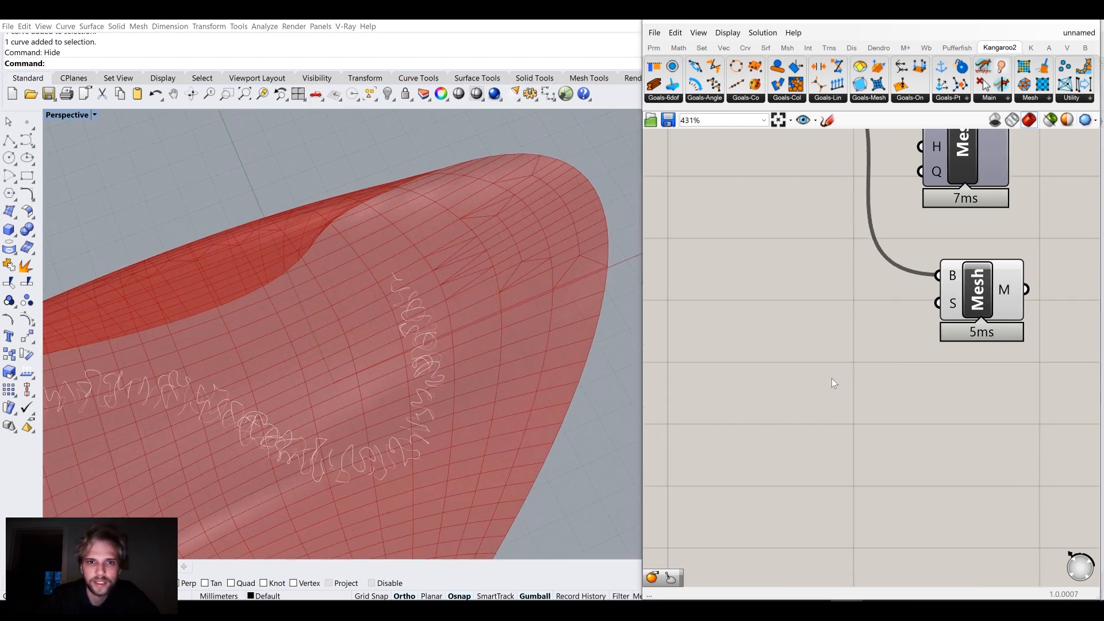
double_click(824, 380)
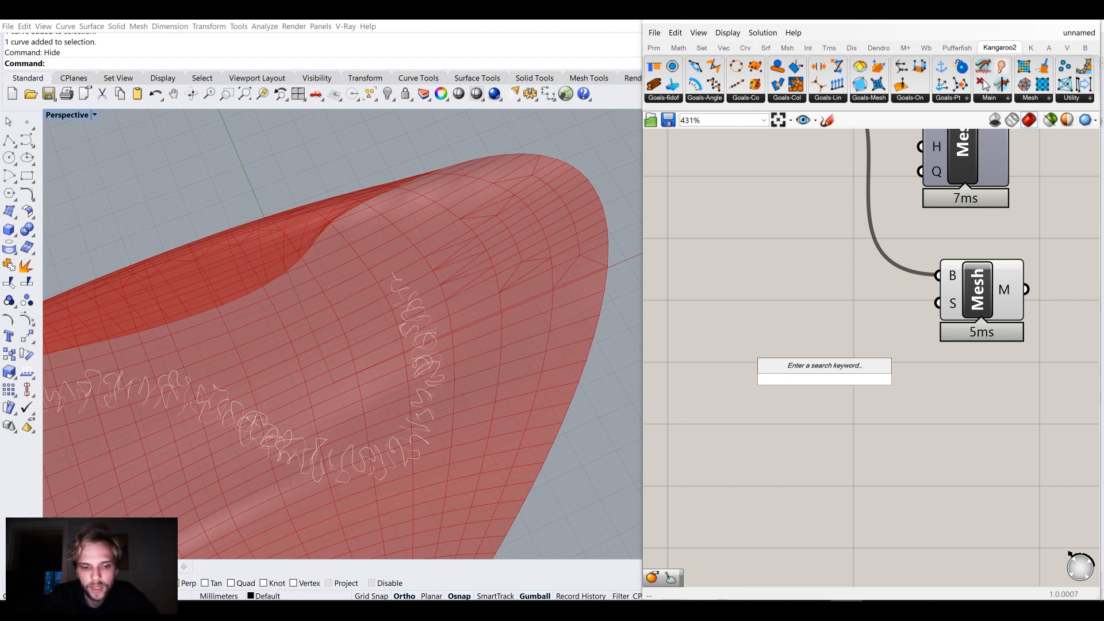
text(setting)
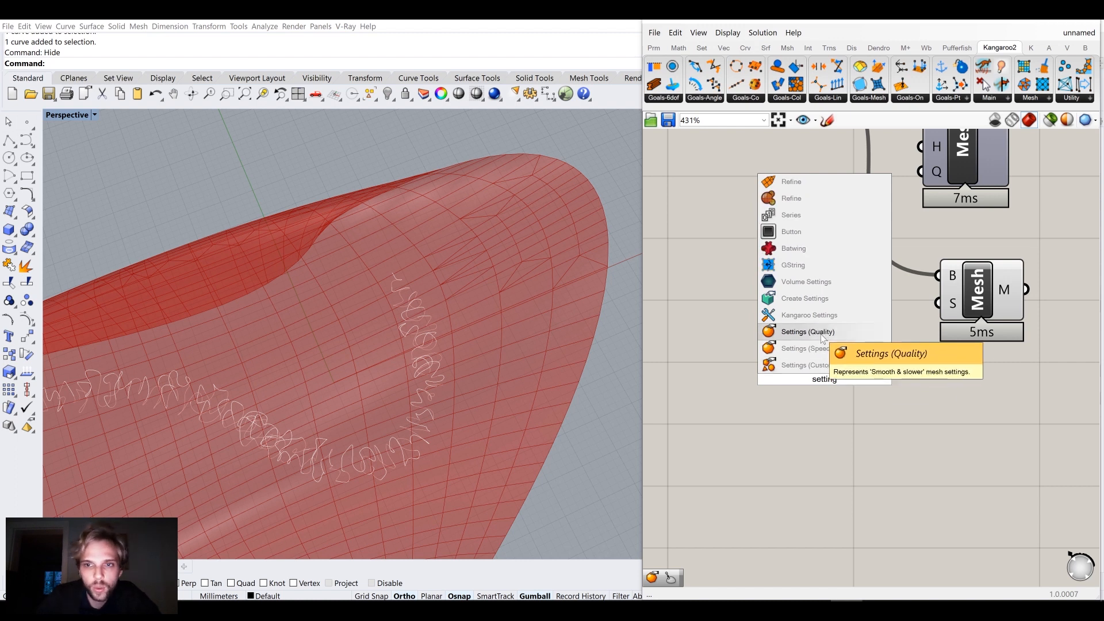
click(820, 349)
drag(936, 337, 938, 303)
drag(830, 348, 831, 281)
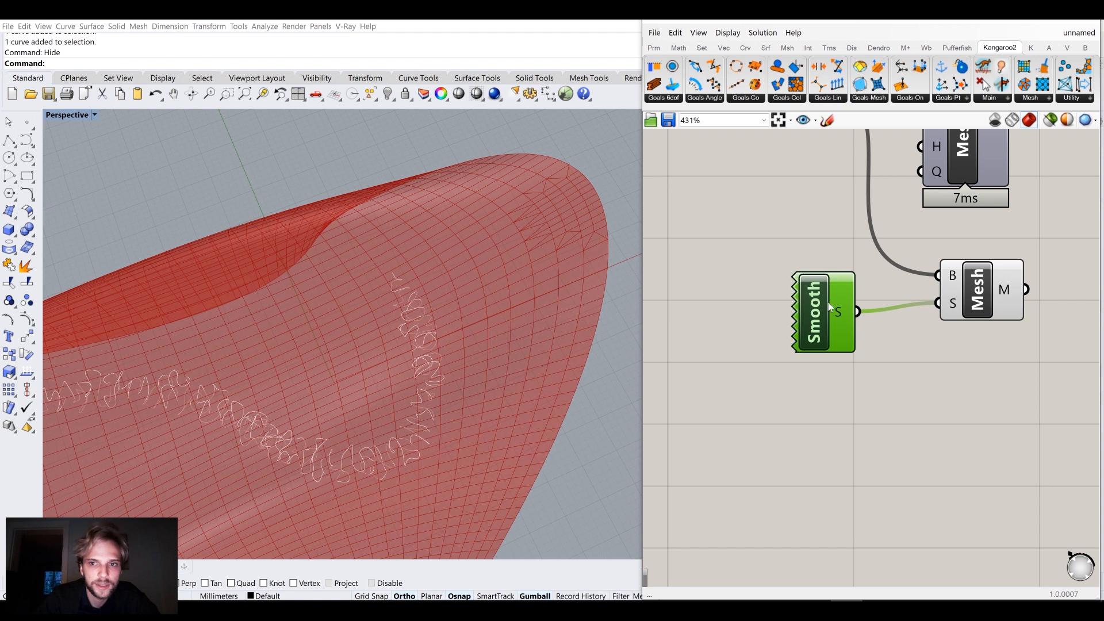
key(Delete)
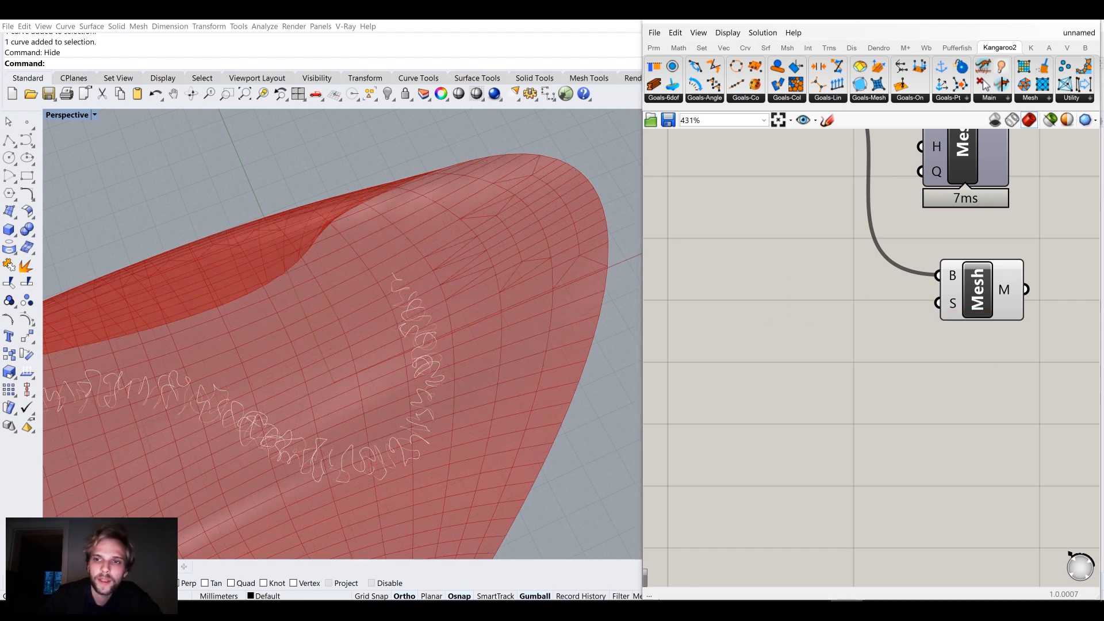
Add a Settings (Custom) component and connect it to the settings input of the Mesh Brep component
double_click(801, 311)
text(setting cu)
click(807, 303)
drag(871, 318, 816, 348)
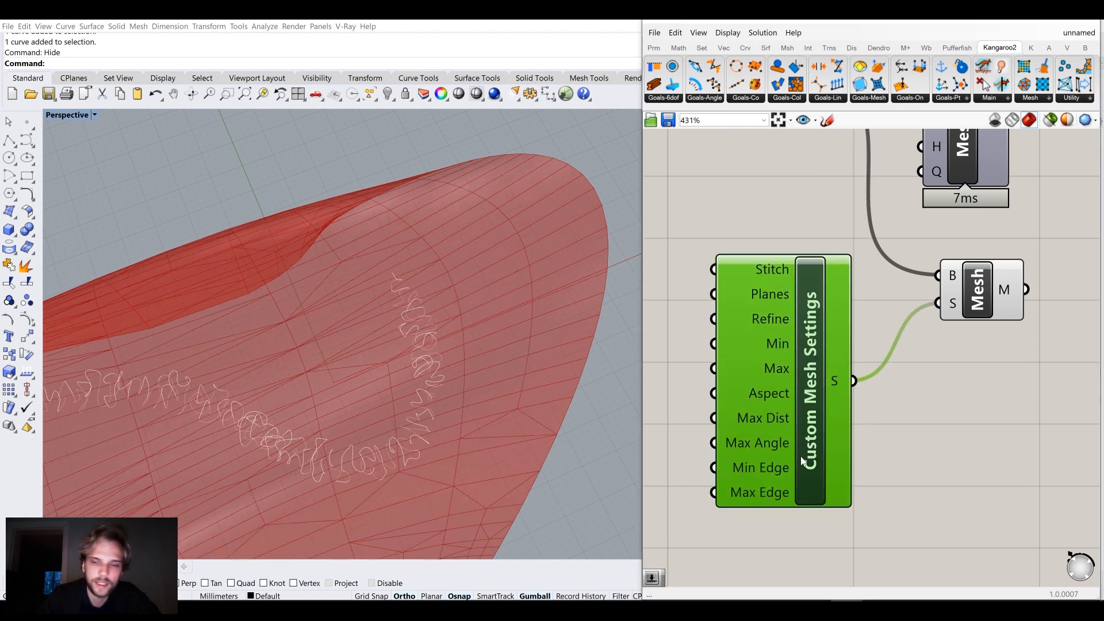
scroll(801, 461, down, 3)
right_drag(847, 425, 963, 361)
scroll(906, 390, up, 2)
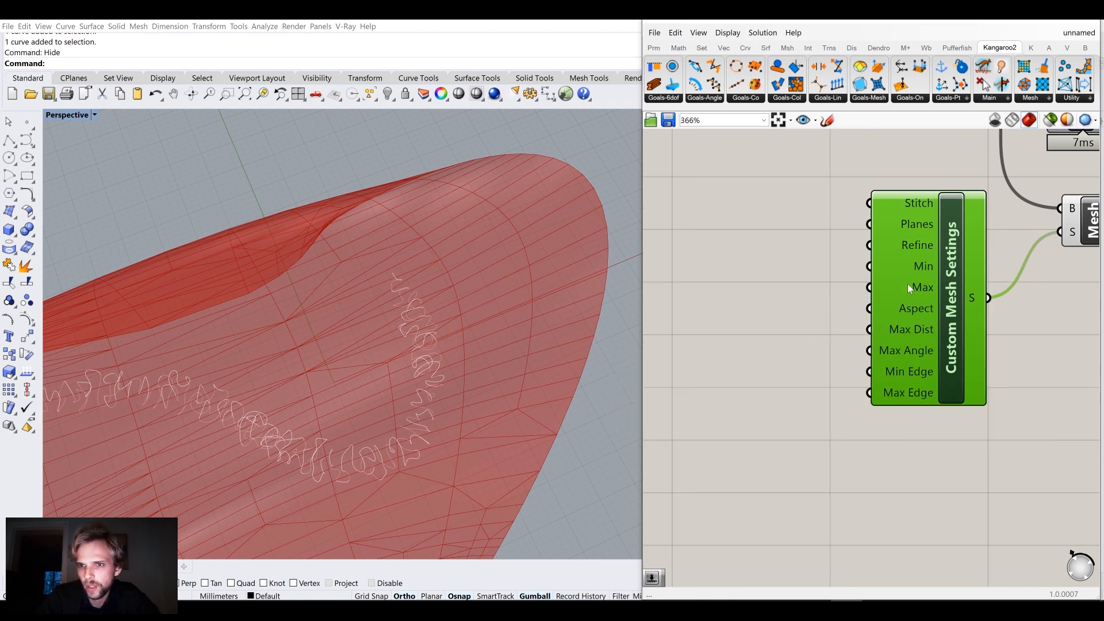
click(777, 397)
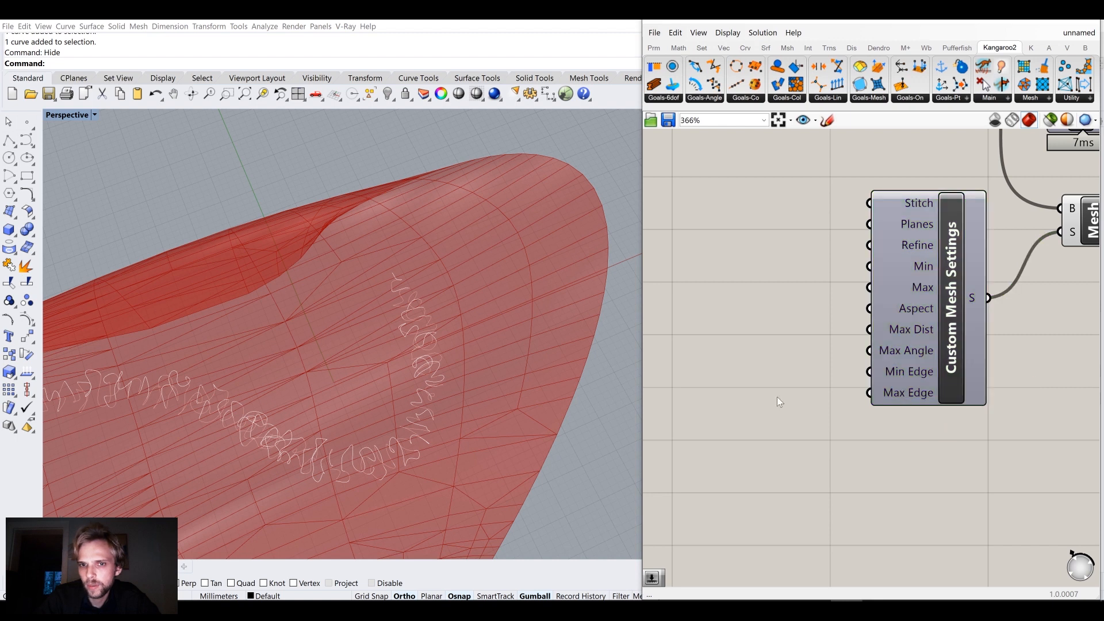
Add a number slider set to 100 and connect it to the Min input of the Custom Mesh Settings component
right_drag(777, 396, 830, 360)
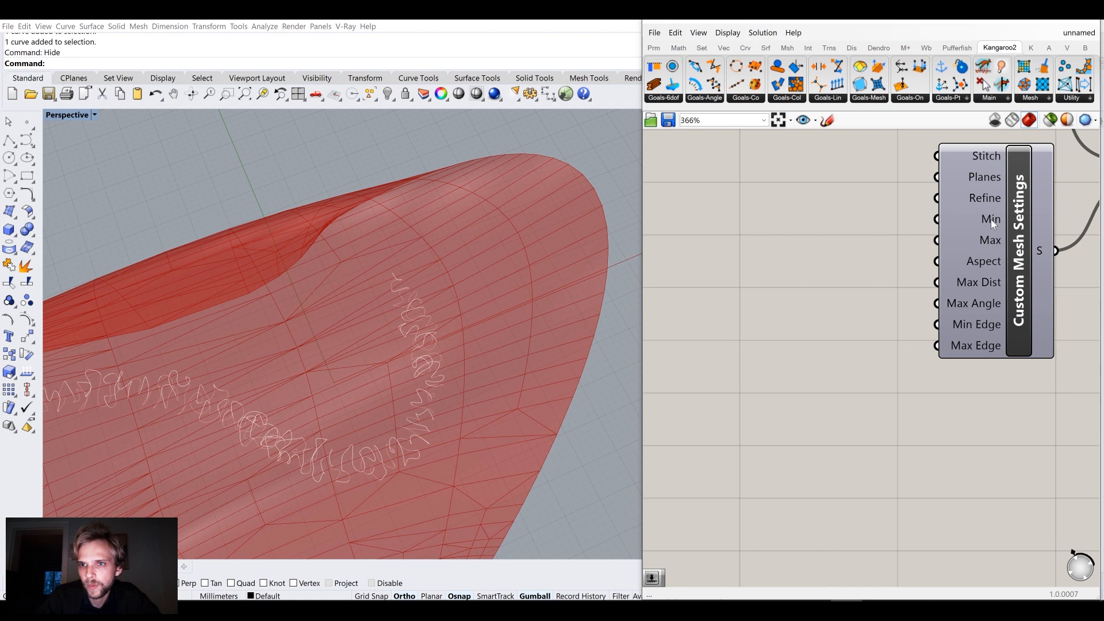
double_click(857, 237)
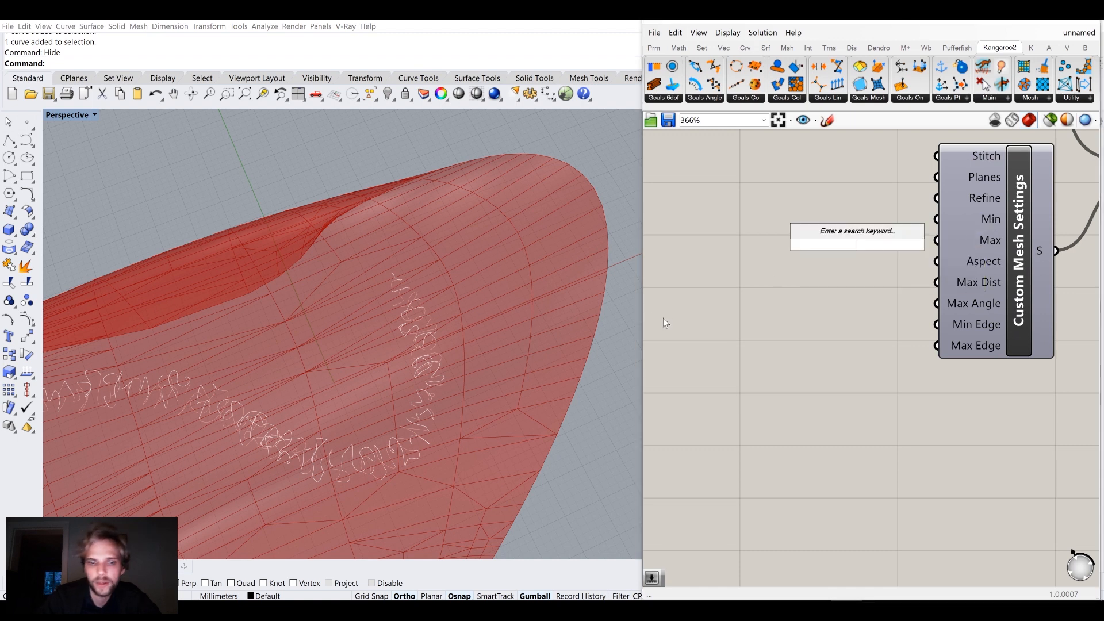
text(100)
key(Return)
drag(899, 243, 936, 219)
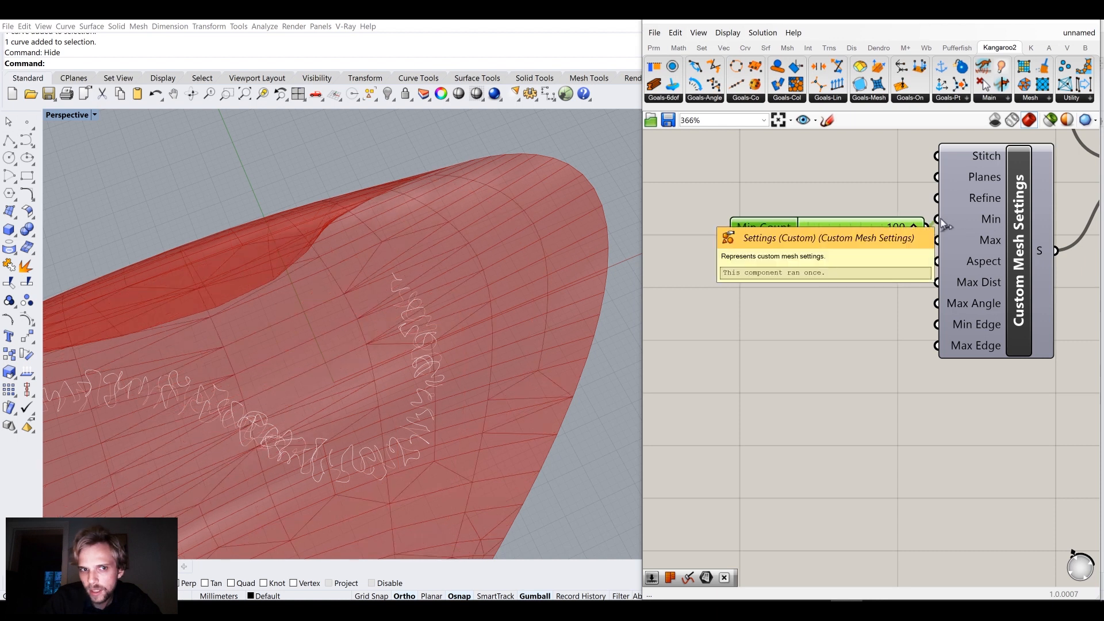
Add a second slider set to 1000, connect it to the Max input of Custom Mesh Settings and place it below the first
double_click(826, 276)
text(1000)
key(Return)
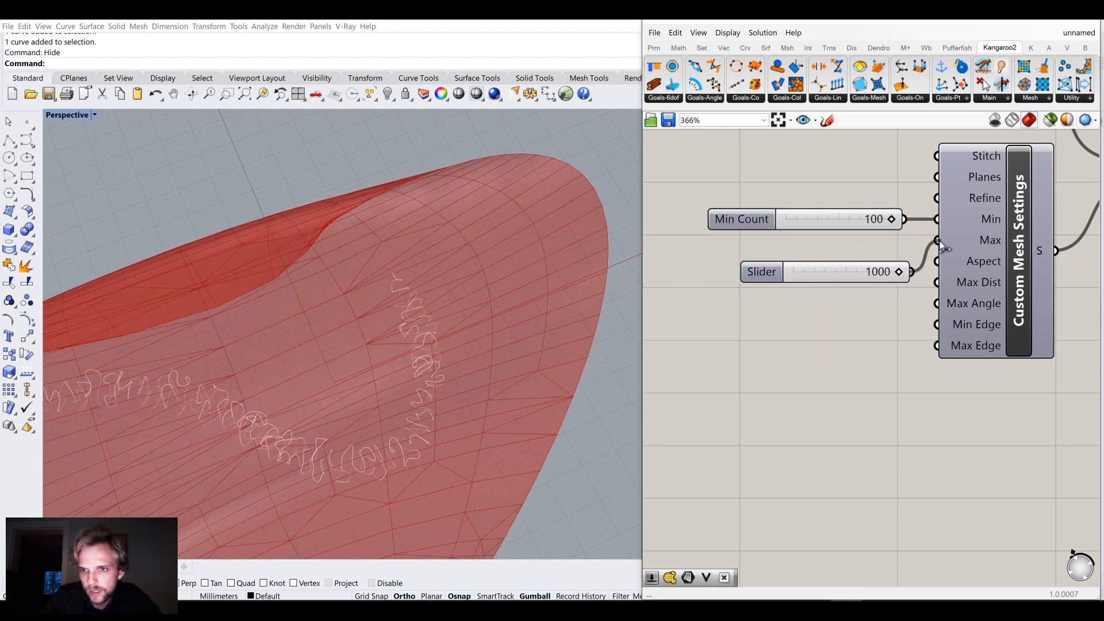
drag(939, 240, 939, 241)
drag(868, 282, 812, 258)
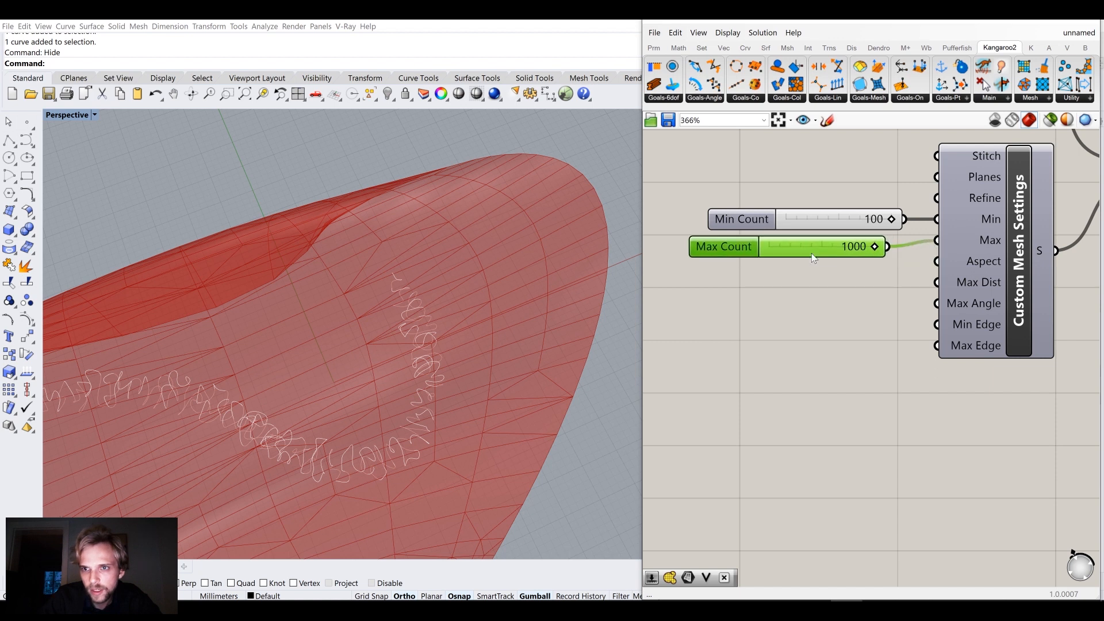
Connect the 1000 slider to the Min input of Custom Mesh Settings instead, and delete the 100 slider
double_click(802, 173)
mouse_move(887, 246)
mouse_down()
mouse_move(943, 217)
mouse_move(888, 249)
mouse_up()
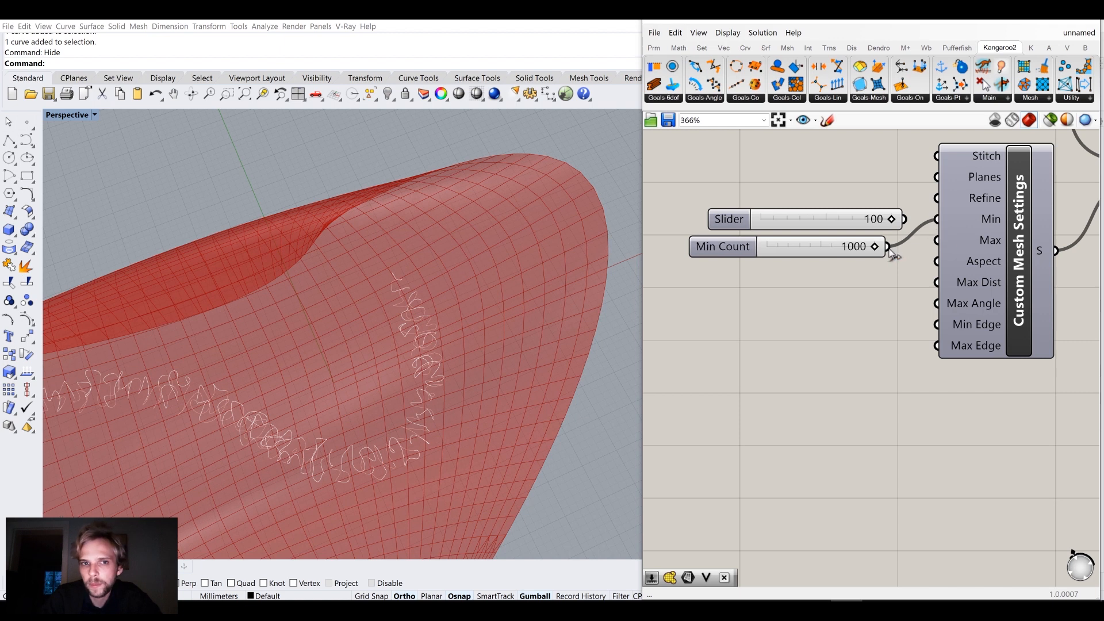
drag(847, 218, 727, 187)
key(Delete)
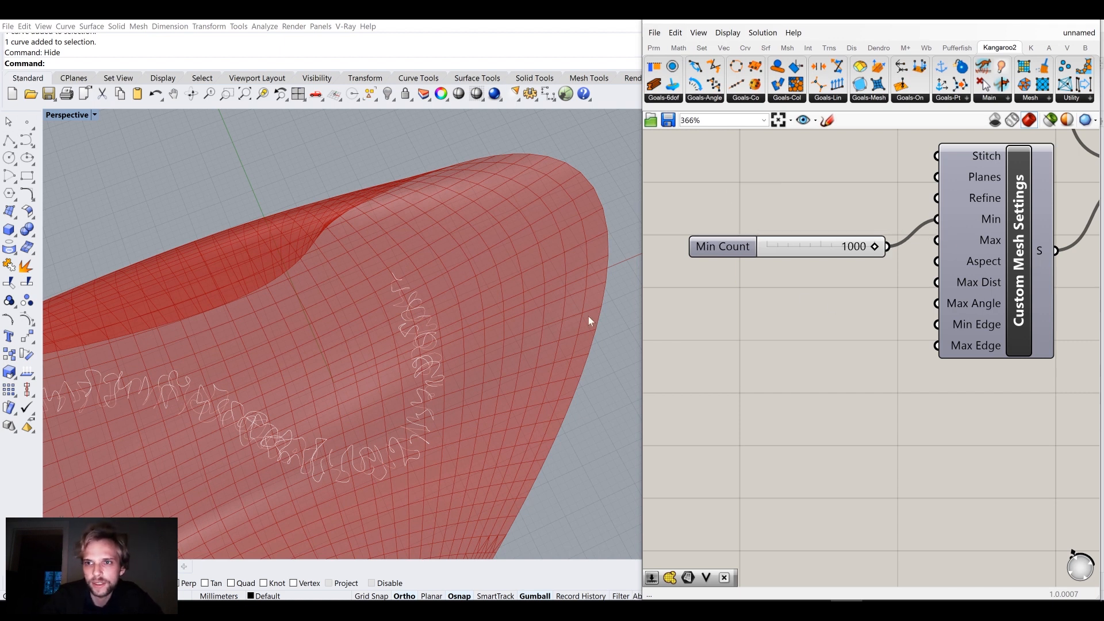
scroll(585, 315, down, 10)
scroll(531, 353, up, 6)
right_drag(531, 353, 568, 370)
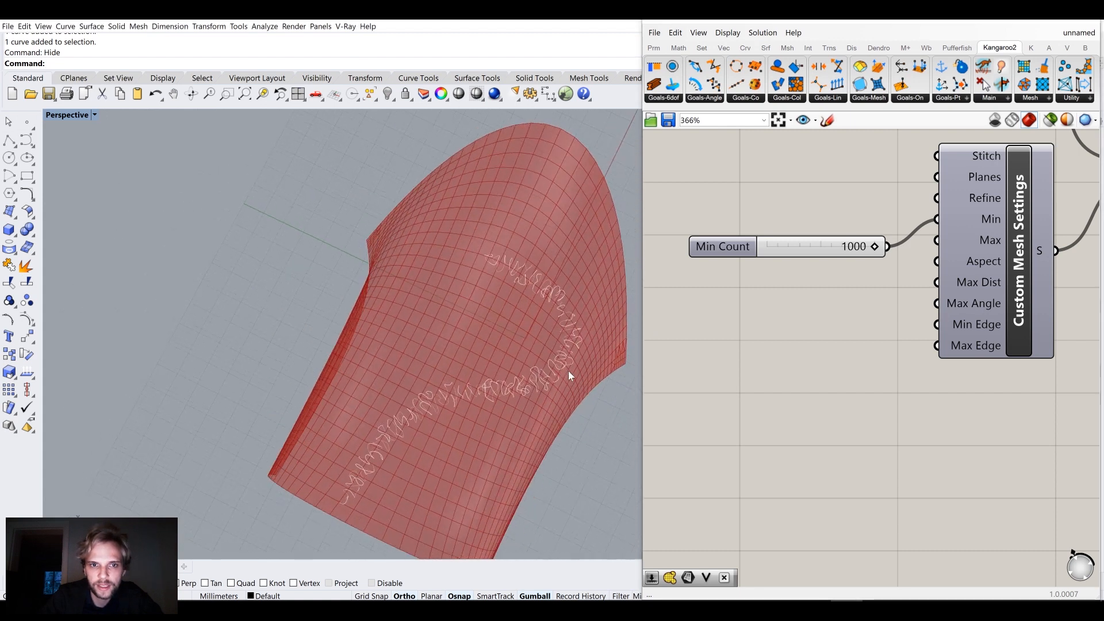
Delete the Custom Mesh Settings component with its slider, and the Mesh Brep component
scroll(911, 278, down, 3)
right_drag(1066, 349, 960, 398)
drag(966, 402, 730, 291)
key(Delete)
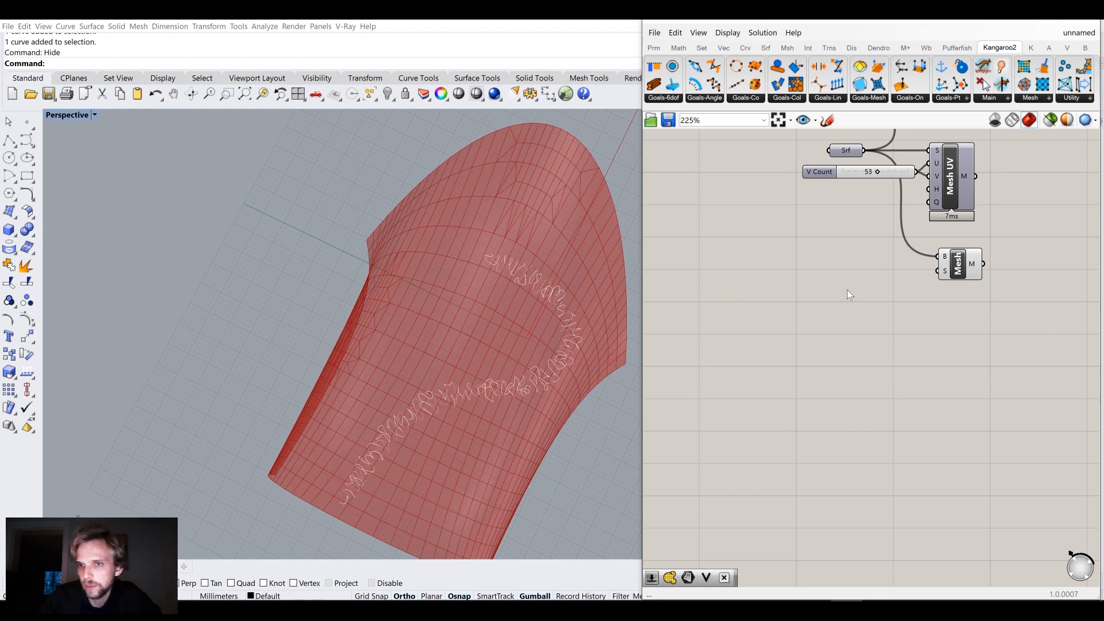
right_drag(998, 307, 899, 388)
drag(899, 388, 805, 330)
key(Delete)
Turn the preview of the Mesh Surface component back on
click(871, 264)
middle_click(872, 265)
click(896, 240)
click(943, 276)
scroll(957, 300, down, 4)
right_drag(873, 311, 802, 344)
scroll(788, 299, up, 4)
right_drag(801, 301, 853, 306)
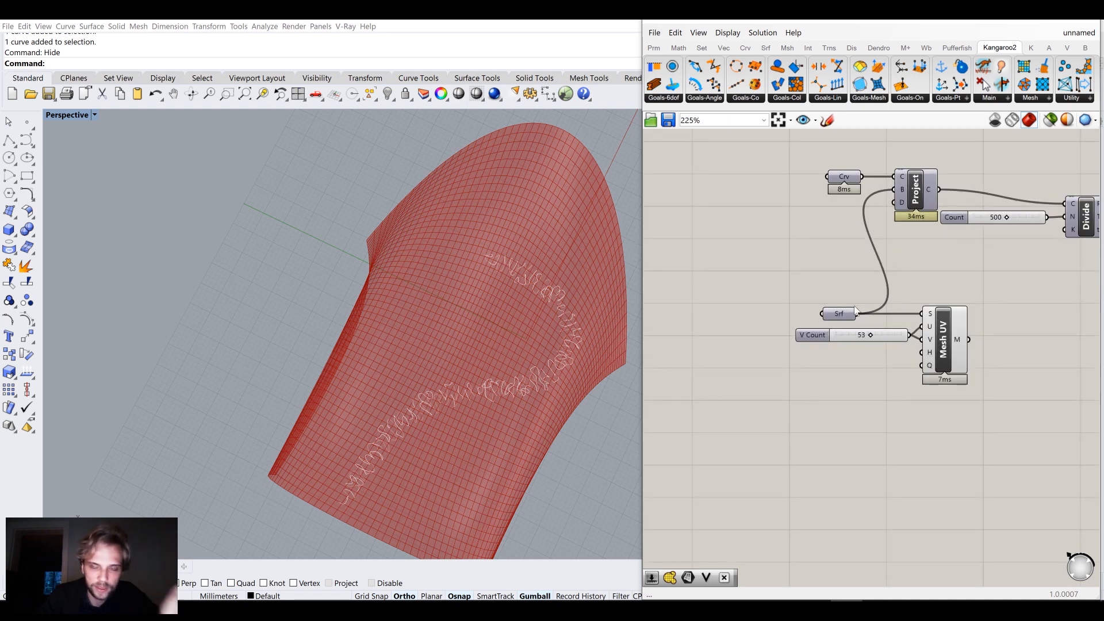
Move the Mesh Surface component and its V Count slider close to the OnMesh goal
click(957, 342)
click(982, 369)
scroll(782, 348, down, 4)
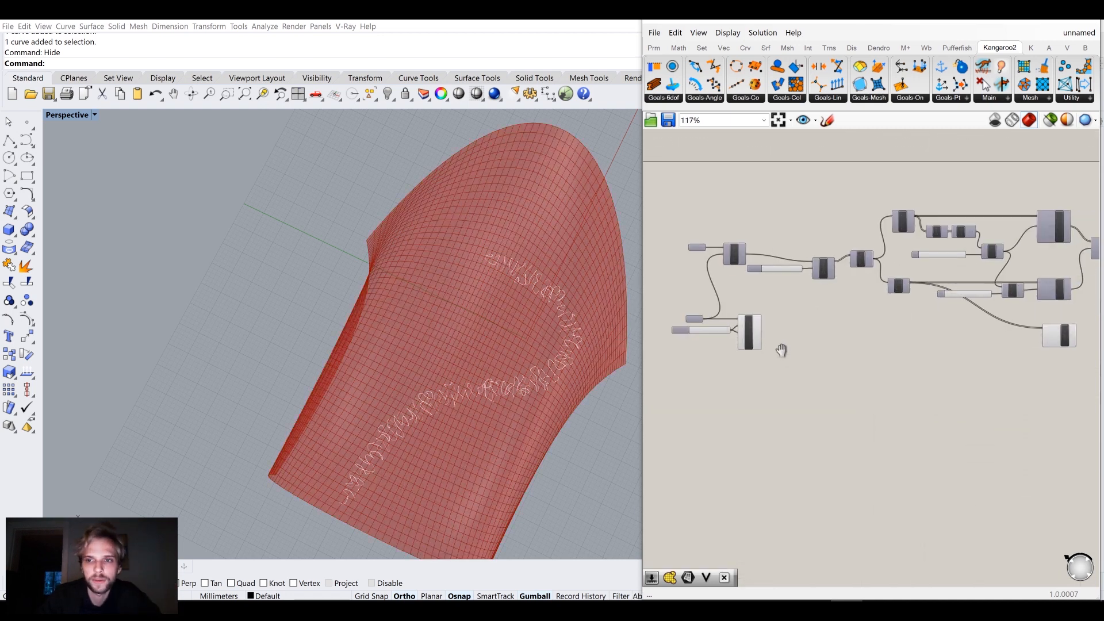
drag(695, 338, 956, 345)
scroll(1053, 346, up, 5)
right_drag(1053, 347, 1014, 355)
click(846, 416)
scroll(846, 415, up, 1)
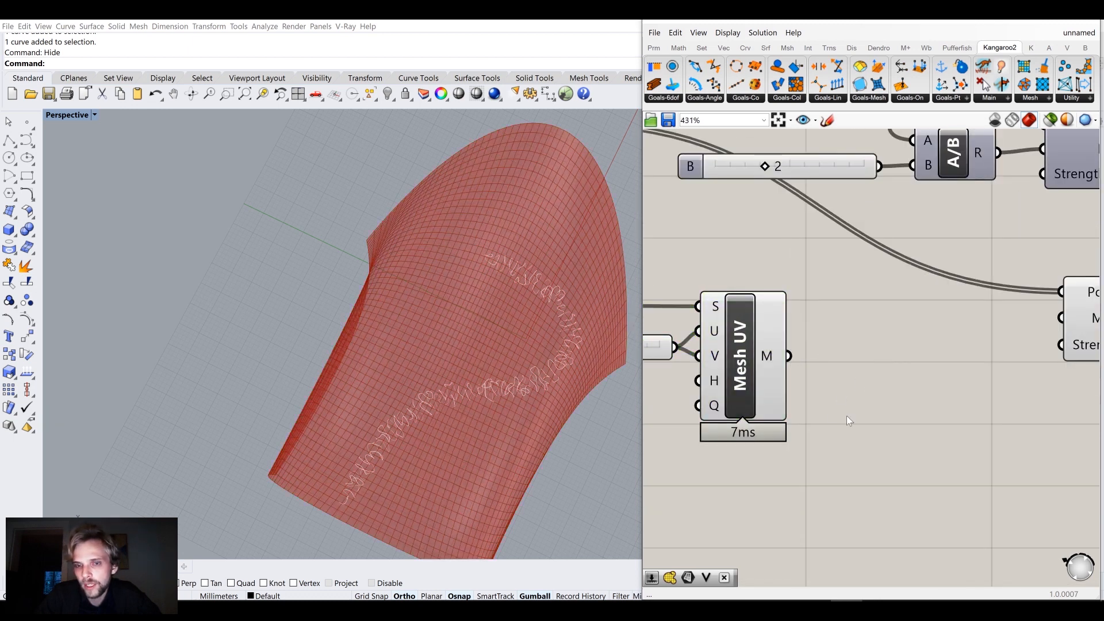
Connect the mesh output of the Mesh Surface component to the Mesh input of the OnMesh goal
scroll(819, 372, down, 6)
scroll(998, 362, up, 4)
drag(800, 368, 970, 345)
right_drag(962, 396, 946, 426)
scroll(946, 426, down, 4)
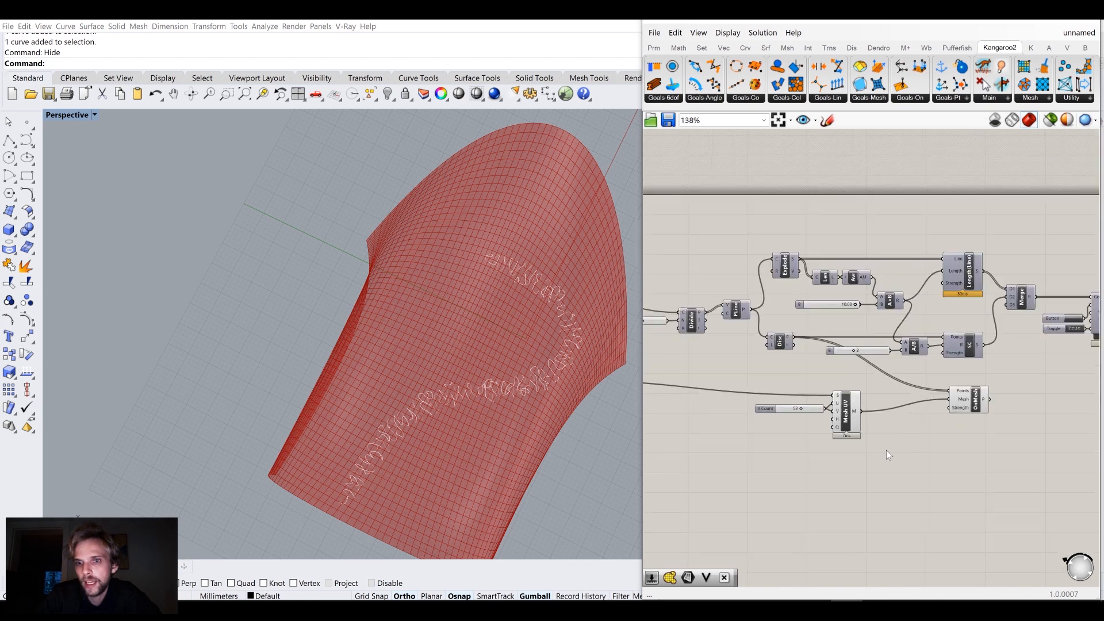
Switch the preview of the Mesh Surface component off and on again
click(854, 419)
middle_click(854, 419)
click(895, 377)
scroll(918, 400, up, 4)
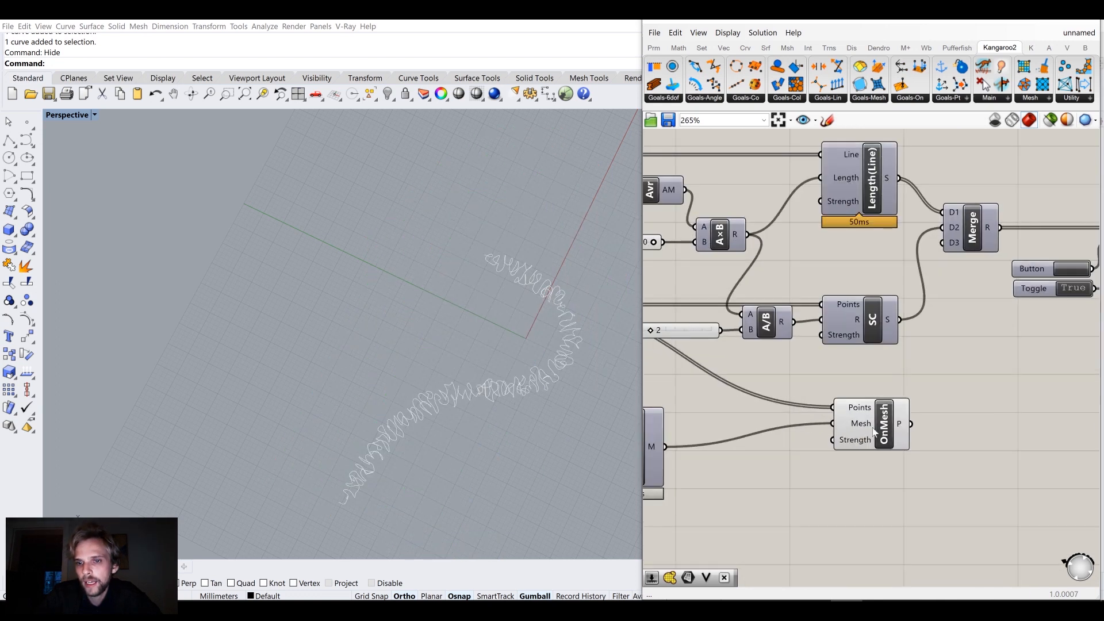
right_drag(798, 429, 902, 393)
click(796, 381)
middle_click(795, 381)
click(837, 341)
click(895, 334)
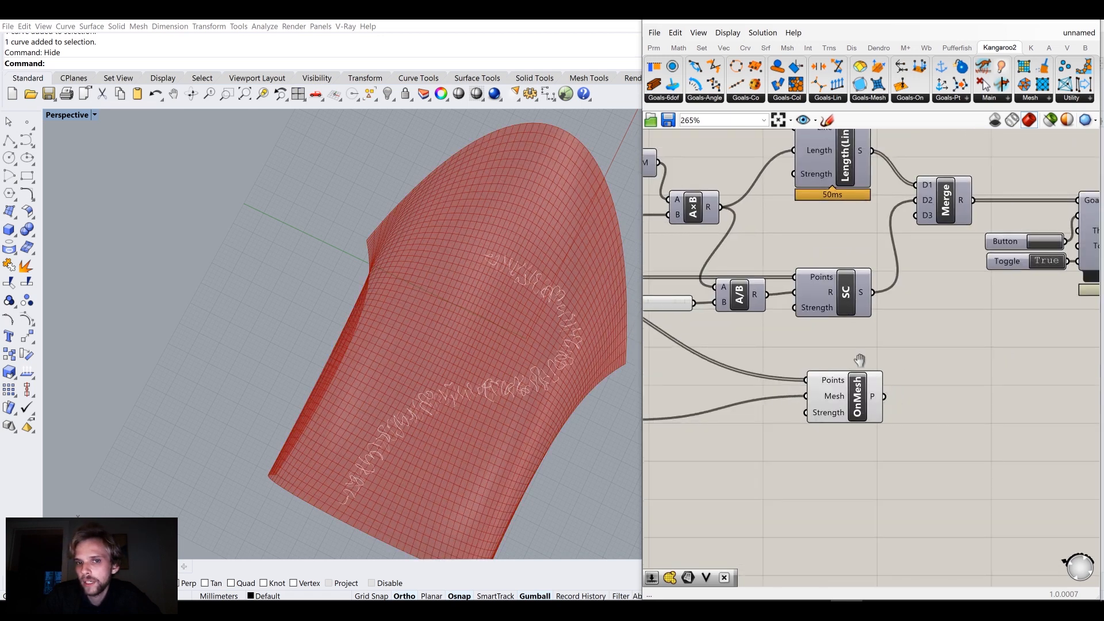
Hide the preview of the Mesh Surface component
right_drag(859, 360, 1103, 282)
click(887, 340)
middle_click(887, 341)
click(929, 302)
click(957, 311)
Turn on the preview of the reference surface parameter
scroll(958, 312, down, 2)
right_drag(870, 317, 707, 326)
scroll(774, 291, up, 3)
click(772, 312)
scroll(771, 311, up, 1)
middle_click(771, 312)
click(797, 285)
click(930, 280)
Connect the output of the OnMesh goal to the D3 input of Merge and view the curve growing on the surface
scroll(929, 279, down, 5)
scroll(991, 310, up, 6)
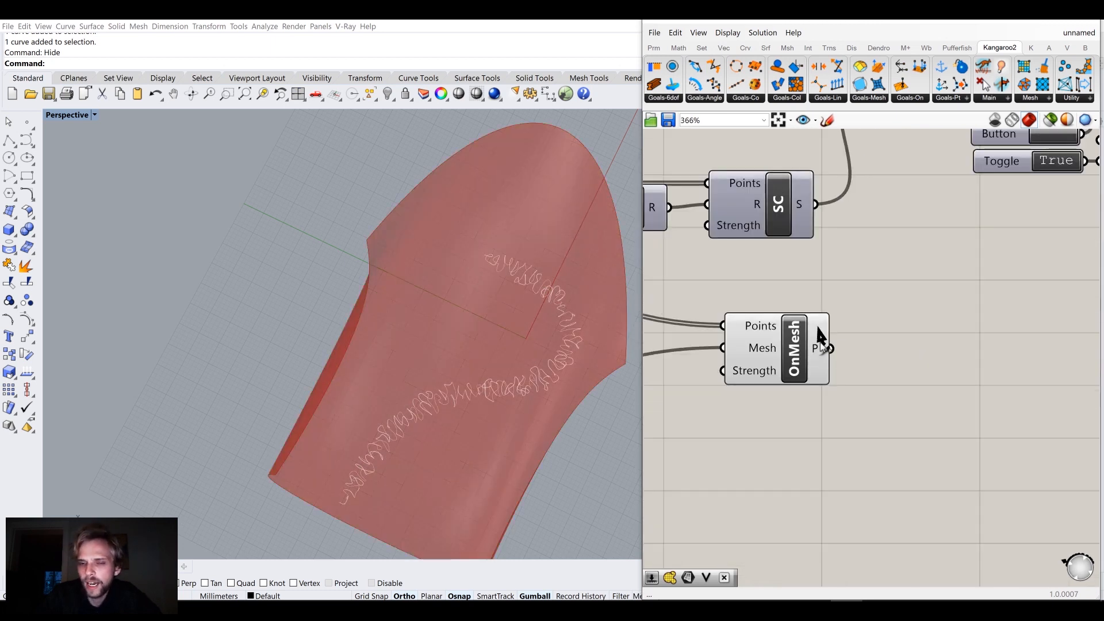
drag(821, 344, 825, 345)
scroll(824, 345, down, 3)
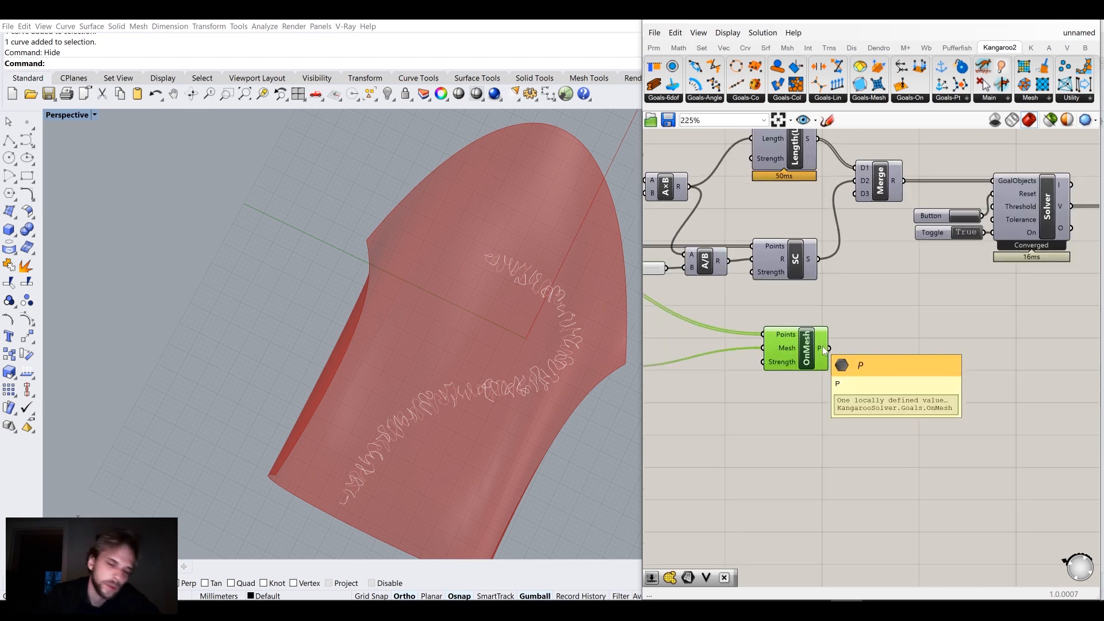
drag(809, 357, 859, 197)
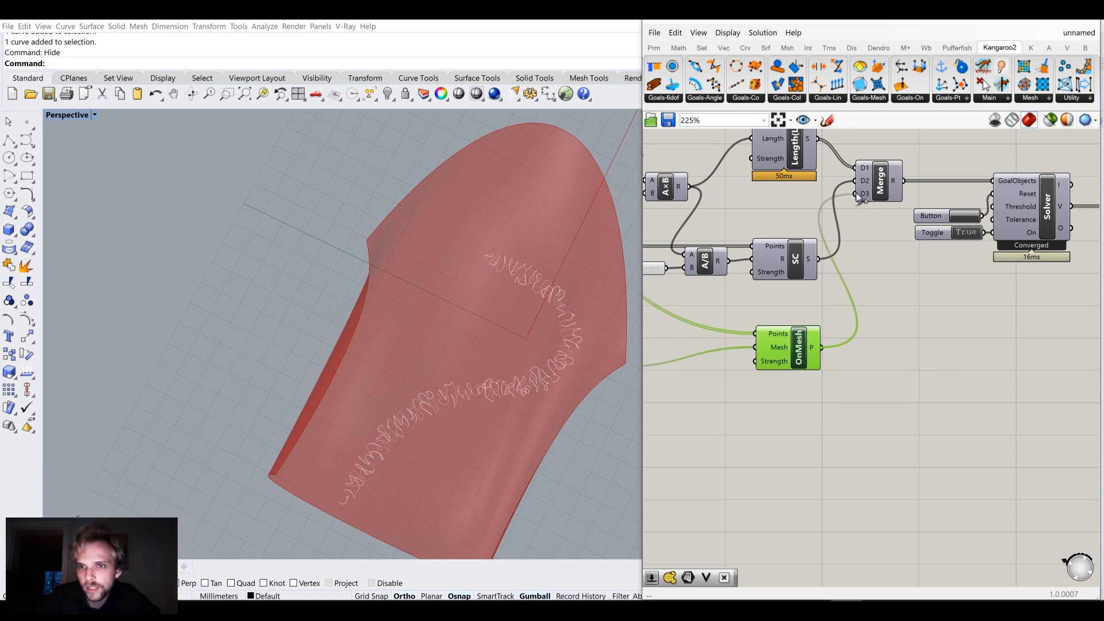
middle_click(779, 344)
right_drag(634, 404, 538, 361)
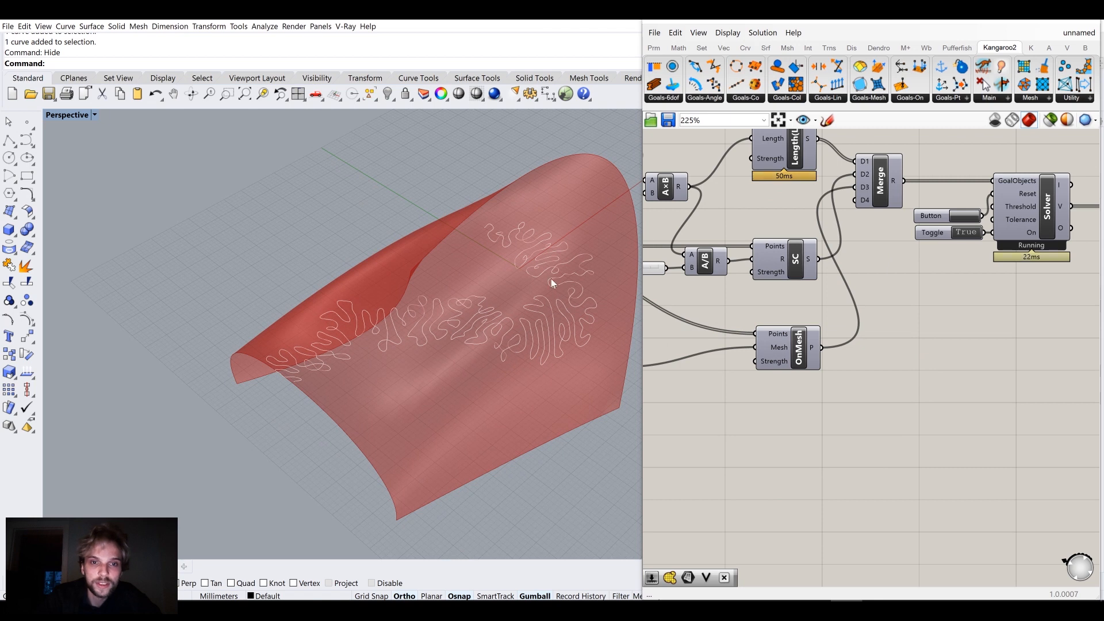
right_drag(551, 280, 552, 319)
Pause and reset the solver, lower the length multiplier, and switch the solver back on
click(964, 234)
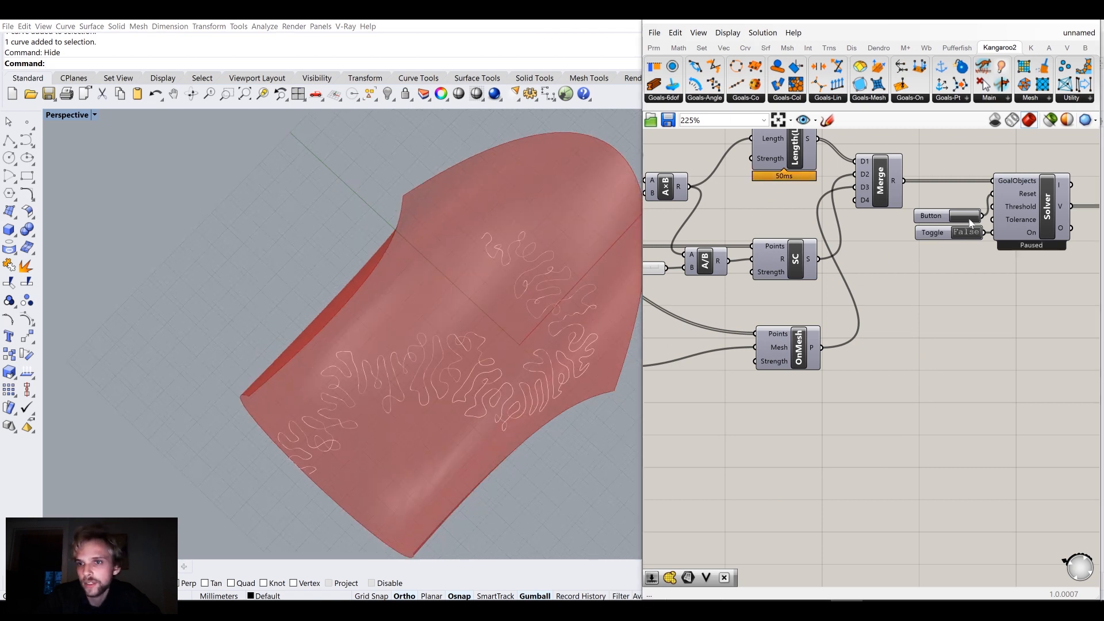
click(968, 219)
right_drag(688, 293, 855, 333)
scroll(744, 230, up, 1)
right_drag(794, 239, 861, 254)
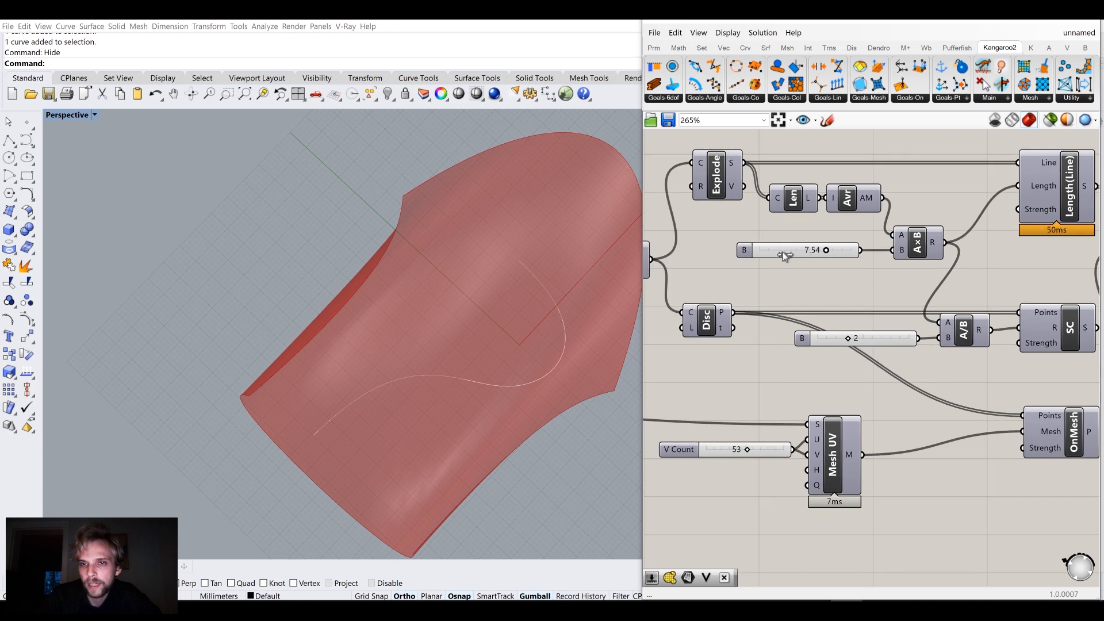
right_drag(1023, 273, 818, 288)
right_drag(1043, 349, 763, 250)
double_click(898, 285)
Gradually raise the length multiplier to 10.00 so the curve grows across the surface
scroll(858, 342, down, 1)
scroll(808, 253, up, 4)
drag(765, 251, 810, 250)
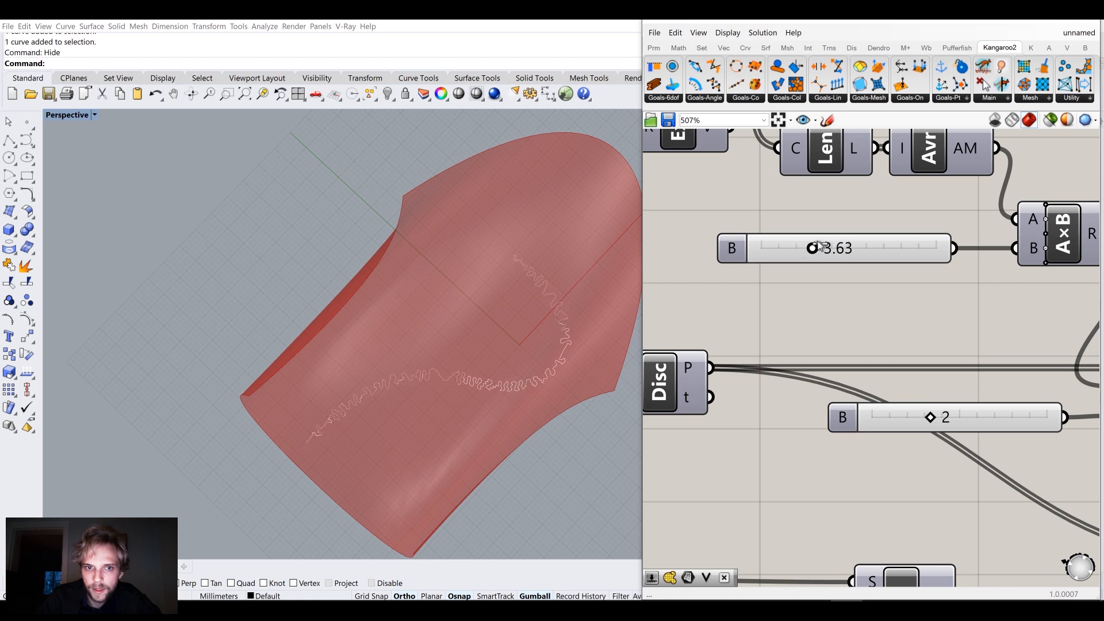
drag(832, 246, 951, 229)
right_drag(517, 370, 549, 352)
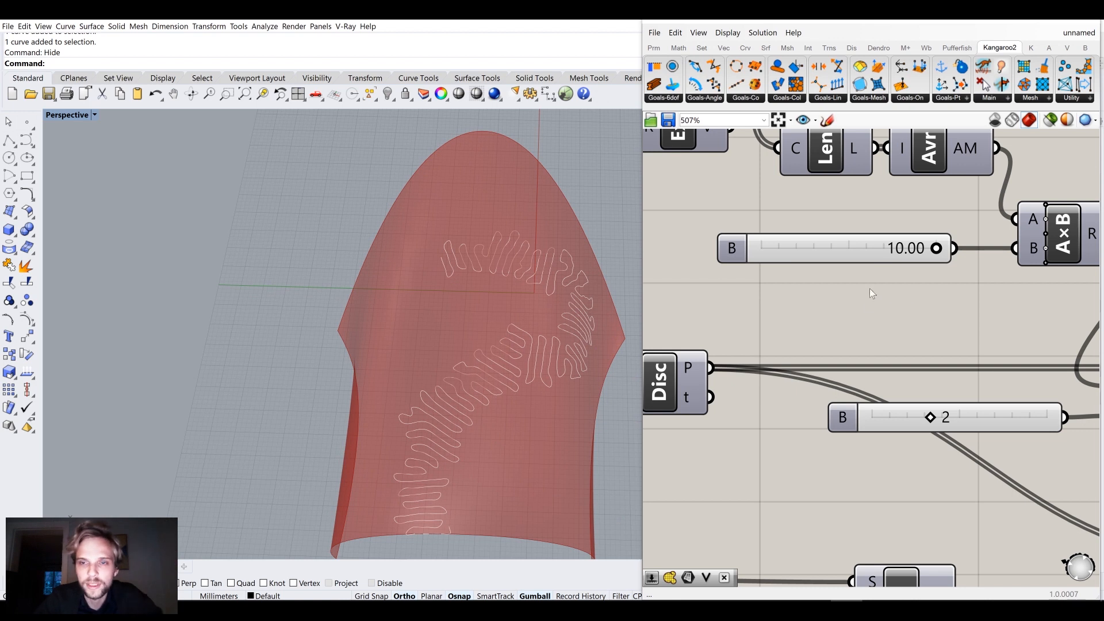
Extend the length multiplier slider's maximum to 40 and gradually raise its value to 27.82
right_drag(870, 289, 815, 329)
click(793, 291)
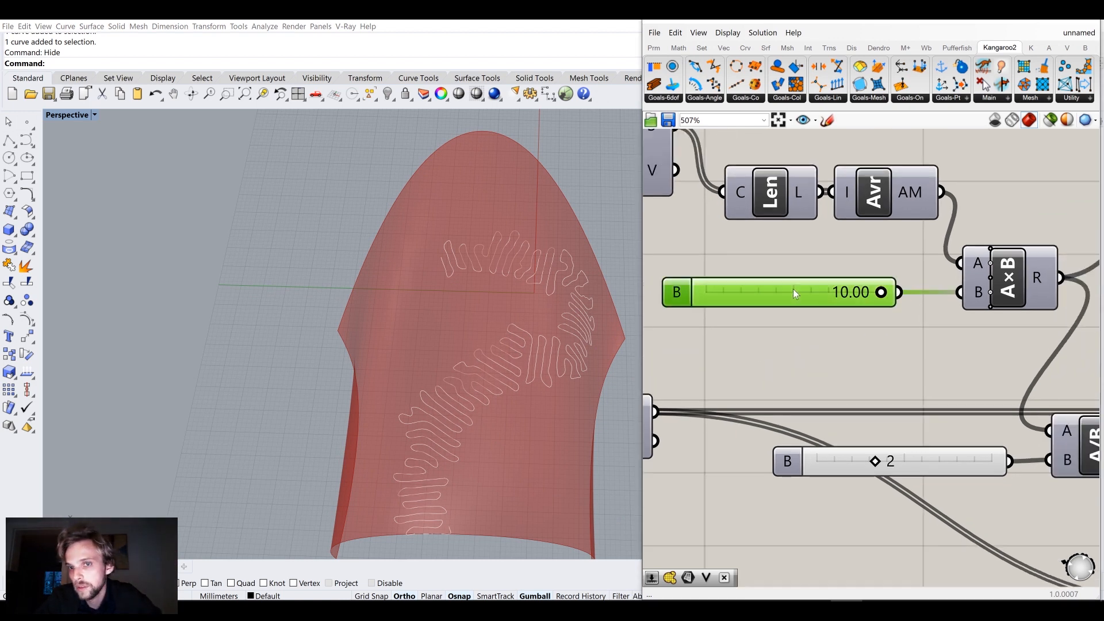
right_click(793, 290)
click(837, 336)
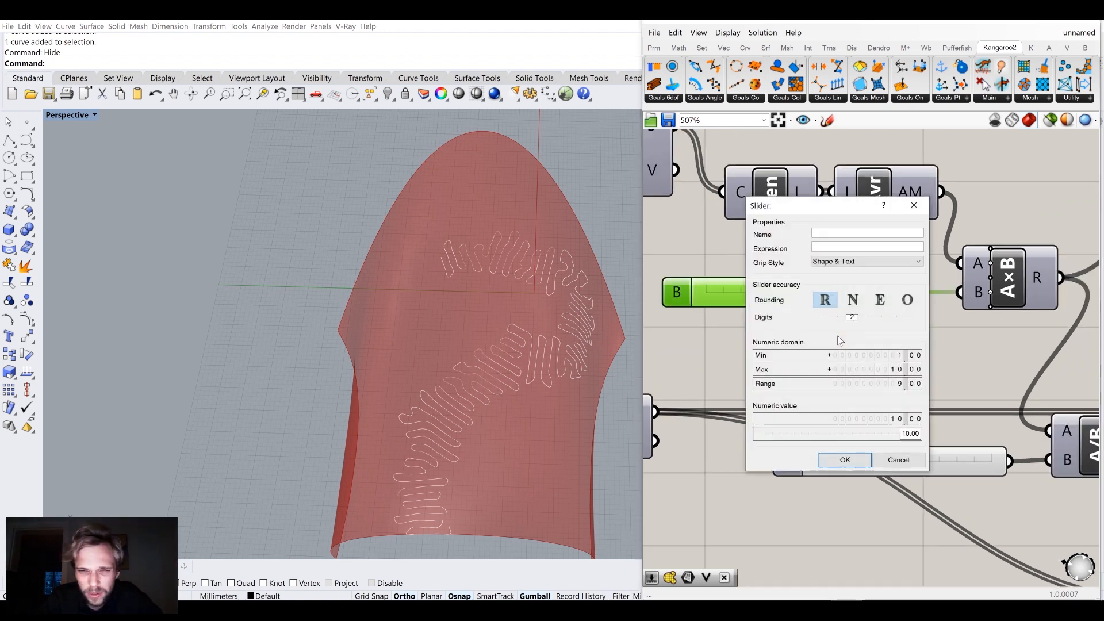
double_click(870, 373)
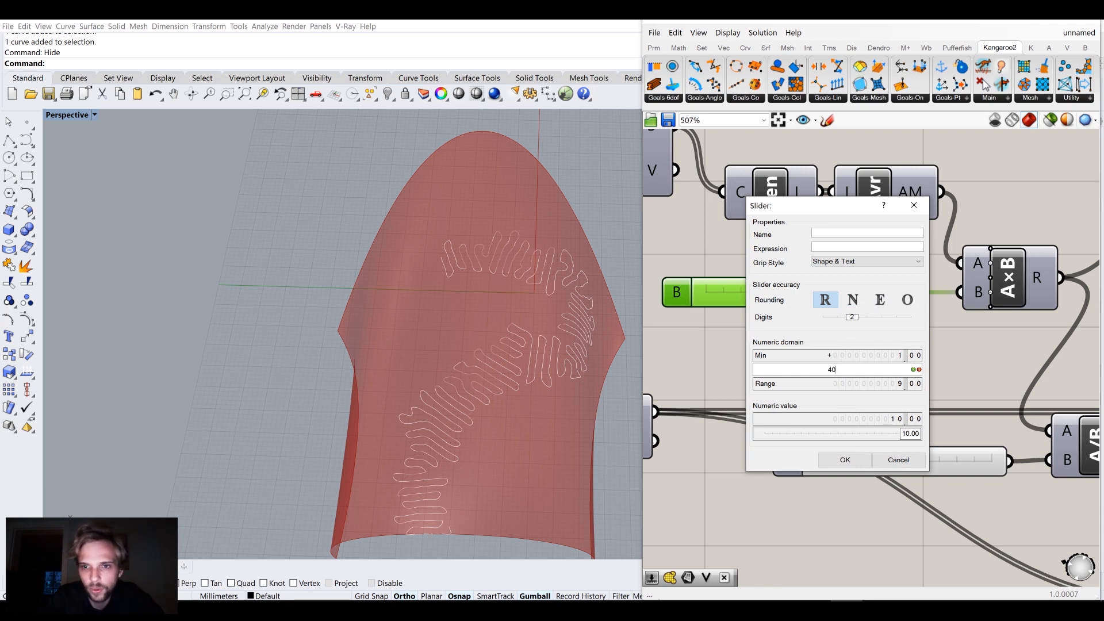
text(40)
key(Return)
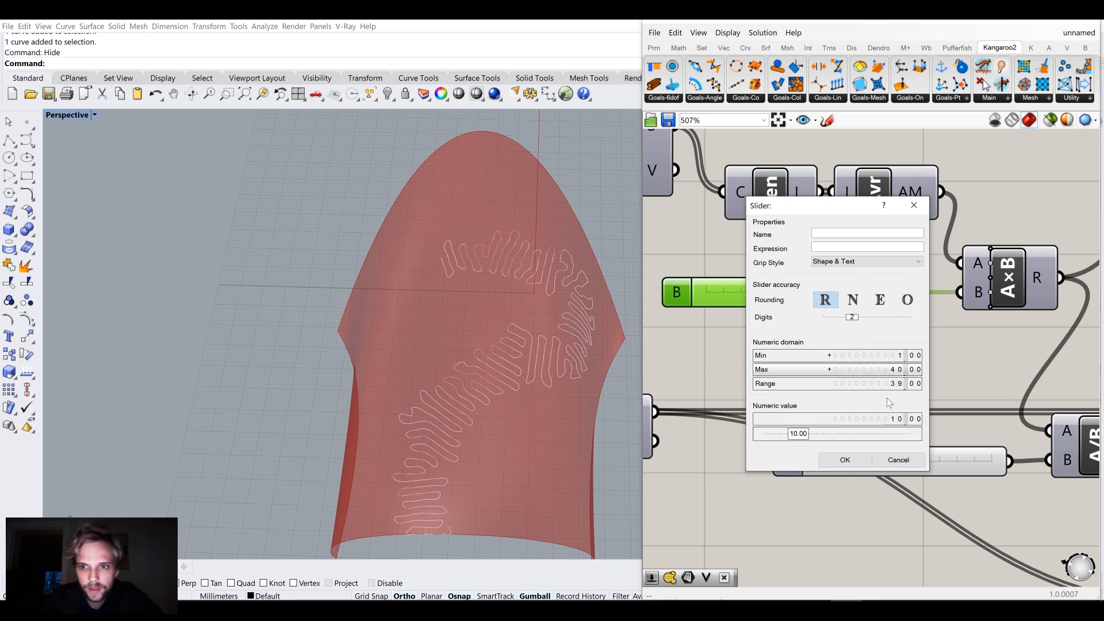
click(844, 459)
drag(746, 294, 828, 269)
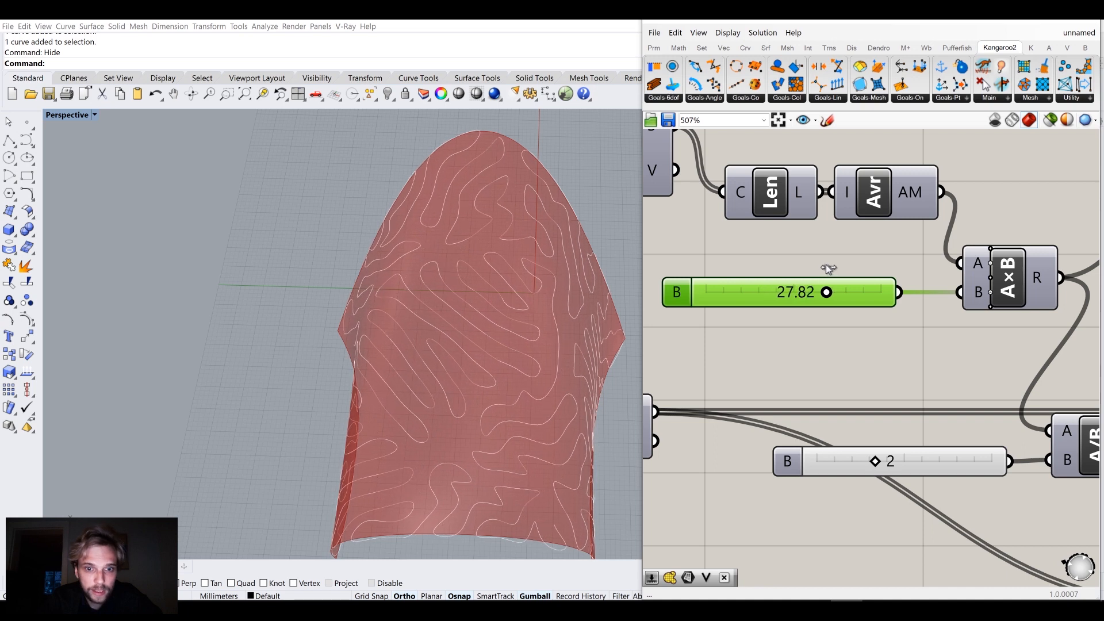
Examine from several angles how the grown curve follows the surface and its lower edges
right_drag(530, 387, 410, 430)
right_drag(431, 481, 368, 464)
right_drag(530, 454, 510, 424)
scroll(420, 382, up, 7)
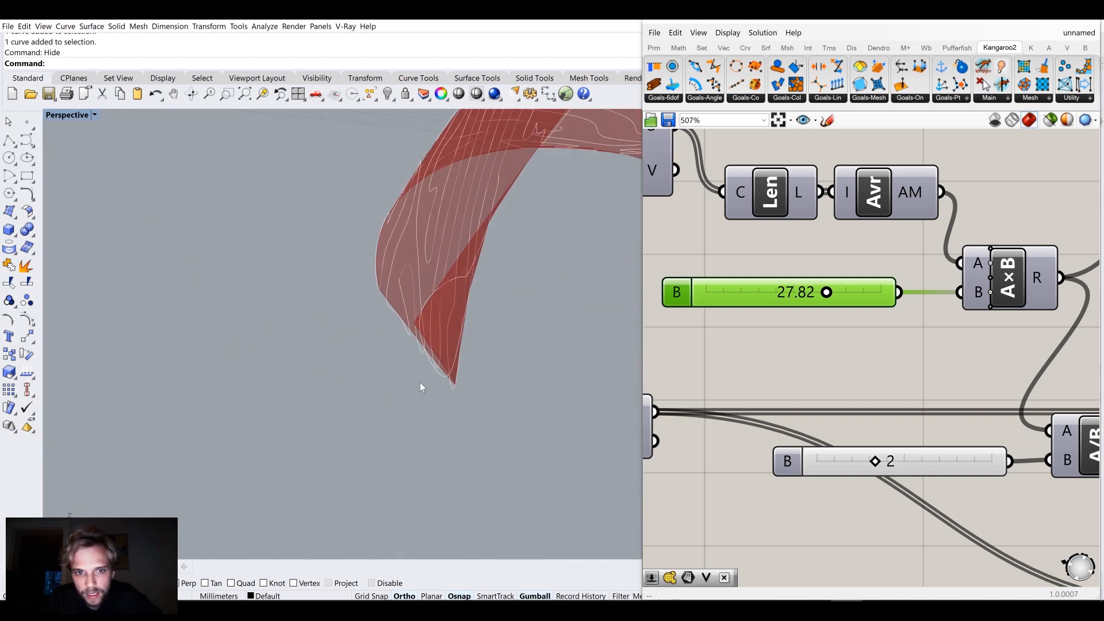
scroll(418, 322, down, 3)
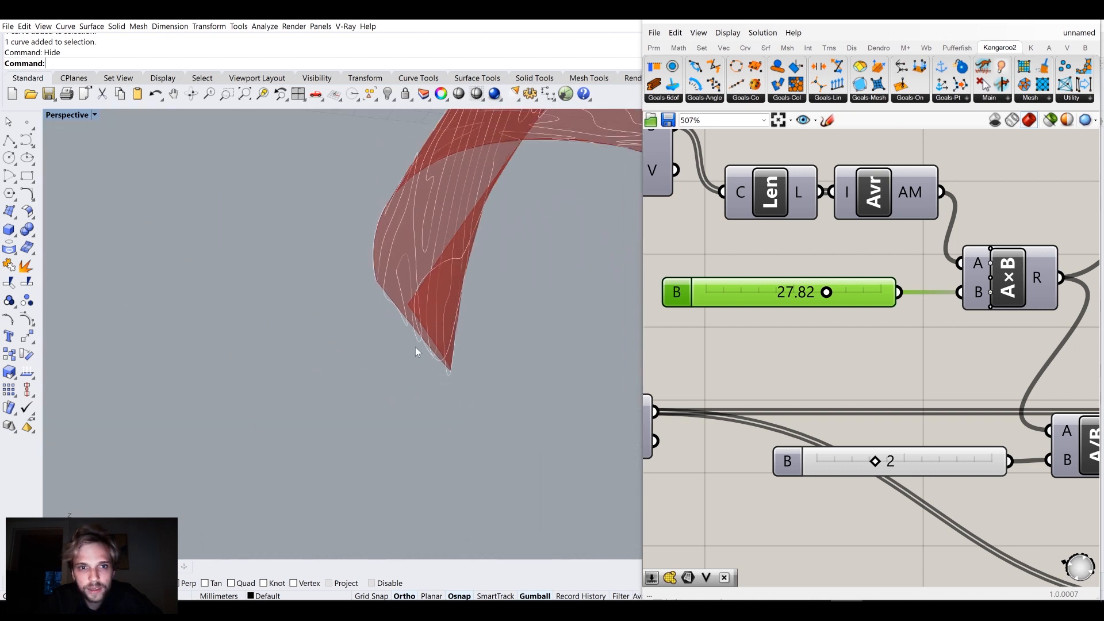
scroll(416, 349, up, 8)
scroll(502, 376, down, 5)
right_drag(380, 317, 382, 424)
scroll(895, 350, down, 5)
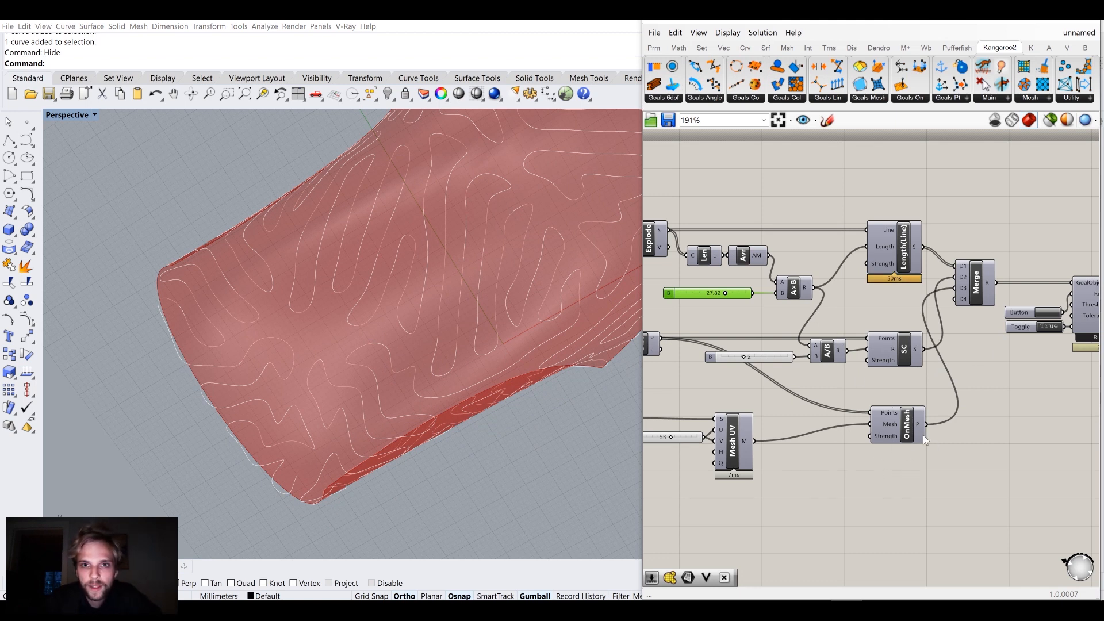
Reposition the OnMesh and SC goal components so they line up one below the other
drag(913, 438, 924, 430)
right_drag(623, 461, 292, 371)
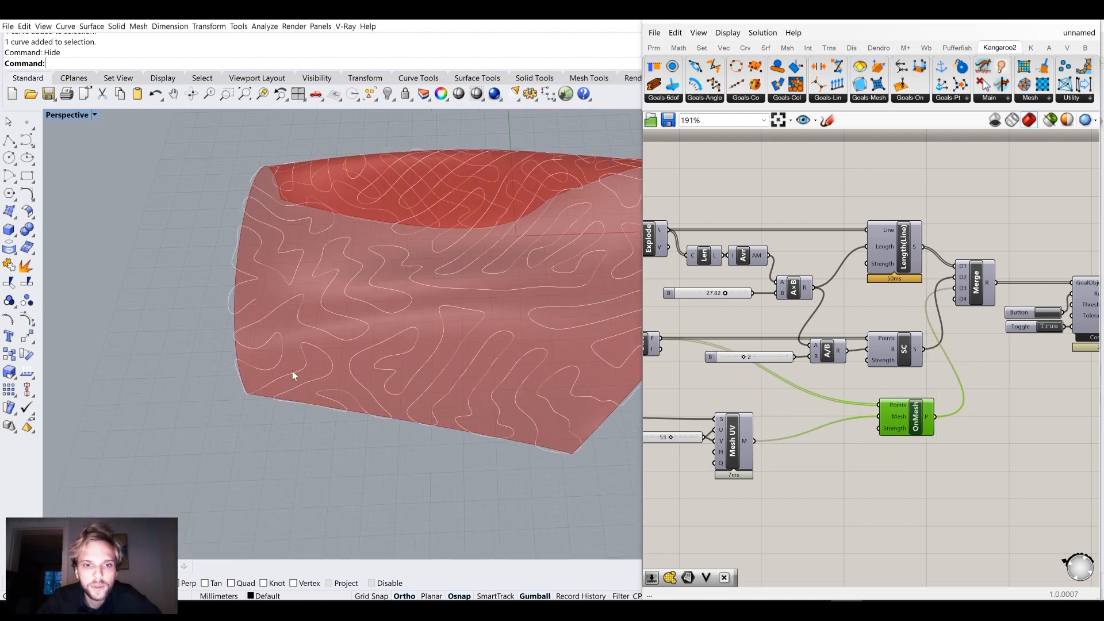
drag(900, 420, 896, 416)
mouse_move(914, 348)
mouse_down()
mouse_move(911, 338)
mouse_move(927, 346)
mouse_up()
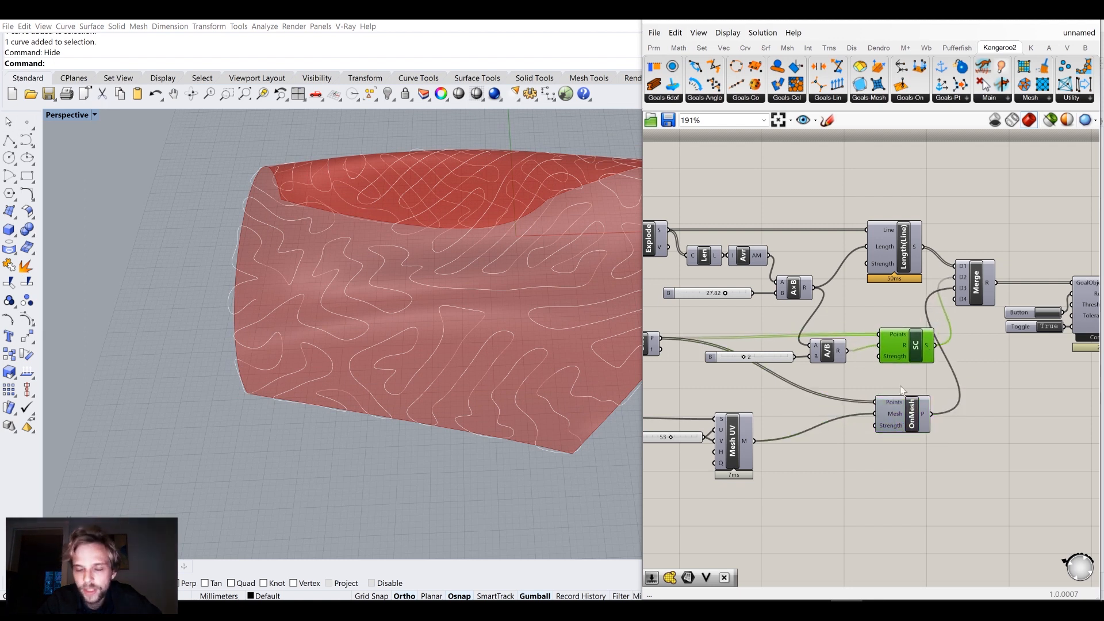
drag(909, 423, 914, 422)
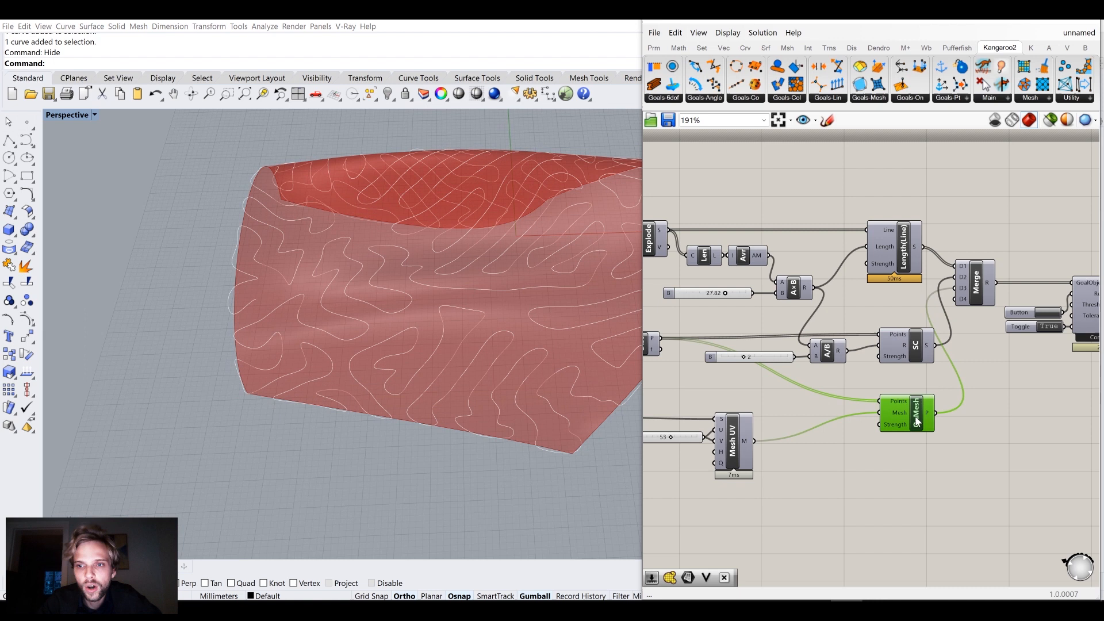
click(905, 476)
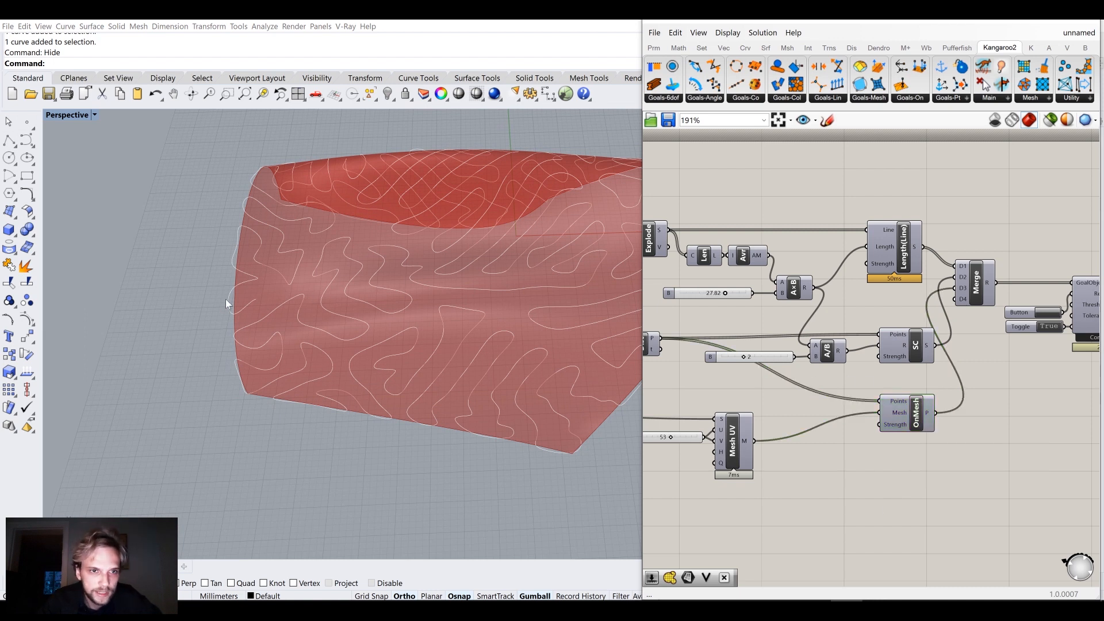
Test the length multiplier at 40.00 to see how the curve behaves at the surface's edge, and reduce it to 20.88
scroll(226, 299, up, 5)
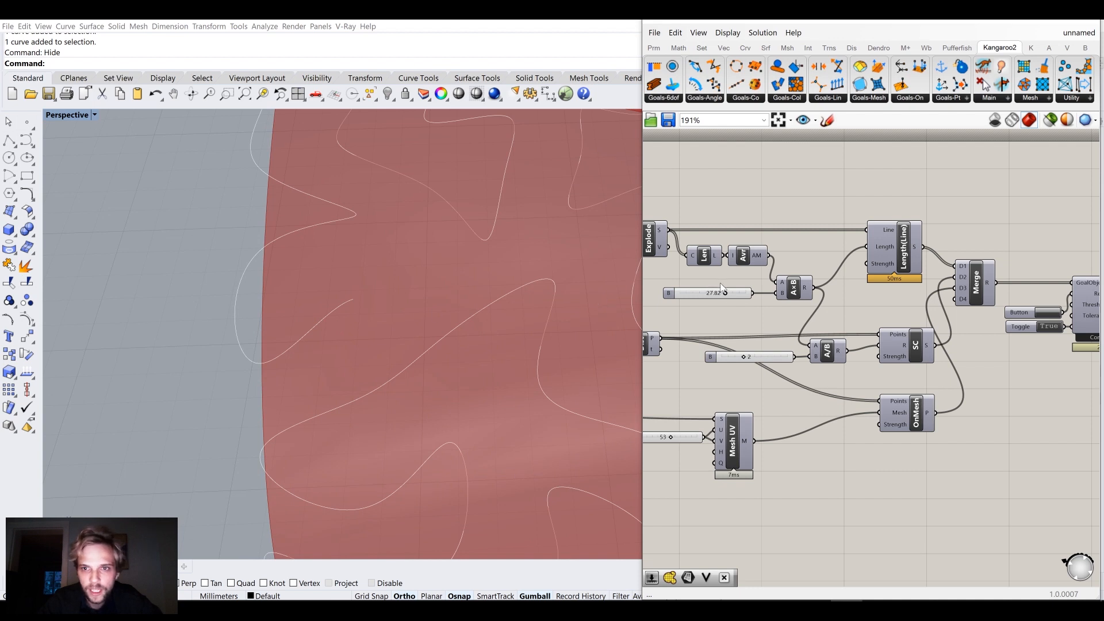
scroll(722, 288, up, 6)
drag(800, 308, 882, 309)
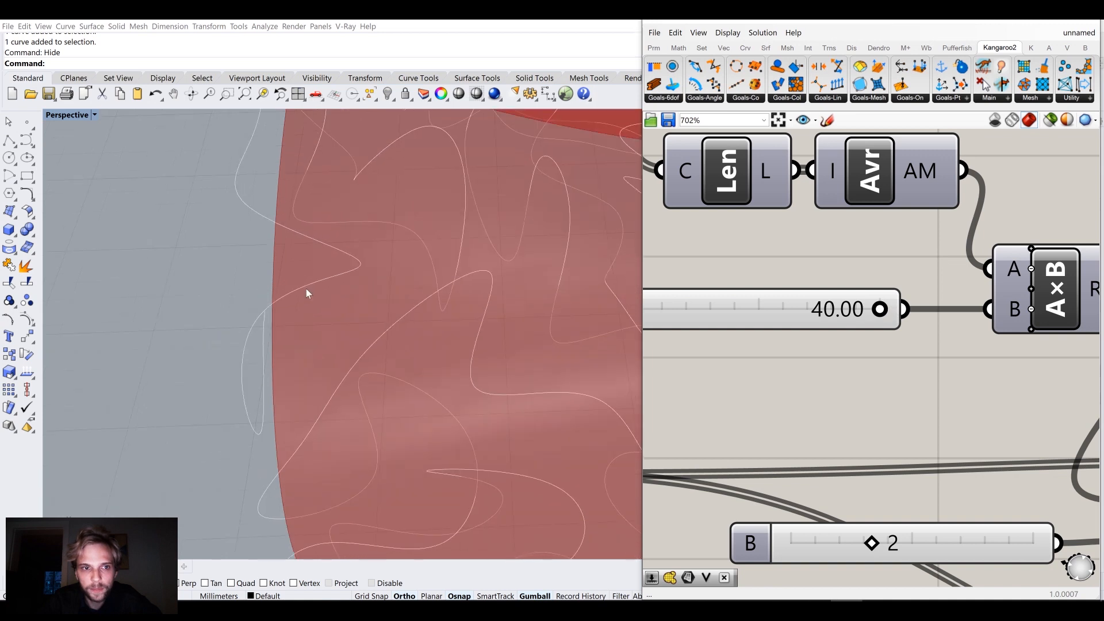
scroll(305, 288, down, 5)
right_drag(305, 289, 412, 277)
drag(881, 315, 760, 311)
scroll(765, 314, down, 5)
scroll(800, 321, down, 1)
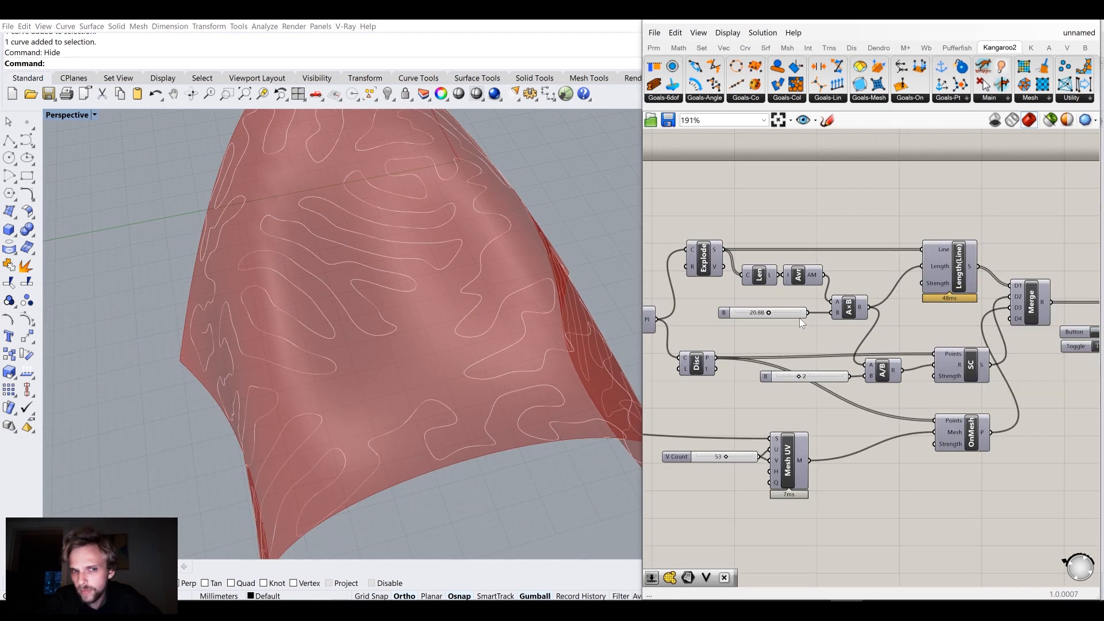
Switch off the Kangaroo solver and reset the simulation
right_drag(889, 315, 807, 326)
click(1022, 362)
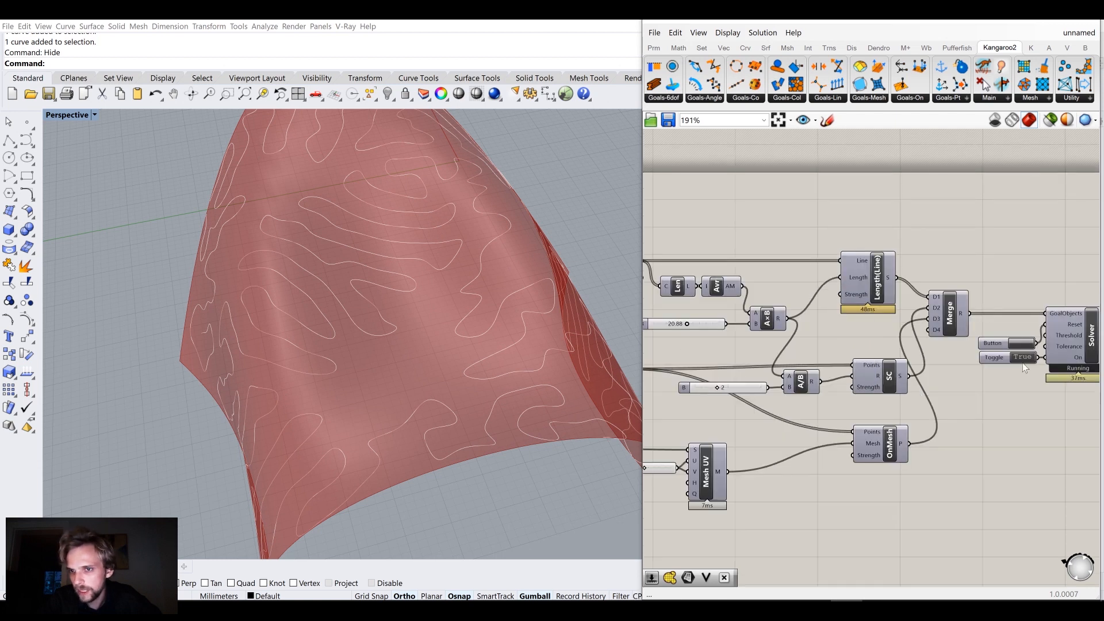
click(1026, 366)
click(1022, 343)
Reduce the length multiplier slider's maximum to 10 and set its value to 1.00
right_drag(718, 330, 897, 324)
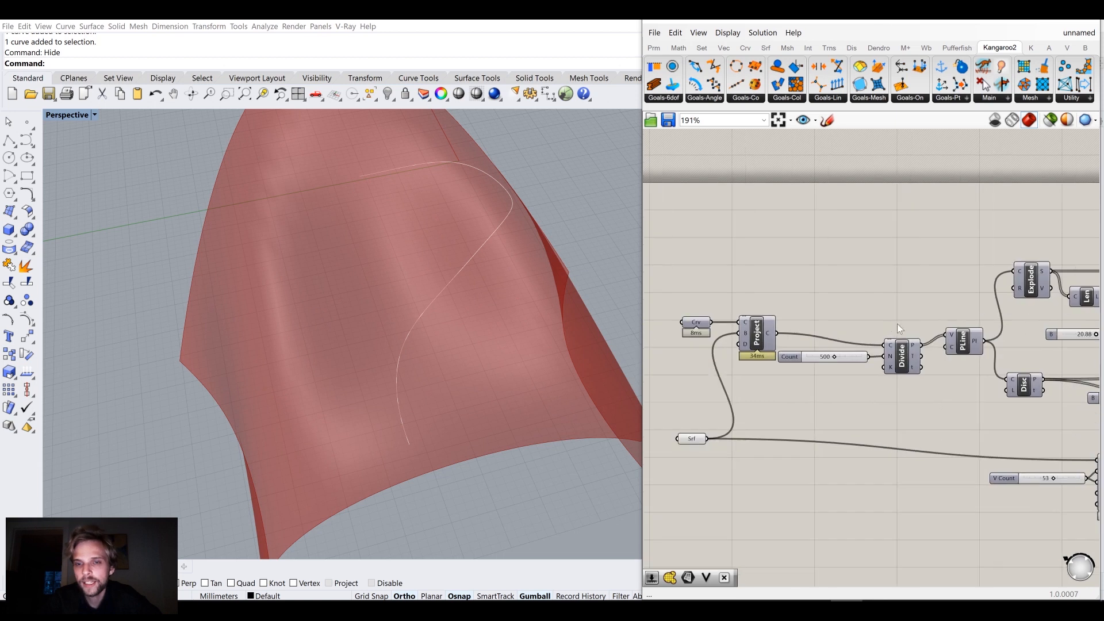
scroll(833, 363, up, 4)
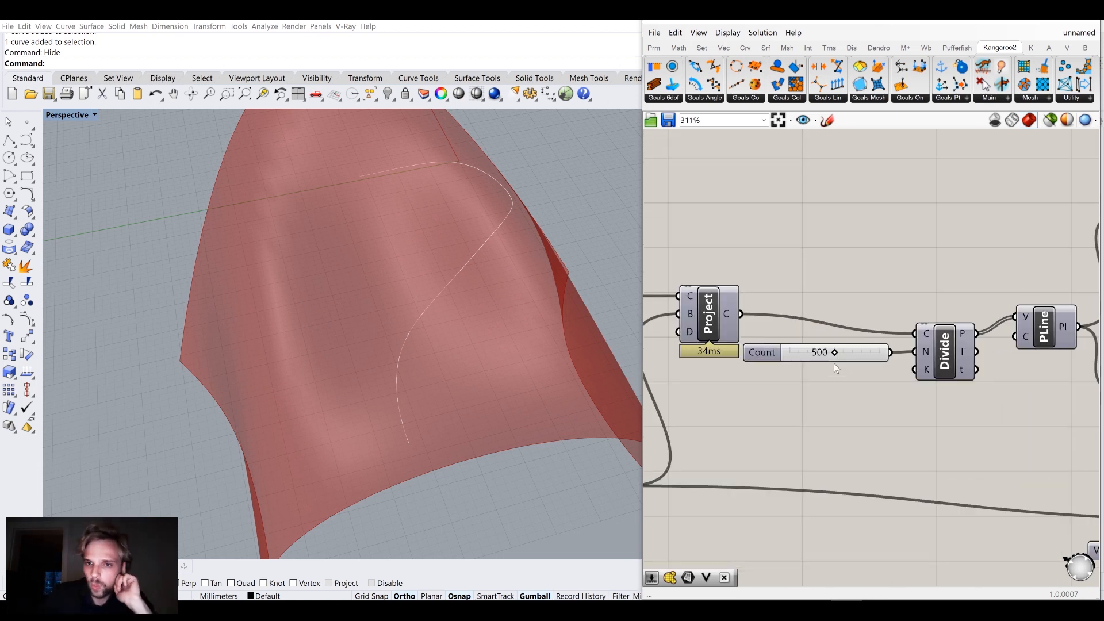
scroll(971, 395, down, 5)
right_drag(1067, 398, 905, 348)
scroll(904, 348, up, 7)
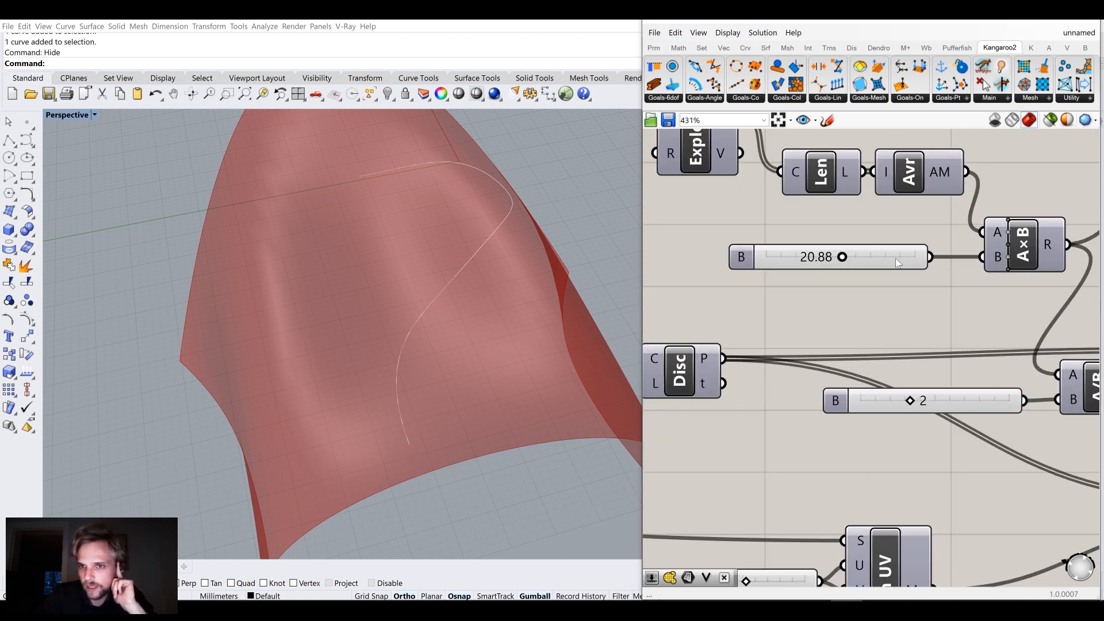
right_click(887, 253)
click(942, 298)
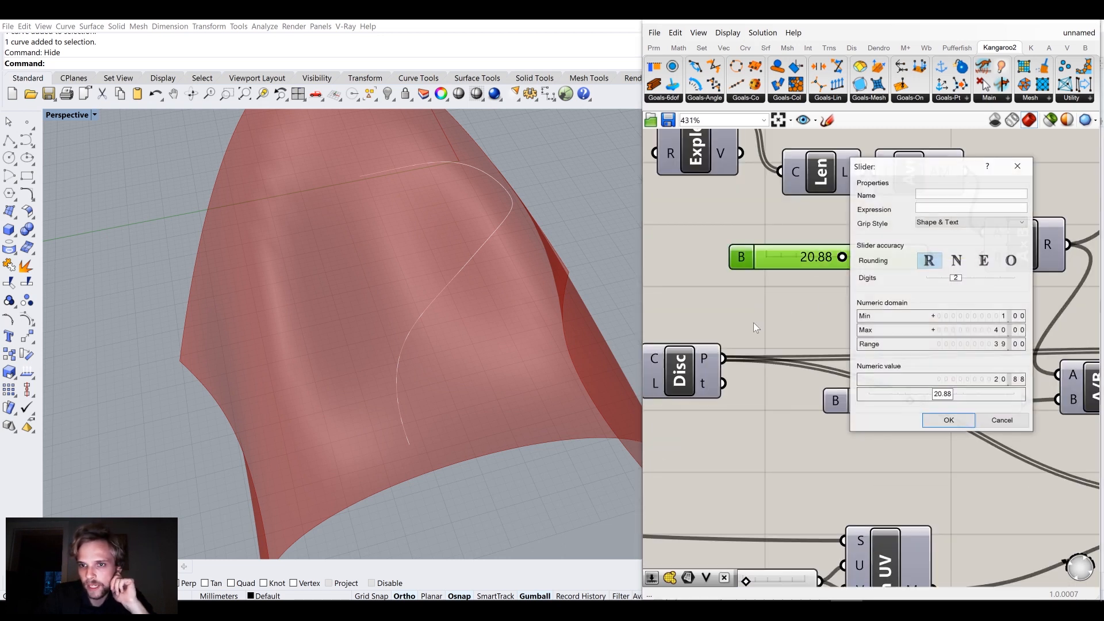
double_click(971, 330)
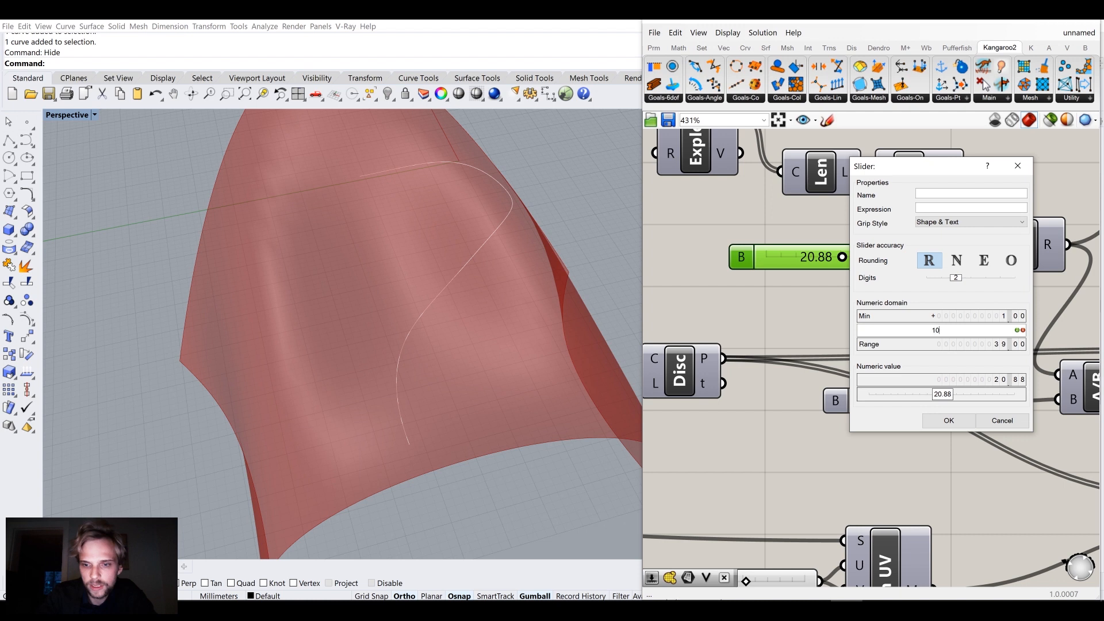
click(1016, 330)
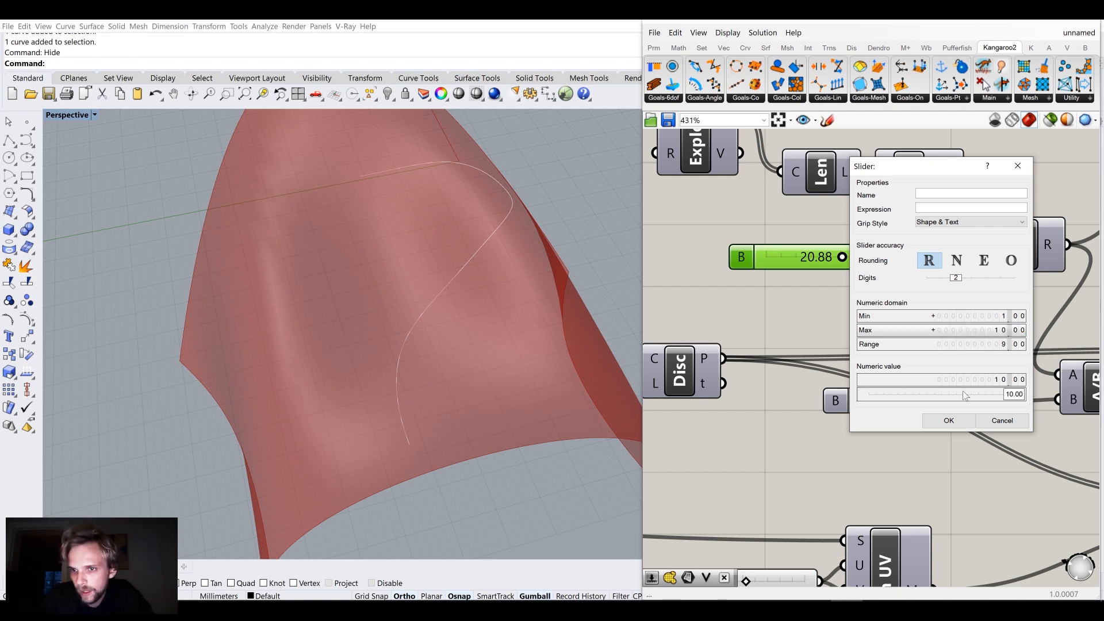
click(948, 421)
drag(909, 261, 708, 267)
Replace the Count slider feeding the Divide component's N input with a new number slider placed in the same spot
right_drag(761, 318, 1079, 306)
scroll(931, 317, down, 4)
scroll(762, 282, up, 4)
scroll(917, 313, down, 4)
right_drag(886, 309, 884, 322)
scroll(853, 322, up, 5)
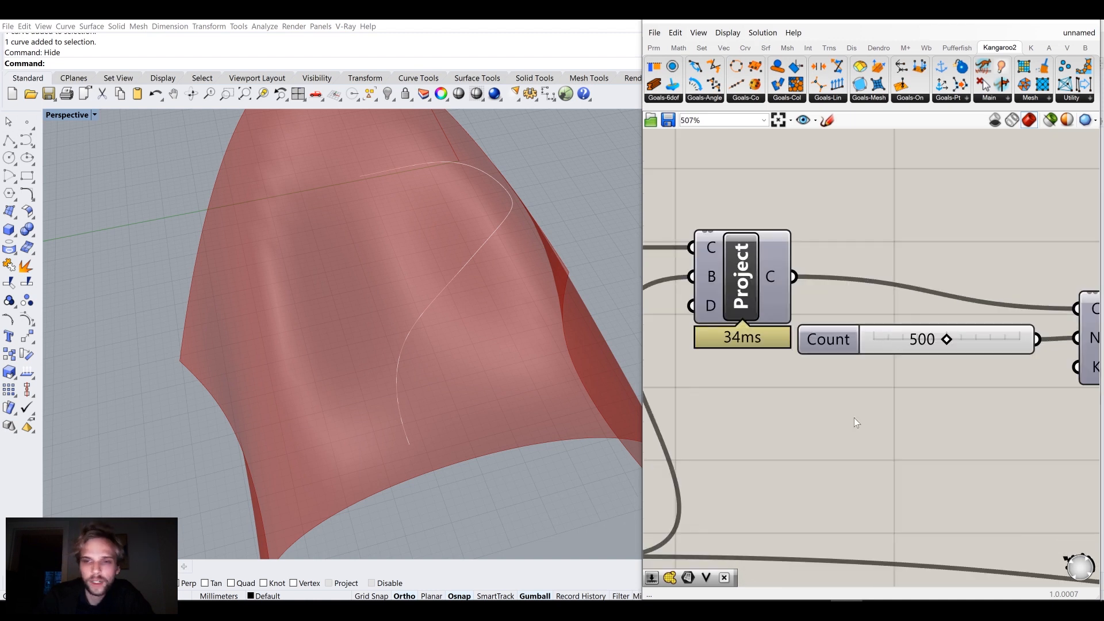
right_drag(862, 437, 782, 372)
double_click(782, 372)
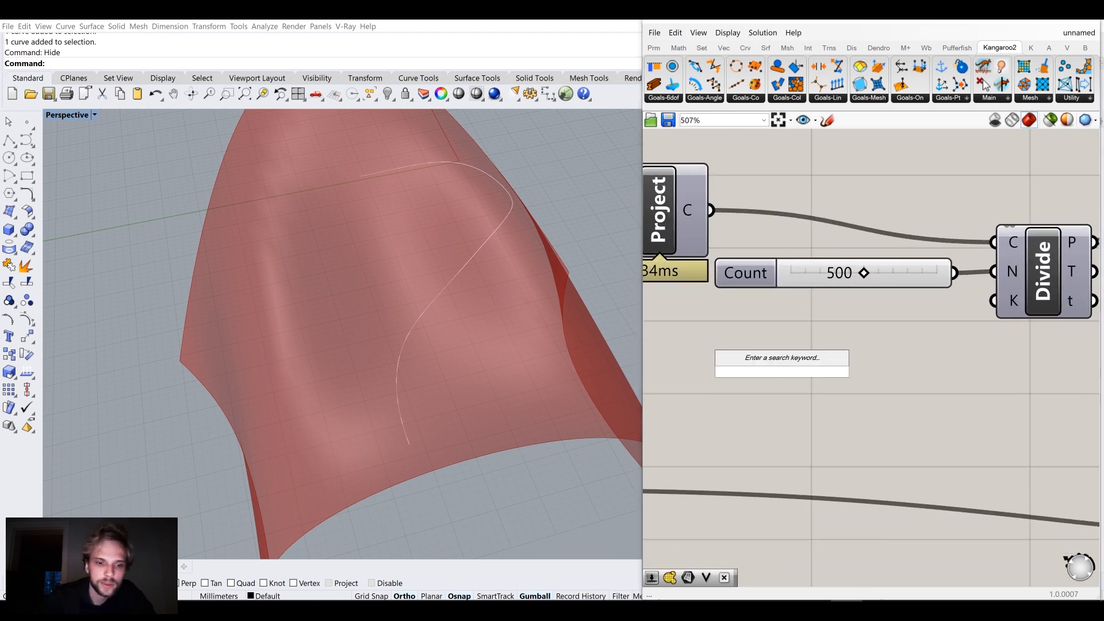
text(2)
key(Return)
drag(900, 370, 994, 273)
click(835, 280)
key(Delete)
drag(836, 367, 897, 270)
click(905, 339)
Reset the solver so it restarts from the newly divided curve
scroll(905, 339, down, 4)
right_drag(985, 313, 737, 300)
right_drag(913, 281, 761, 279)
right_drag(986, 280, 757, 277)
right_drag(959, 258, 815, 256)
scroll(814, 256, up, 3)
click(798, 253)
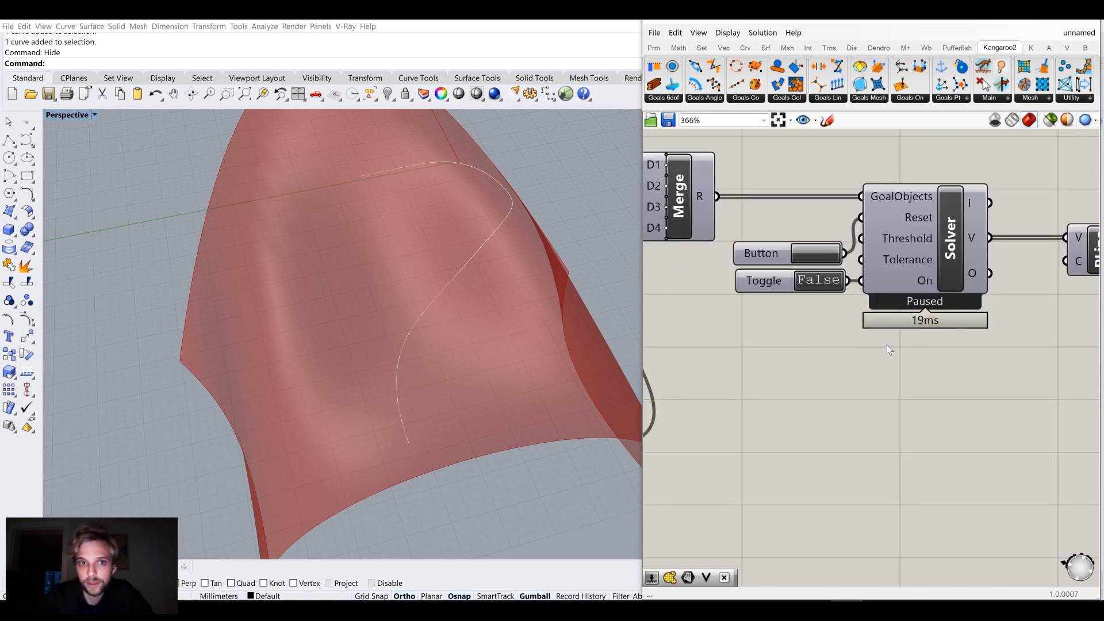
Put the length multiplier slider into a group of its own
right_drag(887, 345, 730, 308)
scroll(958, 307, down, 3)
right_drag(959, 307, 989, 368)
scroll(862, 321, up, 3)
scroll(892, 342, down, 4)
right_drag(682, 342, 932, 354)
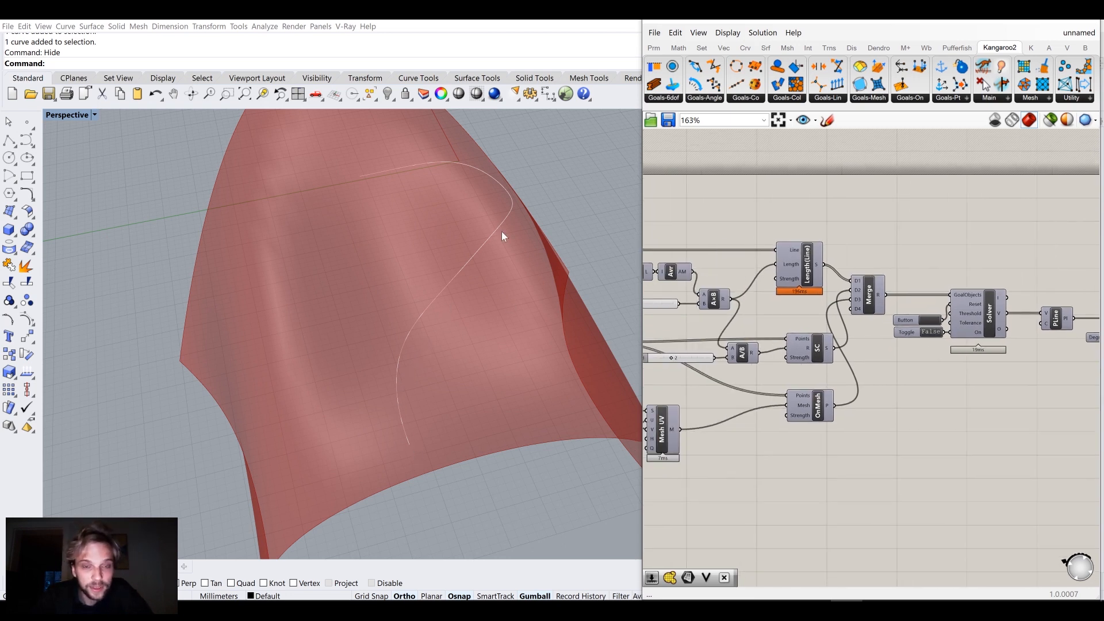
right_drag(681, 285, 791, 330)
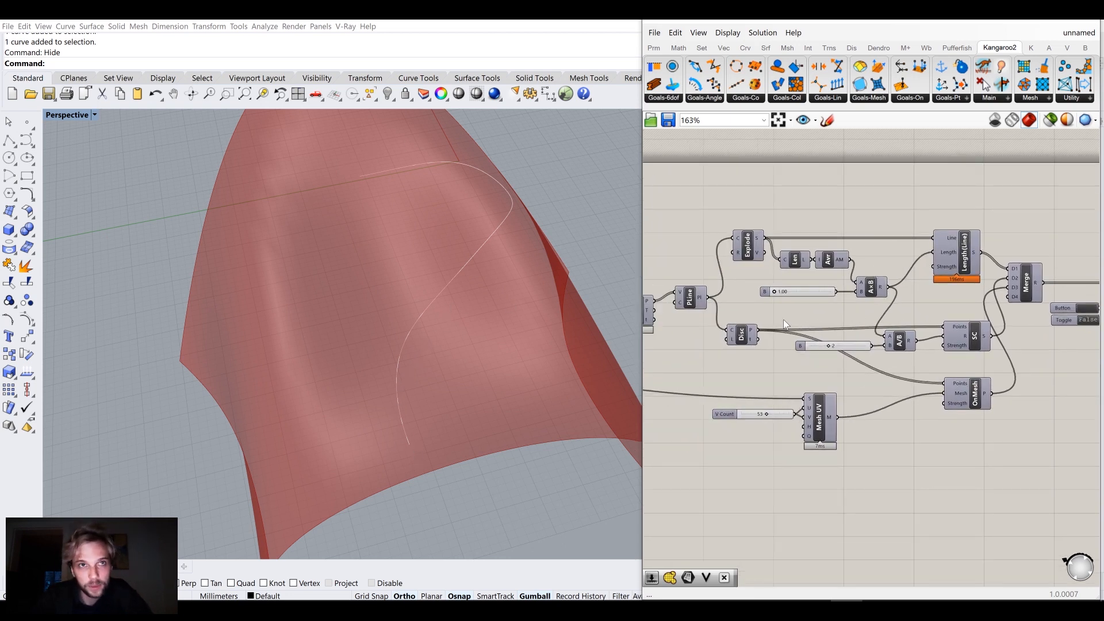
scroll(818, 305, up, 5)
click(798, 291)
drag(798, 291, 816, 295)
middle_click(816, 295)
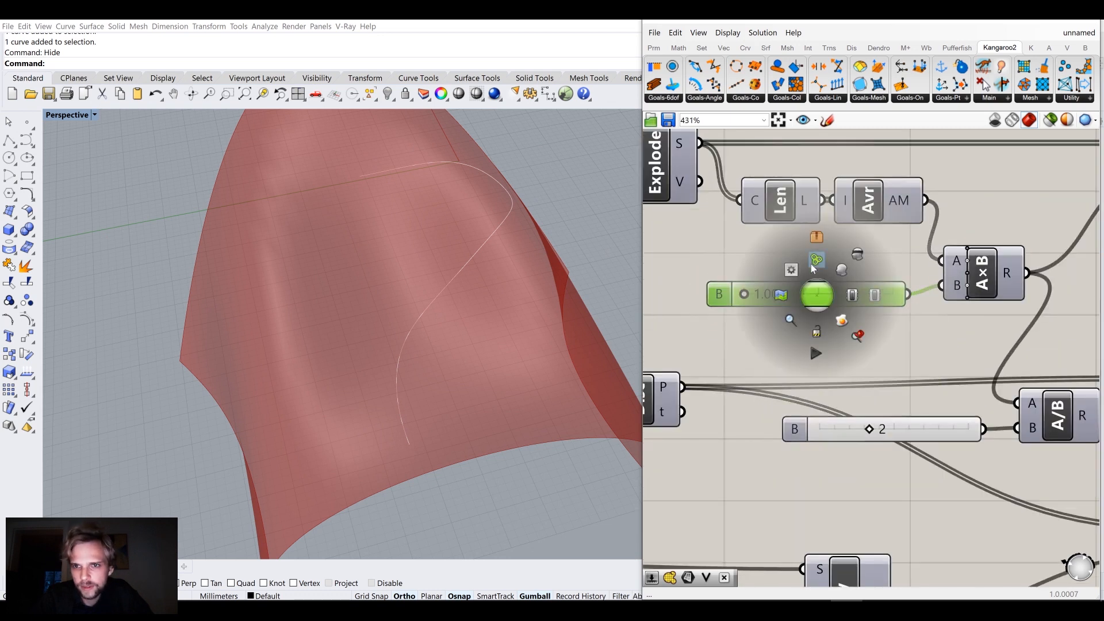
click(813, 267)
Adjust the colour of the length multiplier slider's group
right_click(784, 277)
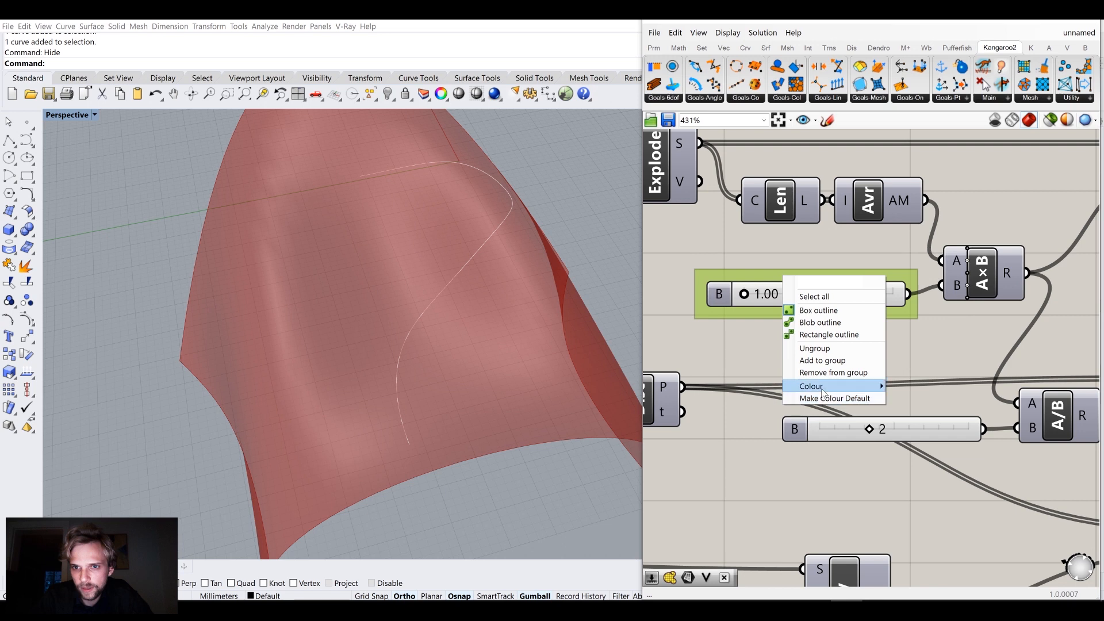
mouse_move(823, 390)
drag(984, 516, 937, 516)
click(917, 313)
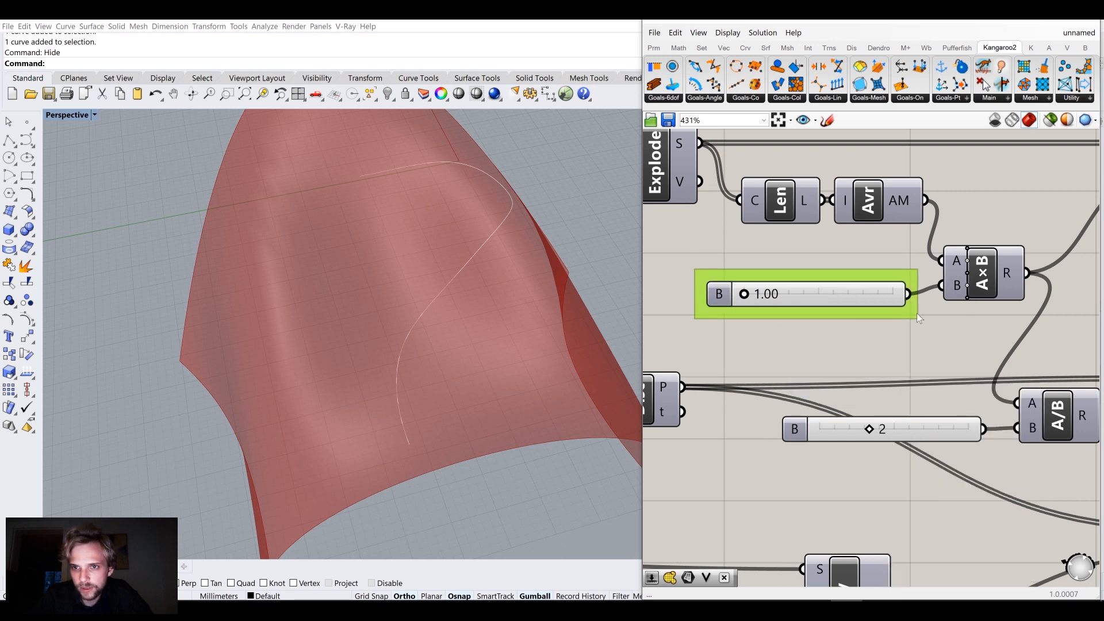
Give the length multiplier group a blob outline and reposition it near the A×B component
right_click(843, 314)
click(857, 356)
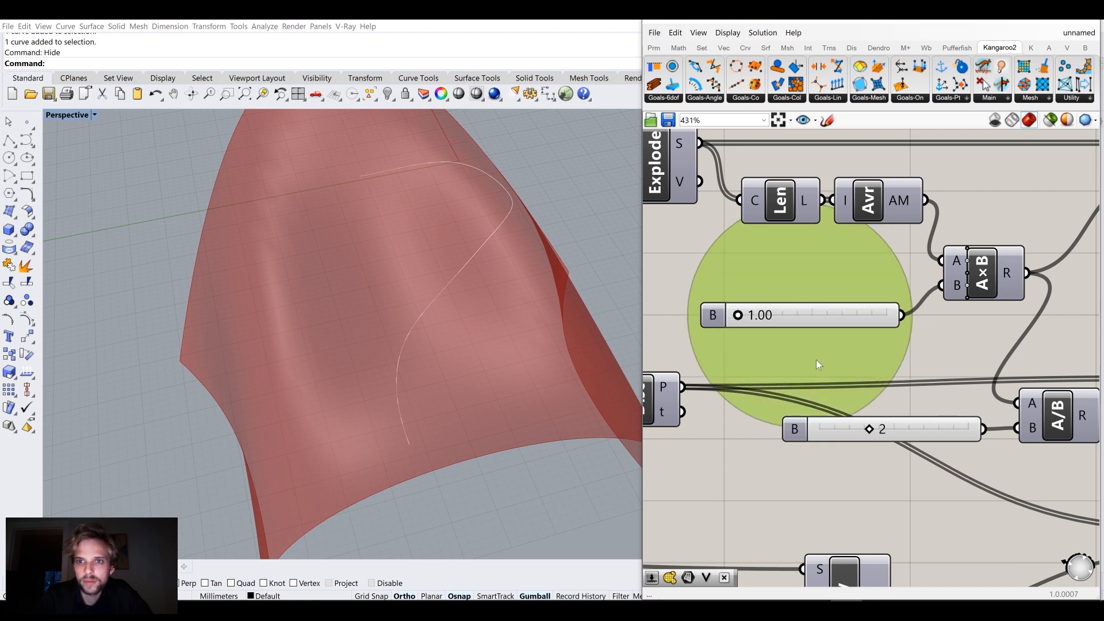
scroll(813, 360, down, 4)
right_click(884, 344)
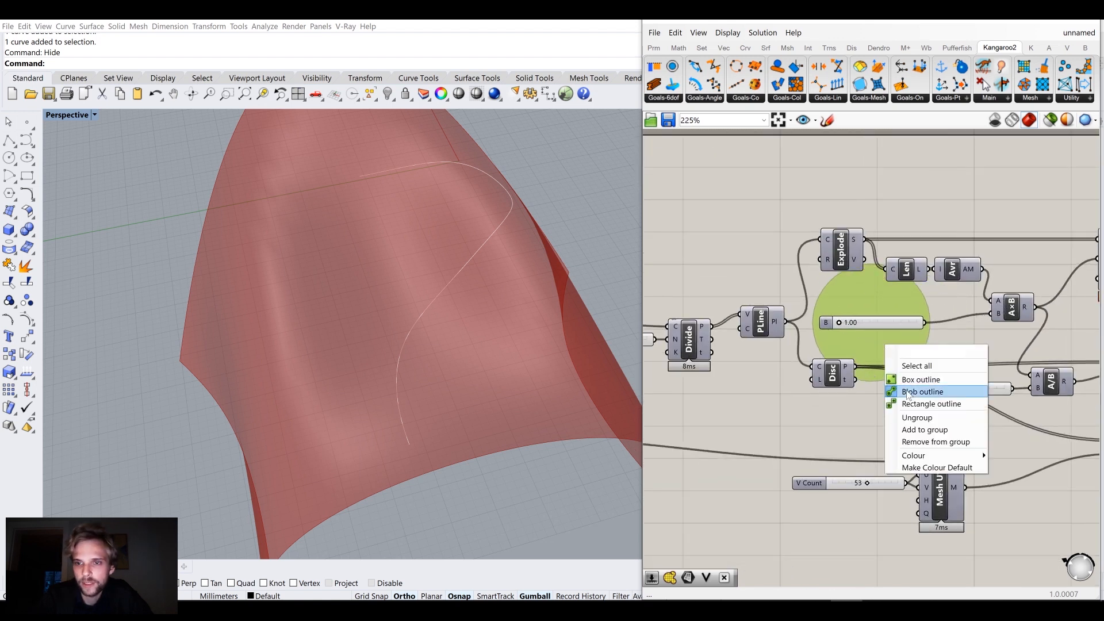
click(922, 393)
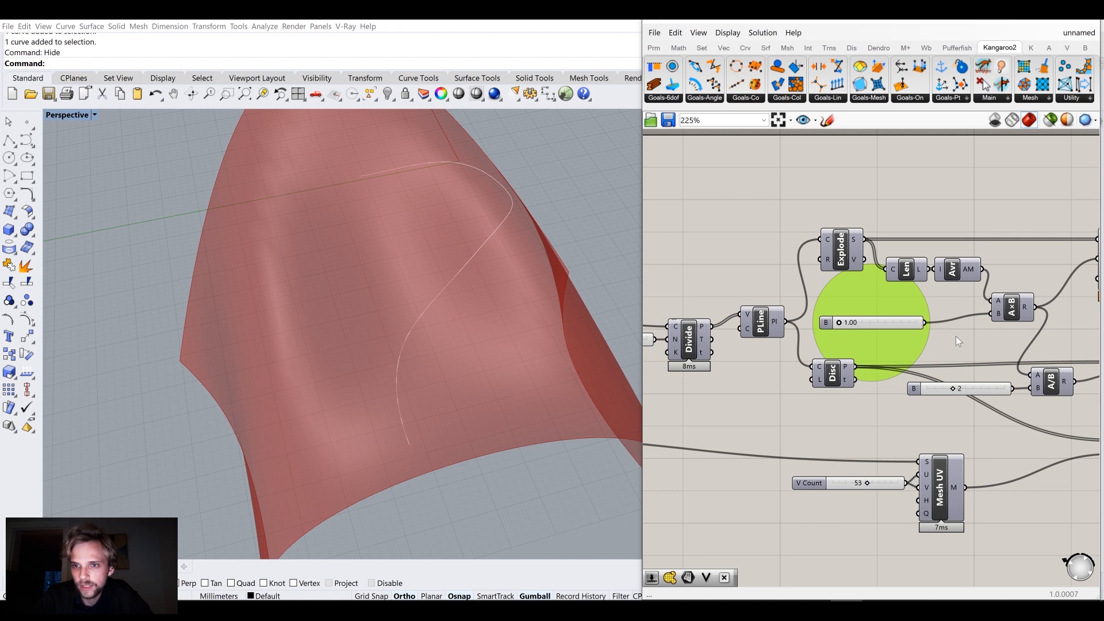
drag(880, 347, 927, 351)
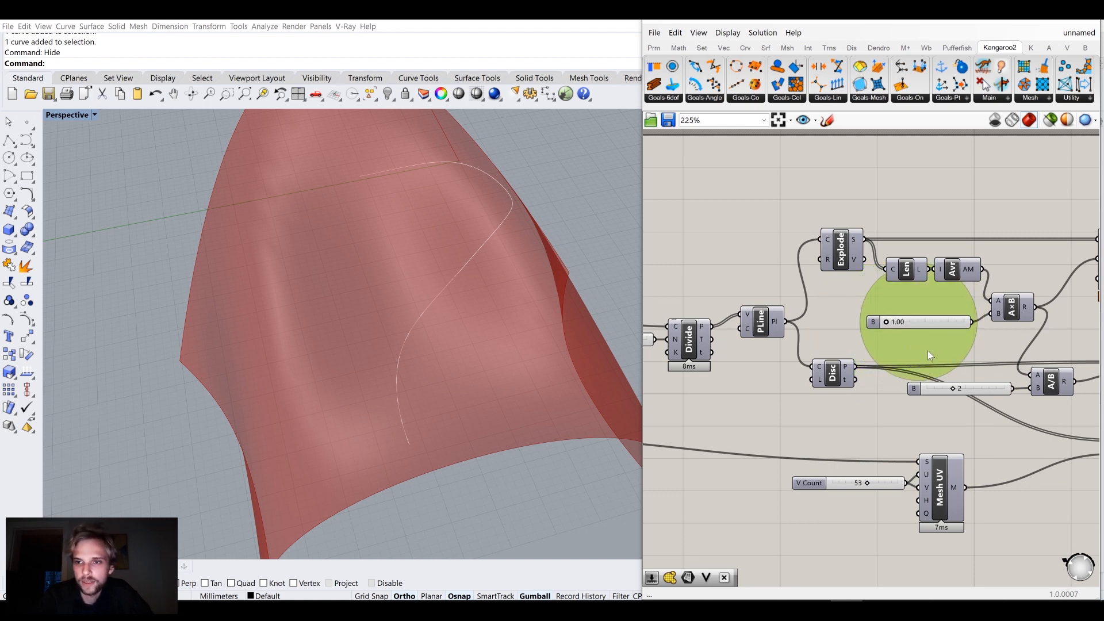
right_drag(912, 335, 828, 333)
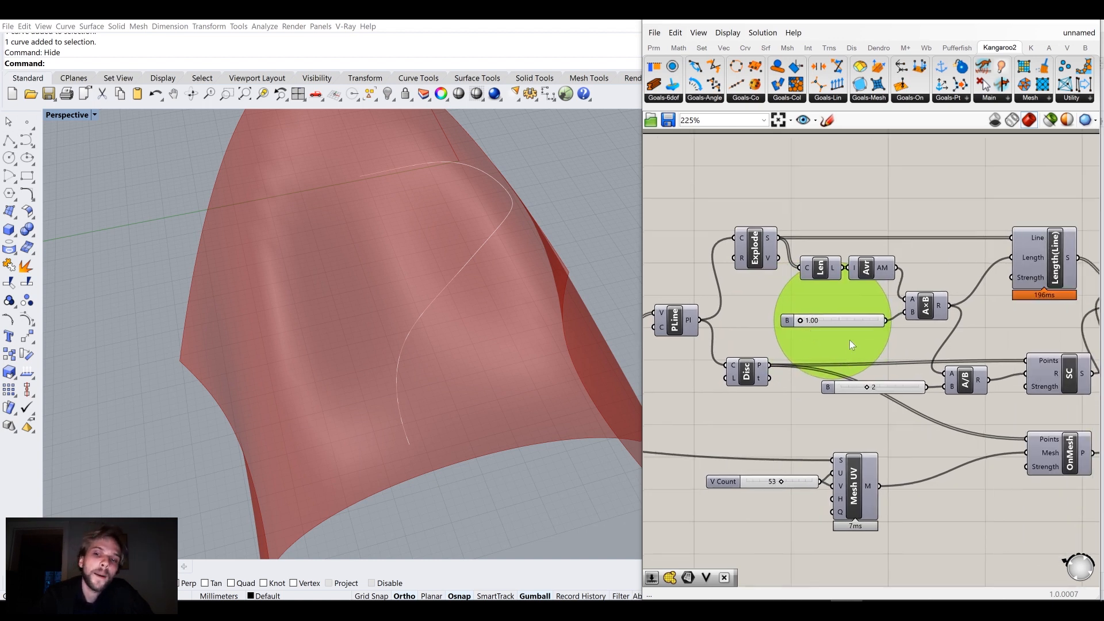
click(819, 325)
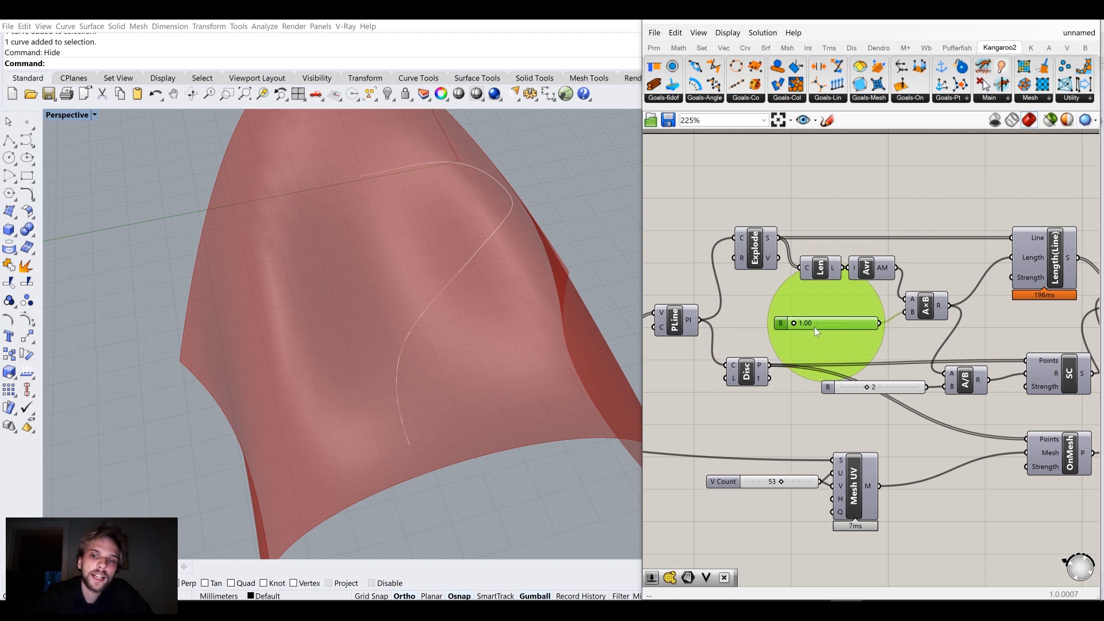
scroll(812, 327, up, 1)
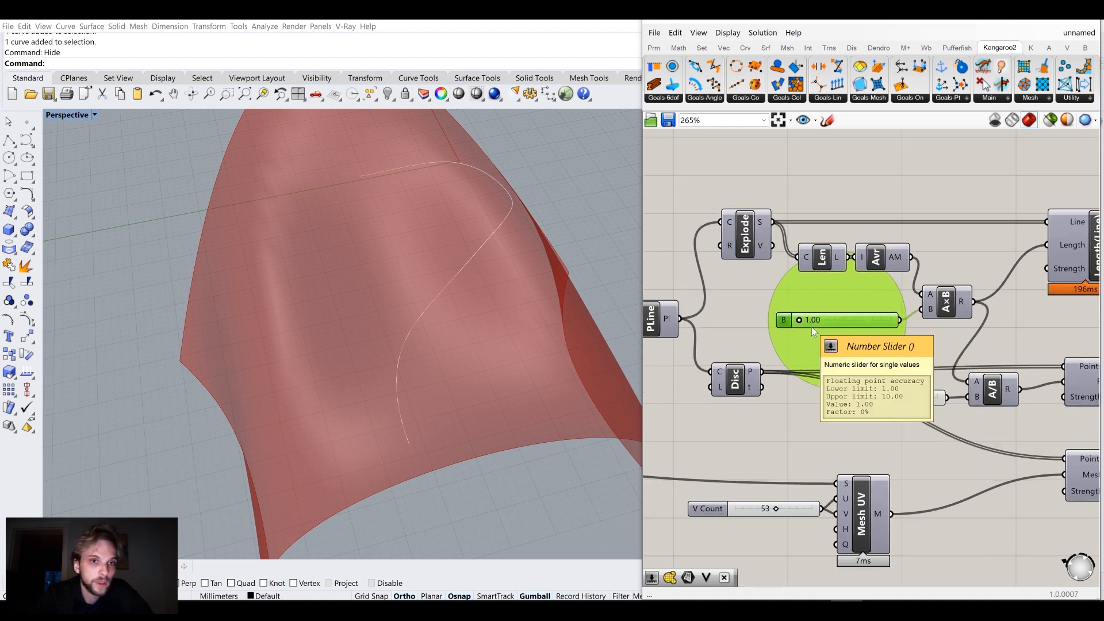
right_drag(812, 327, 777, 288)
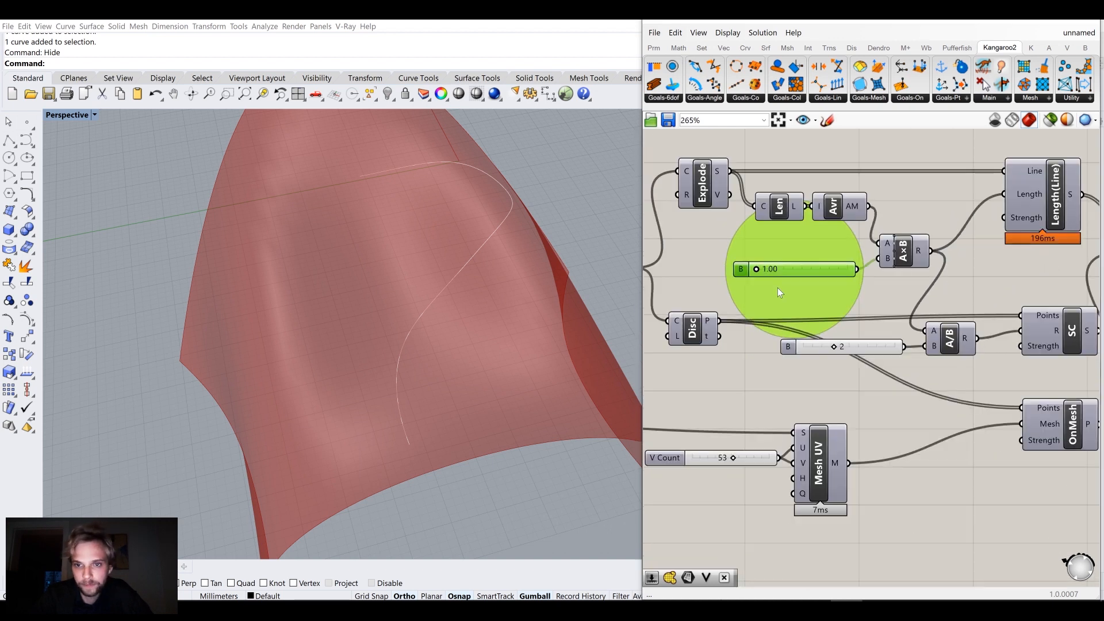
Set the solver's Boolean toggle to True to start the simulation
scroll(764, 271, up, 4)
drag(750, 277, 764, 278)
scroll(830, 305, down, 4)
scroll(925, 321, up, 4)
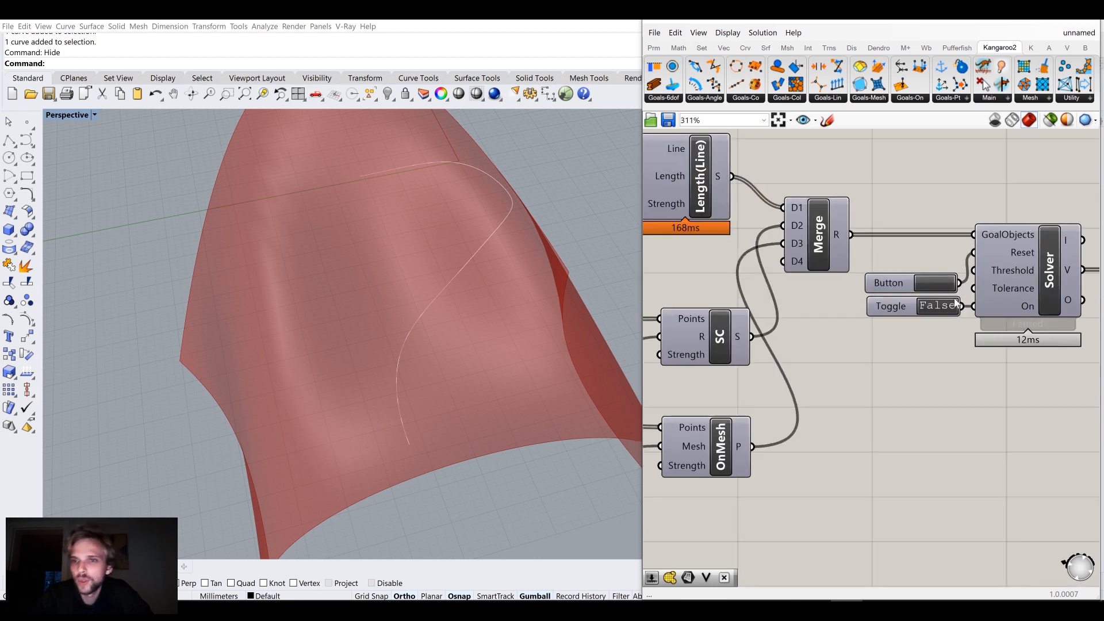
click(925, 322)
scroll(925, 321, down, 3)
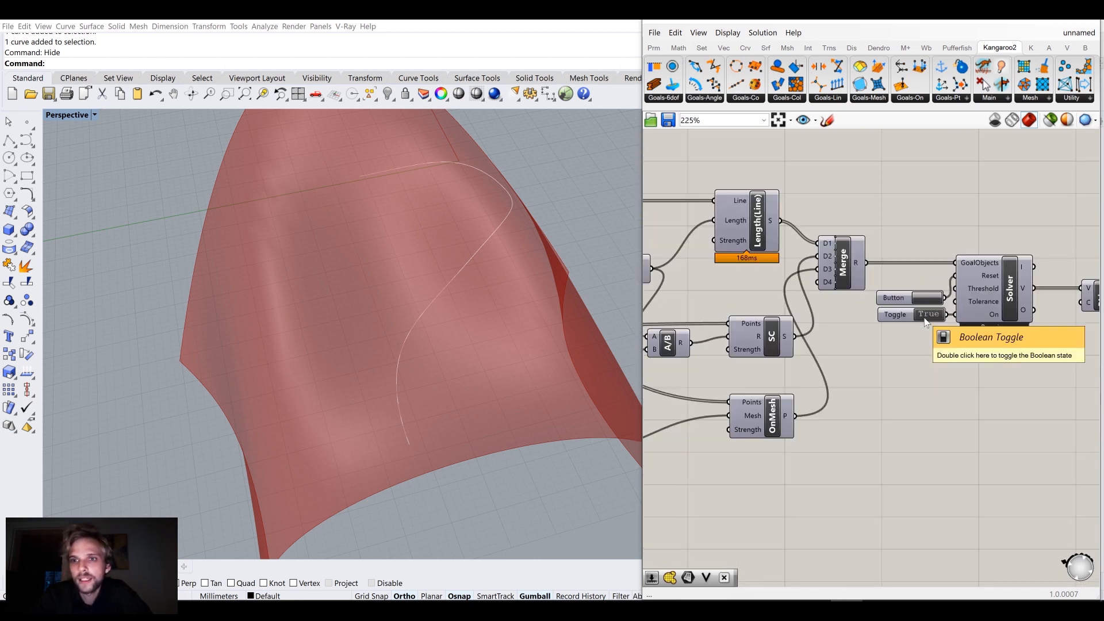
Gradually raise the length multiplier through 3.06 to 10.00 so the curve grows on the surface
scroll(743, 291, up, 3)
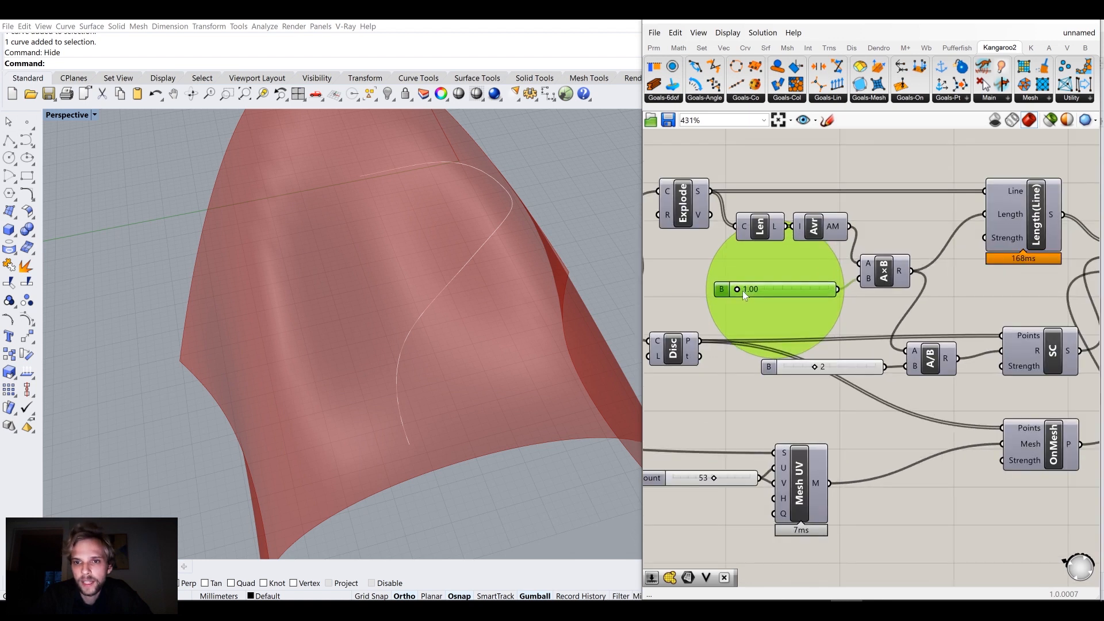
drag(731, 291, 771, 287)
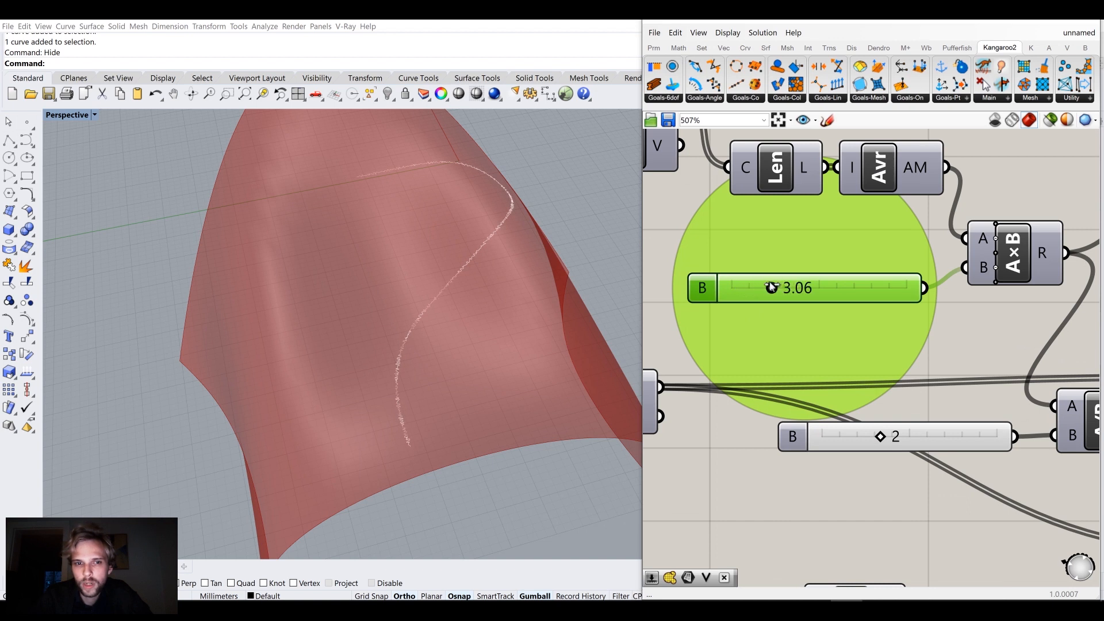
scroll(407, 348, up, 6)
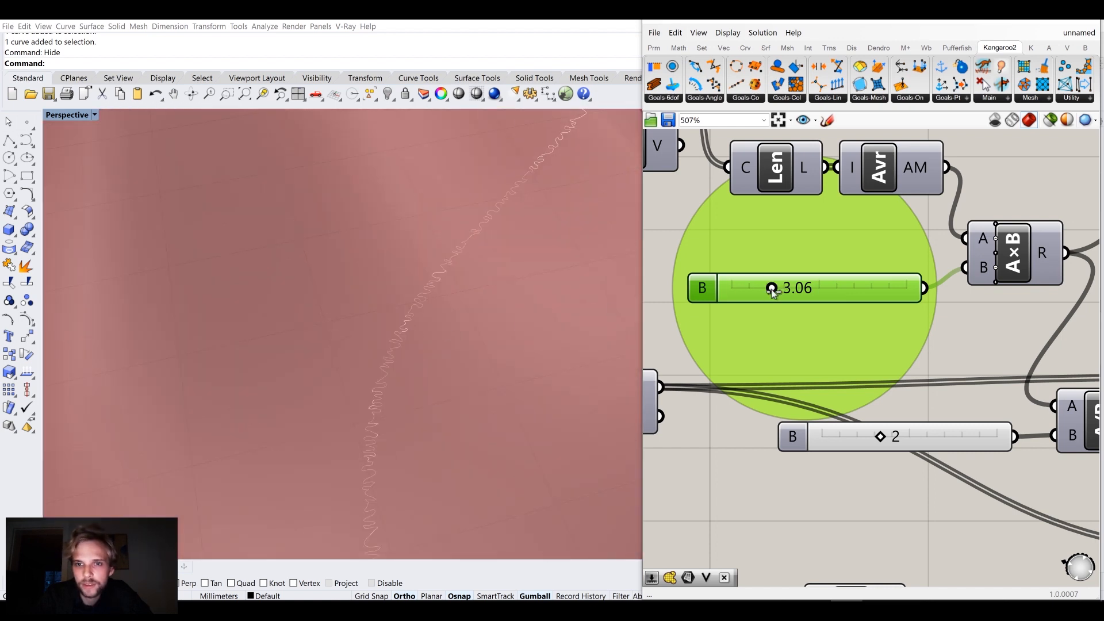
drag(771, 287, 917, 279)
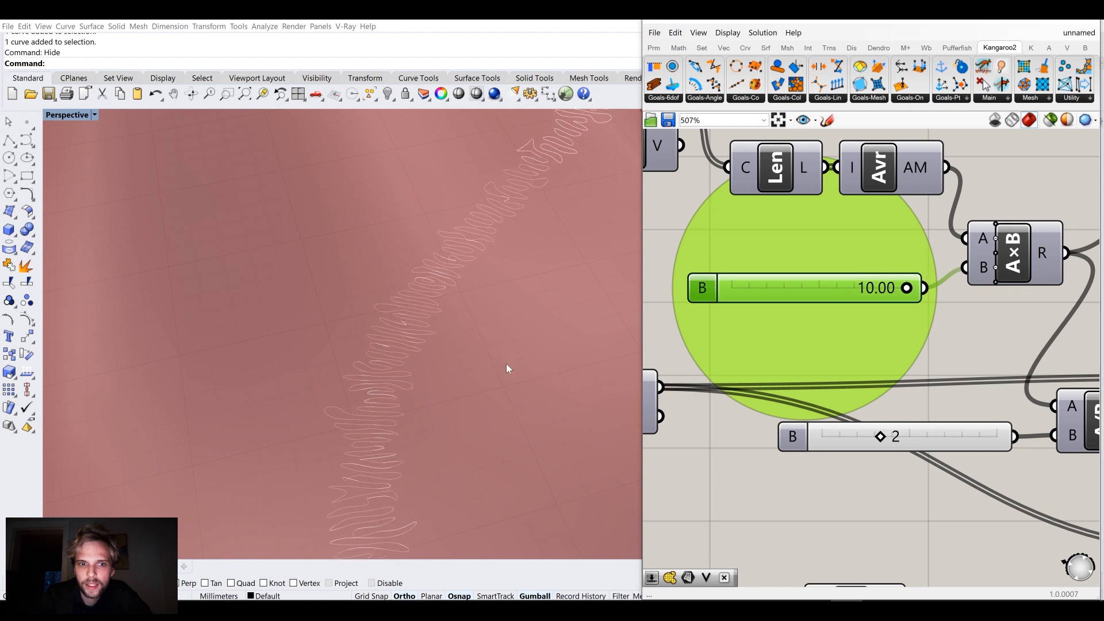
Examine from several angles how the finely divided curve folds and spreads across the surface
right_drag(439, 414, 389, 446)
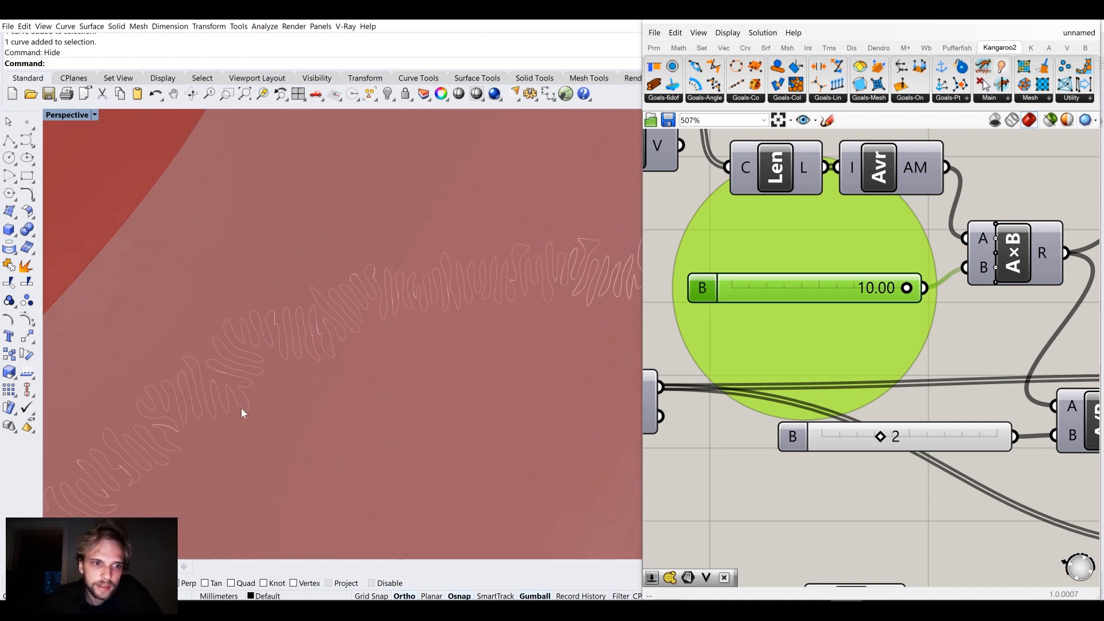
scroll(372, 387, down, 2)
right_drag(373, 393, 400, 423)
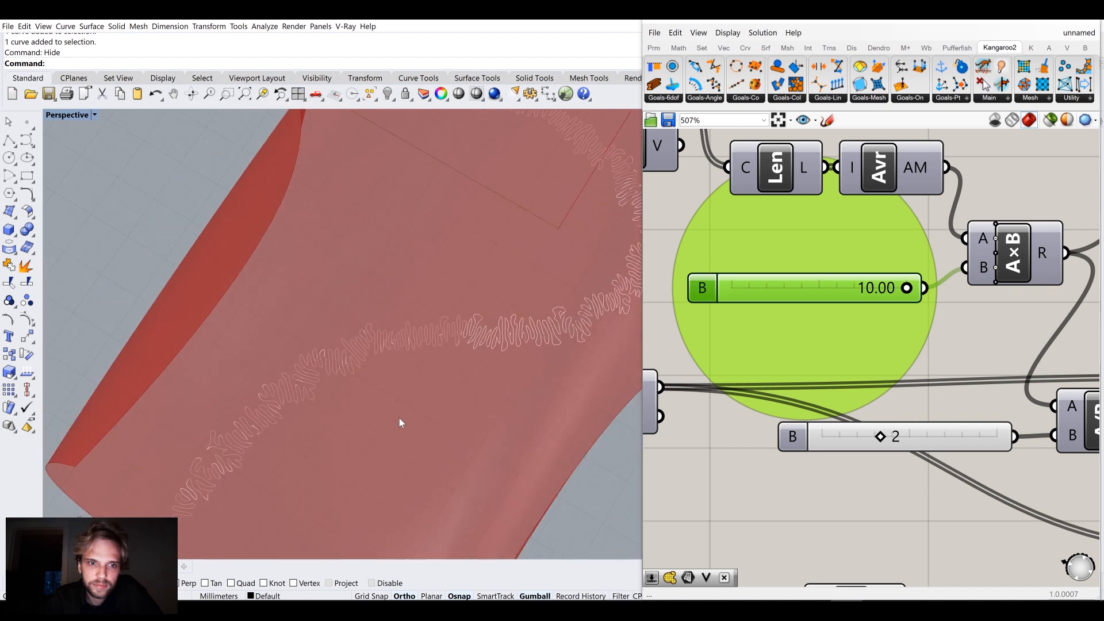
right_drag(497, 379, 544, 344)
scroll(546, 343, down, 5)
scroll(506, 377, up, 2)
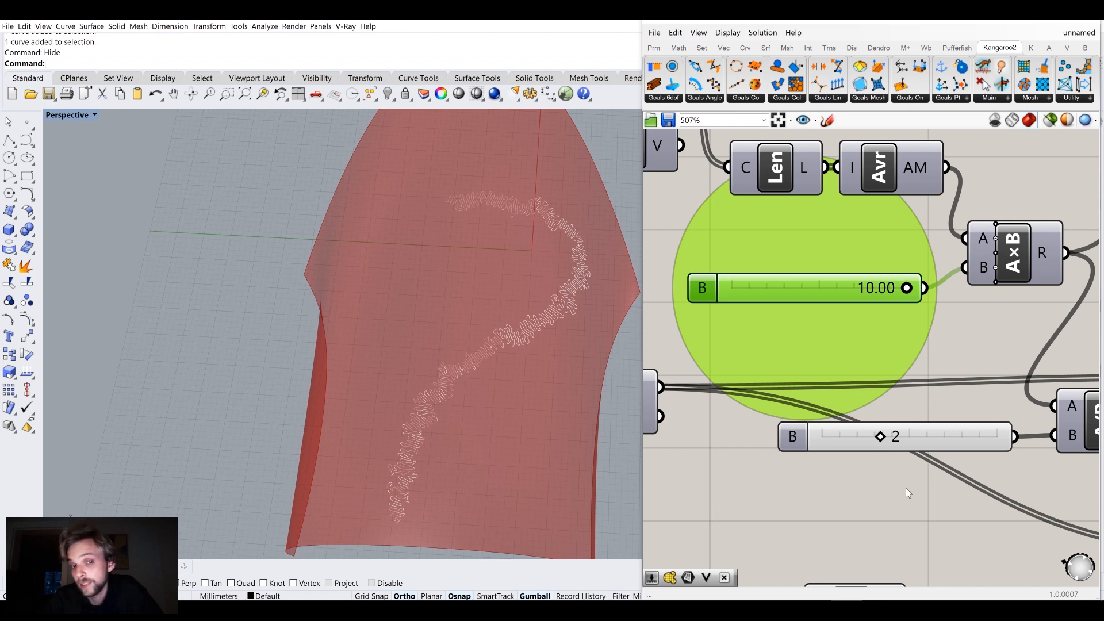
Add a number slider set to 100, connect it to the OnMesh goal's Strength input and place it beside the component
right_drag(909, 493, 828, 329)
scroll(827, 328, down, 3)
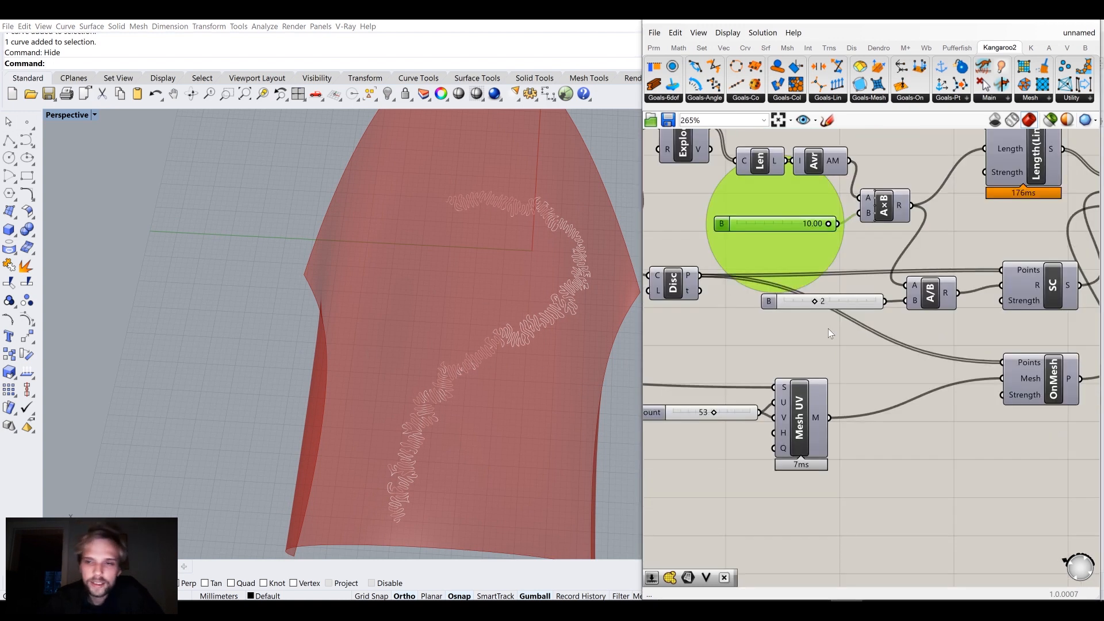
scroll(828, 329, down, 1)
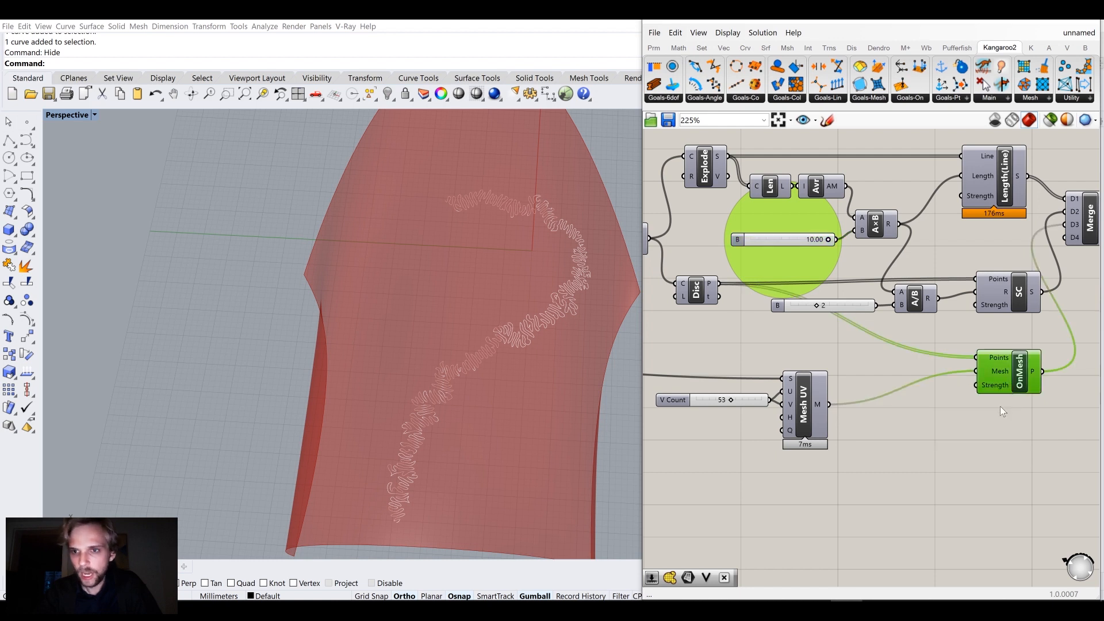
scroll(999, 406, up, 5)
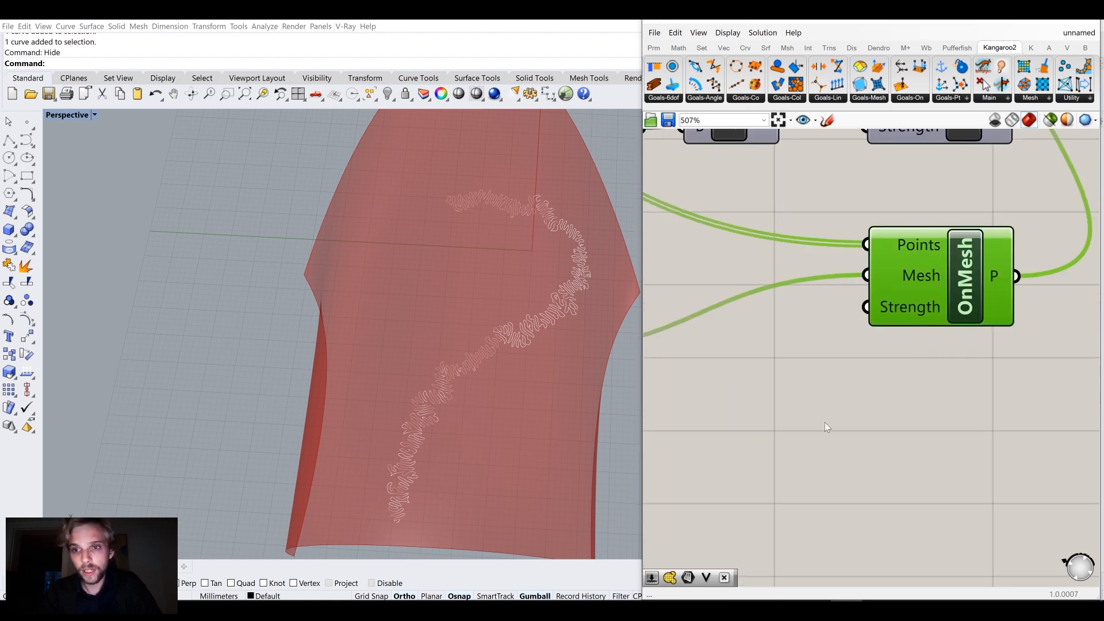
double_click(825, 422)
text(100)
key(Return)
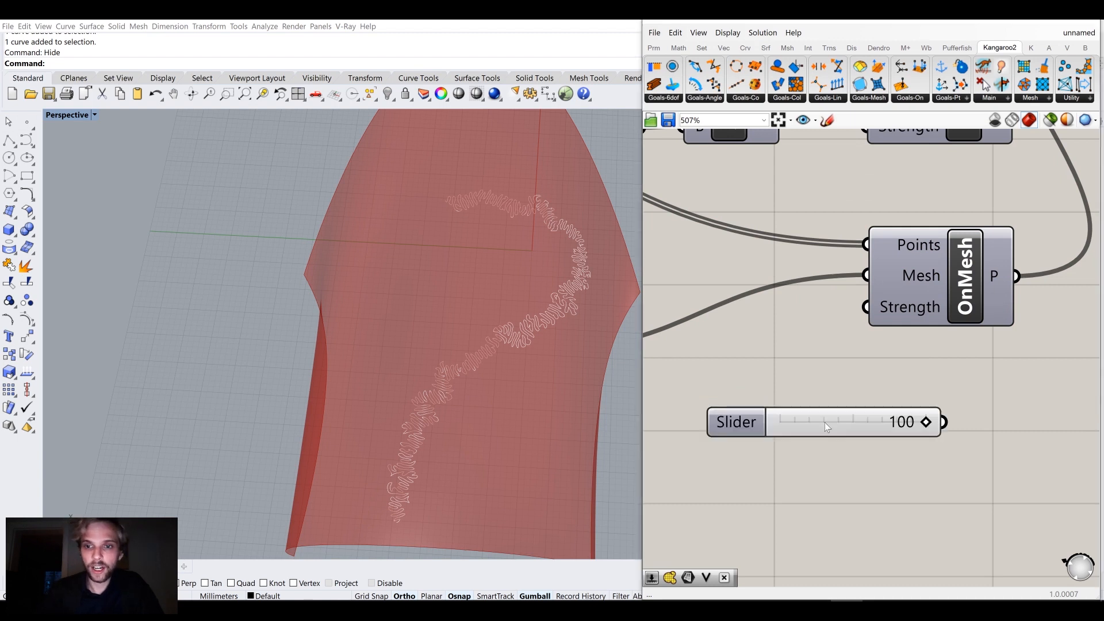
drag(867, 307, 867, 306)
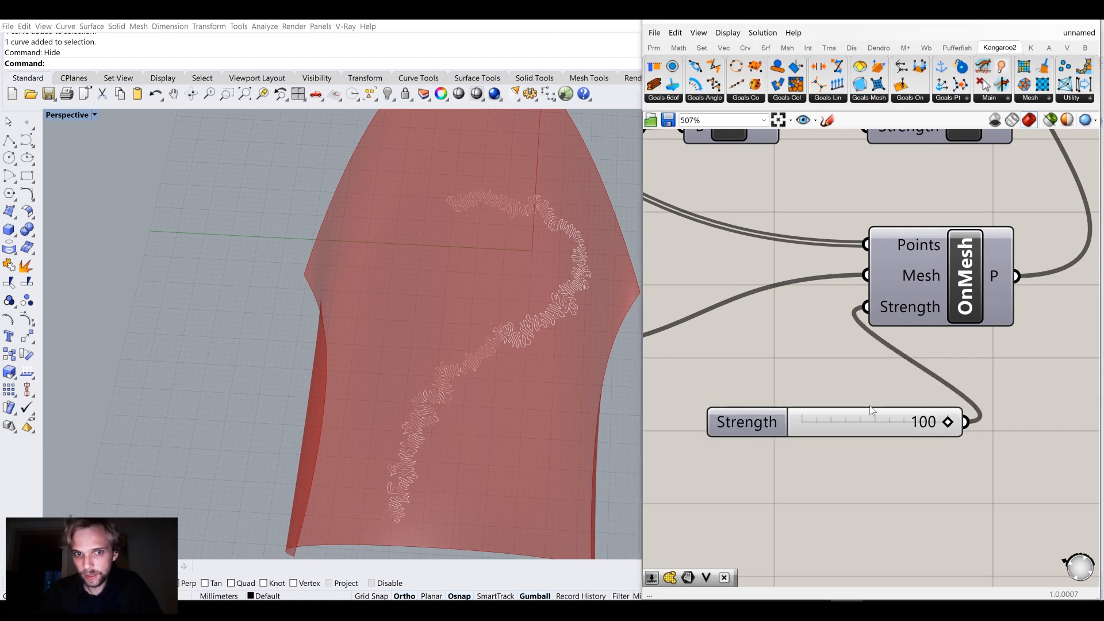
drag(853, 429, 770, 391)
click(993, 387)
scroll(999, 384, down, 4)
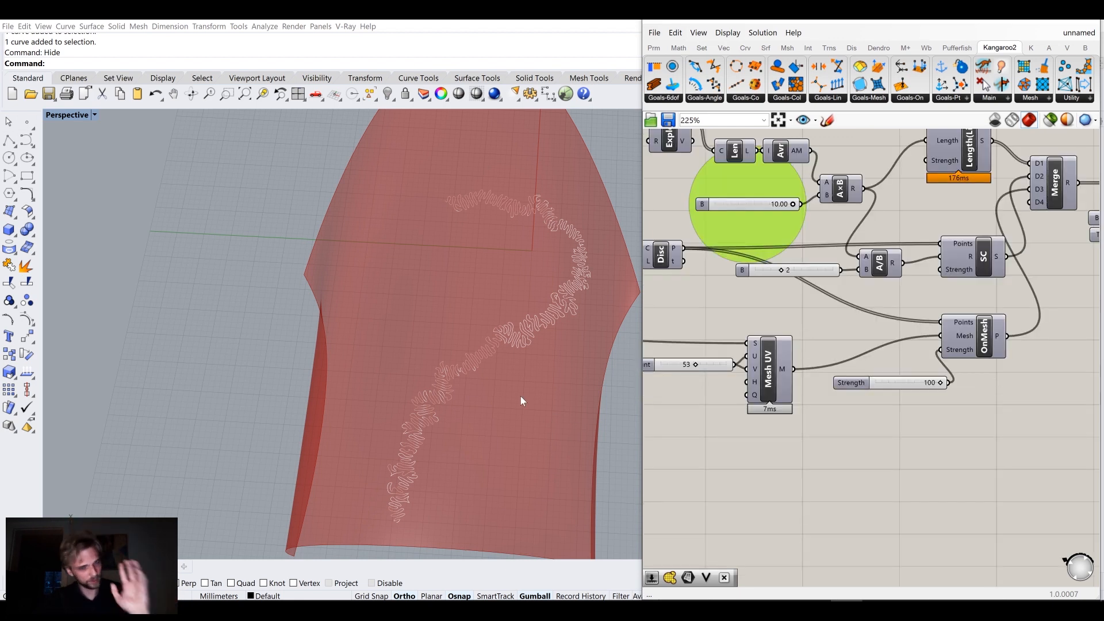
Set the maximum of the length multiplier slider feeding A×B to 100
scroll(444, 397, up, 2)
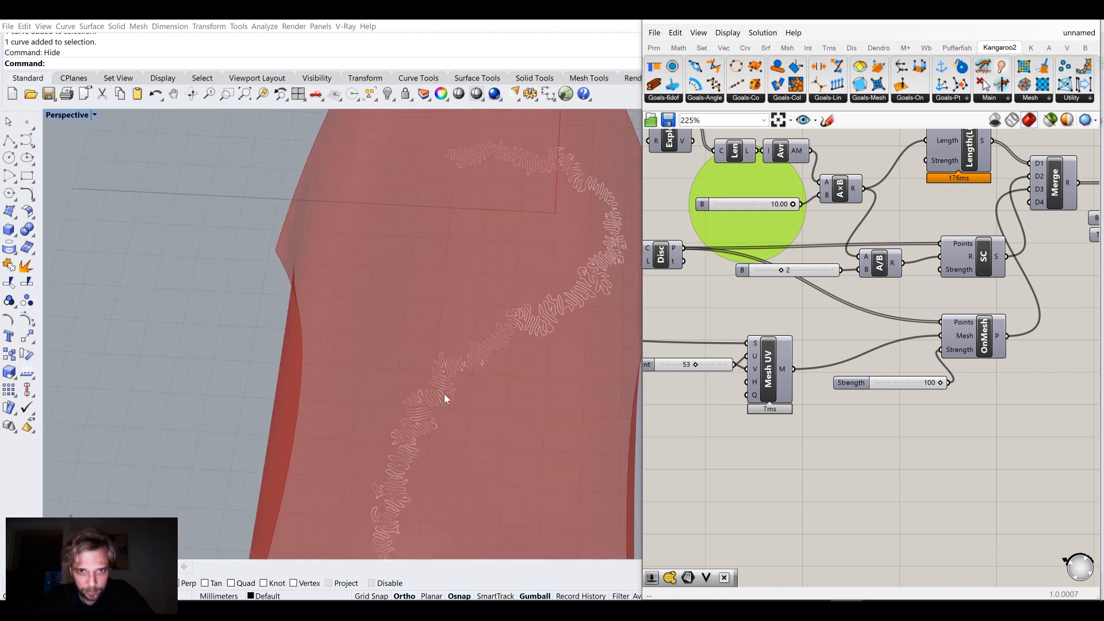
scroll(832, 312, up, 4)
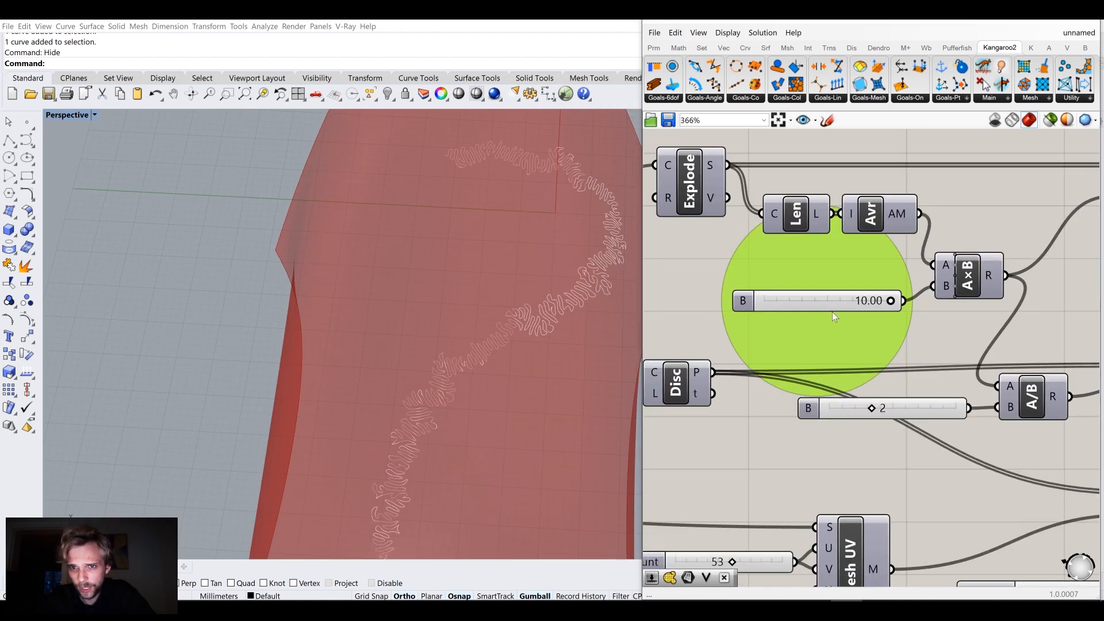
right_click(799, 289)
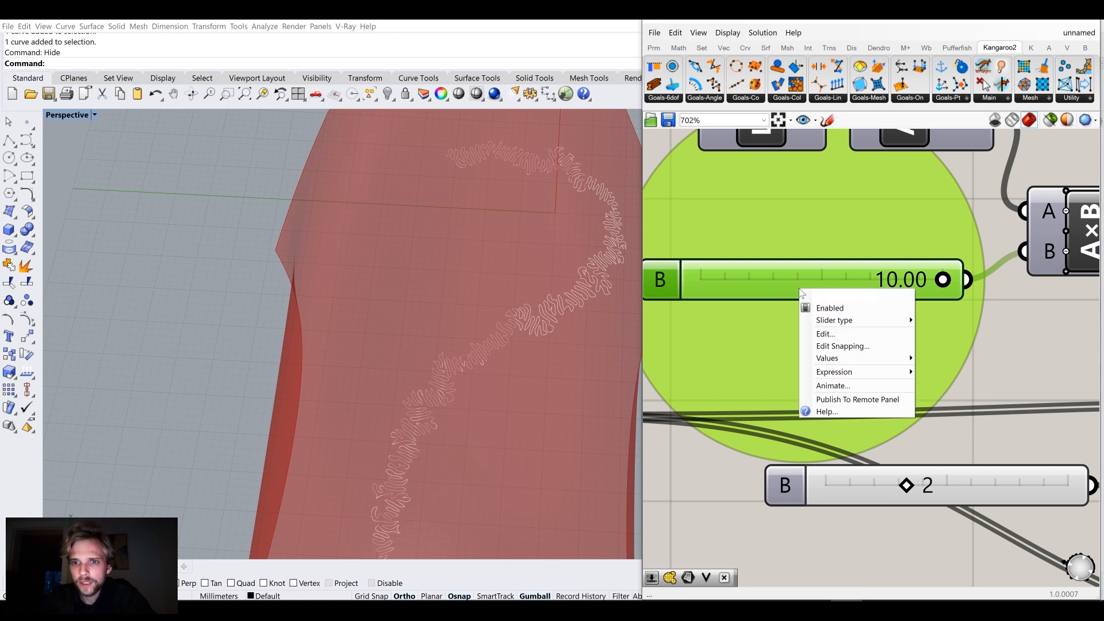
click(830, 334)
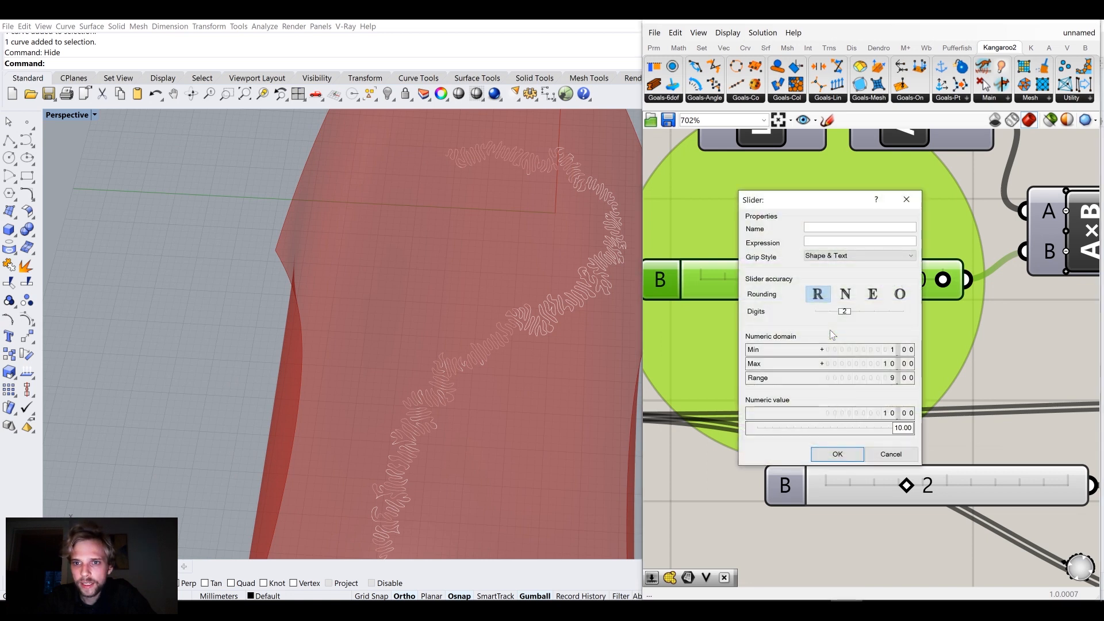
double_click(850, 363)
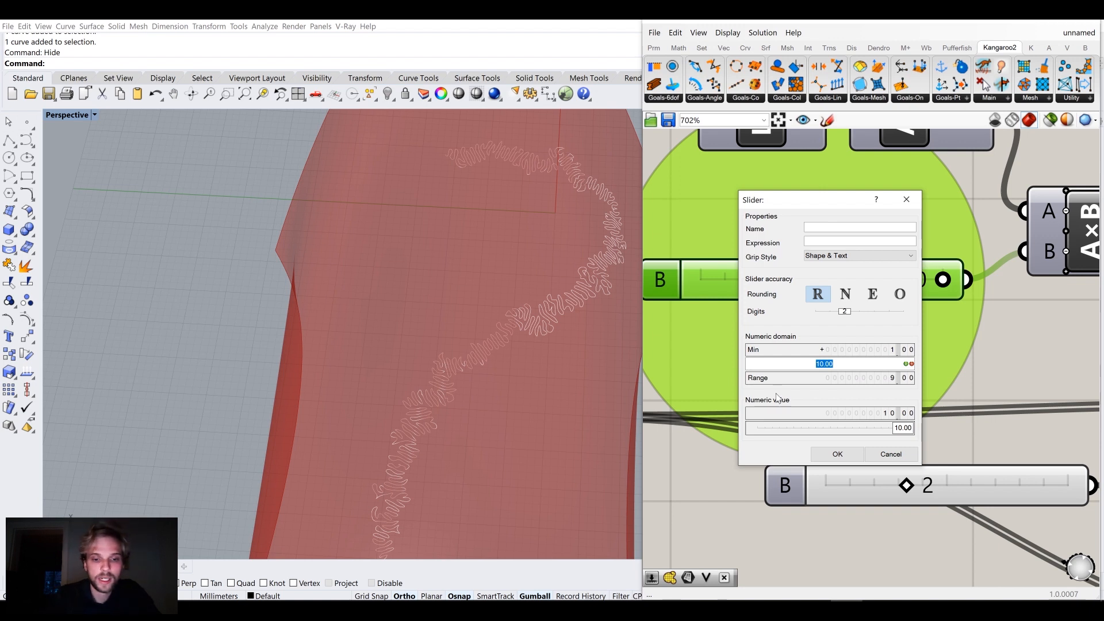
text(100)
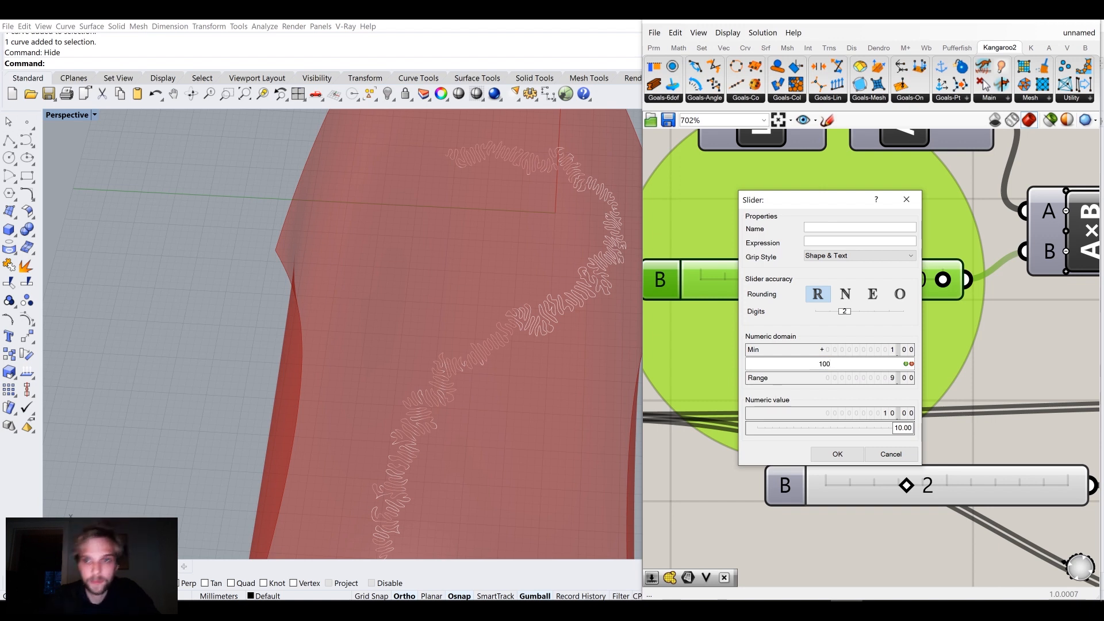
click(907, 364)
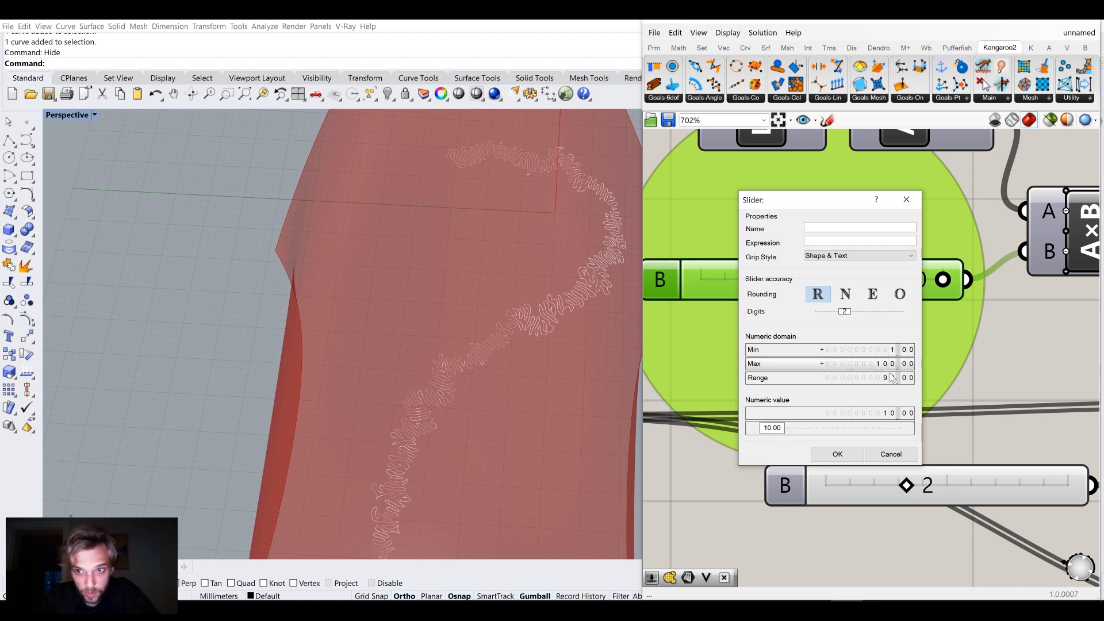
click(828, 452)
Raise the length multiplier to 25.16, drop it to 1.00 and raise it again to 12.17 while the solver runs
drag(727, 286, 762, 279)
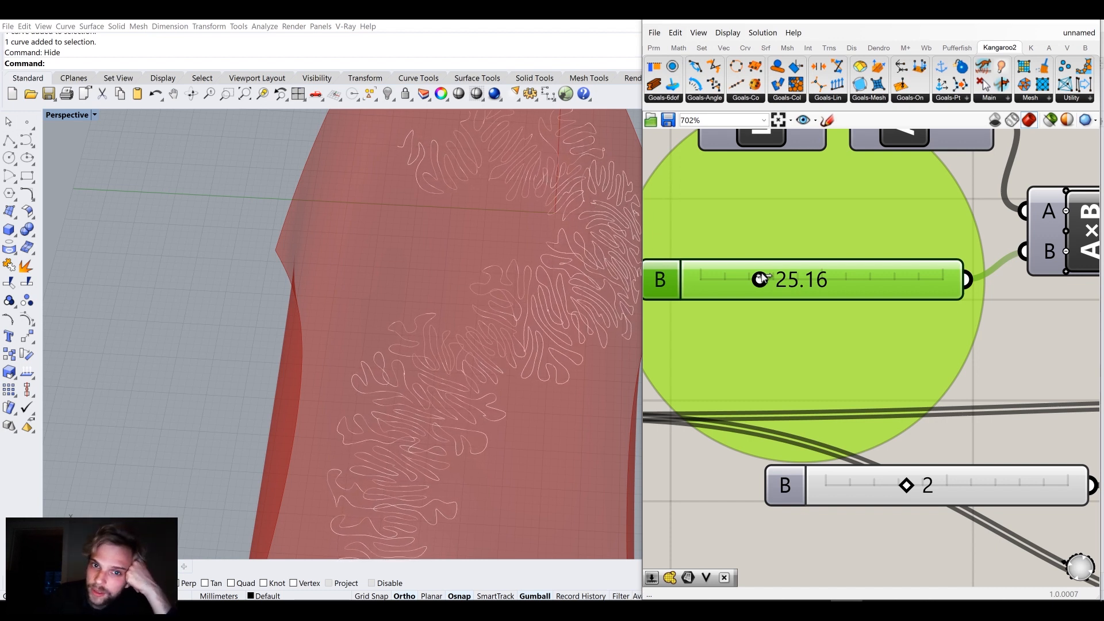
drag(760, 279, 713, 326)
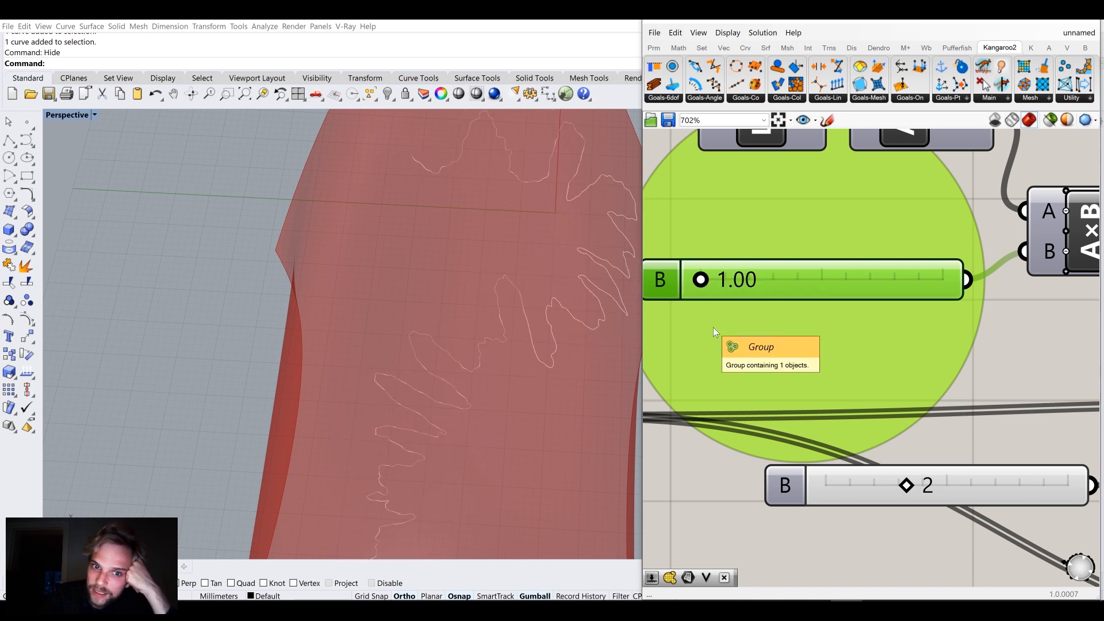
drag(715, 284, 735, 292)
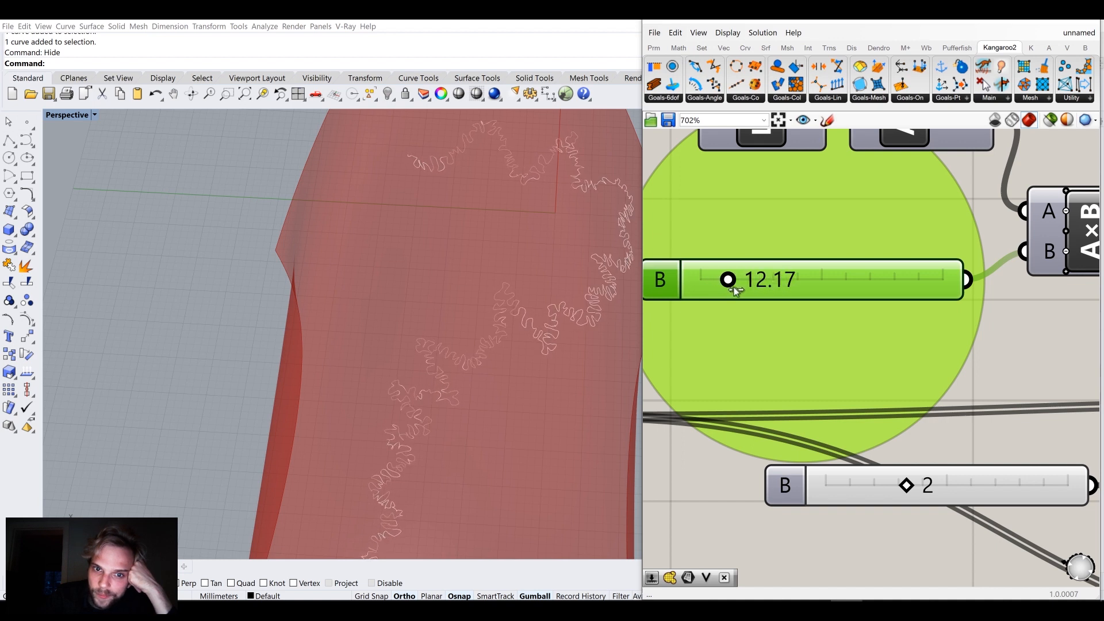
Turn on the preview of the PLine component after the solver
scroll(736, 289, down, 5)
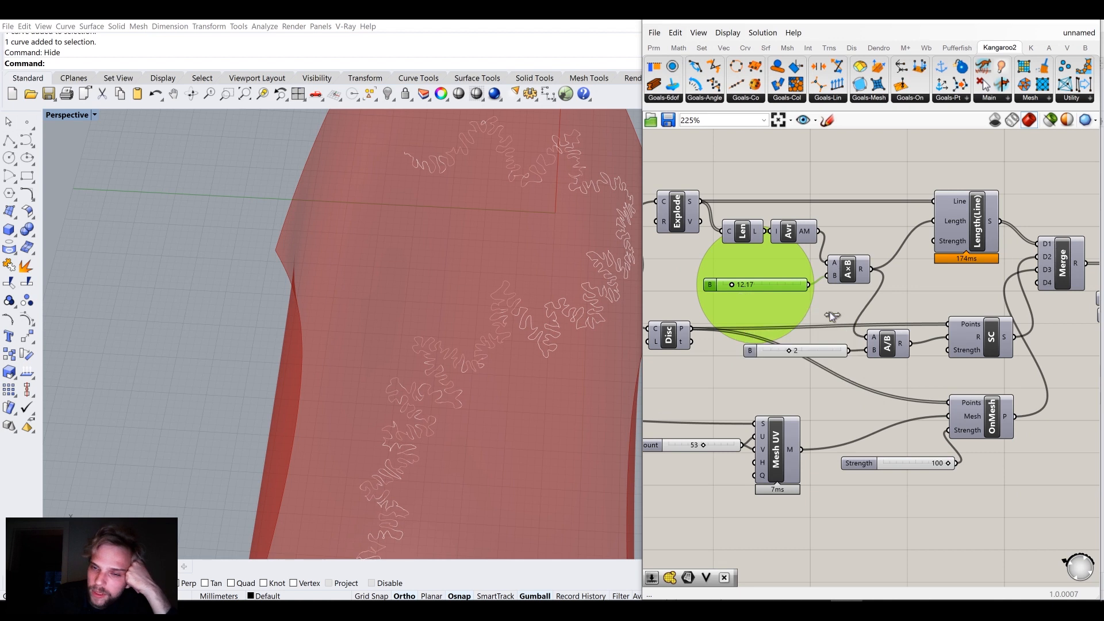
right_drag(911, 328, 709, 312)
right_drag(878, 336, 733, 325)
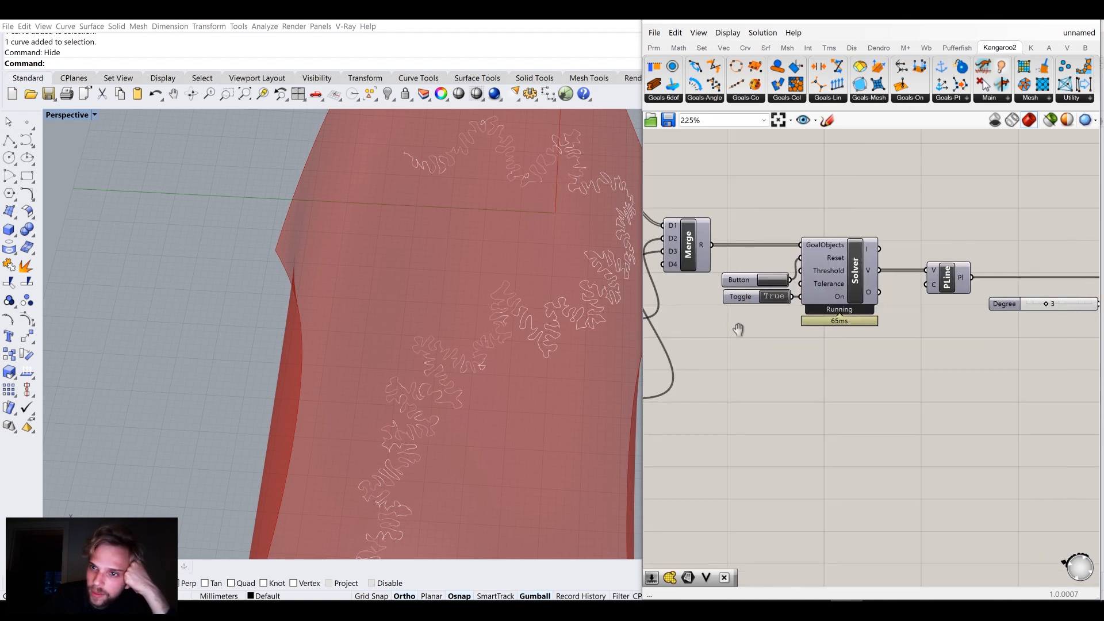
click(950, 288)
middle_click(952, 290)
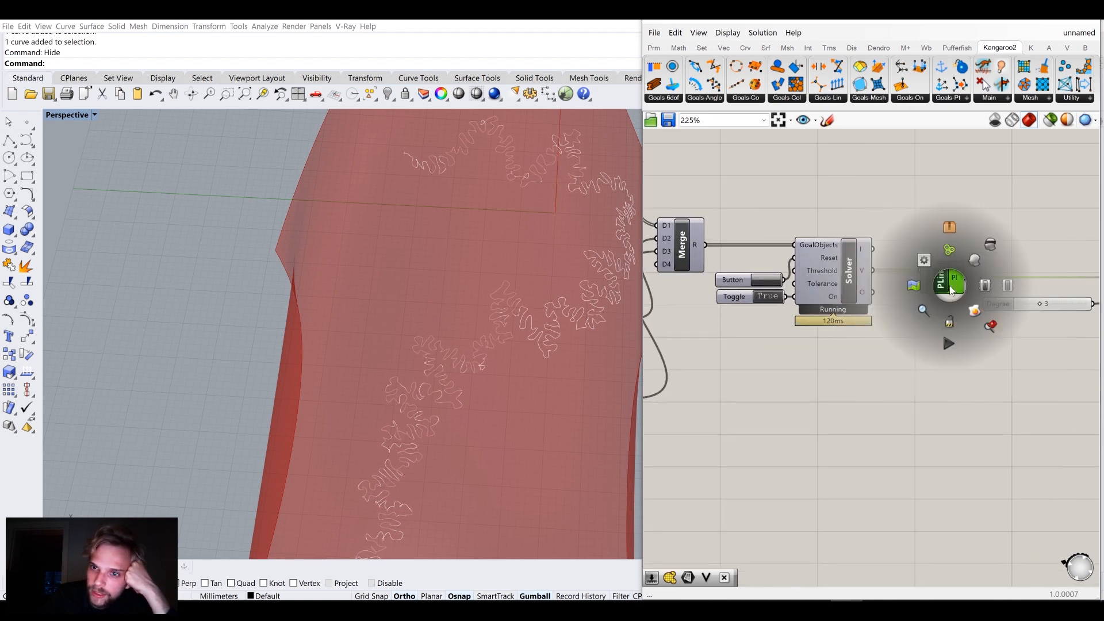
click(982, 255)
click(995, 247)
Turn off the Custom Preview component that displays the rebuilt curve, leaving the raw polyline for inspection
right_drag(978, 259, 800, 253)
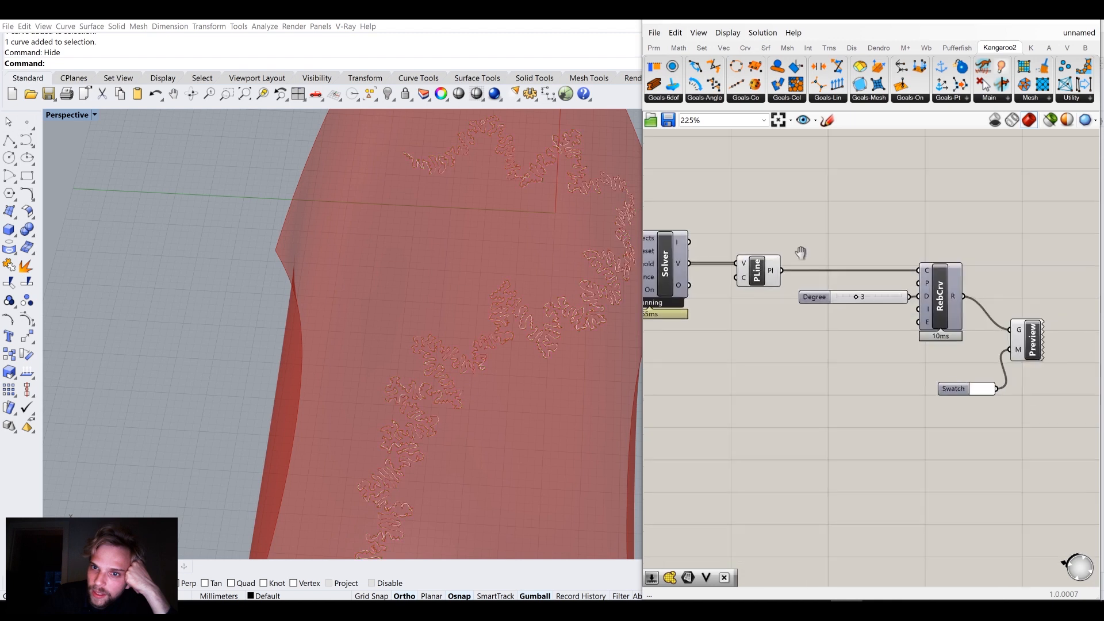
click(1027, 340)
middle_click(1027, 336)
click(1058, 292)
click(988, 287)
scroll(509, 321, up, 6)
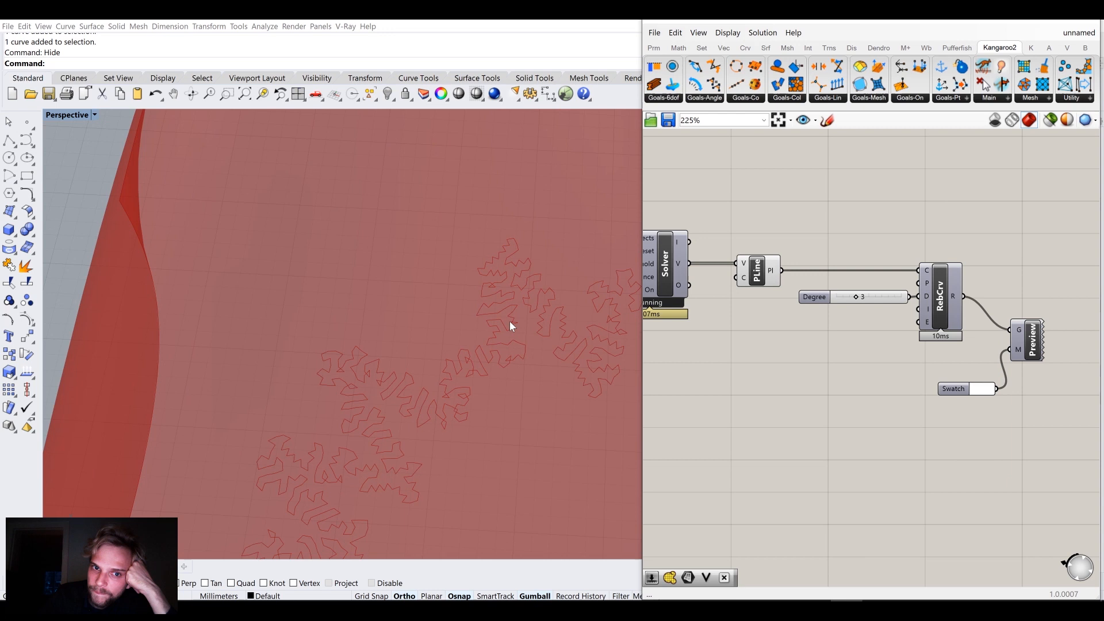
Return the length multiplier to 1.00 and reset the solver so the curve restarts from its original shape
right_drag(784, 362, 991, 387)
right_drag(781, 326, 931, 338)
drag(740, 333, 735, 334)
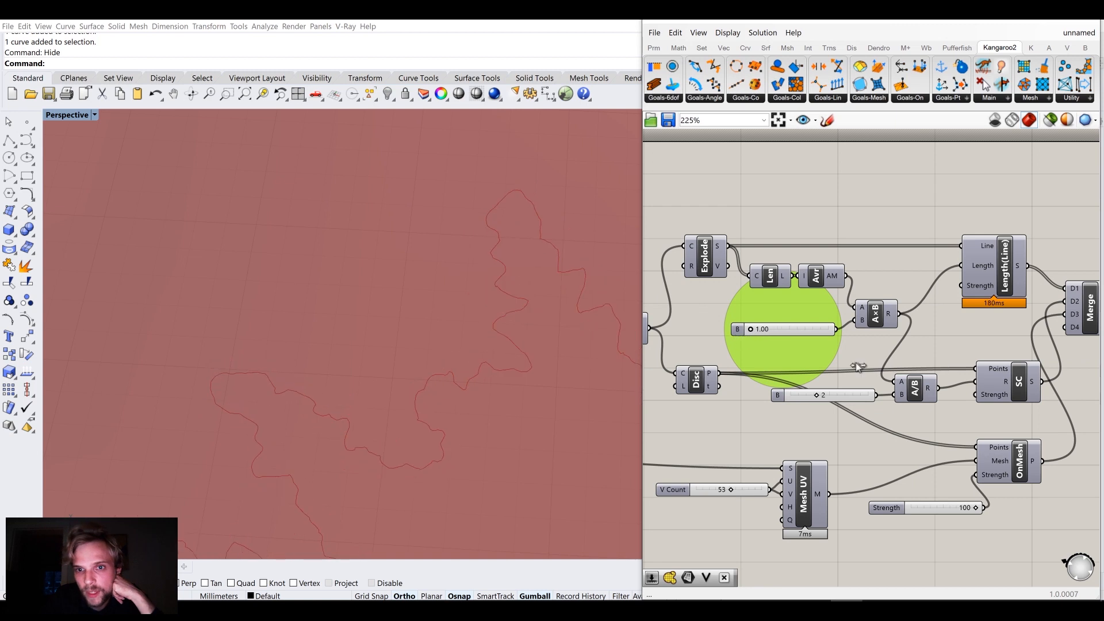
right_drag(851, 344, 622, 311)
double_click(943, 326)
right_drag(743, 369, 747, 320)
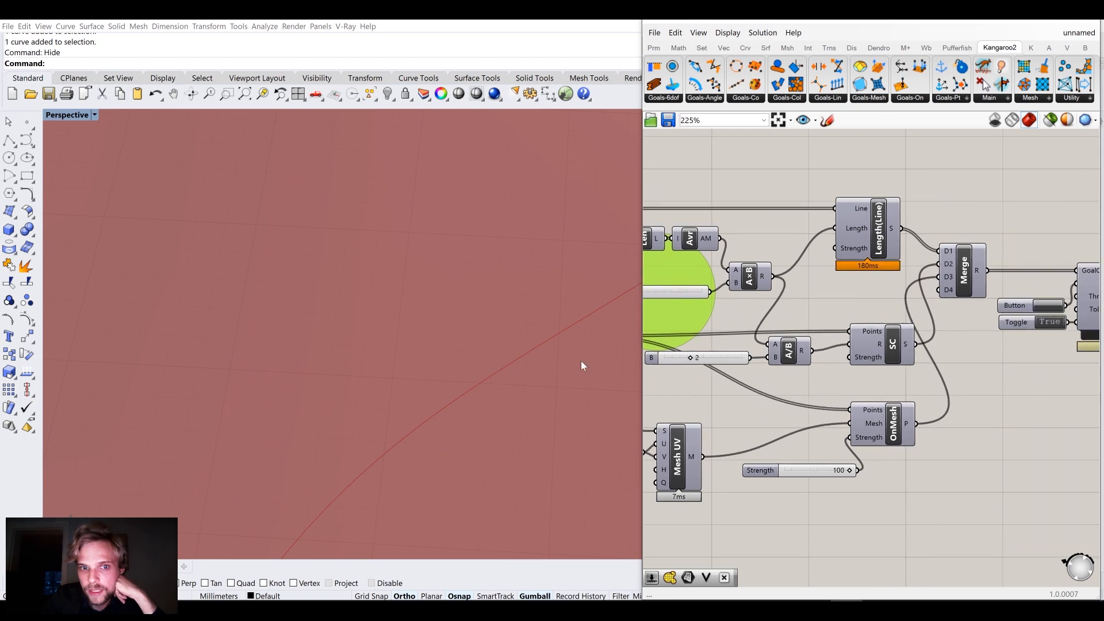
Set the divisor slider of the A/B component to 1
right_drag(827, 319, 861, 320)
scroll(751, 286, up, 2)
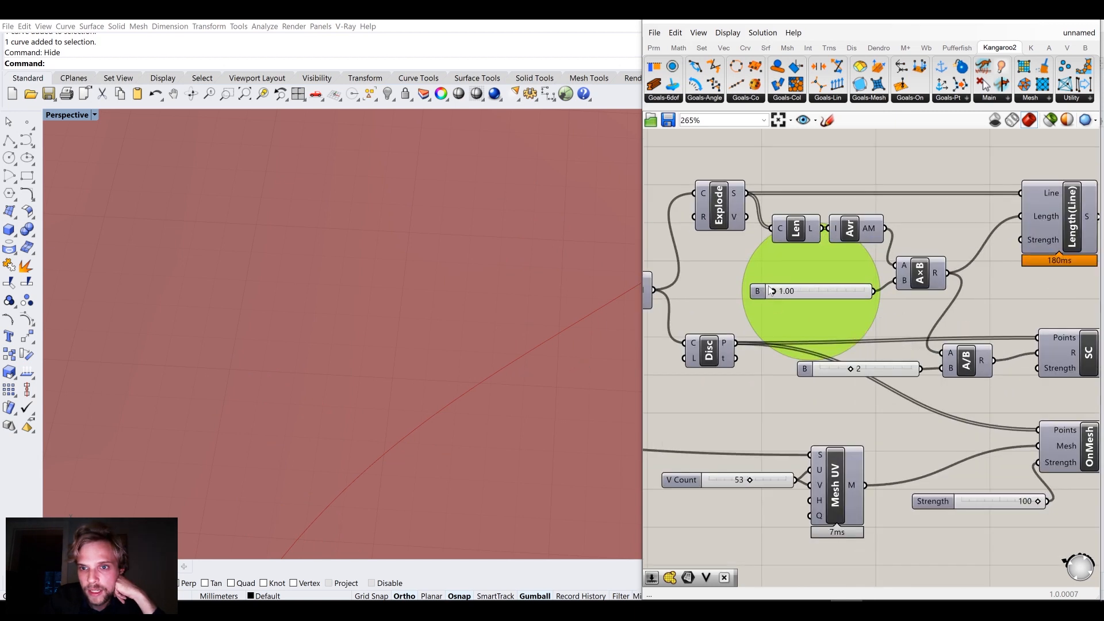
drag(881, 402, 841, 403)
right_drag(967, 441, 832, 415)
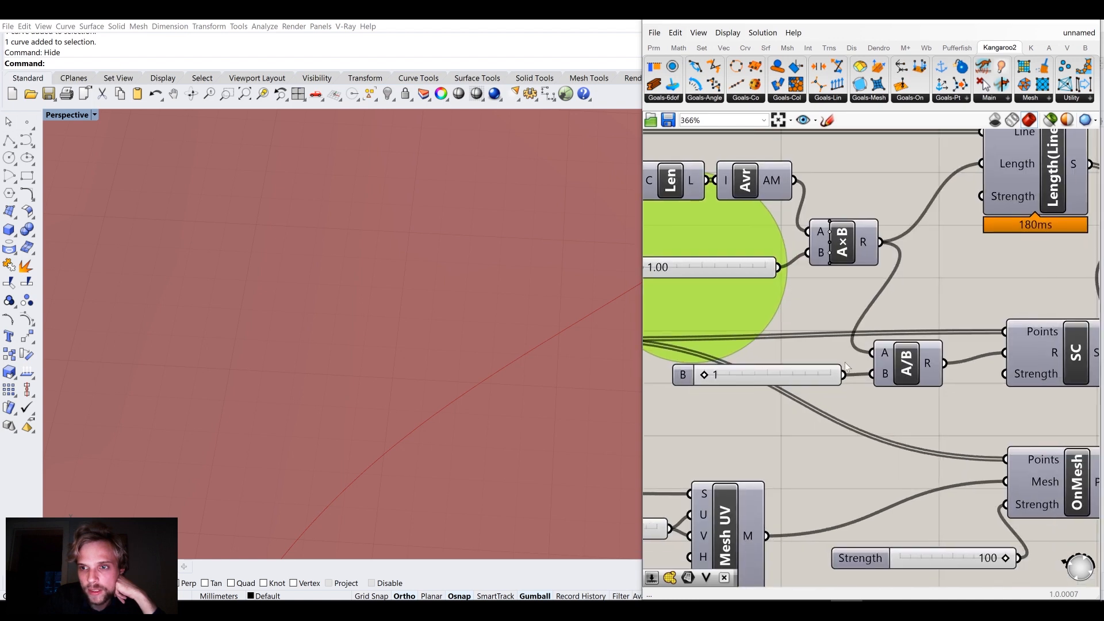
Delete the A/B component with its divisor slider and connect the A×B result directly to the SC goal's radius input
right_drag(995, 373, 914, 366)
drag(856, 338, 702, 383)
right_drag(781, 358, 888, 357)
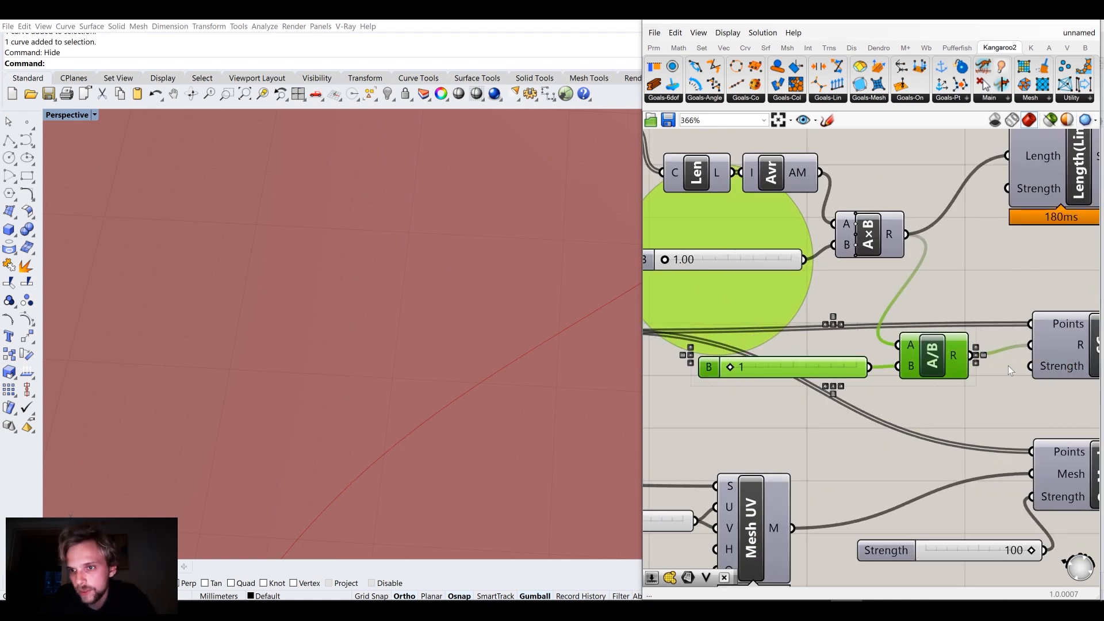
right_drag(1044, 365, 956, 359)
key(Delete)
drag(817, 228, 942, 340)
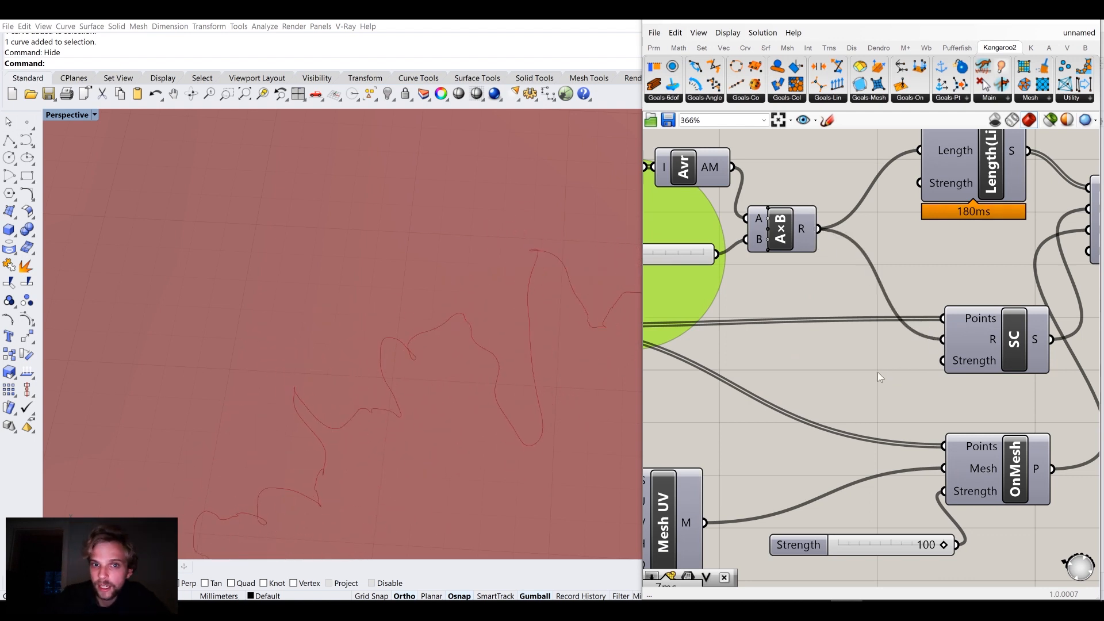
Reset the Kangaroo solver to restart the simulation with the rewired collision radius
scroll(877, 371, down, 2)
scroll(877, 372, down, 1)
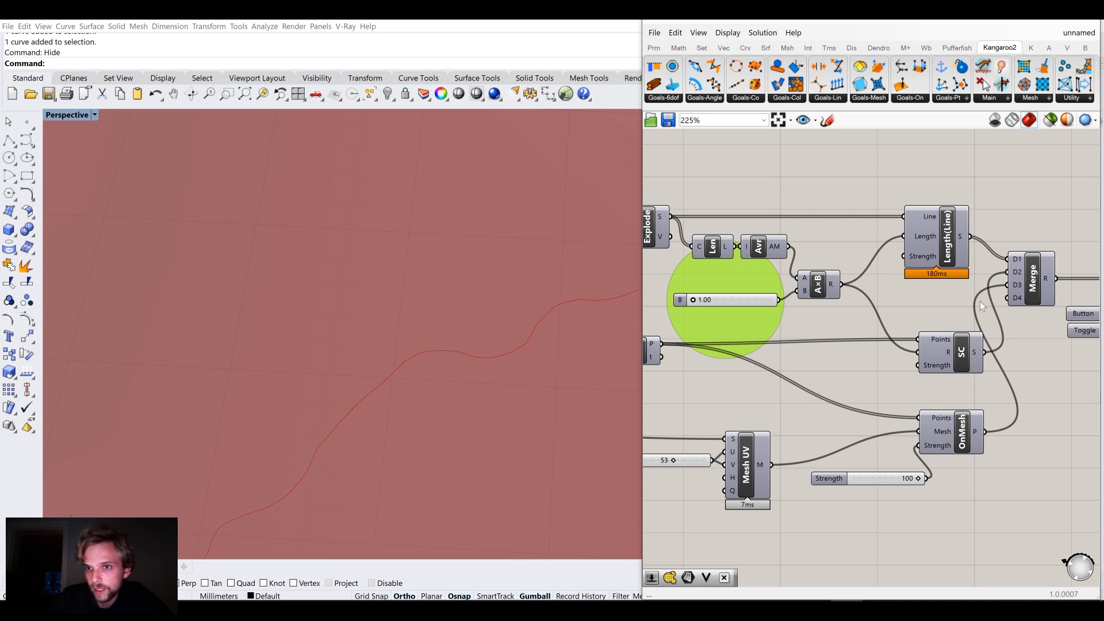
right_drag(979, 301, 873, 282)
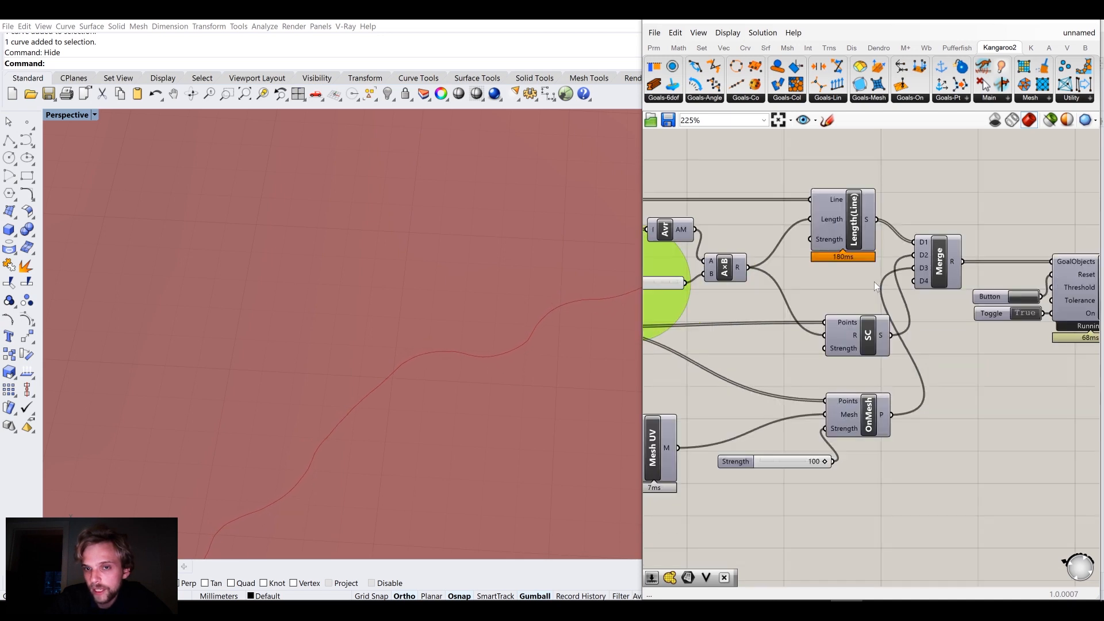
click(1024, 298)
Test the length multiplier at 6.87 and return it to 1.00, then adjust its slider's placement beside A×B
right_drag(825, 306, 961, 304)
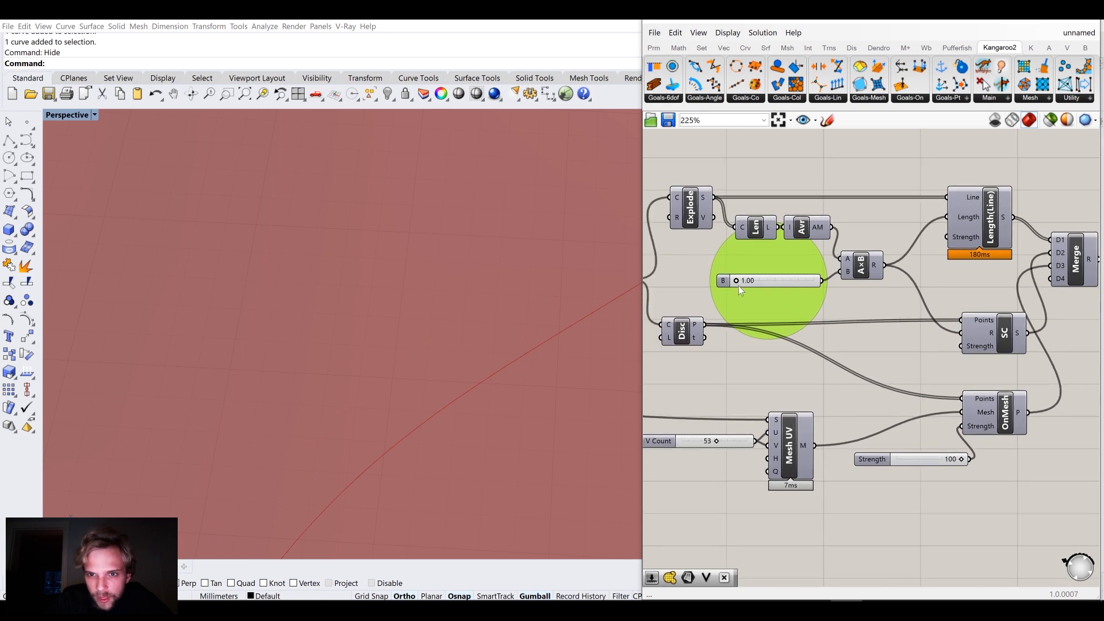
drag(737, 281, 741, 281)
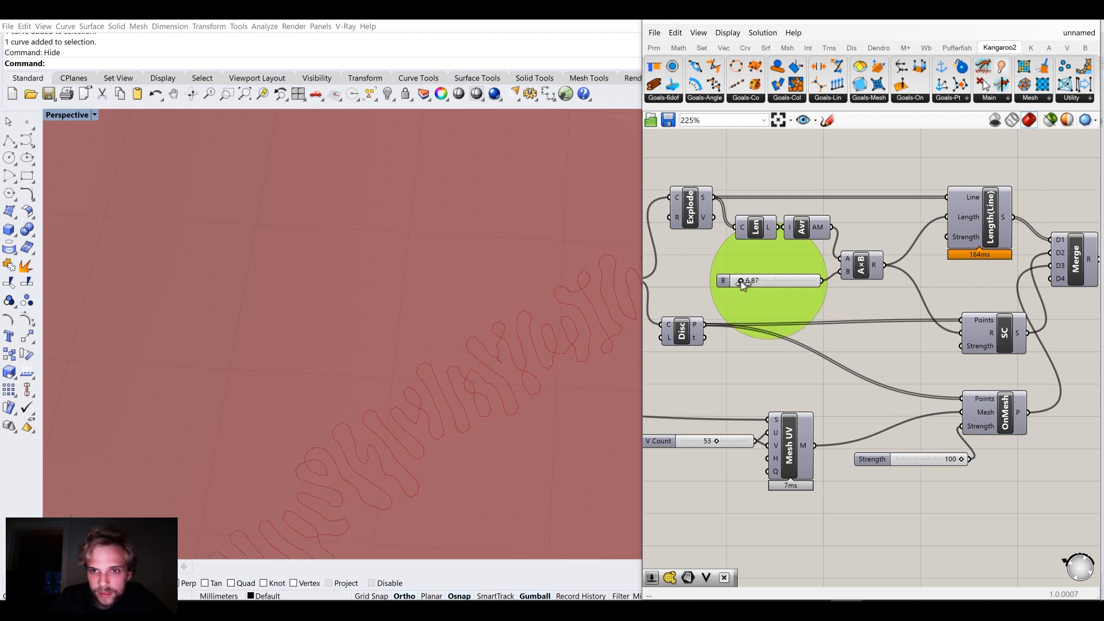
drag(739, 281, 726, 281)
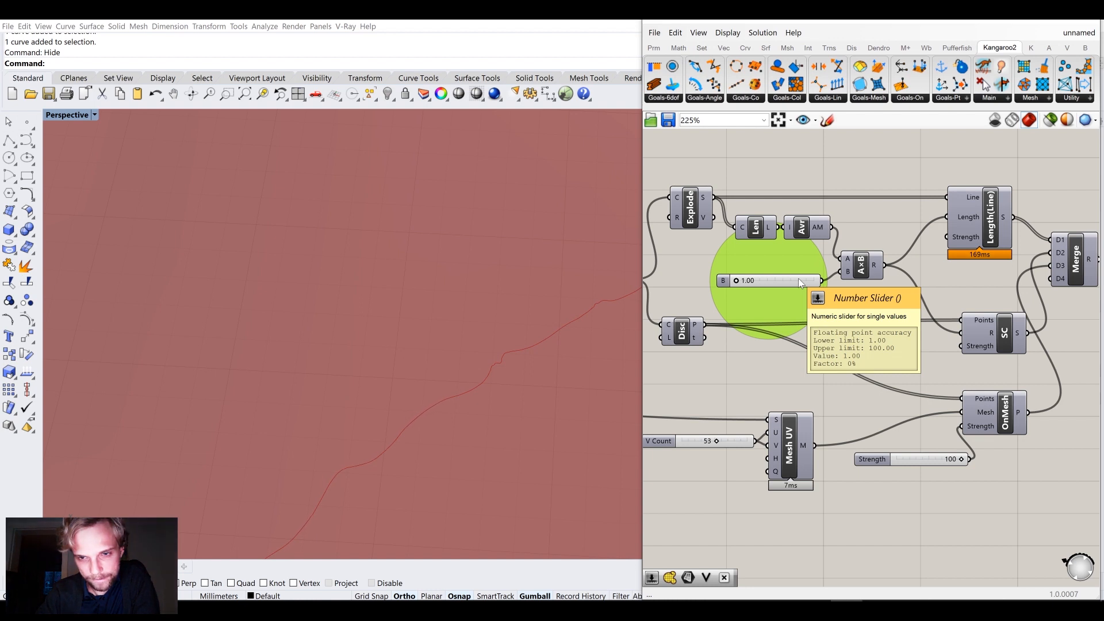
mouse_move(793, 280)
mouse_down()
mouse_move(767, 283)
mouse_move(810, 282)
mouse_up()
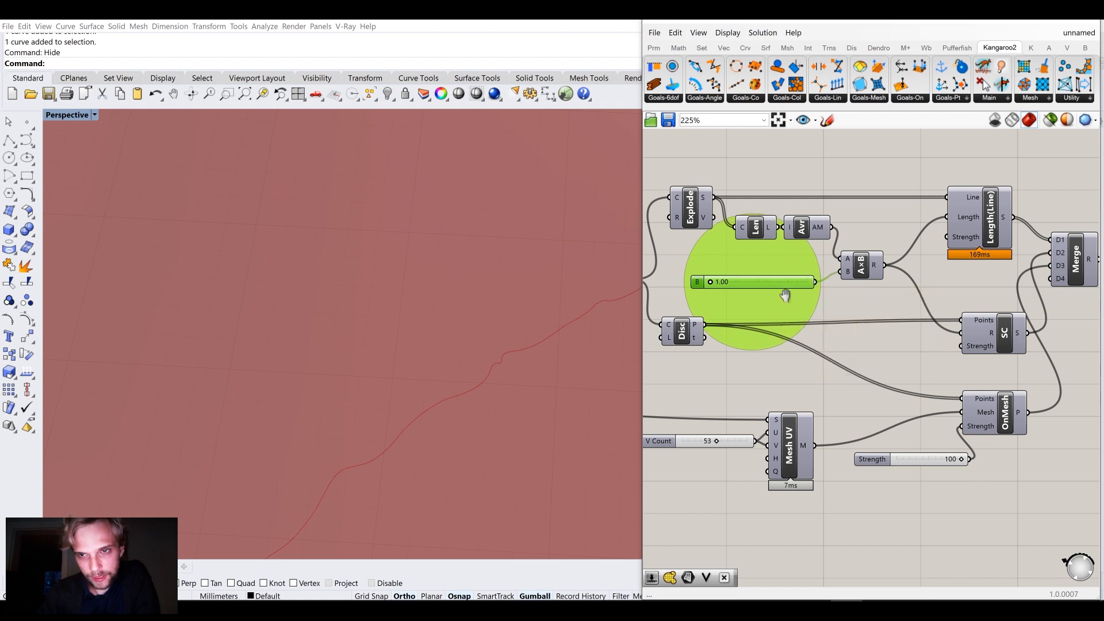
Switch the solver's Boolean toggle to False and delete the Solver component between Merge and PLine
right_drag(785, 294, 662, 309)
right_drag(861, 323, 755, 315)
double_click(933, 316)
right_drag(1013, 313, 922, 297)
drag(921, 298, 931, 292)
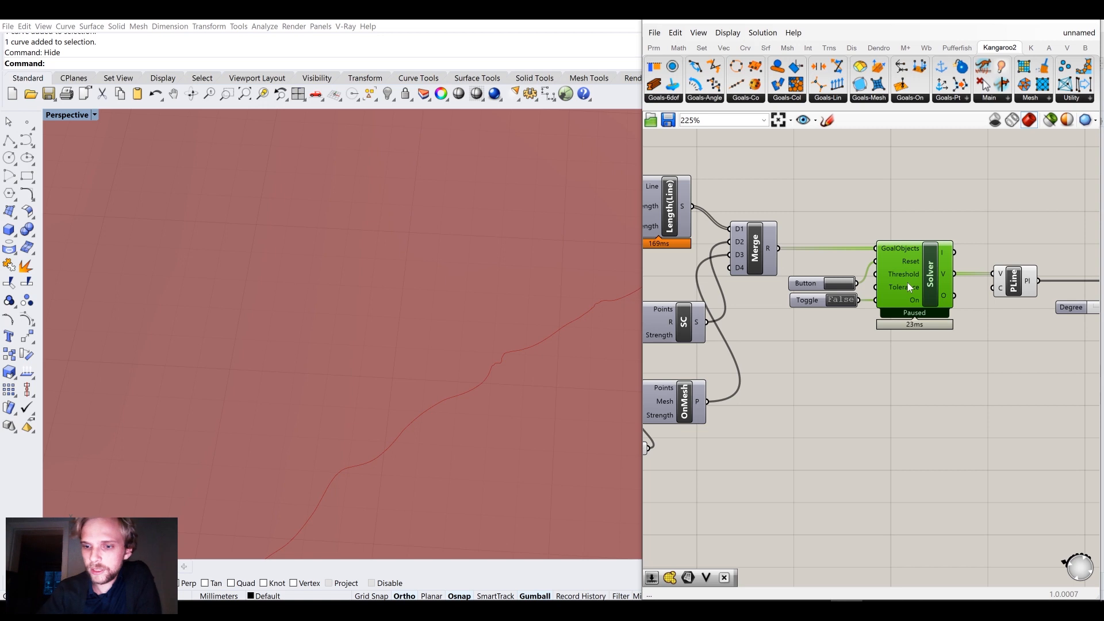
key(Delete)
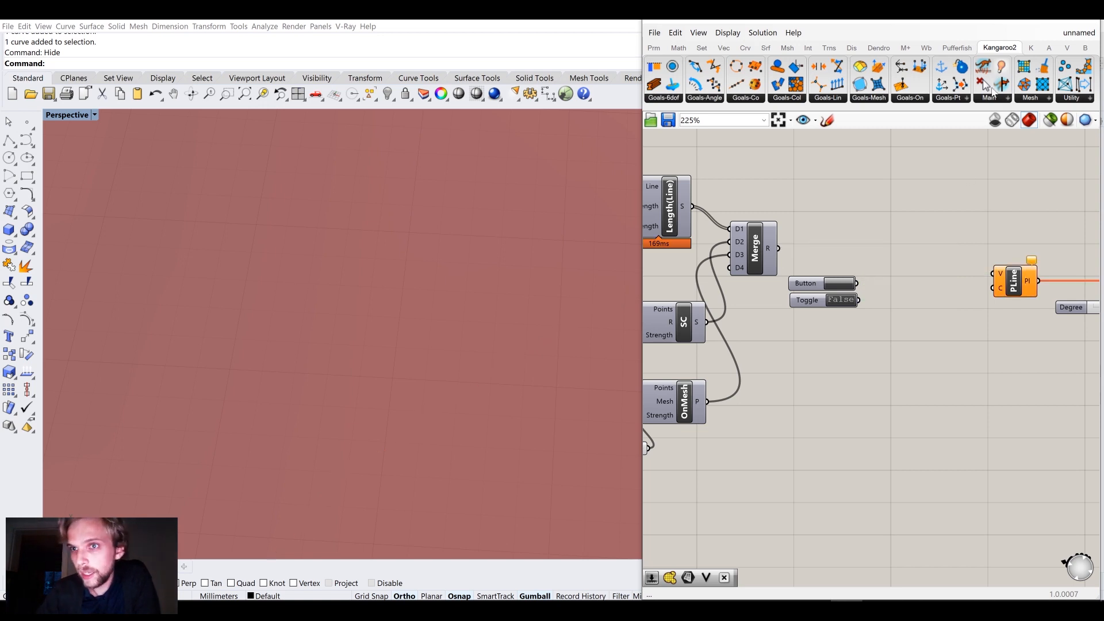
Add a Kangaroo BouncySolver component and position it between the Button and Toggle and the PLine component
click(989, 98)
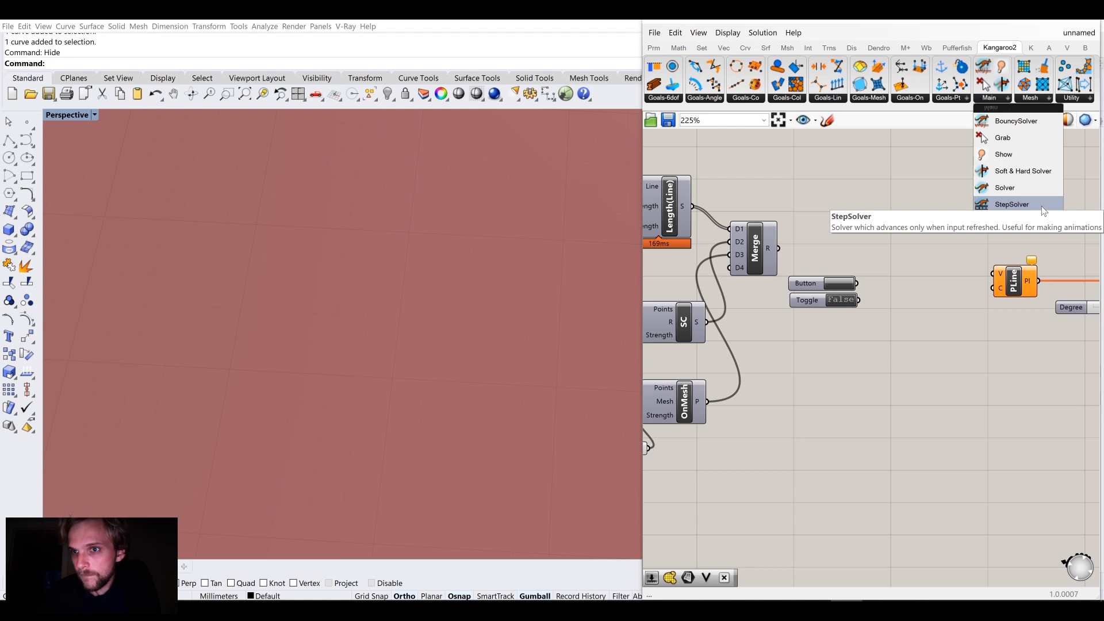
click(1015, 122)
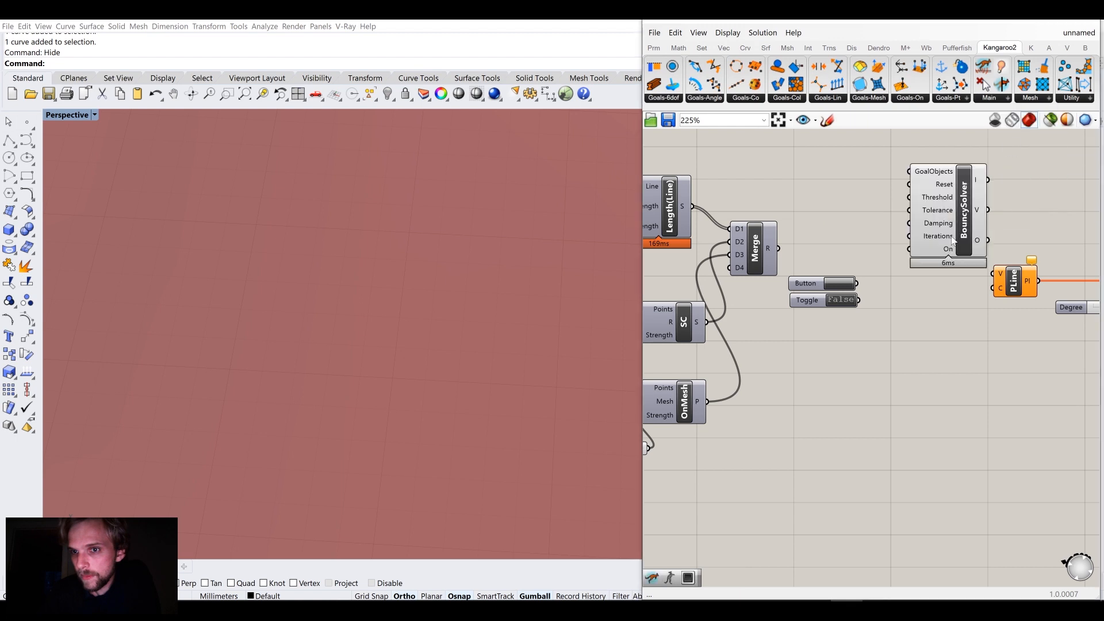
click(917, 195)
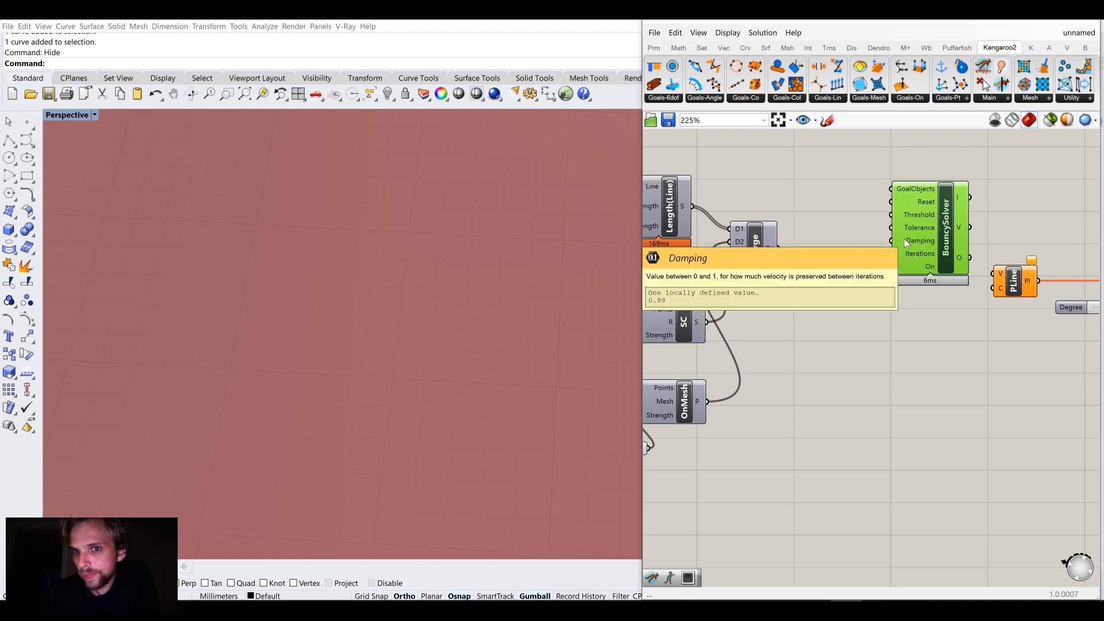
click(853, 238)
drag(937, 233, 935, 253)
click(836, 186)
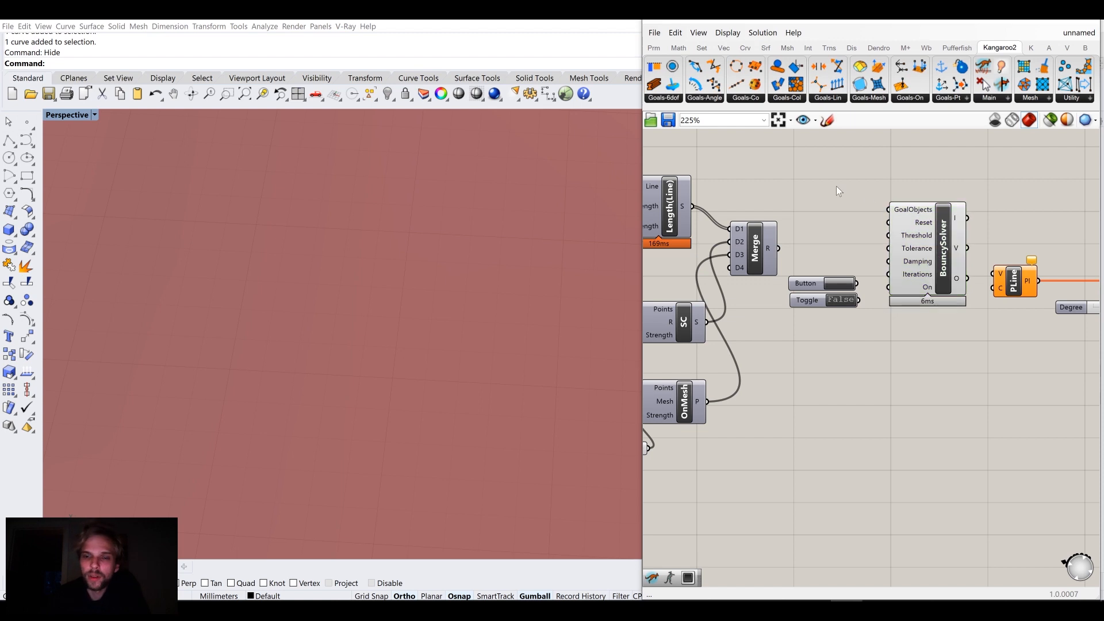
Connect the Merge result to the BouncySolver's GoalObjects, the Button to Reset and the Toggle to On
drag(779, 248, 884, 224)
drag(779, 248, 890, 210)
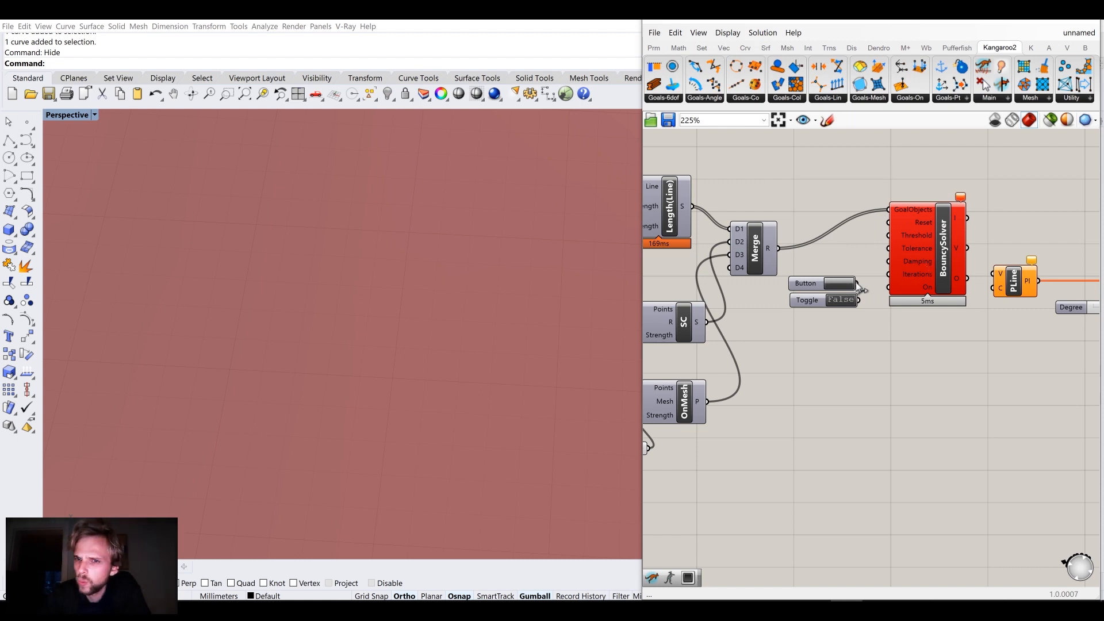
drag(892, 232, 888, 223)
drag(888, 291, 889, 287)
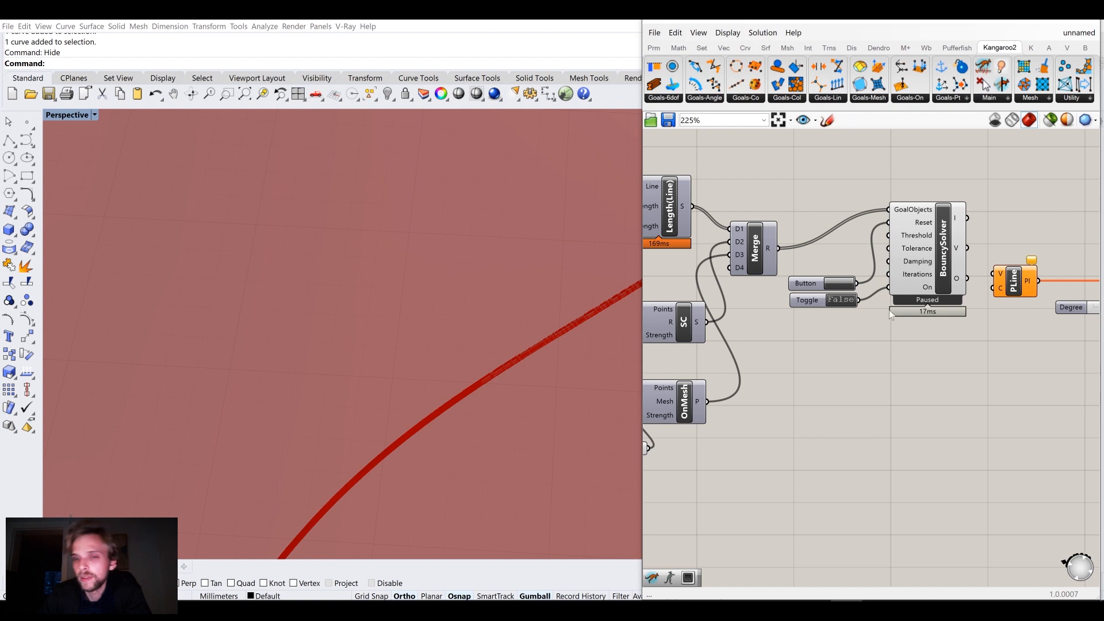
Connect the BouncySolver's V output to PLine's vertices input and turn off the BouncySolver's preview
drag(966, 248, 995, 274)
click(952, 256)
middle_click(952, 252)
click(926, 226)
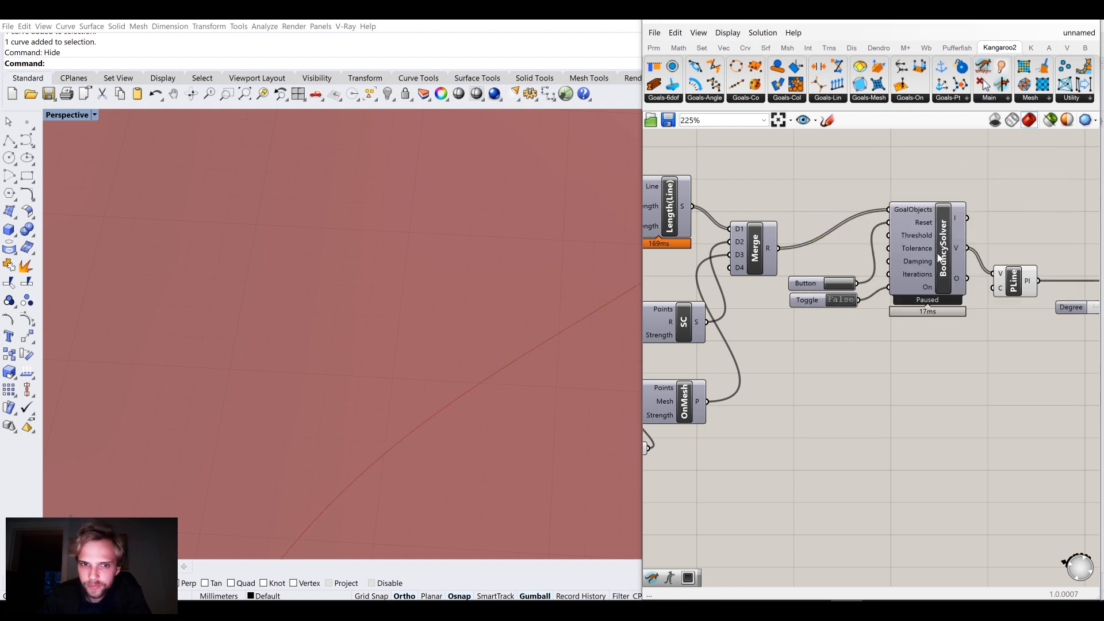
Run the BouncySolver with its toggle True, raise the length multiplier to 4.22 and on to 9.57, and inspect the curve
double_click(841, 300)
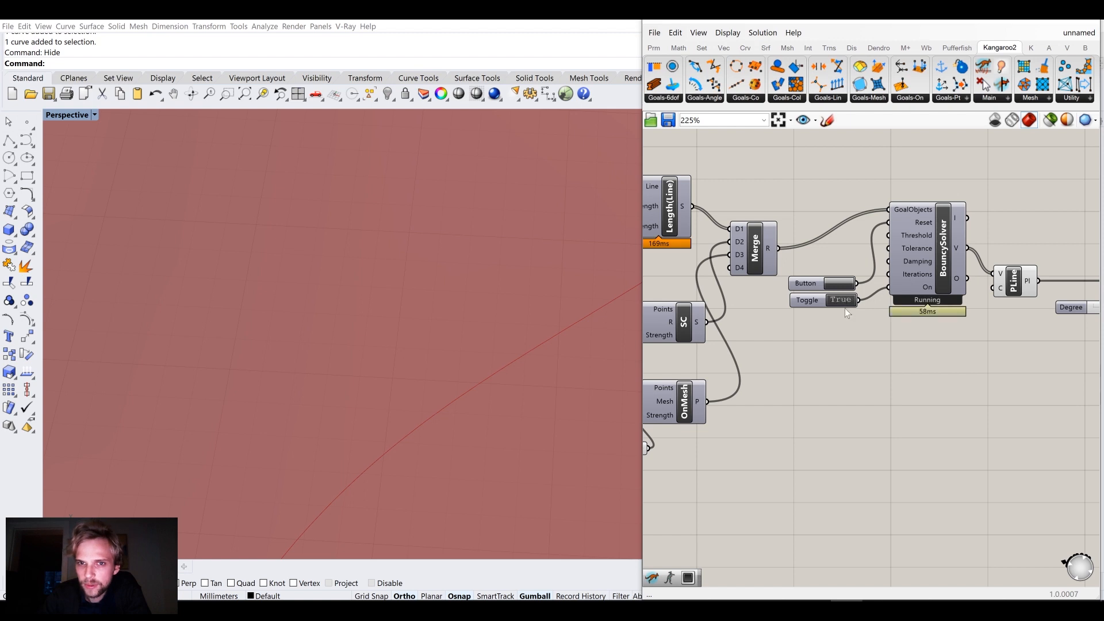
right_drag(970, 312, 1098, 299)
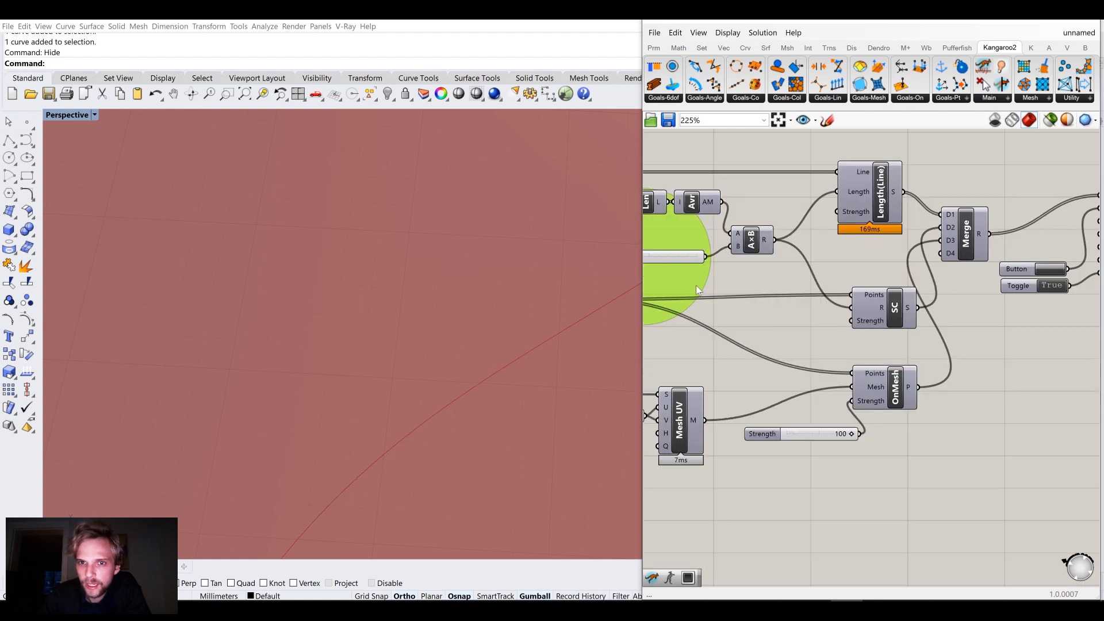
right_drag(695, 286, 771, 293)
scroll(684, 268, up, 3)
scroll(676, 268, up, 3)
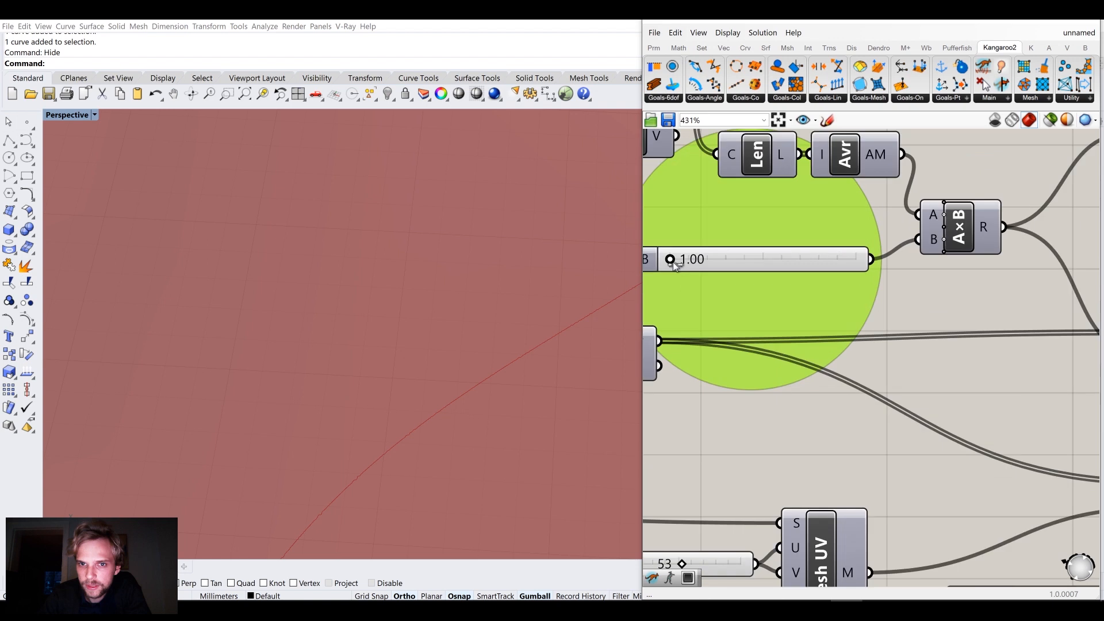
drag(671, 261, 677, 264)
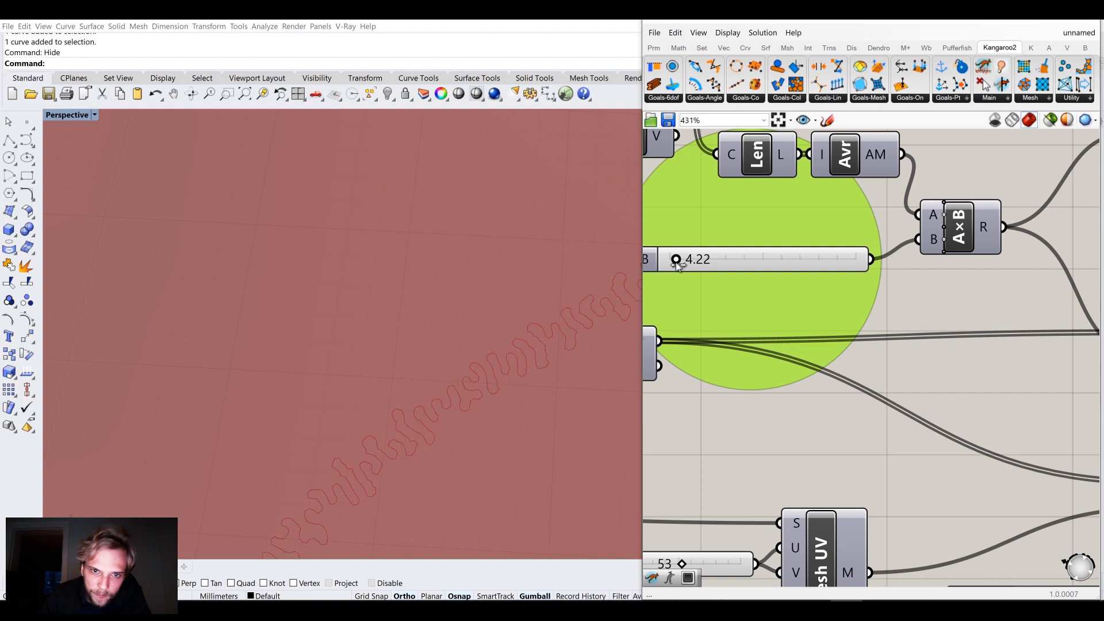
drag(678, 262, 687, 264)
scroll(449, 353, down, 5)
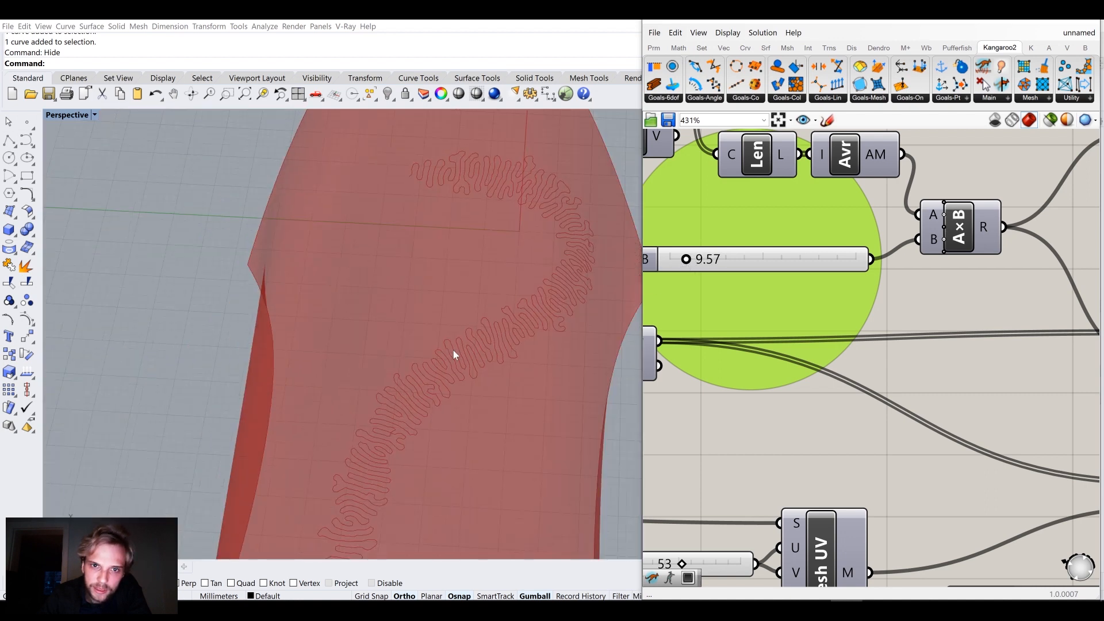
scroll(456, 350, down, 3)
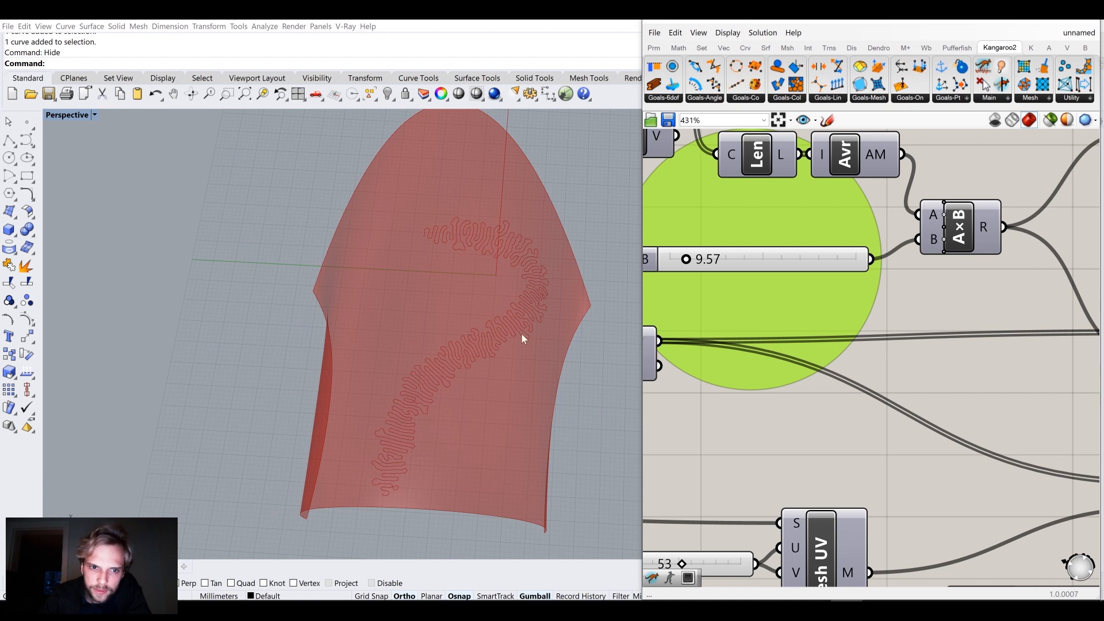
scroll(386, 496, up, 8)
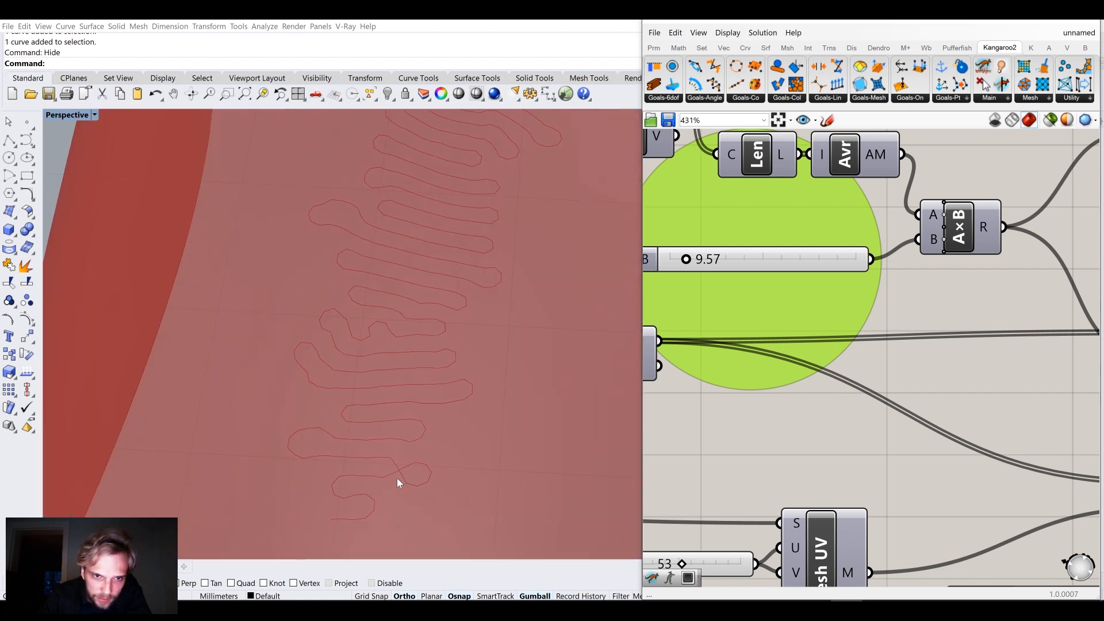
scroll(399, 474, up, 3)
scroll(870, 343, down, 3)
Return the length multiplier to 1.00 and switch the BouncySolver's toggle back to False
drag(758, 293, 736, 295)
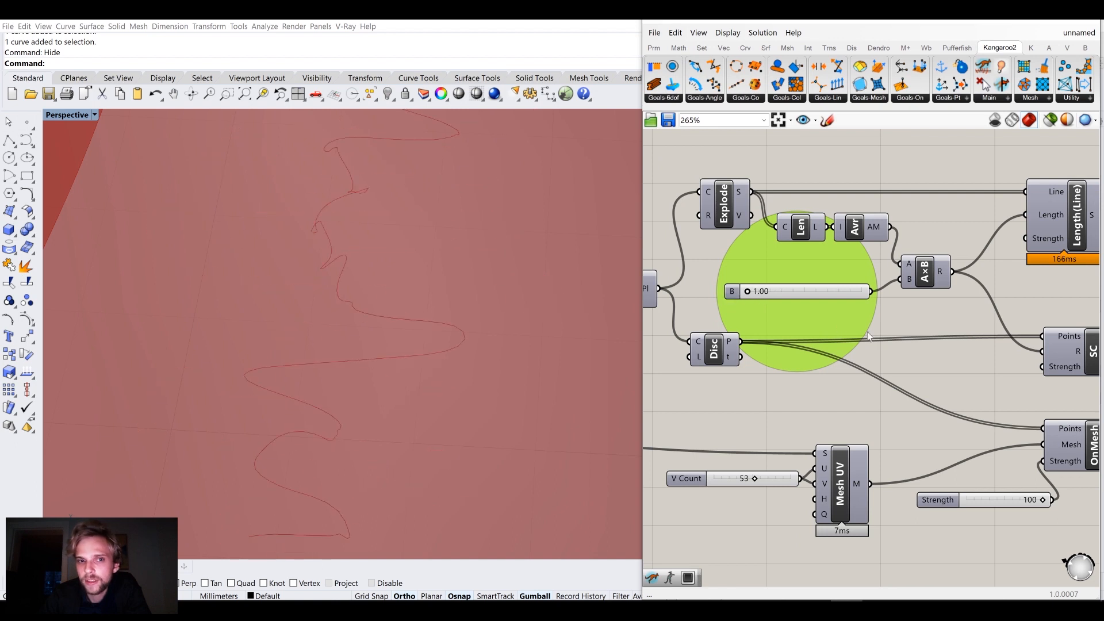
scroll(867, 333, down, 2)
right_drag(900, 351, 756, 349)
click(1023, 313)
right_drag(1022, 343, 855, 339)
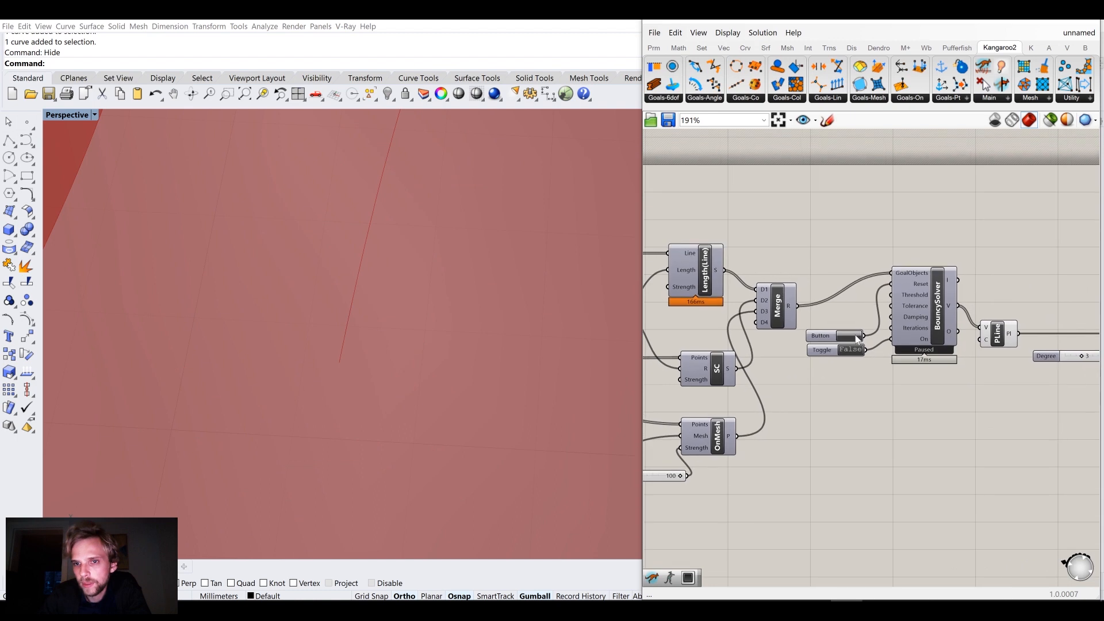
Move the Button and Toggle apart and connect a new number slider of 50 to the BouncySolver's Iterations input
scroll(944, 312, up, 3)
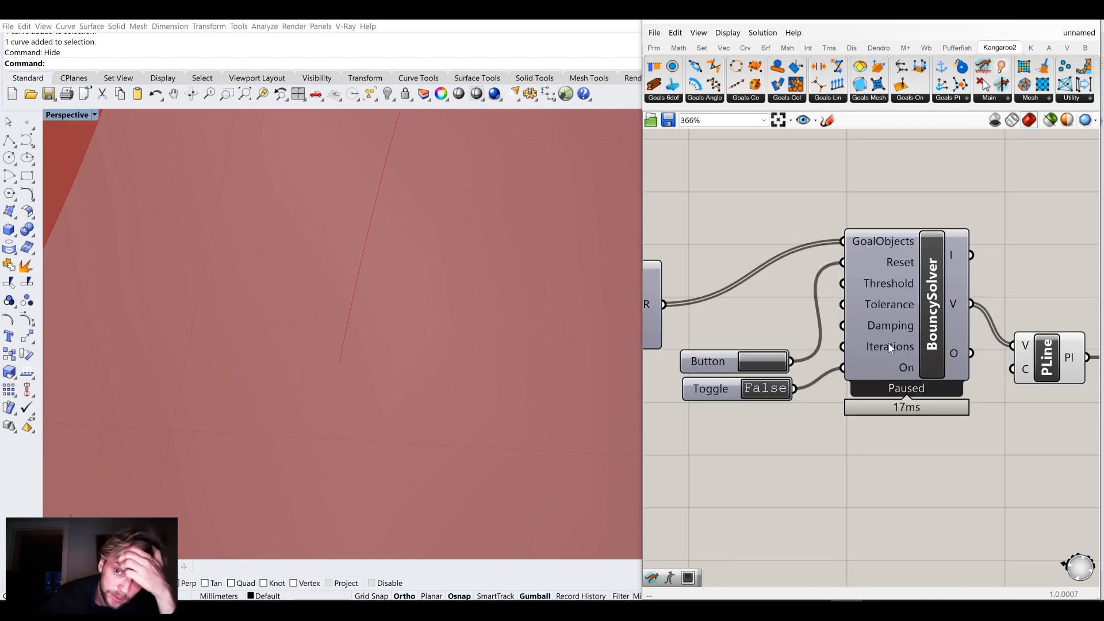
drag(695, 369, 713, 271)
mouse_move(885, 350)
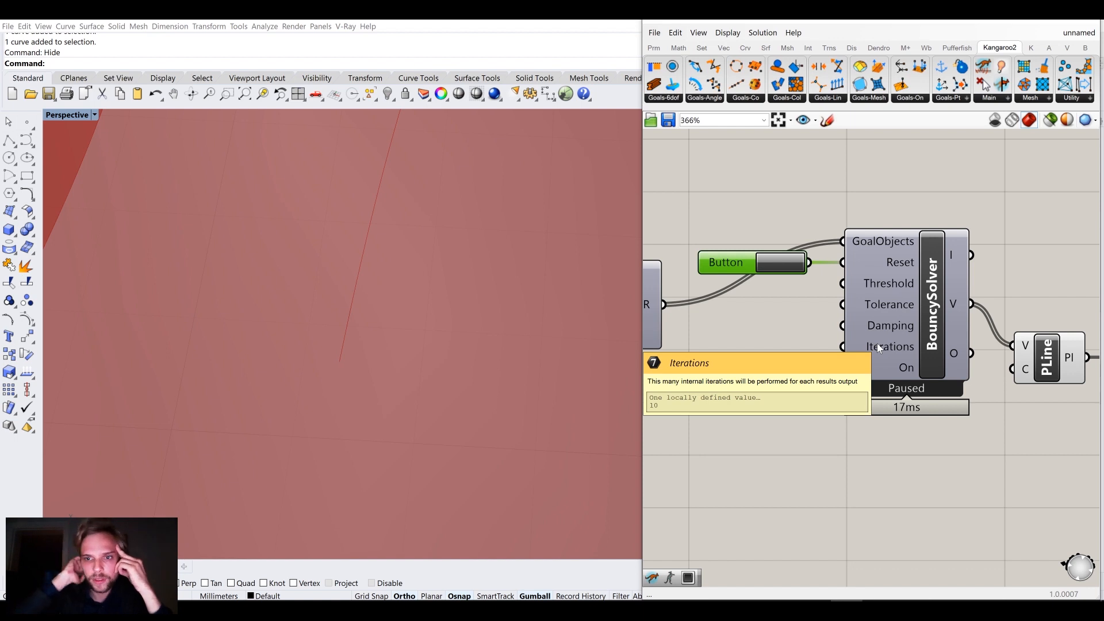
drag(709, 387, 740, 468)
double_click(729, 390)
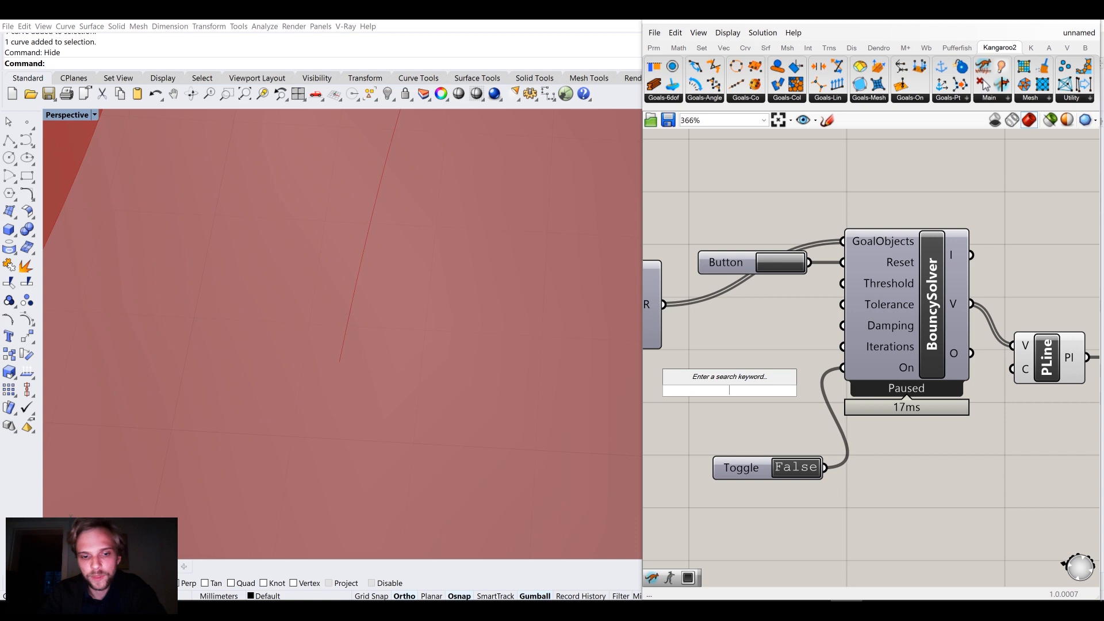
text(50)
key(Return)
drag(816, 390, 844, 348)
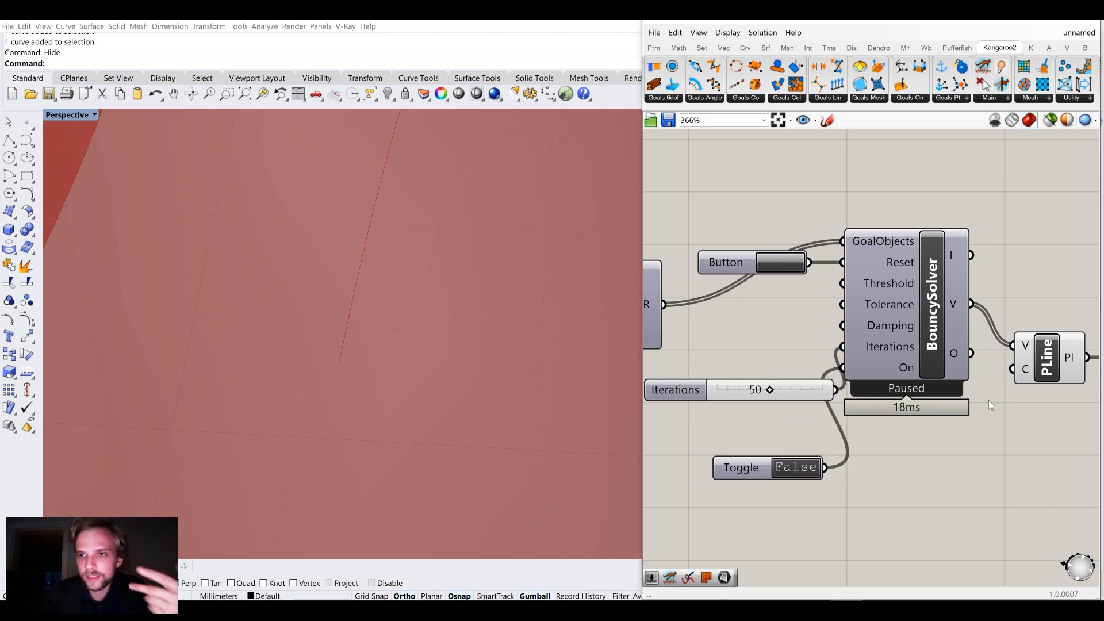
Shift the BouncySolver and its downstream components away from Merge and arrange the Iterations slider and Toggle beside the solver inputs
right_drag(989, 401, 861, 389)
scroll(861, 389, down, 4)
drag(901, 412, 869, 347)
click(862, 258)
scroll(736, 392, up, 3)
drag(784, 373, 807, 384)
drag(738, 449, 773, 420)
click(862, 402)
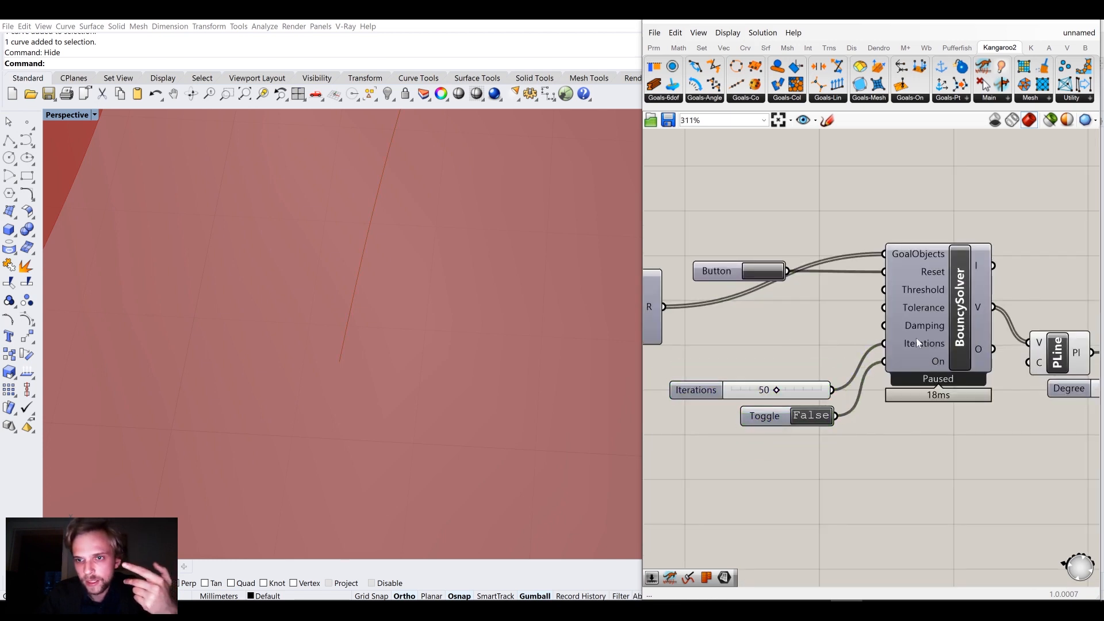
Add a number slider of 0.95, connect it to the BouncySolver's Damping input and place it above the Iterations slider
mouse_move(919, 328)
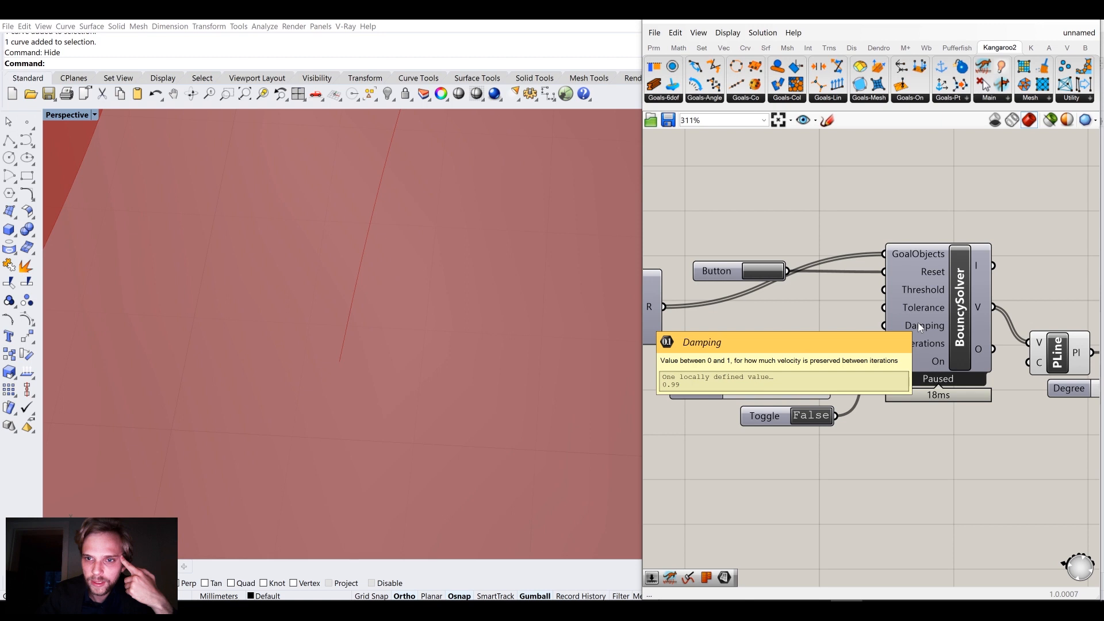
double_click(788, 332)
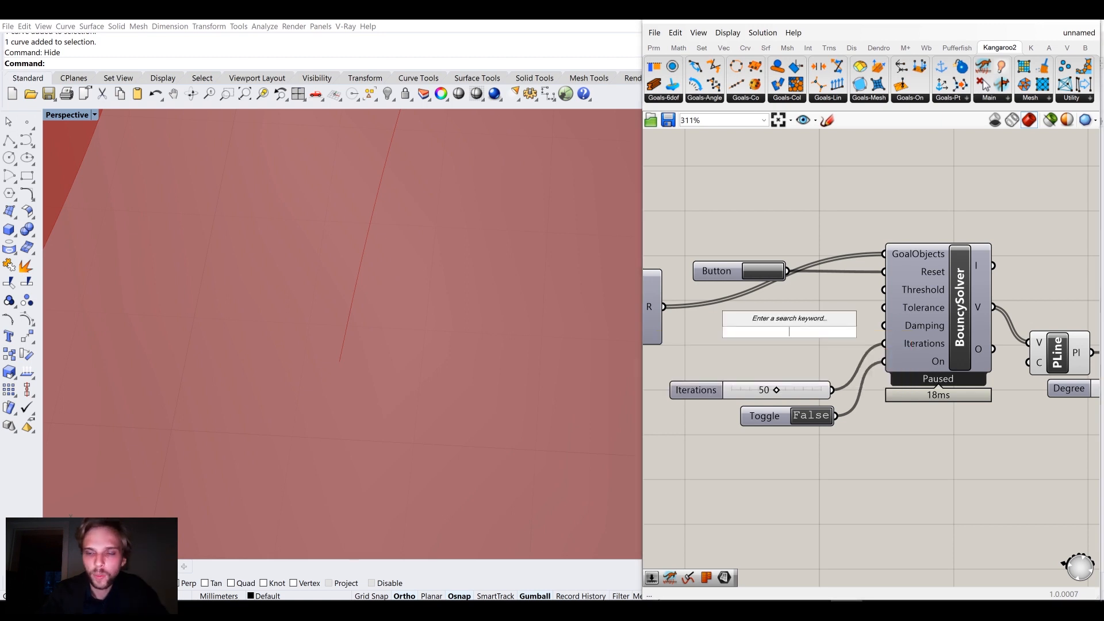
text(0.95)
key(Return)
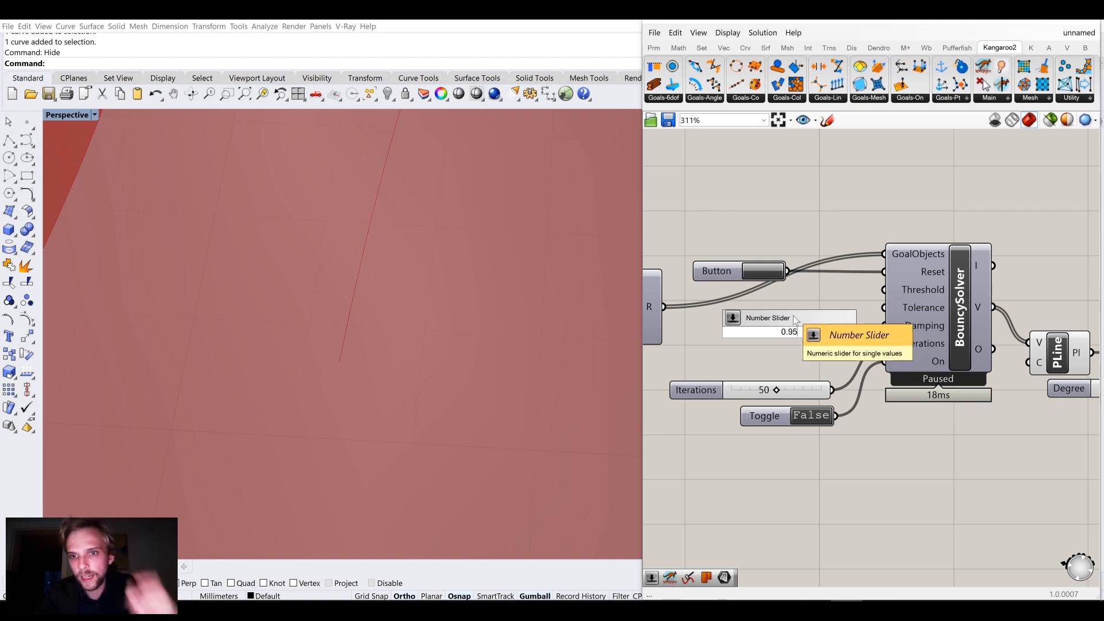
drag(862, 331, 884, 325)
drag(809, 336, 782, 346)
click(774, 306)
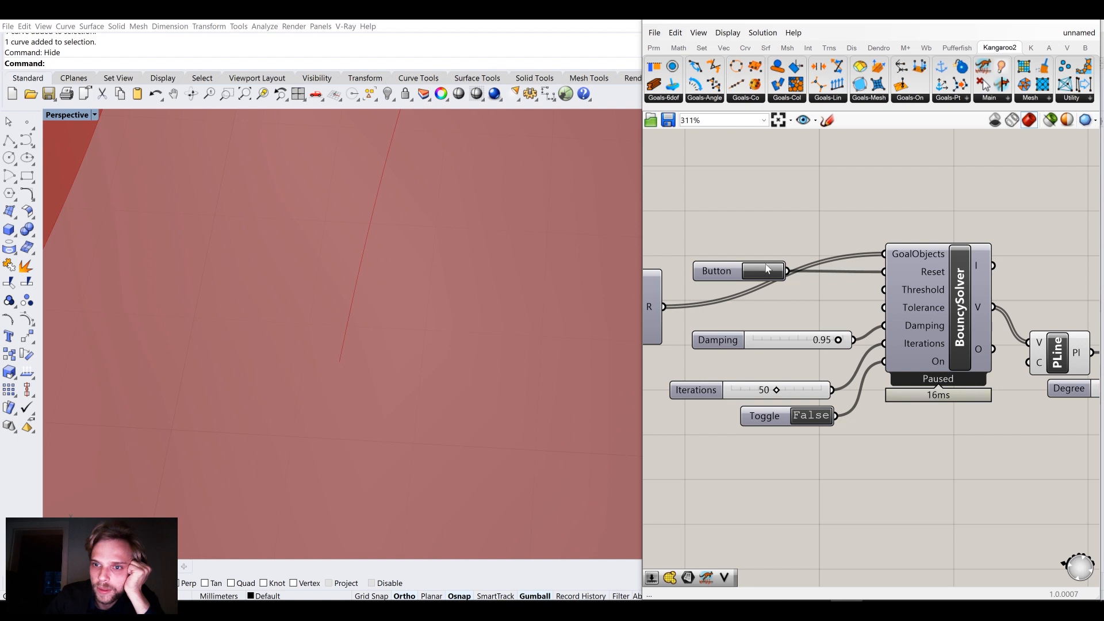
Switch the BouncySolver's toggle to True and raise the length multiplier slider feeding A×B to 10.75
scroll(766, 268, down, 3)
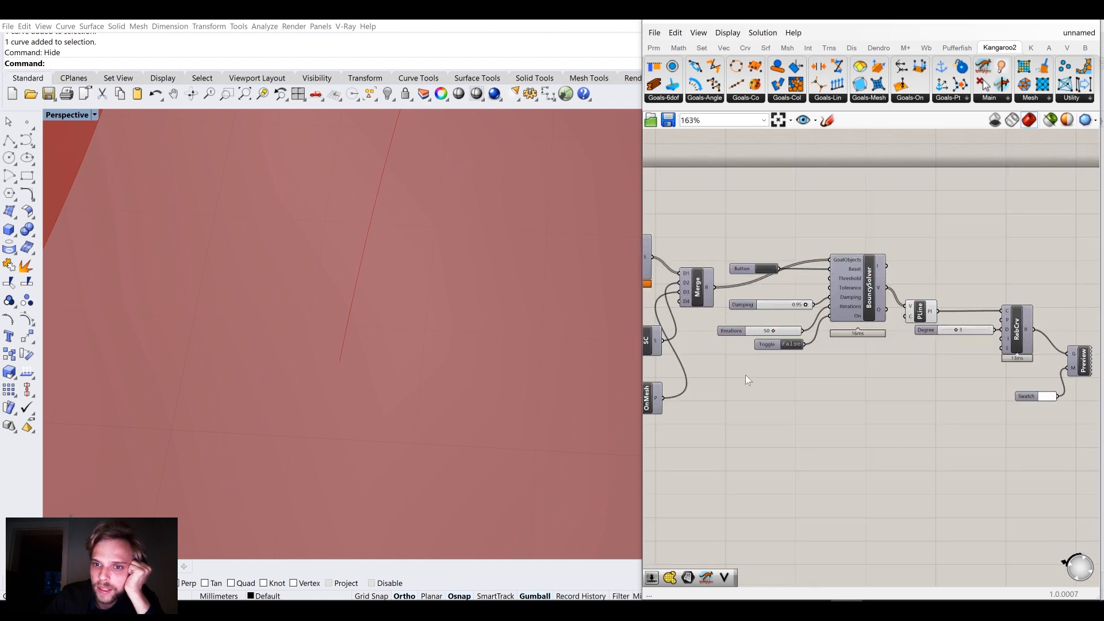
right_drag(741, 378, 952, 401)
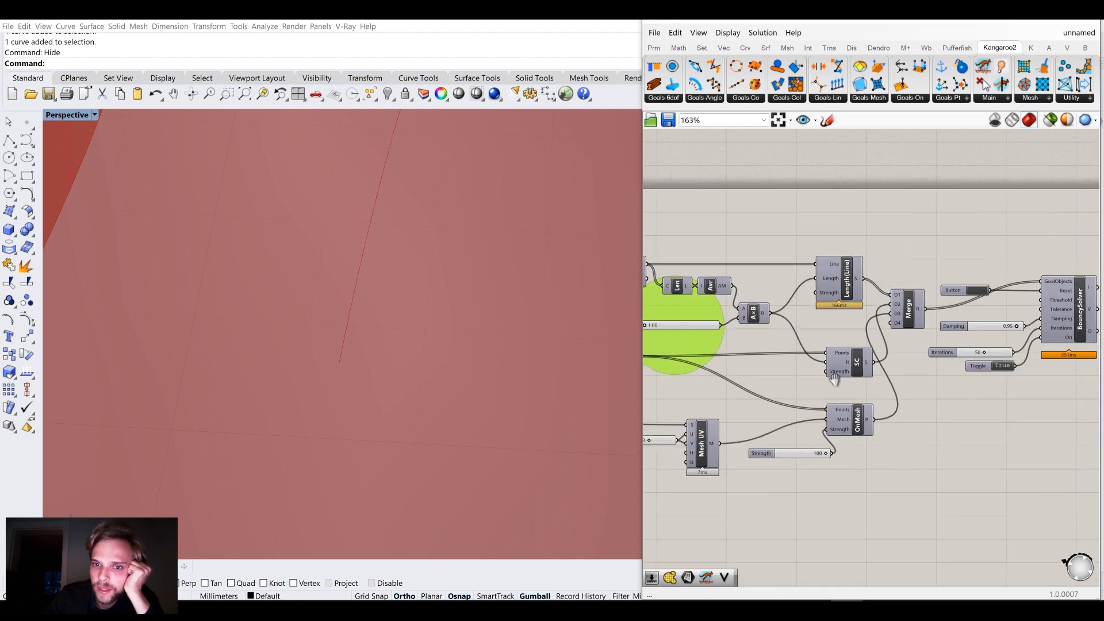
right_drag(740, 343, 861, 347)
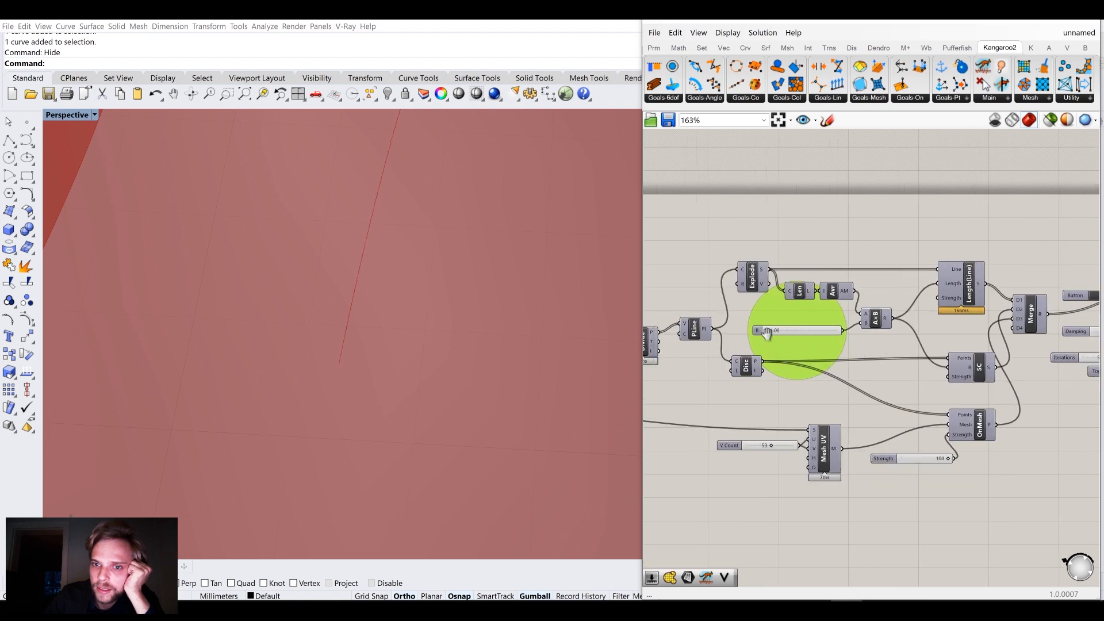
scroll(767, 336, up, 2)
scroll(768, 332, up, 2)
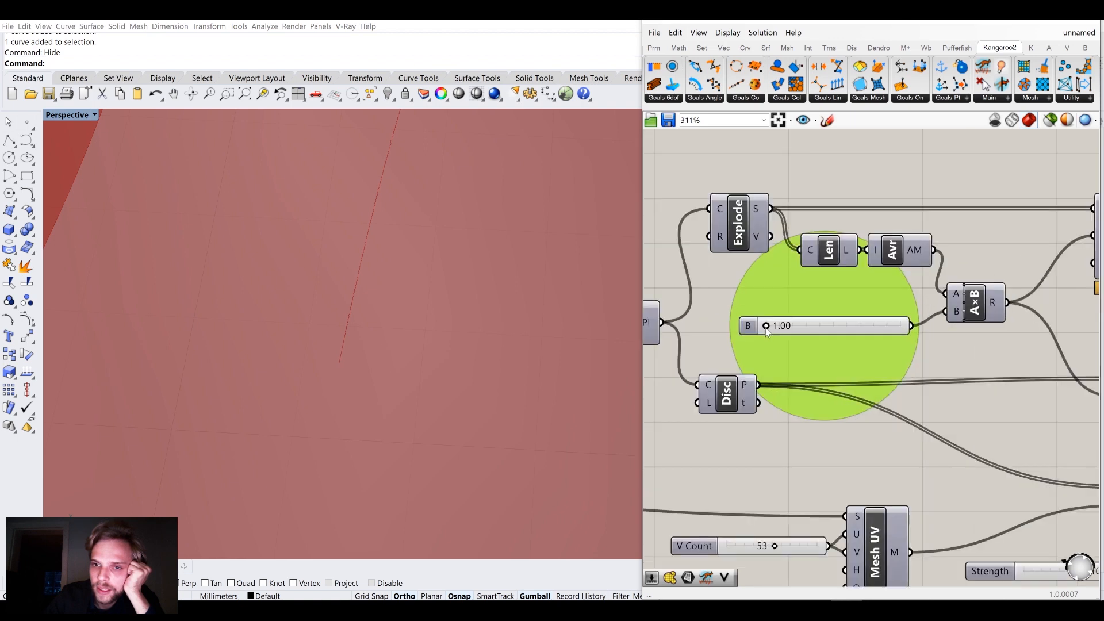
drag(767, 329, 783, 326)
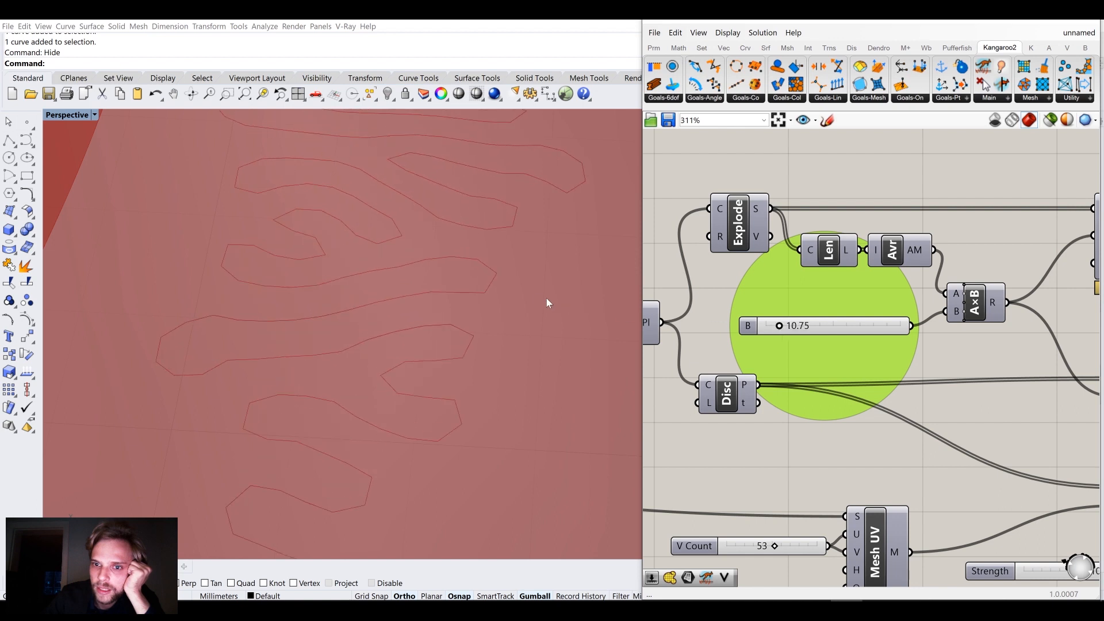
Check the grown curve across the whole surface and increase the length multiplier to 20.50
scroll(537, 297, down, 4)
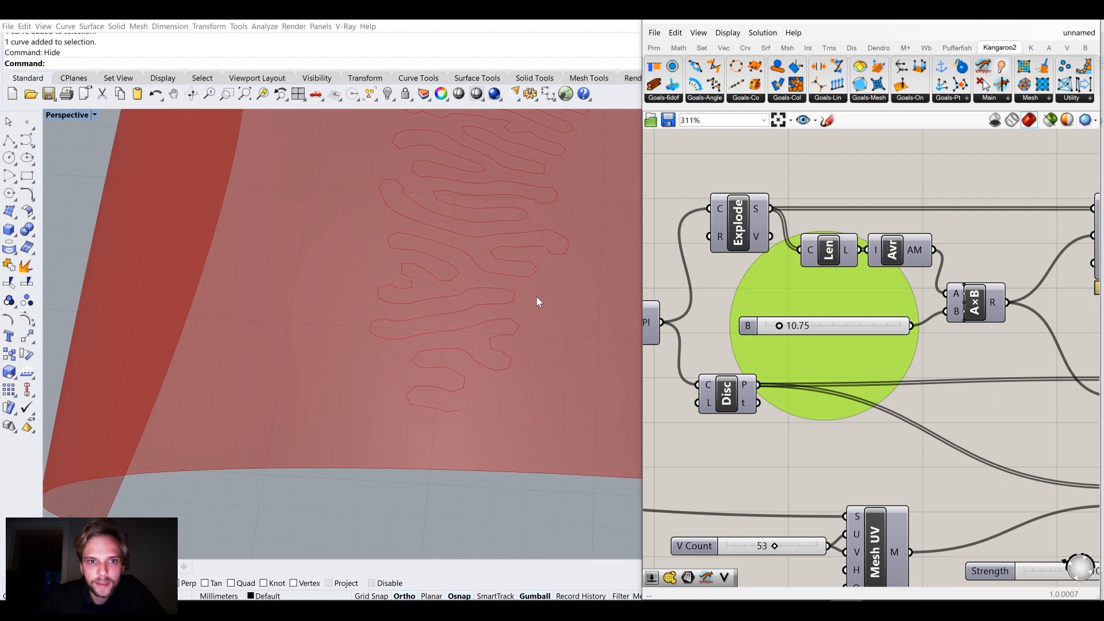
scroll(536, 296, down, 6)
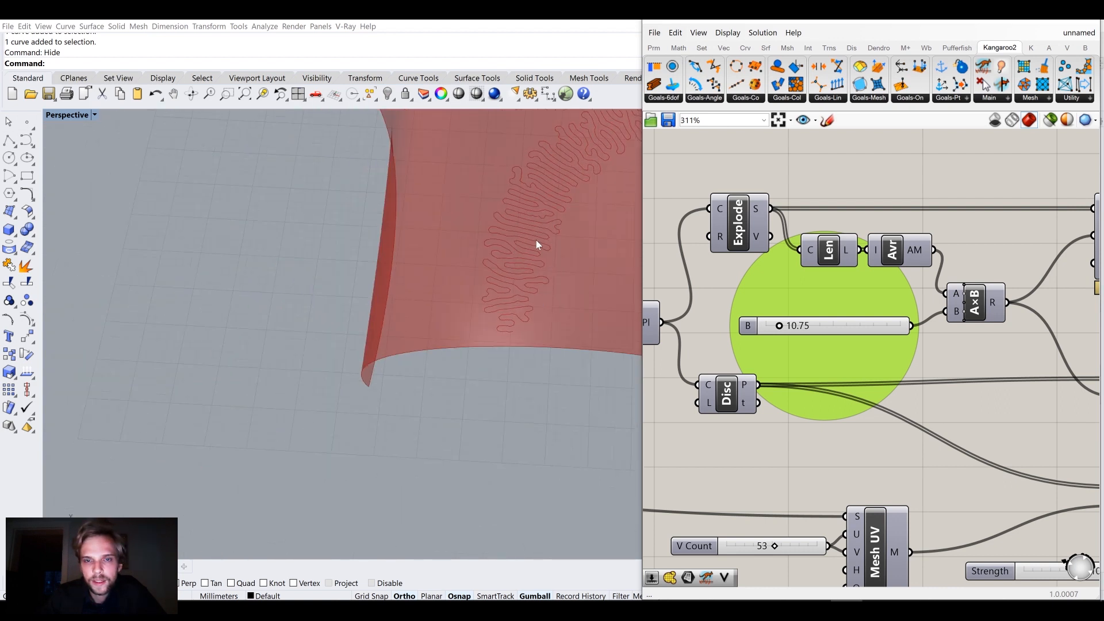
right_drag(478, 315, 407, 392)
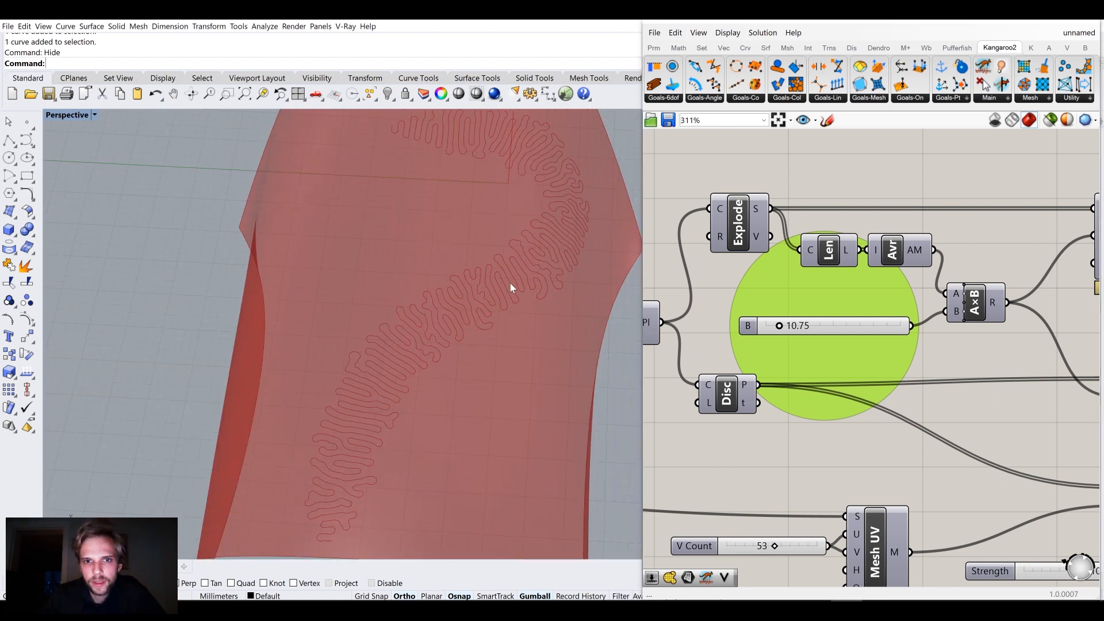
right_drag(479, 273, 409, 389)
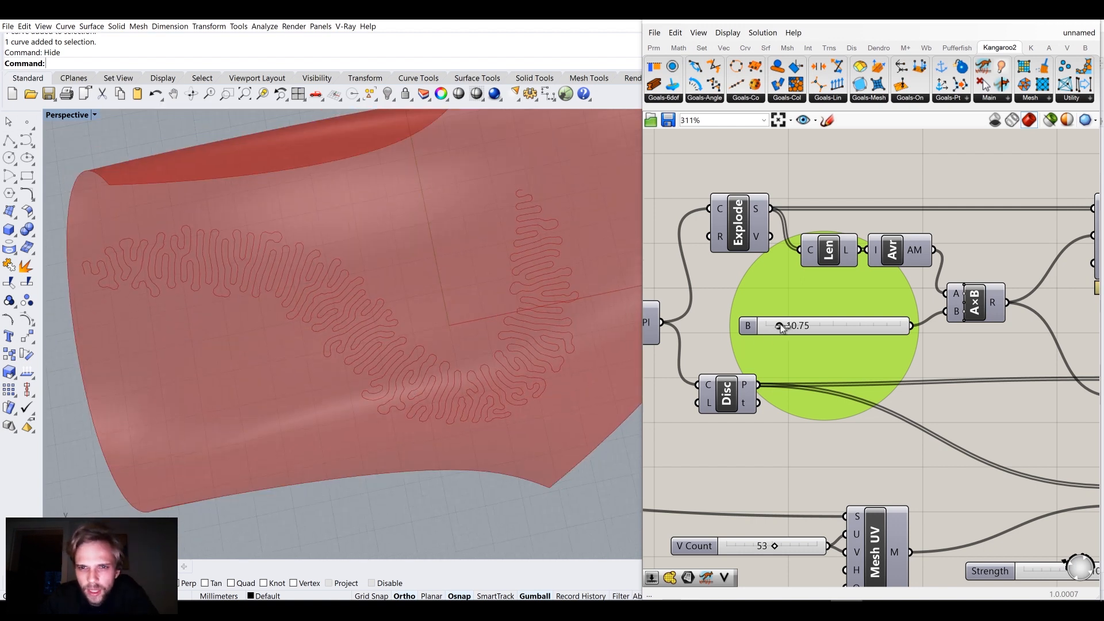
drag(786, 327, 796, 326)
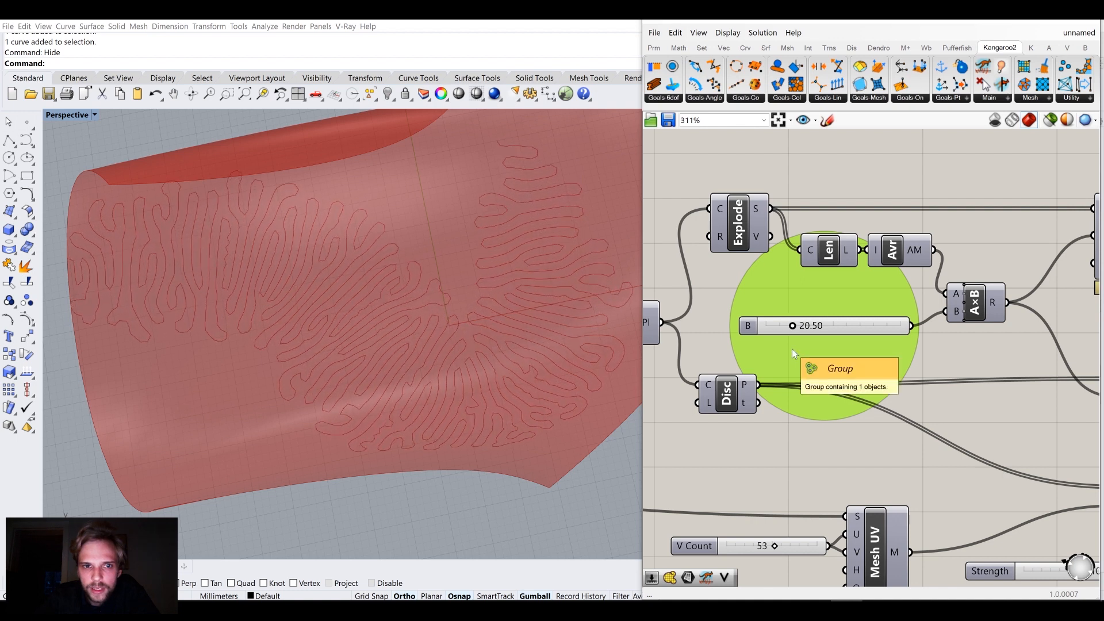
Raise the length multiplier slider feeding A×B to 39.15 and check the grown curve from several sides of the surface
drag(792, 326, 801, 326)
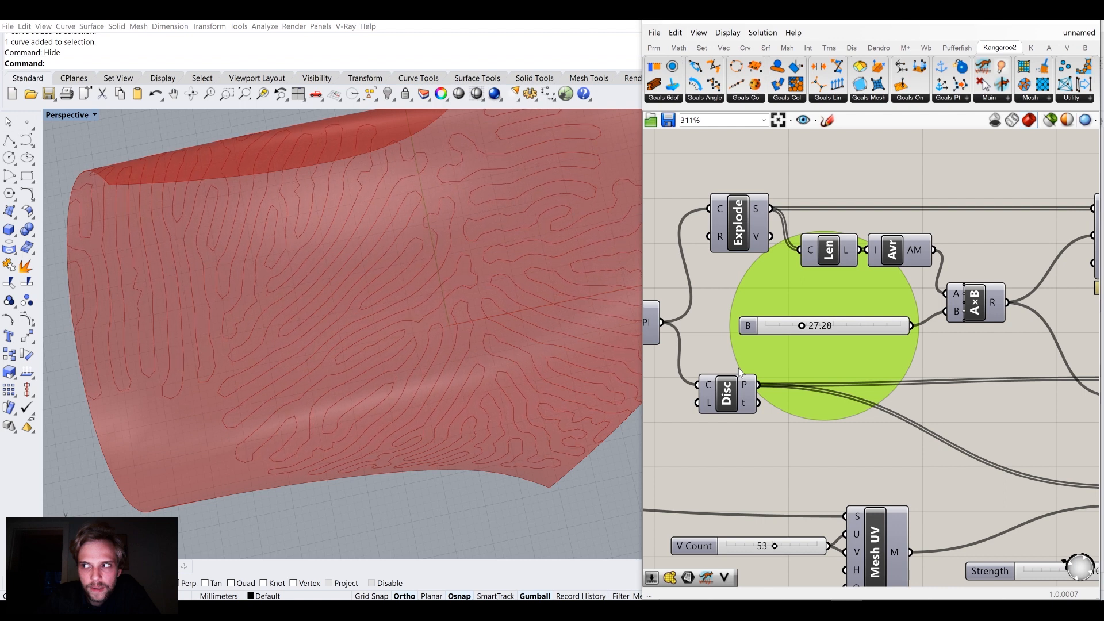
mouse_move(461, 372)
right_down()
mouse_move(453, 350)
mouse_move(468, 364)
right_up()
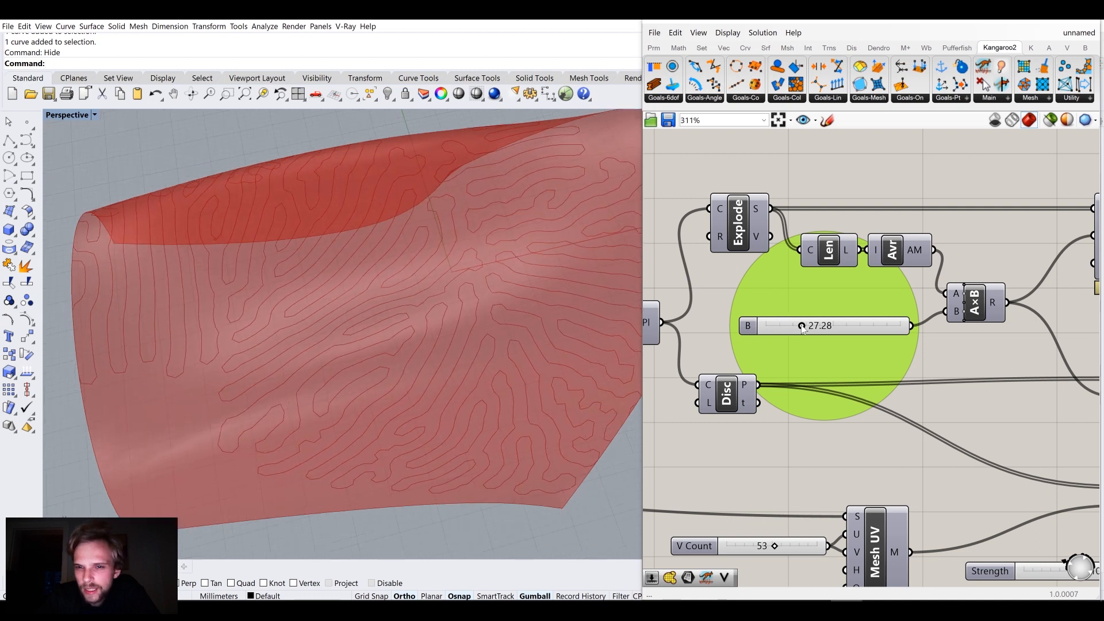
drag(805, 332, 819, 331)
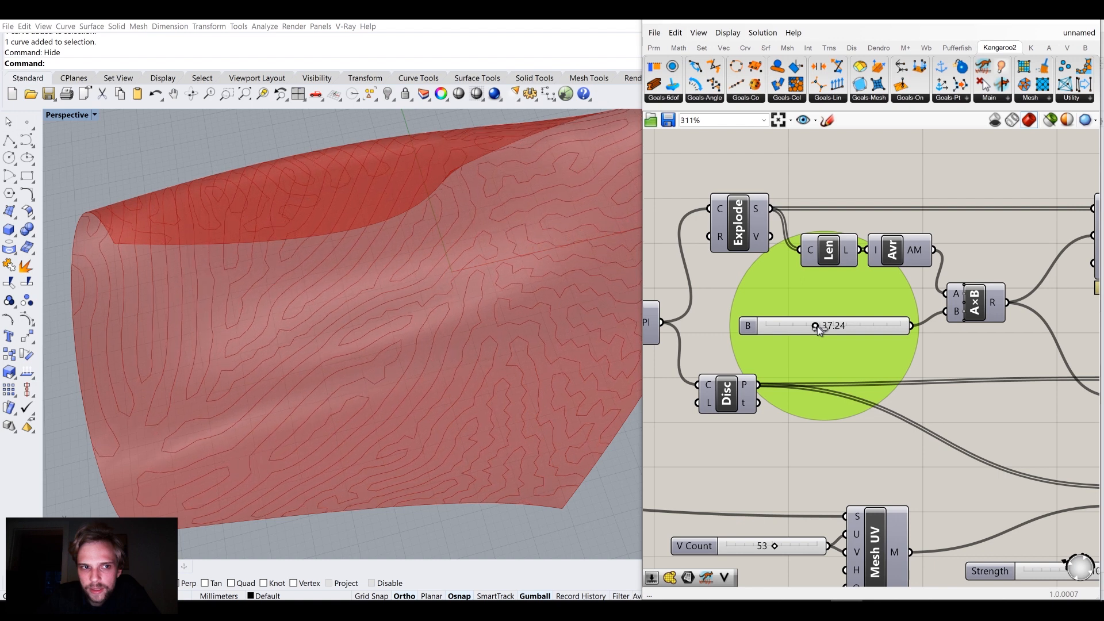
drag(820, 326, 820, 327)
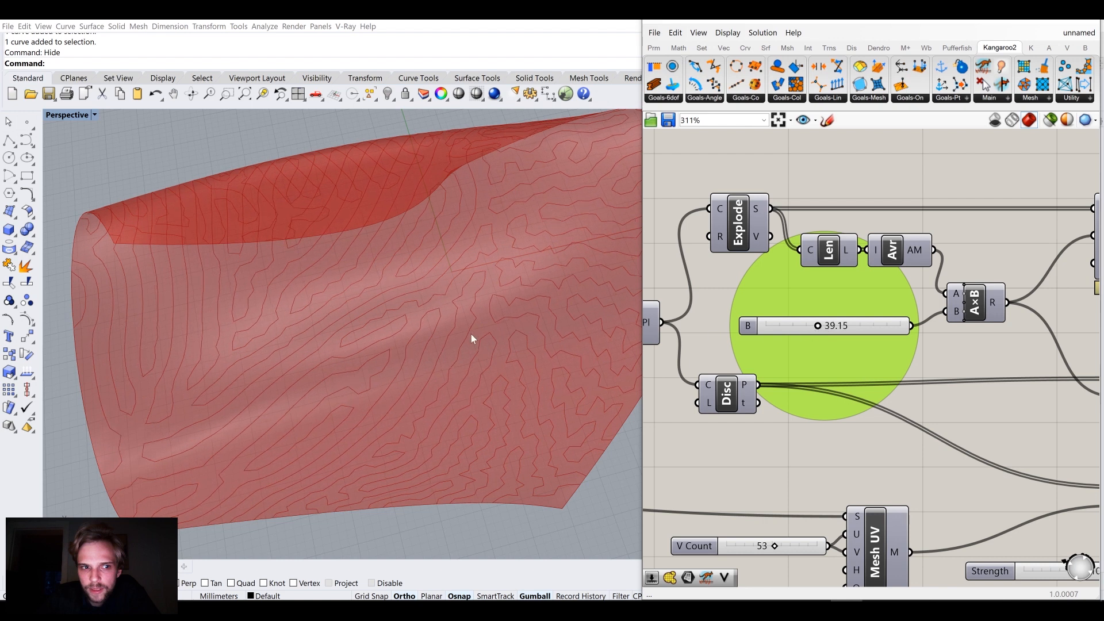
right_drag(434, 309, 436, 323)
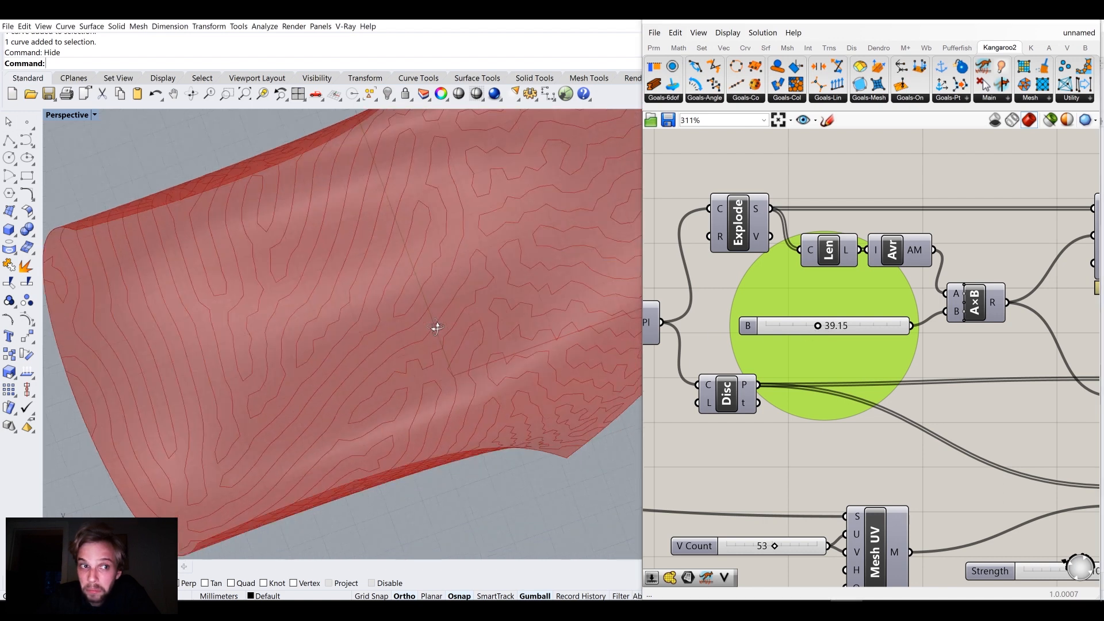
scroll(435, 327, down, 5)
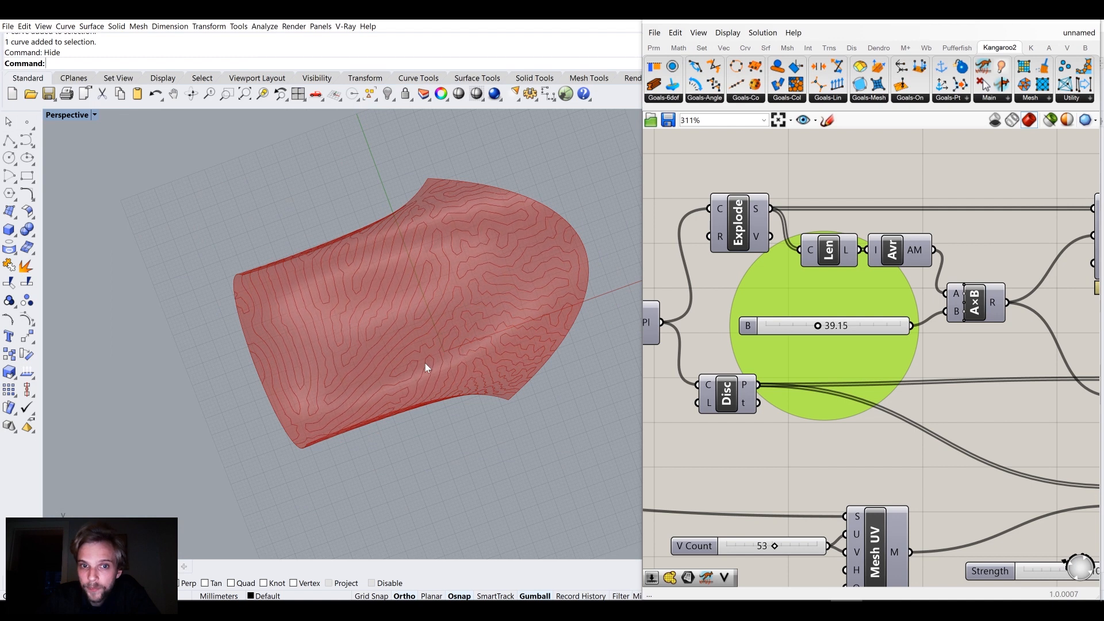
scroll(425, 364, up, 4)
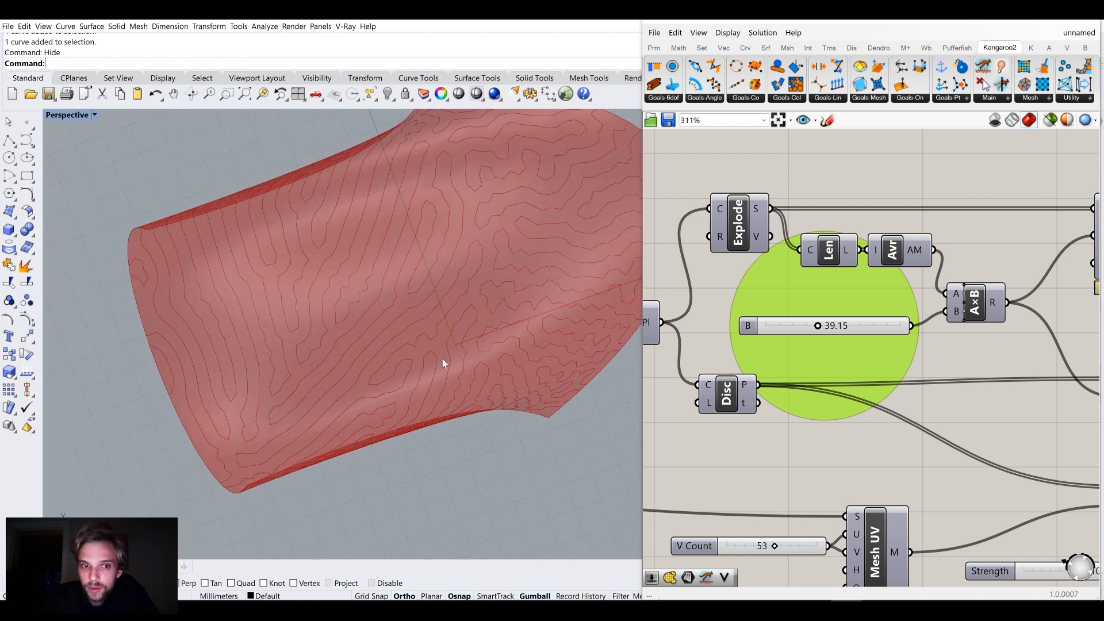
right_drag(443, 341, 506, 341)
scroll(505, 340, down, 2)
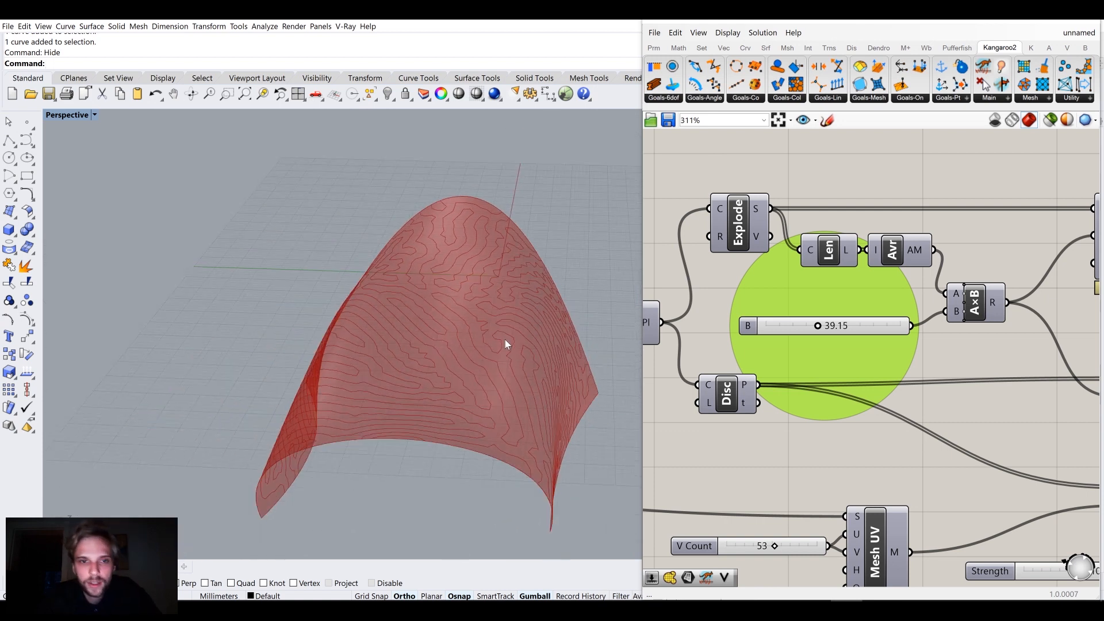
scroll(466, 348, up, 3)
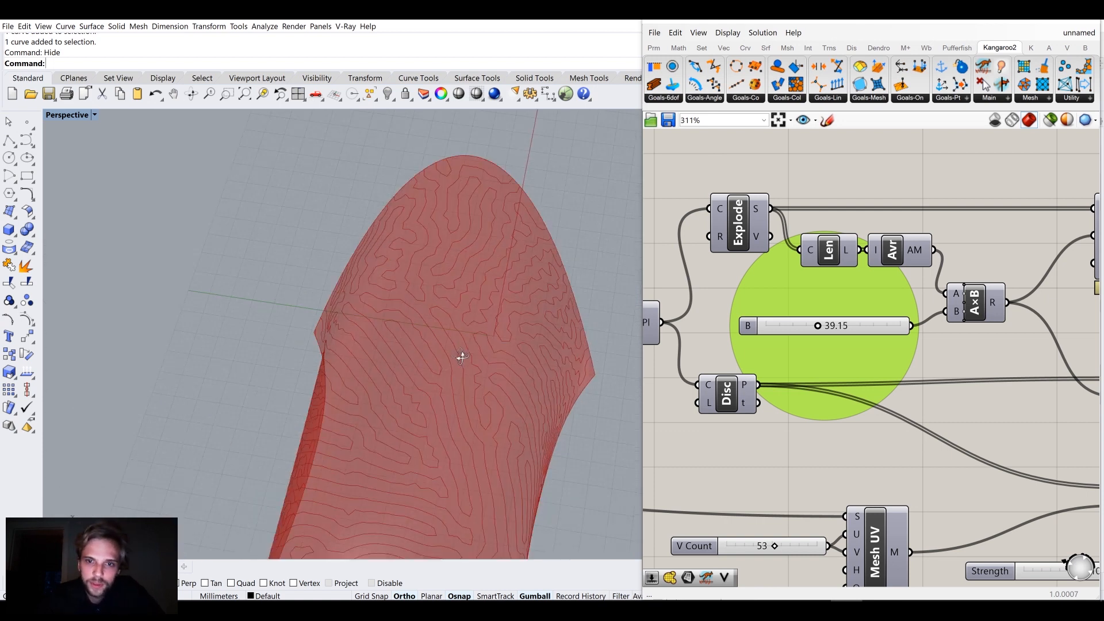
Set the length multiplier slider's maximum to 40 and its value to 40.00
click(839, 329)
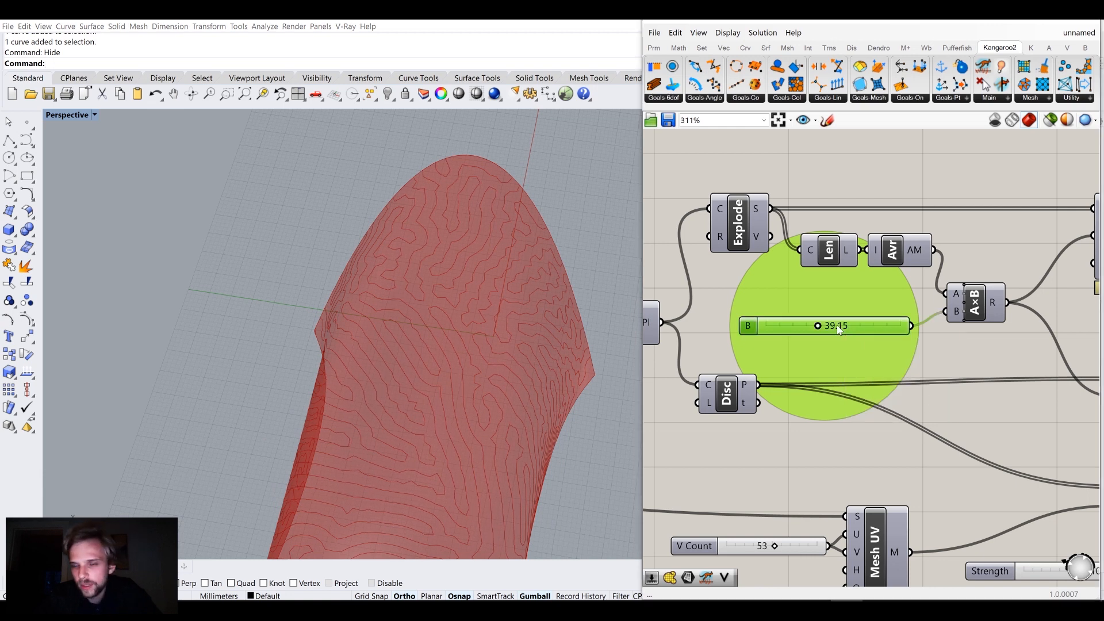
right_click(839, 330)
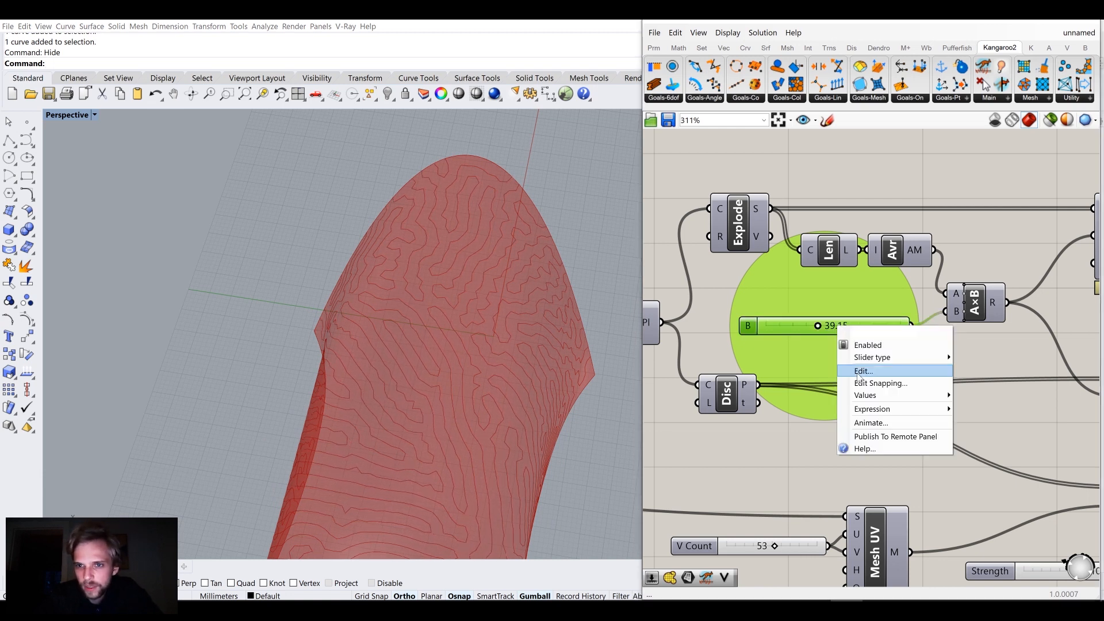
click(857, 372)
double_click(873, 408)
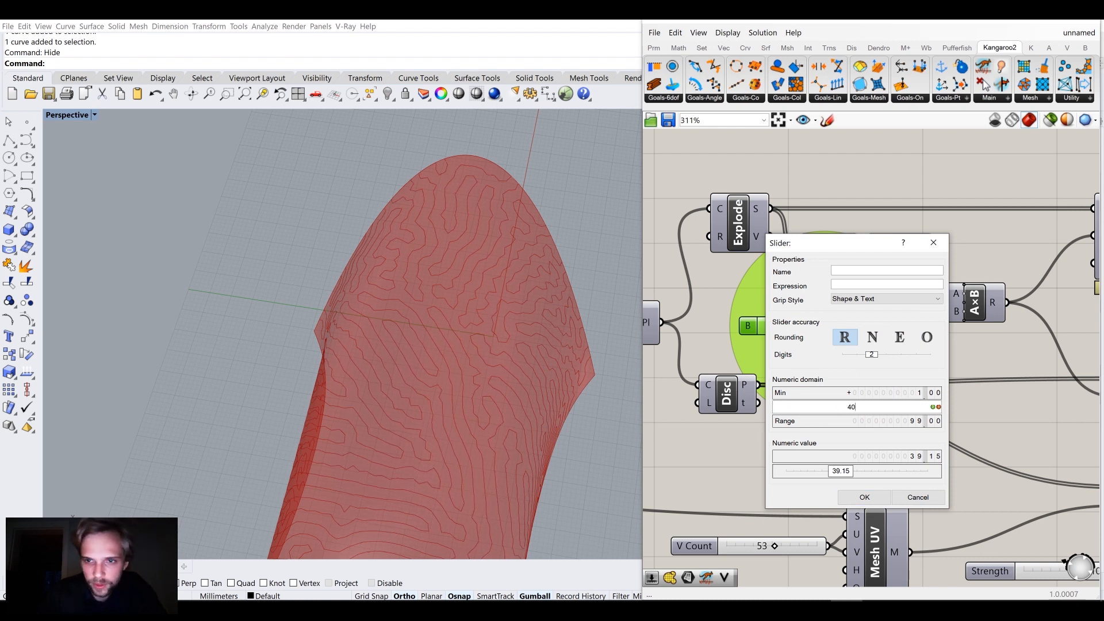
text(40)
click(933, 407)
click(871, 498)
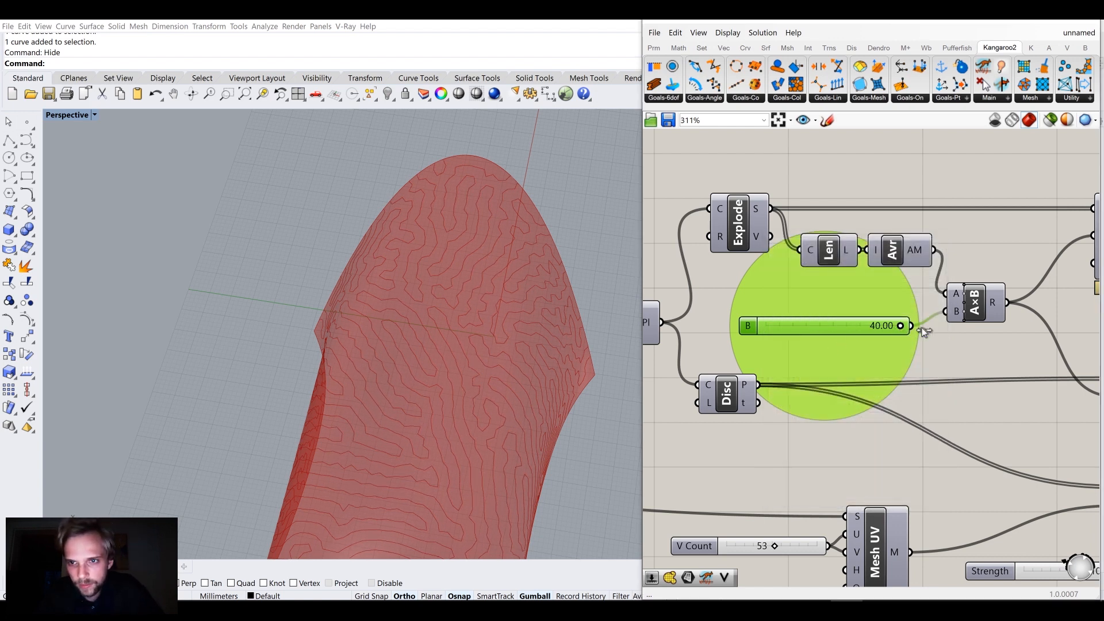
Pause the BouncySolver by switching its toggle to False
right_drag(534, 463, 445, 440)
scroll(917, 413, down, 2)
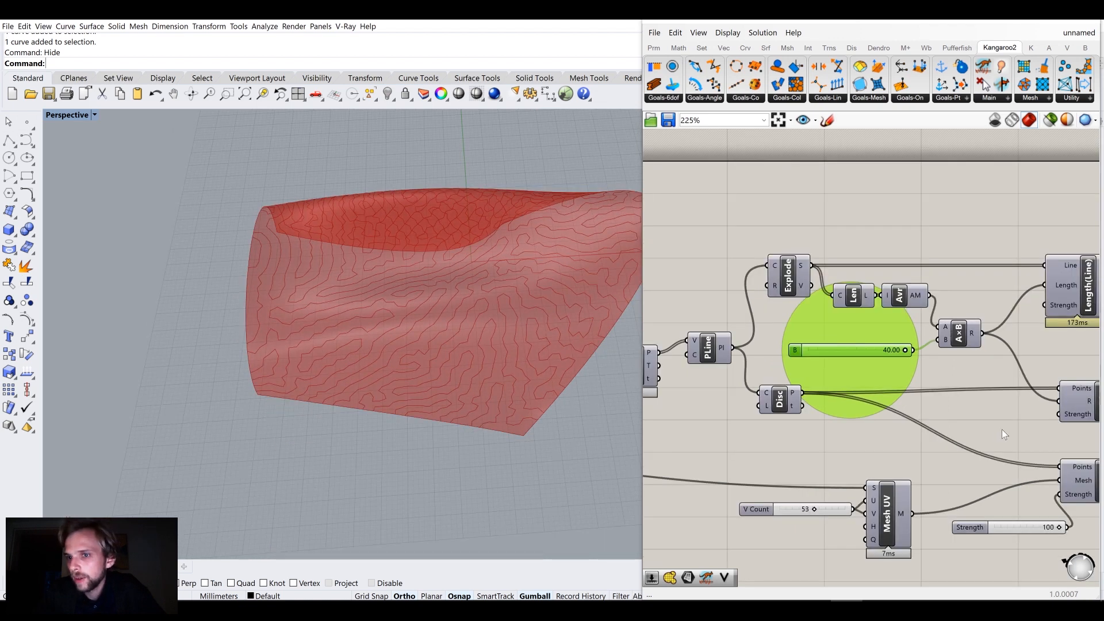
scroll(916, 412, down, 2)
right_drag(1081, 431, 979, 410)
scroll(970, 384, up, 1)
scroll(970, 384, up, 2)
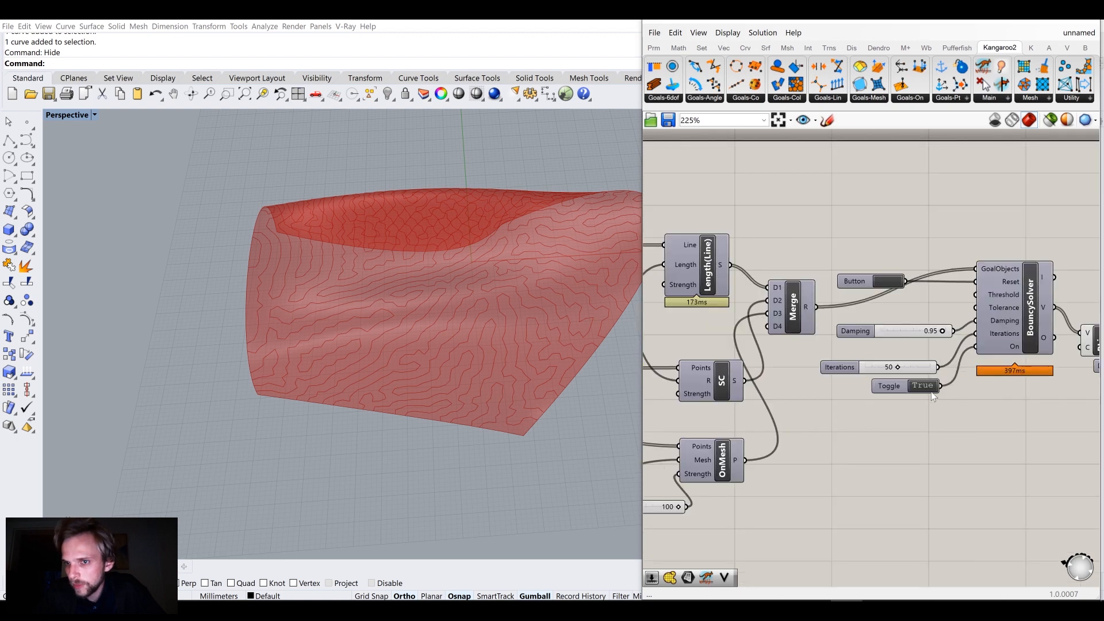
double_click(923, 386)
Show the rebuilt curve's Custom Preview, hide the PLine component's preview and check the smooth curve across the surface
right_drag(1003, 411, 830, 395)
click(995, 410)
middle_click(994, 410)
click(1025, 384)
click(972, 359)
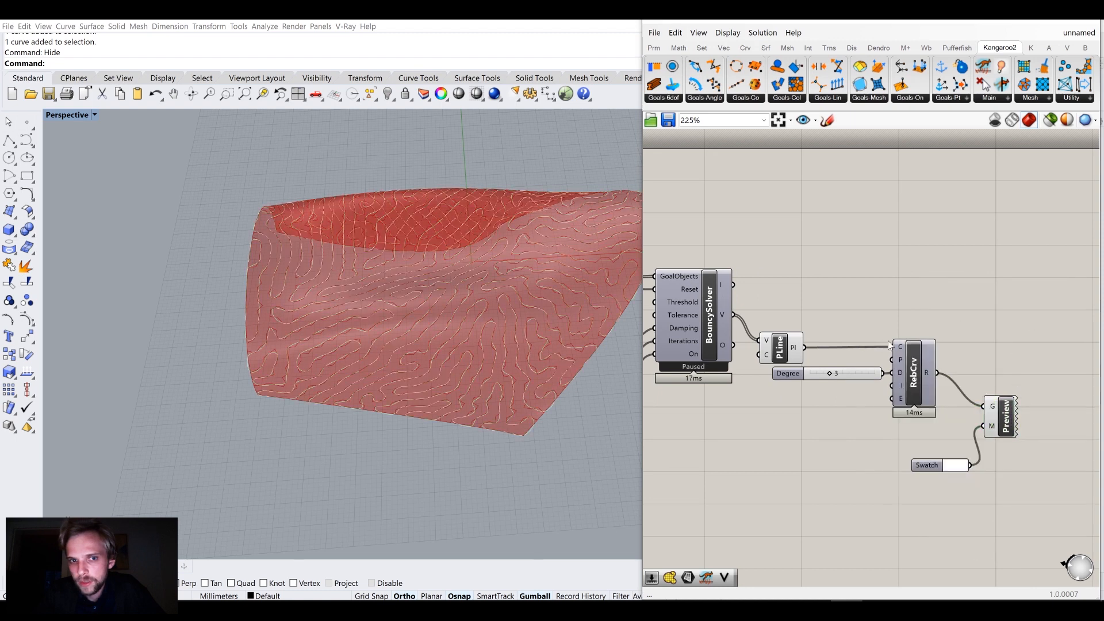
middle_click(777, 355)
click(810, 331)
right_drag(606, 361, 434, 254)
scroll(460, 288, up, 10)
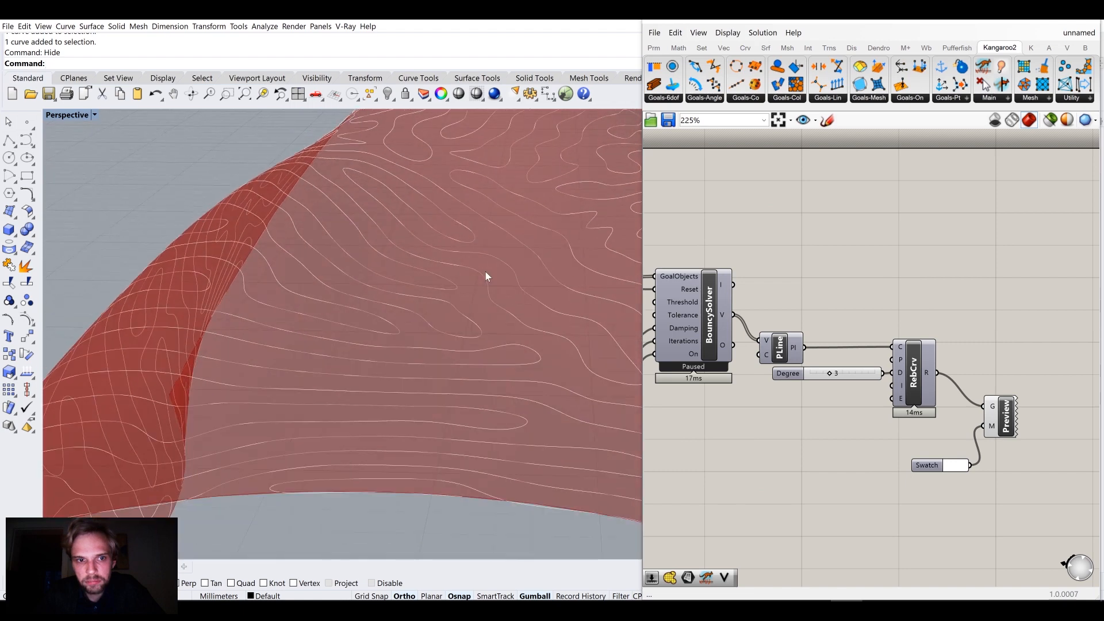
scroll(485, 271, down, 4)
mouse_move(450, 335)
right_down()
mouse_move(419, 399)
mouse_move(407, 343)
mouse_move(419, 330)
mouse_move(467, 343)
mouse_move(454, 339)
right_up()
scroll(378, 375, down, 3)
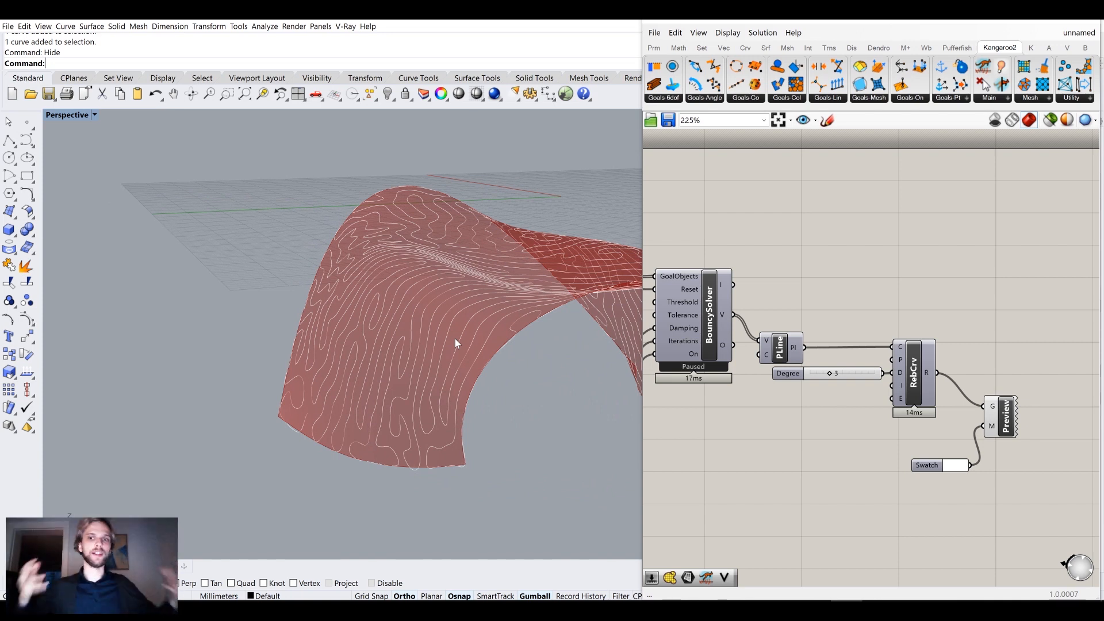
double_click(940, 305)
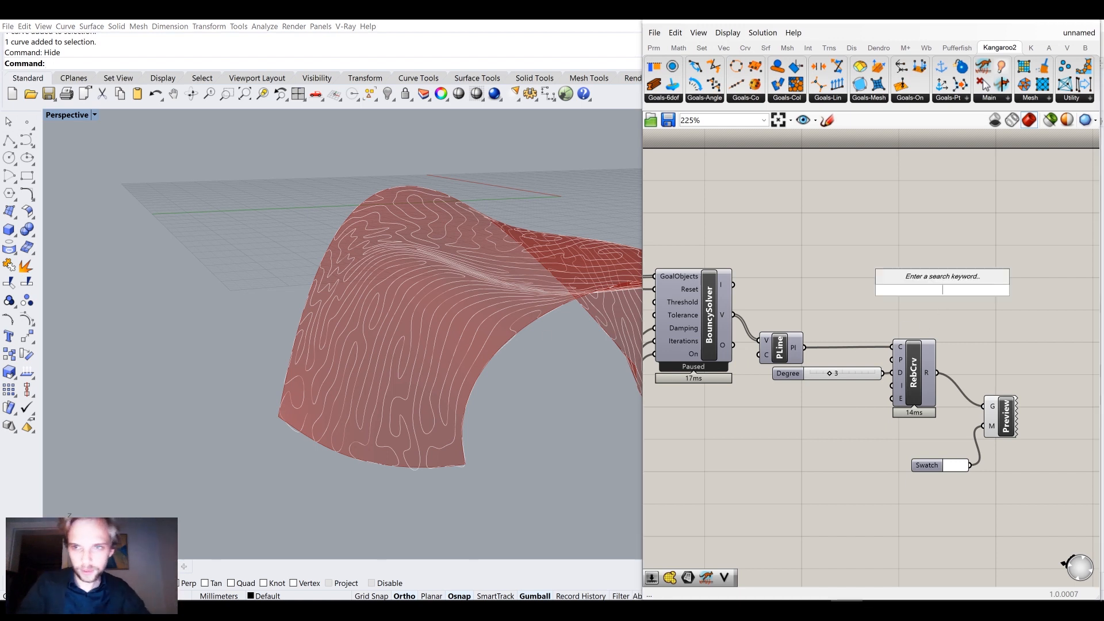
text(mesh)
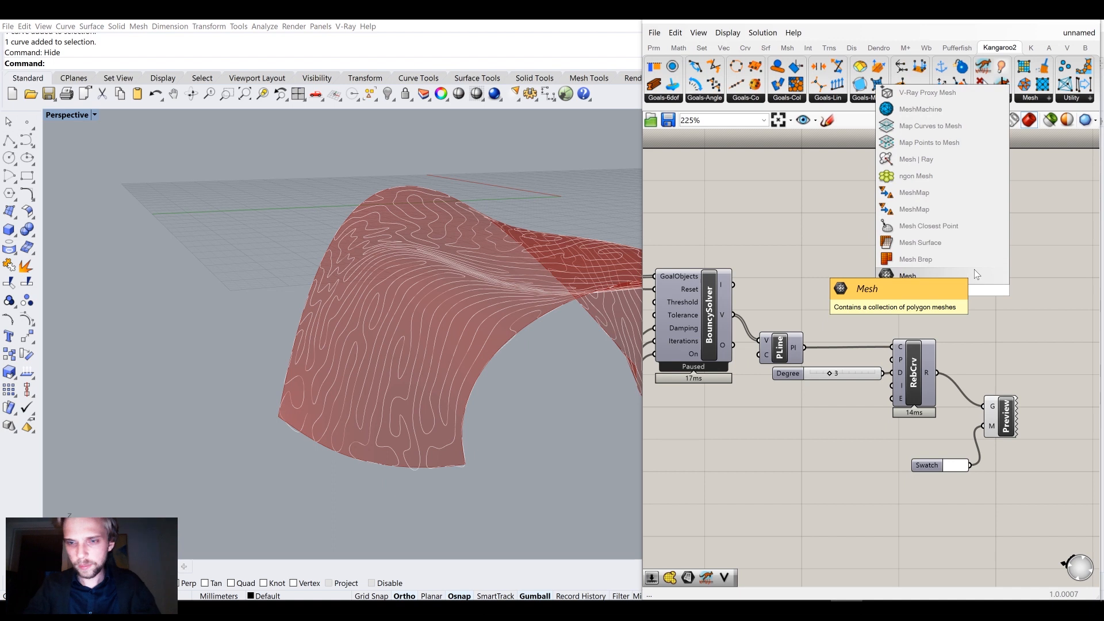
text( pipe)
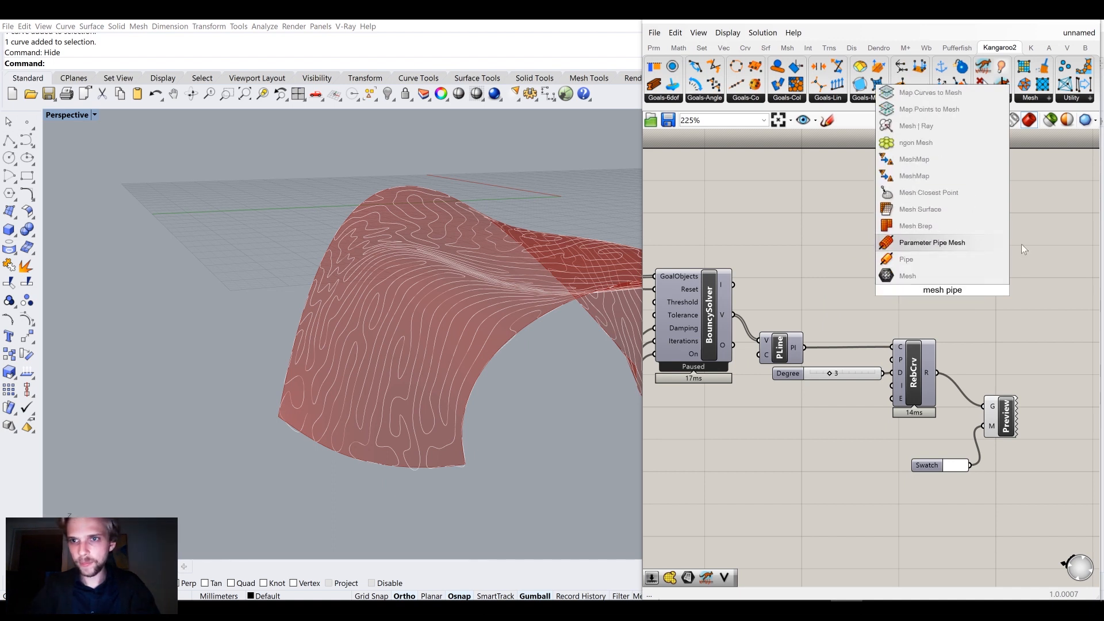
click(949, 243)
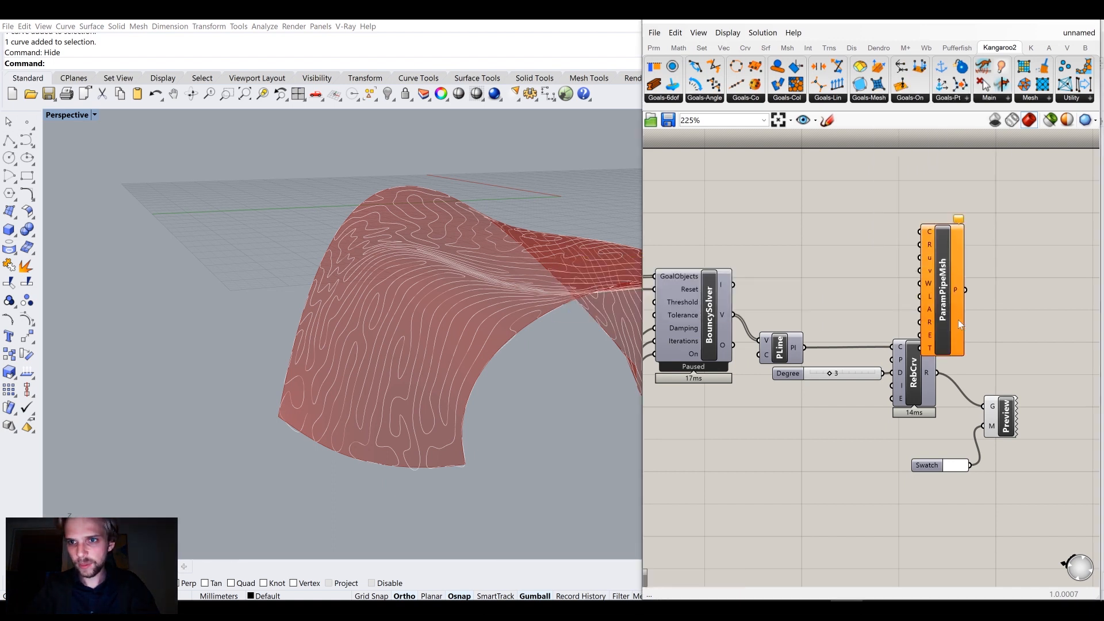
drag(957, 319, 1001, 300)
key(Delete)
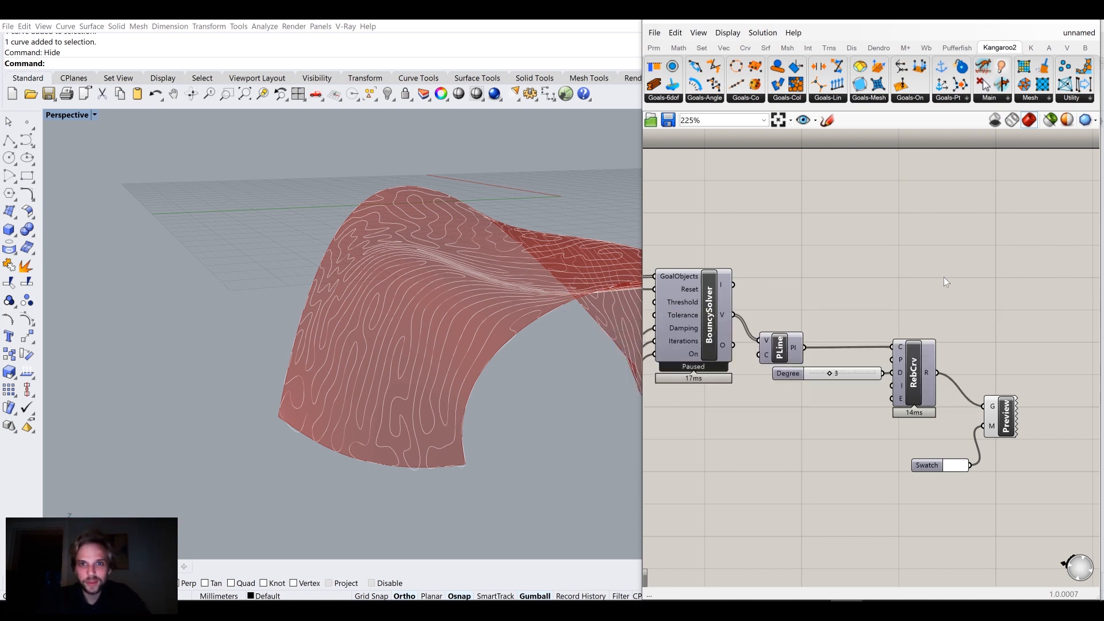
Move the PLine, Degree, RebCrv, Preview and Swatch components farther downstream to open a gap after the BouncySolver
drag(1018, 488, 773, 318)
drag(780, 341, 834, 345)
click(858, 294)
right_drag(447, 374, 457, 389)
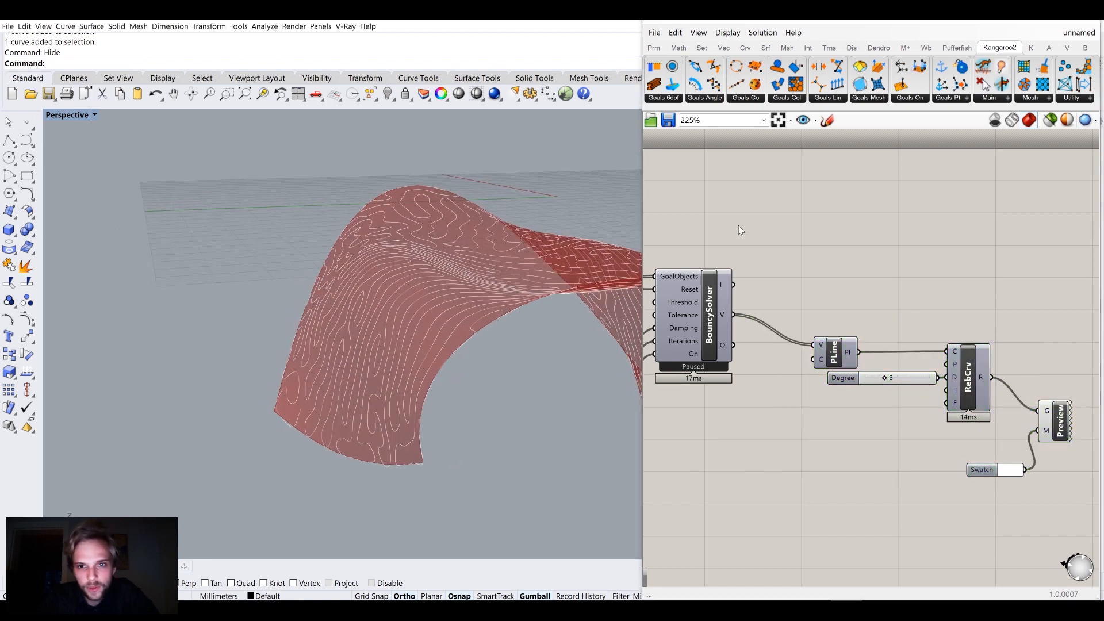
scroll(418, 296, up, 5)
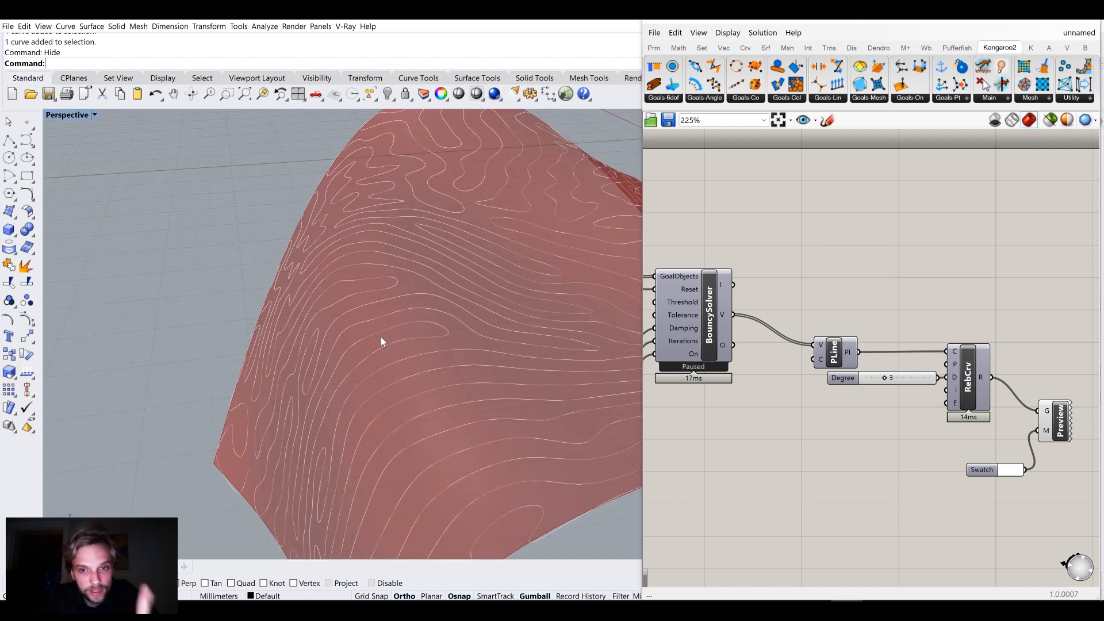
scroll(777, 338, down, 3)
drag(1018, 481, 861, 350)
click(837, 295)
scroll(712, 328, up, 3)
click(734, 320)
Add a Point parameter and wire it between the BouncySolver's V output and the PLine's V input
double_click(822, 289)
text(point)
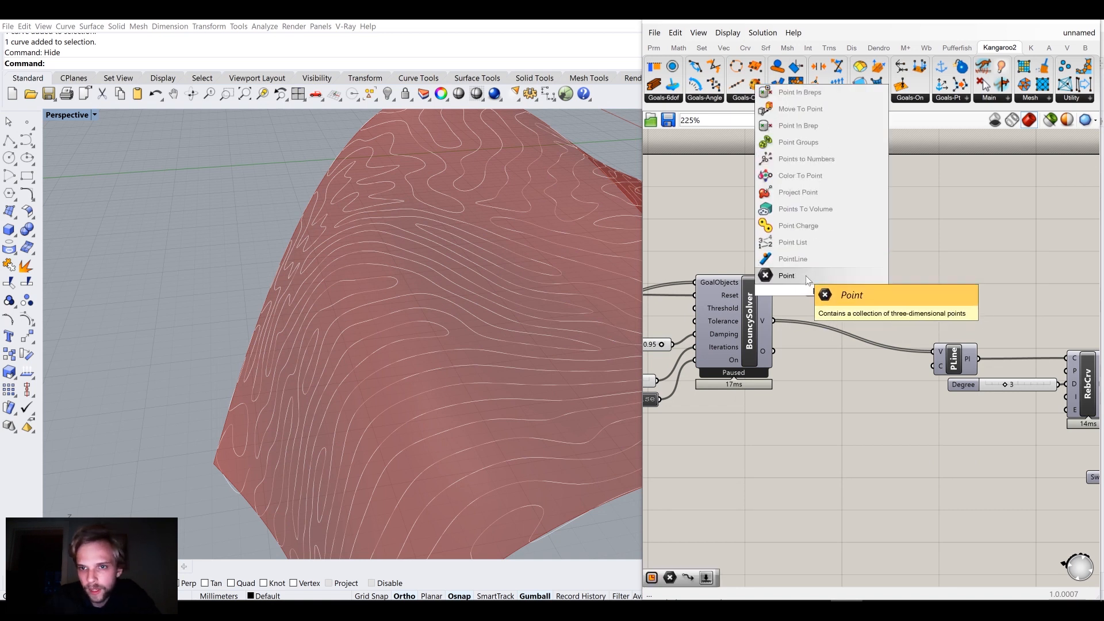
click(808, 277)
drag(773, 320, 933, 351)
click(865, 454)
right_drag(919, 443, 884, 344)
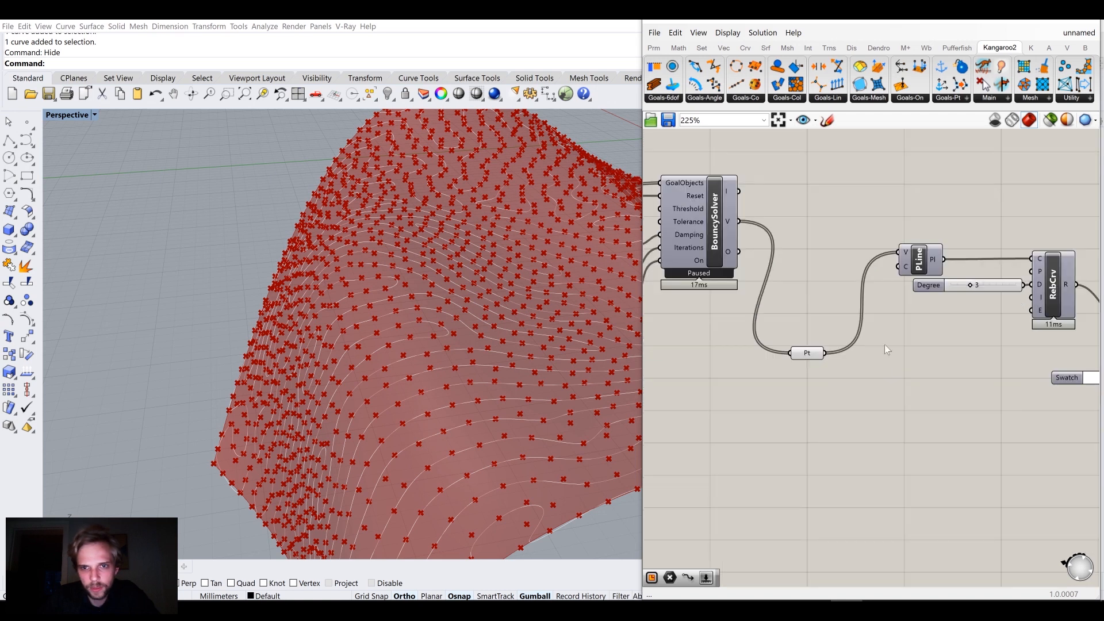
Add a second Surface parameter fed by the original Srf parameter and hide the original's preview
right_drag(499, 365, 514, 350)
scroll(914, 302, down, 3)
scroll(938, 384, down, 5)
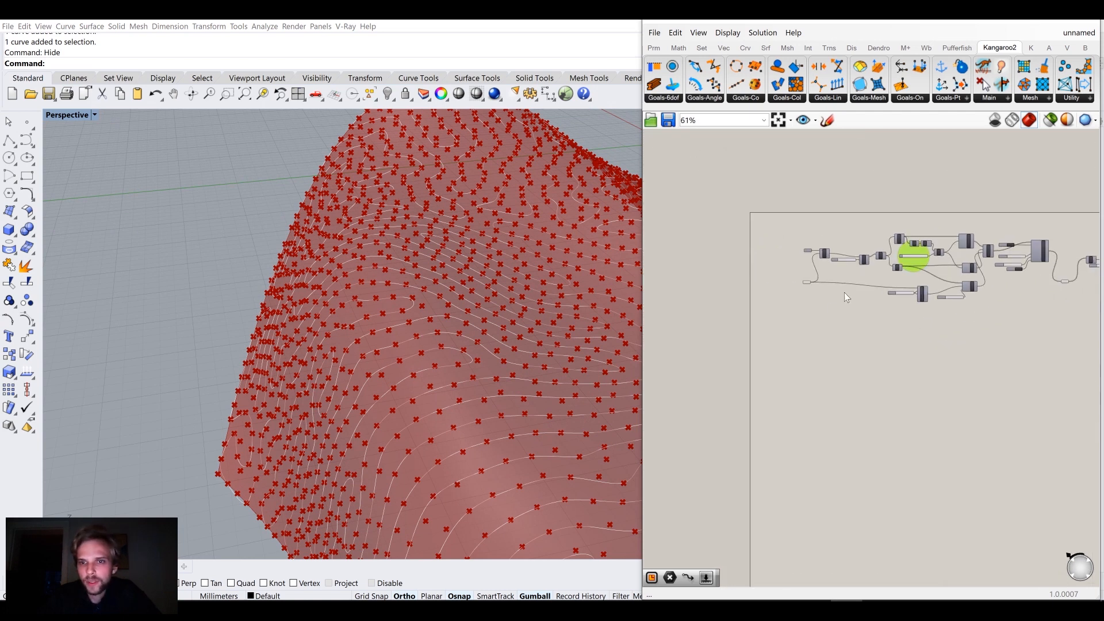
scroll(844, 296, up, 5)
click(724, 287)
double_click(799, 346)
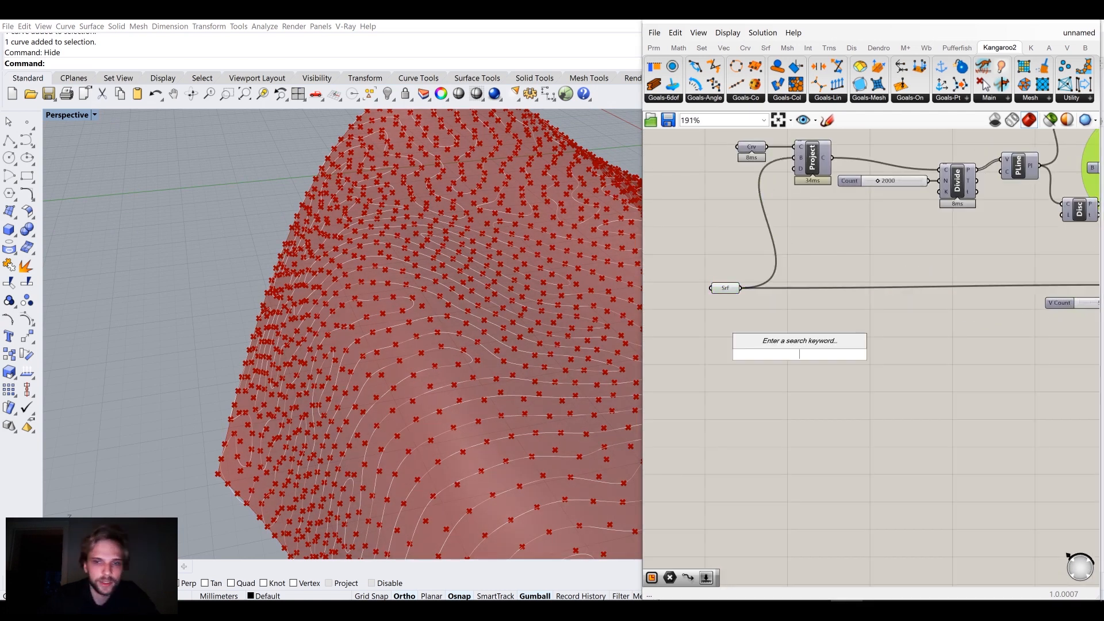
text(sr)
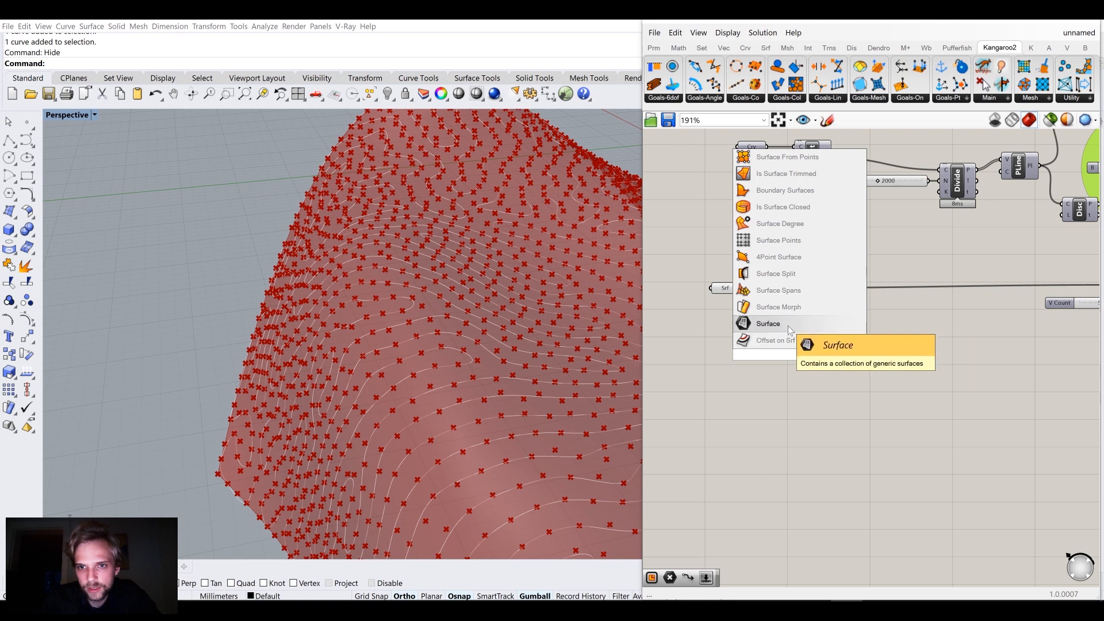
click(768, 323)
drag(741, 288, 787, 355)
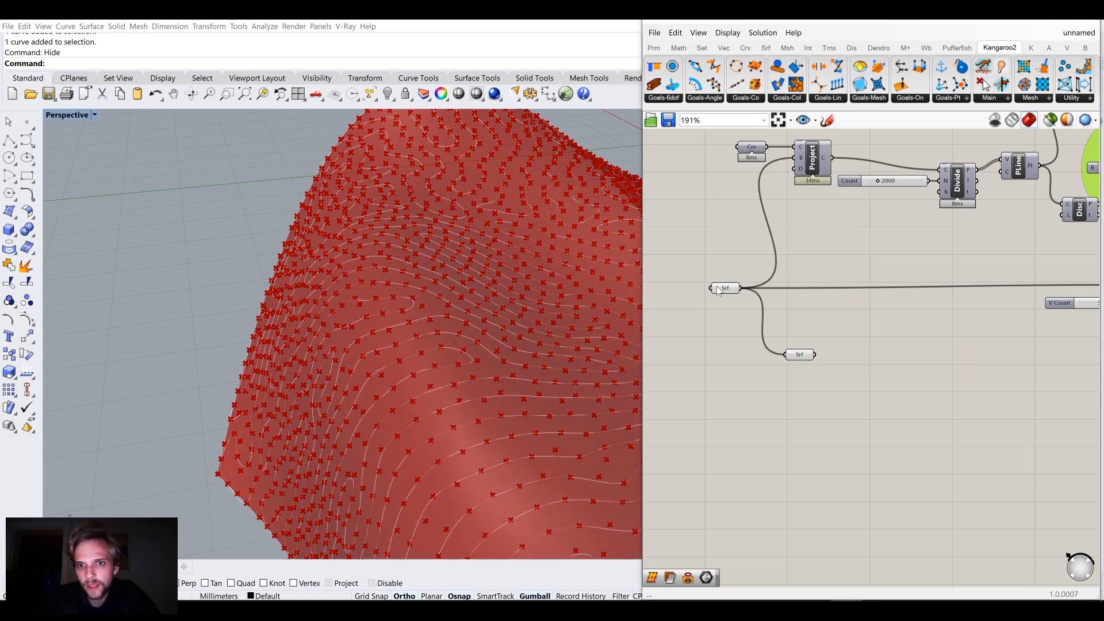
middle_click(718, 290)
Move the new Srf parameter downstream below the solver components and group the original Crv and Srf inputs
scroll(797, 326, down, 7)
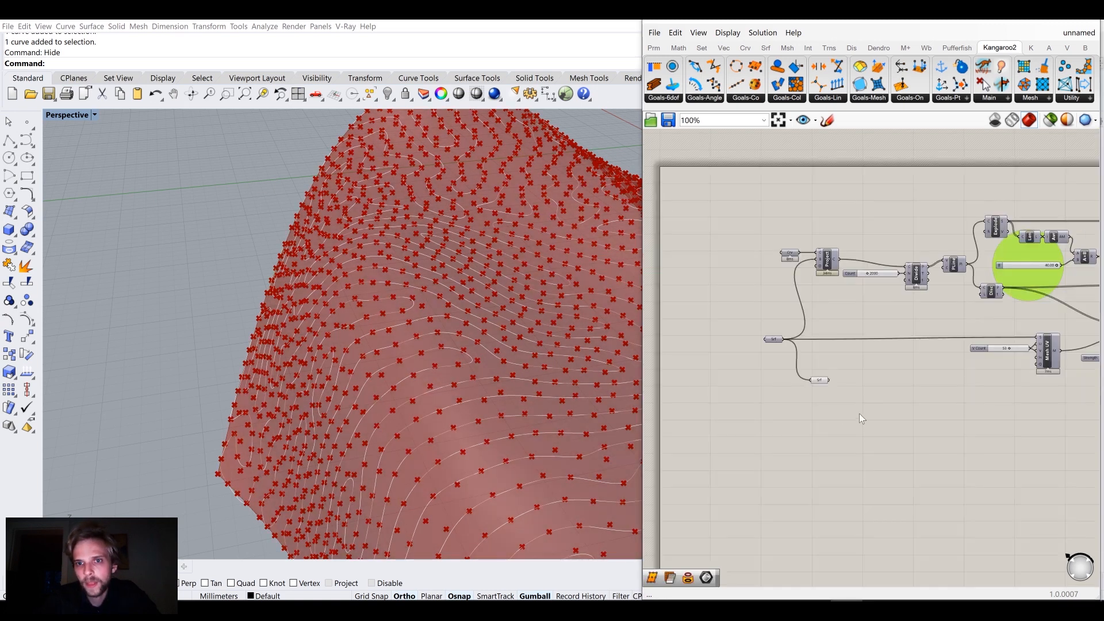
drag(730, 361, 1003, 381)
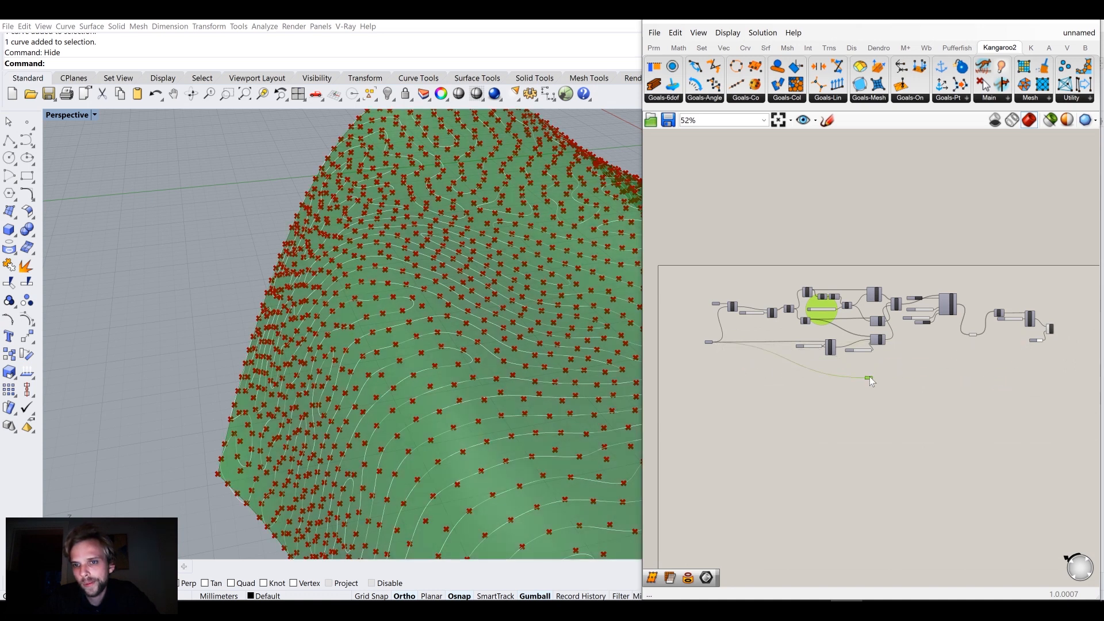
drag(707, 344, 726, 360)
drag(685, 266, 724, 383)
middle_click(724, 382)
click(723, 348)
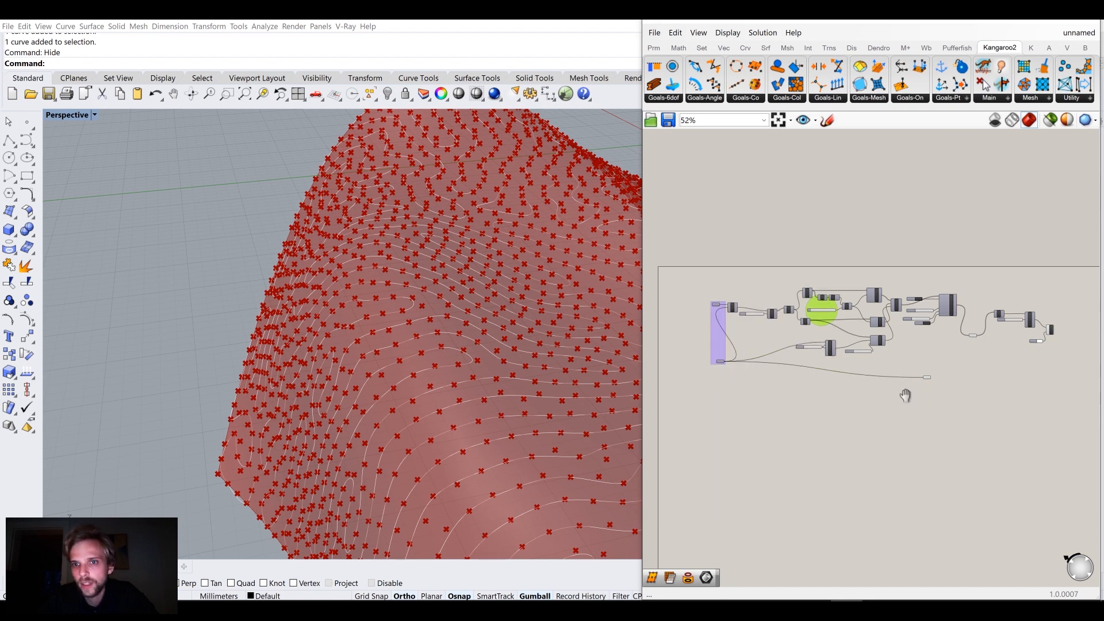
Place the new Srf parameter directly beneath the Point parameter that follows the BouncySolver
scroll(911, 388, up, 3)
click(919, 382)
drag(944, 361, 999, 360)
click(1030, 350)
scroll(913, 340, up, 6)
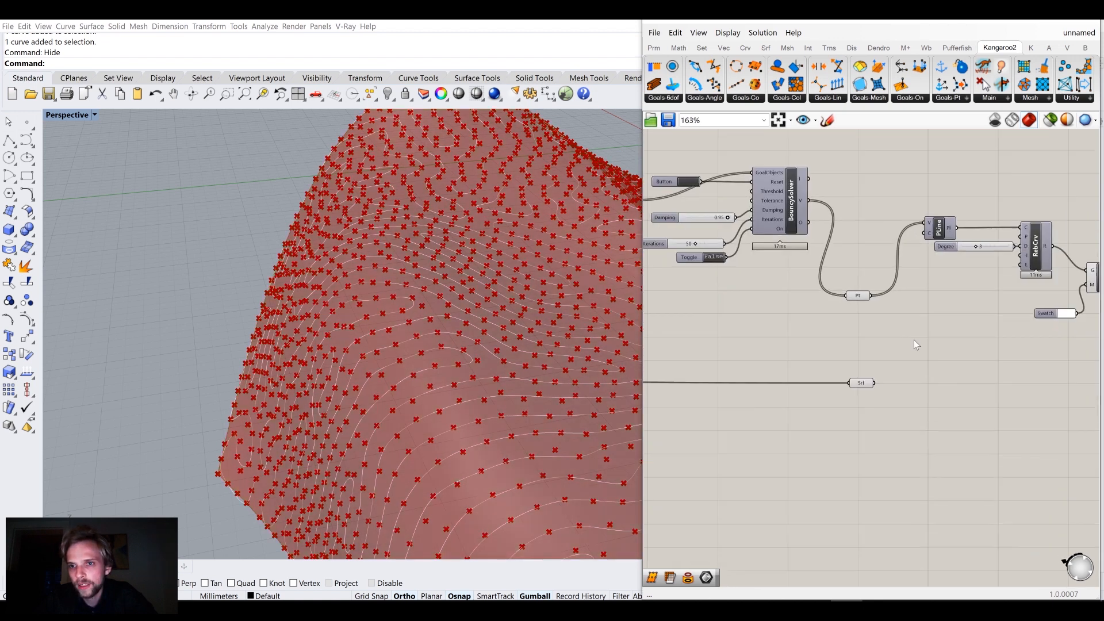
Add a Move component and wire the Point parameter after the BouncySolver into its G input
click(816, 277)
click(819, 471)
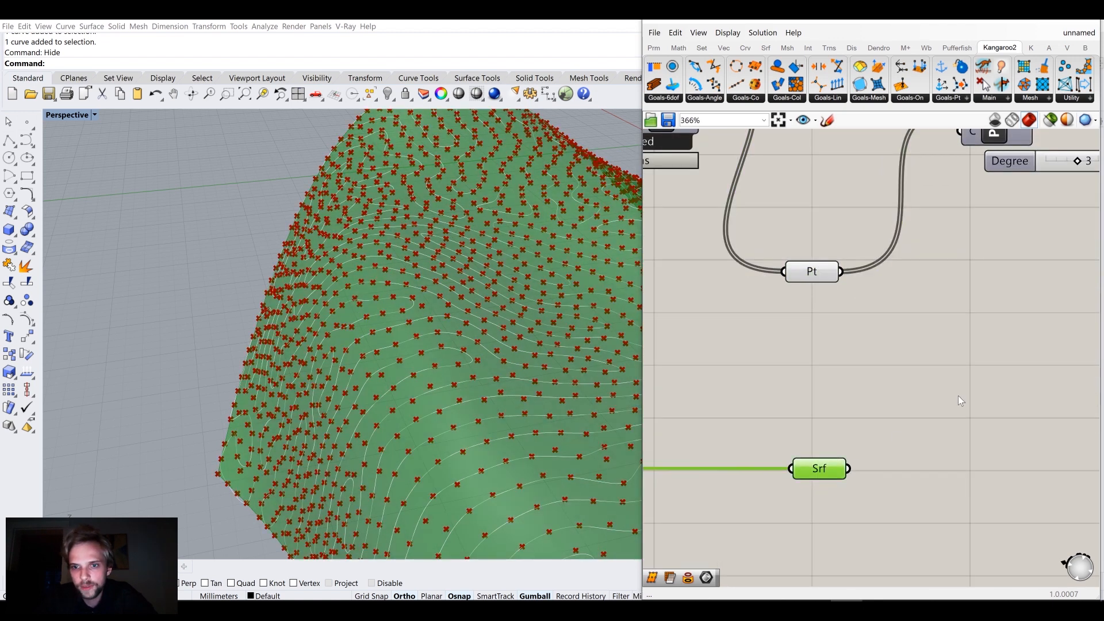
click(957, 390)
right_drag(957, 385, 844, 377)
scroll(847, 350, down, 3)
double_click(847, 351)
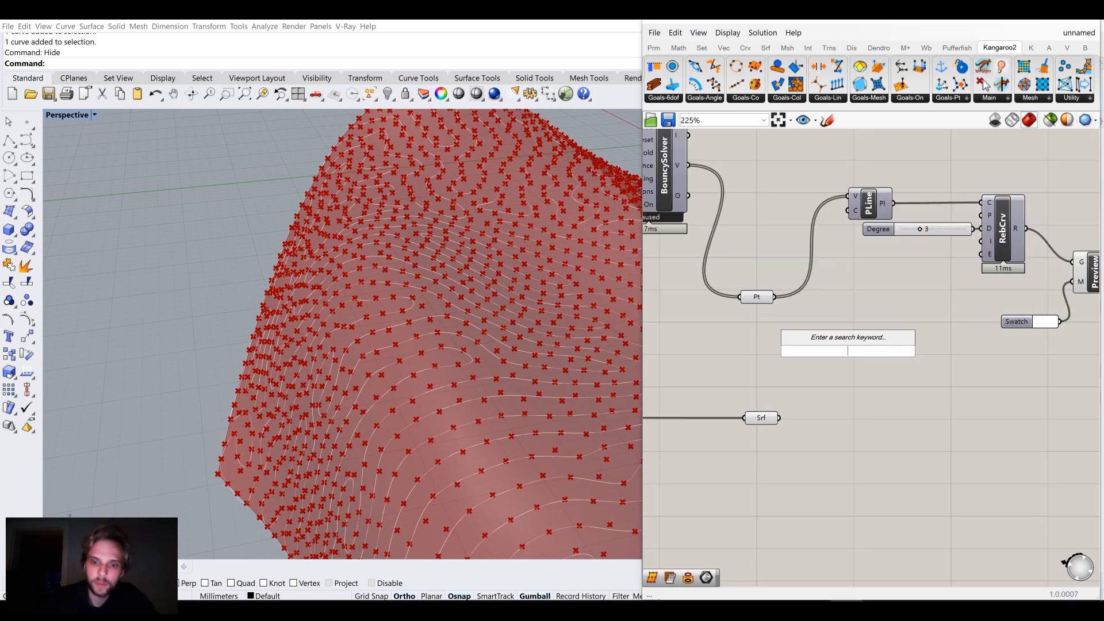
text(move)
key(Return)
drag(774, 297, 854, 329)
click(887, 388)
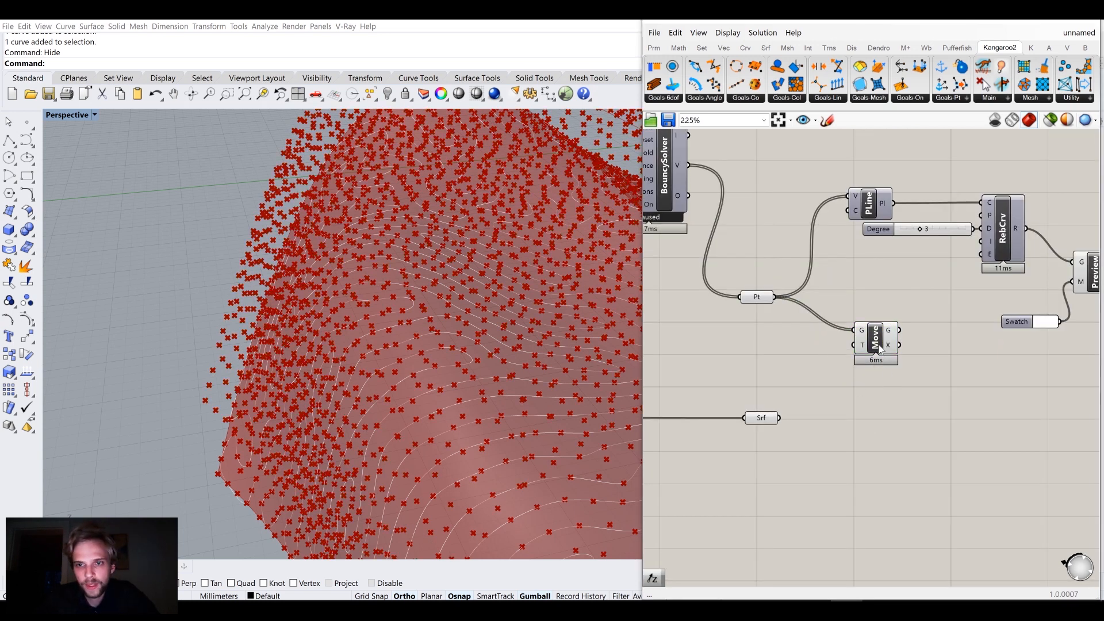
scroll(216, 452, up, 5)
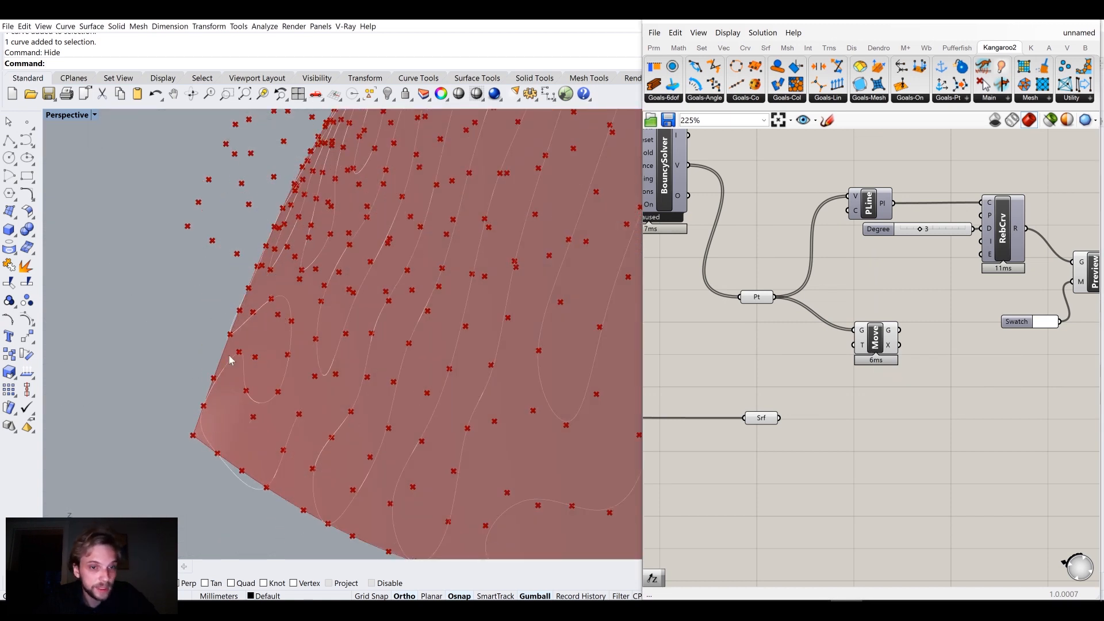
Place the Move component further downstream and hide its preview
drag(873, 348, 880, 363)
click(828, 363)
drag(769, 421, 772, 431)
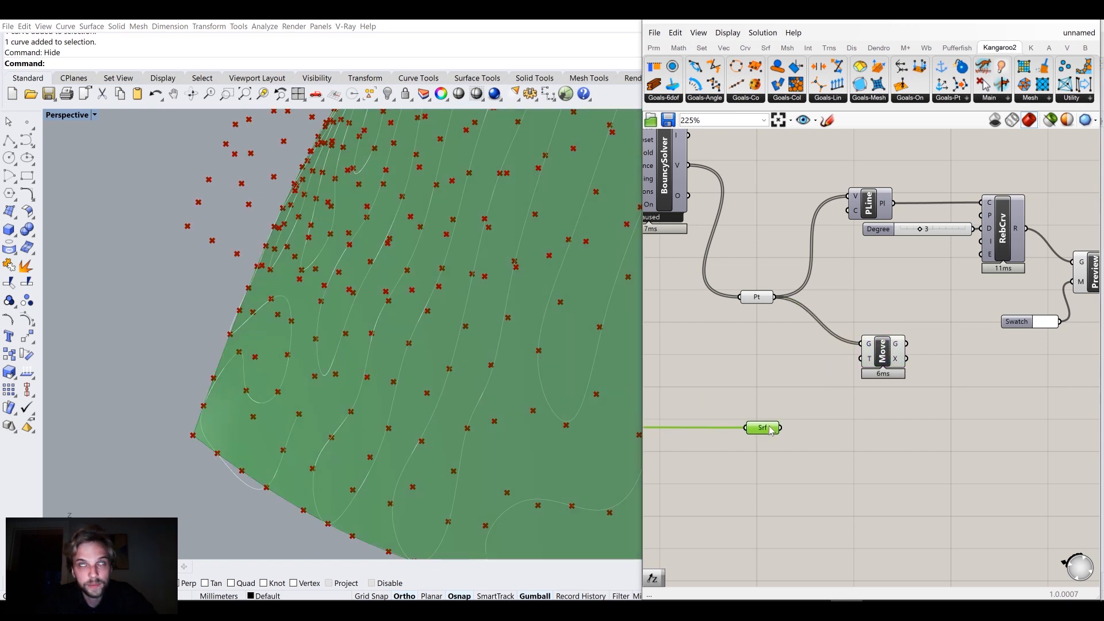
double_click(822, 428)
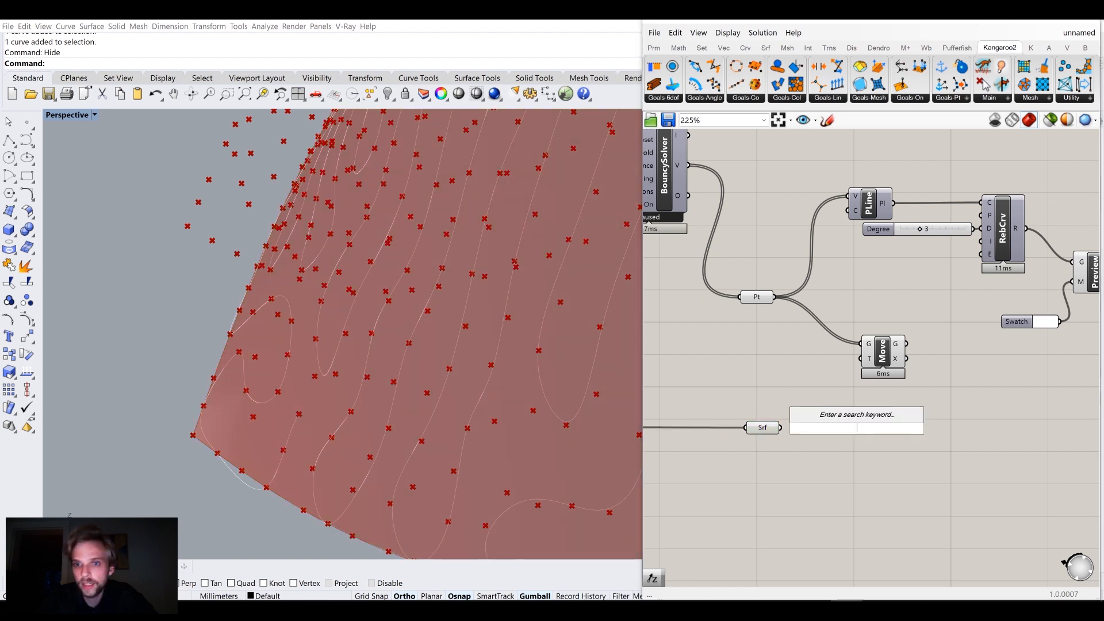
key(Escape)
drag(877, 351, 951, 405)
middle_click(953, 406)
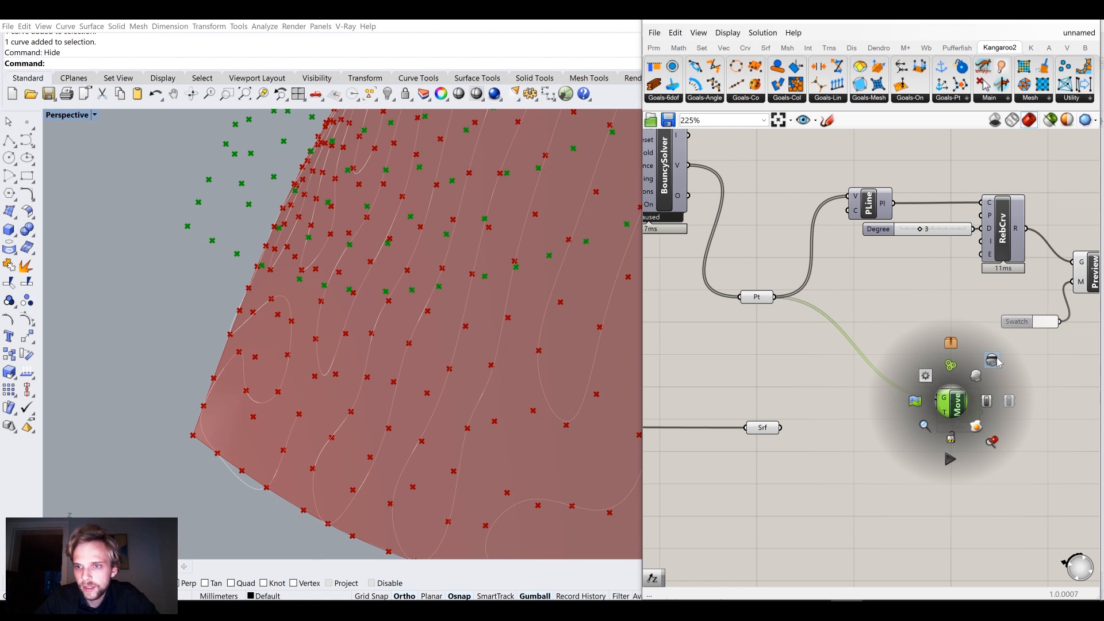
click(992, 362)
click(755, 298)
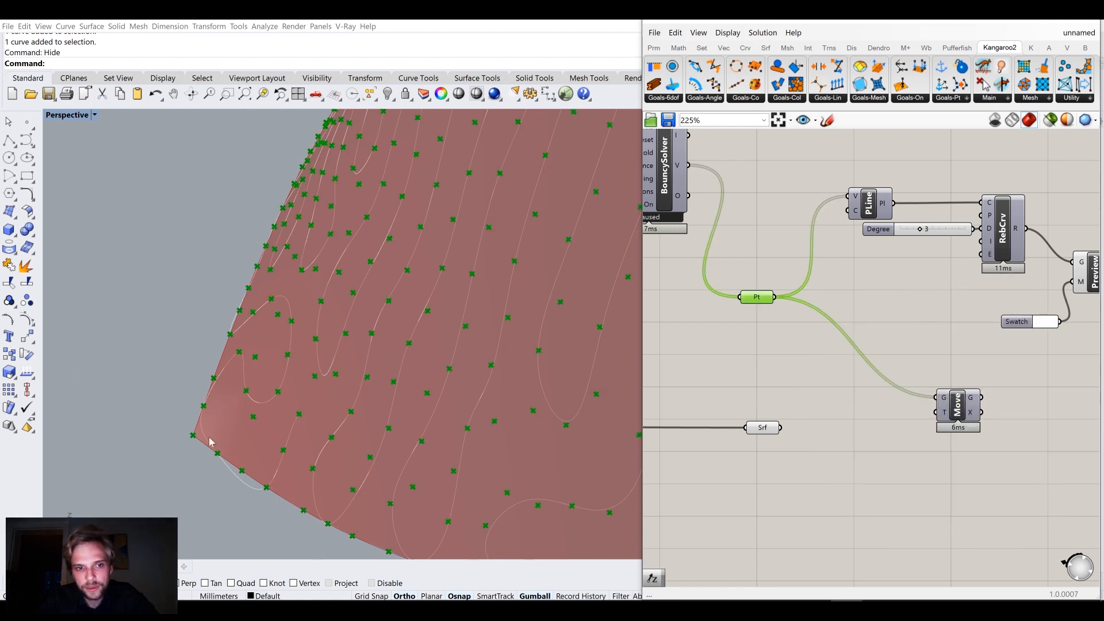
Add a Surface Closest Point component and feed the Point parameter into P and the Srf parameter into S
double_click(832, 437)
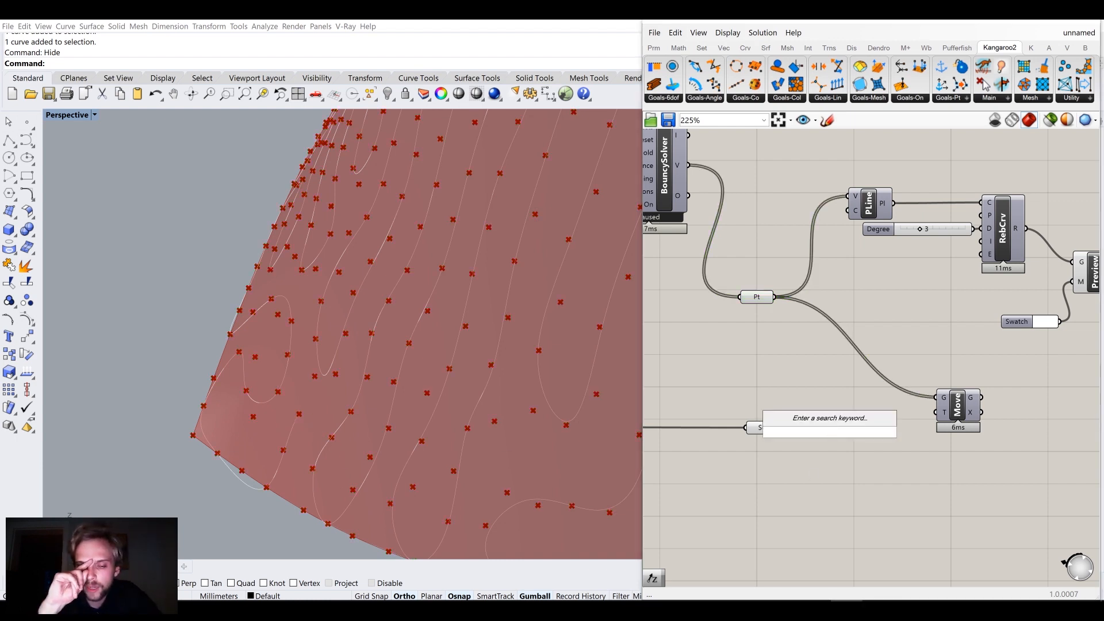
text(su)
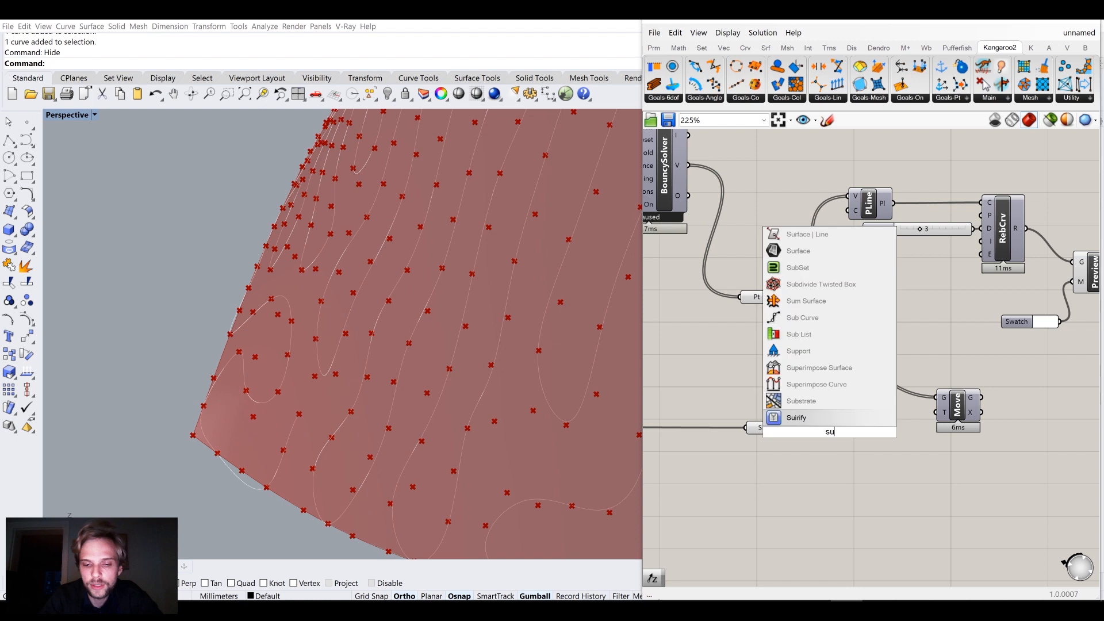
text(rface cp)
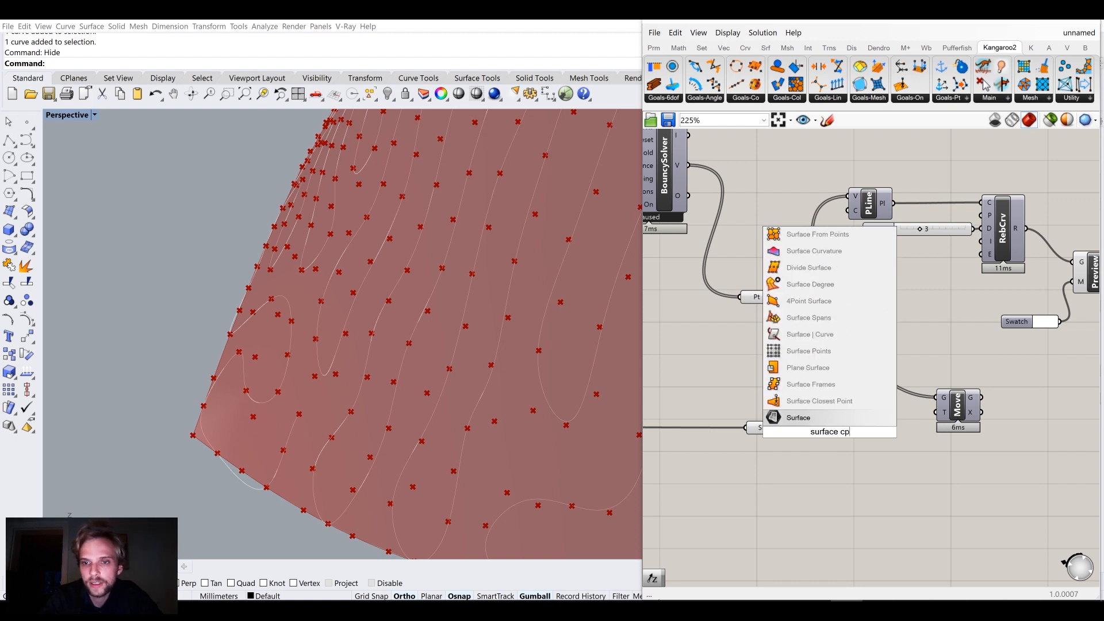
key(Up)
key(Return)
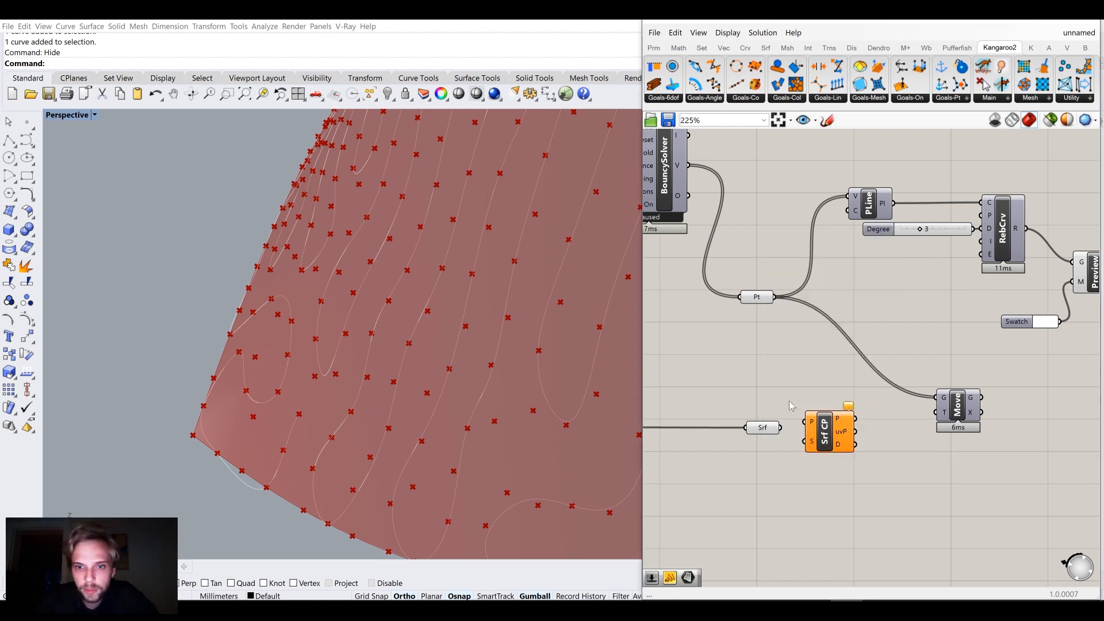
drag(843, 425, 843, 412)
click(781, 336)
drag(773, 298, 813, 391)
drag(781, 427, 823, 427)
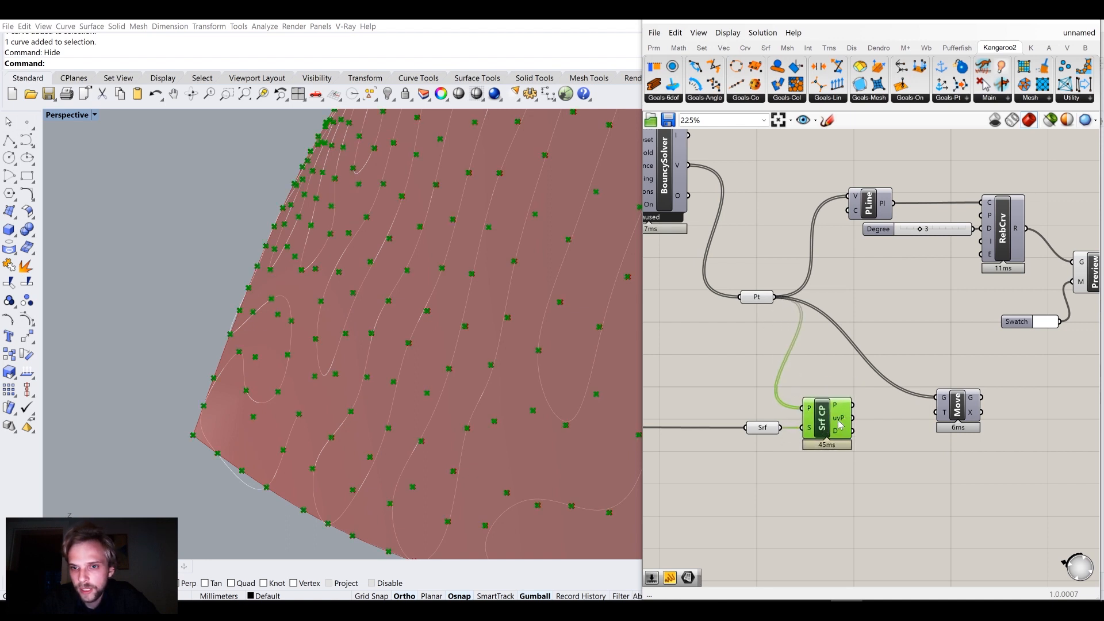
mouse_move(840, 425)
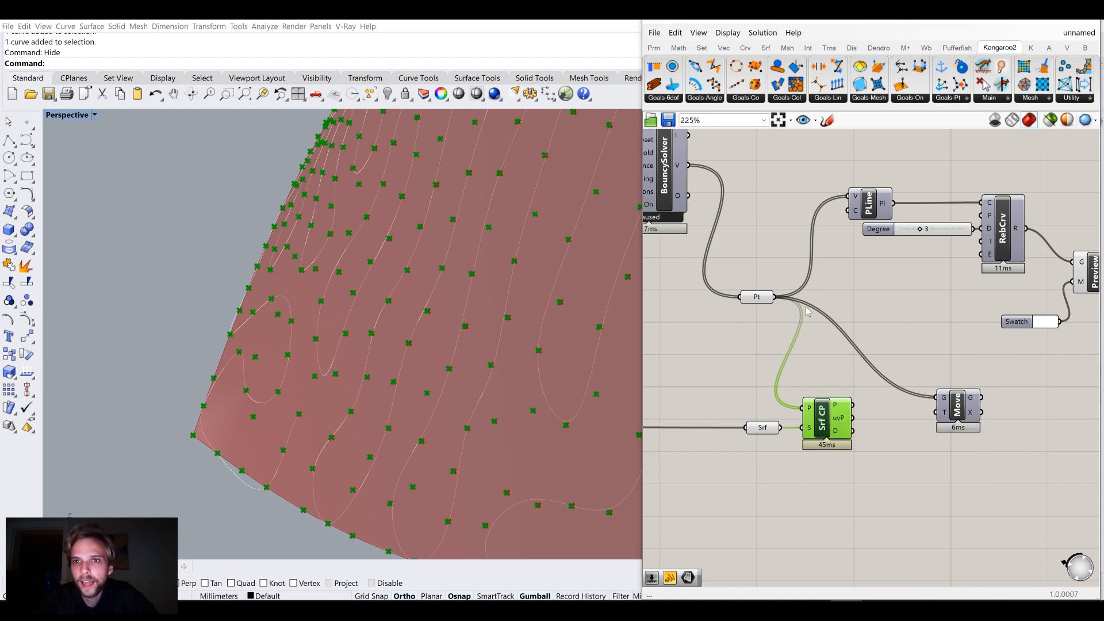
Add an Evaluate Surface component below the Surface Closest Point component
click(771, 46)
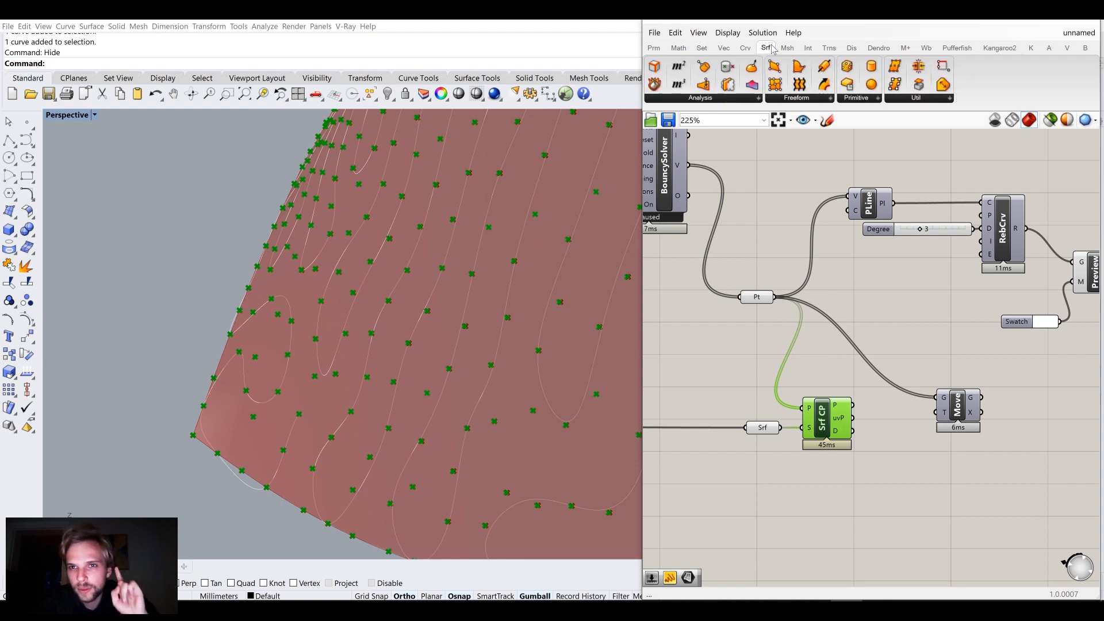
click(731, 101)
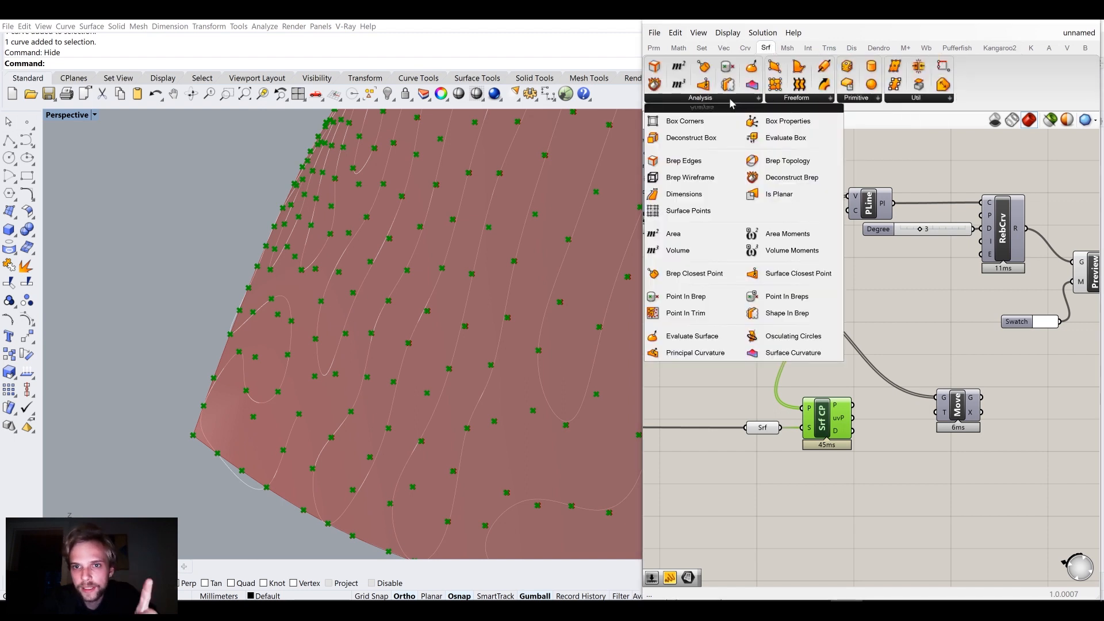
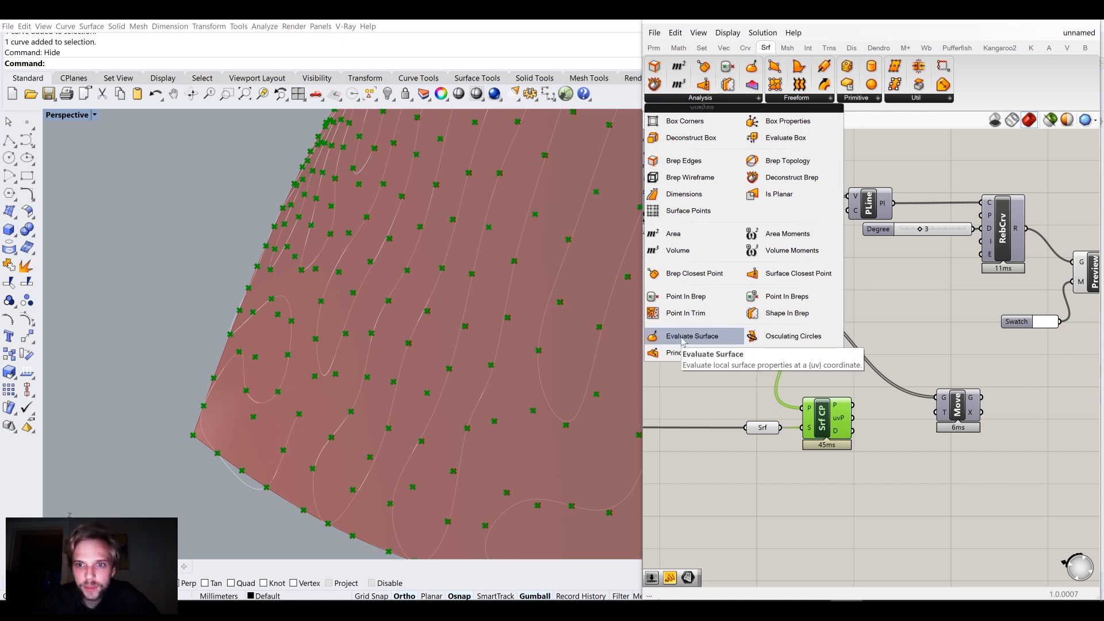
click(692, 336)
click(899, 521)
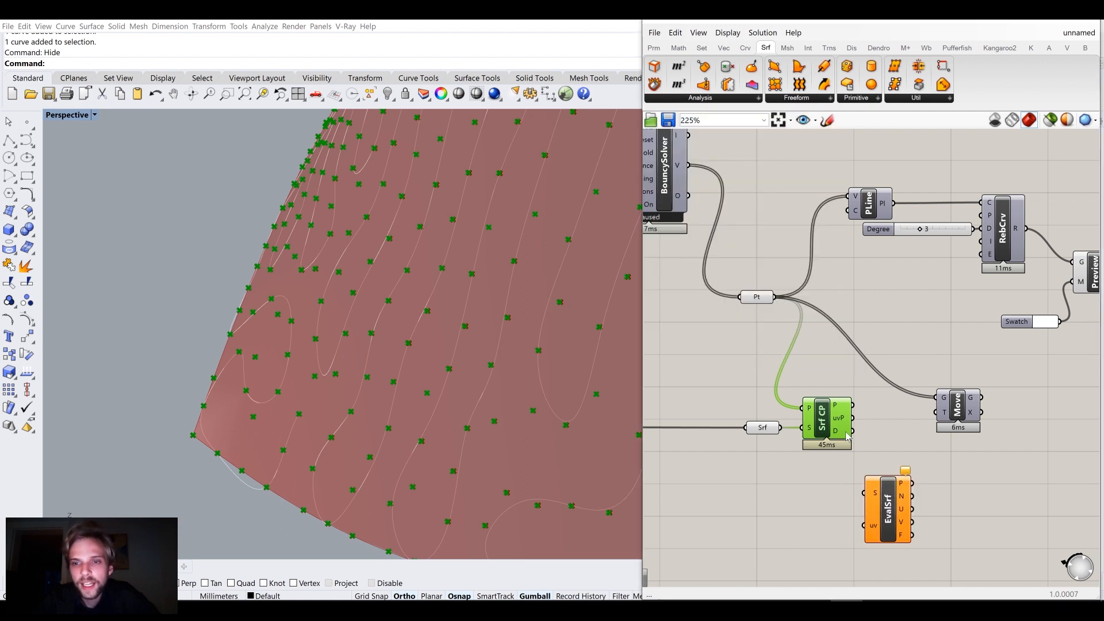
drag(878, 530, 893, 532)
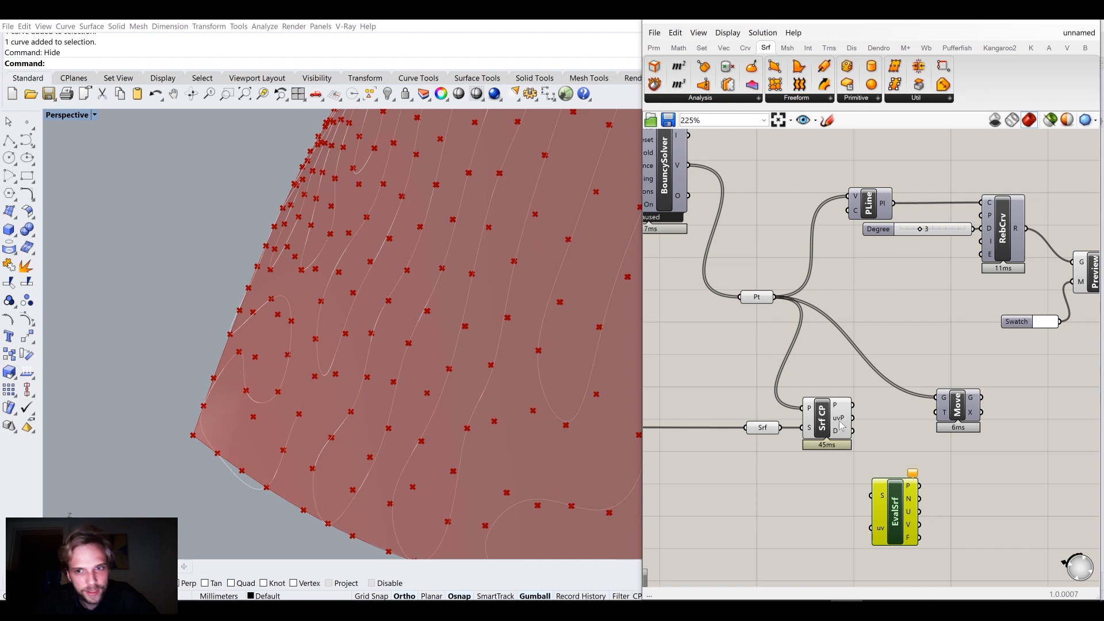
Place Evaluate Surface between Srf CP and Move, wiring uvP to its uv input and the Srf parameter to S
drag(815, 426, 813, 426)
mouse_move(837, 423)
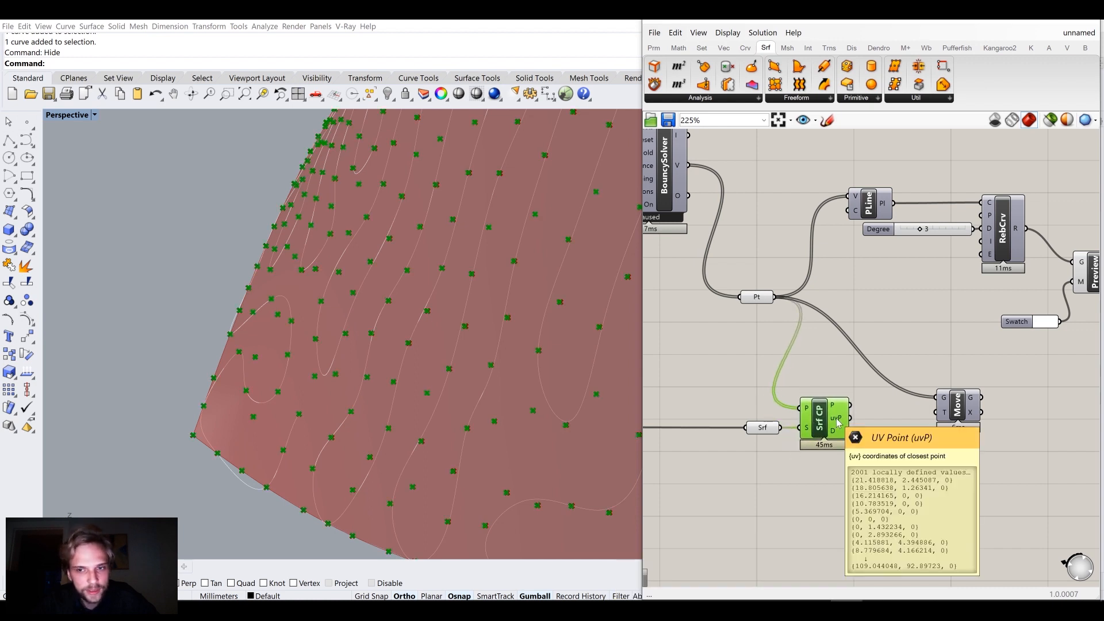
drag(957, 405, 991, 388)
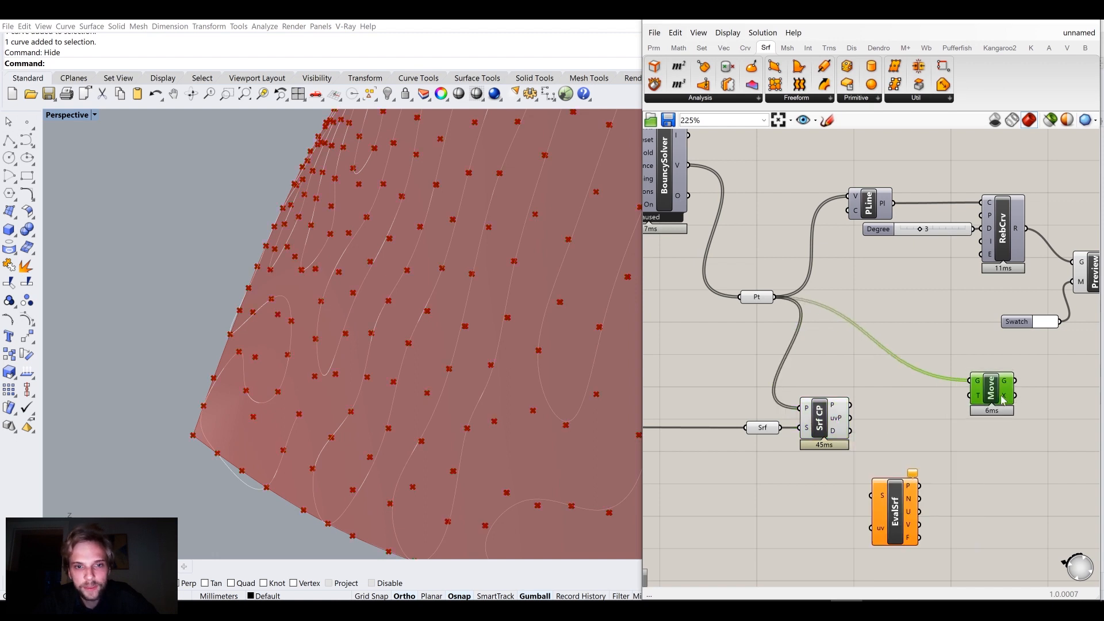
drag(895, 512, 895, 413)
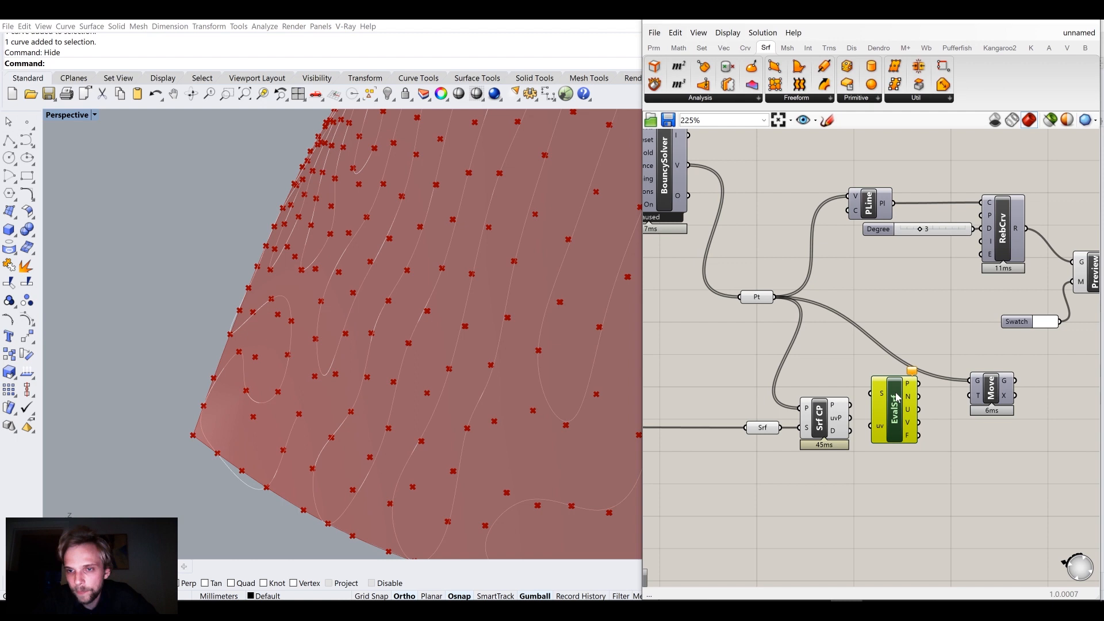
drag(848, 418, 903, 418)
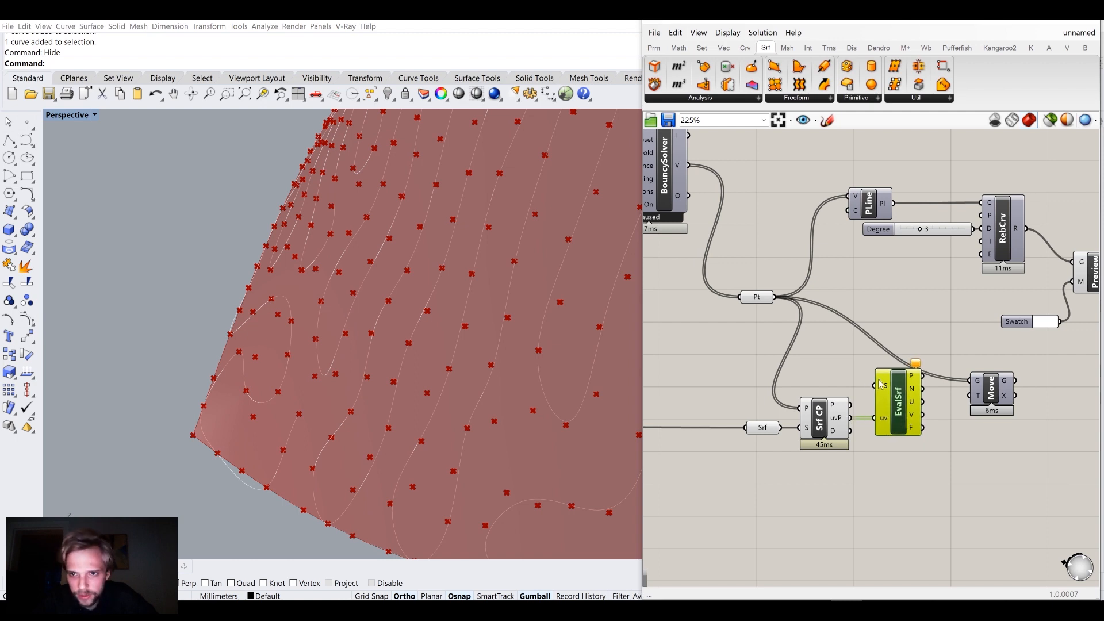
drag(765, 428, 874, 386)
drag(726, 390, 741, 428)
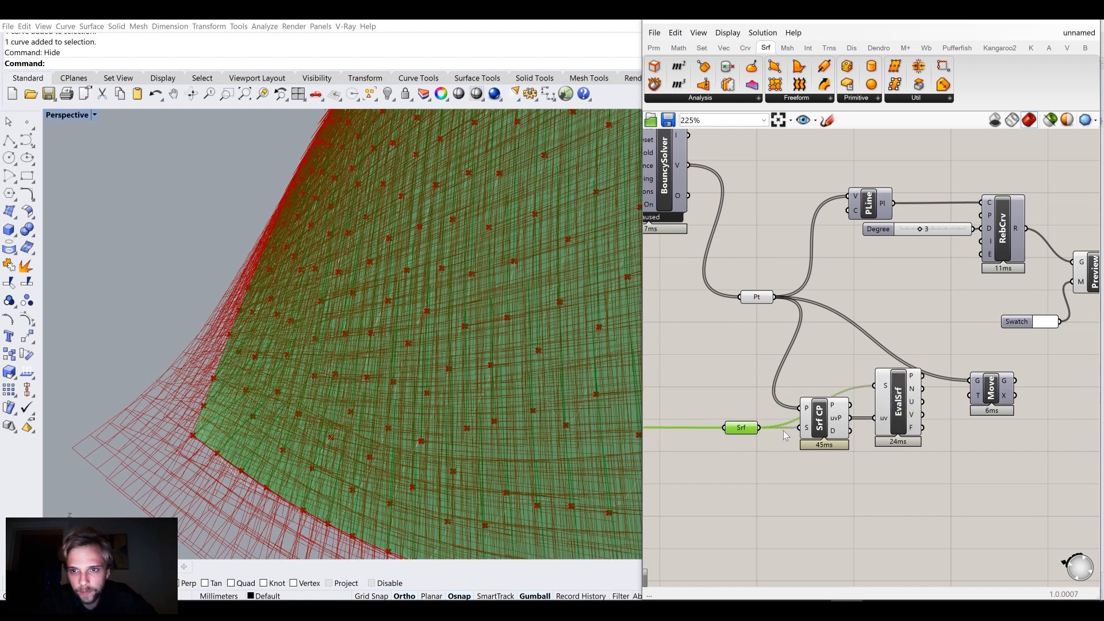
Hide the Srf CP preview and rearrange the Evaluate Surface component lower, beneath the Move component
click(817, 424)
middle_click(817, 424)
click(851, 382)
right_drag(904, 414, 863, 421)
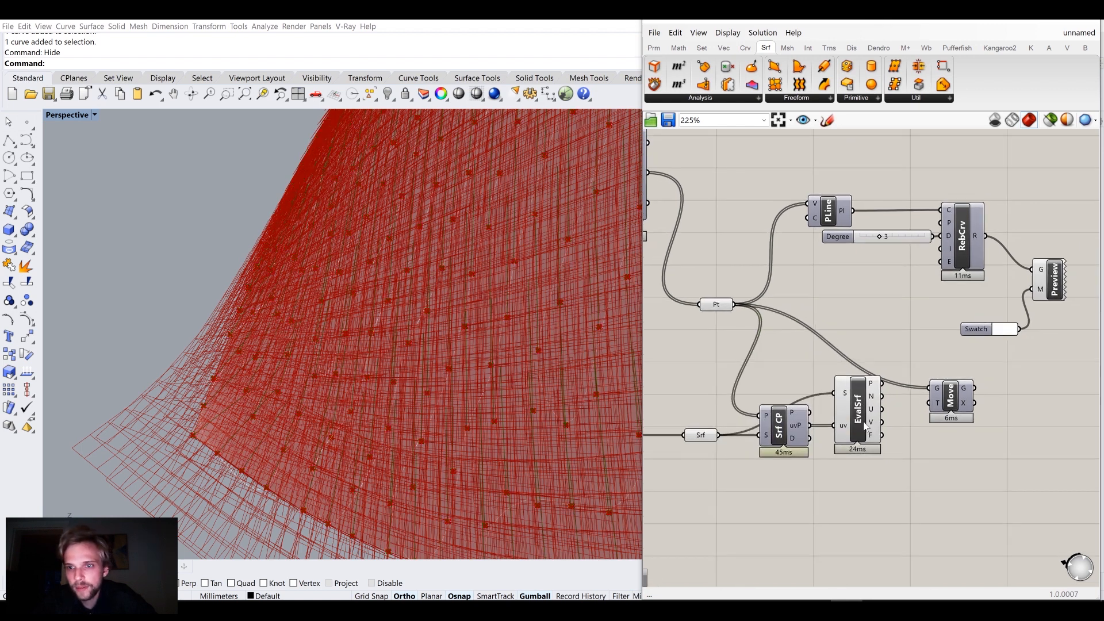
scroll(865, 425, up, 2)
drag(868, 415, 877, 496)
right_drag(898, 461, 917, 399)
drag(708, 384, 709, 417)
click(973, 470)
scroll(973, 471, up, 2)
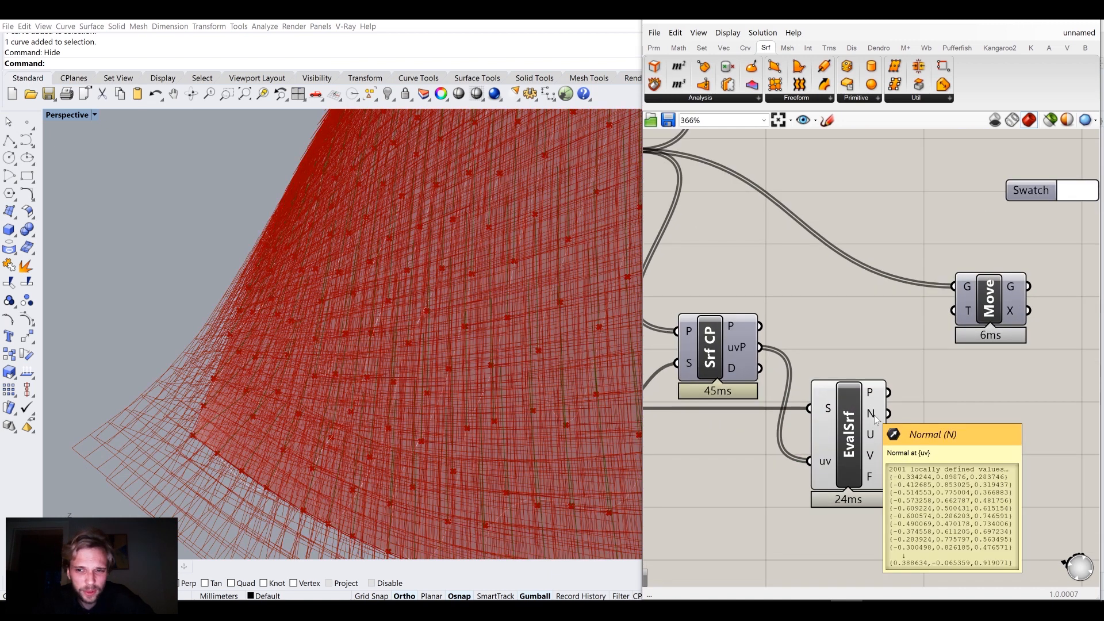
Add a Vector Display component with EvalSrf's P output as anchor and N output as vector
double_click(966, 428)
text(v)
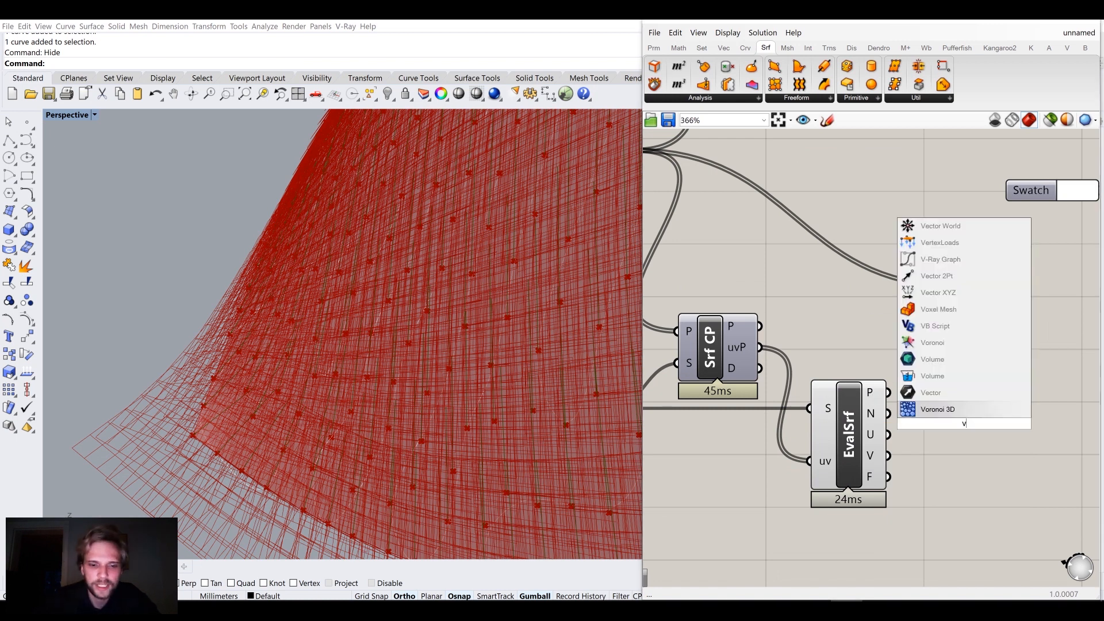
text(e)
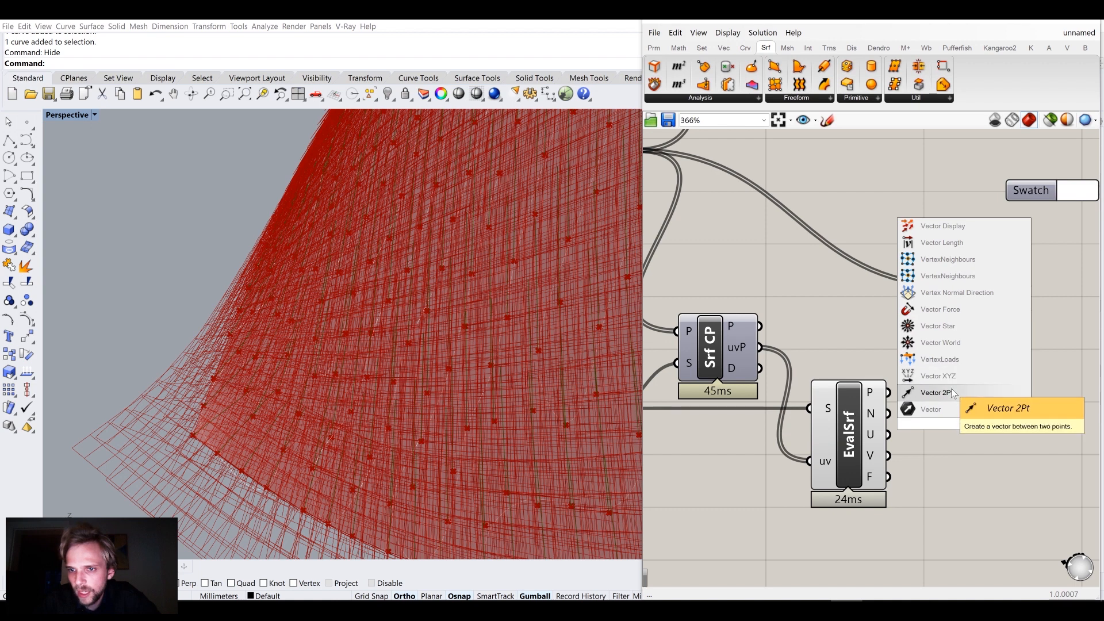
click(959, 226)
drag(888, 394, 966, 405)
Hide the preview of the Evaluate Surface component
click(845, 449)
middle_click(843, 446)
click(878, 402)
click(890, 363)
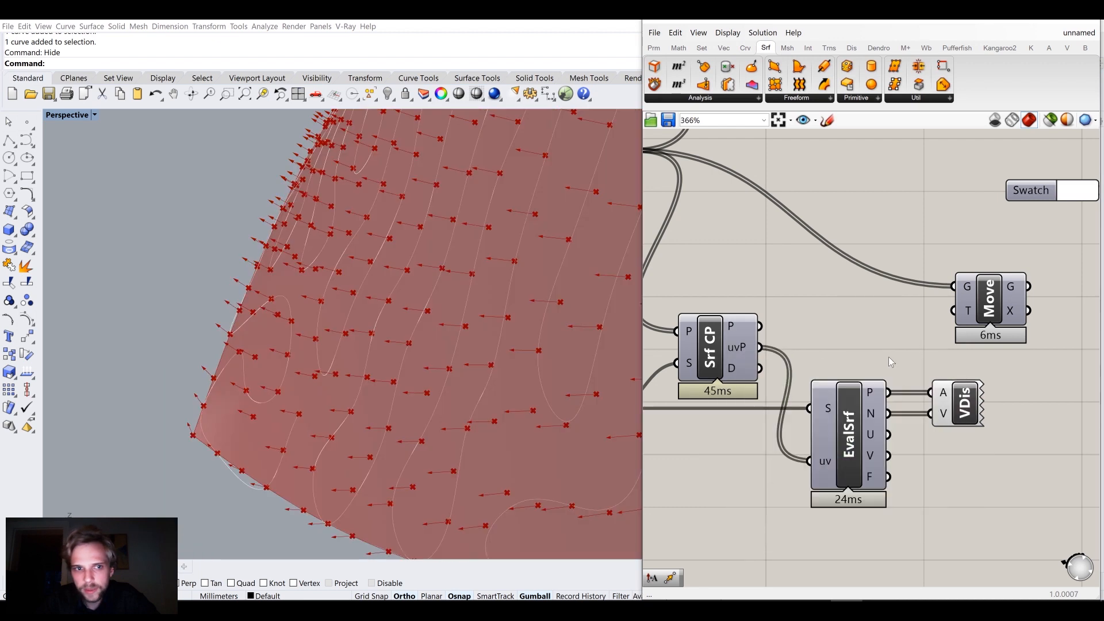
Set the Vector Display arrows to Relative Size
click(957, 413)
right_drag(480, 359, 441, 367)
right_drag(330, 359, 354, 379)
scroll(334, 375, up, 5)
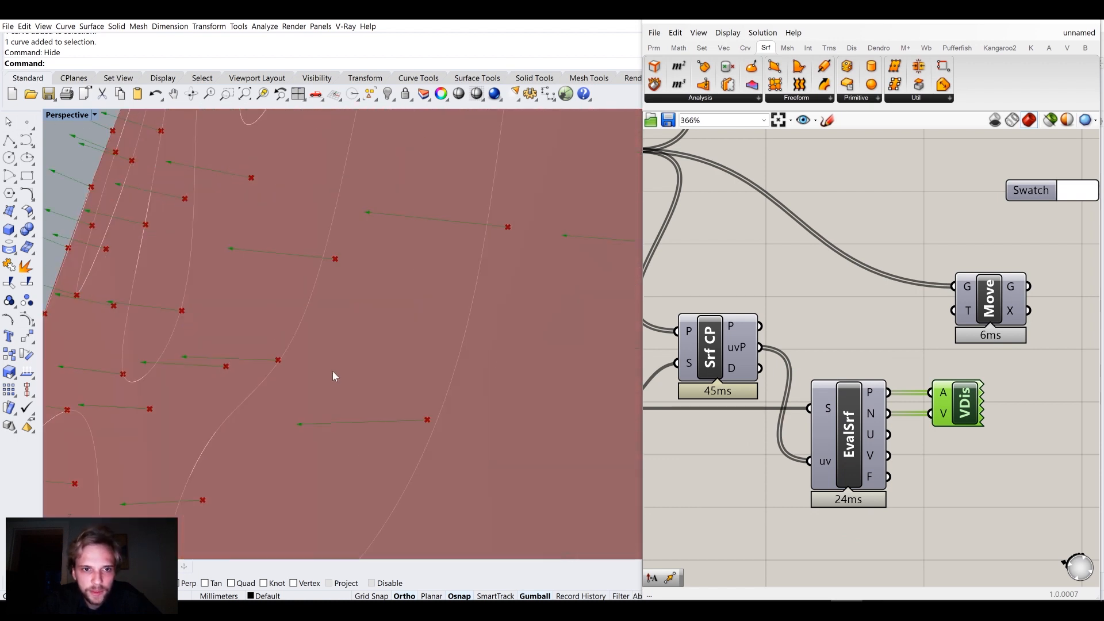
right_click(973, 412)
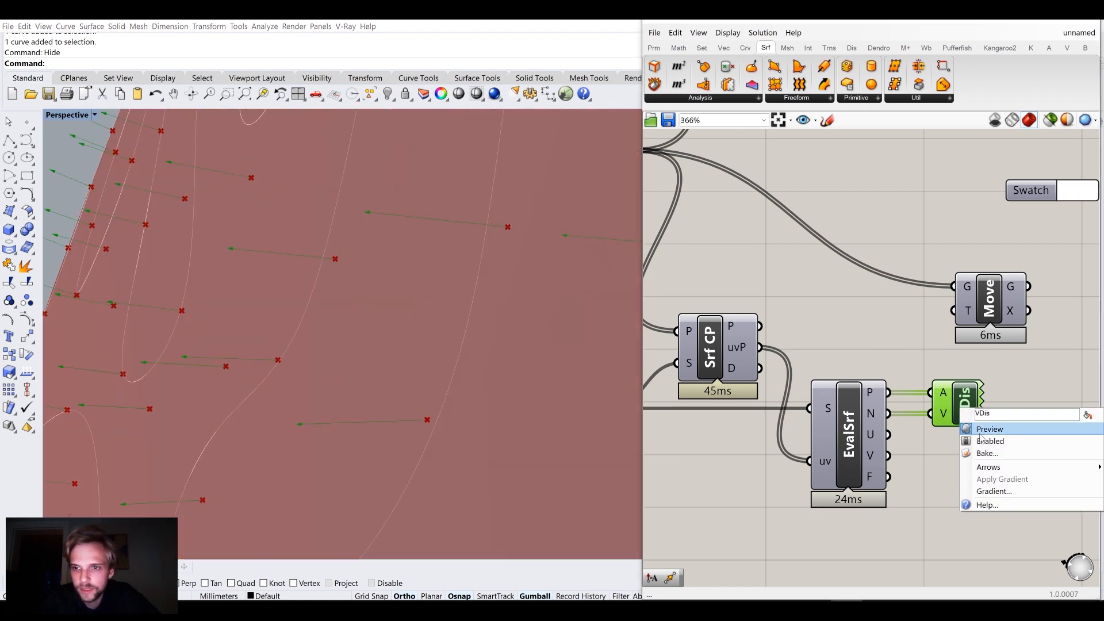
mouse_move(1014, 469)
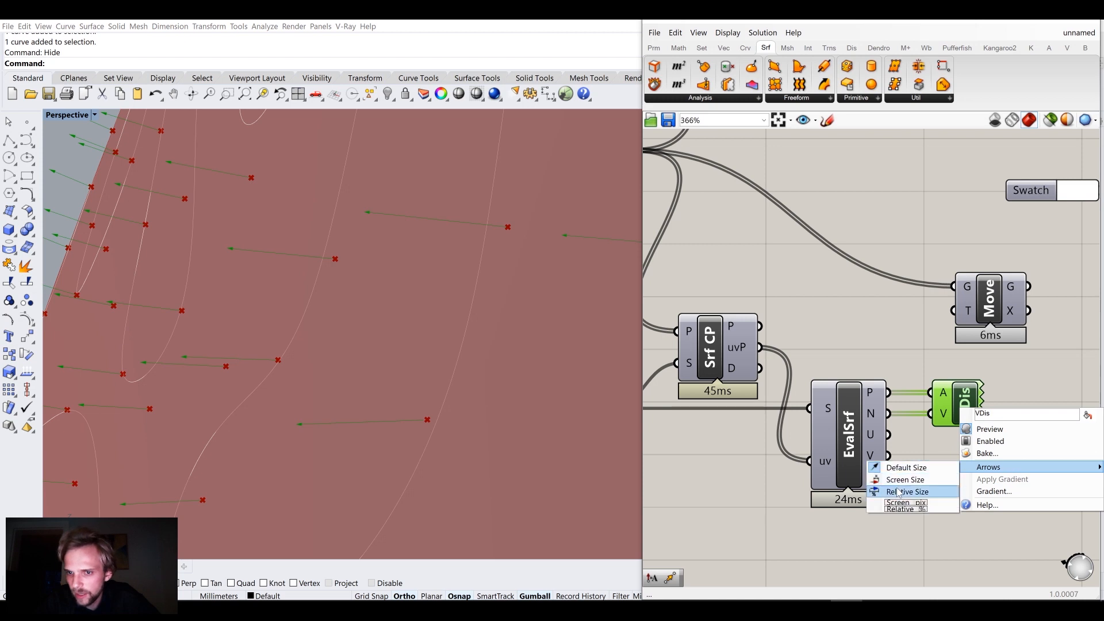
click(900, 493)
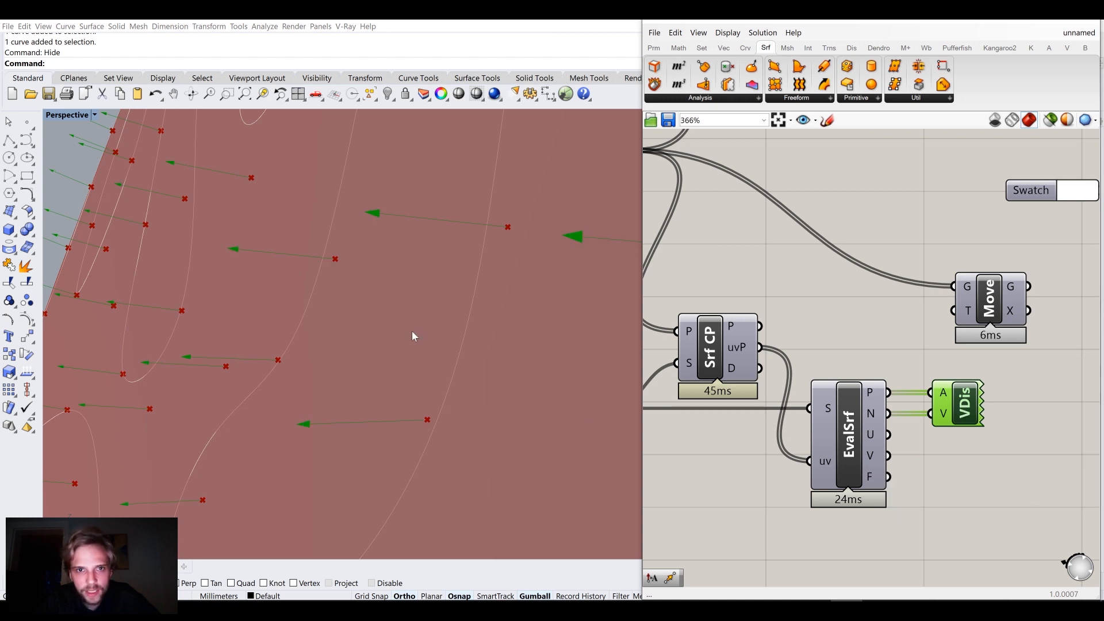
Inspect the normal arrows along the curve points, and delete the Vector Display component
scroll(411, 335, down, 3)
scroll(396, 338, up, 8)
scroll(277, 318, down, 3)
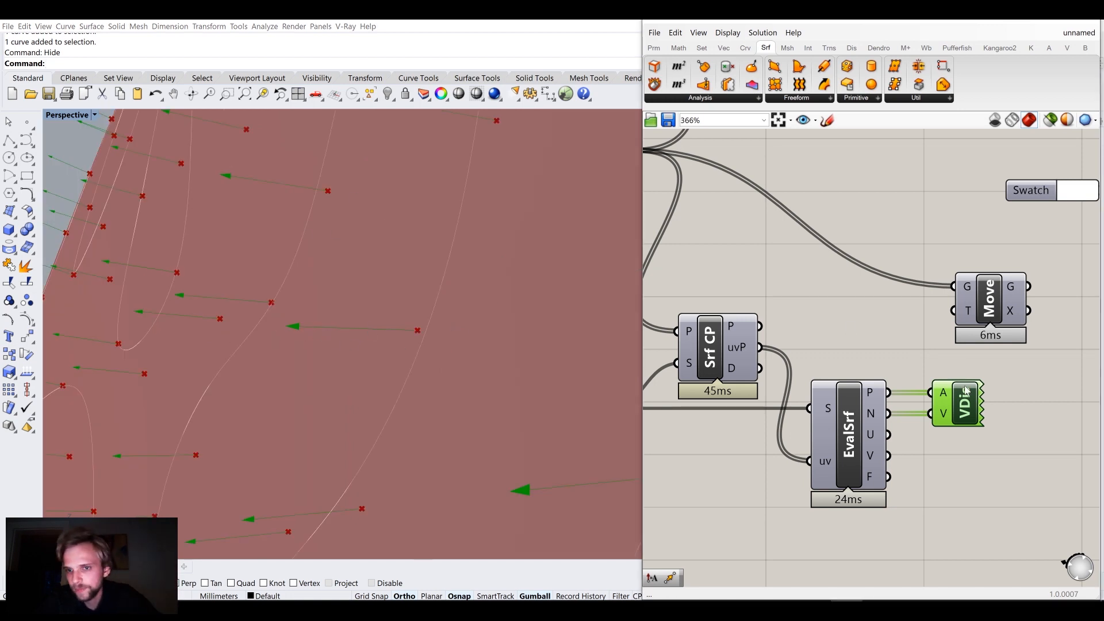
key(Delete)
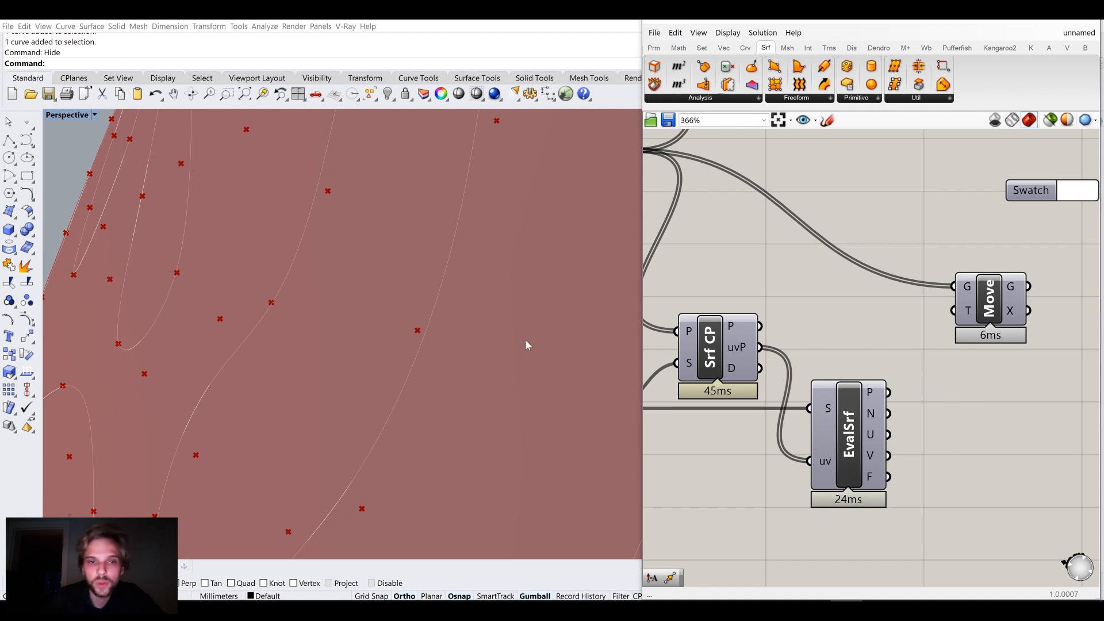
Shift the Move component farther from EvalSrf to make room between them
scroll(781, 347, down, 3)
click(710, 272)
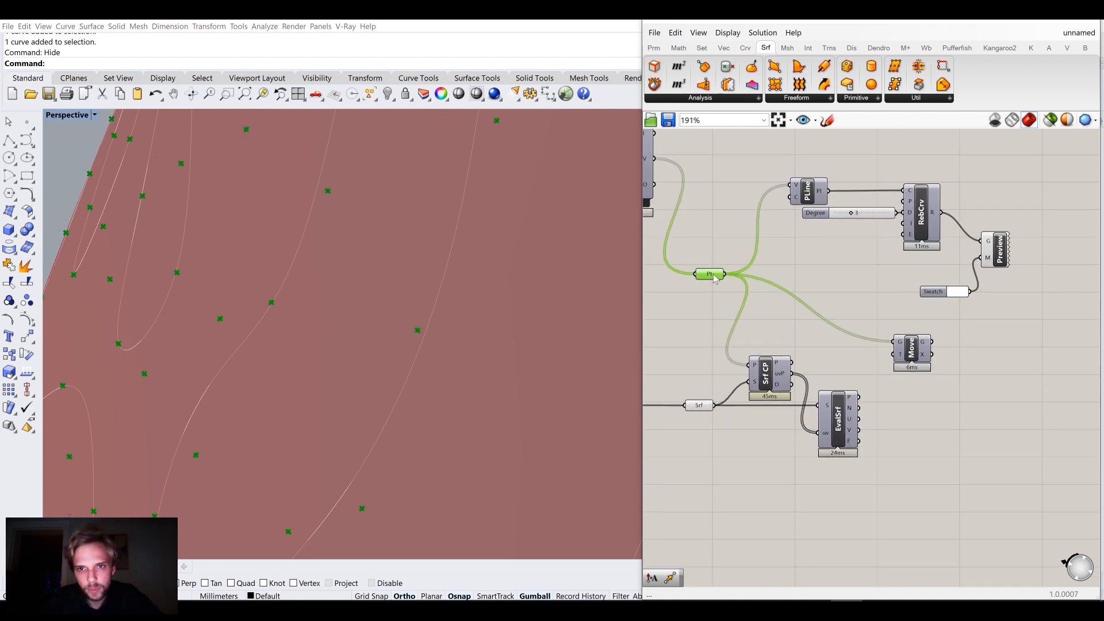
mouse_move(856, 409)
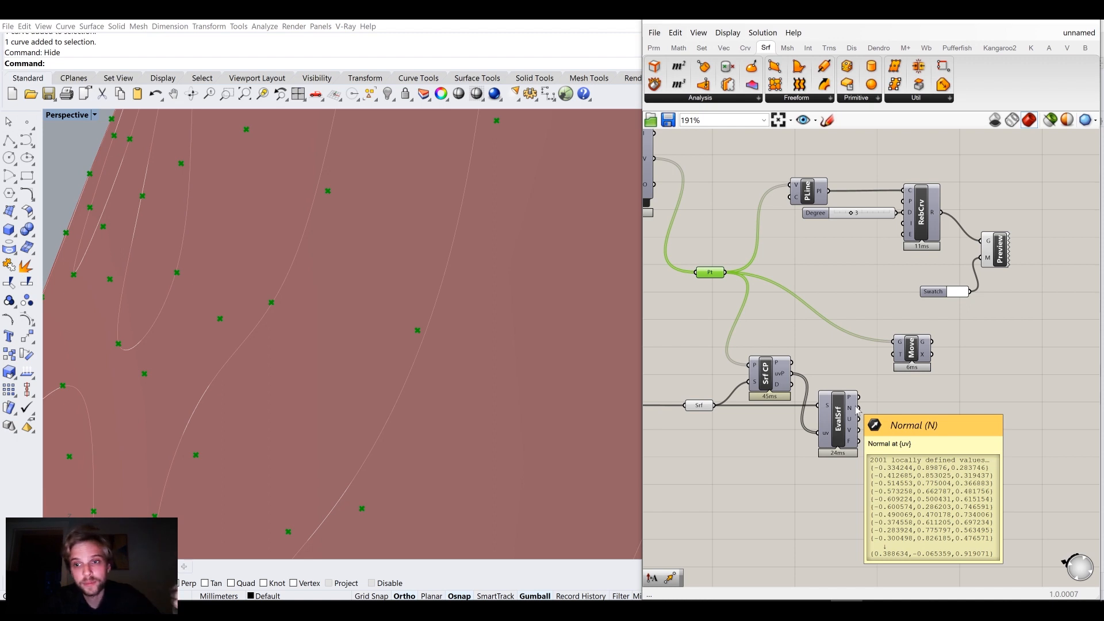
drag(913, 352, 959, 356)
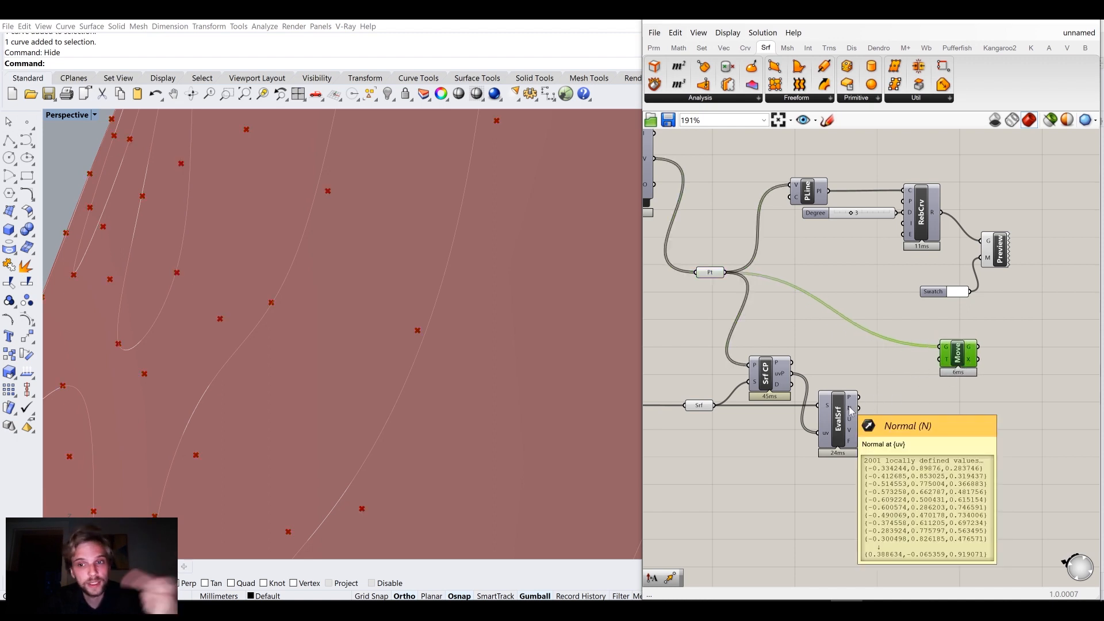
Add an Amplitude component beside EvalSrf, feed EvalSrf's N output into its V input, and align it with that output
click(947, 434)
double_click(947, 434)
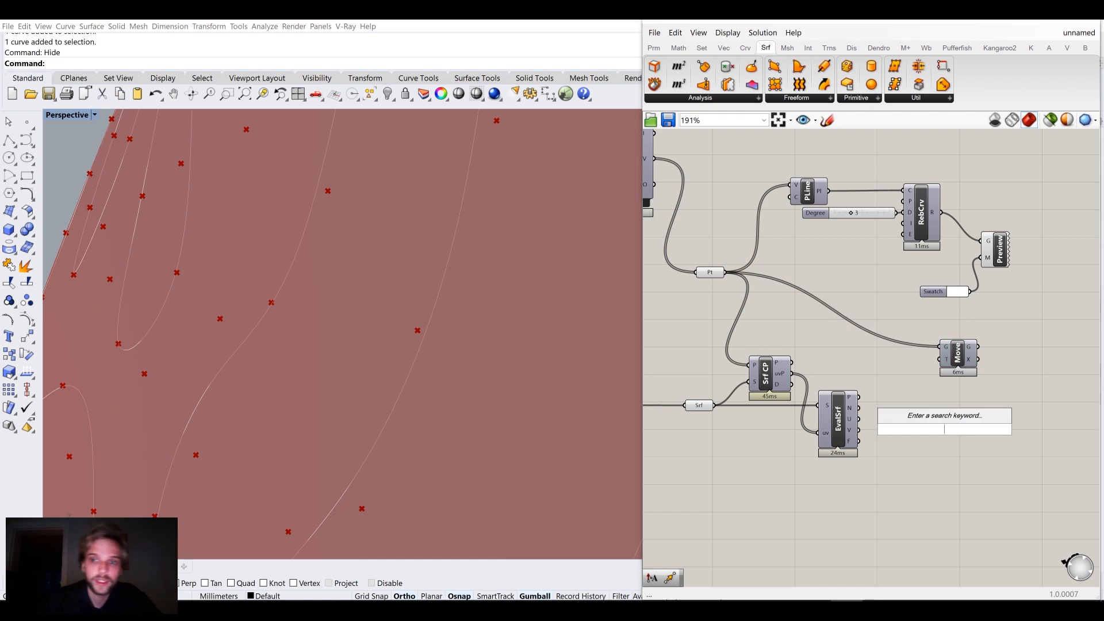
text(amp)
click(914, 415)
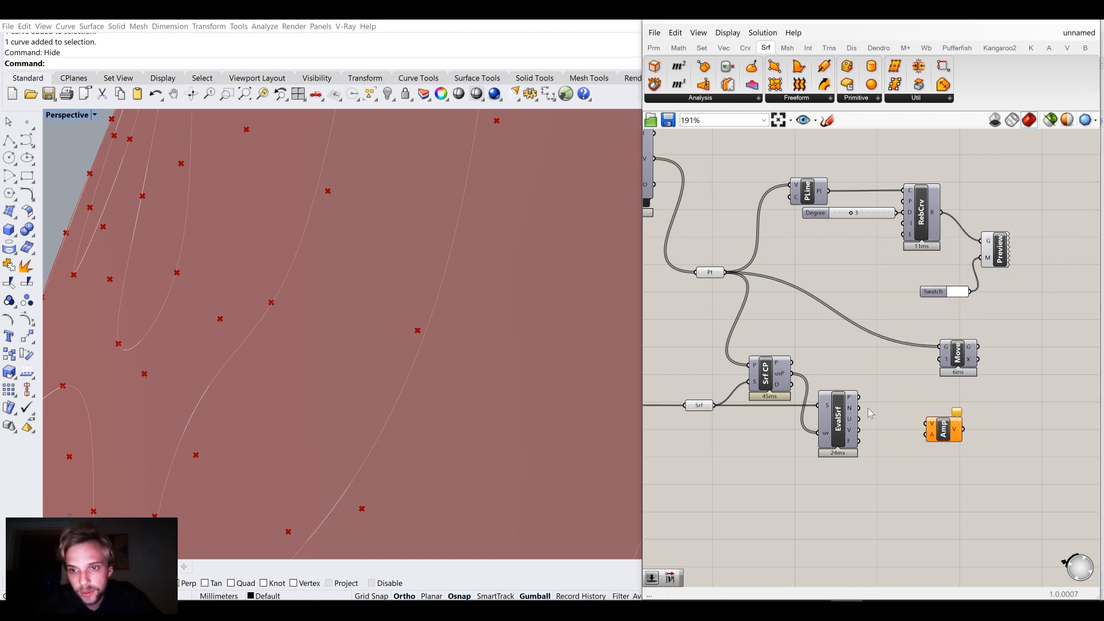
drag(859, 408, 930, 424)
scroll(849, 408, up, 5)
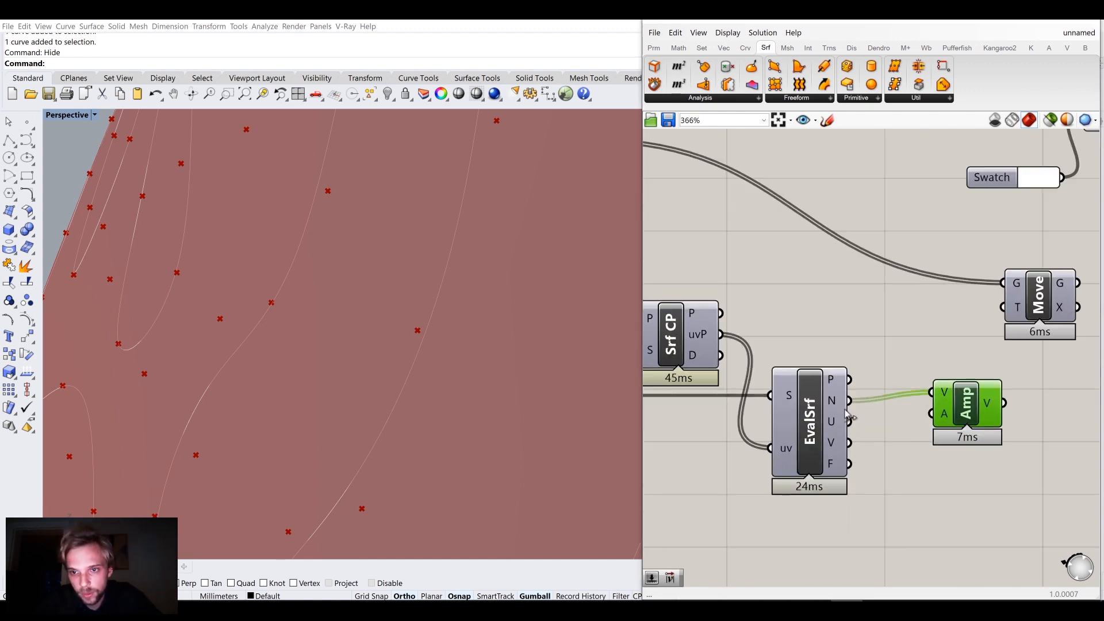
right_drag(829, 401, 762, 340)
drag(961, 364, 985, 374)
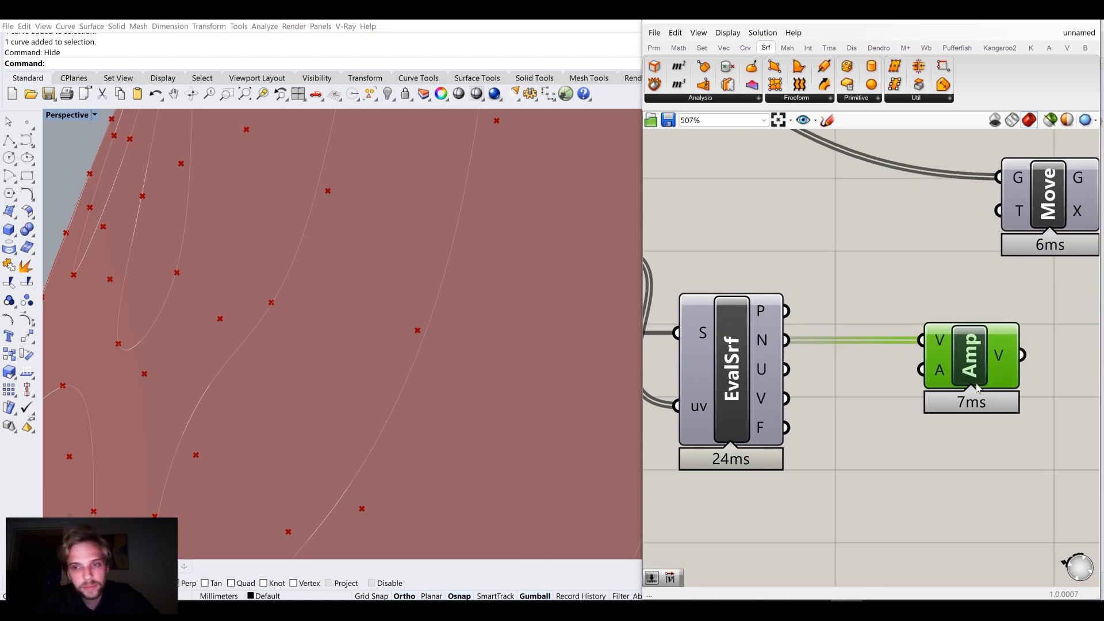
Add an integer number slider with a minimum of 0 below Amplitude and connect it to the A input
right_drag(967, 499, 903, 453)
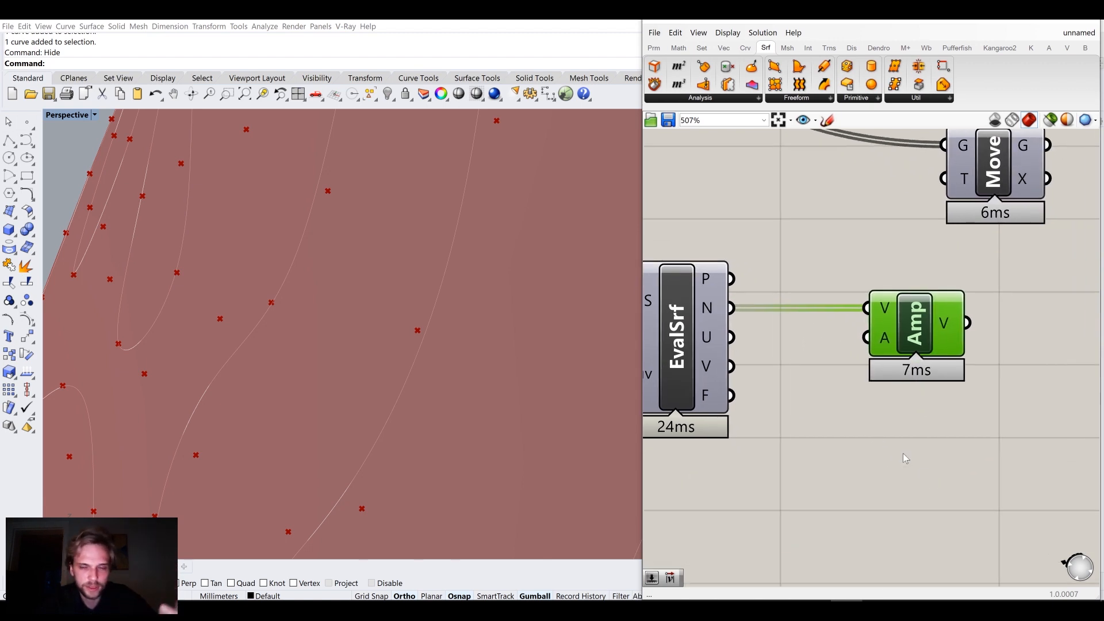
double_click(902, 453)
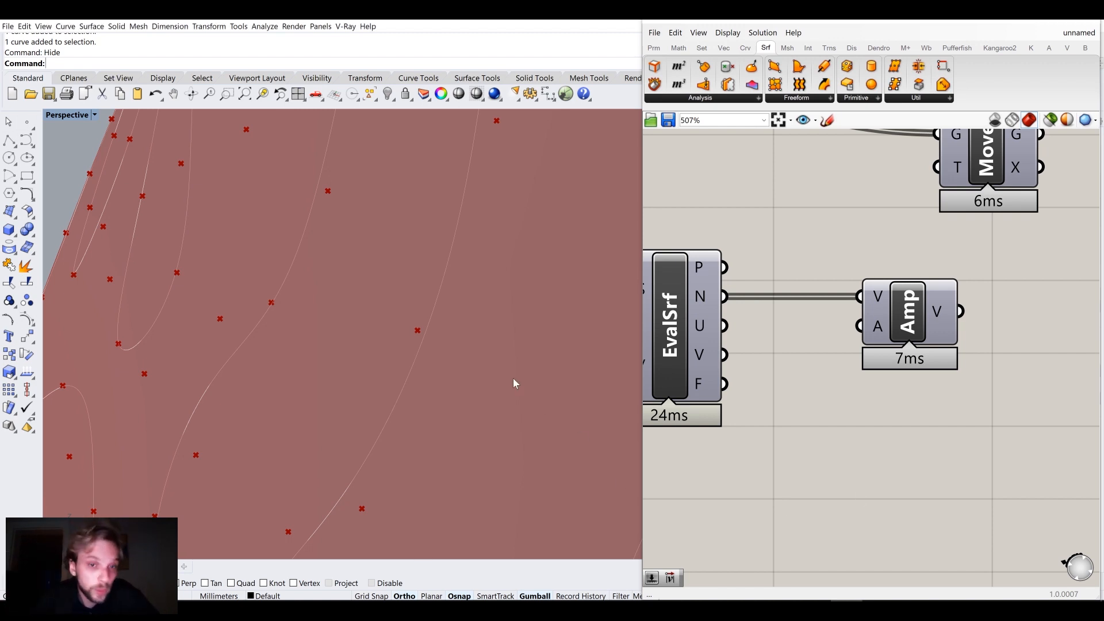
scroll(515, 382, down, 5)
right_drag(488, 370, 517, 246)
scroll(516, 241, up, 4)
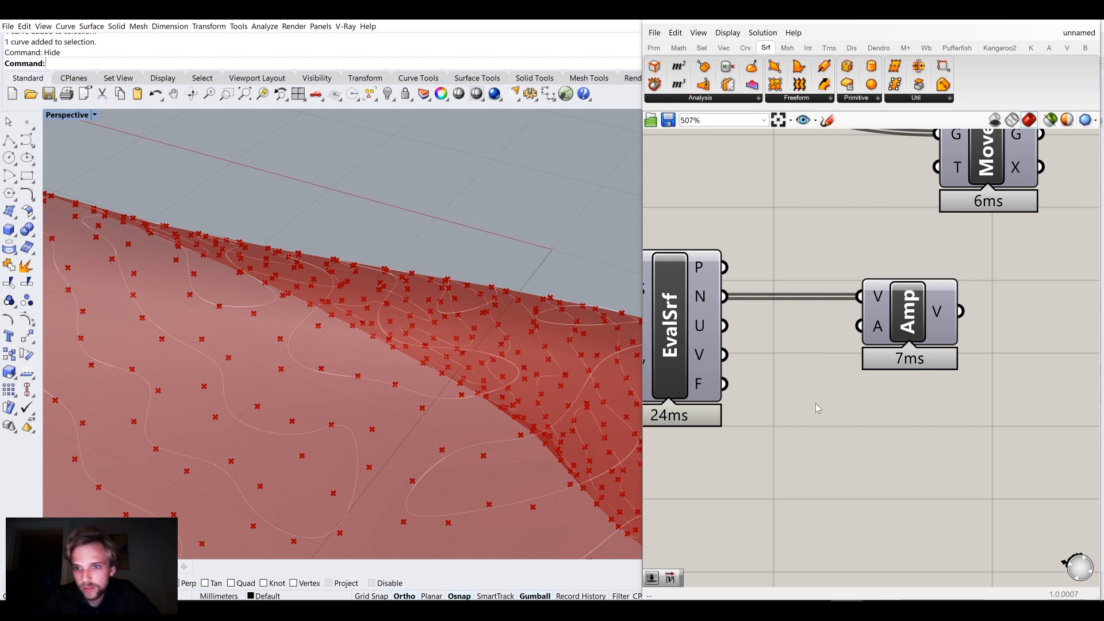
double_click(821, 472)
text(0..1)
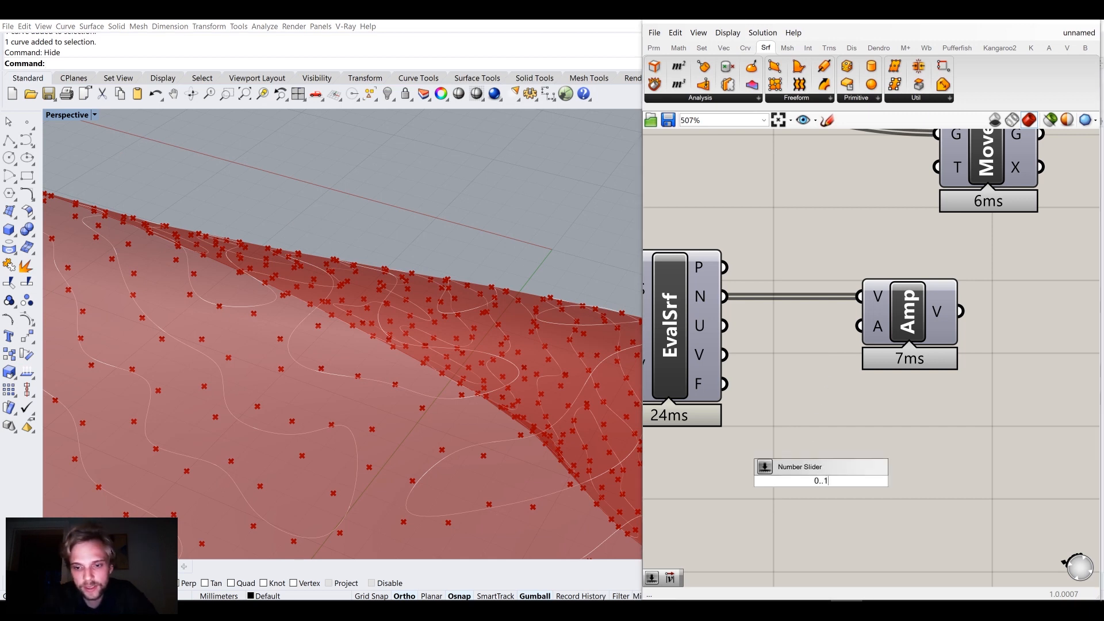
key(Return)
drag(941, 481, 859, 326)
drag(863, 481, 788, 498)
scroll(847, 469, down, 3)
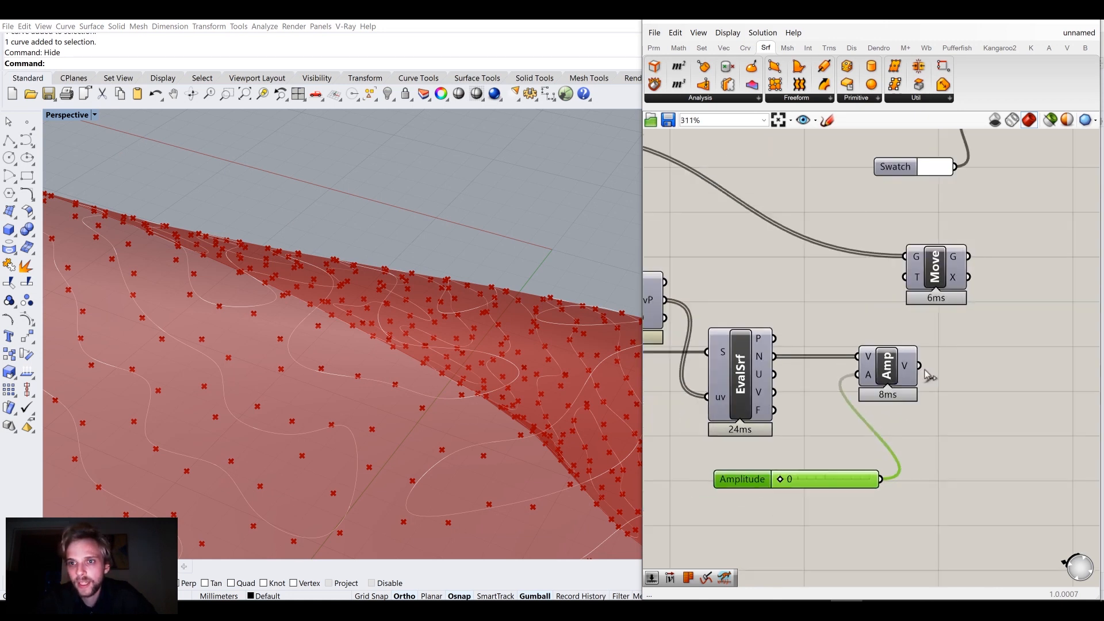
Connect Amplitude's V output to the Move component's T input
right_drag(923, 375, 916, 431)
drag(912, 430, 898, 344)
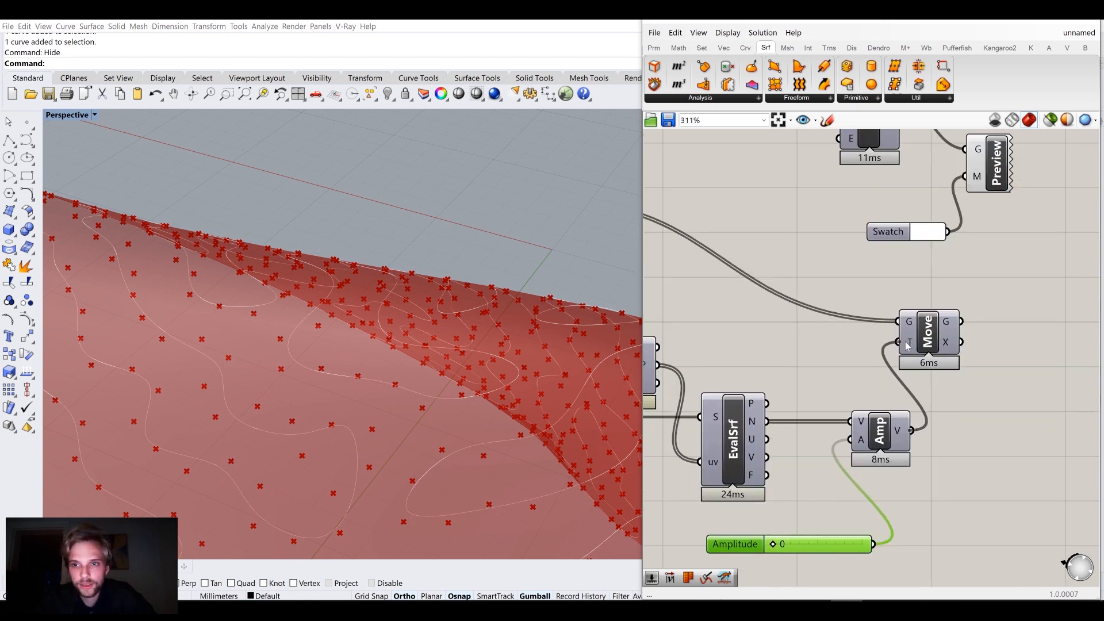
mouse_move(908, 347)
scroll(908, 347, down, 3)
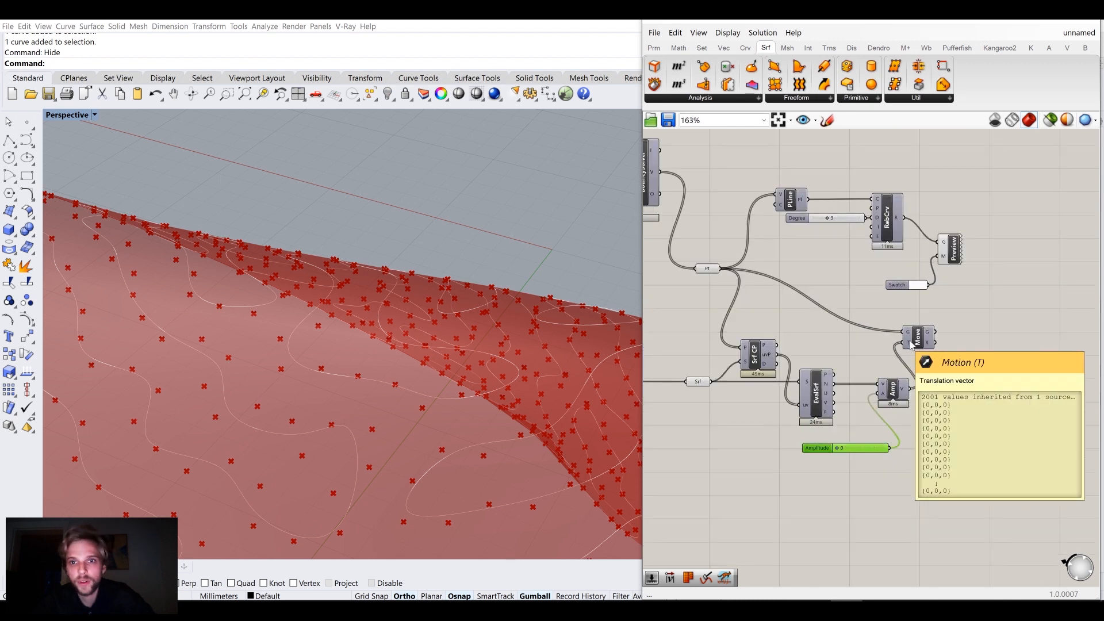
Turn on the preview of the Move component
click(706, 269)
click(799, 300)
click(925, 340)
middle_click(926, 336)
click(950, 314)
click(986, 337)
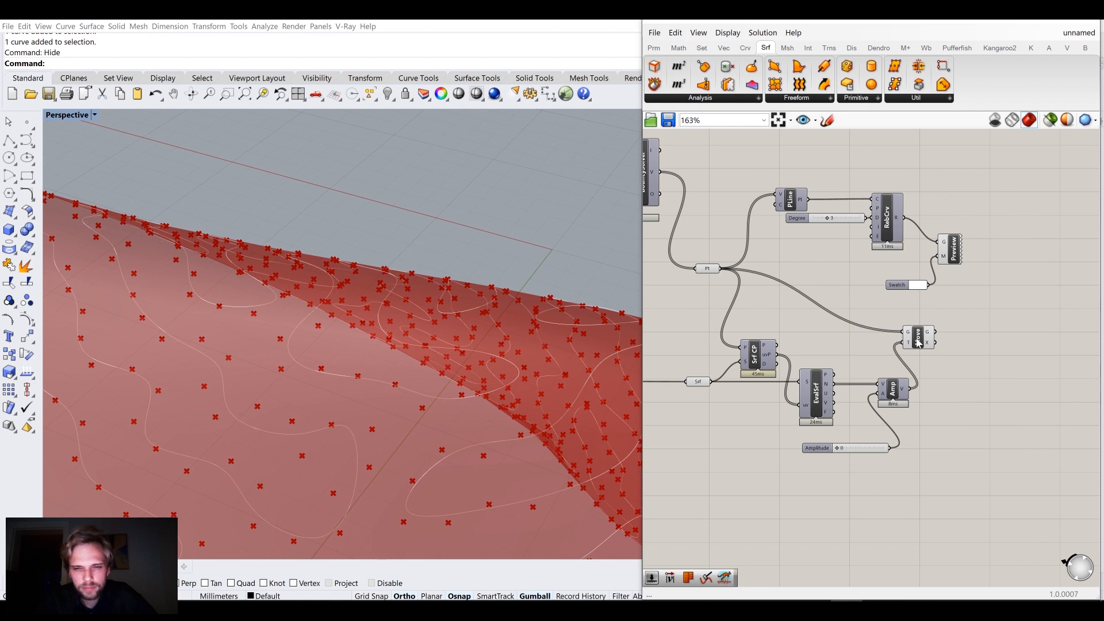
Test the Amplitude slider at 2 and set it to 1
scroll(835, 447, up, 6)
drag(751, 409, 769, 417)
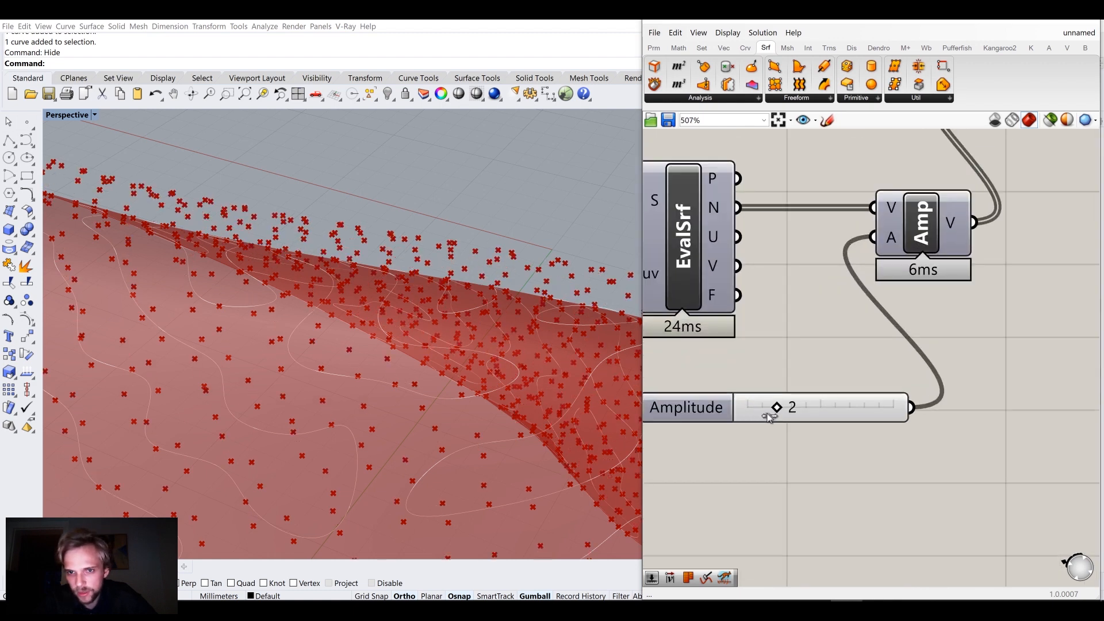
scroll(768, 416, down, 4)
scroll(799, 394, up, 4)
right_click(820, 390)
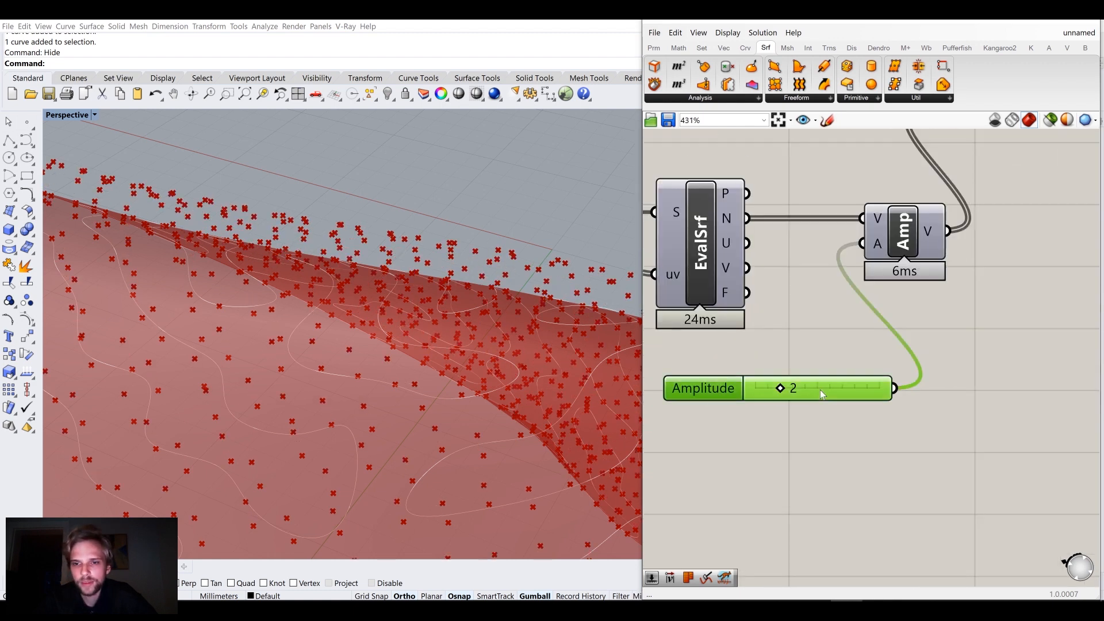
click(755, 445)
drag(780, 390, 769, 390)
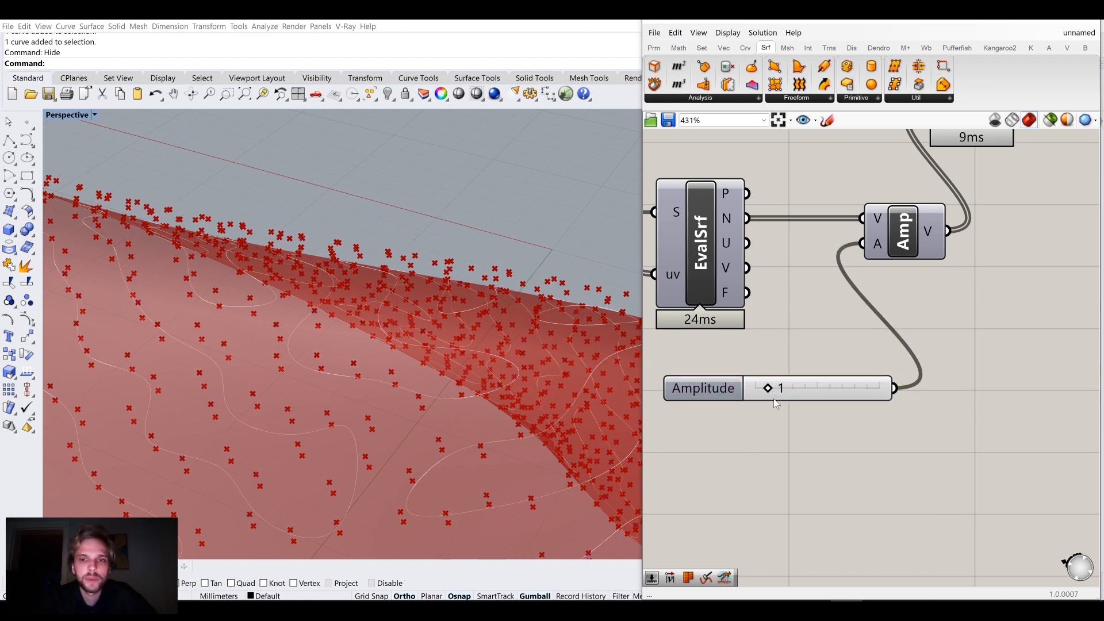
click(773, 397)
Relocate the polyline, rebuild curve and preview components farther along the canvas to free space after the Move component
scroll(812, 331, down, 5)
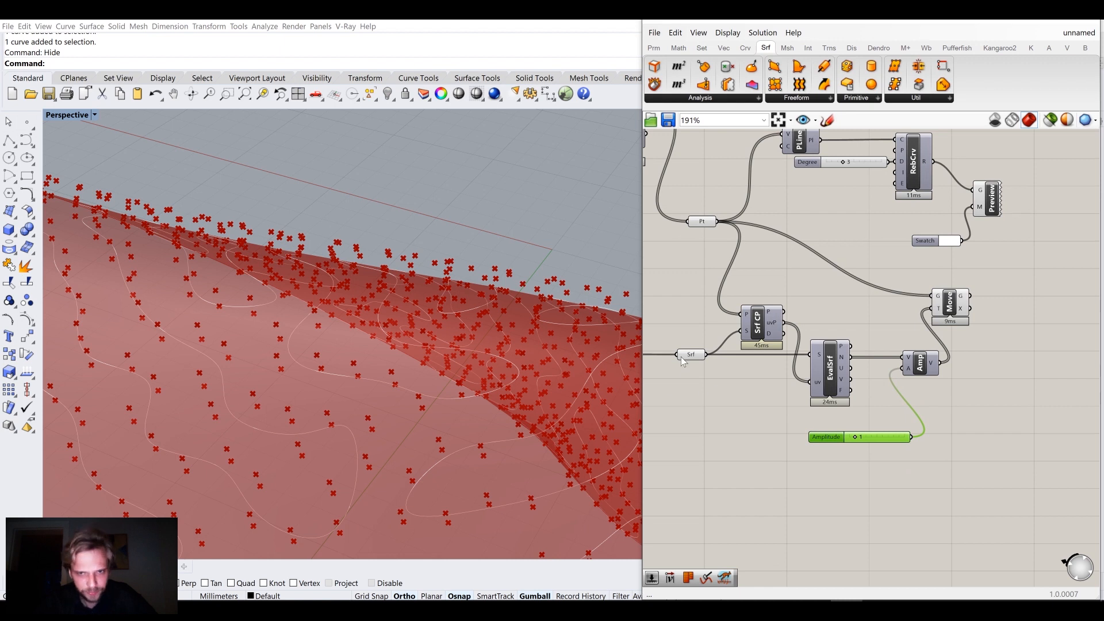
right_drag(296, 343, 342, 324)
right_drag(935, 311, 841, 354)
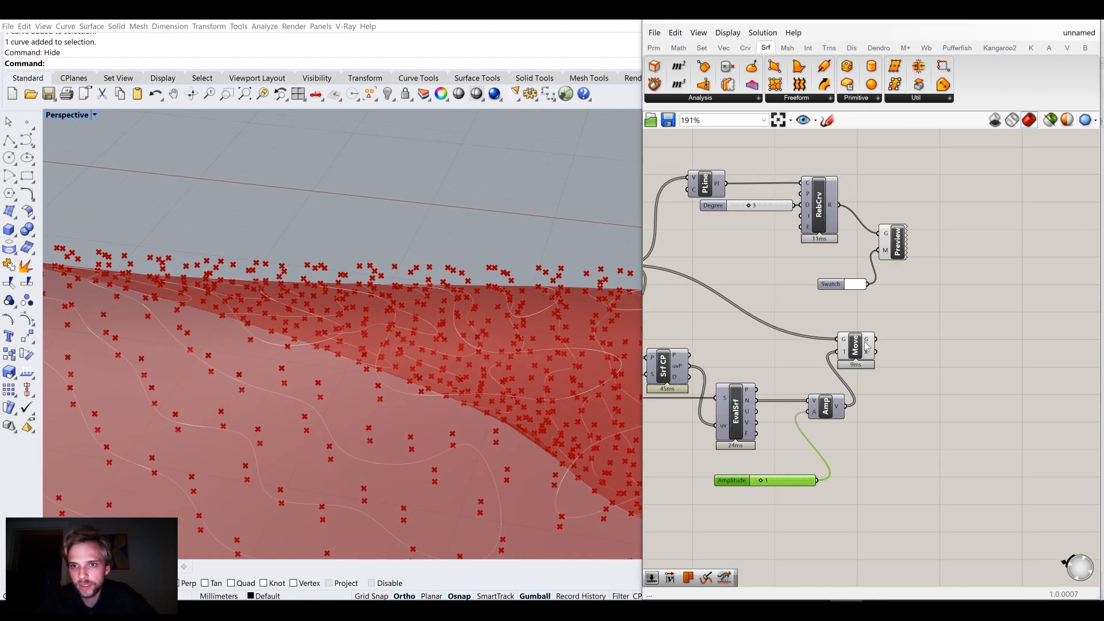
drag(862, 352, 871, 354)
drag(993, 315, 798, 186)
shift+drag(810, 255, 986, 185)
click(888, 280)
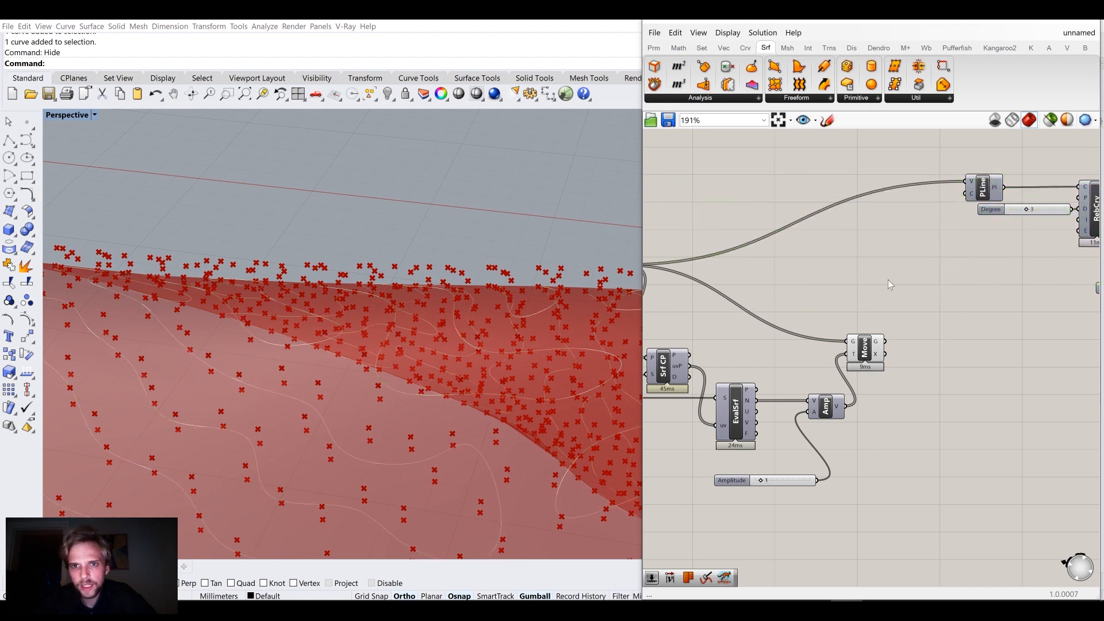
Examine the moved points close up at the surface edge against the original curve points
scroll(397, 276, down, 5)
shift+right_drag(397, 276, 413, 212)
right_drag(172, 284, 206, 344)
scroll(176, 278, up, 12)
scroll(305, 288, up, 6)
shift+right_drag(306, 288, 386, 290)
scroll(340, 256, up, 5)
scroll(370, 293, down, 3)
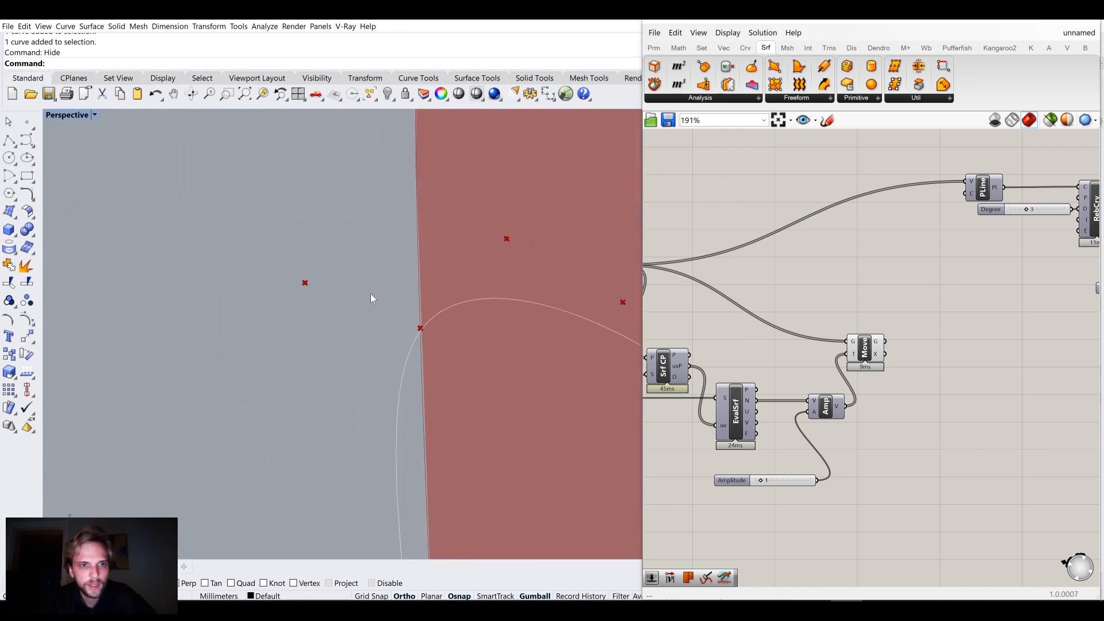
scroll(413, 322, up, 3)
scroll(430, 339, down, 2)
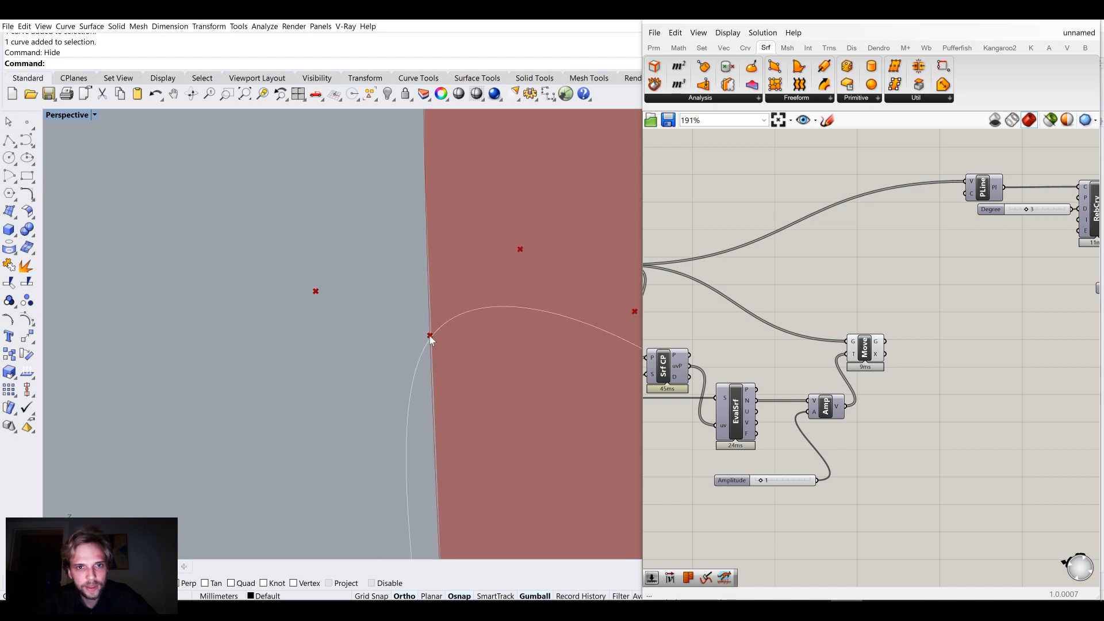
Highlight the original Pt points and the Move component's points in turn to compare their positions
right_drag(912, 278, 977, 327)
click(676, 314)
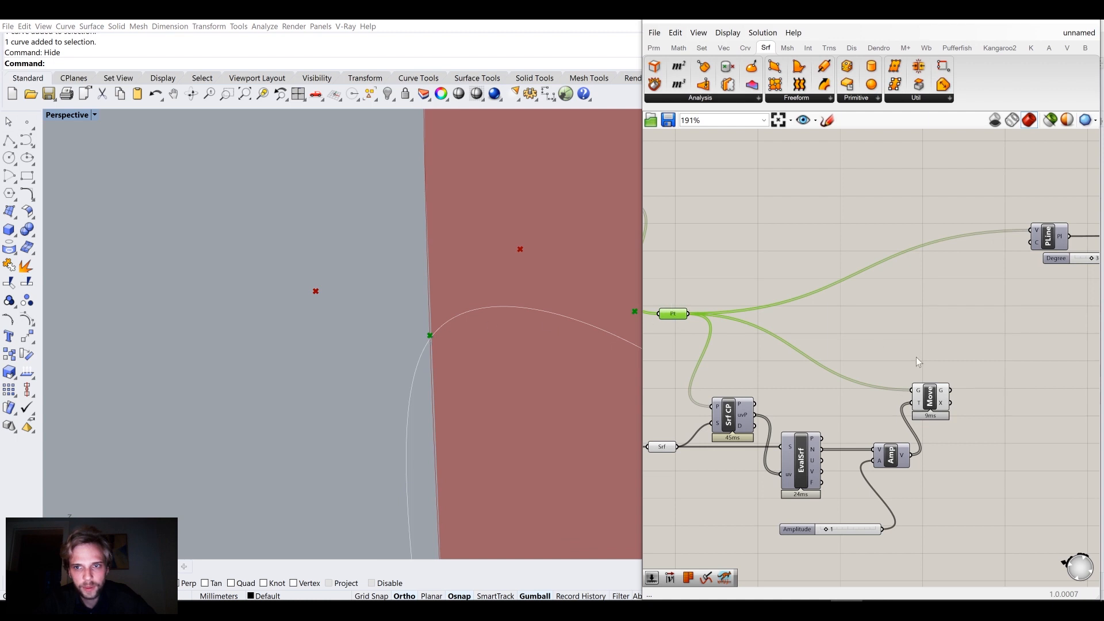
click(933, 402)
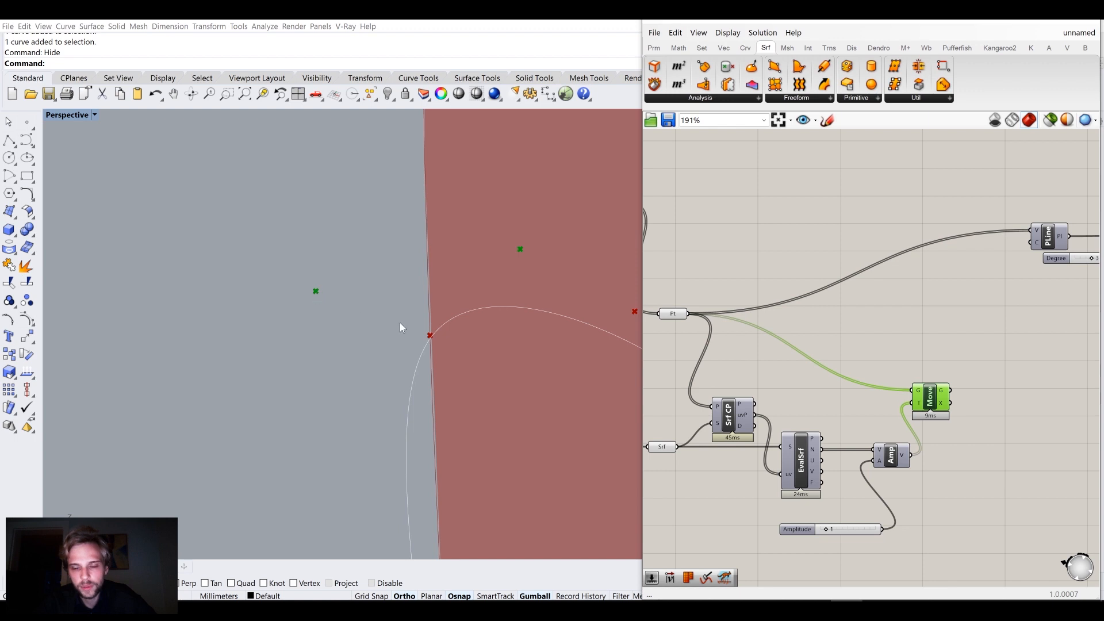
Add an Entwine component above the Move component and reduce it to two inputs, {0;0} and {0;1}
double_click(999, 321)
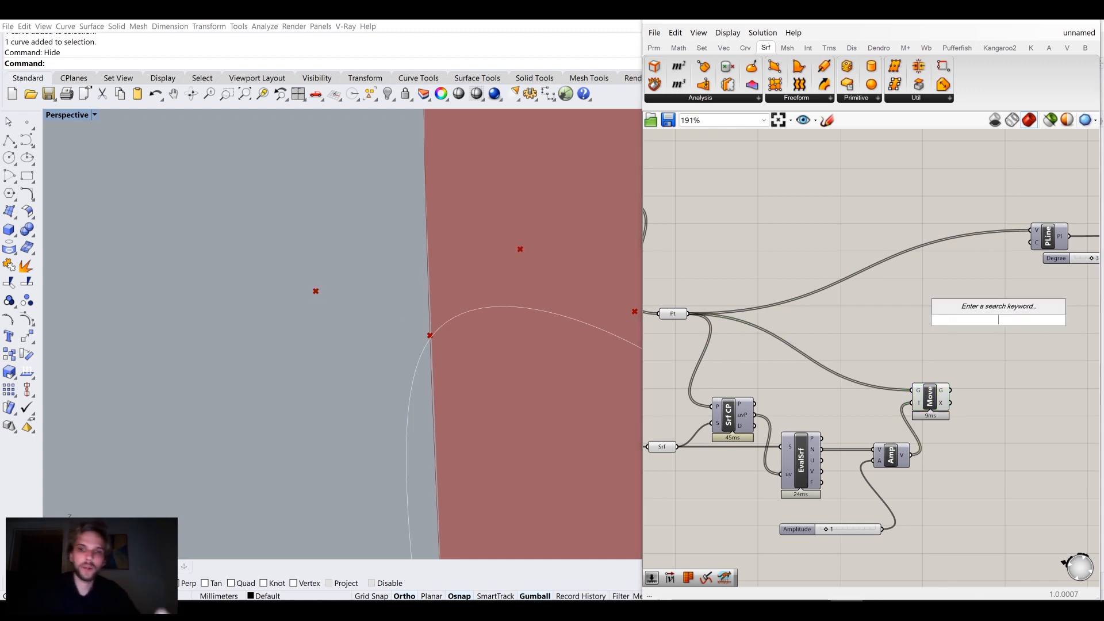
text(entwine)
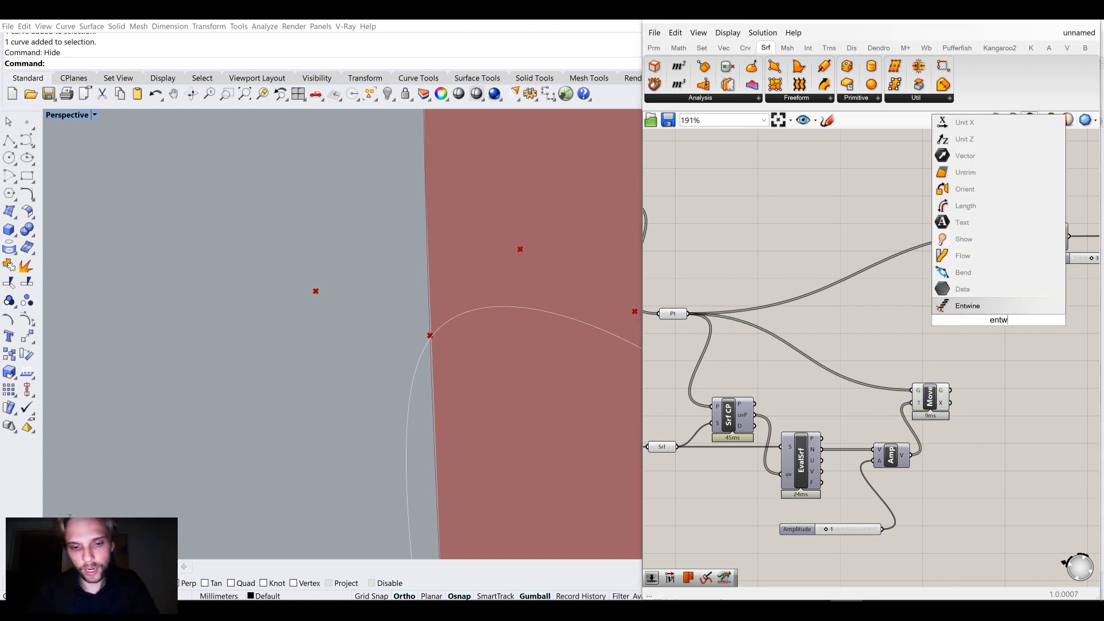
key(Return)
click(980, 326)
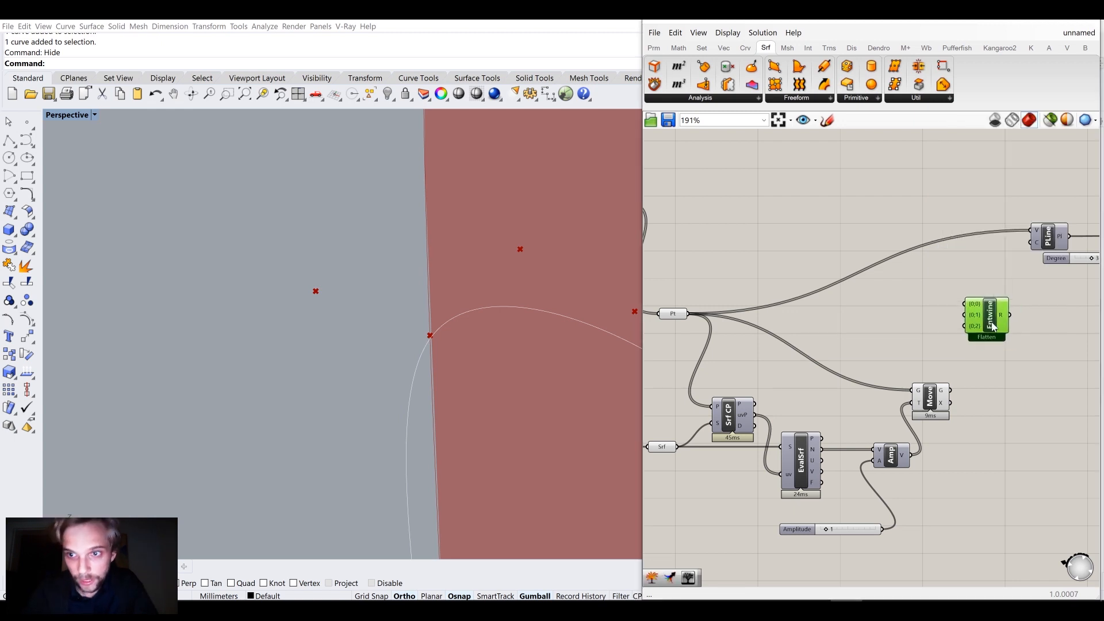
scroll(979, 330, up, 5)
click(974, 318)
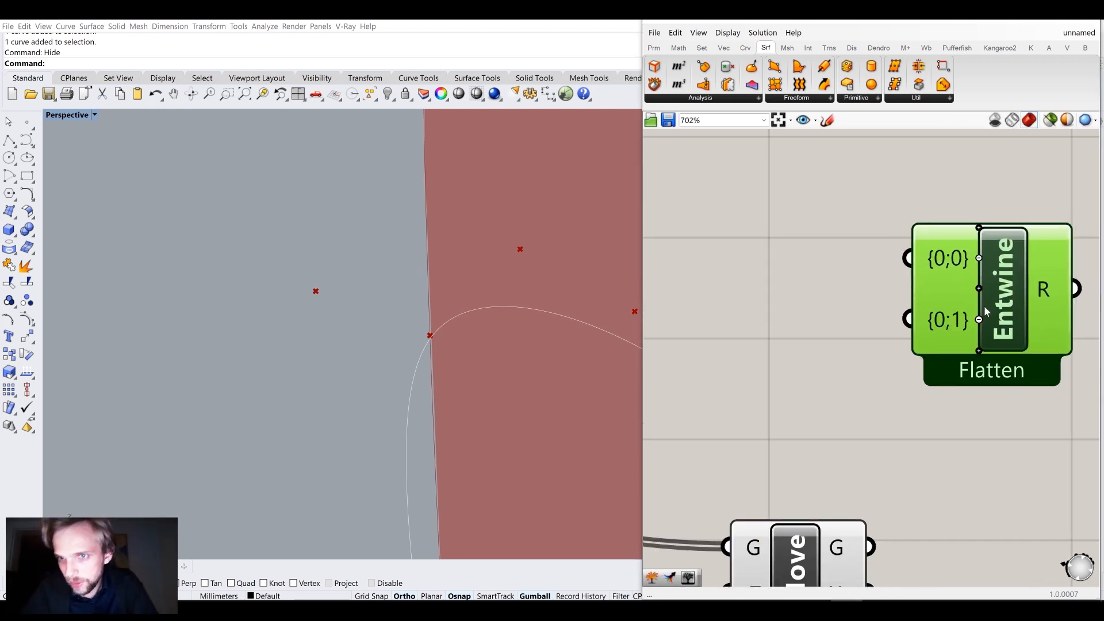
scroll(981, 322, down, 2)
scroll(977, 305, up, 4)
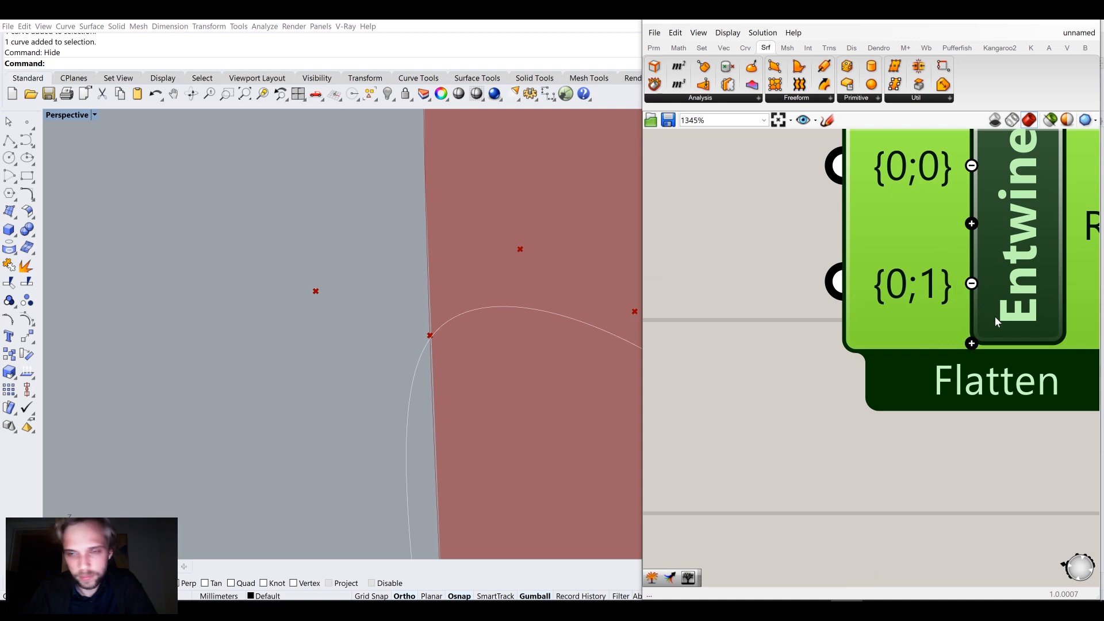
scroll(966, 334, down, 5)
scroll(944, 302, down, 2)
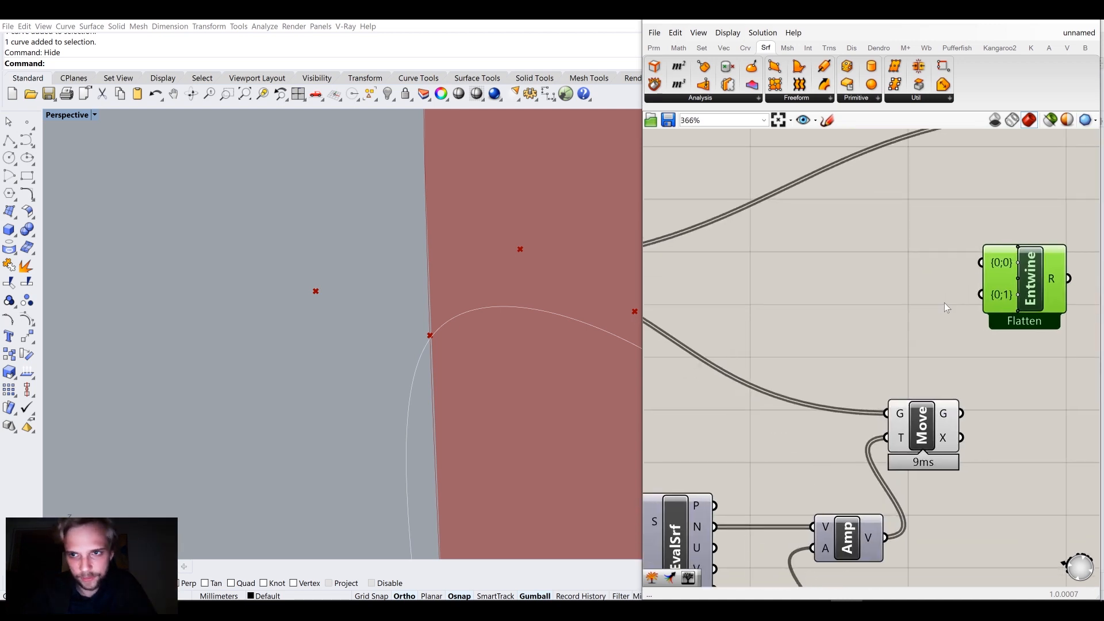
Wire the Pt points into Entwine's {0;0} input and the Move component's geometry output into its {0;1} input
drag(673, 275, 1008, 265)
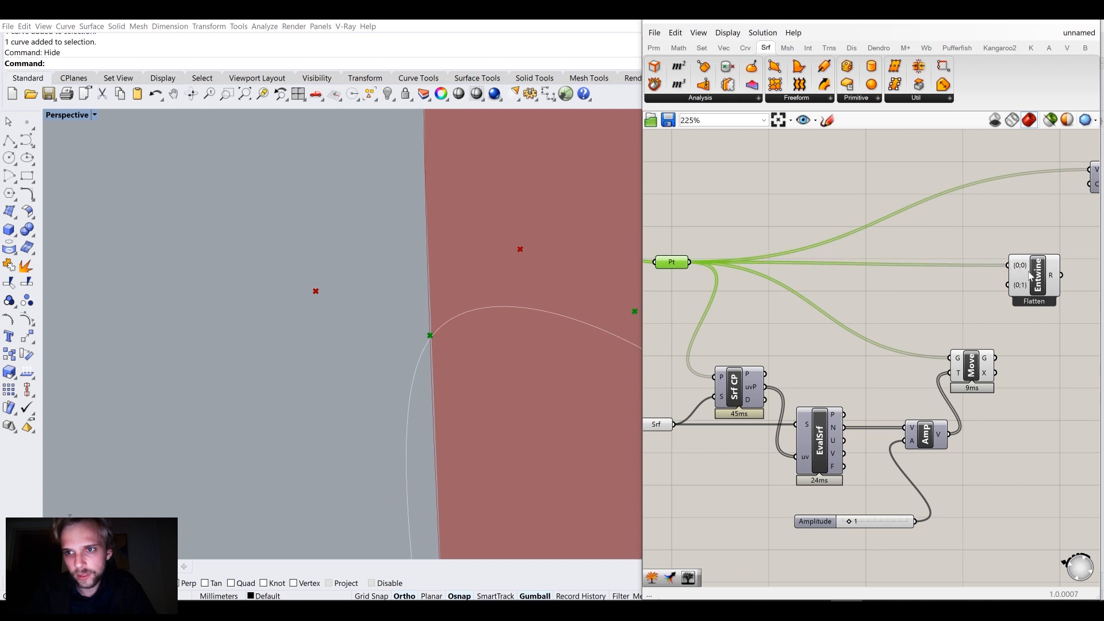
drag(995, 358, 1007, 285)
click(1039, 379)
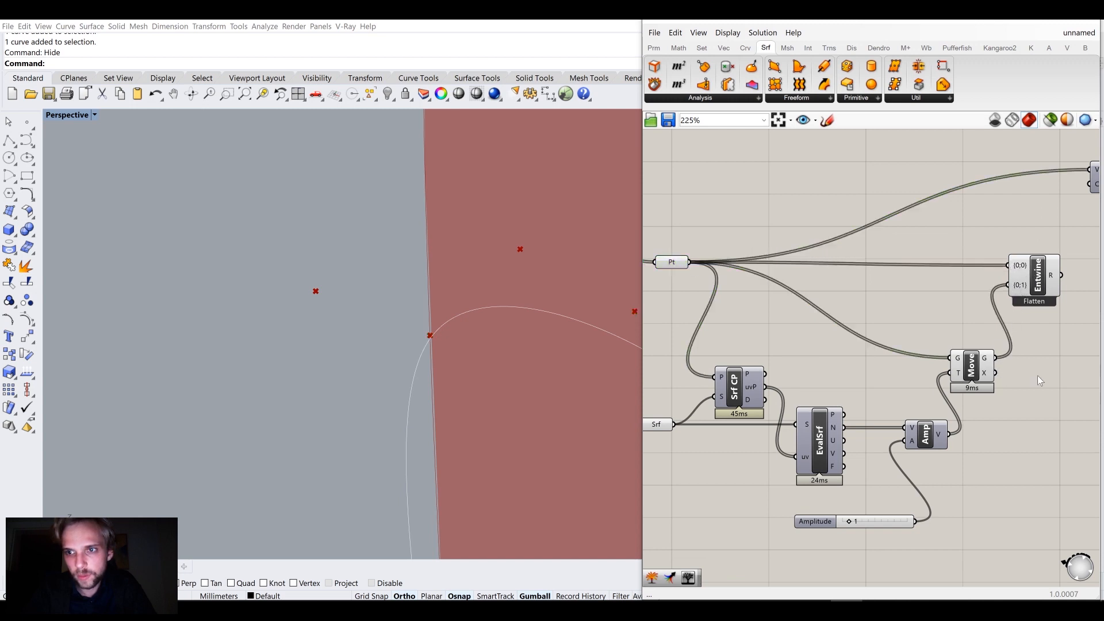
Disable the previews of the Pt, Srf CP, EvalSrf, Amp and Move components, keeping the Srf parameter's preview enabled
scroll(985, 425, down, 2)
drag(985, 453, 750, 290)
middle_click(750, 291)
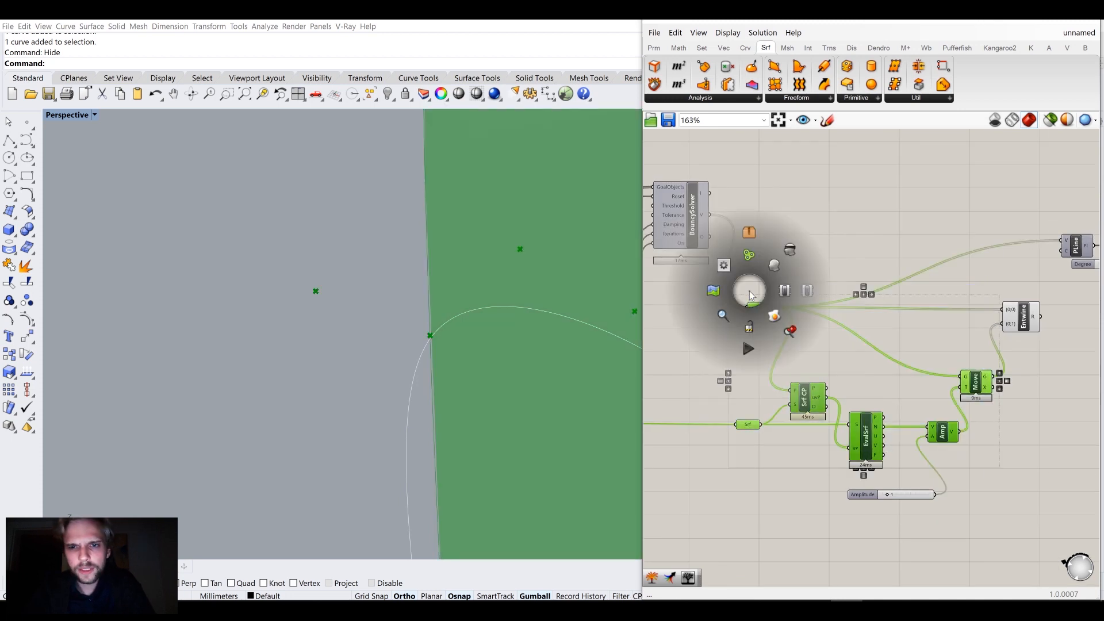
click(788, 249)
click(822, 311)
click(753, 425)
middle_click(752, 424)
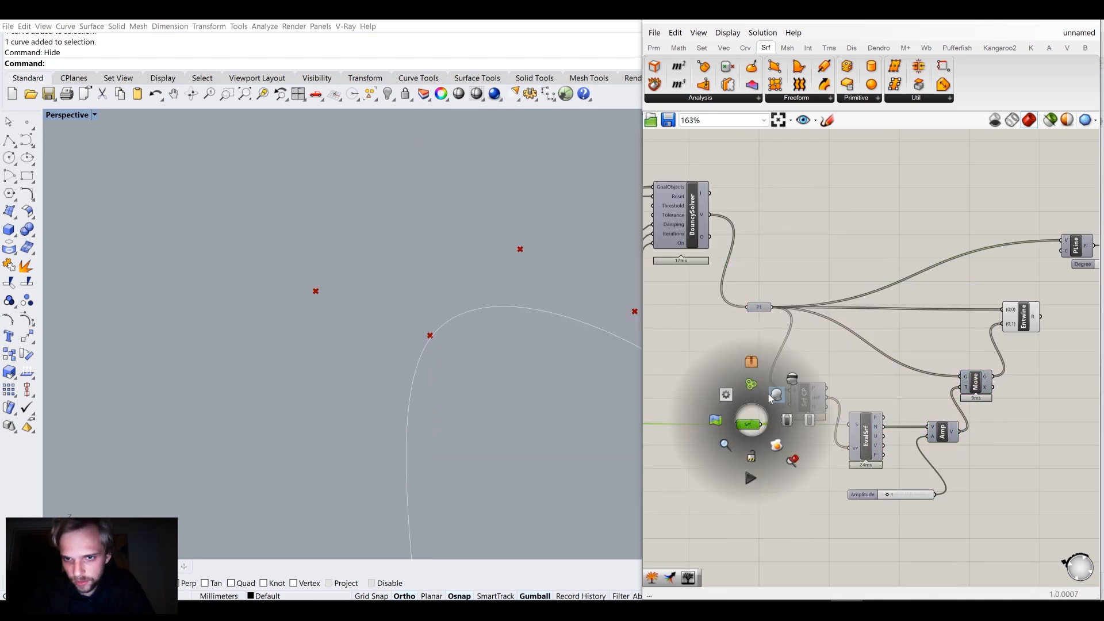
click(776, 396)
Feed the Entwine result into the PLine component's vertices input in place of the Pt points
right_drag(965, 377, 884, 326)
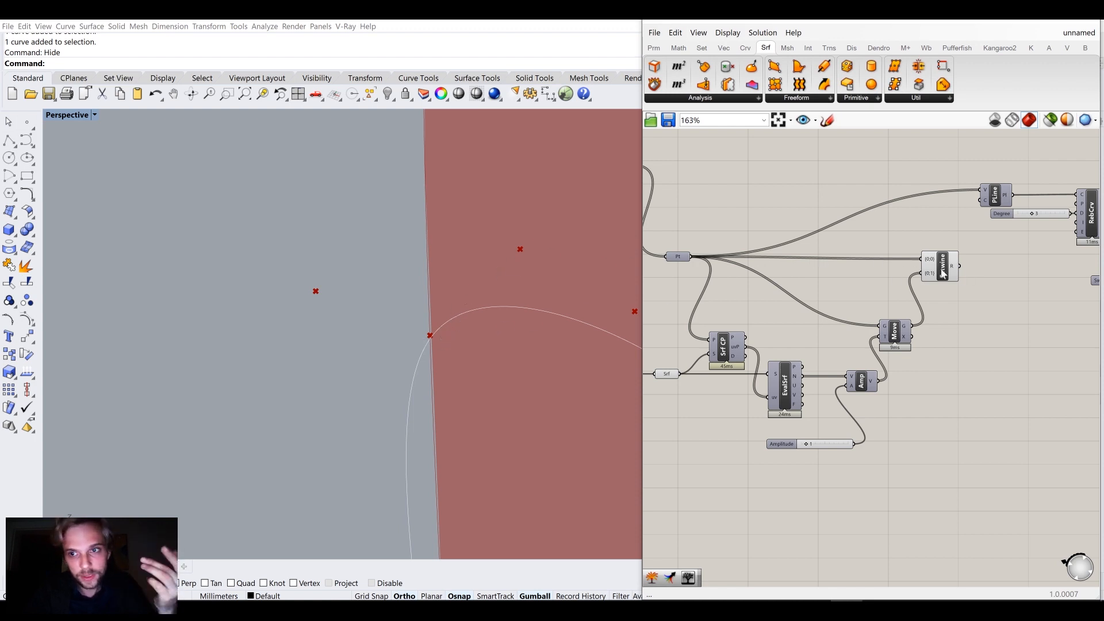
scroll(941, 264, up, 3)
scroll(311, 305, down, 3)
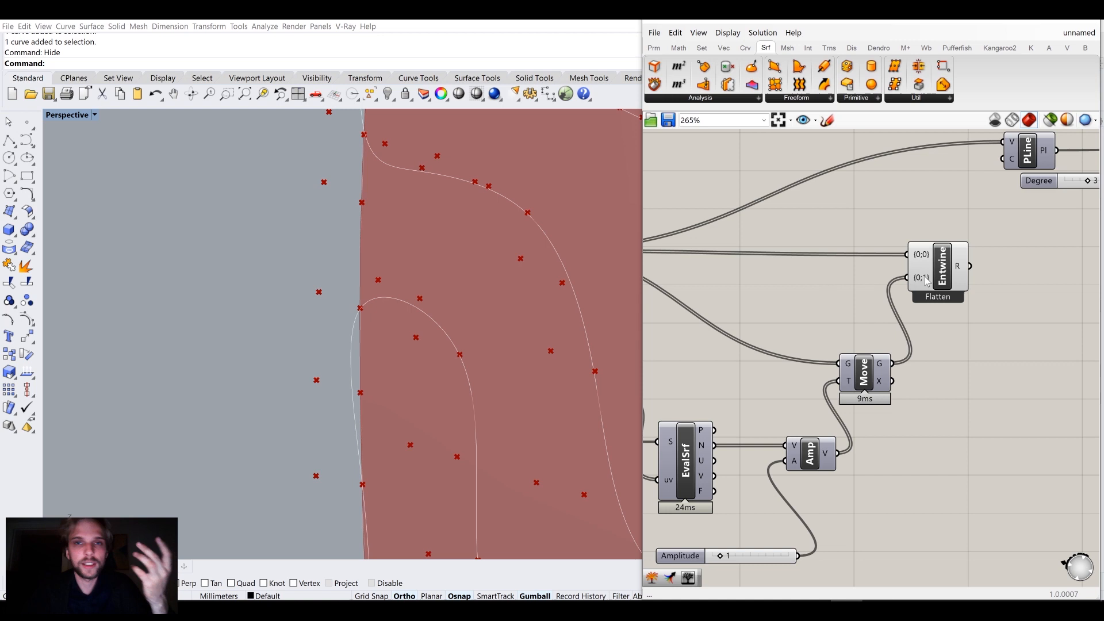
scroll(946, 268, down, 3)
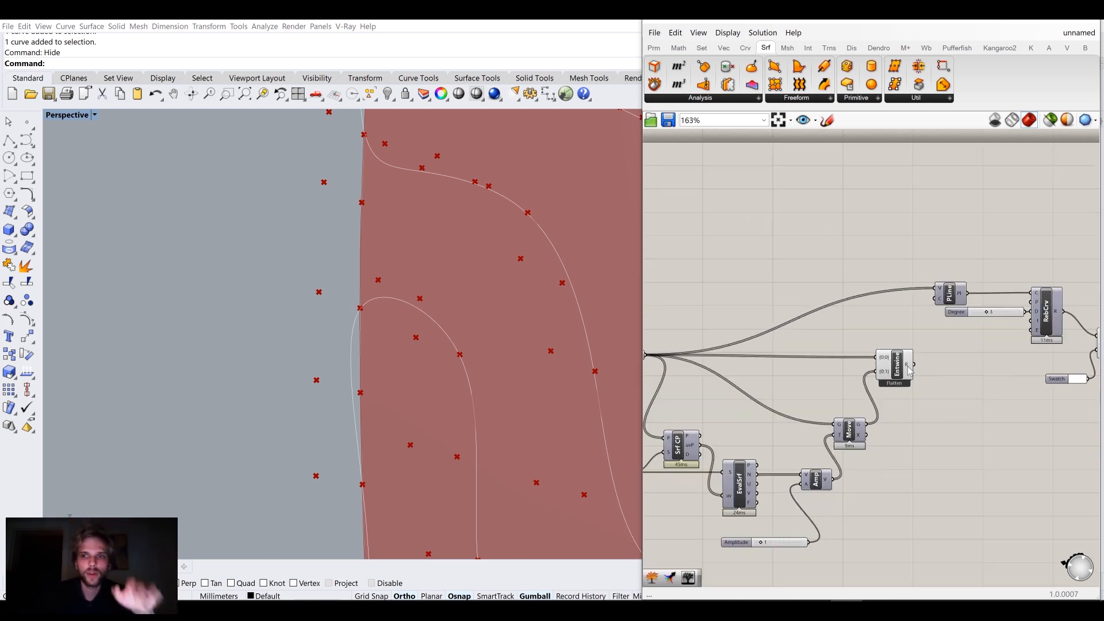
drag(780, 368, 801, 294)
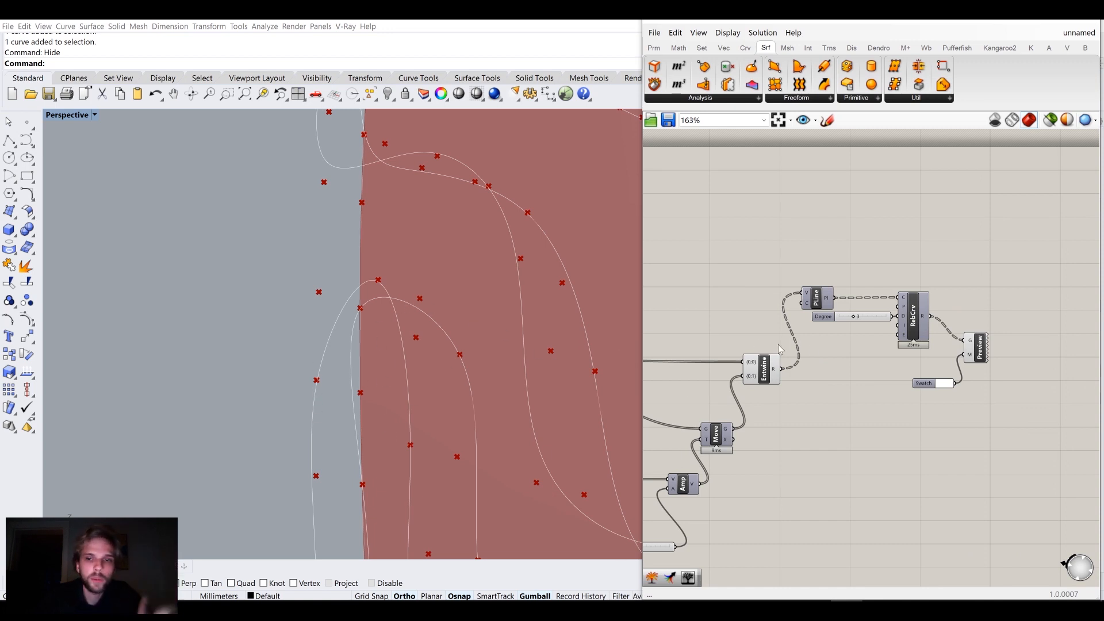
Move the PLine, Degree slider, RebCrv, Swatch and Preview components down in line with Entwine
drag(1017, 405, 797, 267)
drag(816, 304, 834, 381)
click(933, 408)
Disable the preview of the Entwine component's points
click(758, 370)
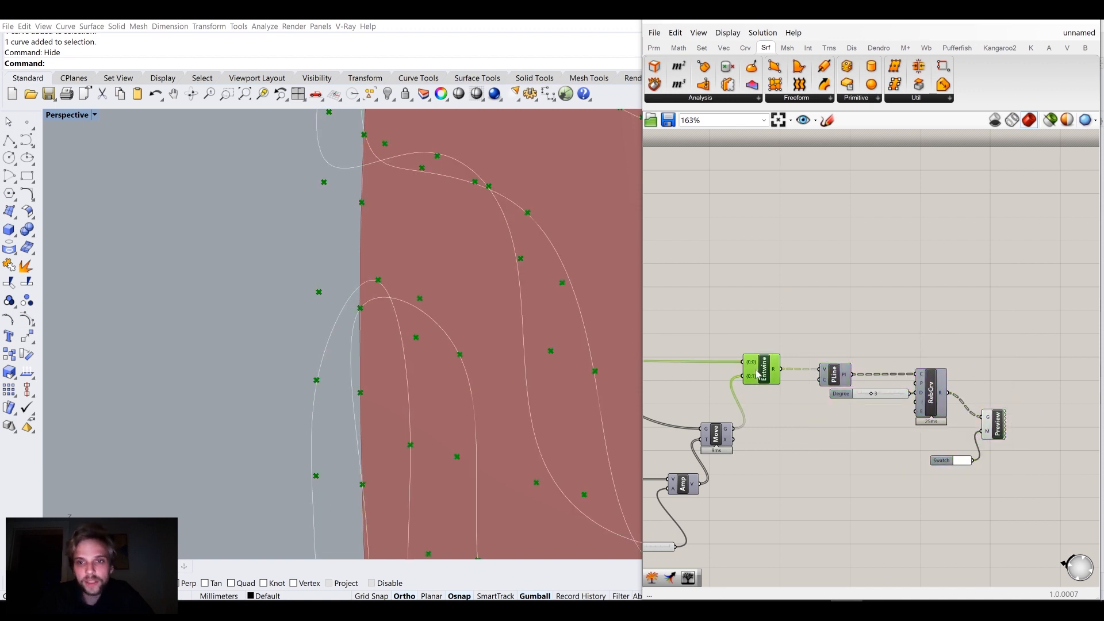
middle_click(755, 369)
click(783, 328)
click(833, 313)
Examine the original and offset rebuilt curves up close along the edge of the surface
right_drag(899, 349, 826, 282)
scroll(460, 268, down, 10)
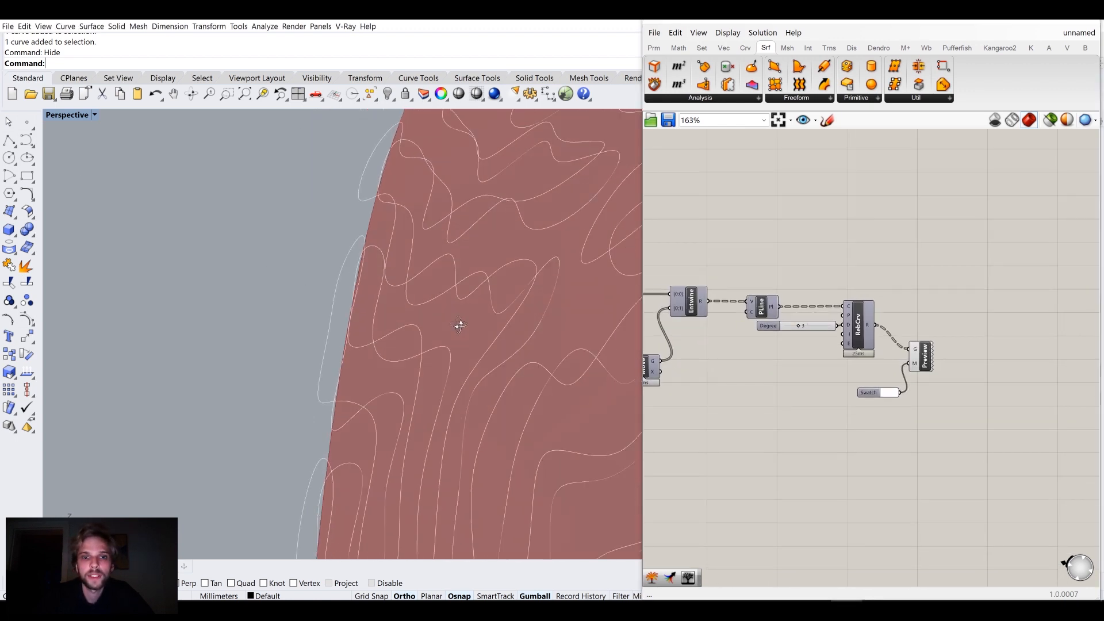
right_drag(395, 282, 484, 358)
scroll(530, 338, up, 7)
scroll(528, 338, down, 5)
scroll(224, 232, up, 4)
scroll(224, 233, up, 7)
shift+right_drag(224, 232, 311, 362)
scroll(401, 297, up, 4)
right_drag(401, 298, 387, 243)
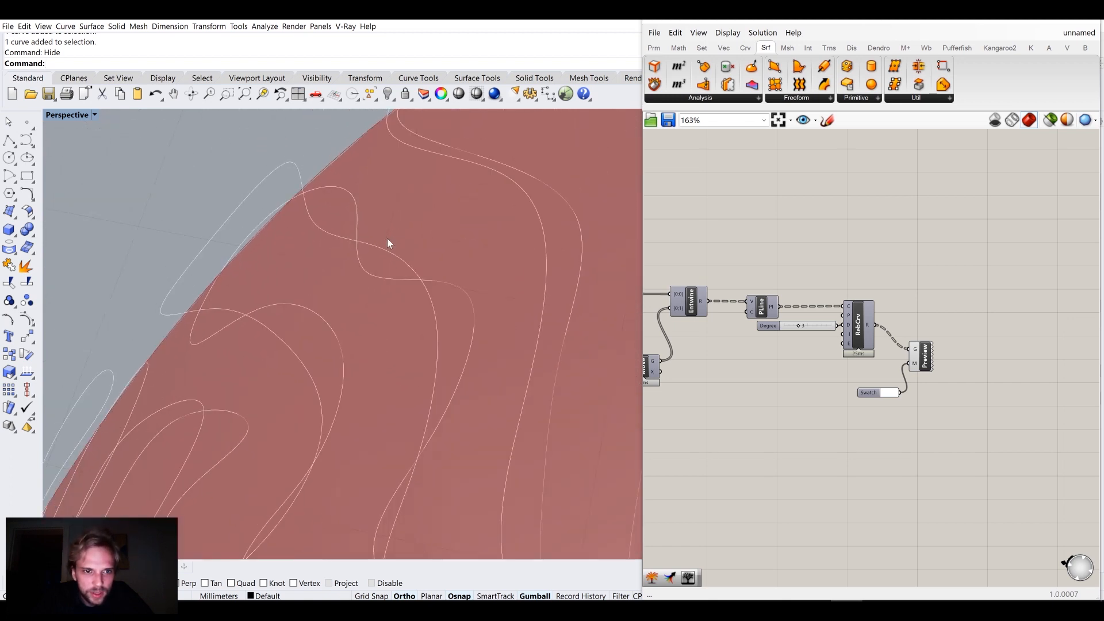
shift+right_drag(339, 292, 369, 274)
scroll(369, 274, up, 4)
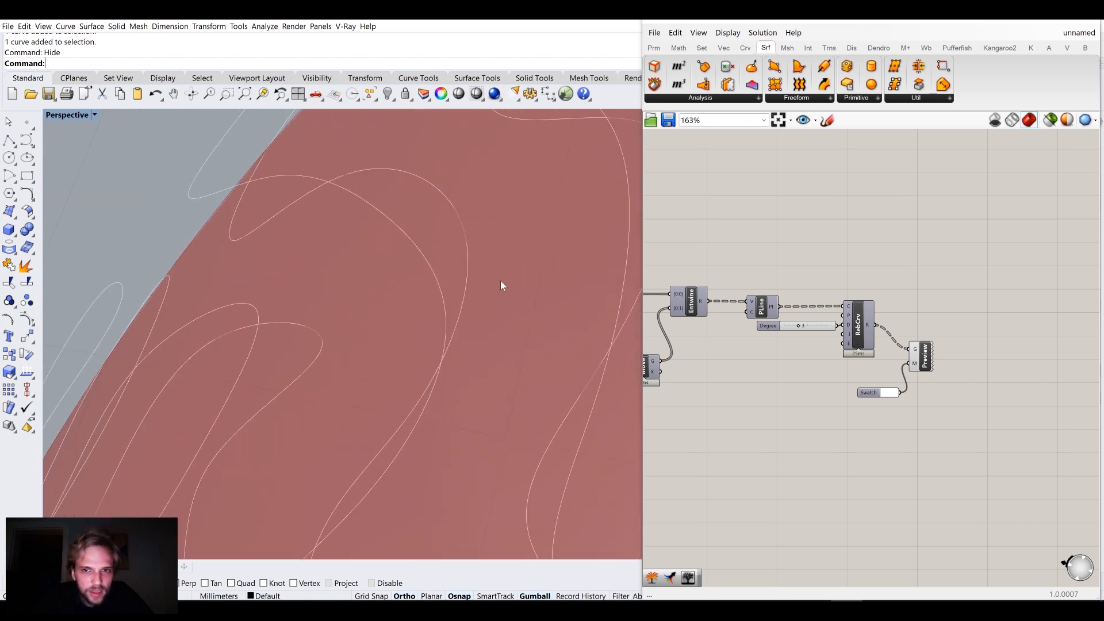
Enable the PLine preview and compare the polylines with the rebuilt curves around the surface edge
click(764, 307)
middle_click(765, 306)
click(791, 283)
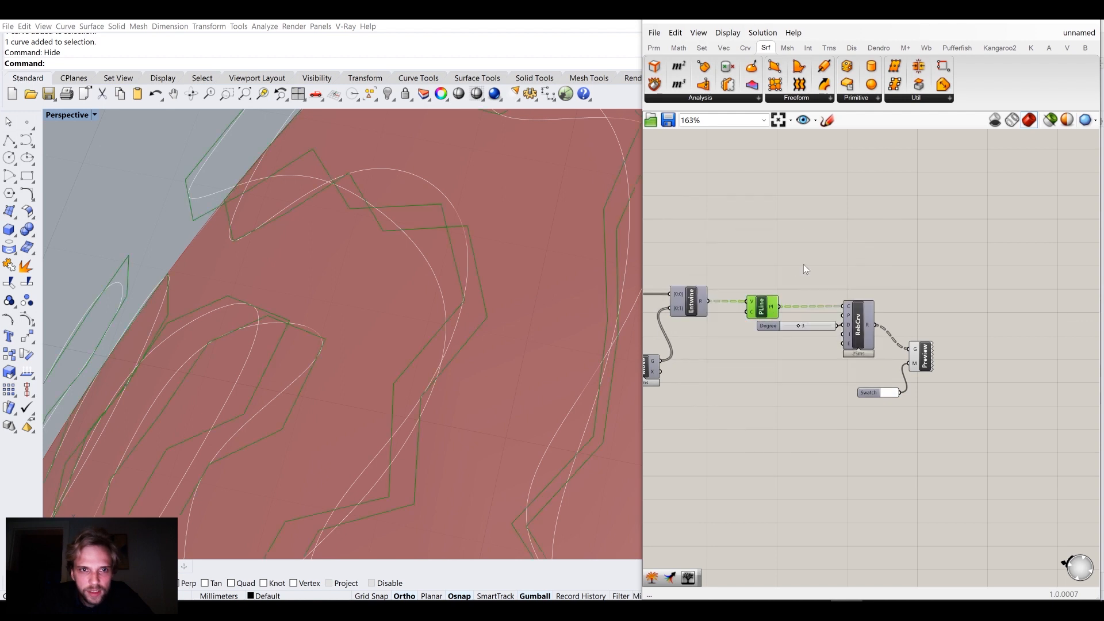
right_drag(417, 269, 498, 345)
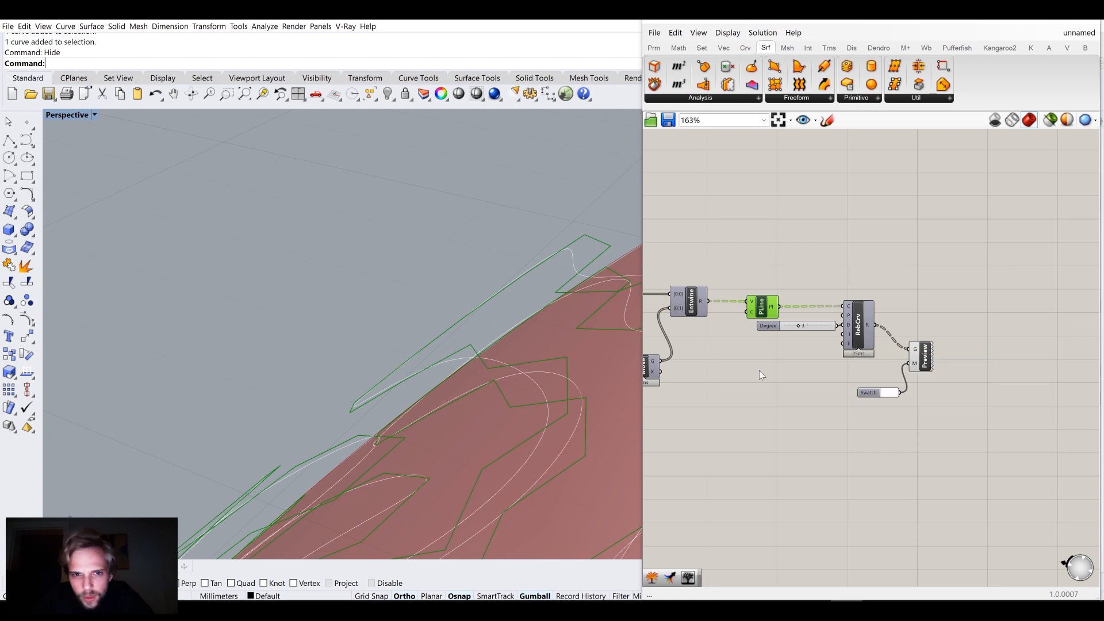
right_drag(447, 360, 446, 326)
scroll(514, 370, up, 3)
shift+right_drag(514, 370, 397, 293)
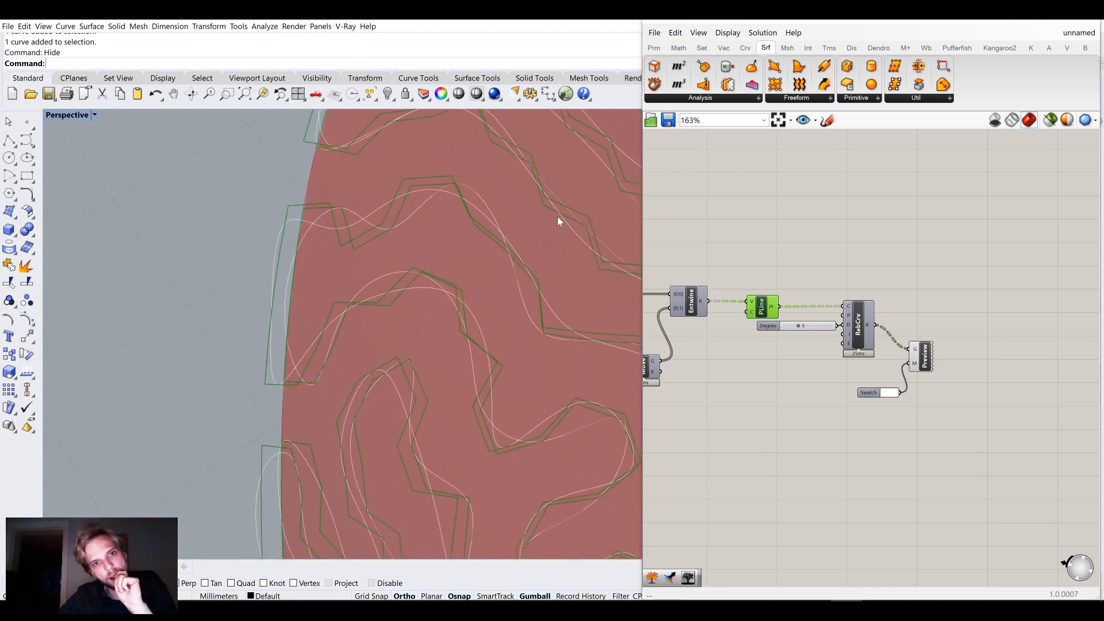
Try an Interpolate curve component fed with the Entwine result as an alternative to the rebuilt polylines
mouse_move(703, 302)
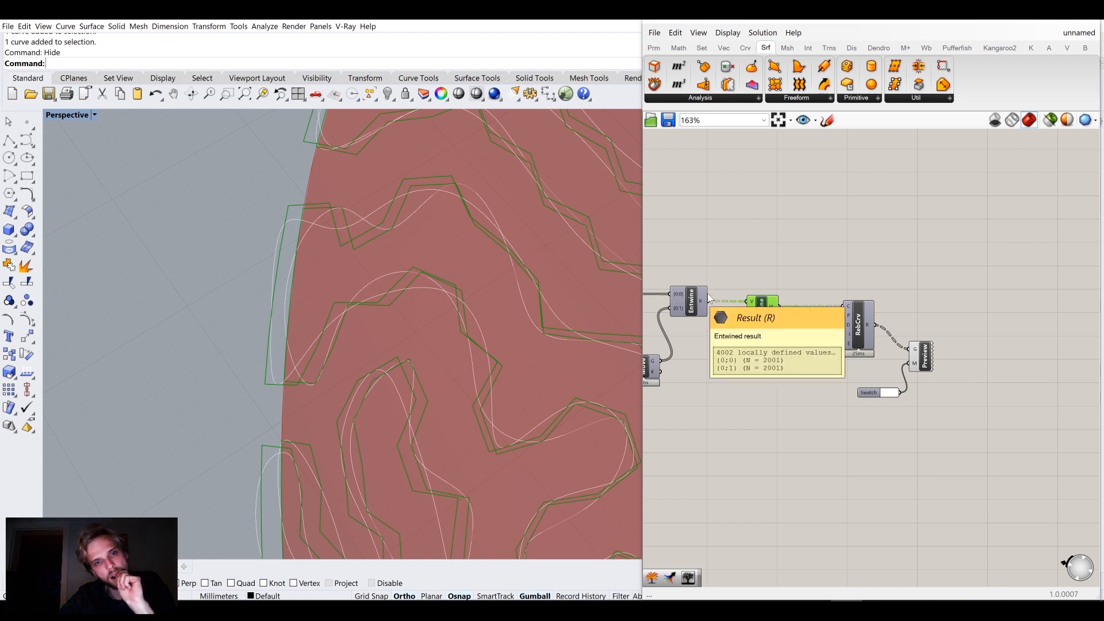
double_click(782, 240)
text(interpo)
click(769, 189)
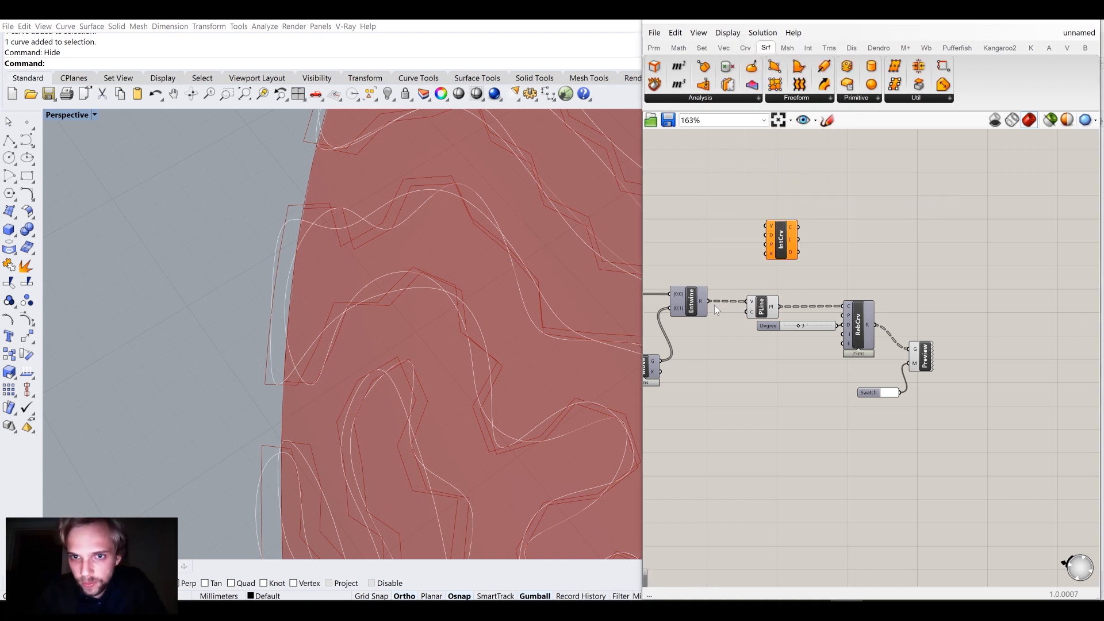
drag(745, 253, 770, 226)
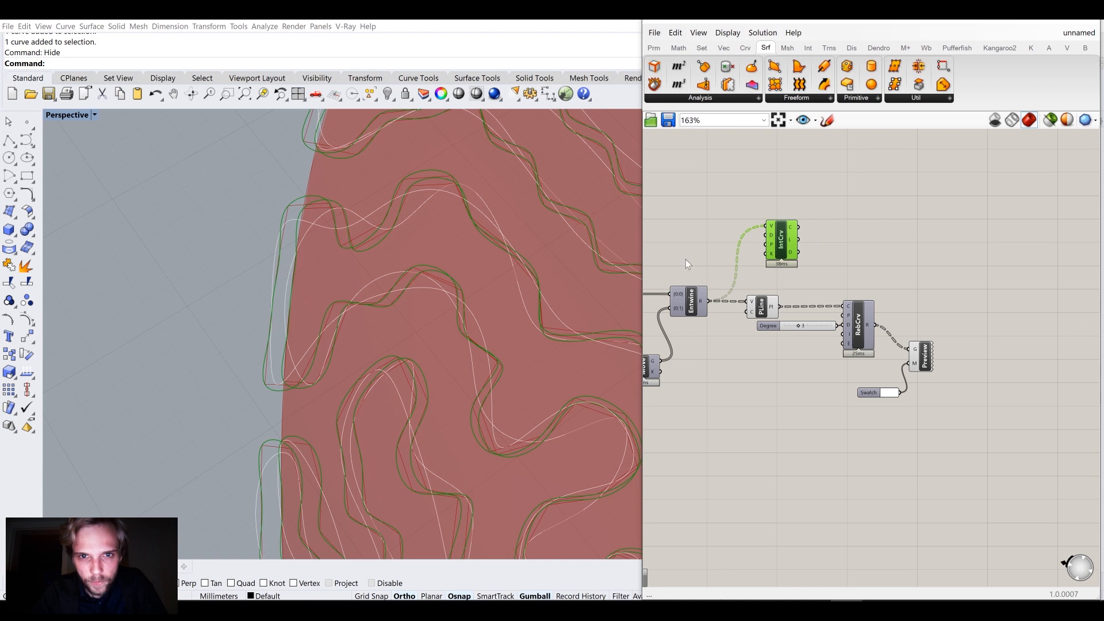
scroll(492, 256, down, 5)
scroll(394, 233, up, 3)
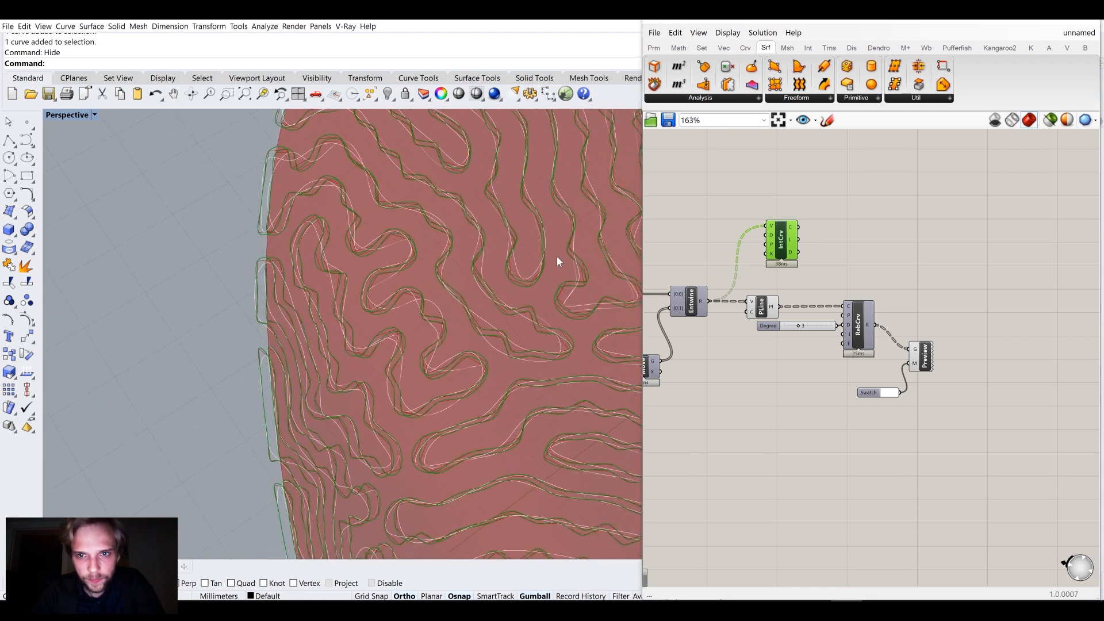
click(817, 337)
click(782, 244)
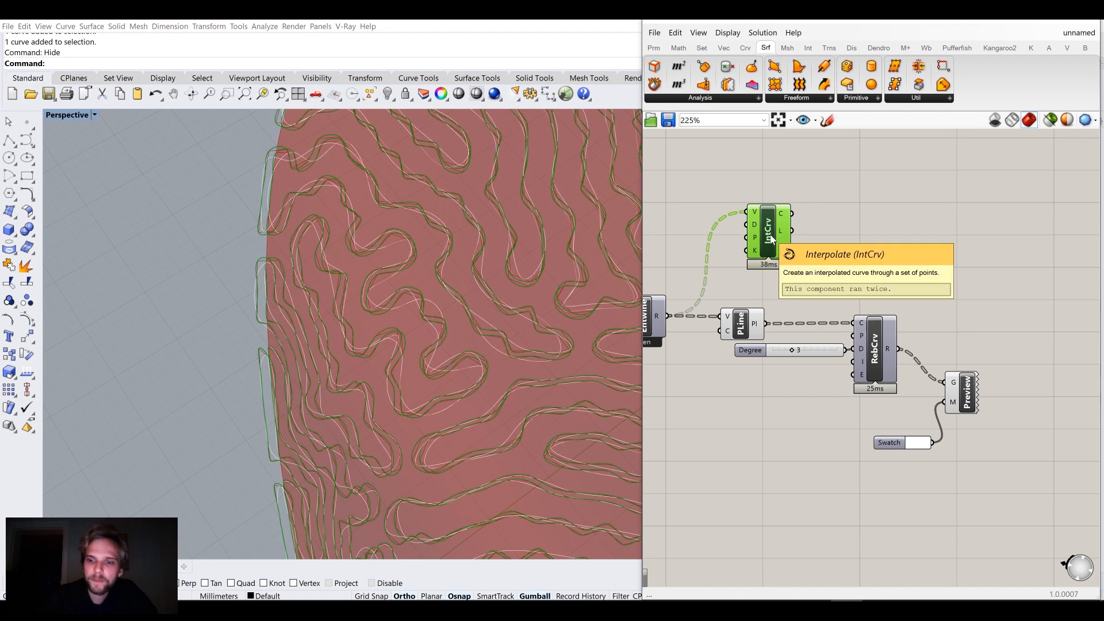
key(Delete)
Delete the PLine, Degree slider and RebCrv components between Entwine and the Preview component
scroll(770, 236, up, 2)
right_drag(746, 326, 960, 300)
scroll(931, 297, down, 3)
right_drag(873, 292, 907, 280)
click(862, 277)
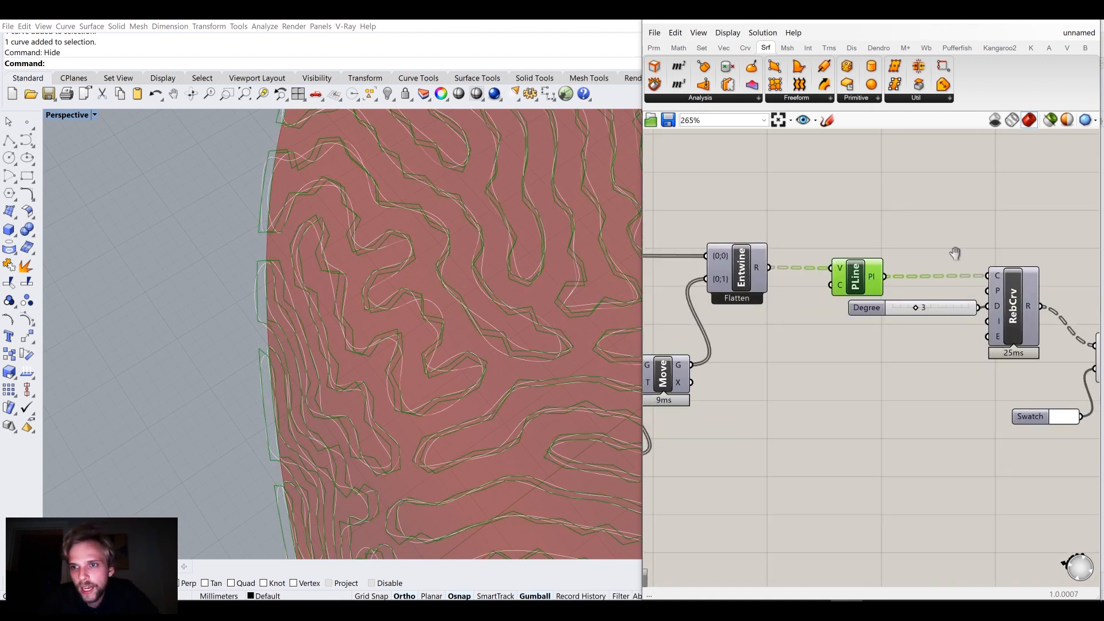
click(1014, 300)
right_drag(1014, 301, 879, 278)
click(818, 285)
click(853, 346)
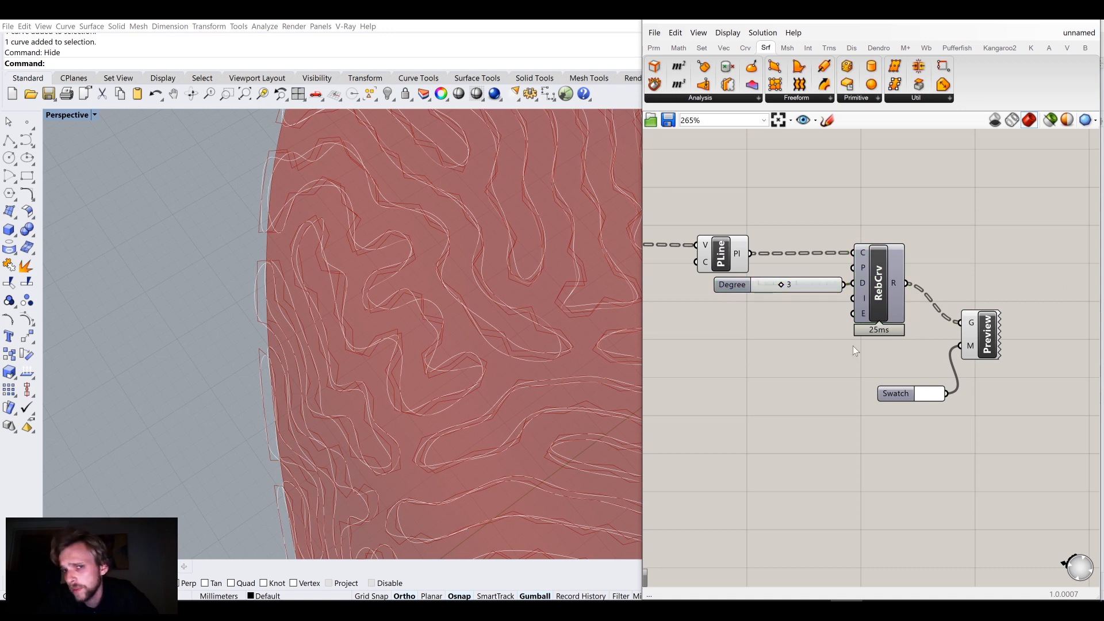
drag(889, 199, 702, 329)
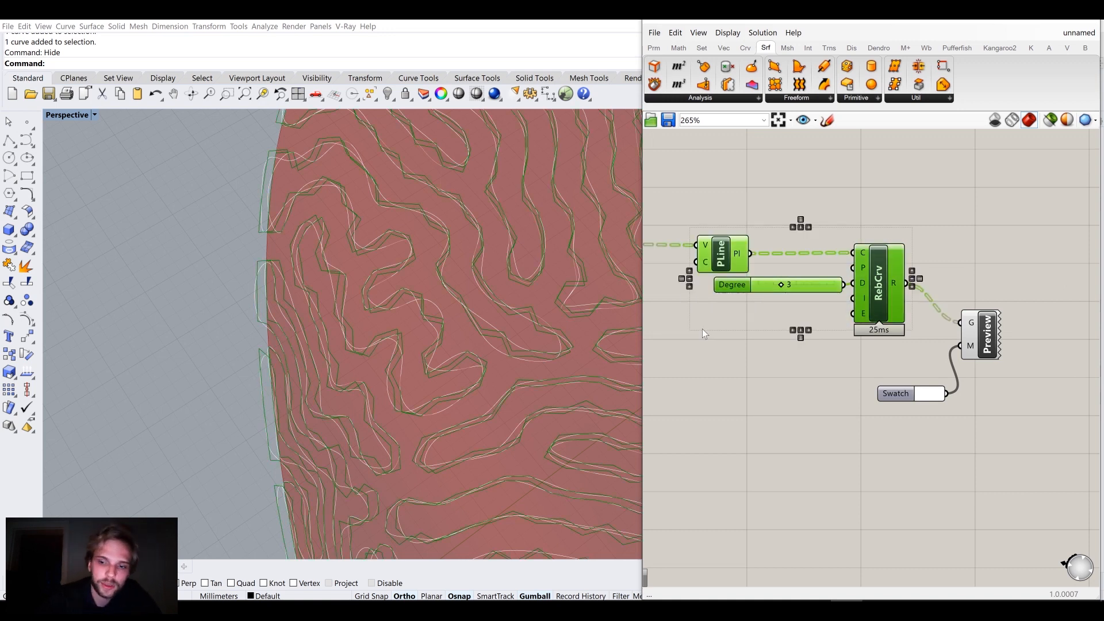
key(Delete)
Enable the preview of the Entwine component's points again
right_drag(702, 329, 821, 393)
click(715, 314)
middle_click(714, 314)
click(750, 290)
click(866, 302)
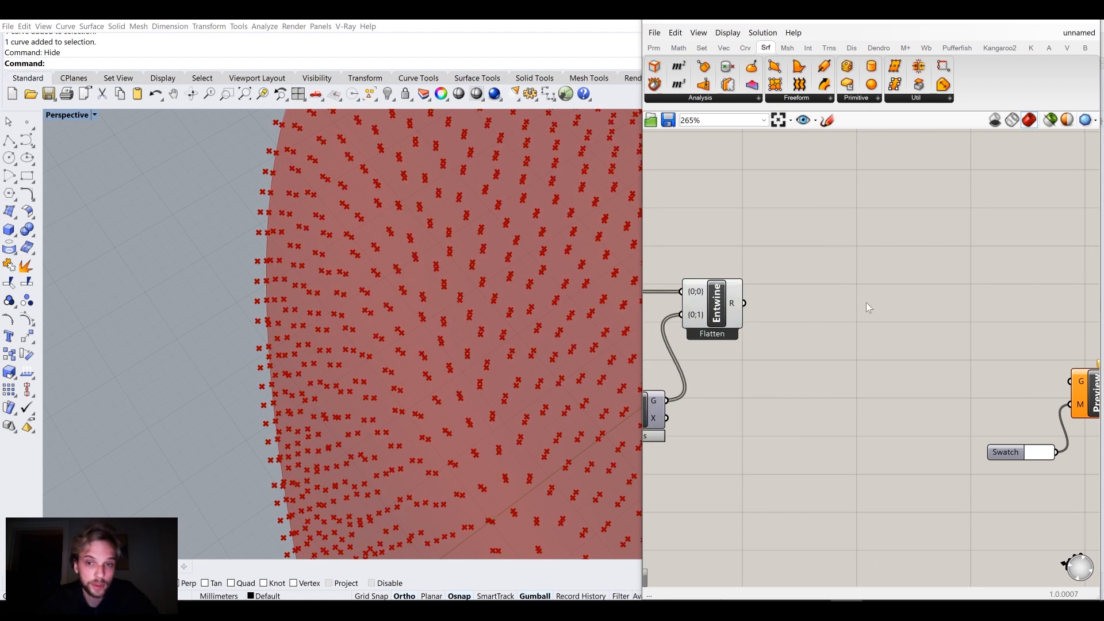
Place an Interpolate curve component after Entwine on the canvas
double_click(866, 302)
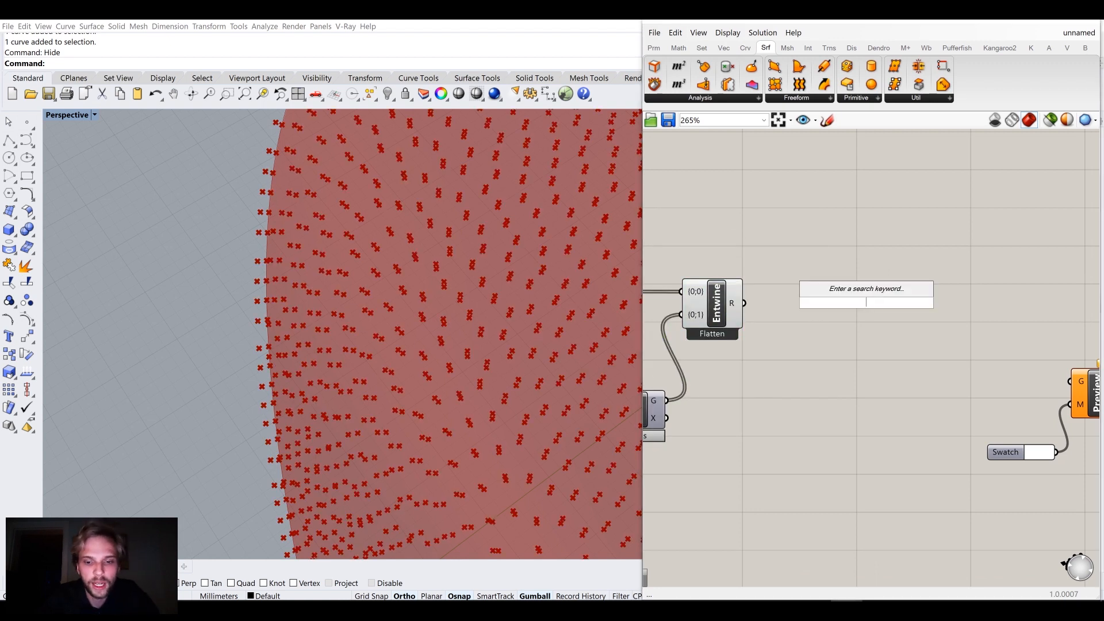
text(interpola)
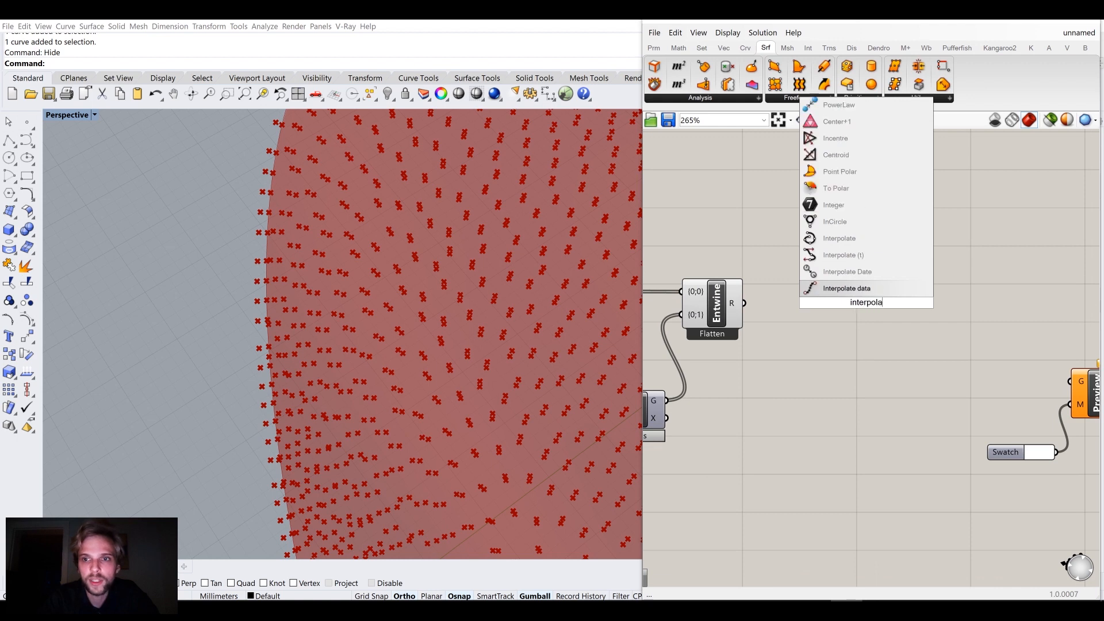
click(868, 242)
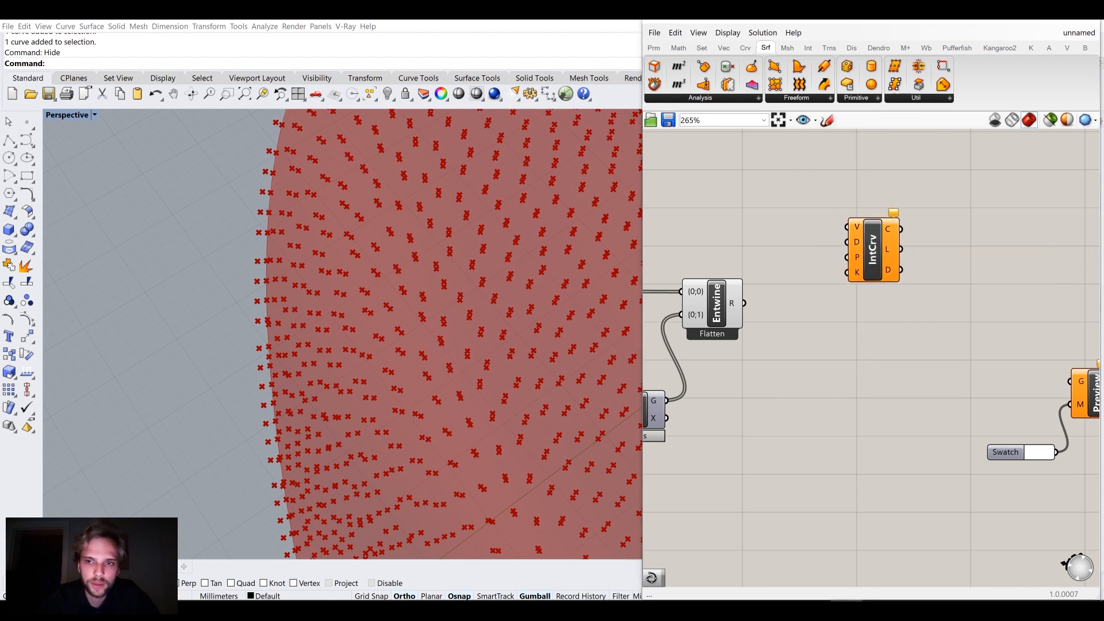
Add a Nurbs Curve component after Entwine and feed the Entwine result into its vertices input
double_click(859, 362)
text(nurbs)
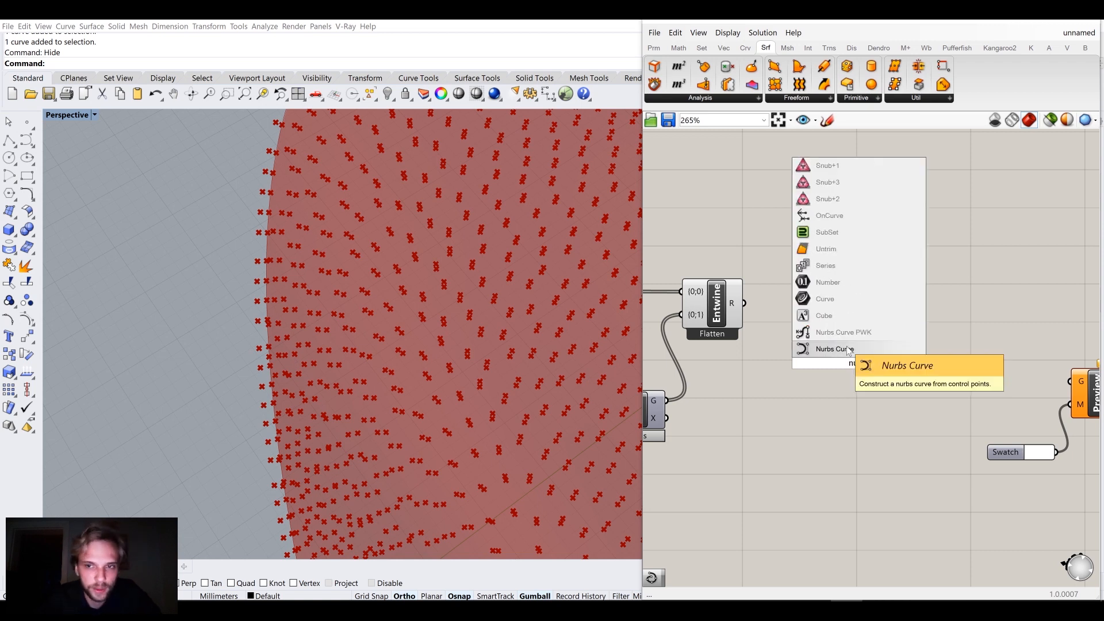
click(850, 349)
drag(867, 368, 880, 345)
click(749, 288)
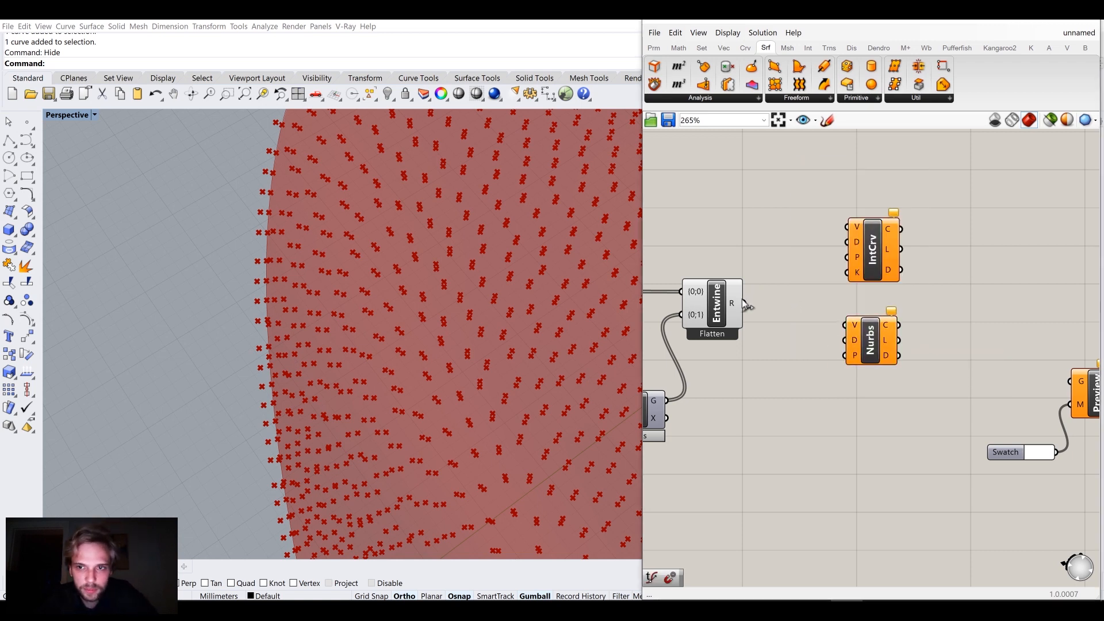
drag(744, 303, 855, 330)
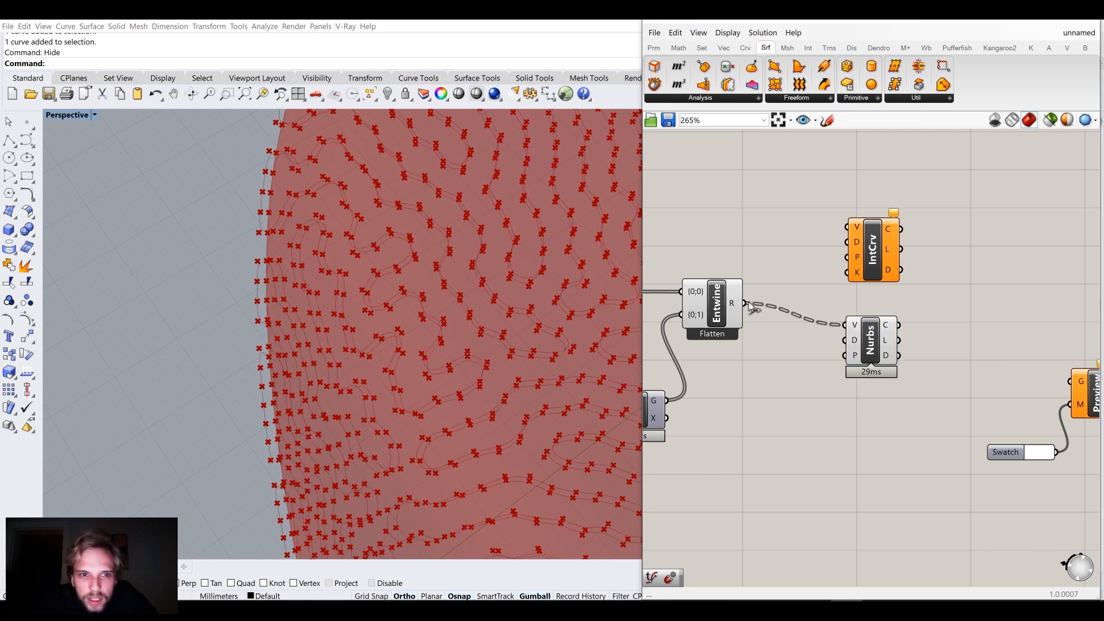
Compare the Interpolate curve by wiring the Entwine result into its vertices input, and delete the Interpolate component
drag(746, 304, 848, 226)
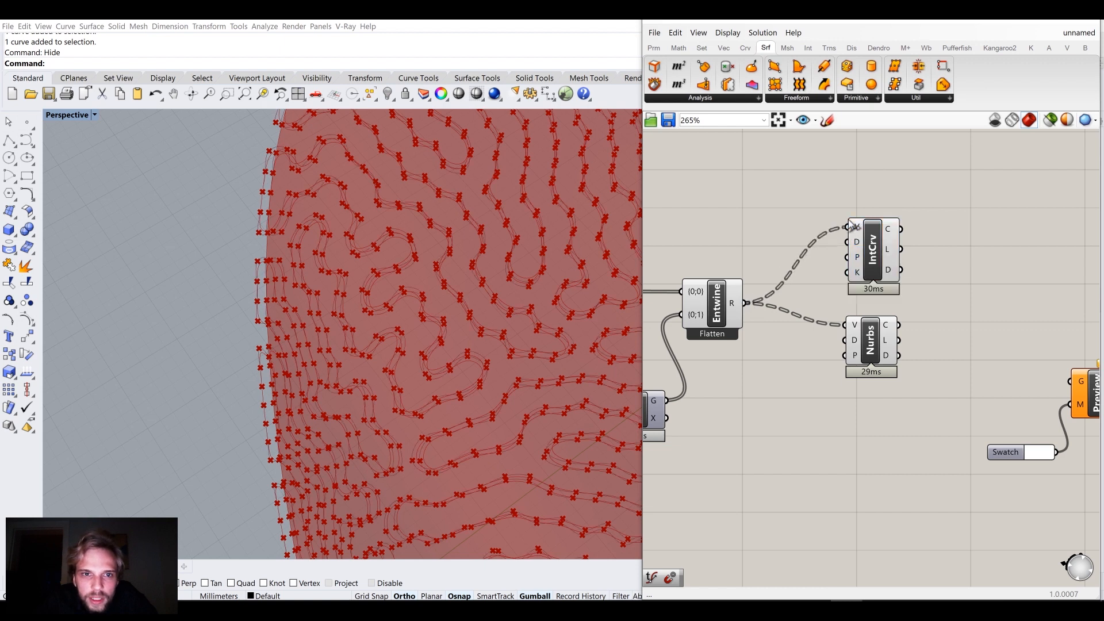
click(869, 253)
key(Delete)
click(874, 326)
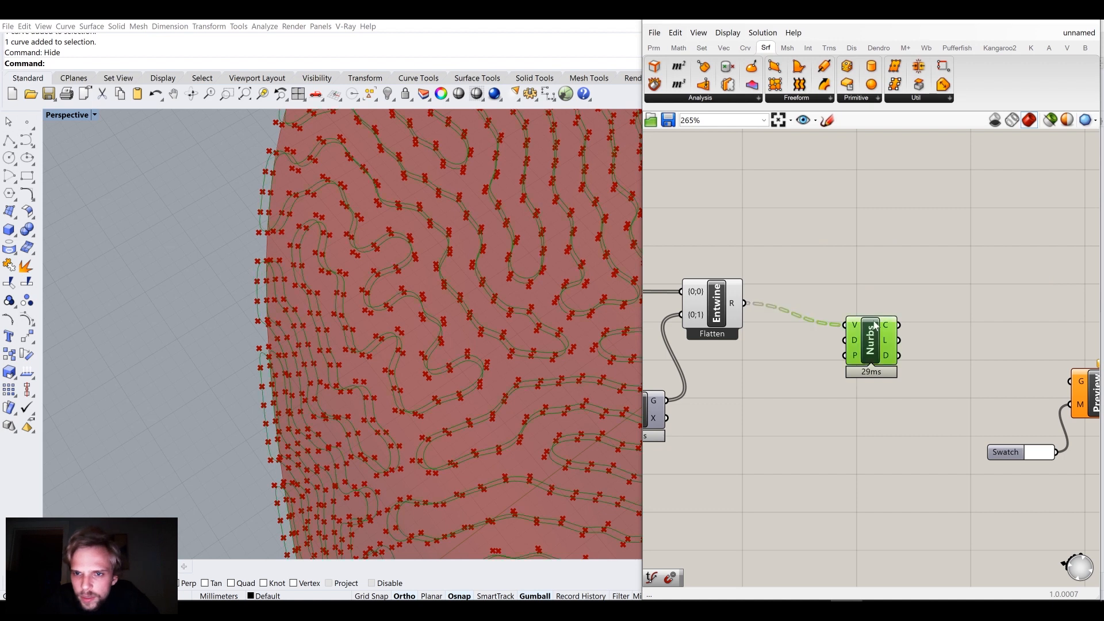
click(853, 226)
Hide the Entwine component's point preview so only the Nurbs curves and surface are displayed
scroll(853, 226, down, 3)
click(770, 290)
middle_click(768, 286)
click(801, 251)
click(904, 290)
Connect the Nurbs curve output to the Preview component's geometry input and disable the Nurbs component's own preview
drag(884, 296, 990, 338)
drag(867, 306, 841, 300)
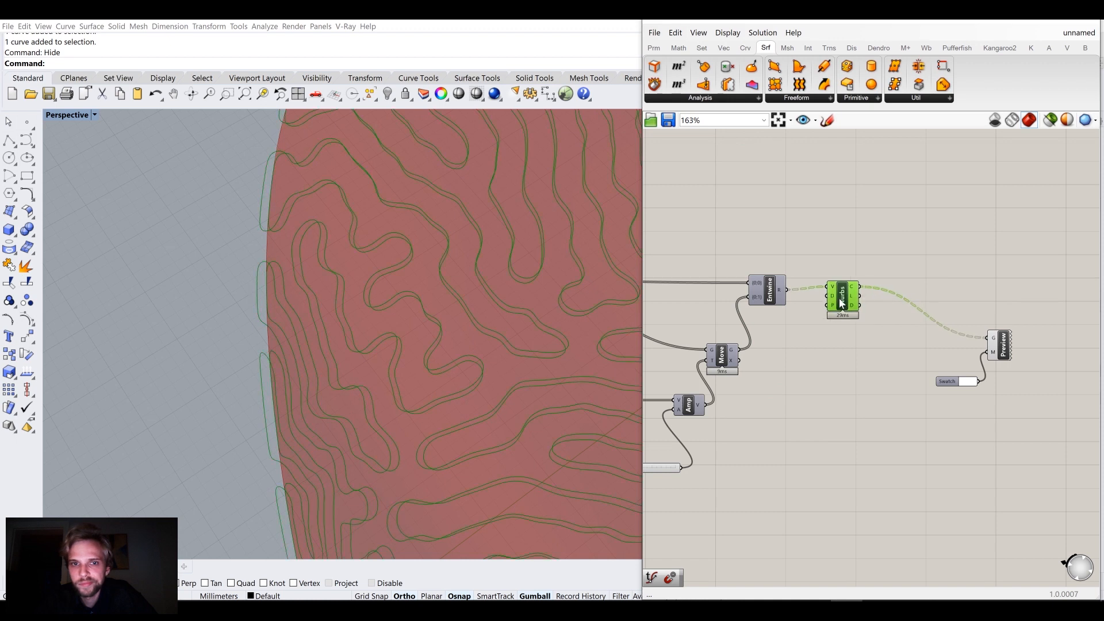
middle_click(839, 297)
click(875, 256)
click(885, 258)
scroll(581, 328, down, 5)
right_drag(522, 367, 475, 315)
scroll(415, 397, up, 6)
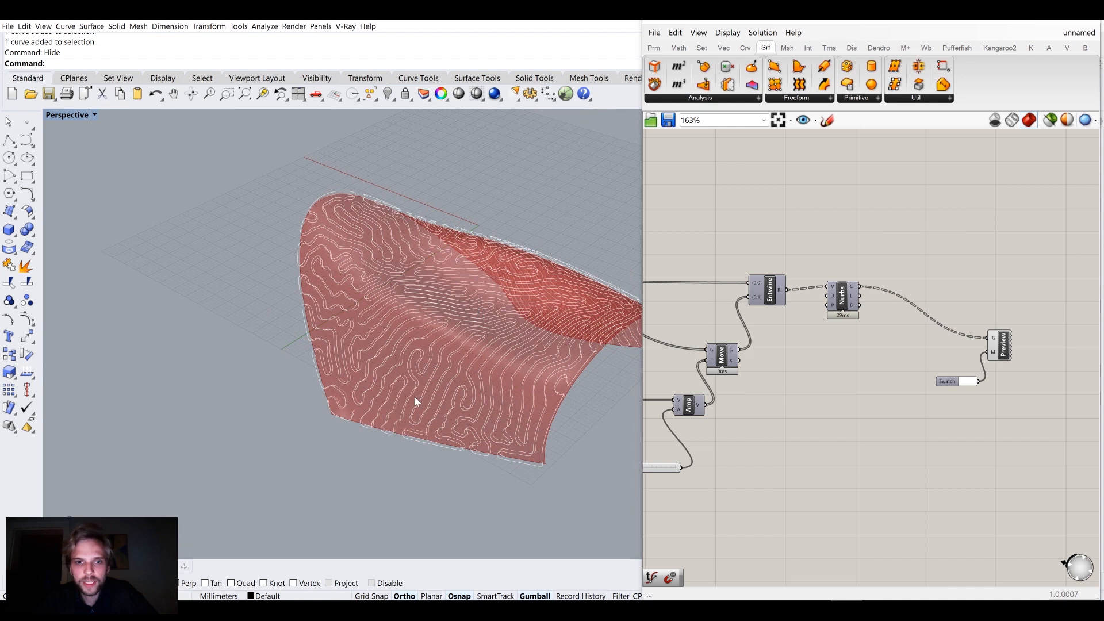
scroll(410, 396, up, 1)
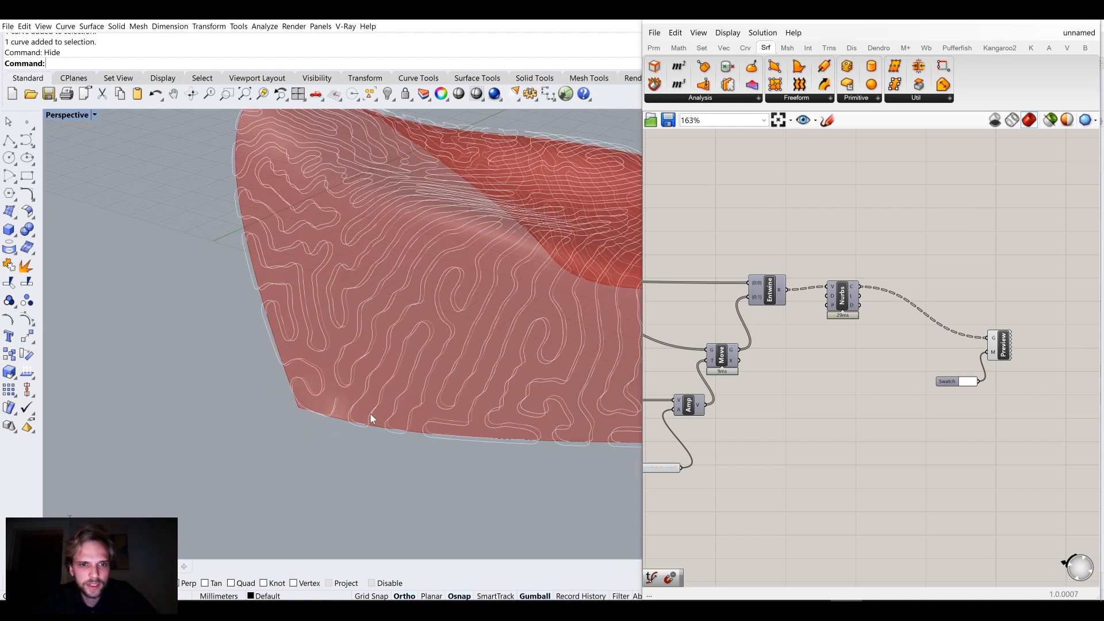
Flatten the curve output of the Nurbs Curve component
scroll(822, 293, up, 4)
drag(771, 267, 747, 273)
click(771, 216)
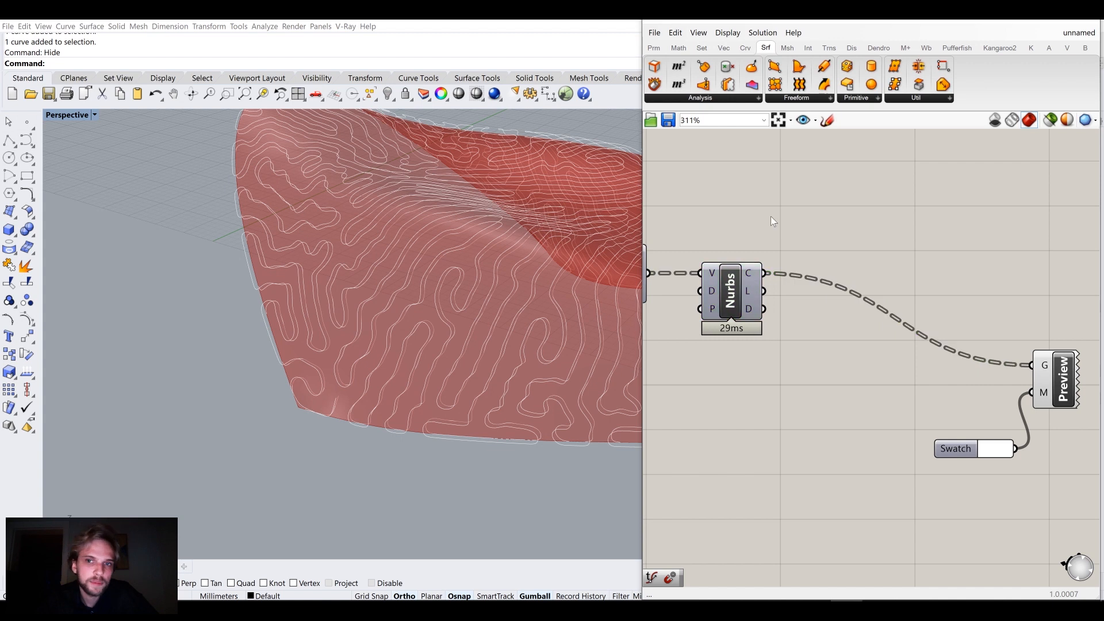
right_click(751, 274)
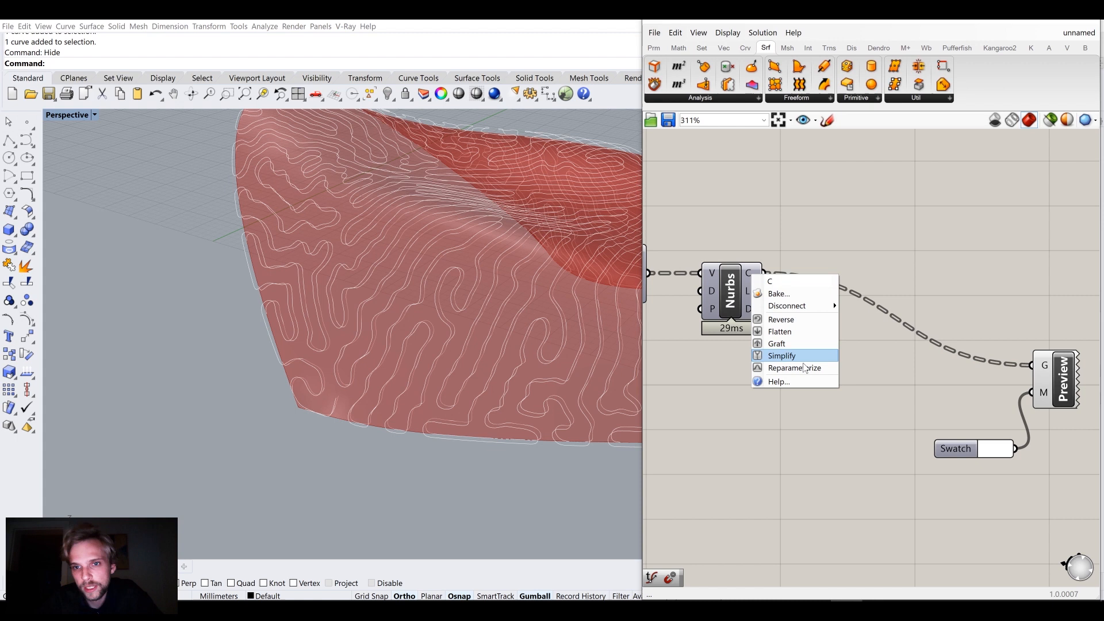
click(804, 334)
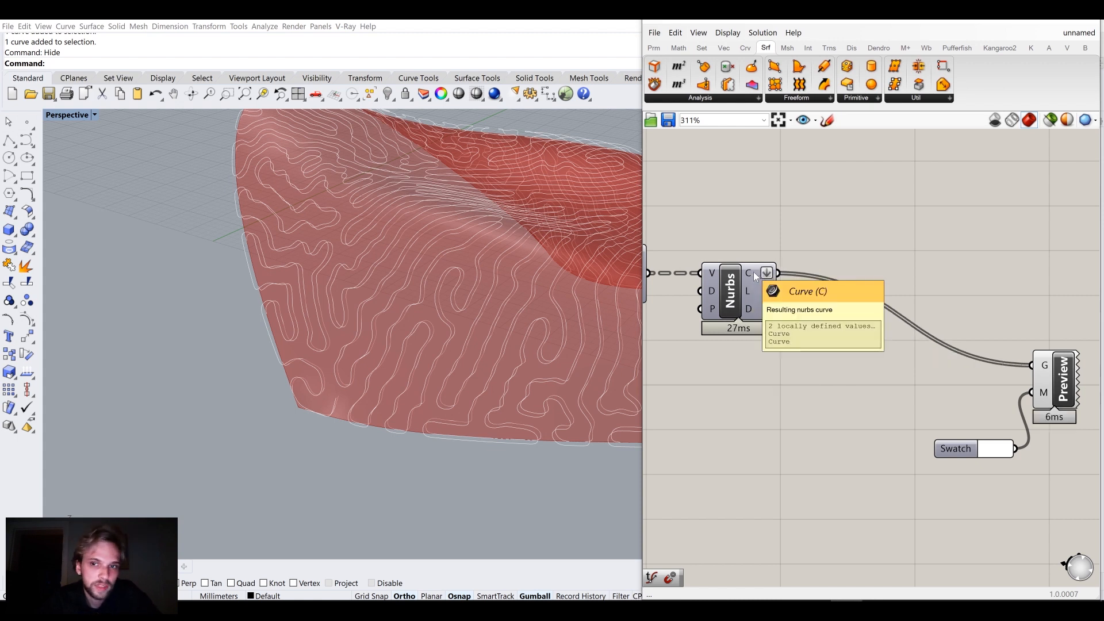
right_drag(753, 271, 788, 281)
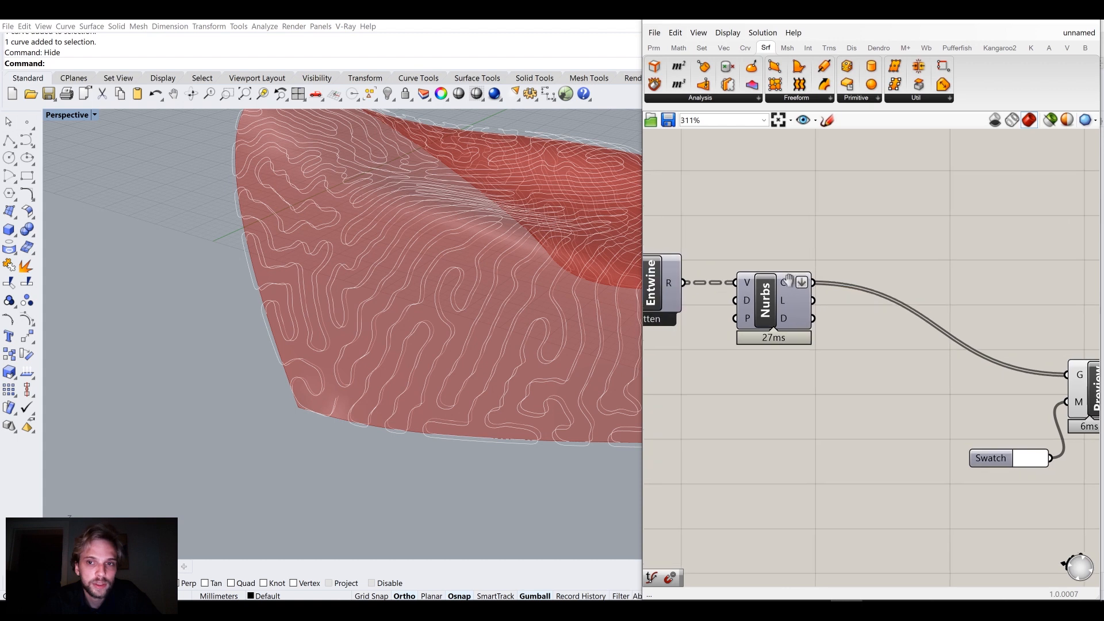
Add a Loft component and feed the flattened Nurbs curves into its curves input
double_click(882, 229)
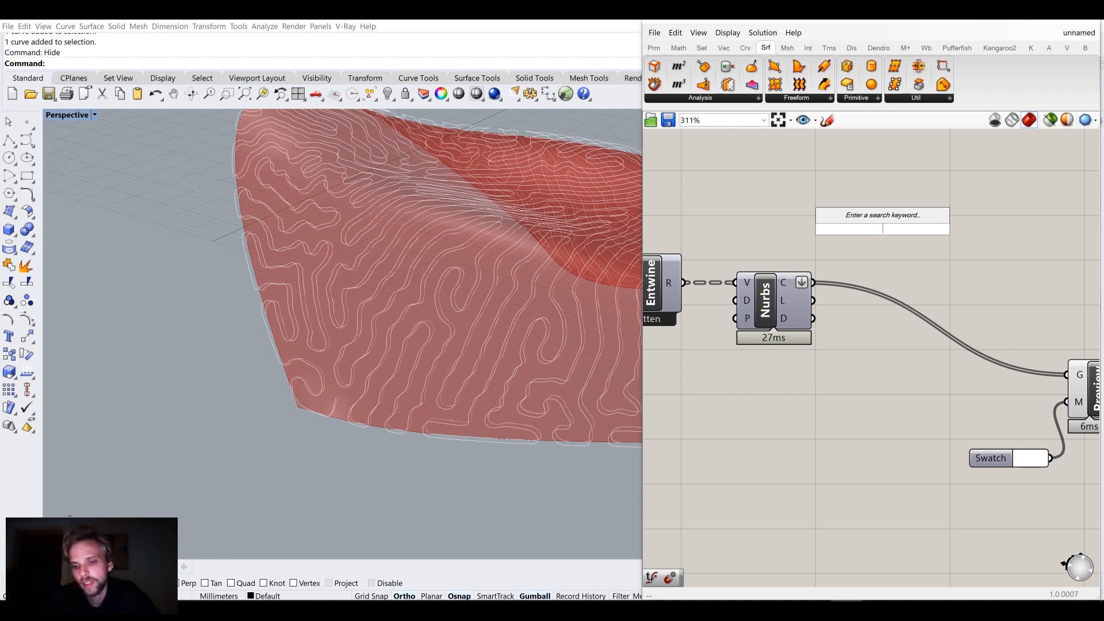
text(loft)
key(Return)
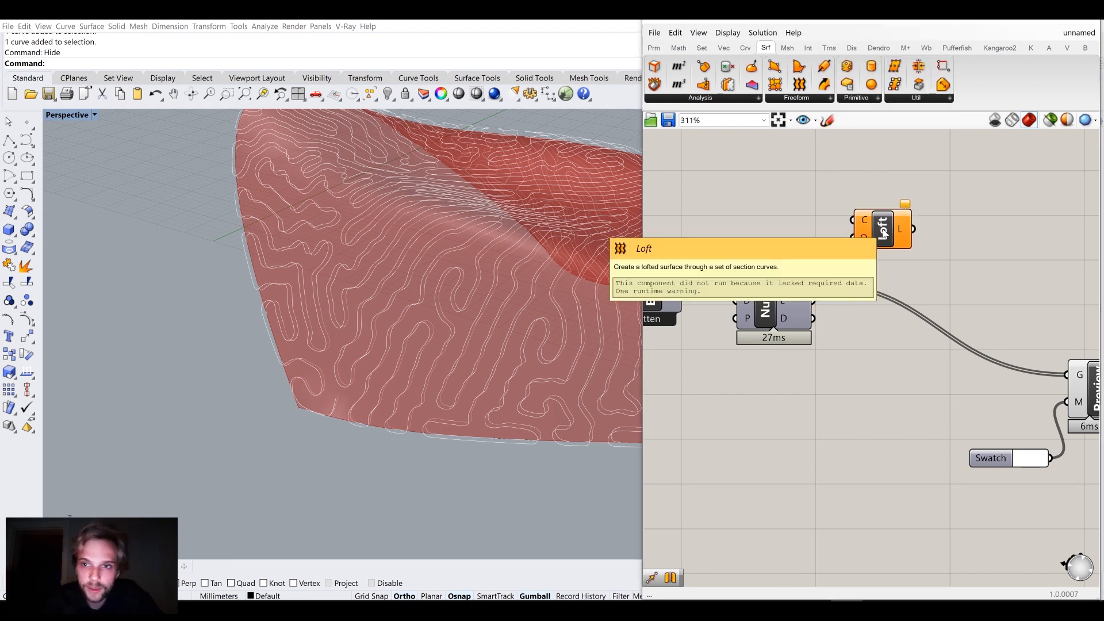
drag(812, 282, 862, 214)
right_drag(932, 277, 849, 294)
Connect the Loft output to the Preview component's geometry input, align Loft with Nurbs, and disable Loft's own preview
drag(840, 239, 983, 391)
drag(817, 246, 807, 316)
middle_click(806, 308)
click(870, 239)
right_drag(498, 230, 491, 305)
scroll(436, 276, down, 3)
scroll(443, 319, up, 4)
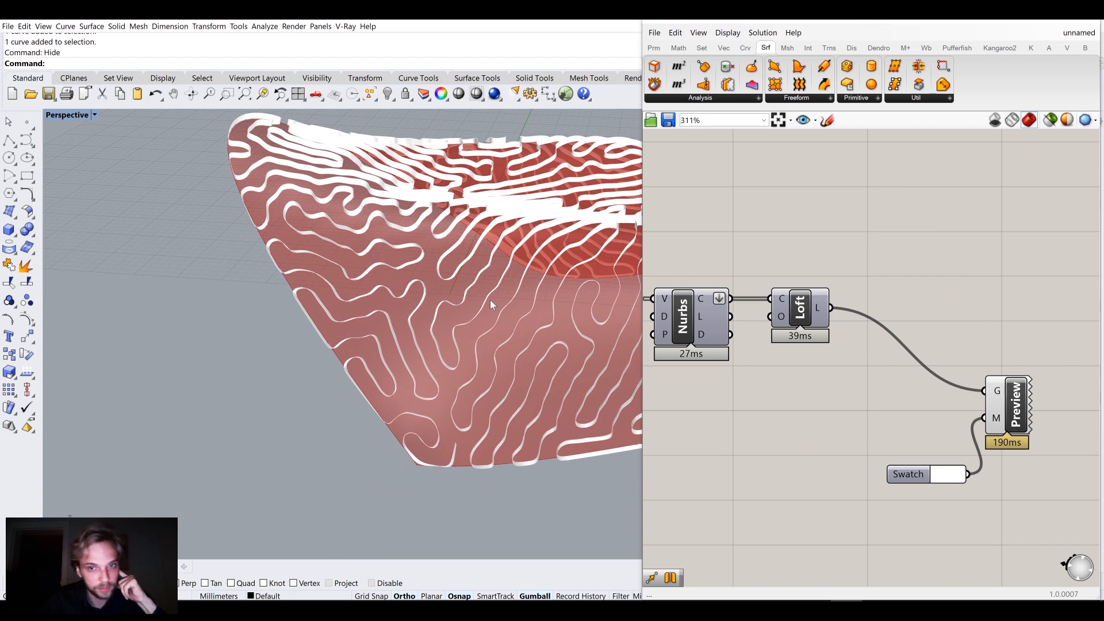
Add an Offset on Srf component near the Nurbs component and shift the Loft component away to make room
scroll(812, 346, up, 2)
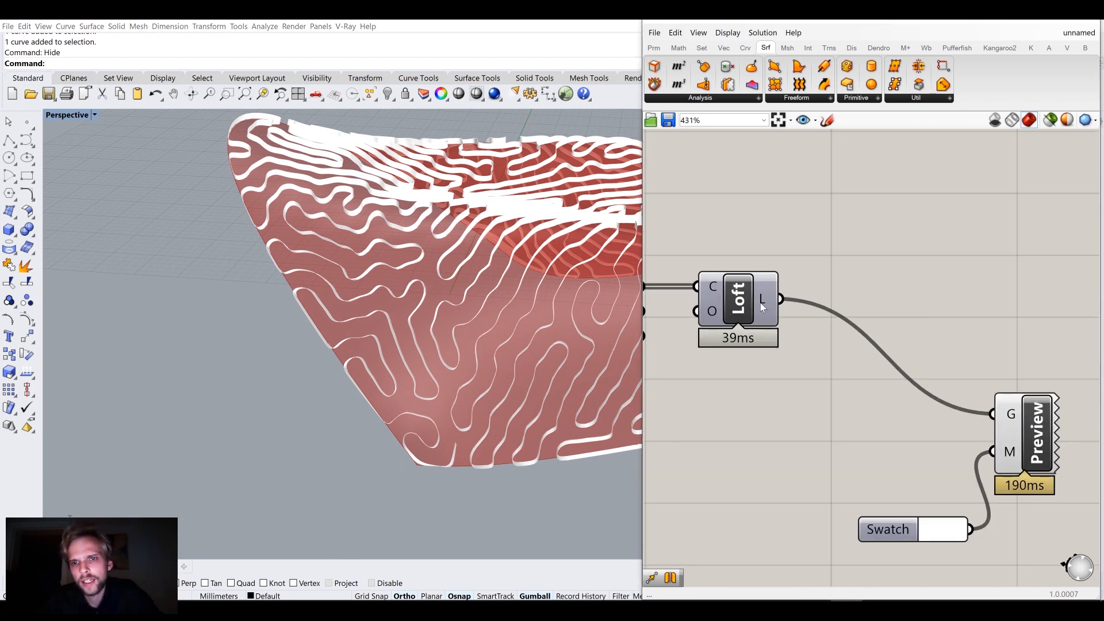
double_click(824, 214)
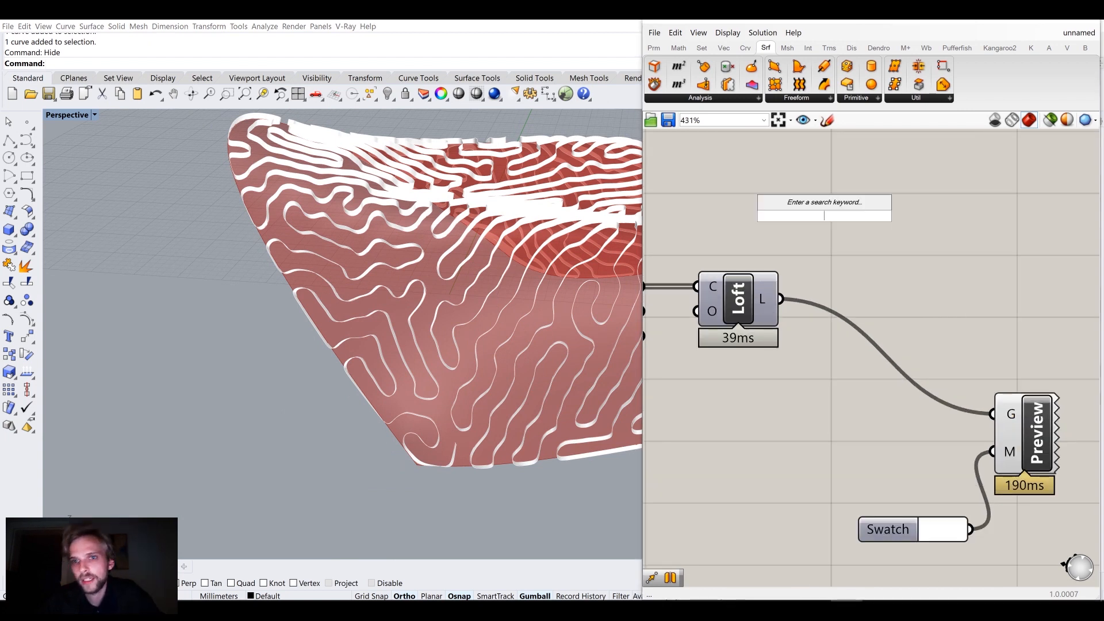
text(off)
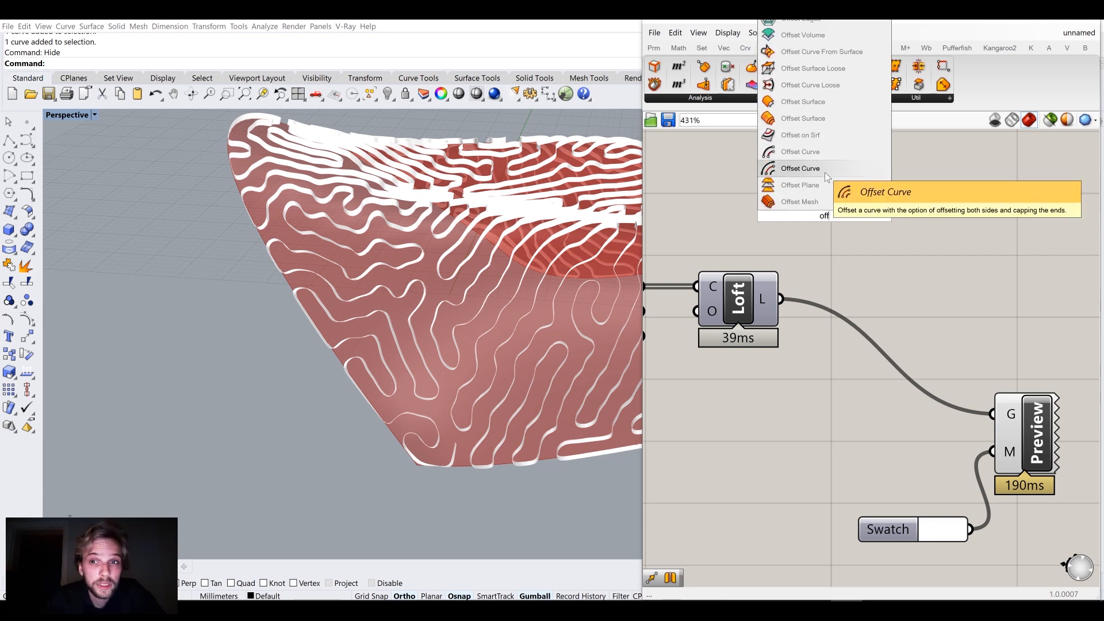
click(822, 139)
drag(845, 221, 801, 190)
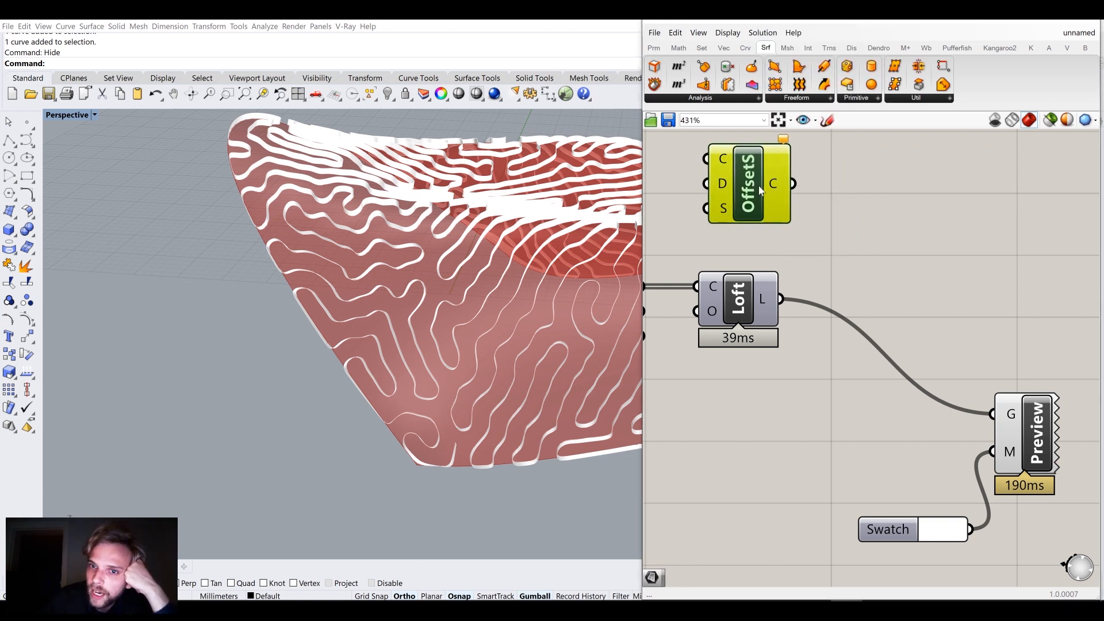
scroll(853, 208, down, 4)
drag(829, 264, 920, 270)
drag(840, 198, 847, 195)
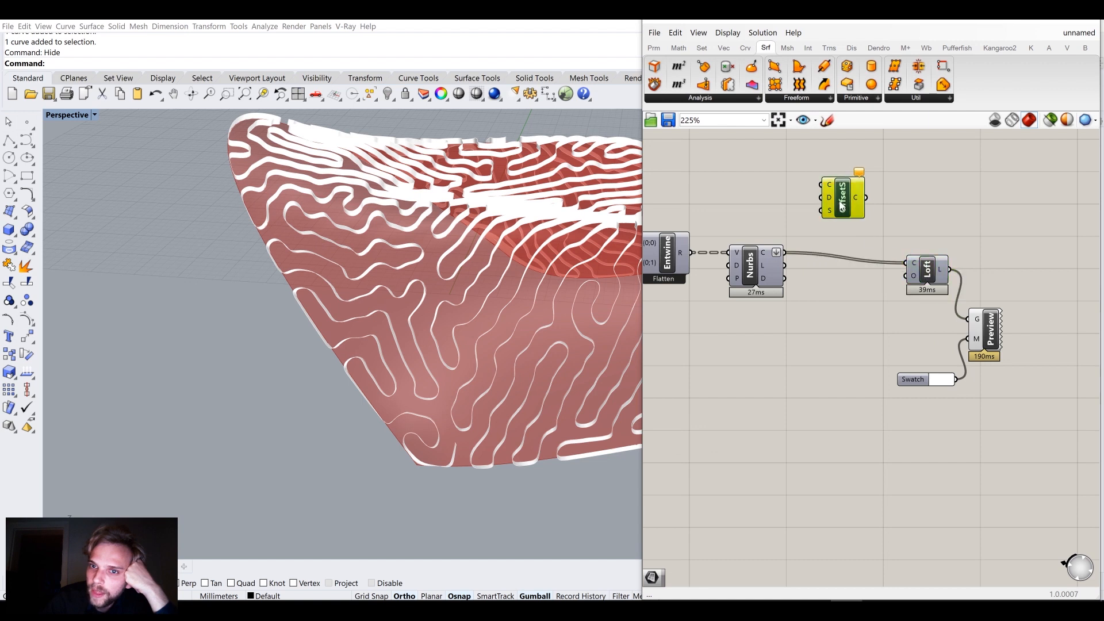
Try to offset the Nurbs curves on the base surface by wiring both into the Offset on Srf component
drag(786, 251, 809, 358)
scroll(812, 333, up, 2)
scroll(829, 278, up, 1)
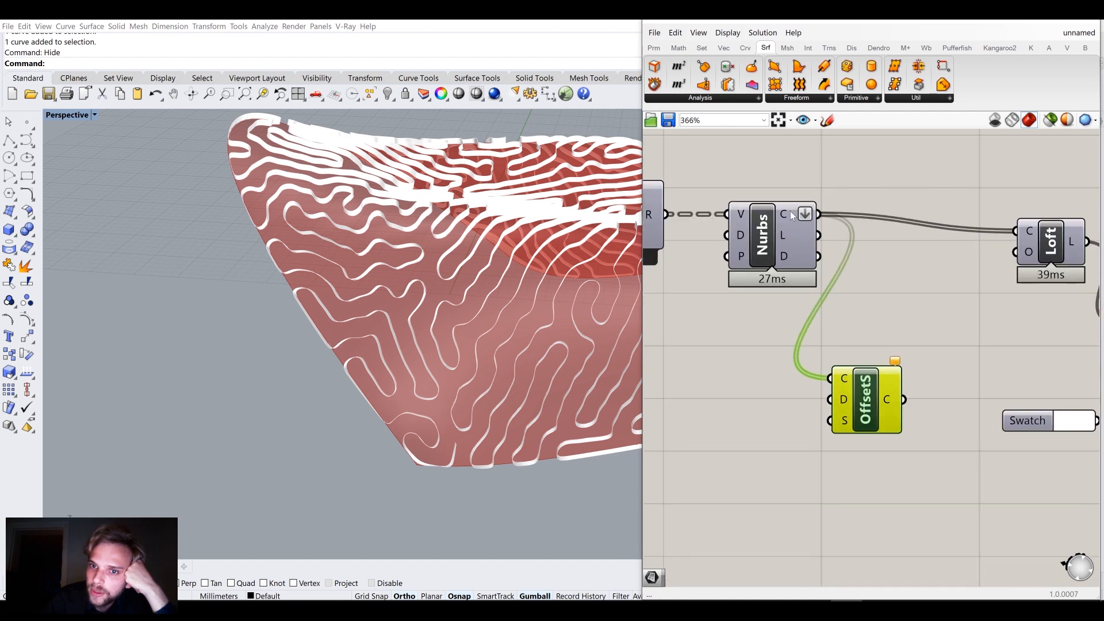
scroll(791, 421, down, 4)
right_drag(713, 458, 878, 319)
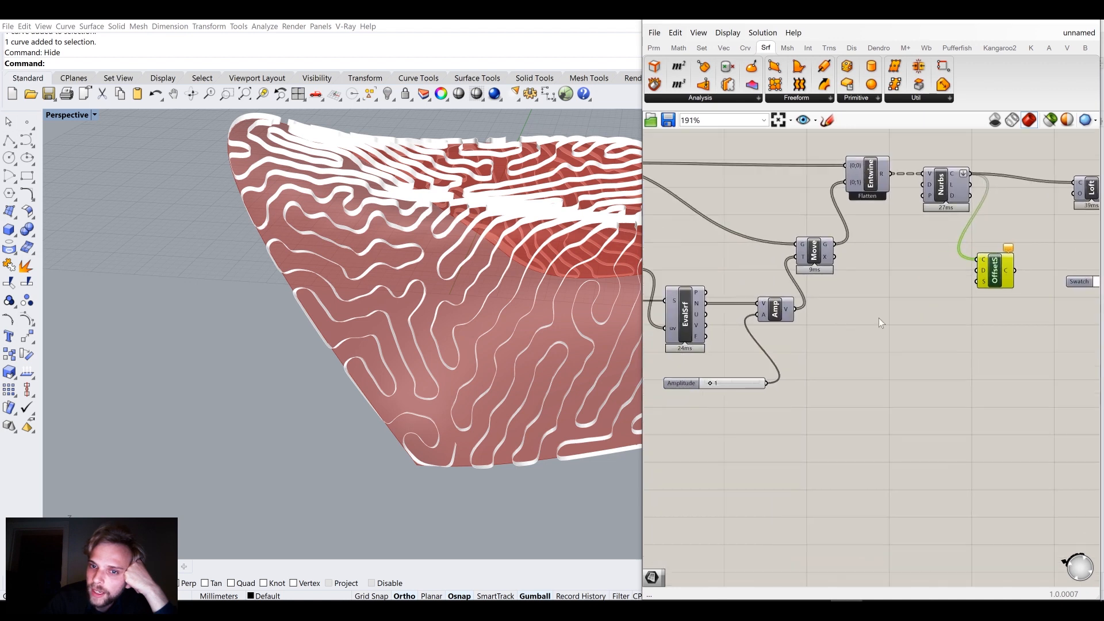
right_drag(725, 316, 903, 313)
scroll(834, 312, down, 3)
right_drag(795, 313, 725, 288)
drag(700, 269, 956, 265)
scroll(958, 251, up, 3)
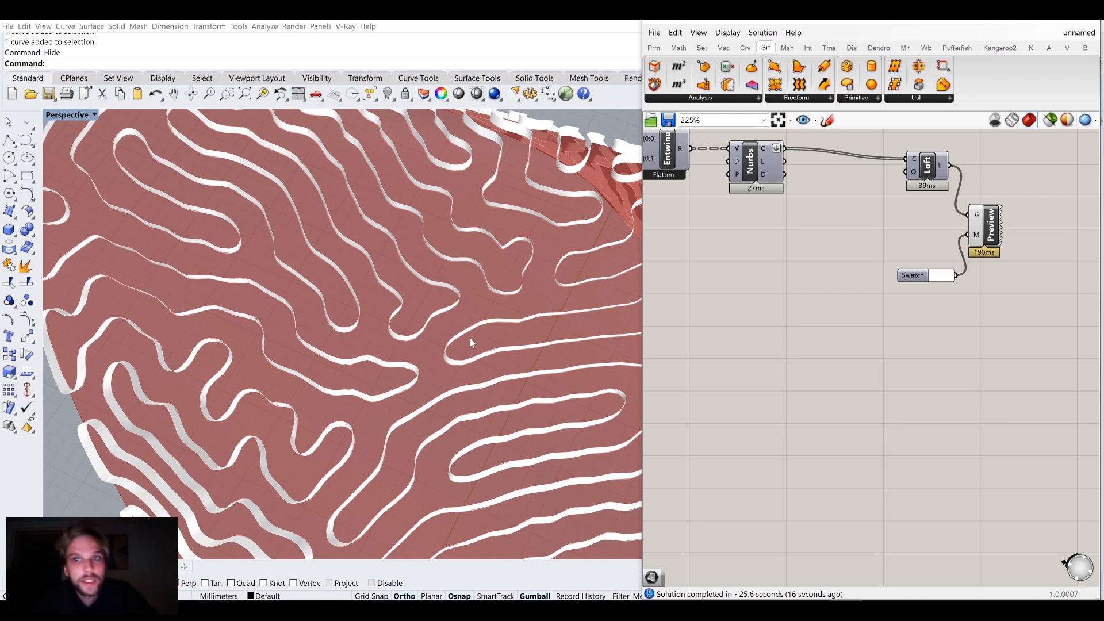
Move the Loft component closer to the Nurbs Curve component
right_drag(791, 303, 874, 353)
scroll(874, 353, down, 3)
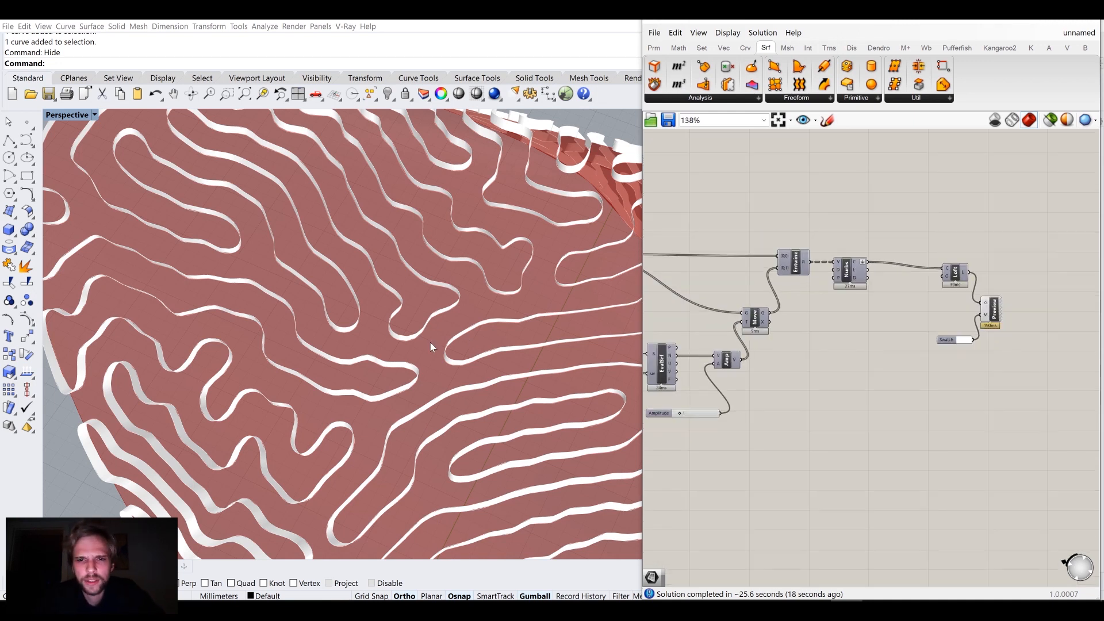
scroll(430, 343, down, 5)
right_drag(428, 380, 421, 335)
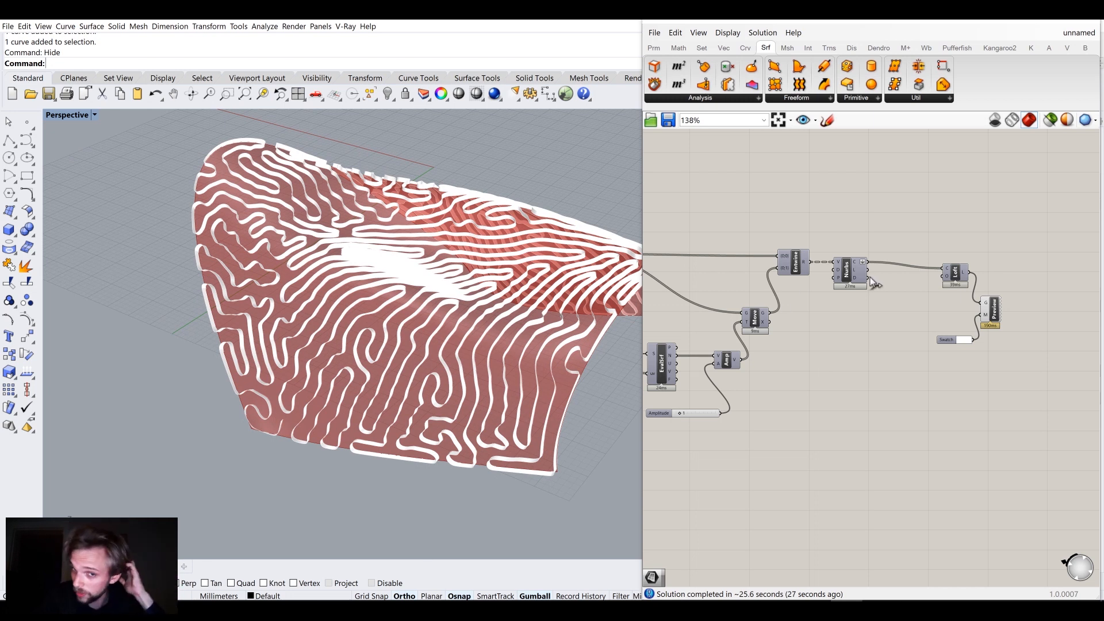
scroll(816, 350, up, 3)
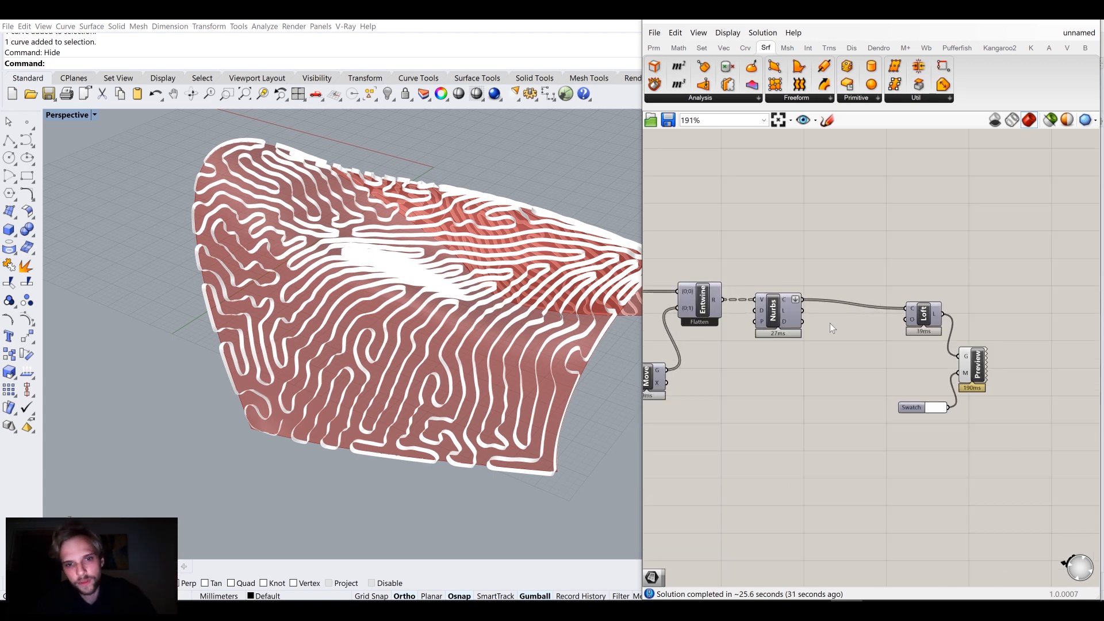
scroll(829, 323, up, 3)
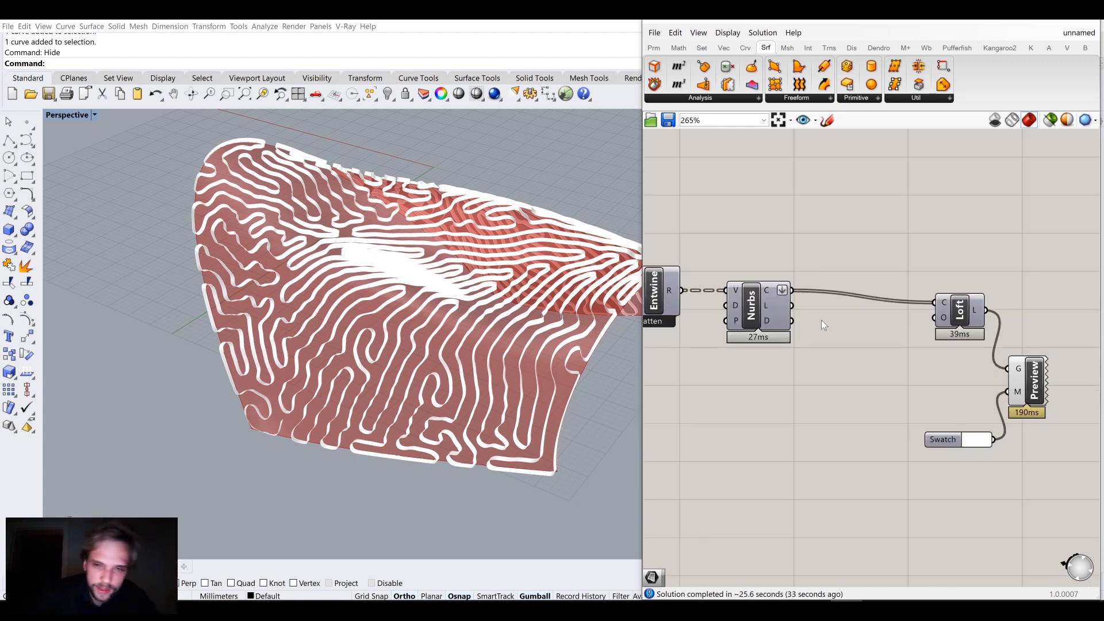
scroll(798, 319, up, 3)
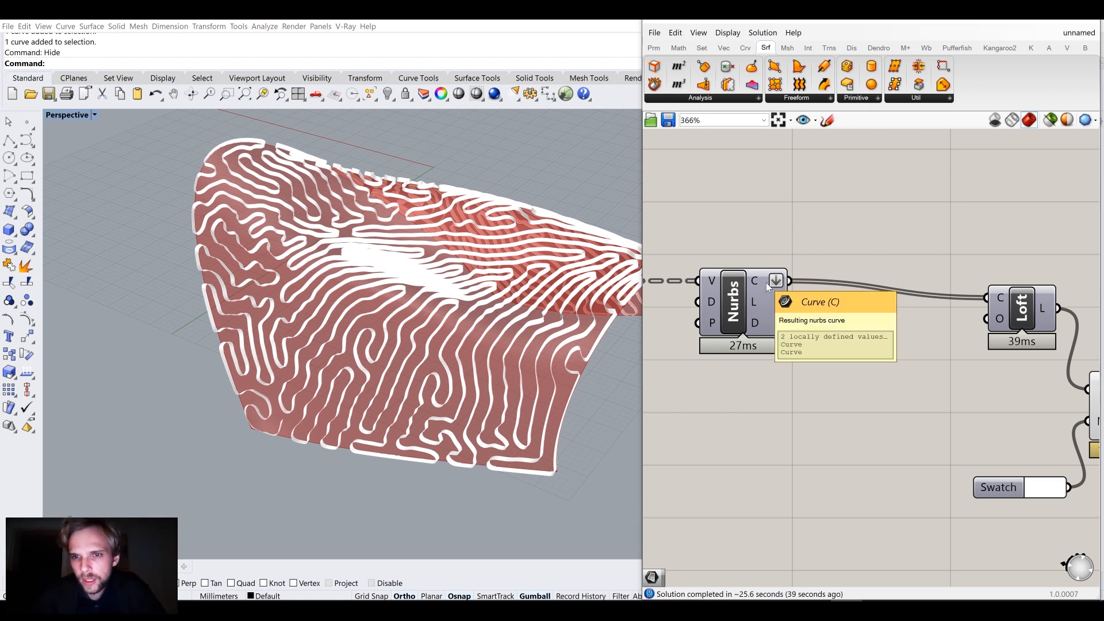
right_drag(848, 382, 733, 320)
drag(902, 258, 787, 239)
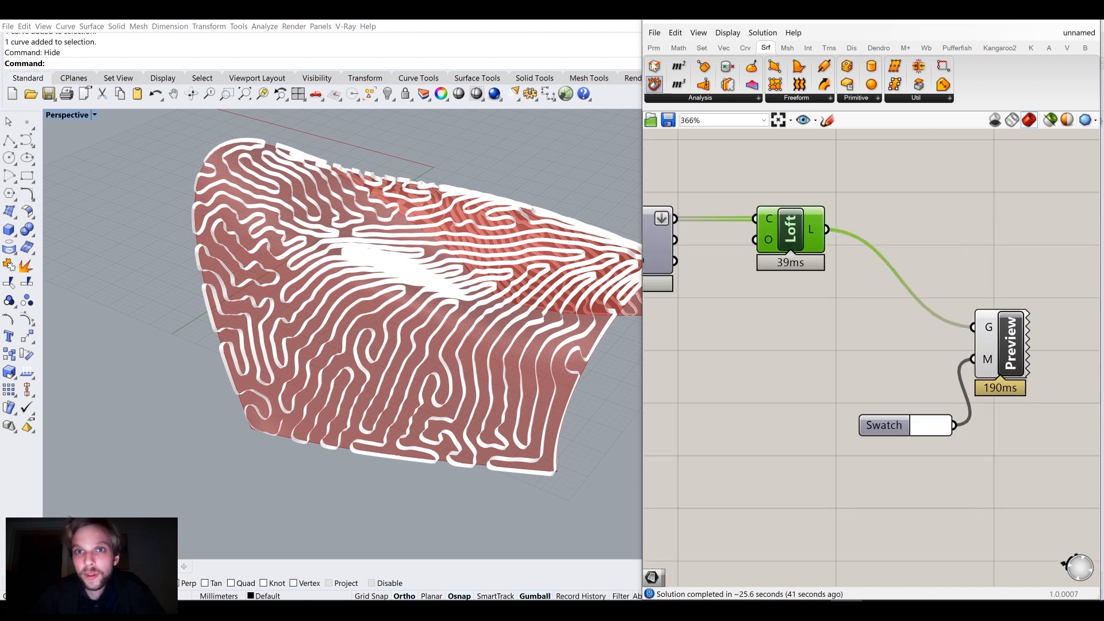
Save the Grasshopper definition on the Desktop as tut_2020_24
click(655, 34)
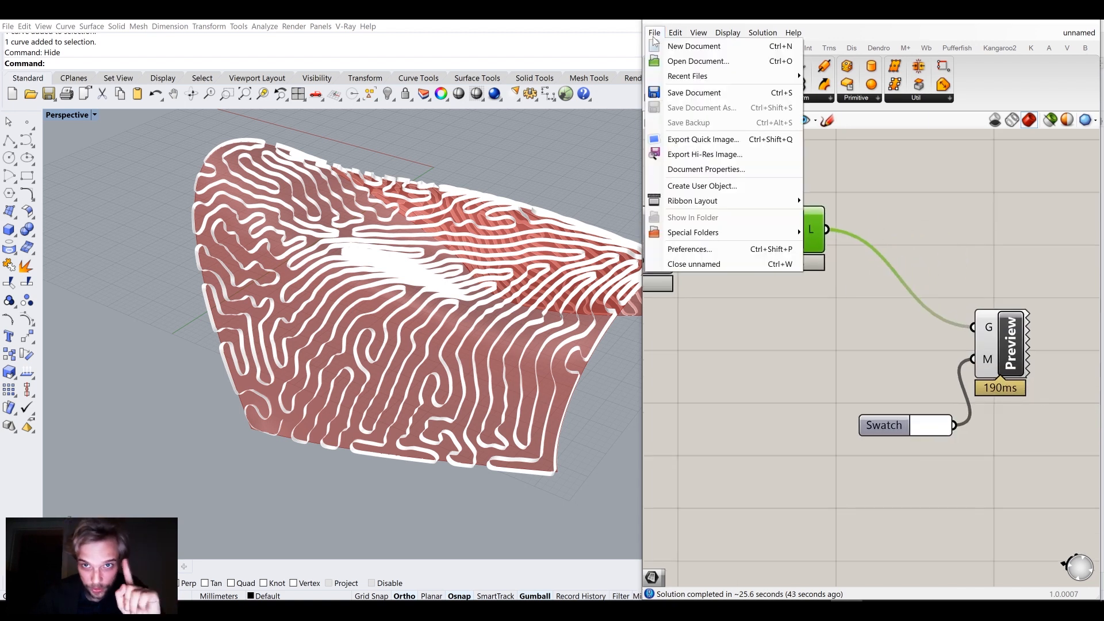
click(692, 95)
scroll(448, 127, up, 5)
click(442, 119)
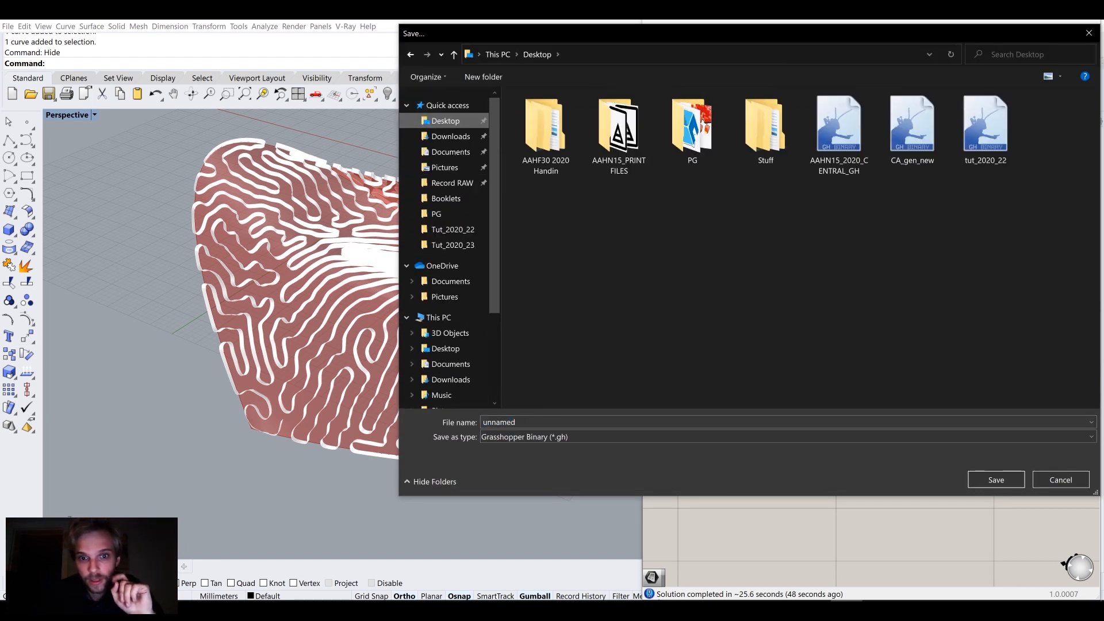
text(tut)
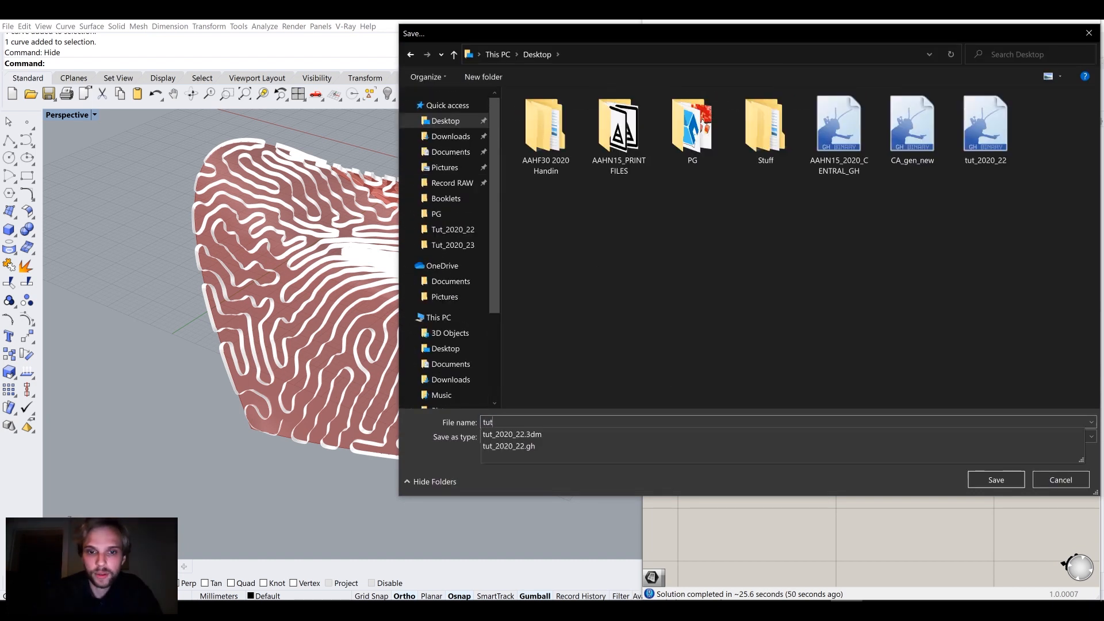
text(_2020)
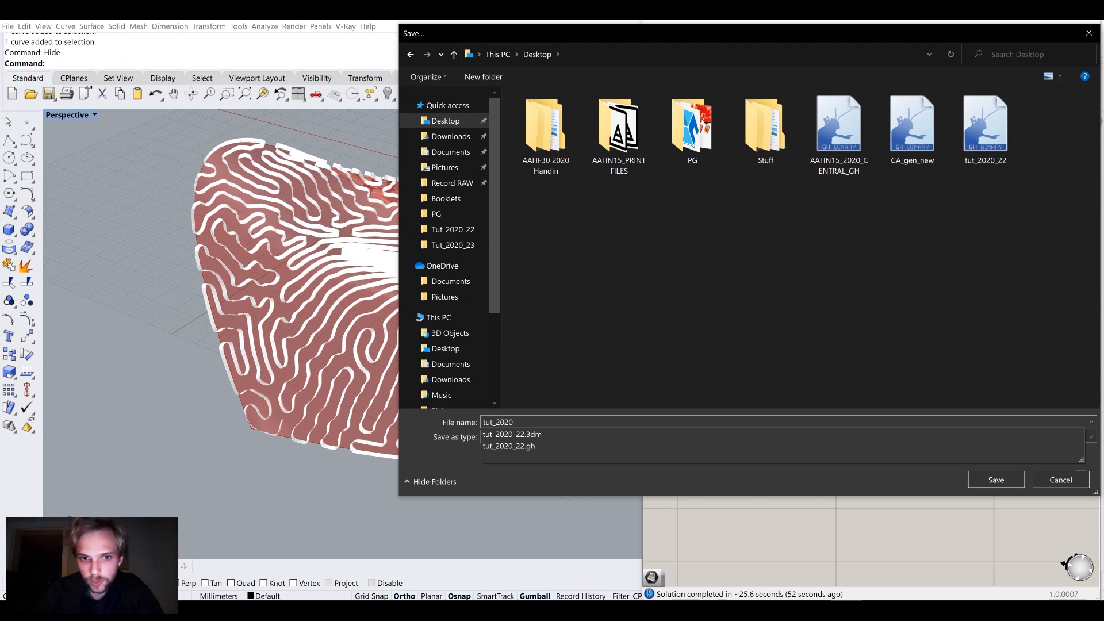
text(_24)
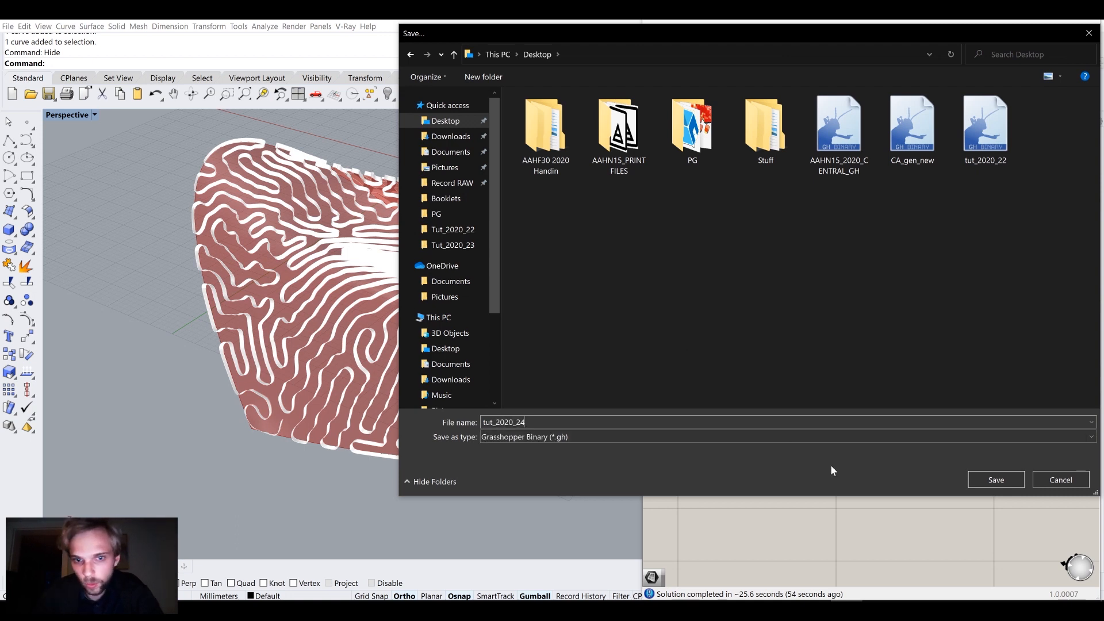
click(996, 479)
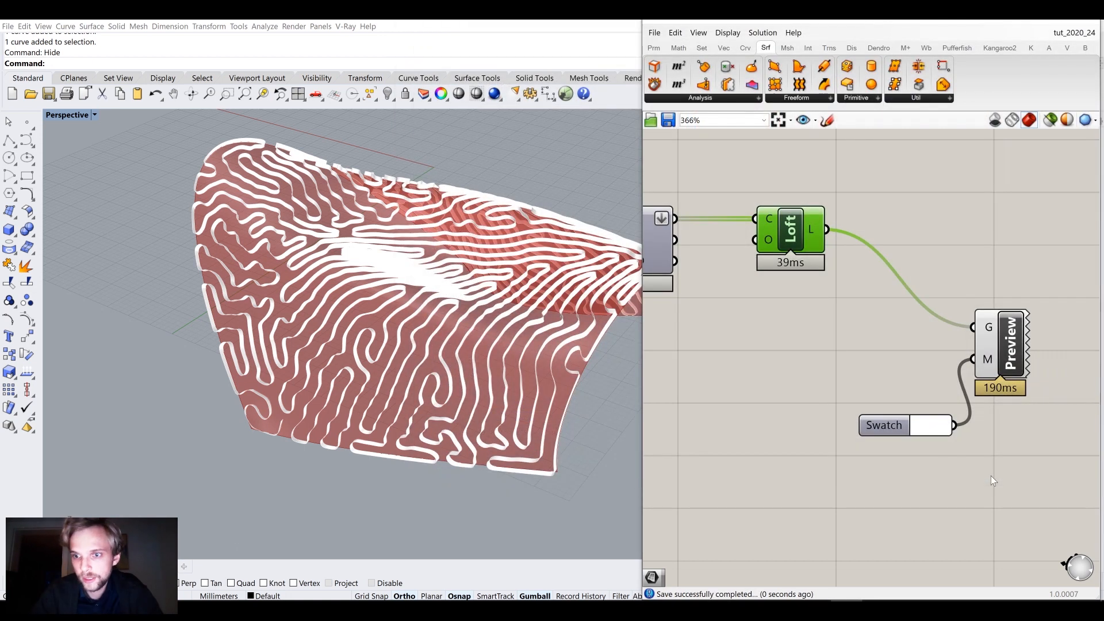
Switch to Rhino and save the model on the Desktop as tut_2020_24 in Rhino 6 3D Models format
click(8, 27)
click(28, 109)
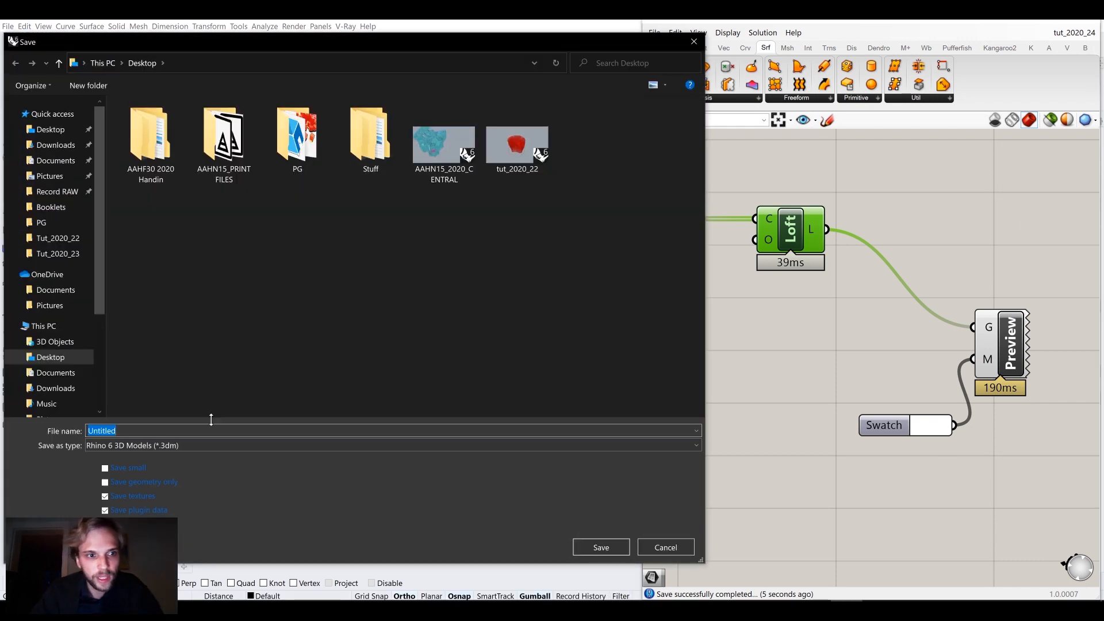
text(tut)
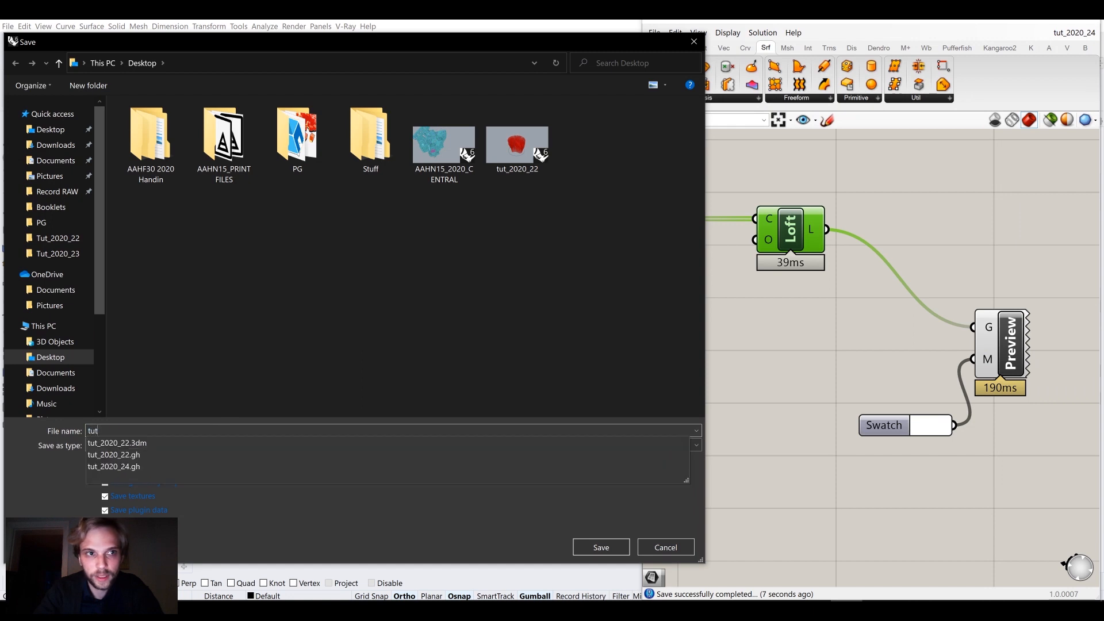
text(_2020_2)
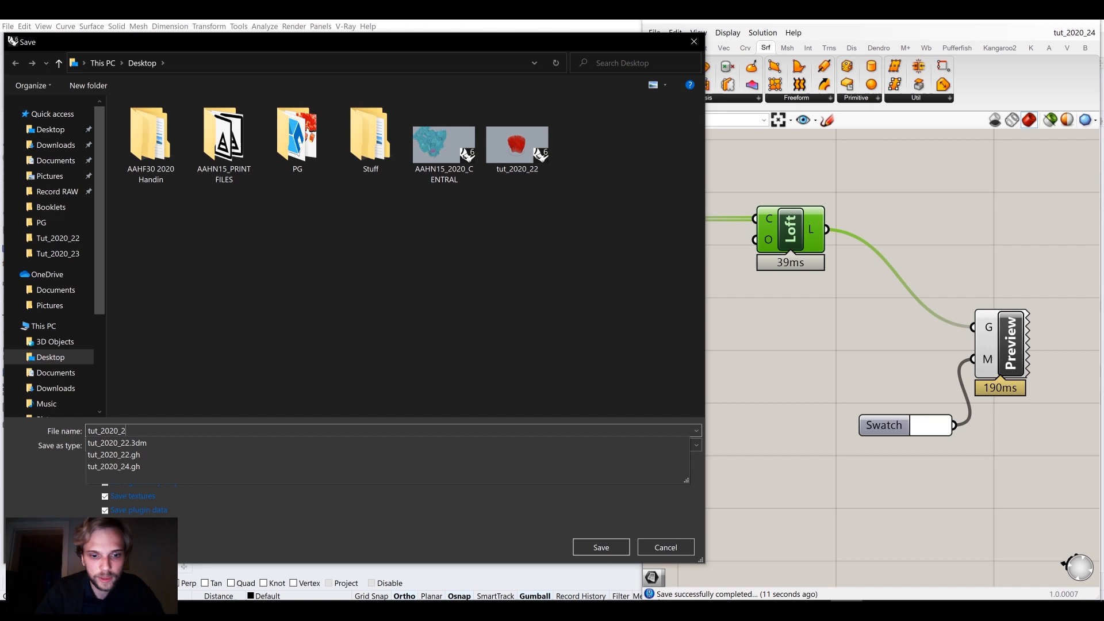
text(4)
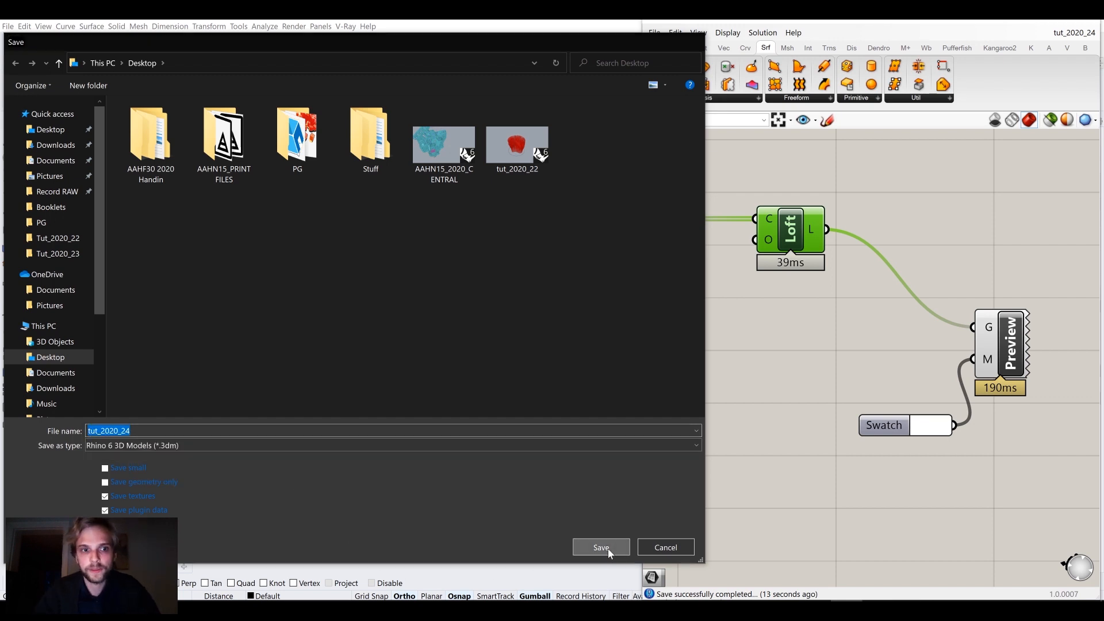
click(603, 548)
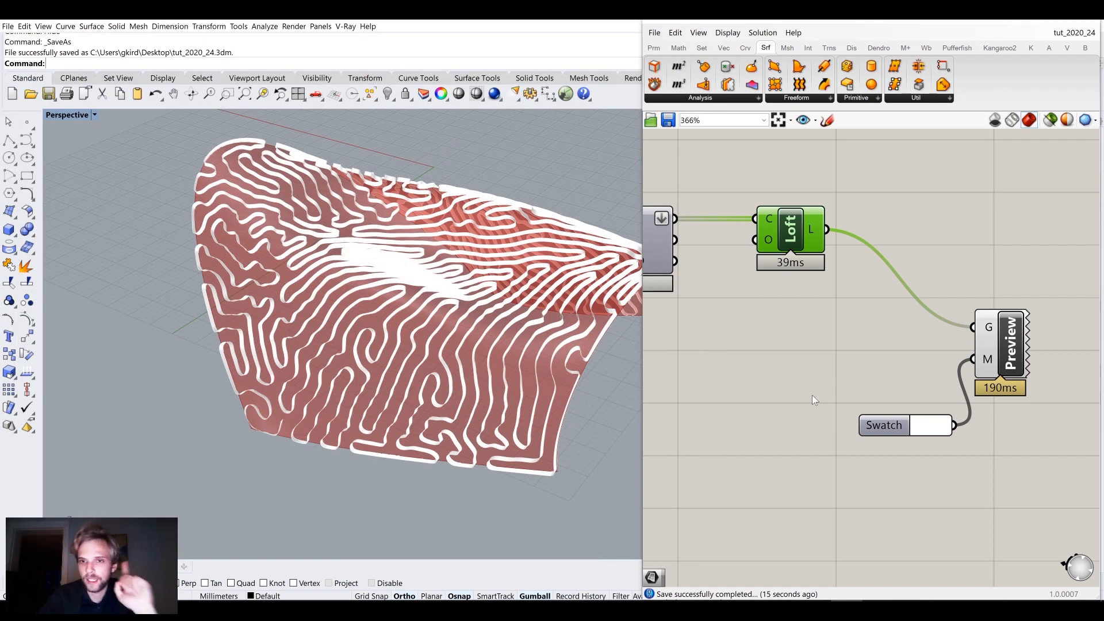
Return to Grasshopper and add an Offset Surface component above the Loft and Preview components
scroll(812, 395, down, 3)
double_click(792, 288)
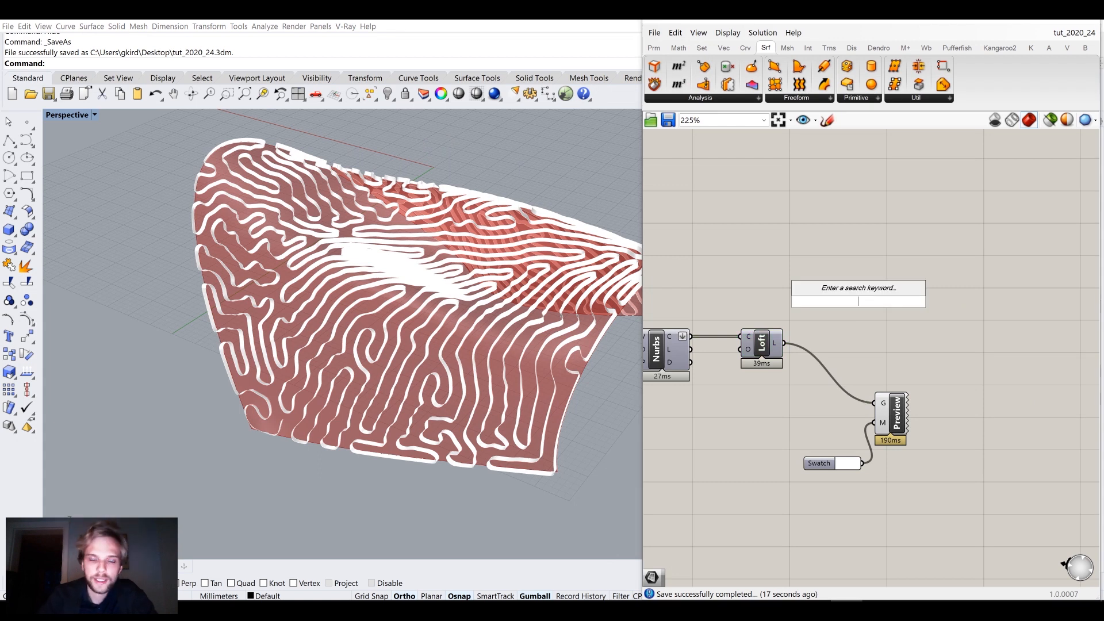
text(offse)
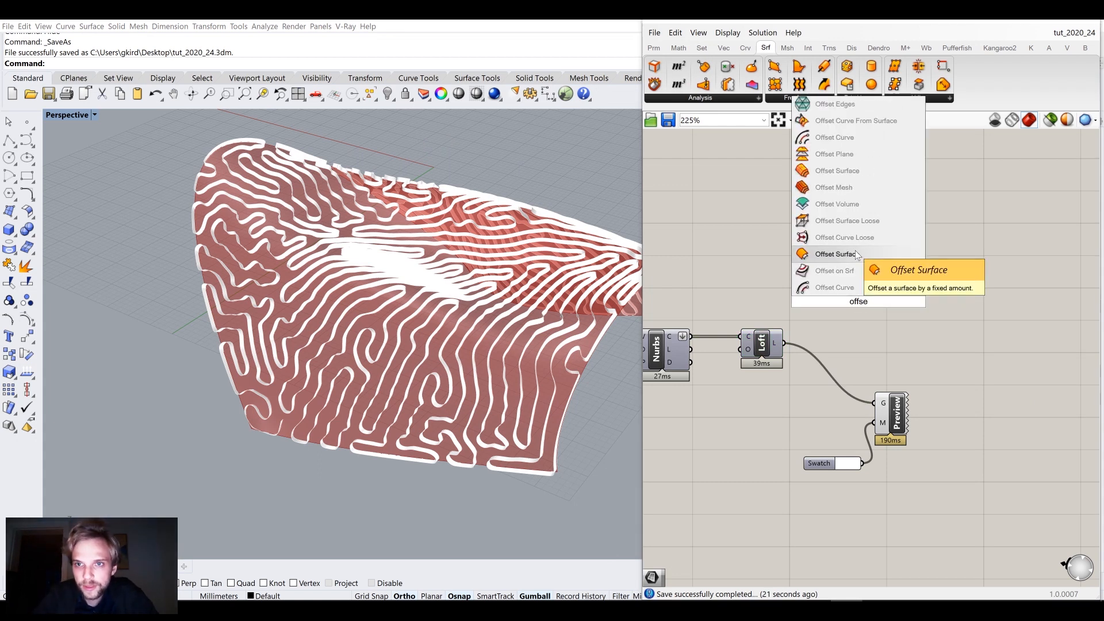
click(854, 254)
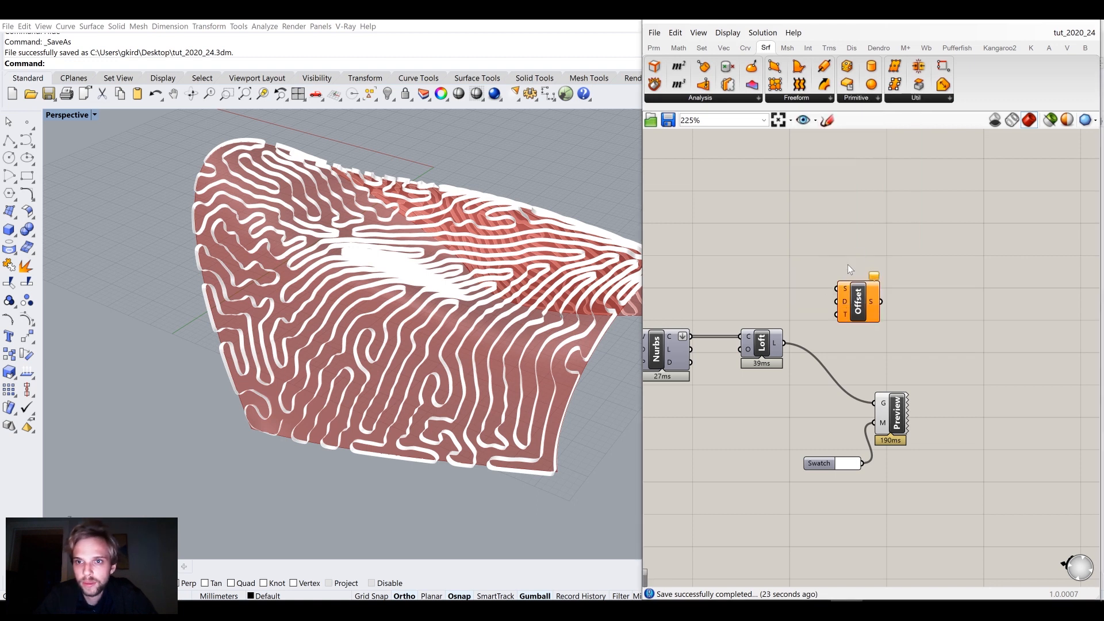
Add the second Offset Surface component, the one that can offset both sides and create a solid, above the existing Offset component
scroll(831, 290, up, 3)
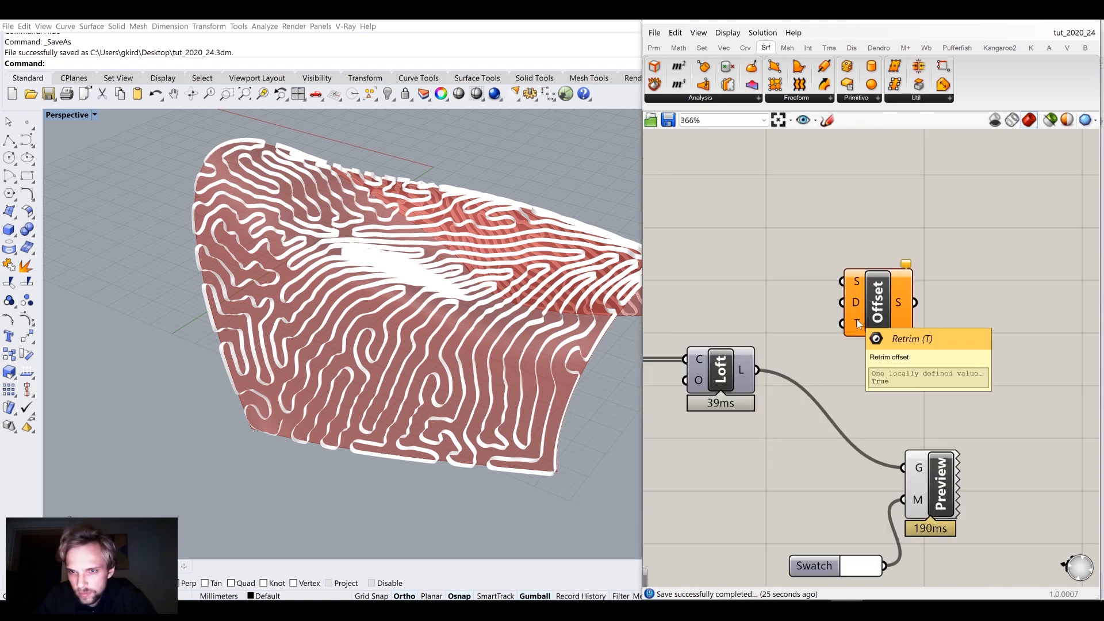
right_drag(856, 241, 838, 326)
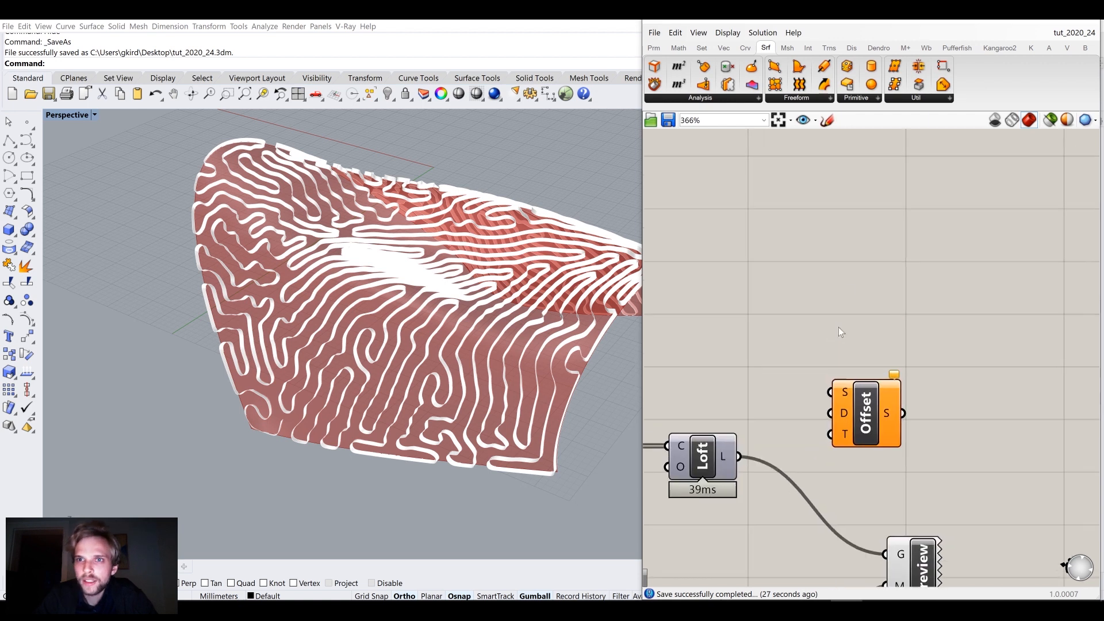
double_click(845, 282)
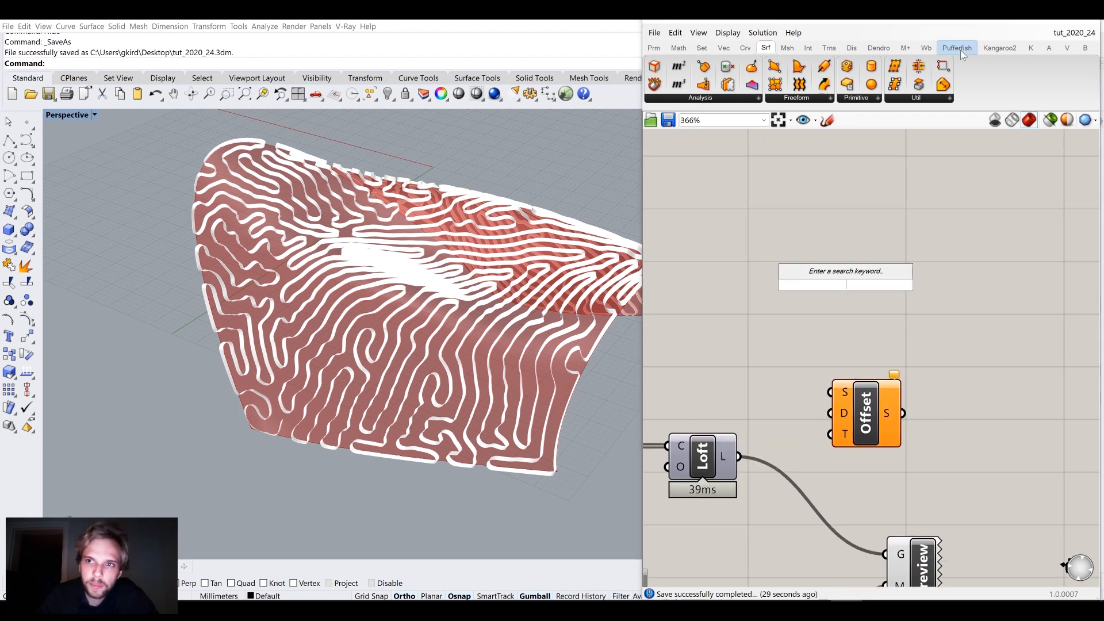
text(off)
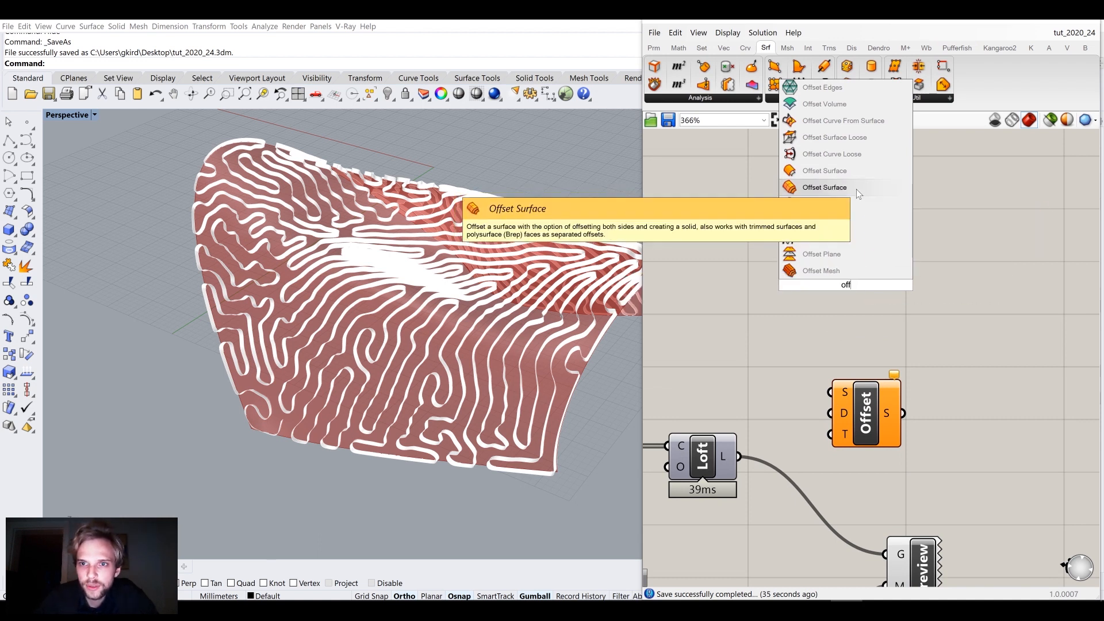
click(856, 189)
drag(854, 255, 875, 284)
click(780, 281)
drag(869, 342, 877, 296)
click(877, 381)
drag(878, 375, 883, 357)
click(757, 408)
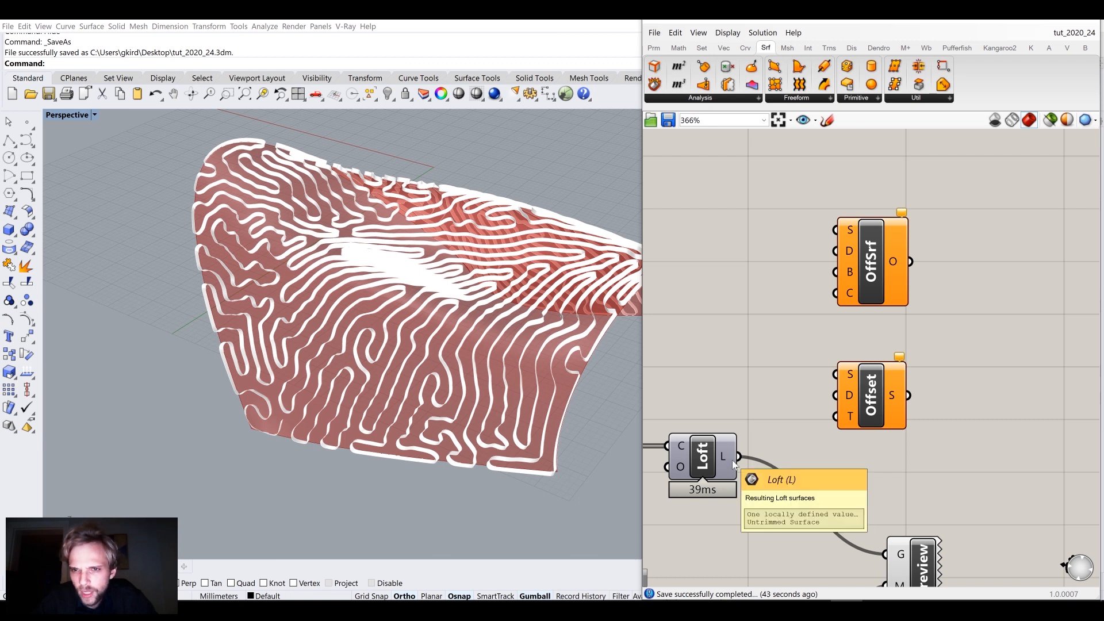
Connect the Loft output to the surface input of the Offset component and move Offset farther from the Loft
drag(739, 457, 829, 377)
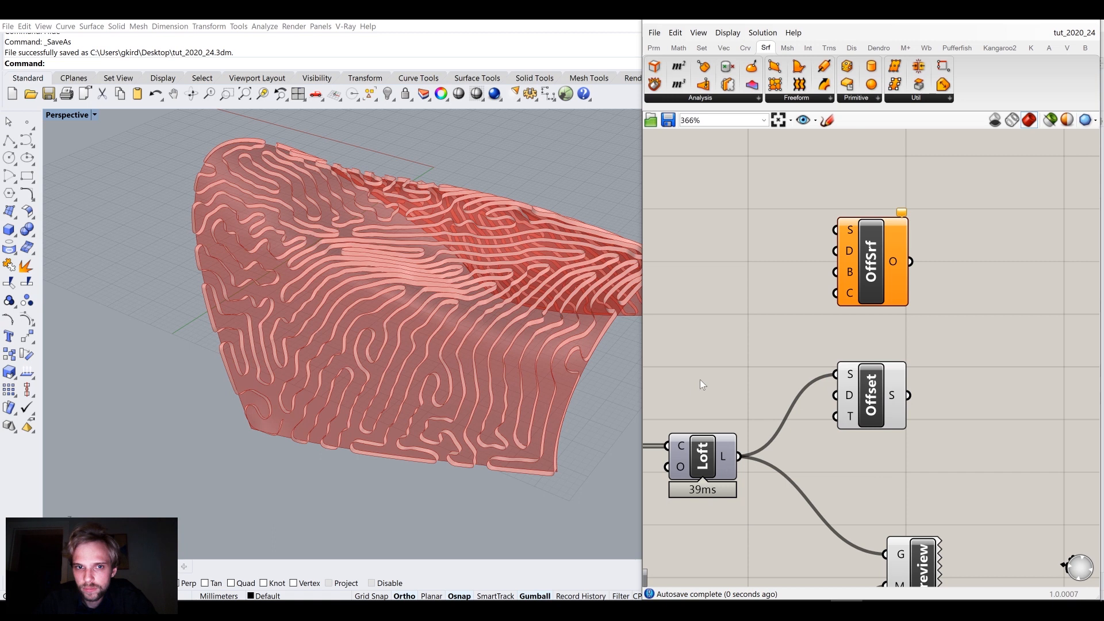
click(871, 396)
scroll(371, 346, up, 8)
click(815, 335)
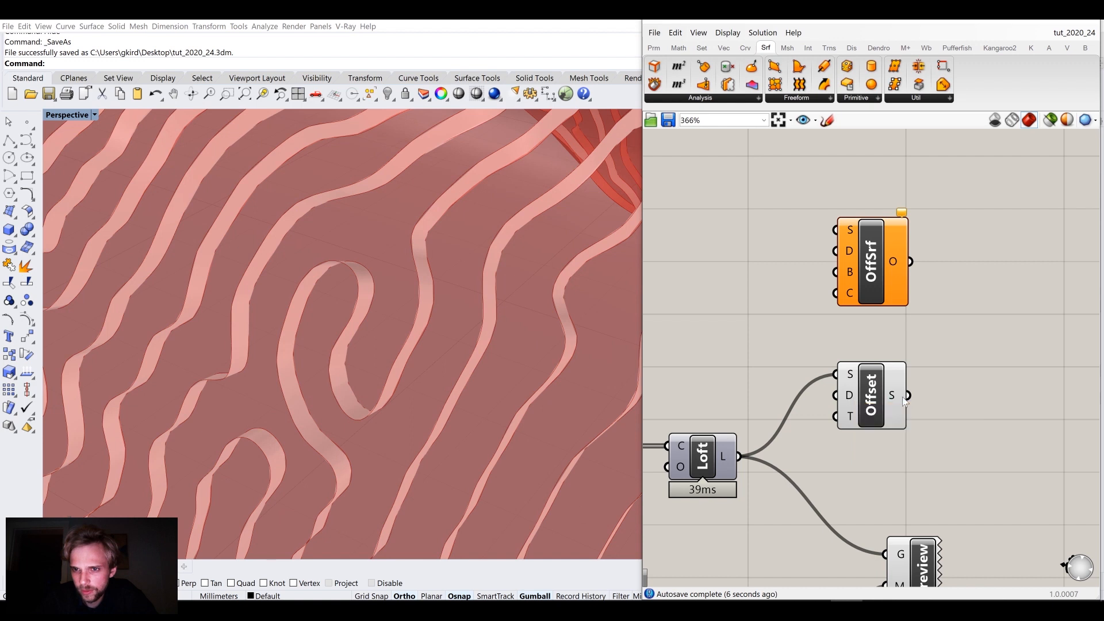
drag(849, 398, 951, 392)
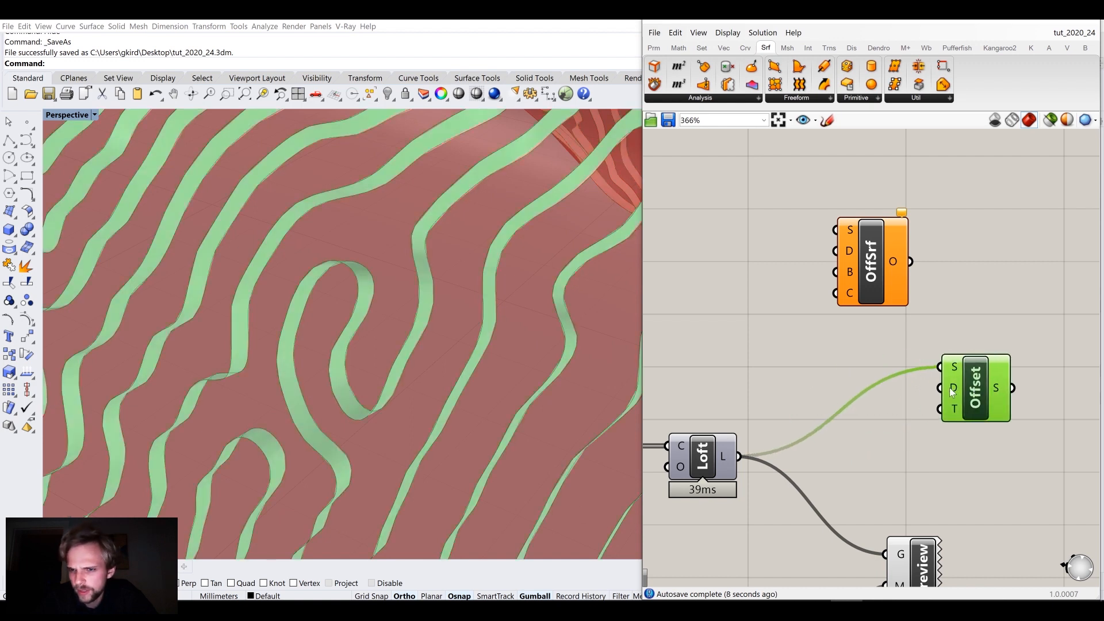
Add a number slider of 0.1 and connect it to the distance input of the Offset component
double_click(904, 440)
text(1)
key(BackSpace)
text(0.1)
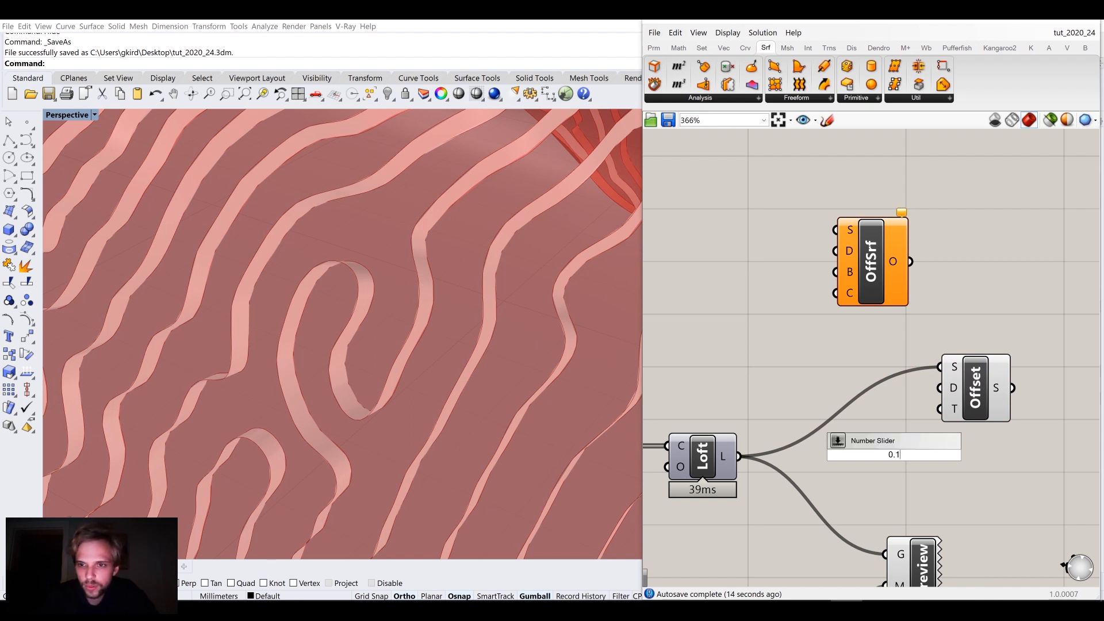
key(Return)
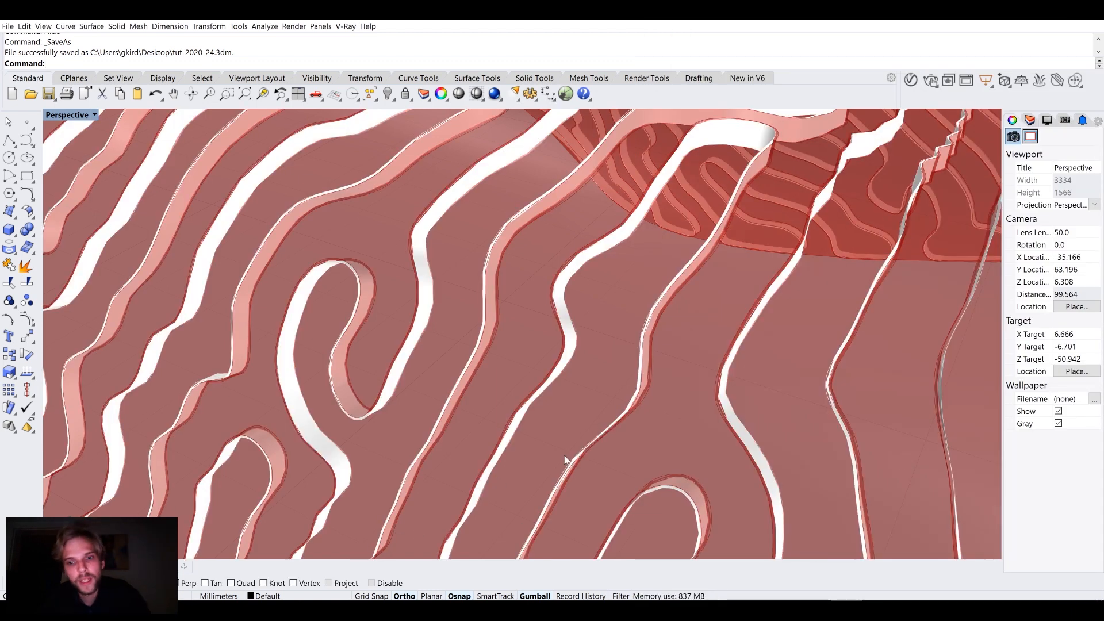
Reopen the Grasshopper window from Rhino beside the Perspective viewport
text(Grasshopper)
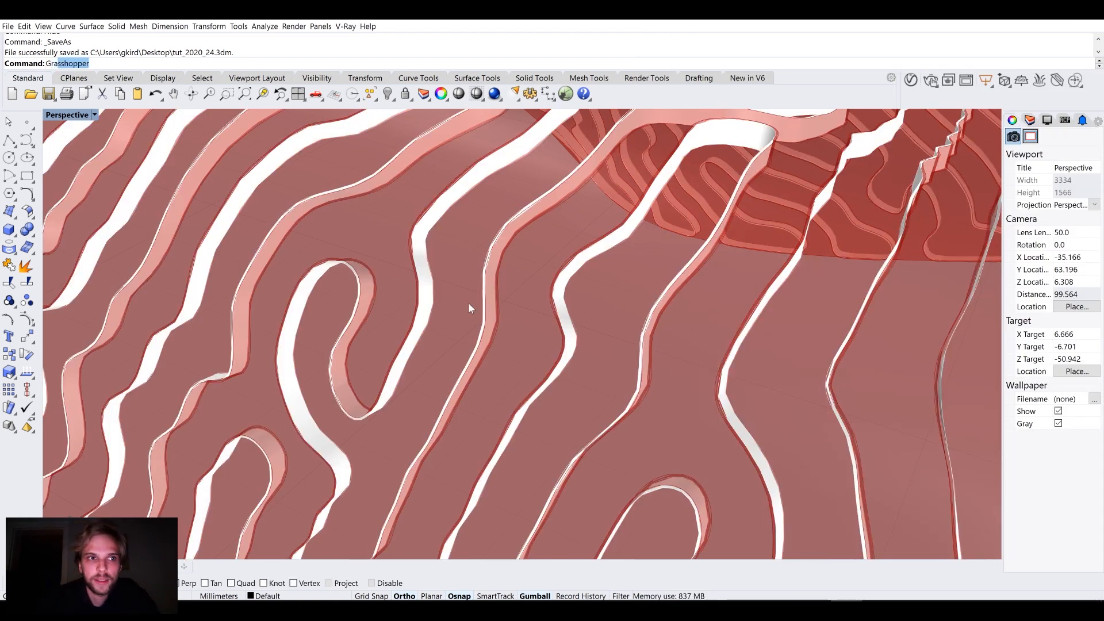
key(Return)
right_drag(509, 329, 607, 408)
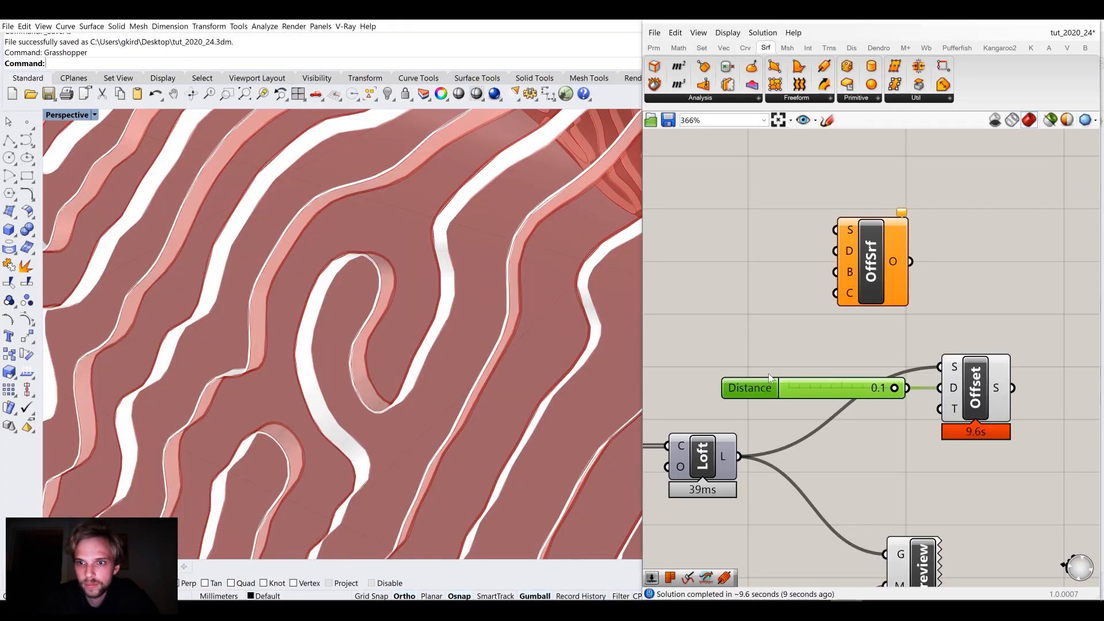
Feed the Offset output into the Preview geometry input in place of the Loft output, and reposition the components for the new wire
right_drag(827, 341, 764, 291)
click(928, 403)
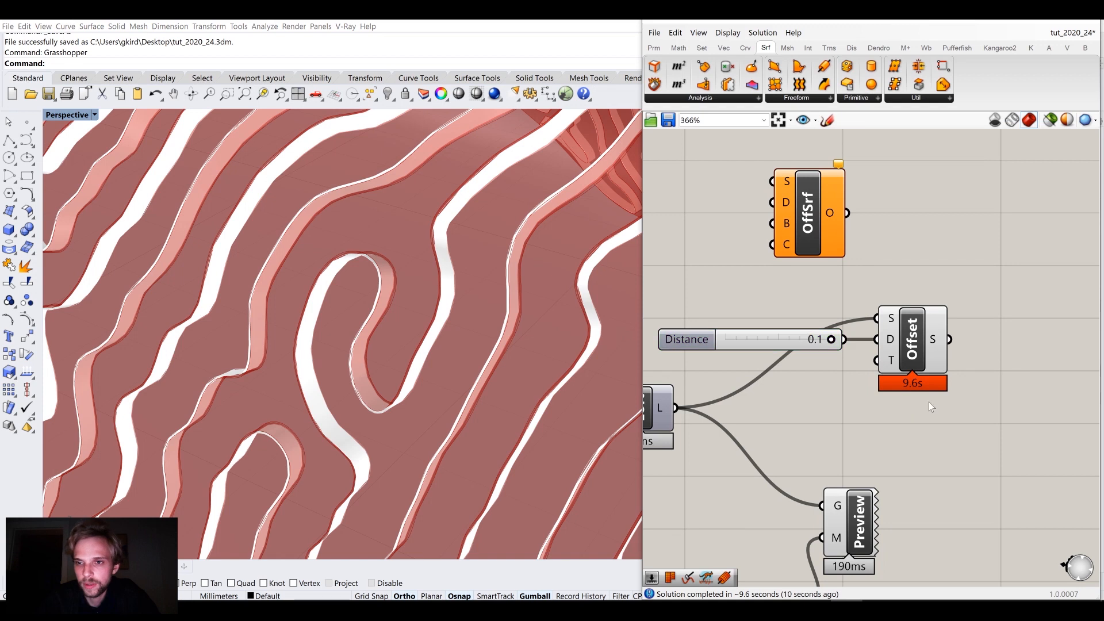
right_drag(804, 361, 840, 400)
drag(841, 269, 921, 253)
right_drag(873, 333, 798, 325)
right_drag(923, 390, 929, 315)
drag(916, 296, 938, 459)
click(806, 430)
scroll(785, 453, down, 3)
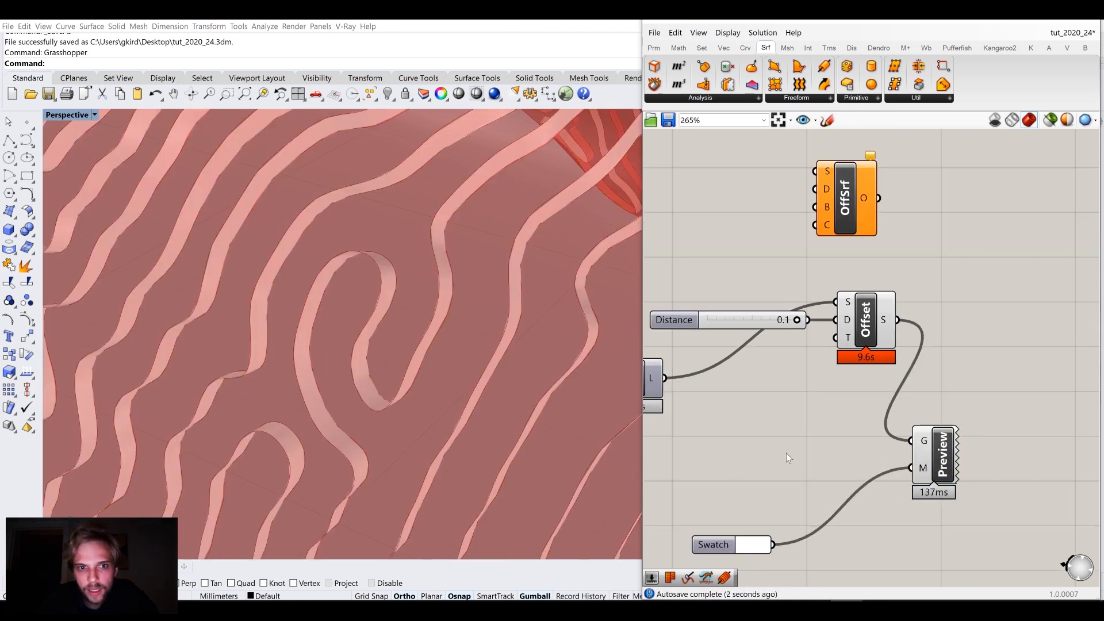
Turn off the Offset component's own preview and add the Loft output to the Preview geometry input
middle_click(881, 309)
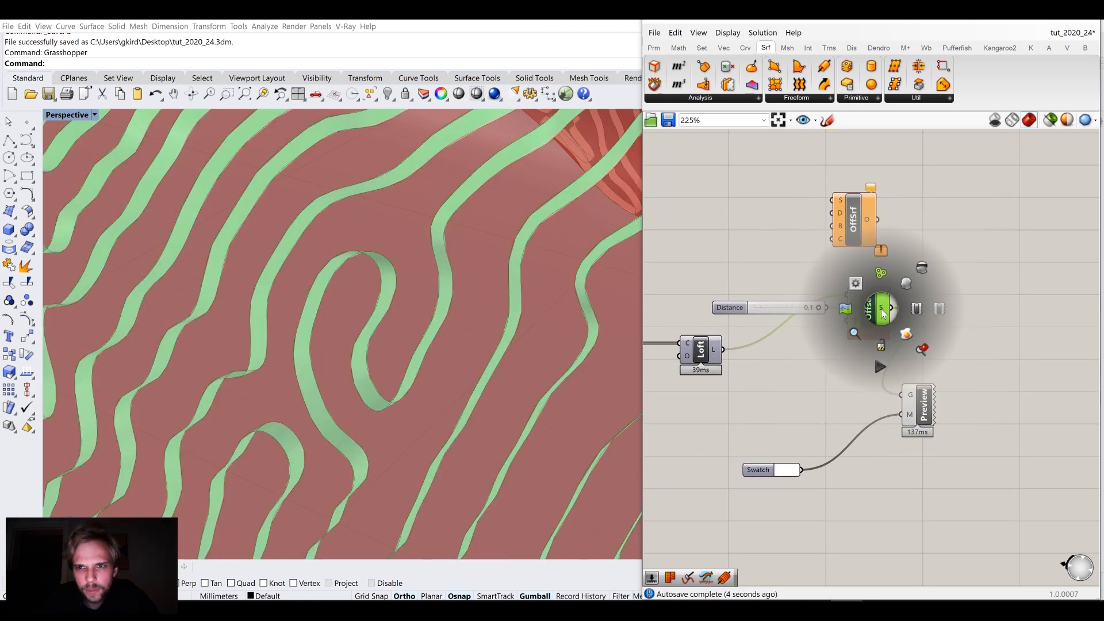
click(921, 269)
drag(728, 350, 900, 395)
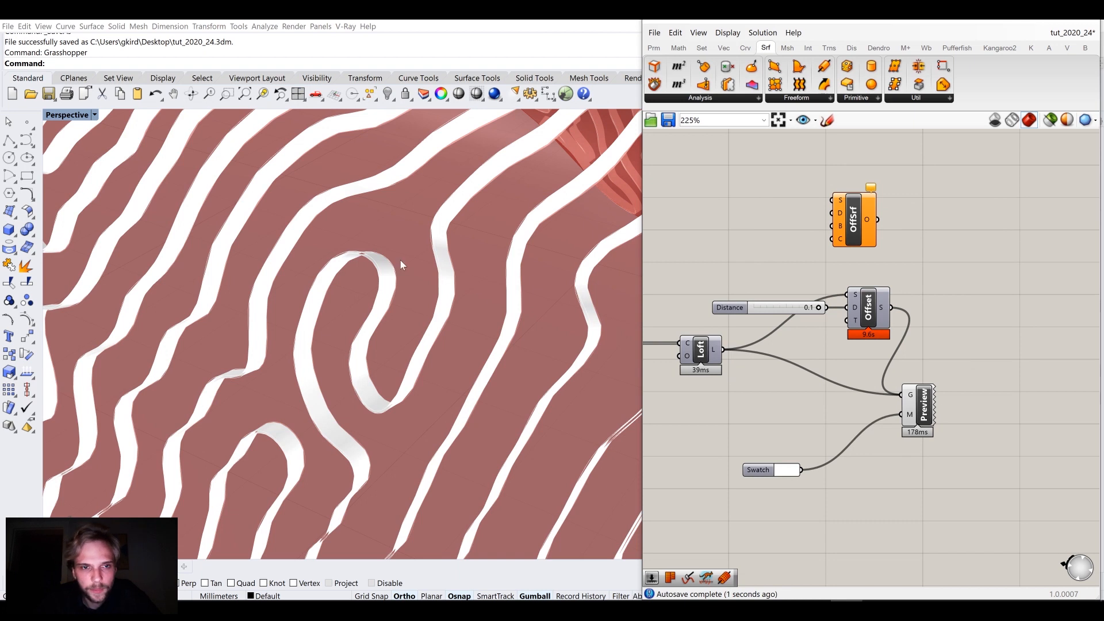
Examine up close how the offset strips sit relative to the original lofted strips in the Perspective viewport
scroll(347, 249, up, 5)
scroll(498, 368, down, 5)
scroll(498, 367, up, 3)
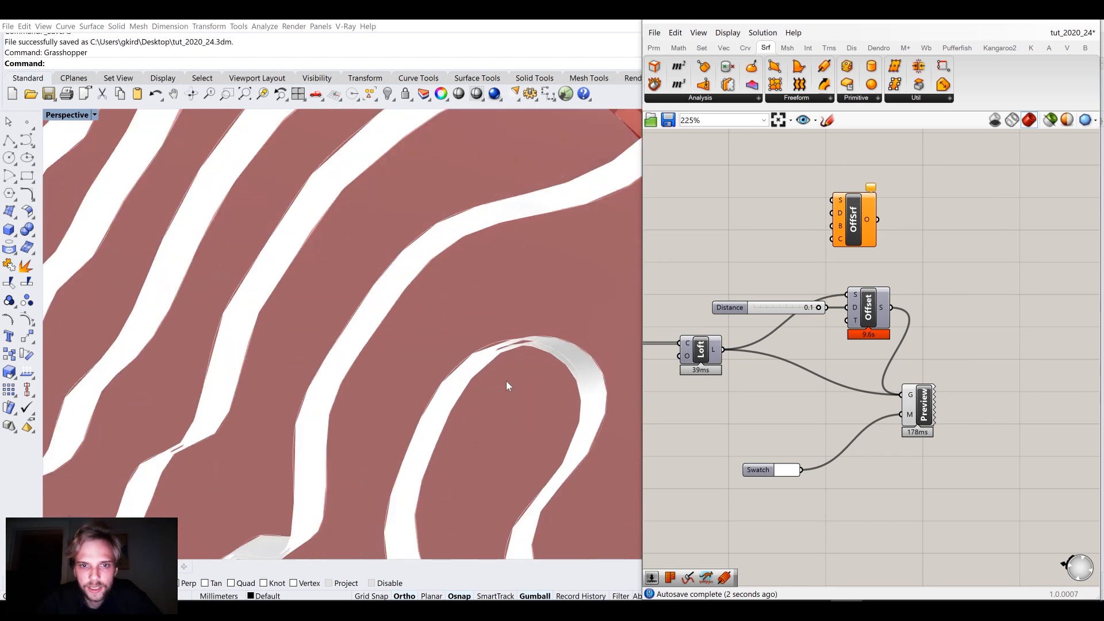
click(1086, 119)
click(1035, 172)
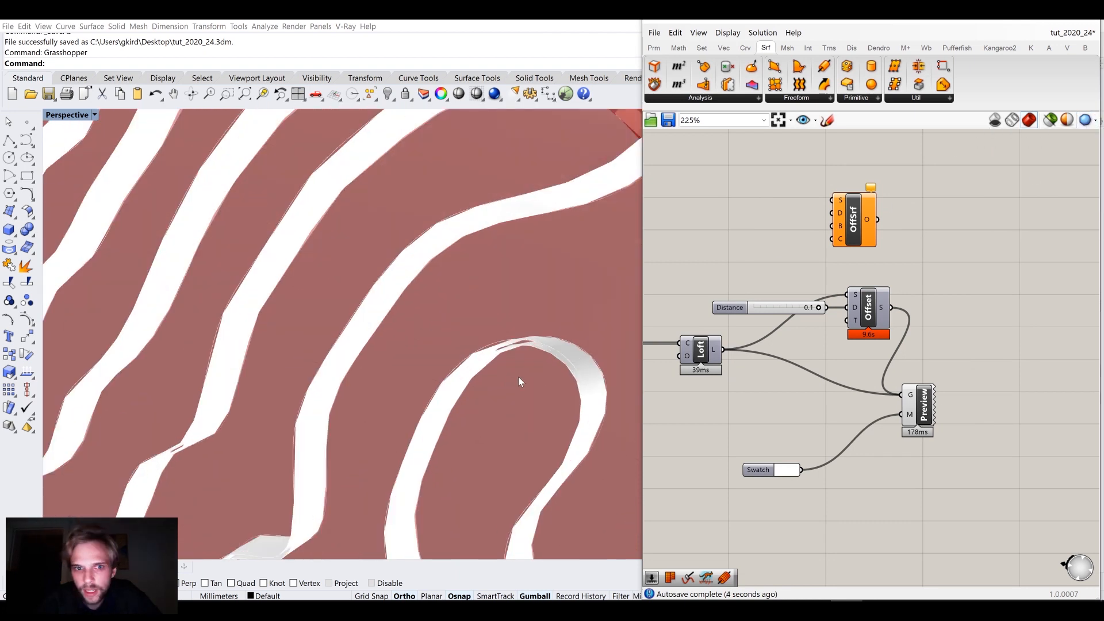
right_drag(518, 368, 510, 316)
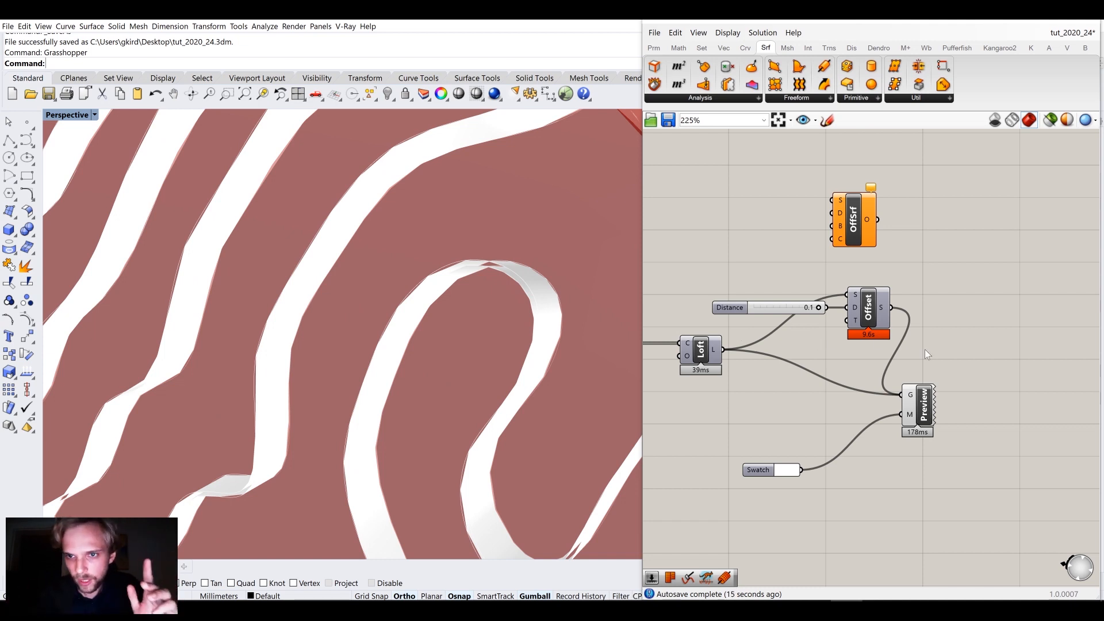
Connect the Loft output to the surface input of the OffSrf component
drag(840, 241, 848, 236)
drag(723, 349, 845, 197)
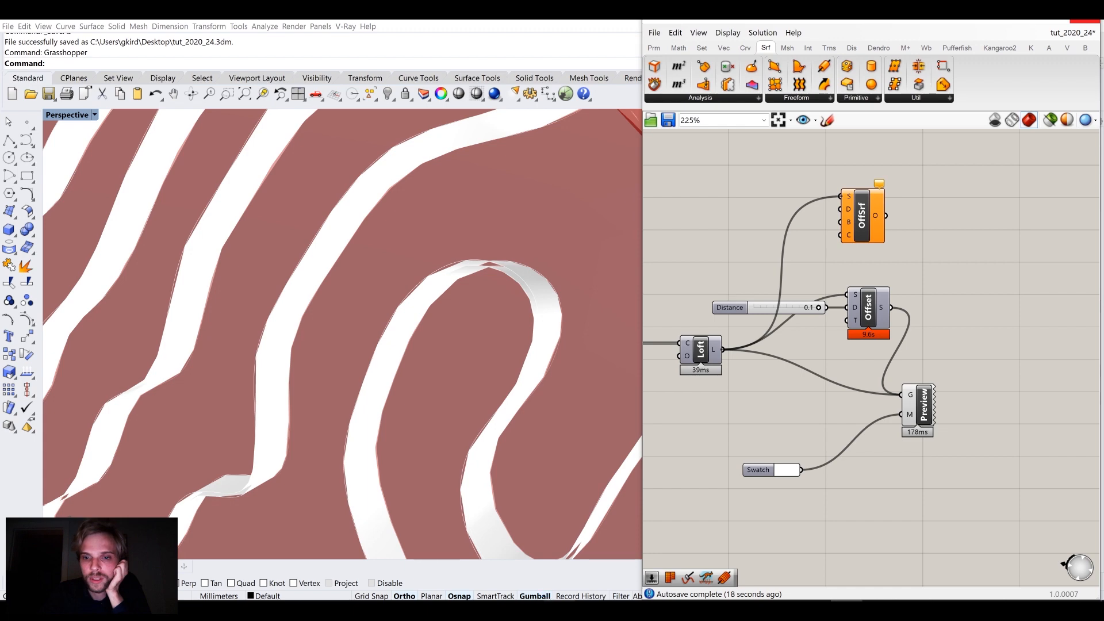
click(559, 609)
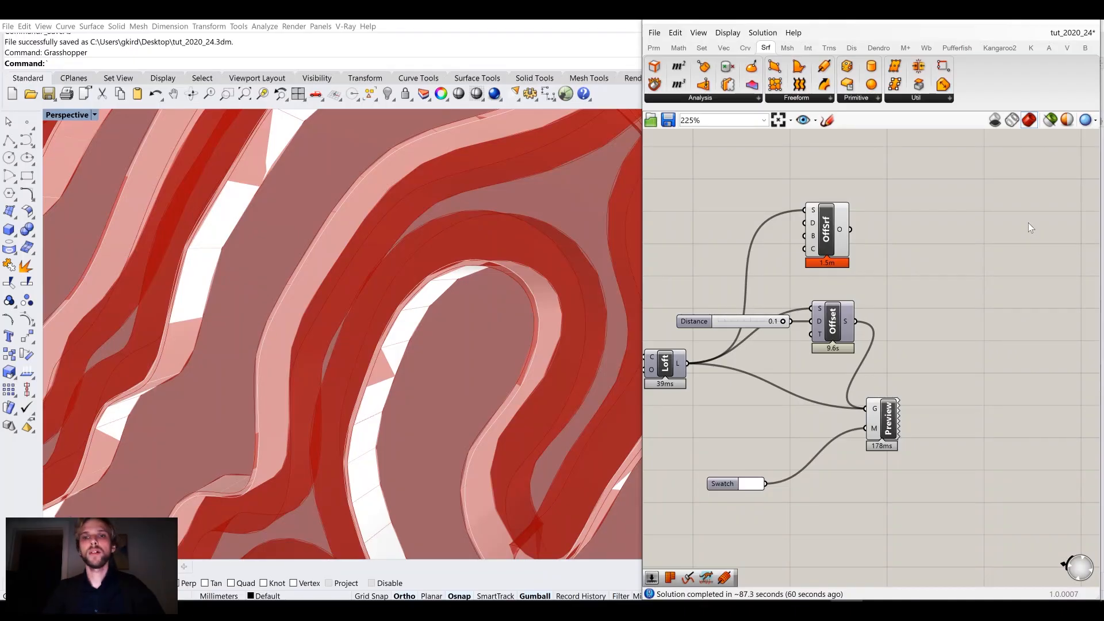
Delete the OffSrf component from the canvas
click(828, 230)
click(905, 242)
click(838, 232)
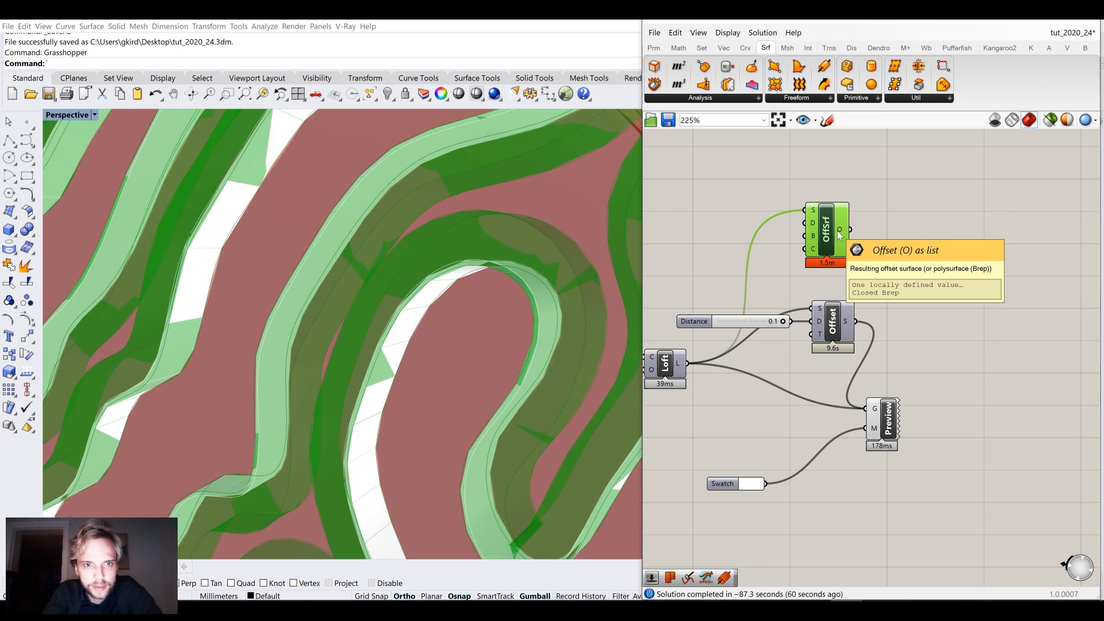
key(Delete)
Move the Offset component and its Distance slider slightly higher on the canvas above the Loft
right_drag(837, 230, 842, 161)
drag(837, 307, 788, 219)
drag(837, 255, 816, 204)
click(808, 264)
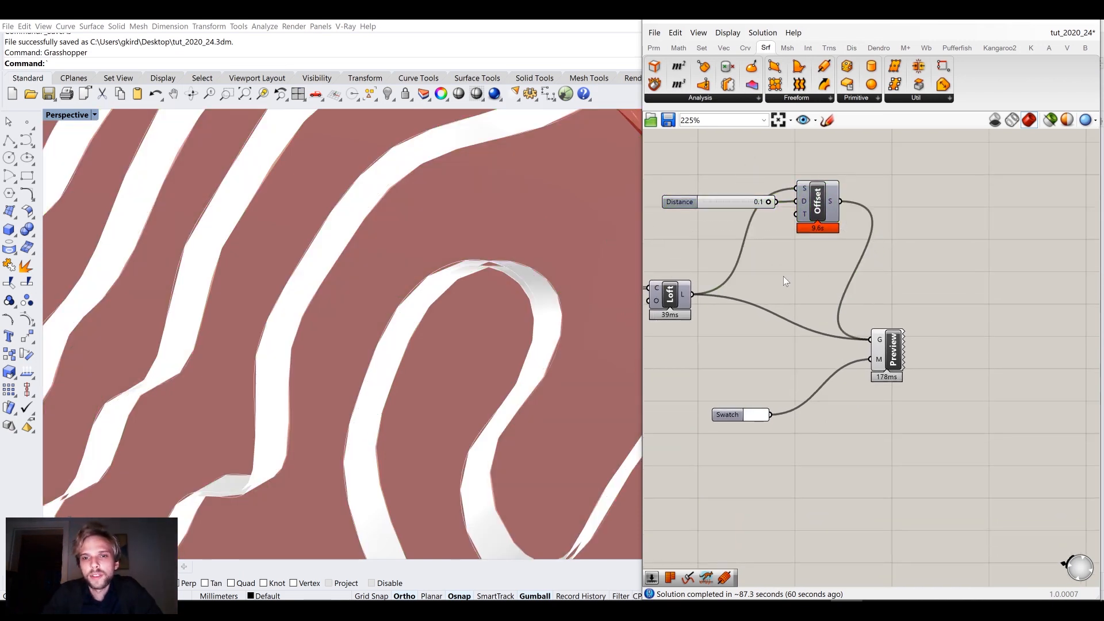
Shift the Loft, Distance slider, Offset, Preview and Swatch together farther away from the Nurbs Curve component
scroll(847, 319, down, 3)
drag(968, 448, 767, 241)
scroll(784, 309, up, 3)
drag(784, 306, 854, 307)
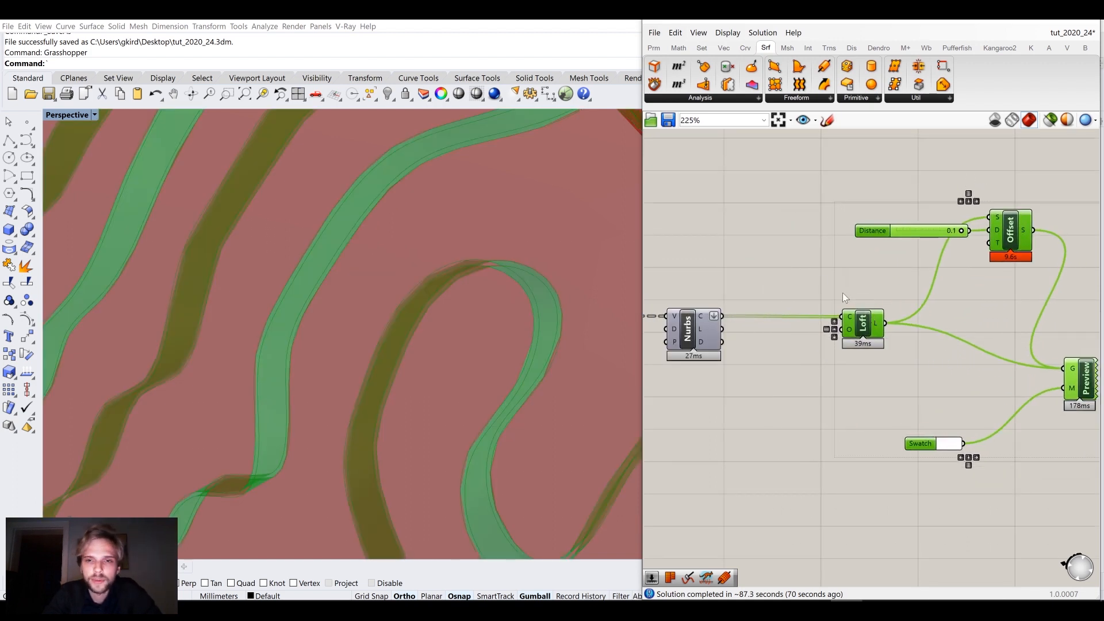
click(842, 293)
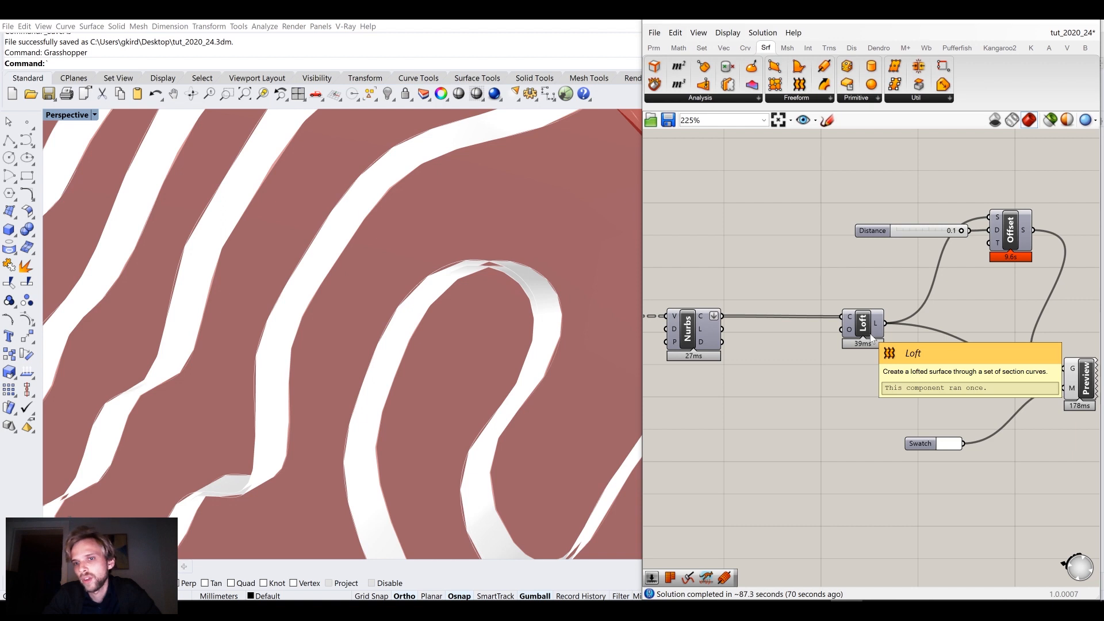
Move the Preview component and its Swatch farther away from the Loft and Offset components
scroll(928, 319, down, 2)
right_drag(934, 300, 811, 300)
scroll(839, 333, up, 1)
drag(967, 461, 791, 355)
drag(799, 422, 908, 422)
click(940, 336)
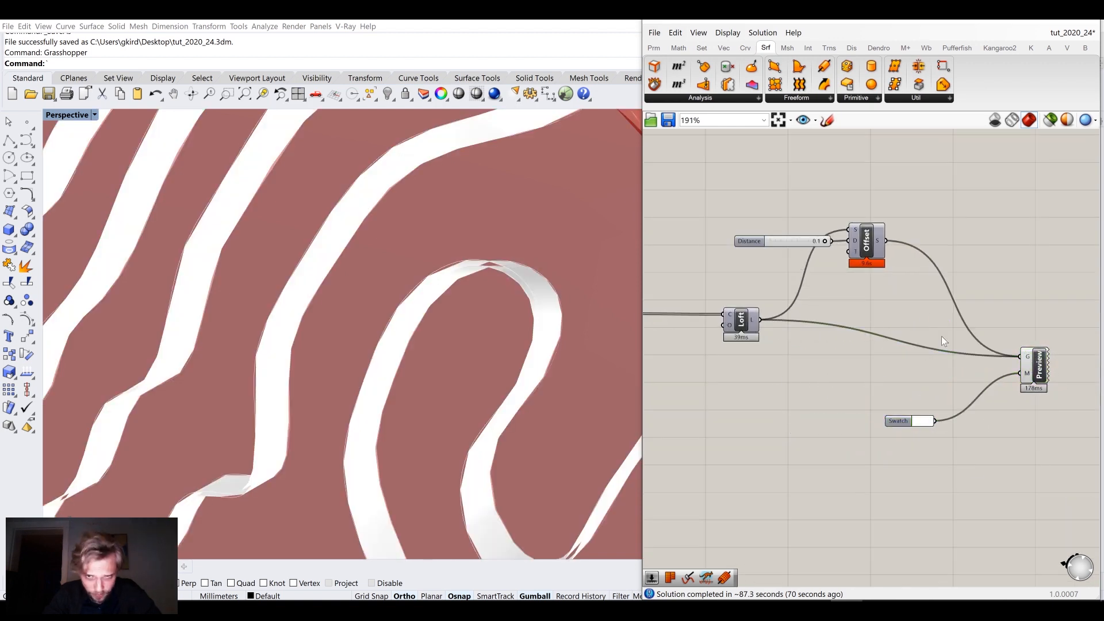
Turn off the display of the Preview component that colours the strips white
scroll(842, 250, up, 3)
scroll(686, 244, down, 3)
click(937, 348)
middle_click(938, 349)
click(979, 311)
click(961, 267)
Turn on the previews of the Offset and Loft components
click(789, 252)
middle_click(789, 252)
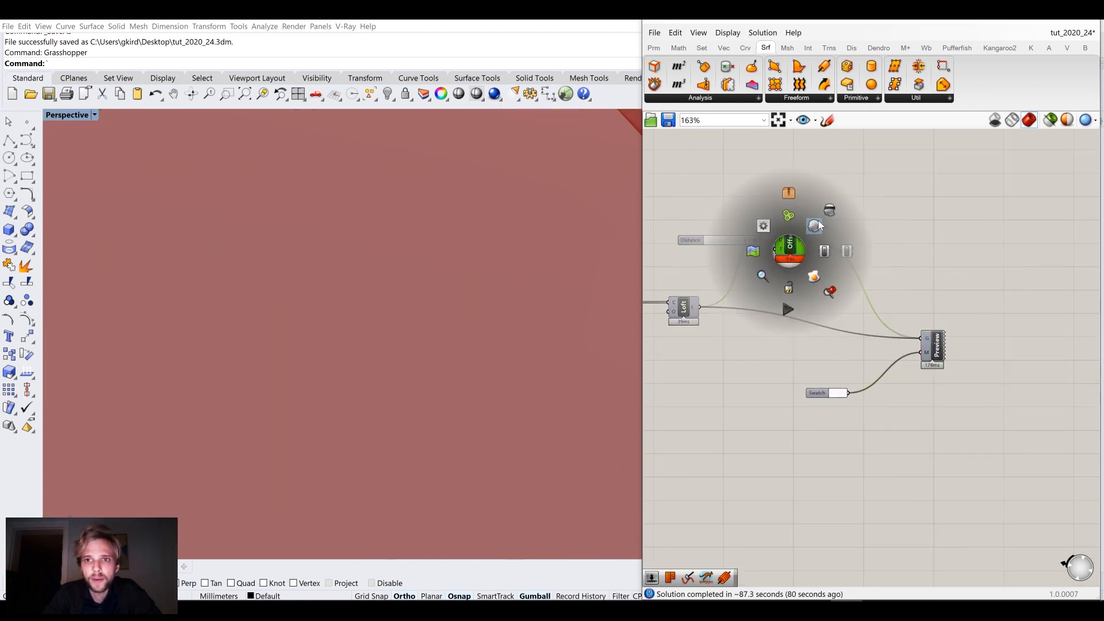
click(813, 227)
click(870, 238)
right_drag(732, 294, 803, 294)
click(756, 308)
middle_click(756, 310)
click(781, 284)
click(853, 284)
right_drag(858, 299, 860, 348)
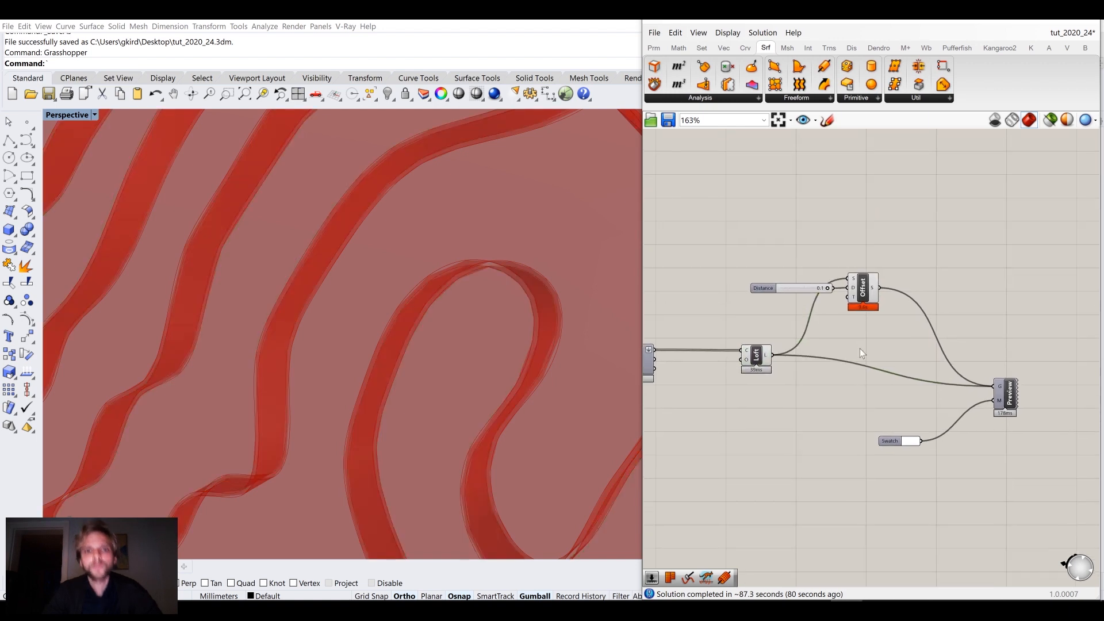
Shift the Offset component and its Distance slider slightly closer to the Loft, then view the strips up close in the viewport
scroll(860, 349, up, 3)
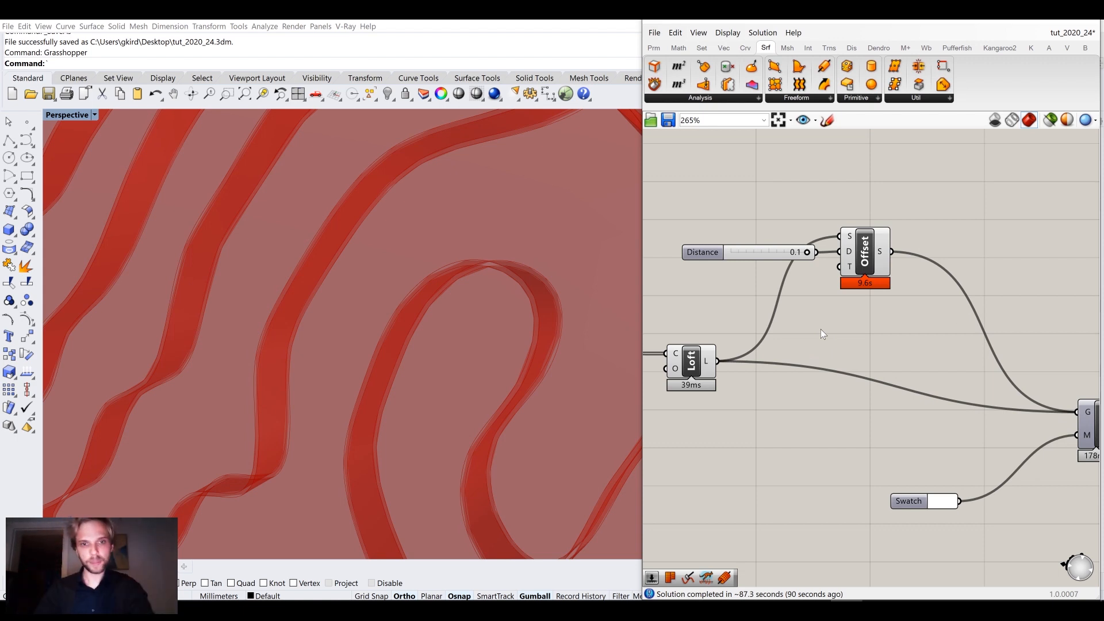
drag(892, 321, 727, 195)
drag(881, 273, 841, 274)
click(857, 306)
scroll(482, 253, up, 2)
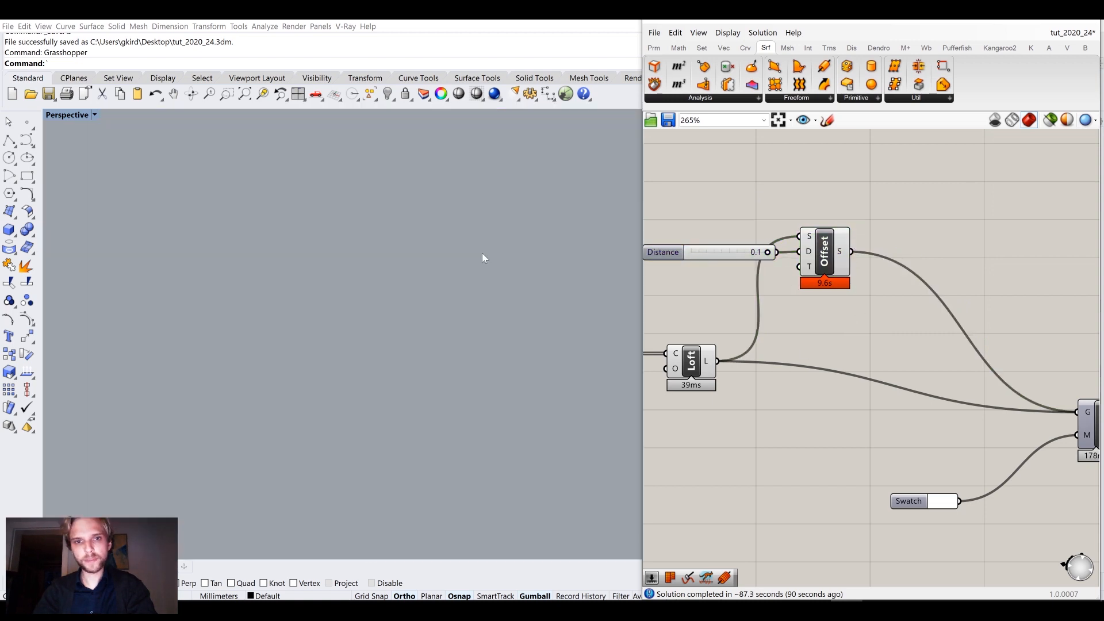
scroll(498, 276, down, 4)
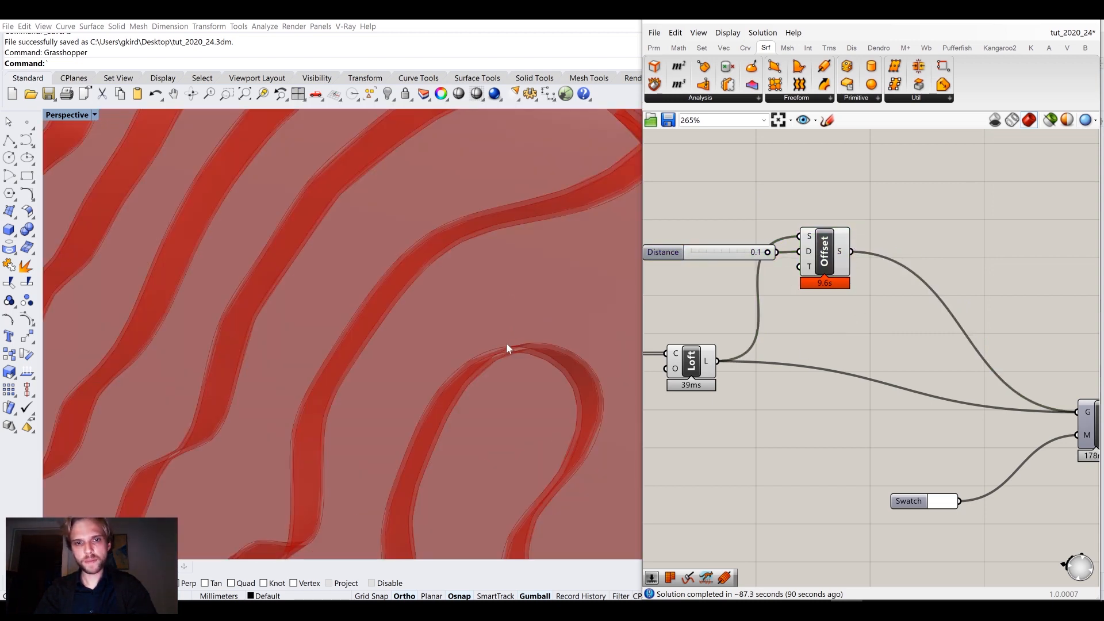
Add a Brep Edges component beside Offset and connect the Offset output to its Brep input
double_click(802, 325)
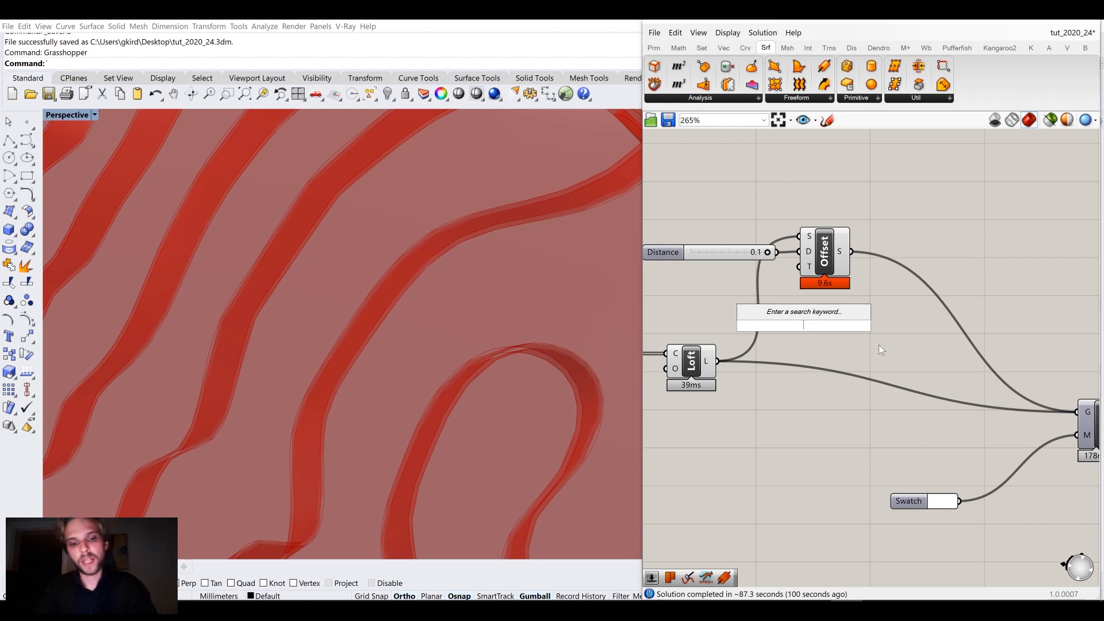
text(ed)
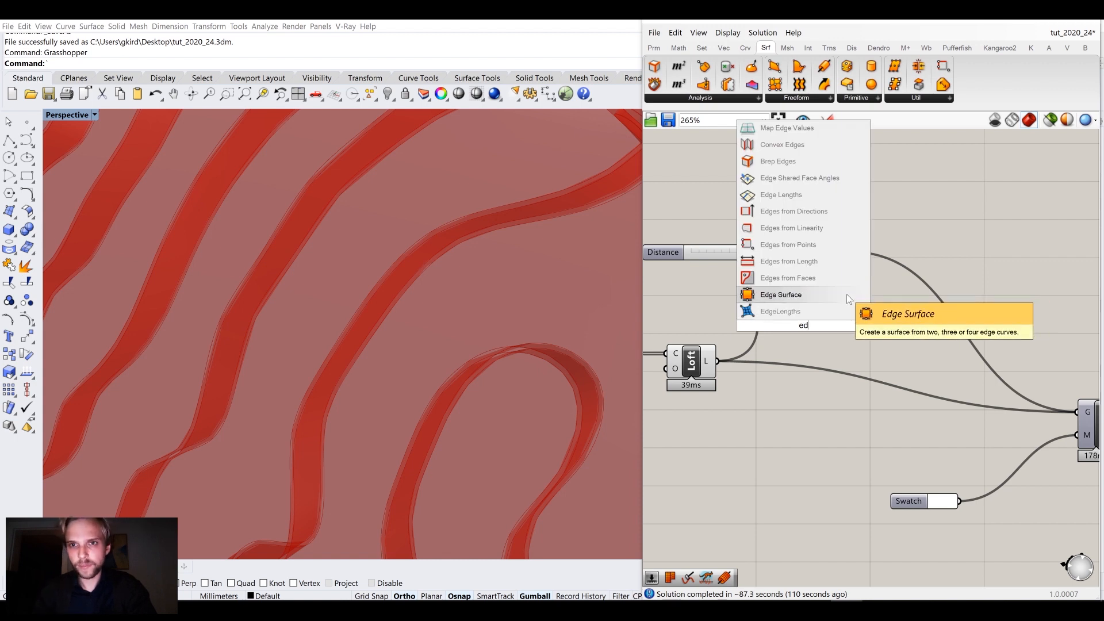
click(824, 164)
drag(795, 329, 917, 252)
right_drag(917, 252, 819, 206)
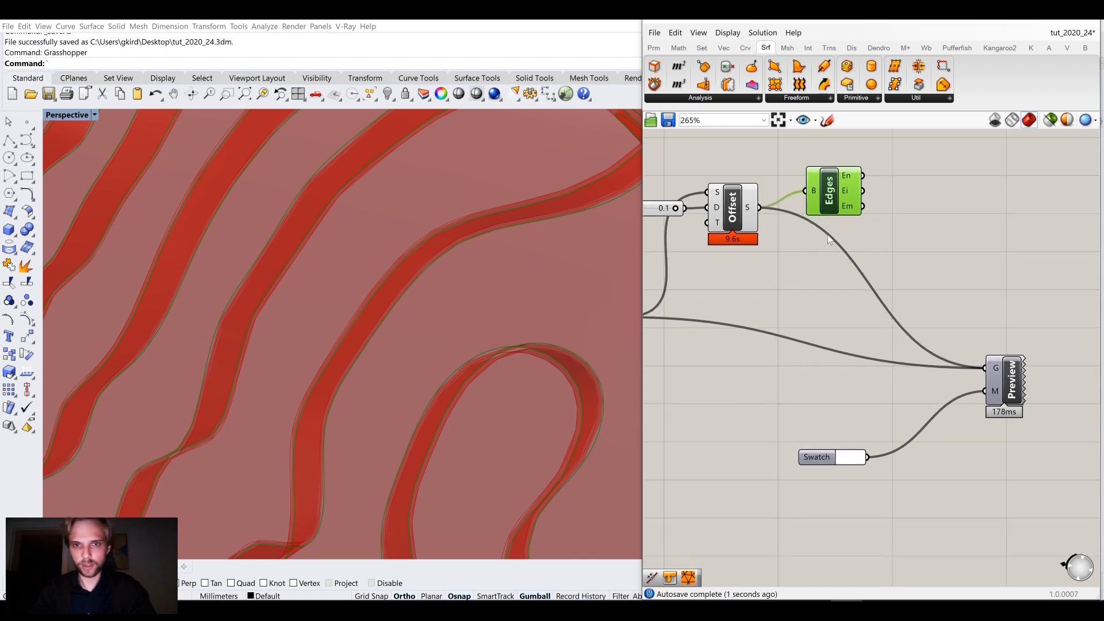
scroll(848, 190, up, 2)
drag(847, 186, 823, 212)
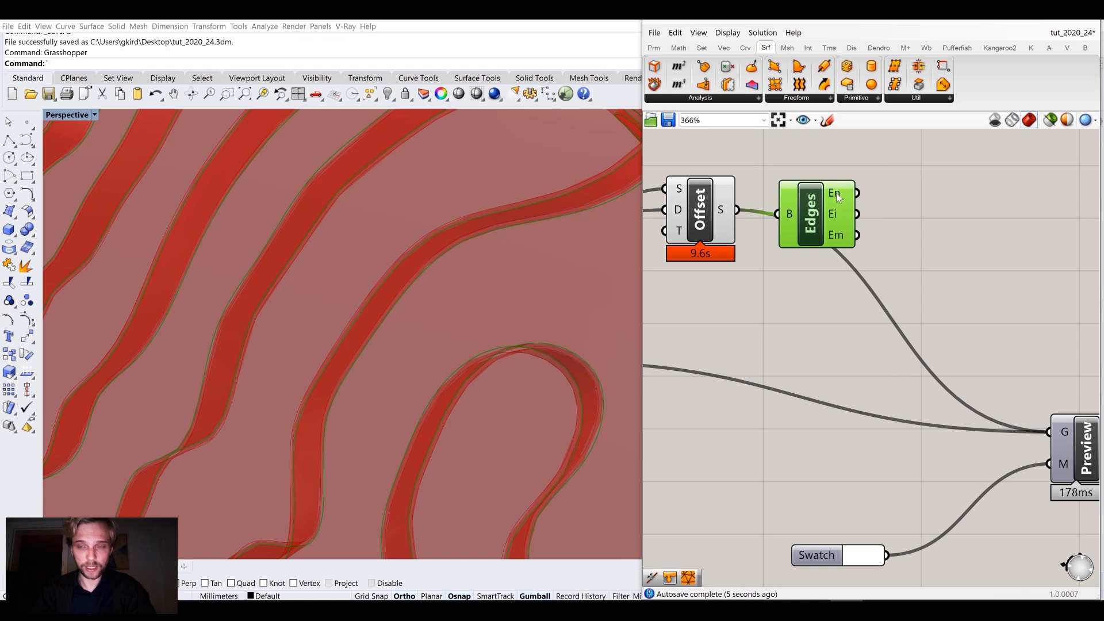
Add a curve Length component beside the Edges component and connect the naked edges (En) output to its curve input
mouse_move(836, 192)
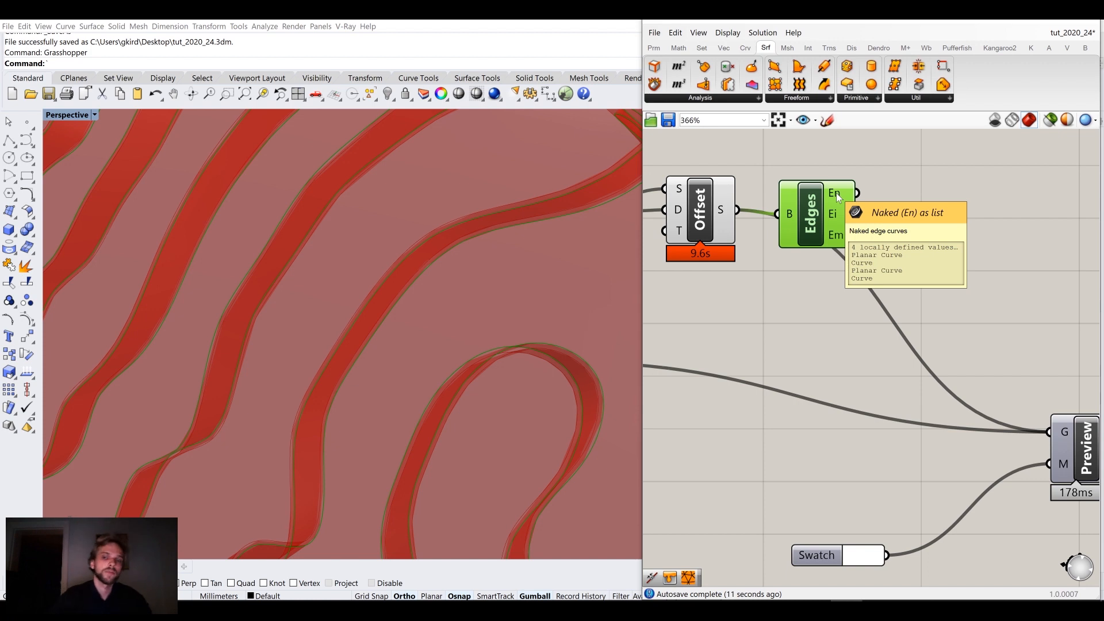
right_drag(945, 210, 905, 210)
mouse_move(778, 210)
mouse_down()
mouse_move(790, 198)
mouse_move(780, 191)
mouse_up()
right_drag(871, 233, 869, 316)
double_click(912, 274)
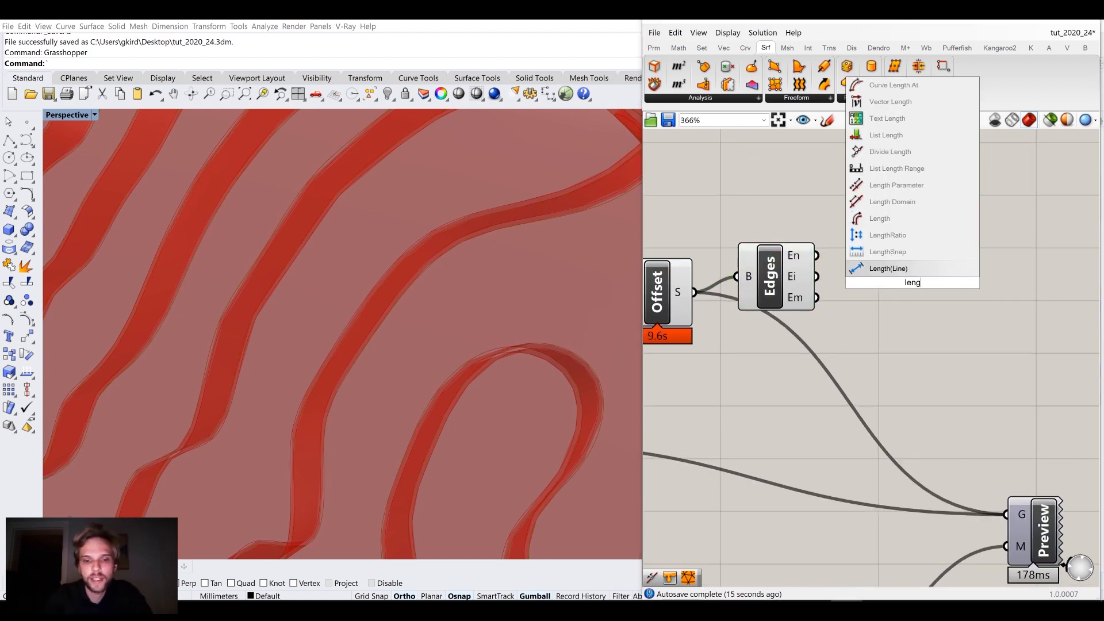
click(894, 212)
drag(818, 256, 905, 257)
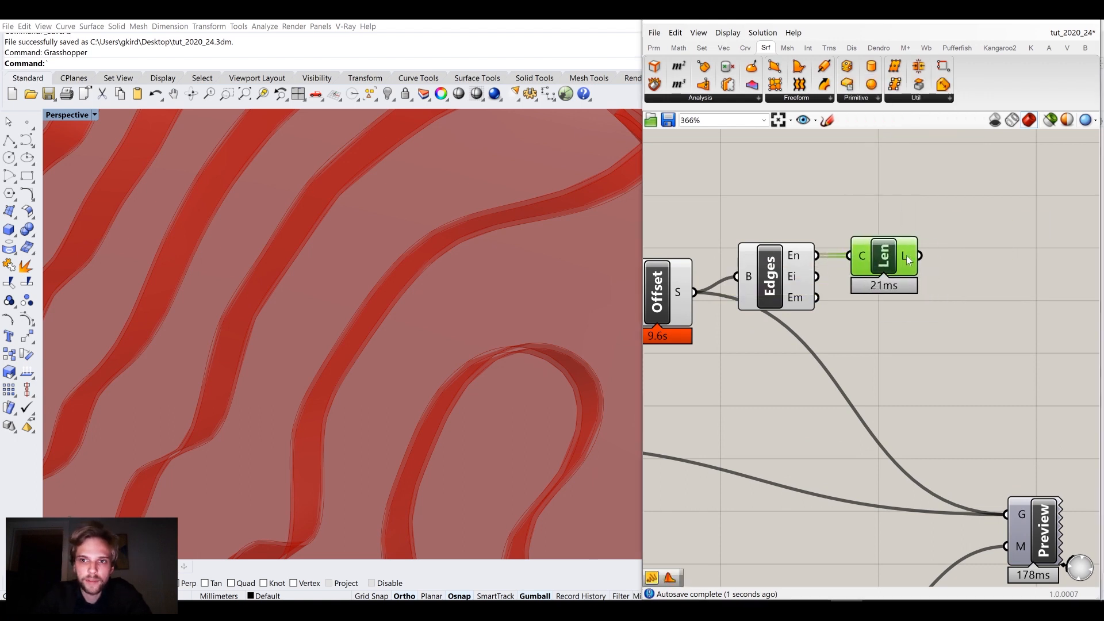
mouse_move(906, 258)
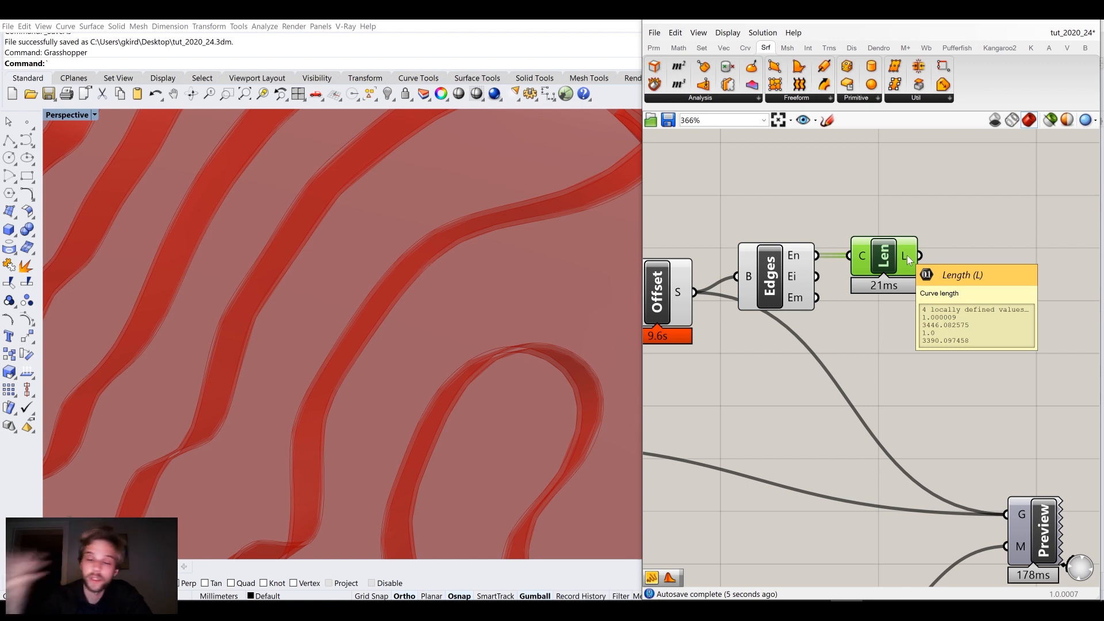
drag(883, 256, 873, 230)
Add a Sort List component, connecting the curve lengths to its keys input (K) and the naked edges to its values input (A)
double_click(983, 295)
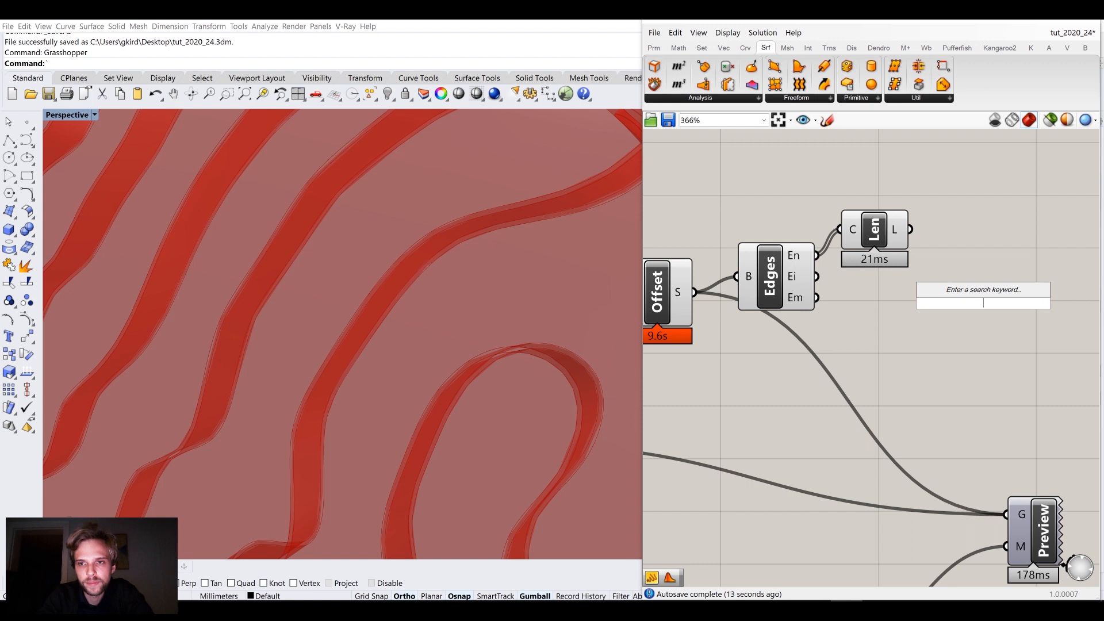
text(sor)
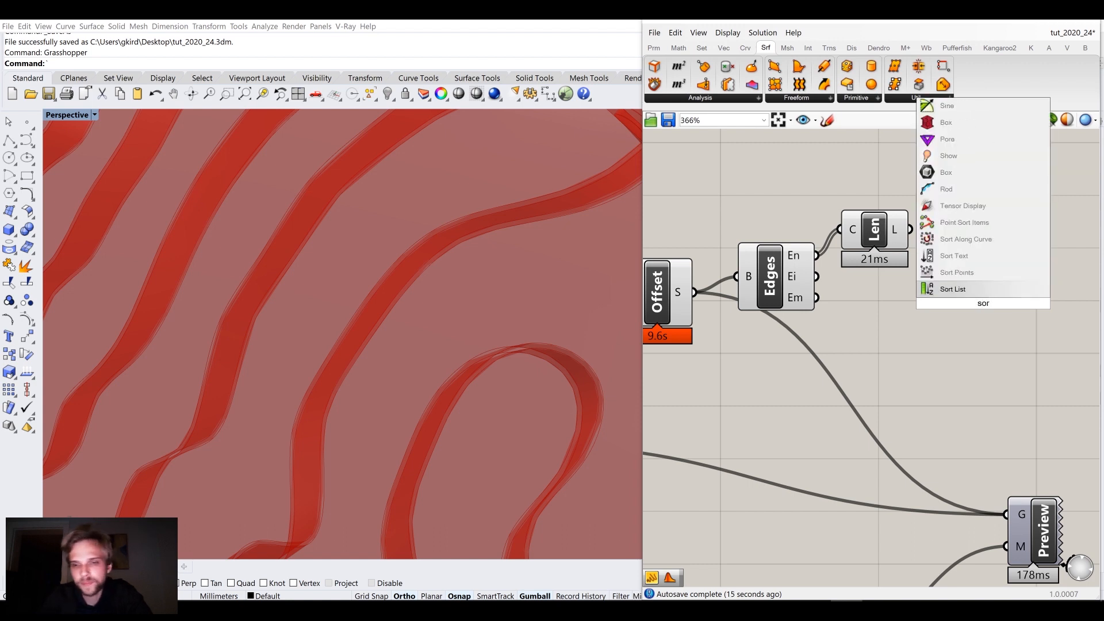
click(977, 287)
drag(912, 230, 943, 263)
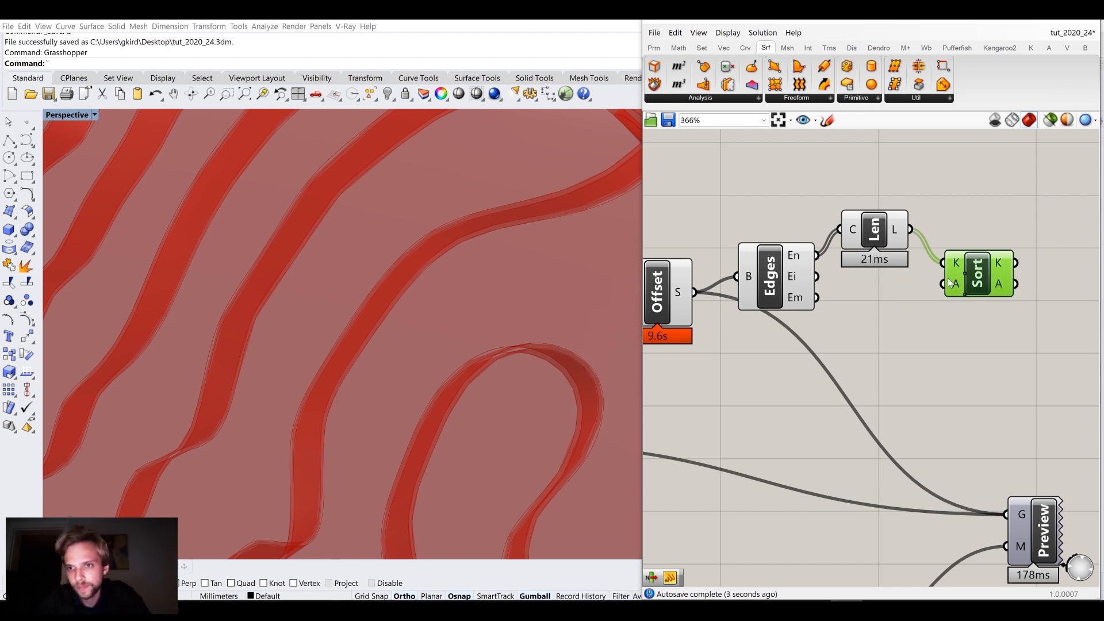
drag(880, 240, 883, 208)
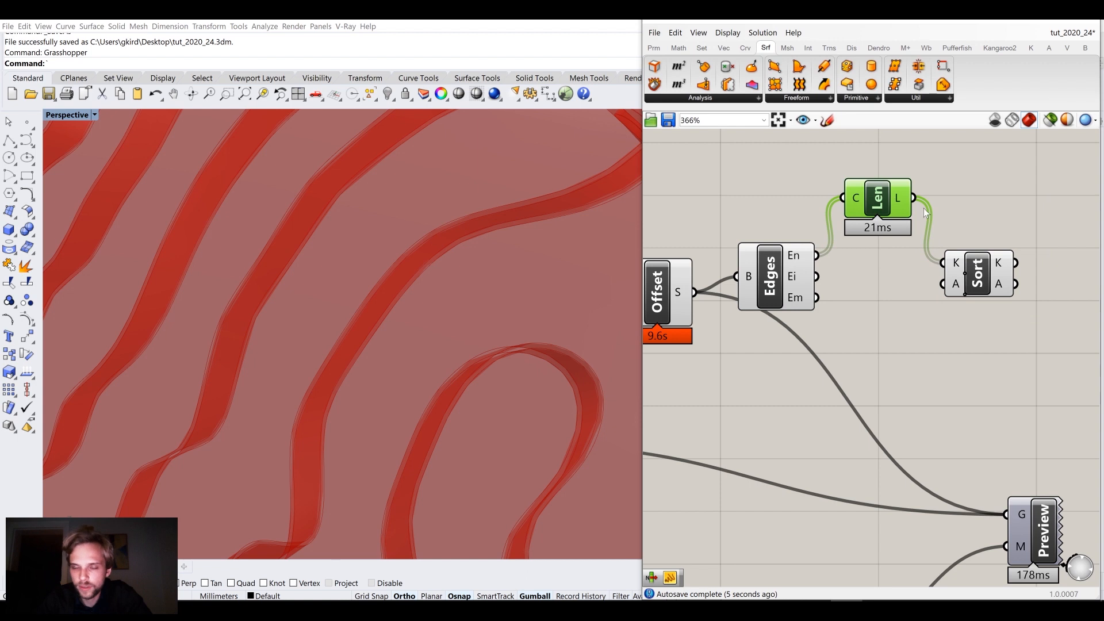
drag(987, 267, 984, 234)
drag(817, 255, 999, 259)
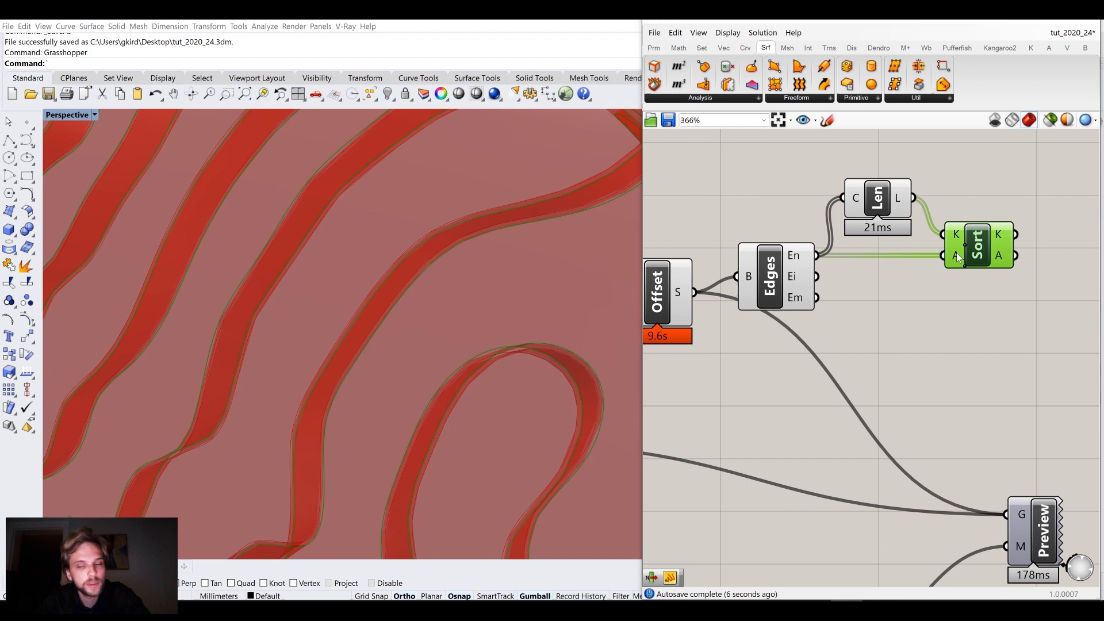
Apply Reverse to the sorted values output (A) of the Sort List component
right_drag(959, 257, 847, 247)
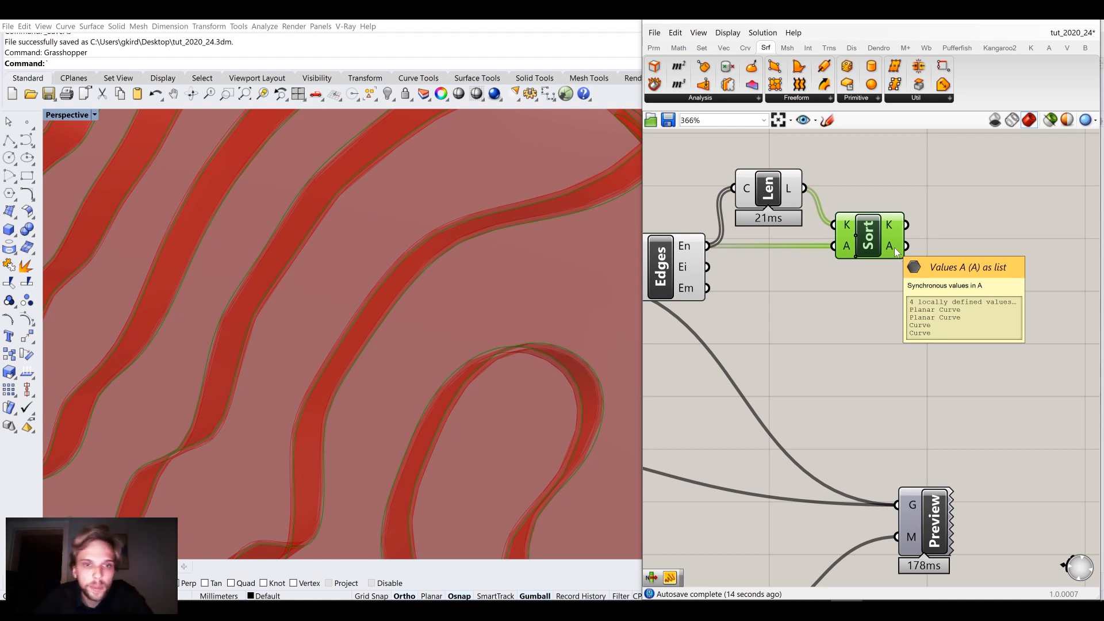
scroll(558, 345, down, 15)
scroll(532, 385, up, 5)
shift+right_drag(532, 384, 518, 242)
scroll(416, 292, up, 6)
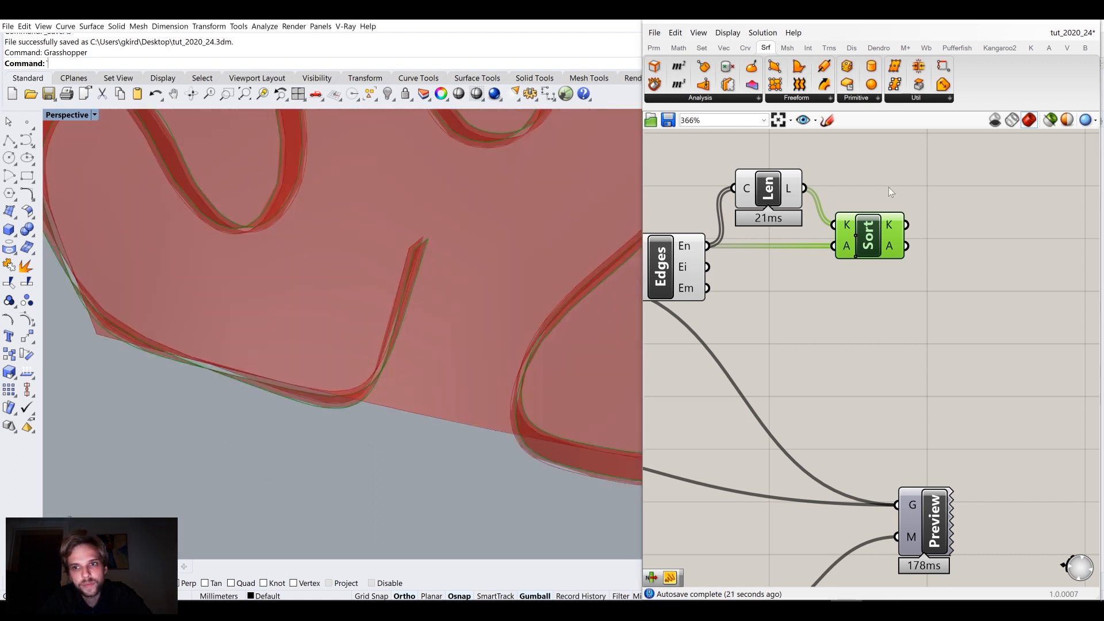
right_drag(896, 256, 785, 284)
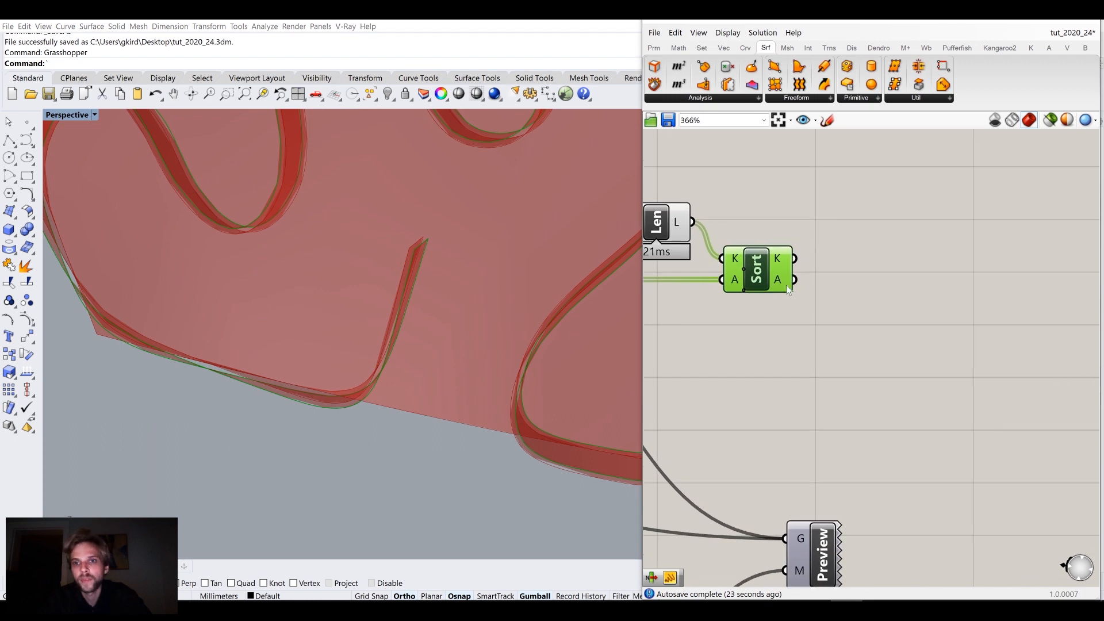
right_click(785, 283)
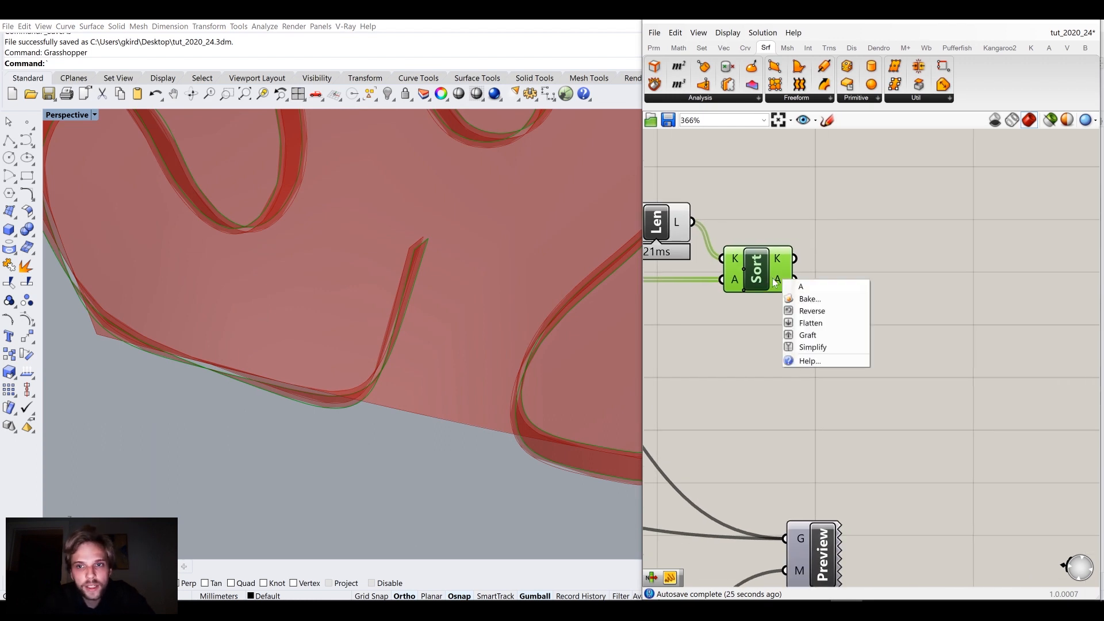
click(808, 311)
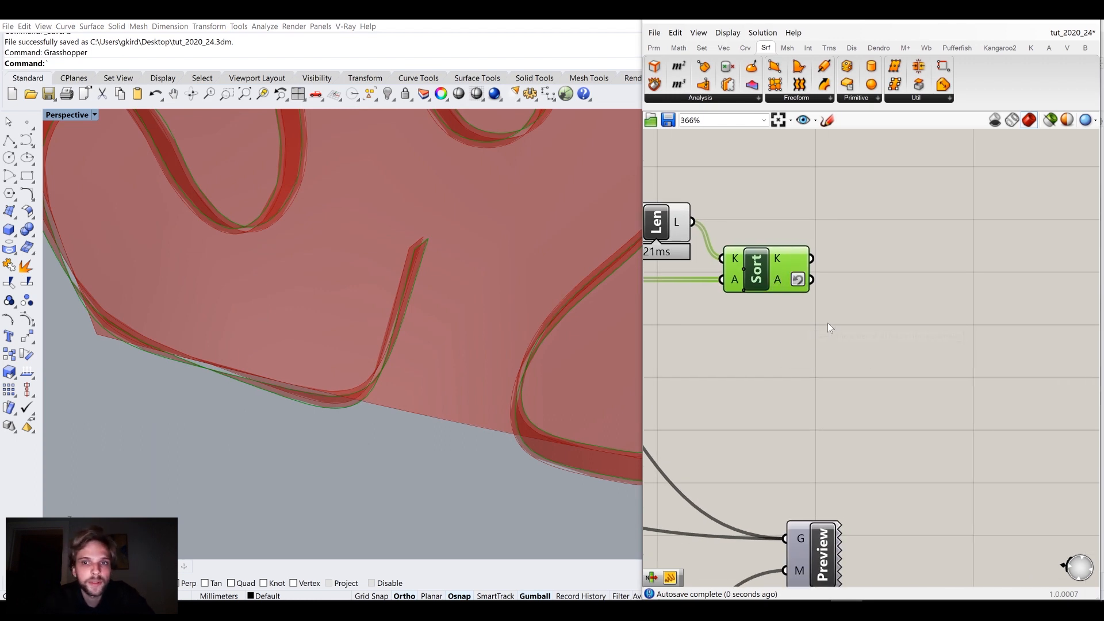
mouse_move(780, 288)
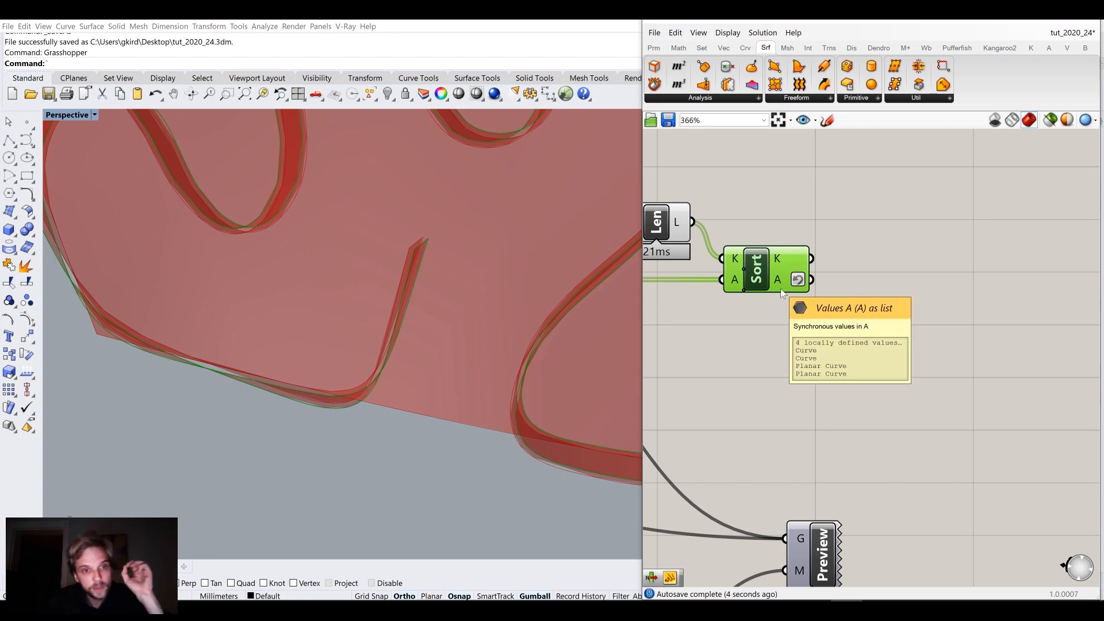
Add a List Item component and connect the reversed Sort values output (A) to its list input (L)
double_click(906, 341)
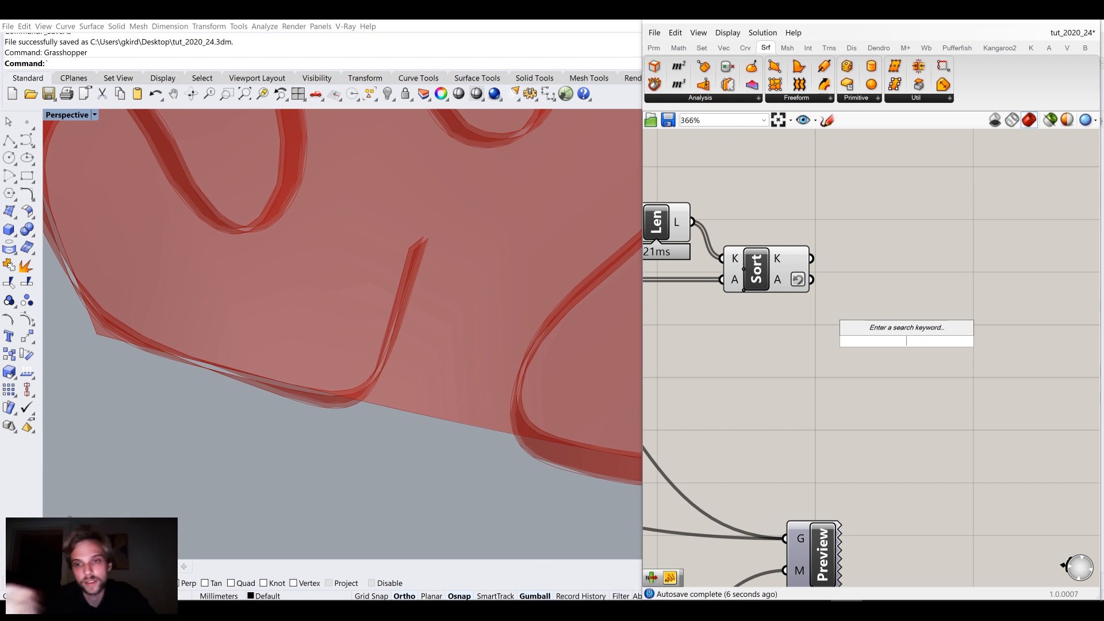
text(l)
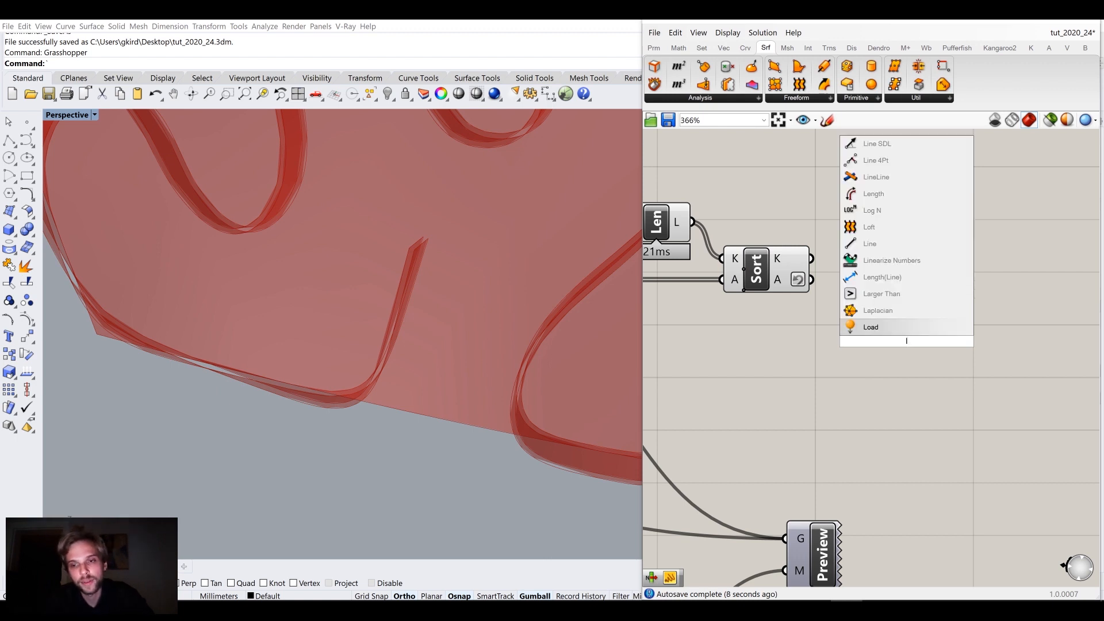
text(ist len)
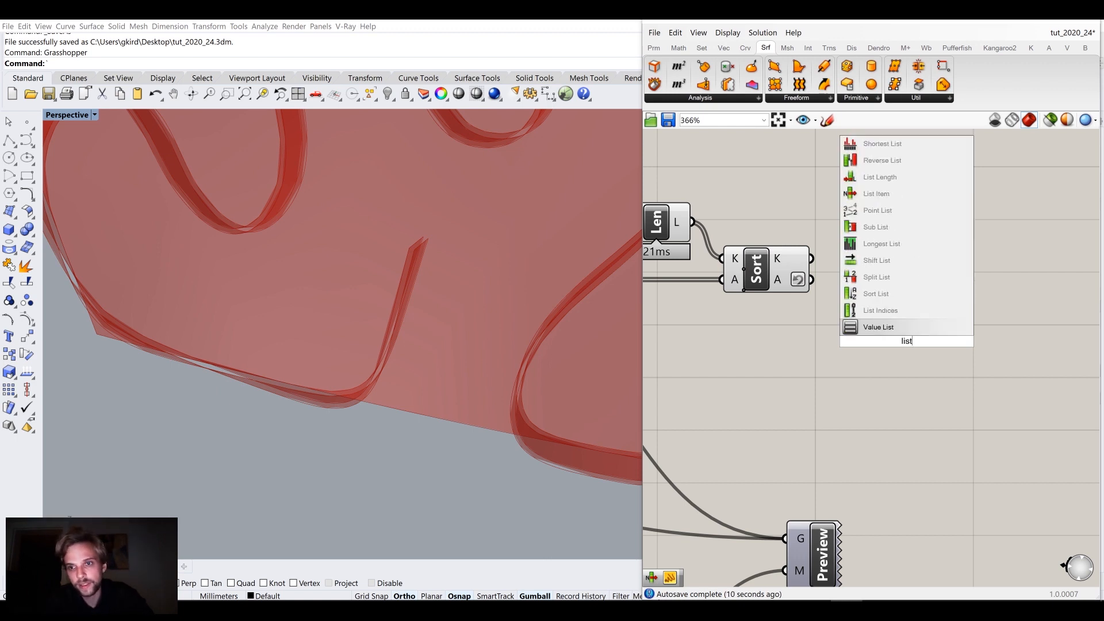
key(BackSpace)
key(BackSpace)
key(BackSpace)
text(itm)
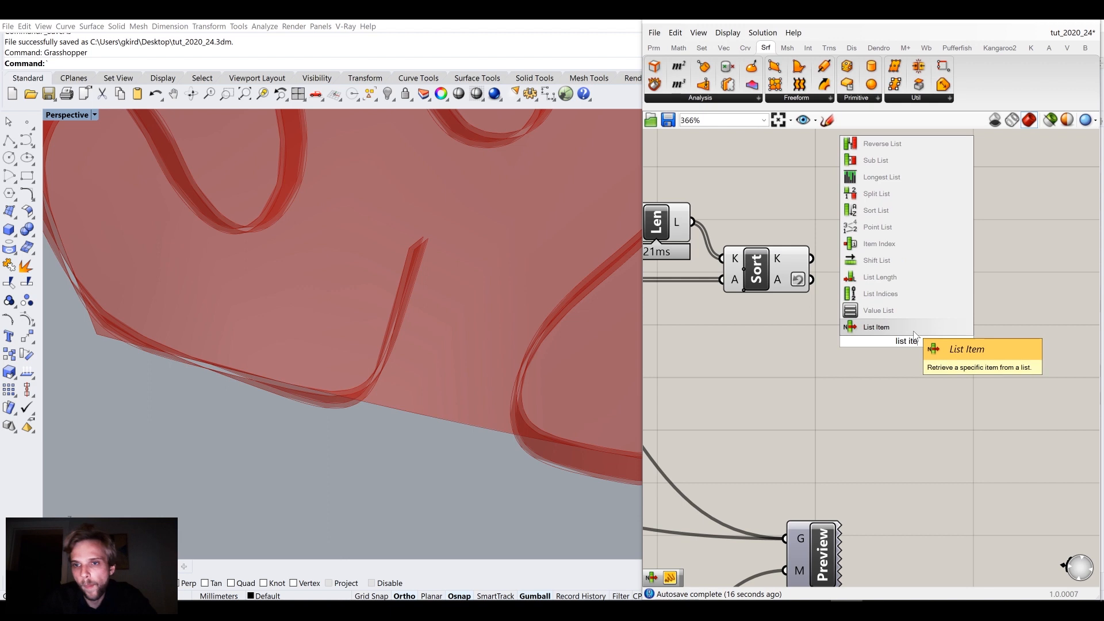
key(Return)
drag(880, 304, 881, 310)
drag(915, 348, 891, 308)
Add a second output (+1) to the List Item component and inspect the strip end in the viewport
scroll(892, 313, up, 5)
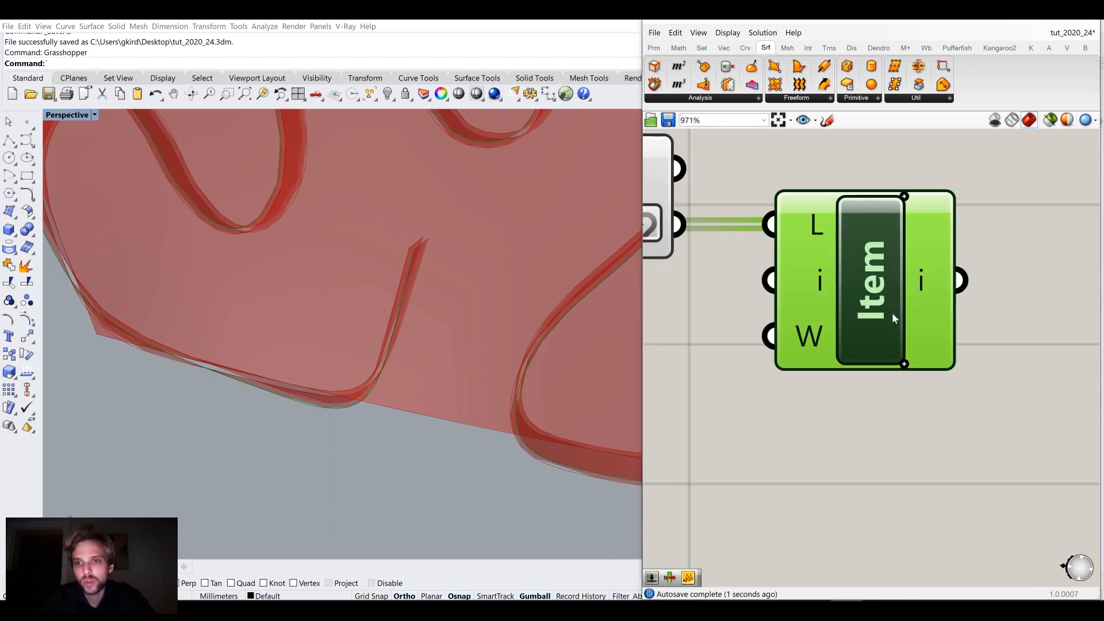
click(904, 364)
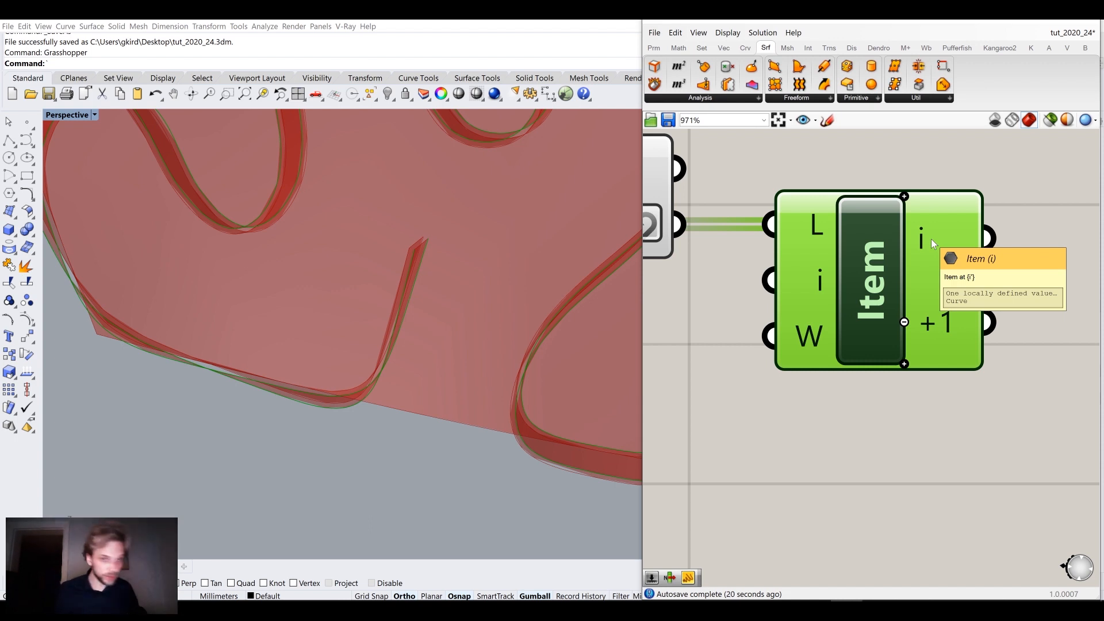
scroll(415, 259, up, 5)
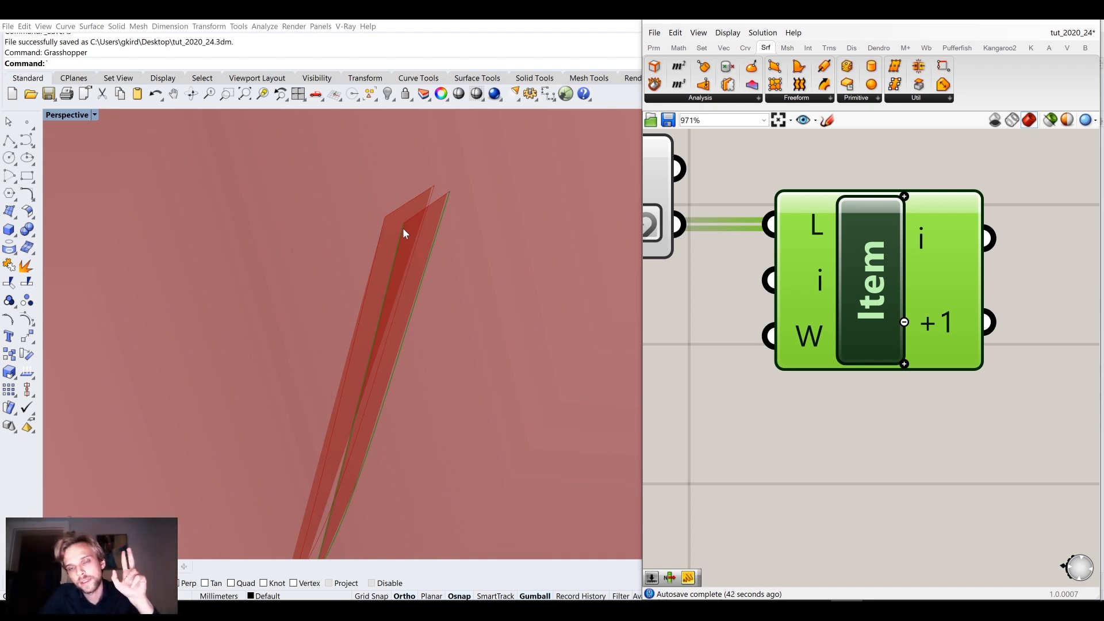
mouse_move(949, 241)
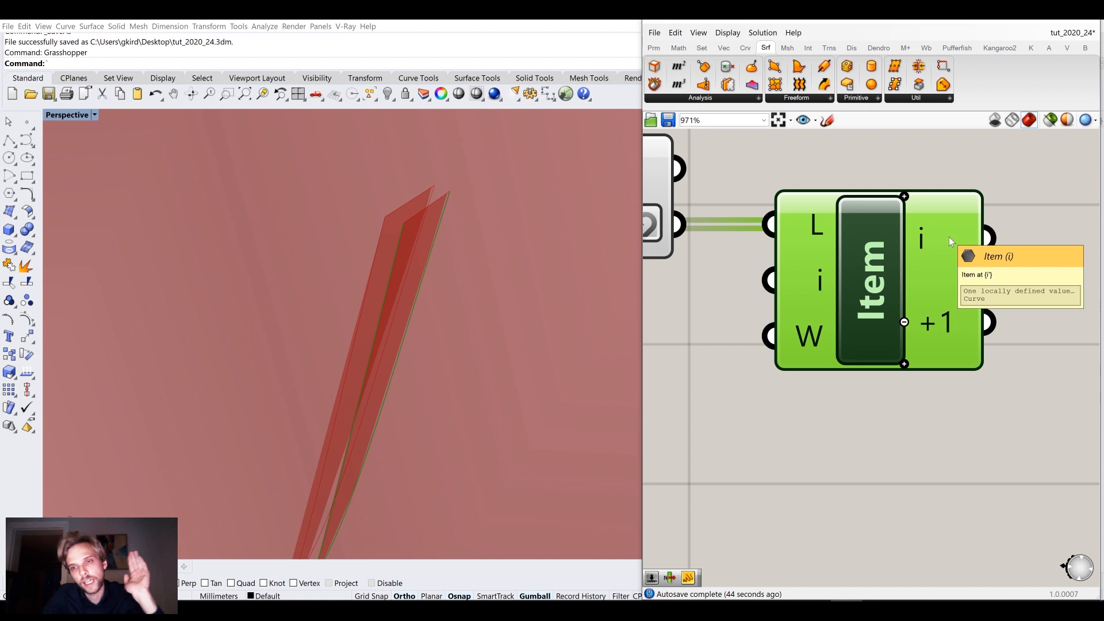
Group the Edges, Length, Sort and List Item components
scroll(943, 314, down, 5)
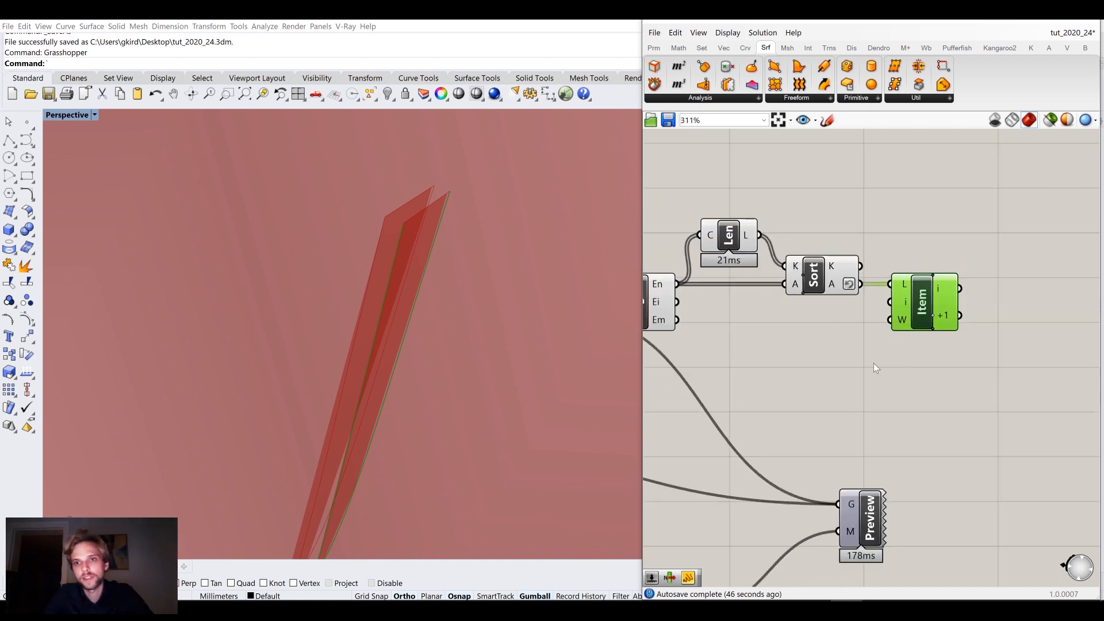
scroll(915, 310, down, 2)
drag(985, 333, 772, 215)
middle_click(796, 257)
click(792, 219)
Duplicate the edge-sorting group and place the copy beneath the original, beside the existing Loft component
drag(1010, 340, 757, 215)
right_drag(915, 419, 883, 321)
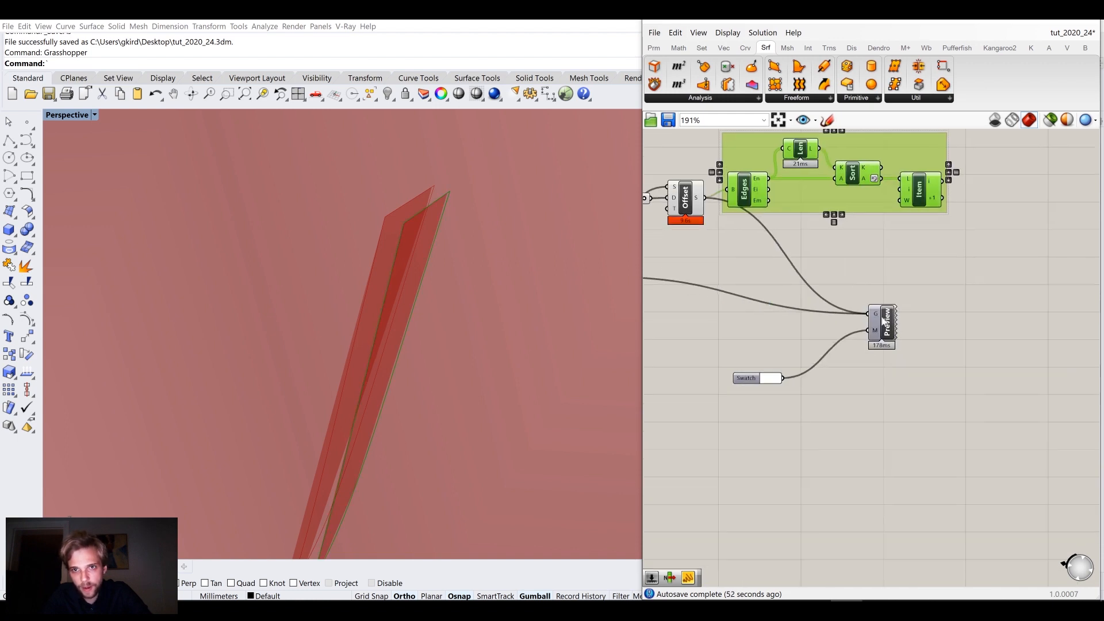
key(ctrl+v)
drag(808, 192, 740, 290)
right_drag(741, 290, 830, 284)
scroll(908, 293, up, 1)
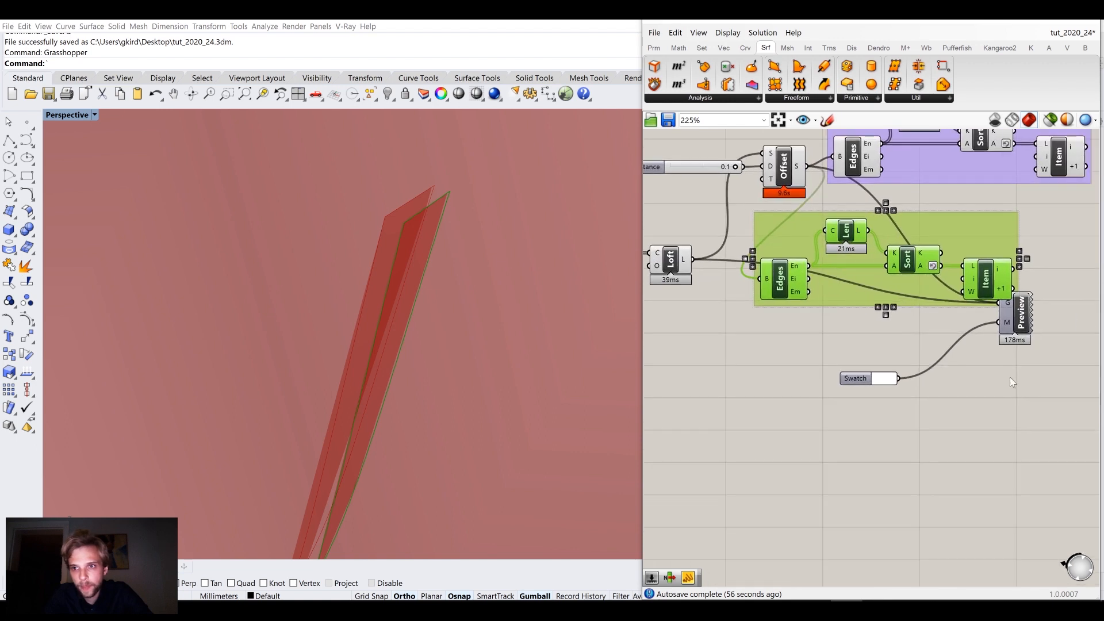
mouse_move(883, 280)
mouse_down()
mouse_move(881, 270)
mouse_move(863, 287)
mouse_up()
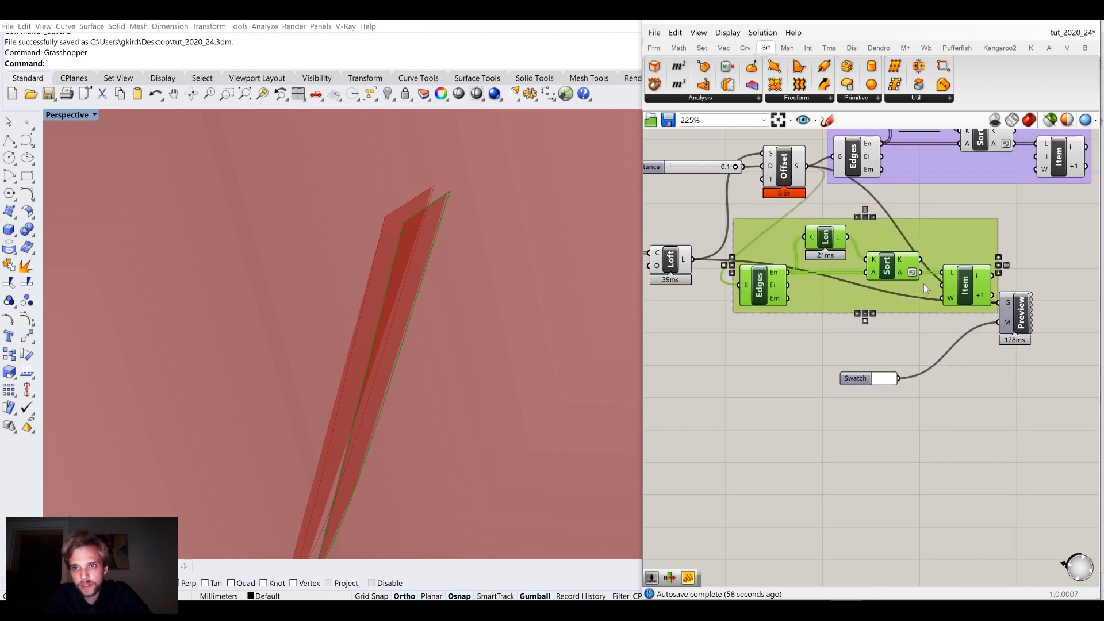
Connect the existing Loft output to the Brep input of the duplicated Edges component and align the copied group under the original
drag(694, 259, 747, 284)
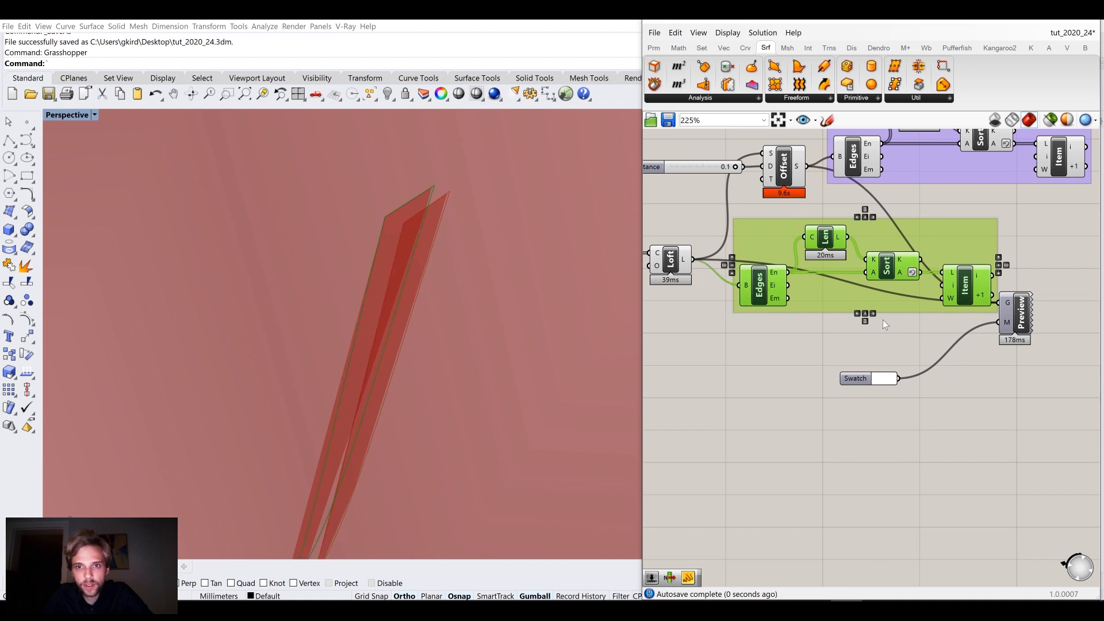
right_drag(881, 320, 774, 354)
drag(802, 329, 887, 299)
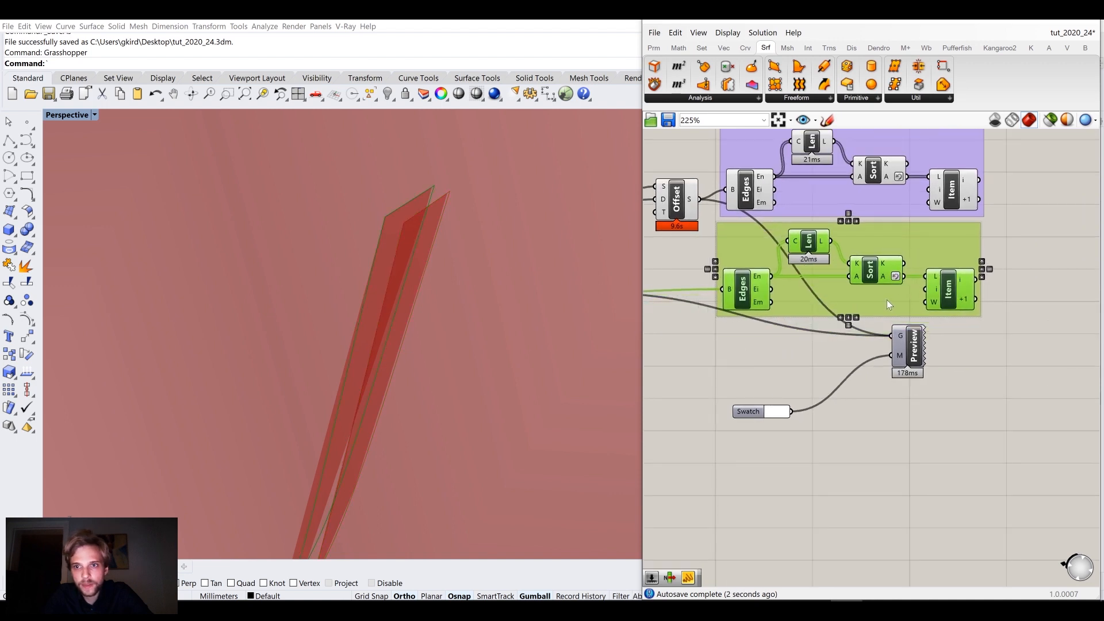
click(971, 344)
right_drag(988, 353, 889, 370)
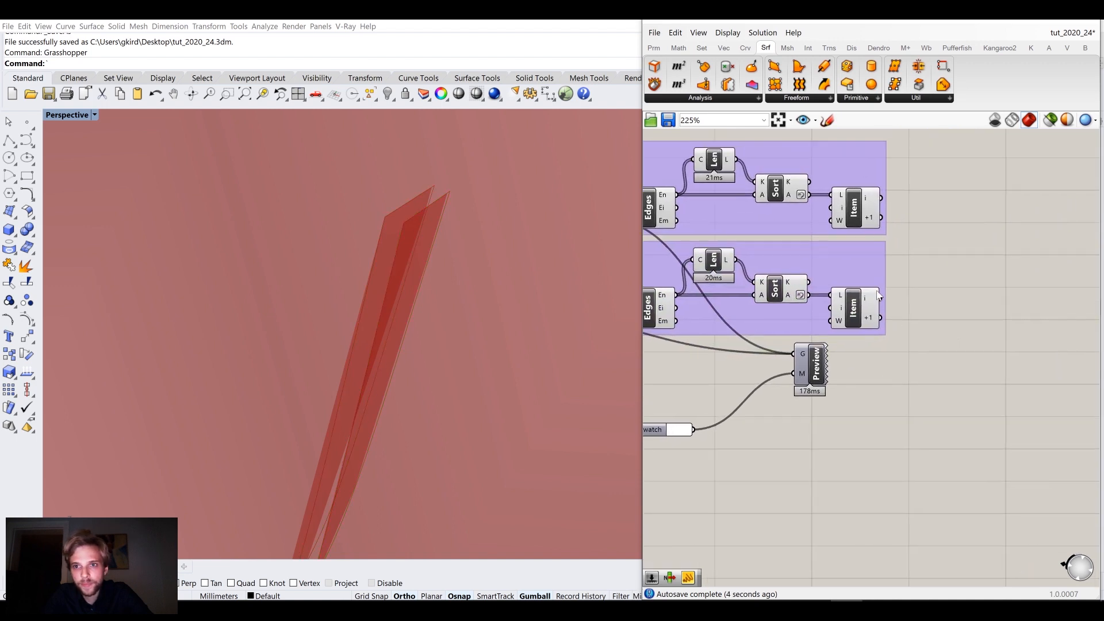
Add a new Loft component and connect the first item output (i) of both List Item components to its curve input
right_drag(951, 270, 929, 308)
double_click(929, 308)
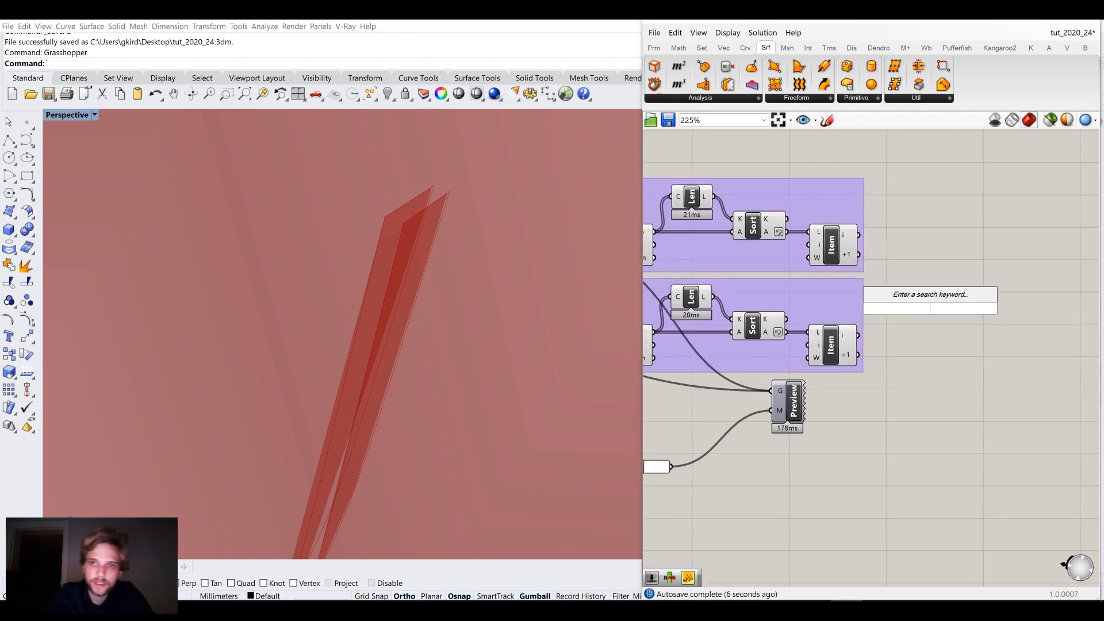
text(loft)
key(Return)
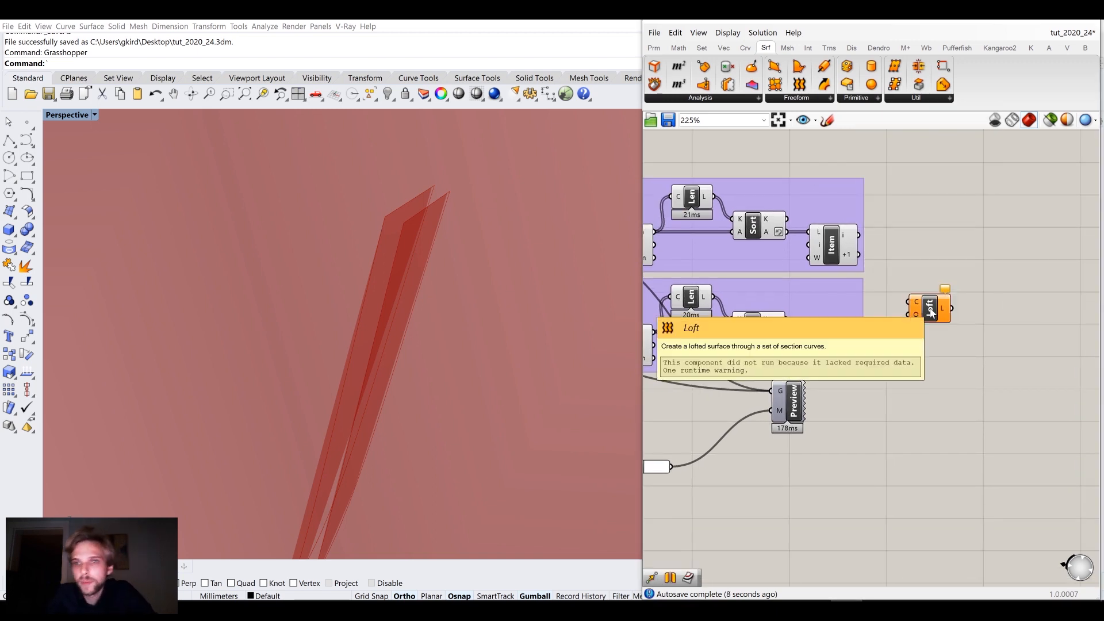
scroll(904, 270, up, 2)
drag(859, 235, 952, 285)
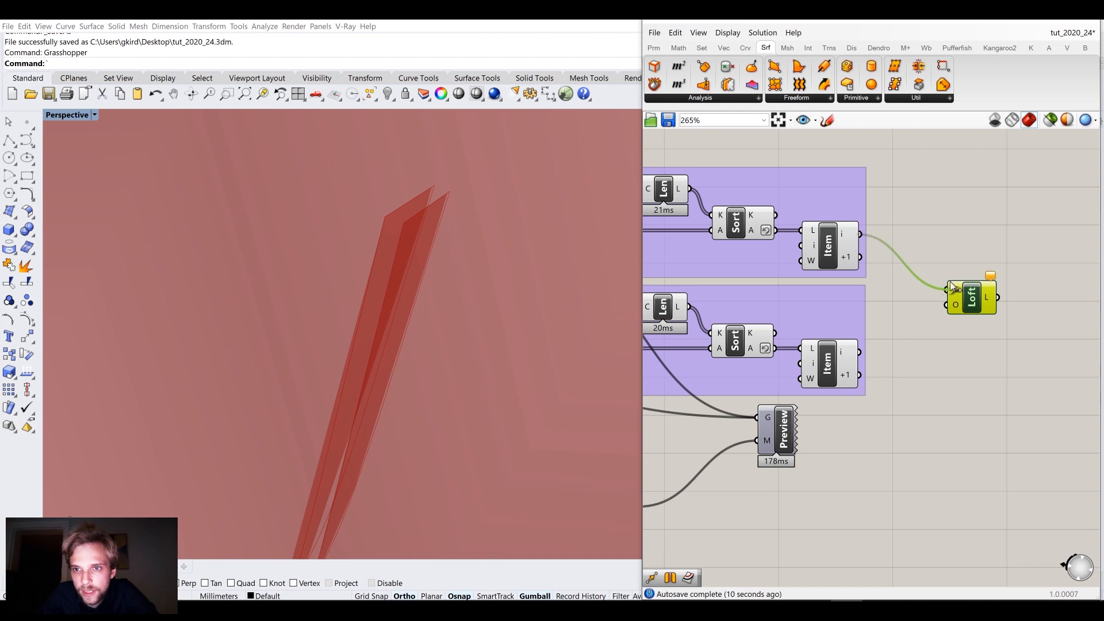
drag(859, 350, 958, 275)
click(966, 362)
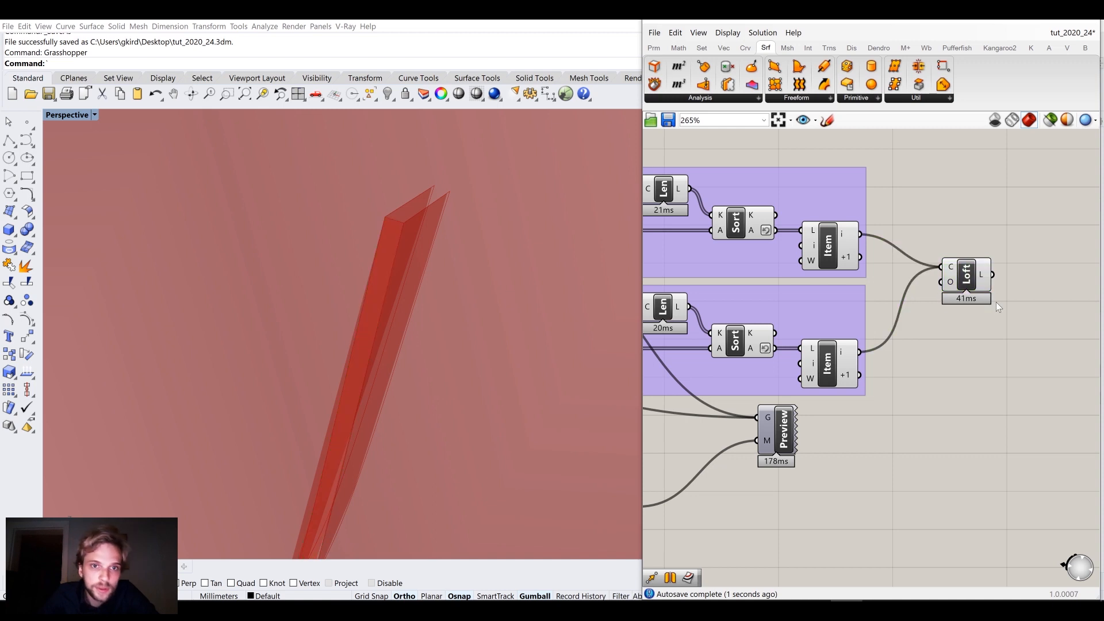
click(975, 280)
click(967, 351)
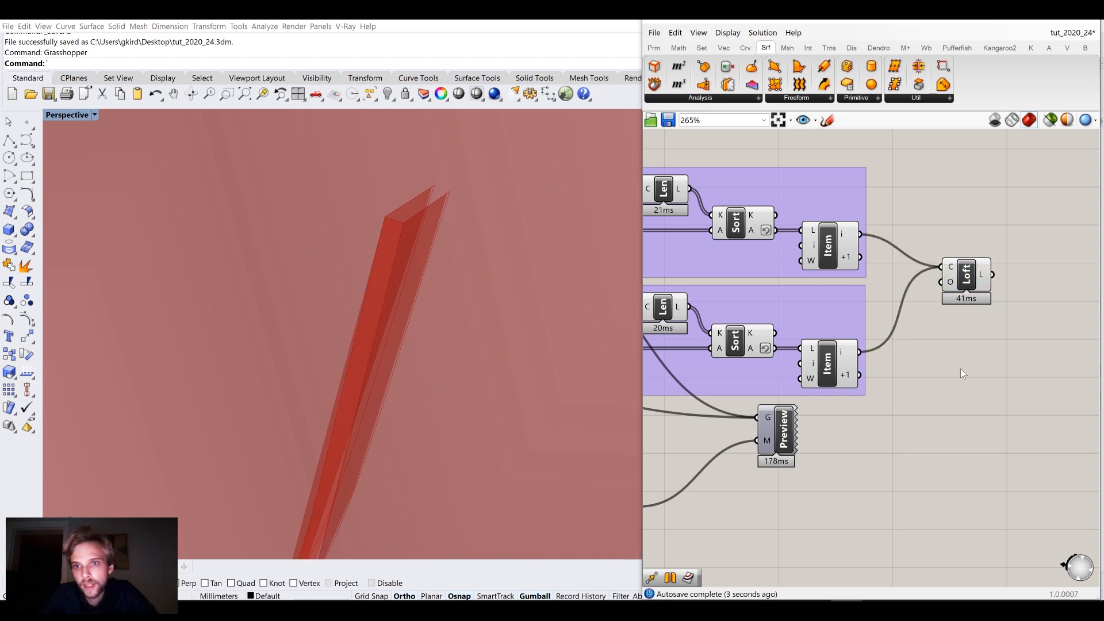
Add a second new Loft component and connect the +1 output of both List Item components to its curve input
double_click(960, 367)
text(loft)
key(Return)
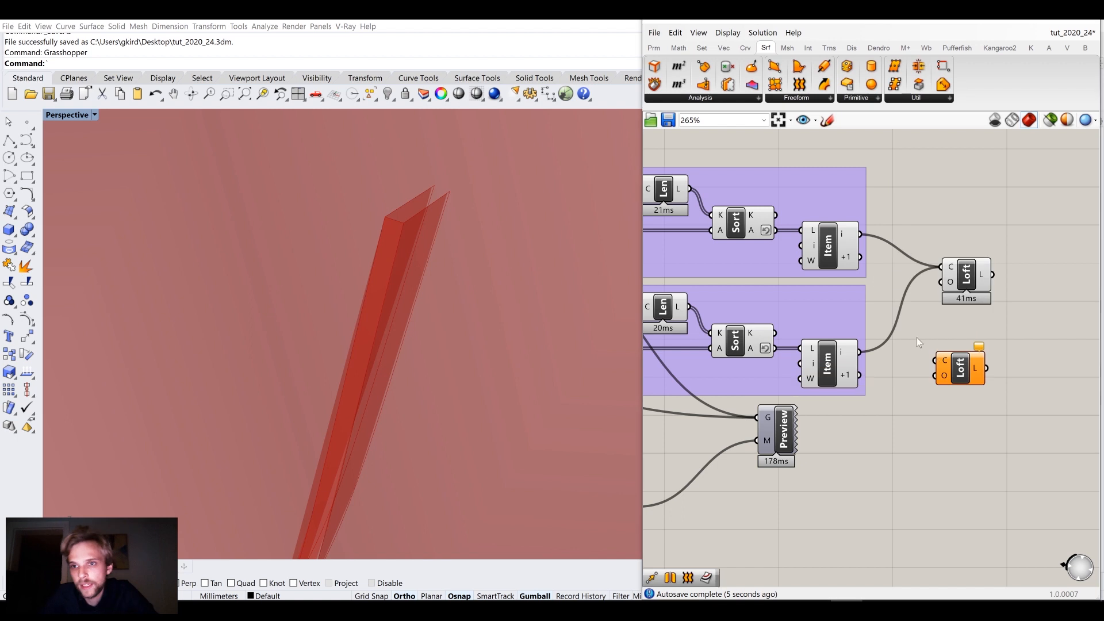
drag(859, 257, 936, 360)
drag(860, 376, 936, 360)
click(975, 379)
click(984, 402)
scroll(984, 373, down, 3)
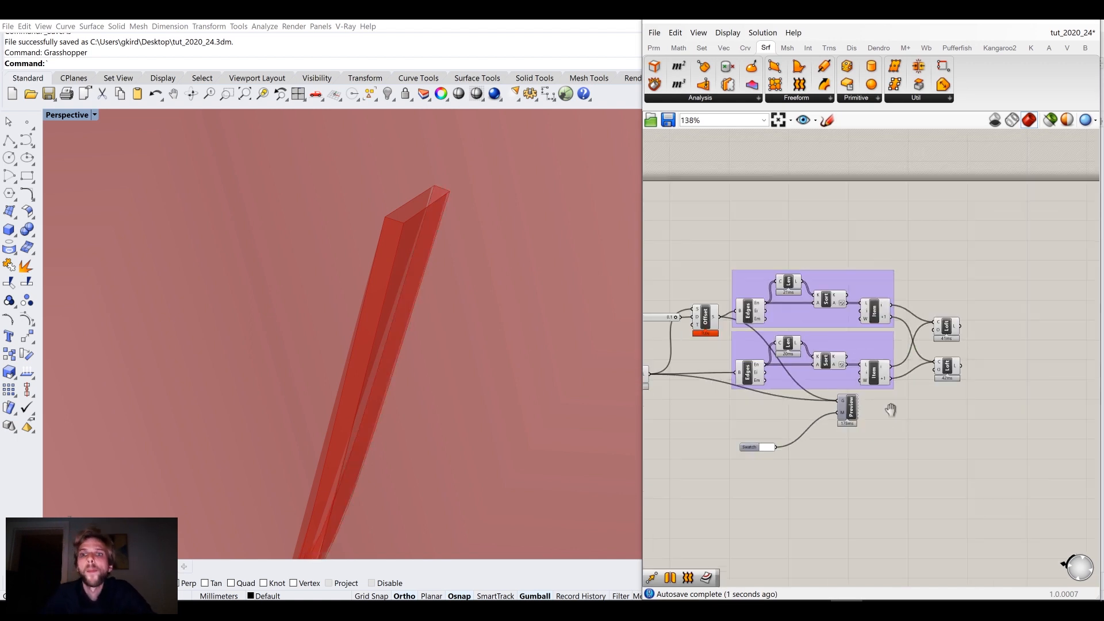
Turn off the preview of all components in the two edge-sorting groups
drag(972, 195, 830, 357)
key(space)
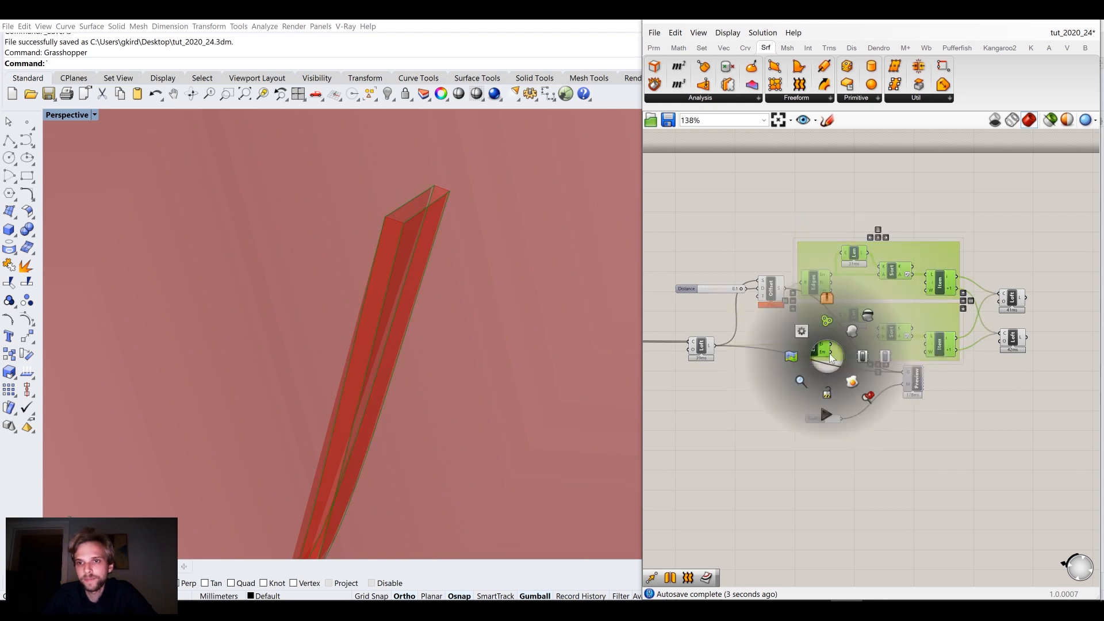
click(868, 314)
click(978, 470)
Move the Preview component and its colour swatch well below the edge-sorting groups
drag(982, 484, 788, 384)
drag(921, 390, 951, 492)
click(749, 339)
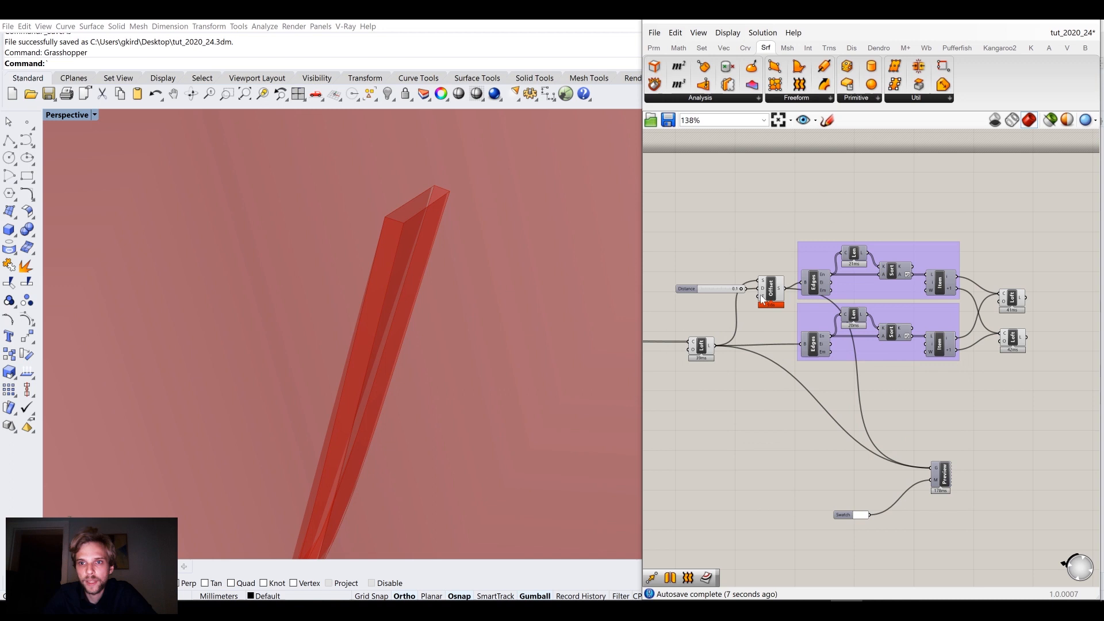
Add a Merge component after the two new Lofts and connect their outputs to D1 and D2
click(702, 348)
click(771, 289)
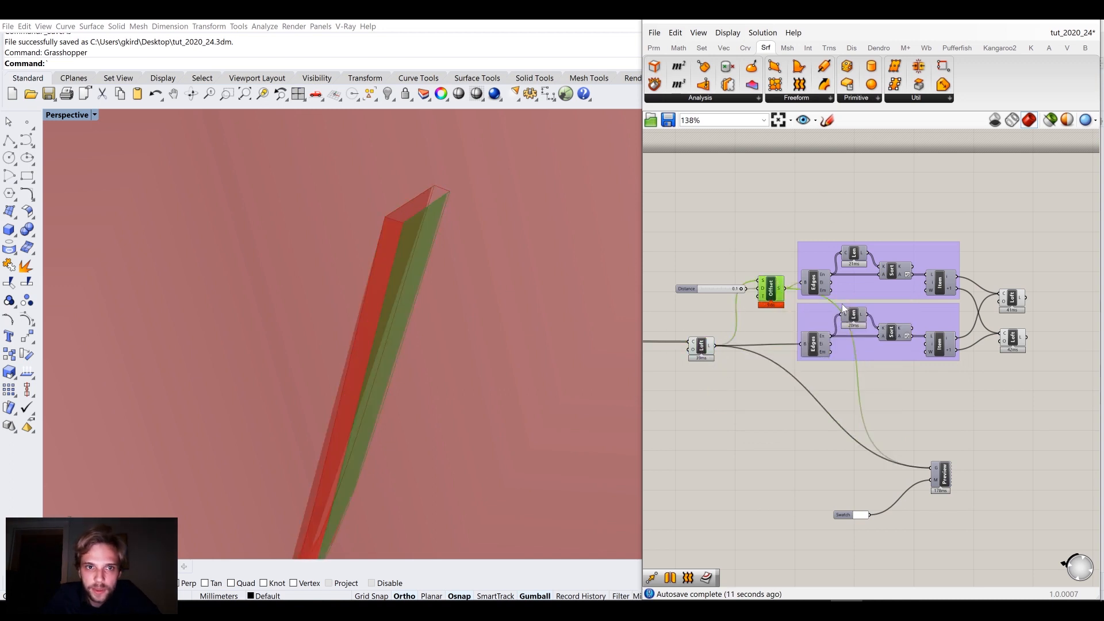
click(1012, 298)
click(1016, 345)
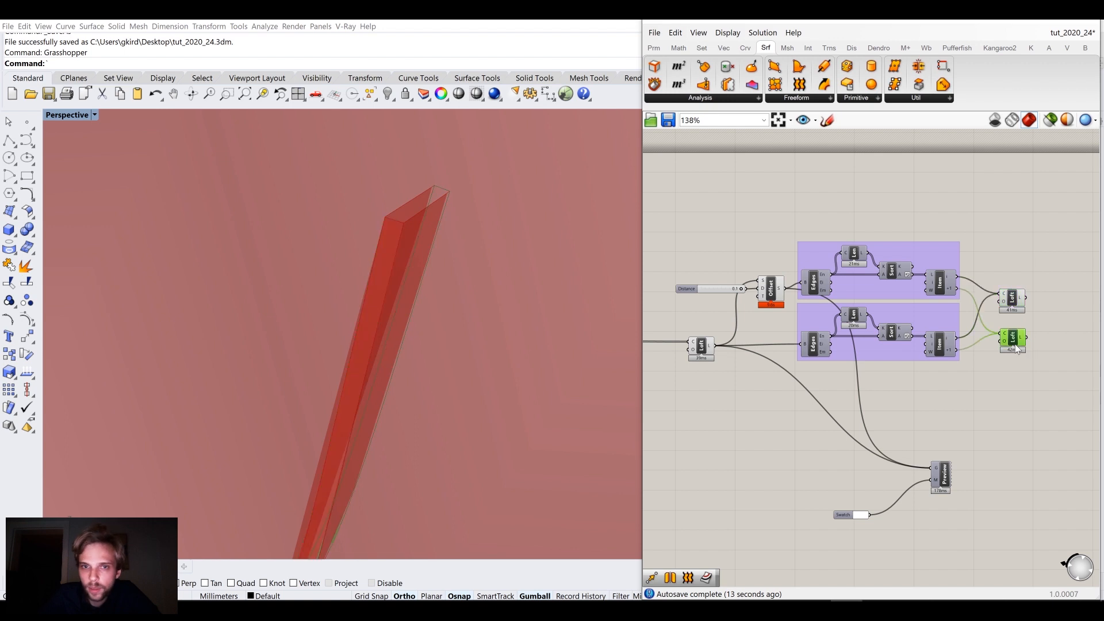
click(1025, 381)
right_drag(1026, 381, 990, 377)
double_click(990, 377)
text(merge)
click(976, 360)
drag(987, 291, 1035, 371)
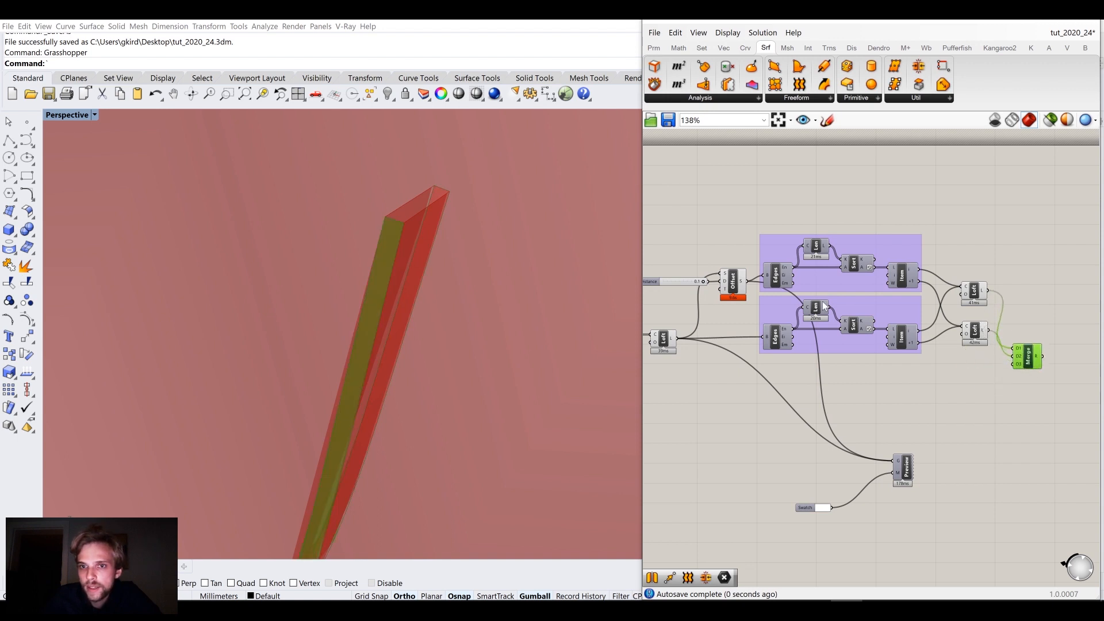
Connect the Offset output to D3 and the original Loft output to D4 of the Merge component
drag(747, 281, 1010, 365)
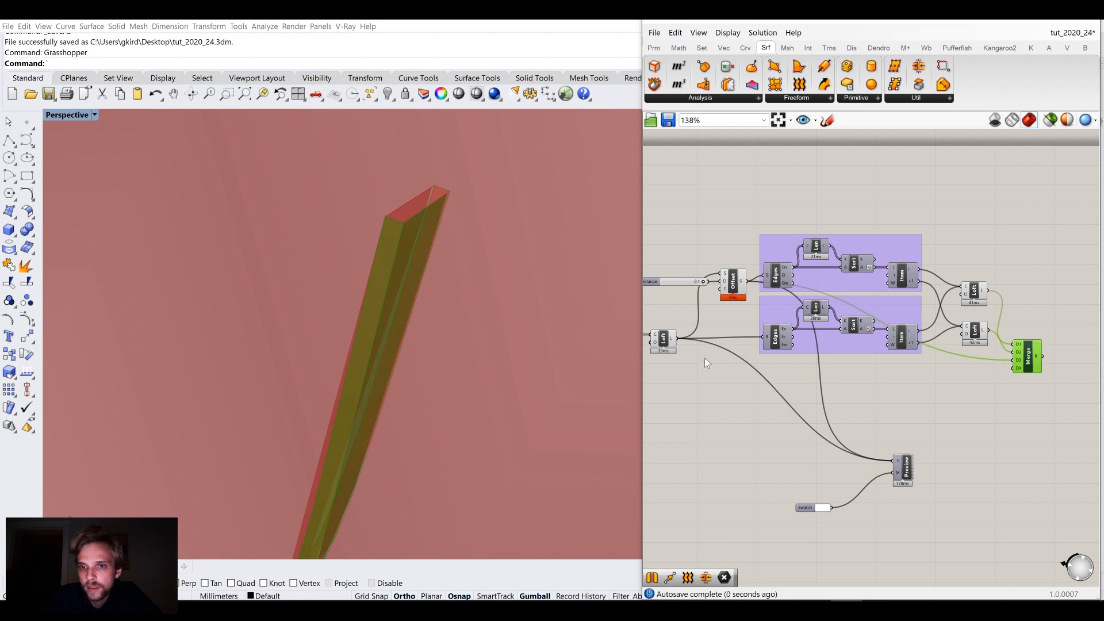
drag(675, 339, 1011, 373)
drag(676, 339, 1052, 366)
scroll(1039, 362, up, 5)
scroll(1051, 362, down, 3)
right_drag(851, 372, 1023, 363)
right_drag(710, 334, 825, 346)
click(907, 282)
scroll(964, 383, down, 3)
scroll(1016, 304, up, 4)
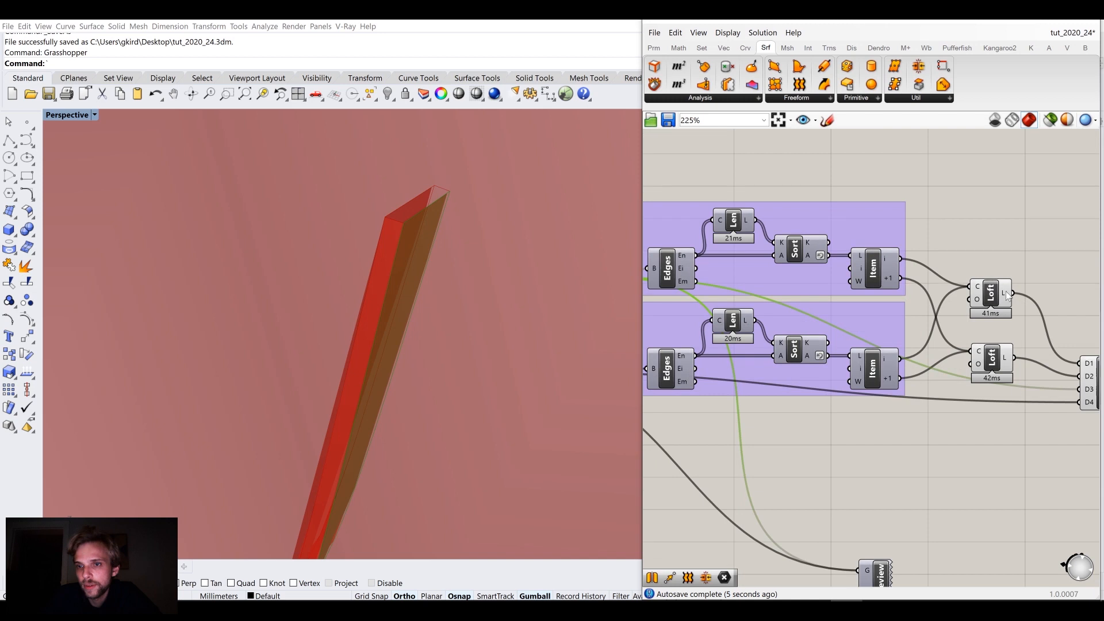
Turn off the preview of the original Loft, Offset, edge-sorting groups and both new Loft components
scroll(994, 334, down, 4)
drag(1009, 408, 734, 257)
middle_click(735, 257)
click(772, 215)
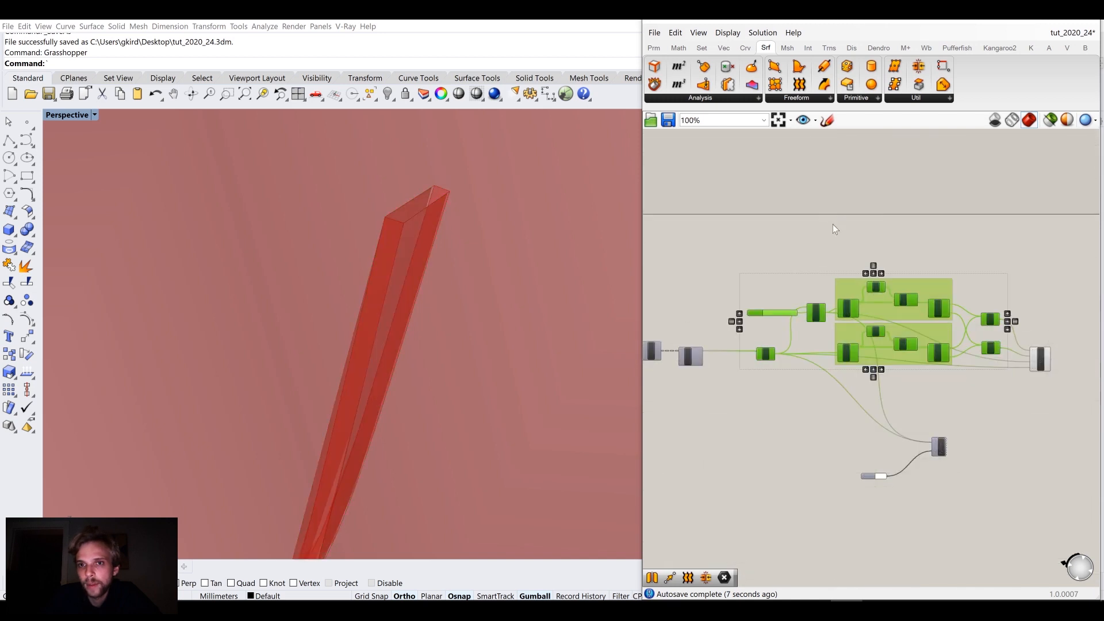
click(961, 265)
Align the Merge component with the two Lofts and flatten its result output
right_drag(962, 275, 802, 242)
scroll(854, 277, up, 3)
drag(911, 382, 910, 357)
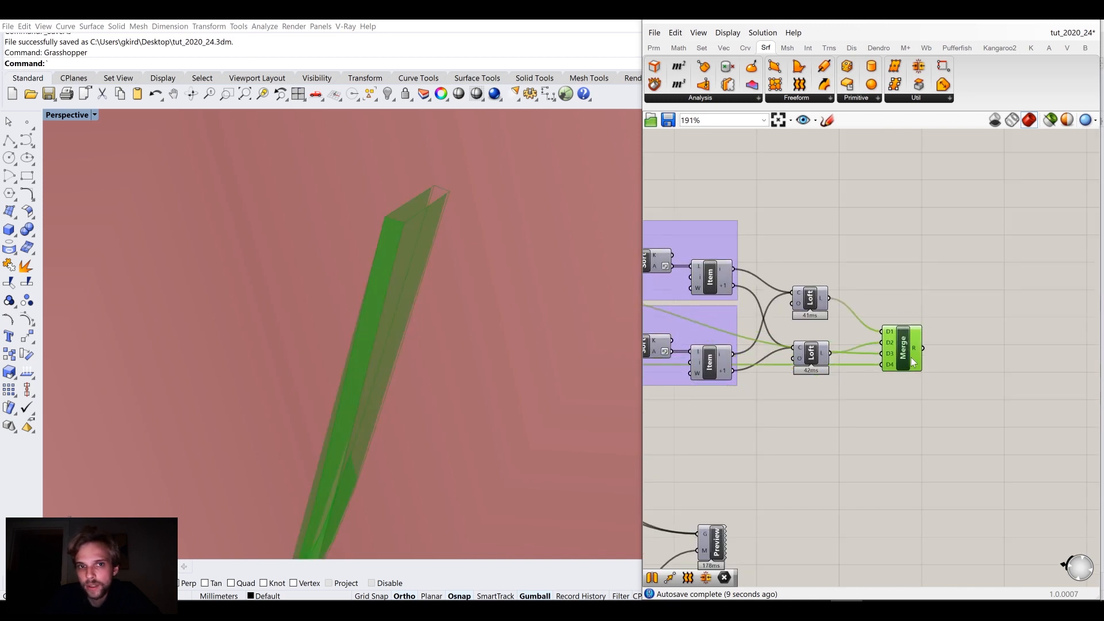
scroll(914, 345, up, 2)
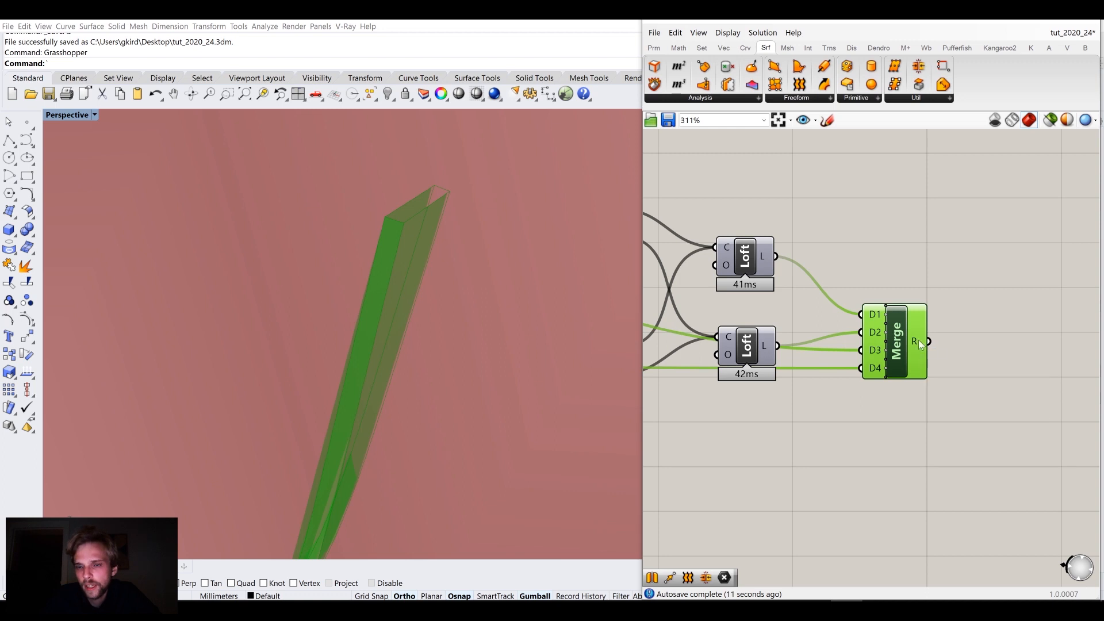
right_click(918, 340)
click(957, 382)
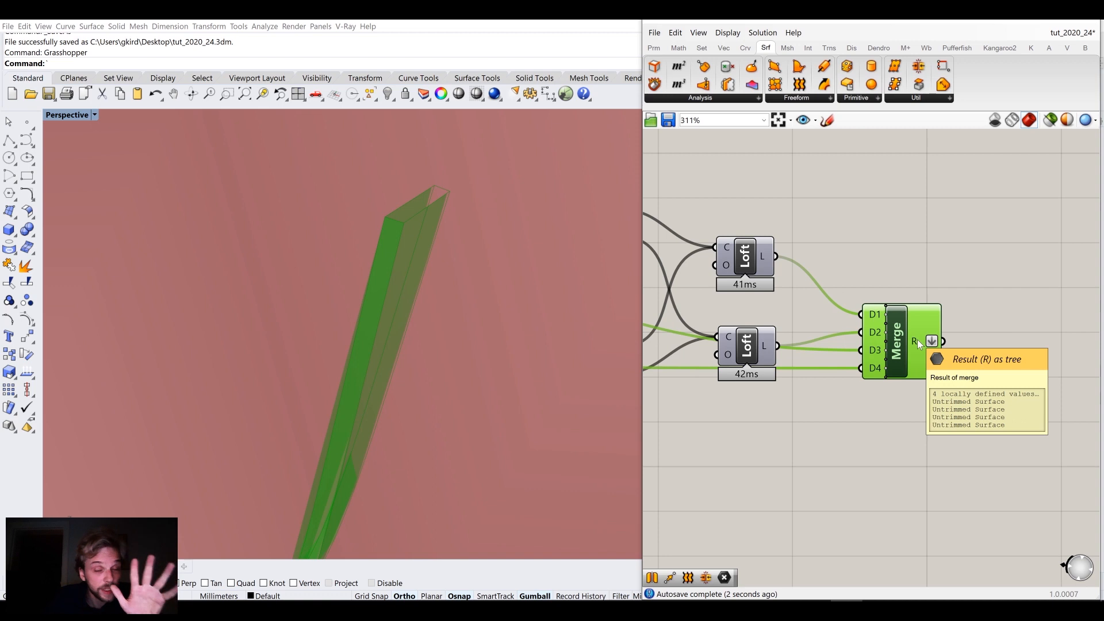
Add a Brep Join component after Merge and connect the merged result to its Brep input
right_drag(980, 343, 913, 355)
double_click(937, 352)
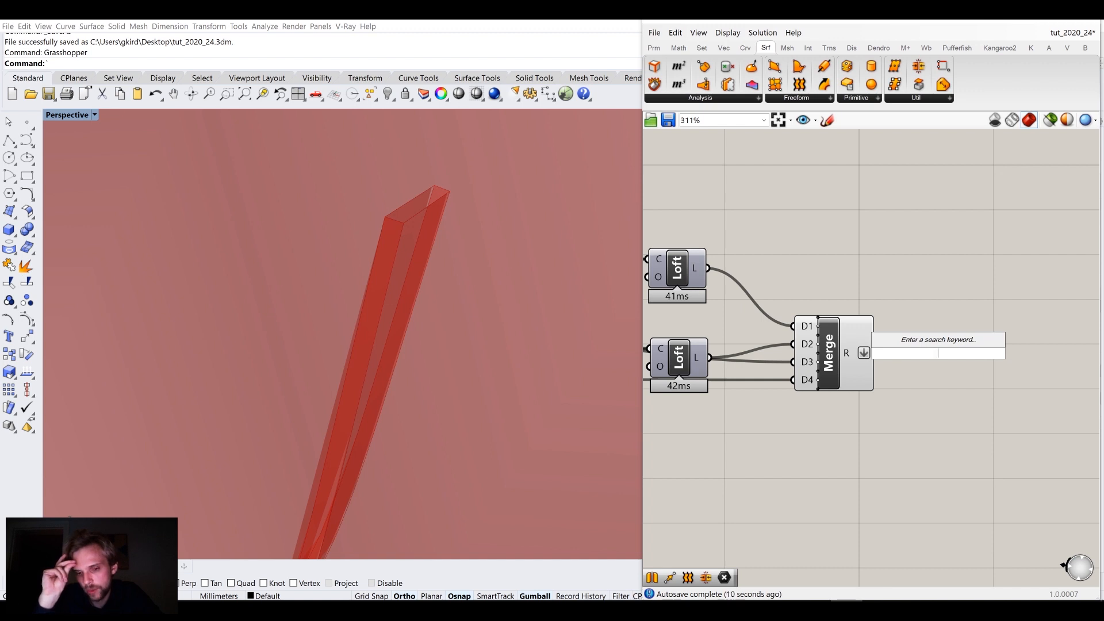
text(brep join)
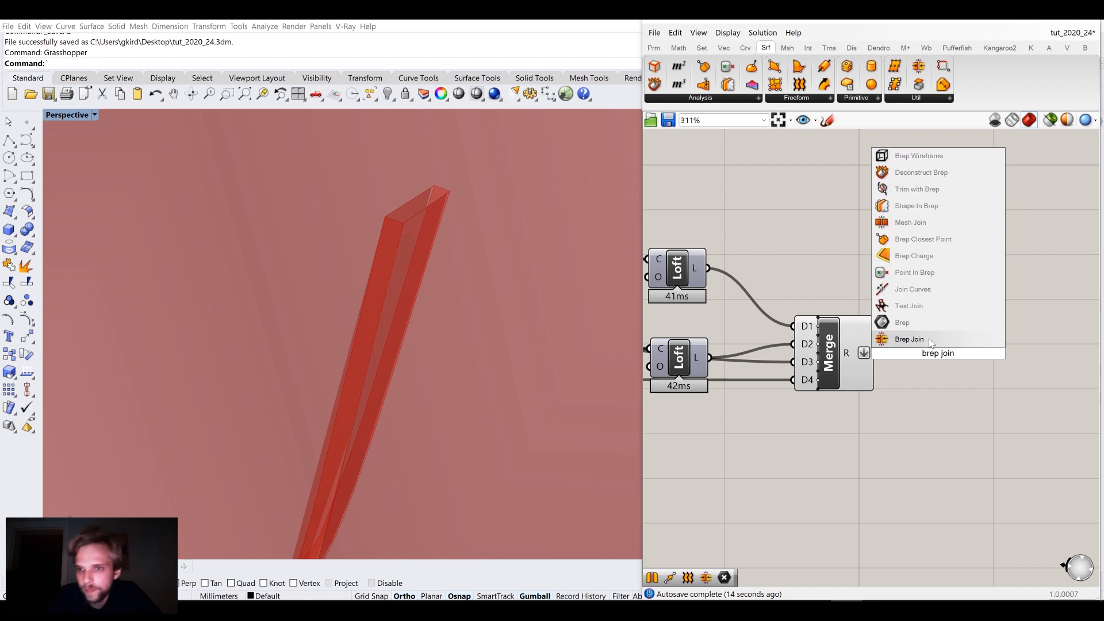
click(927, 339)
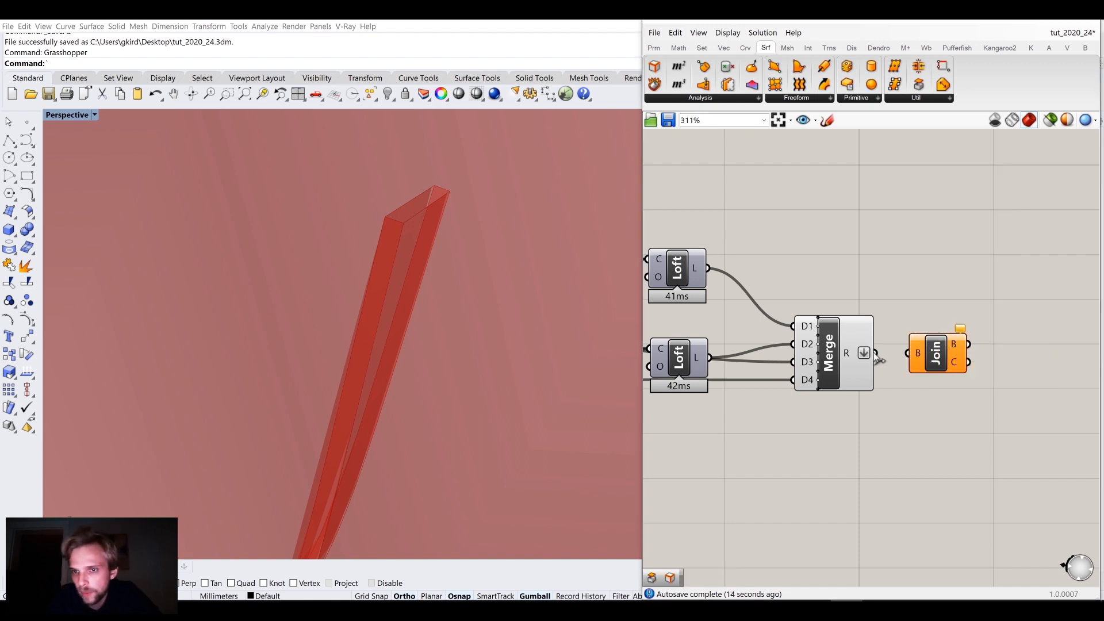
drag(877, 355, 934, 361)
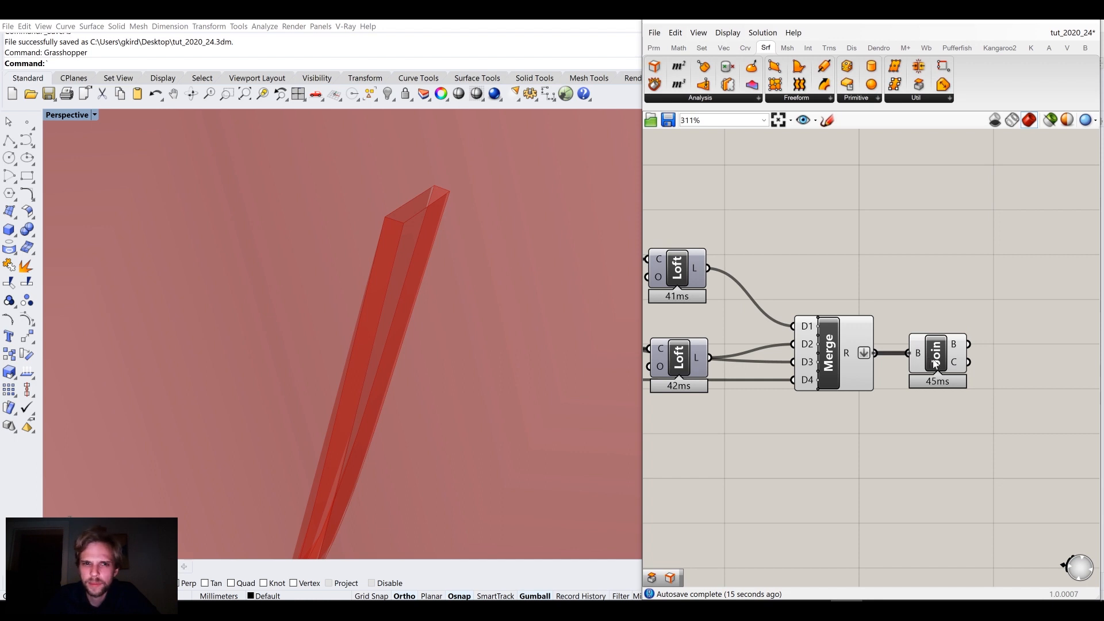
mouse_move(933, 361)
mouse_down()
mouse_move(920, 361)
mouse_move(935, 360)
mouse_up()
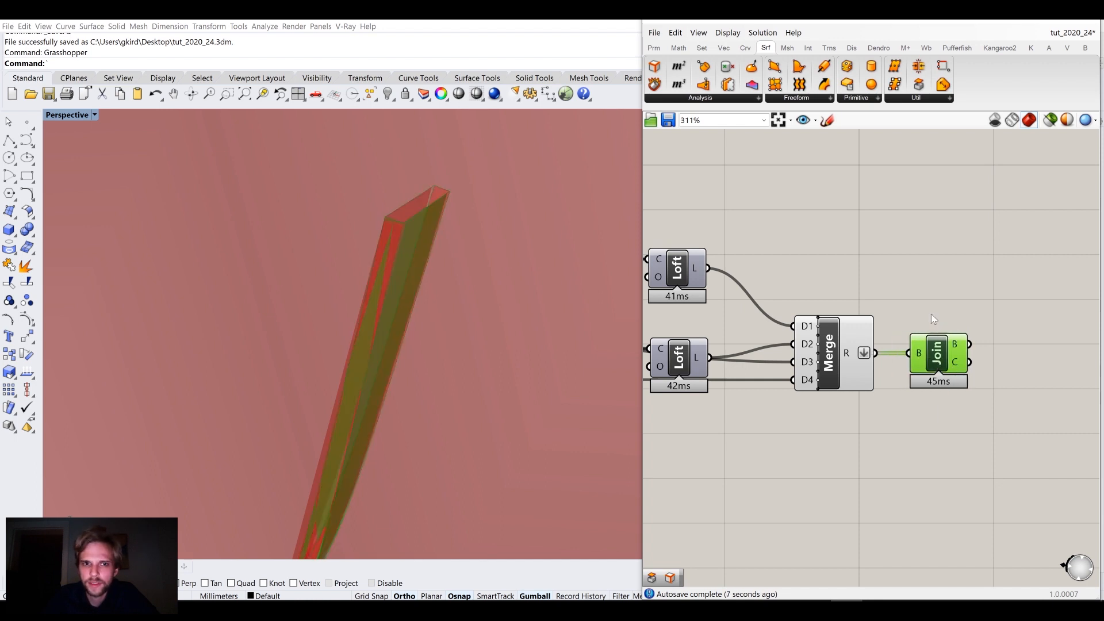
Turn off the preview of the Merge component
click(891, 365)
click(846, 358)
scroll(846, 358, up, 1)
middle_click(846, 357)
click(886, 314)
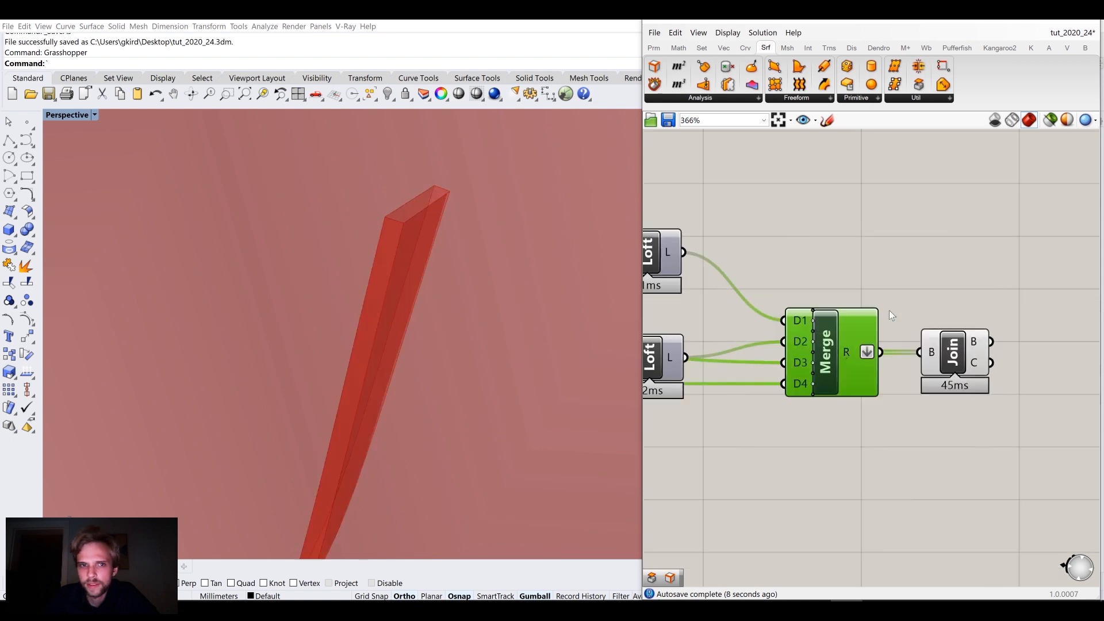
click(889, 309)
Add a Cap component beside Brep Join and connect the joined Breps to it
scroll(423, 277, down, 15)
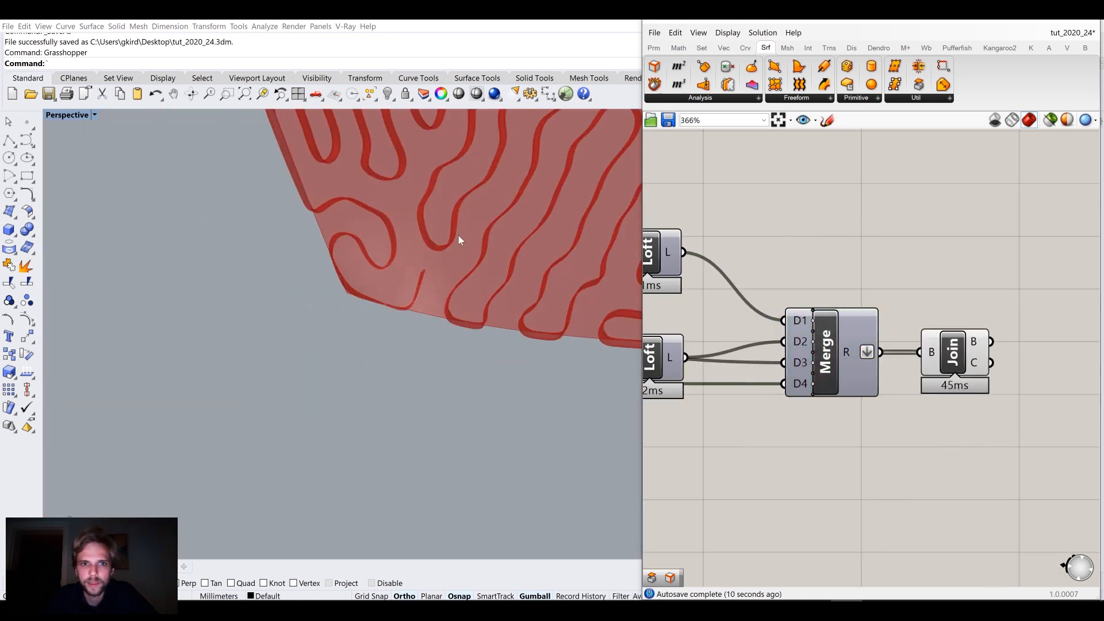
shift+right_drag(517, 124, 427, 353)
scroll(429, 353, down, 4)
right_drag(487, 331, 454, 350)
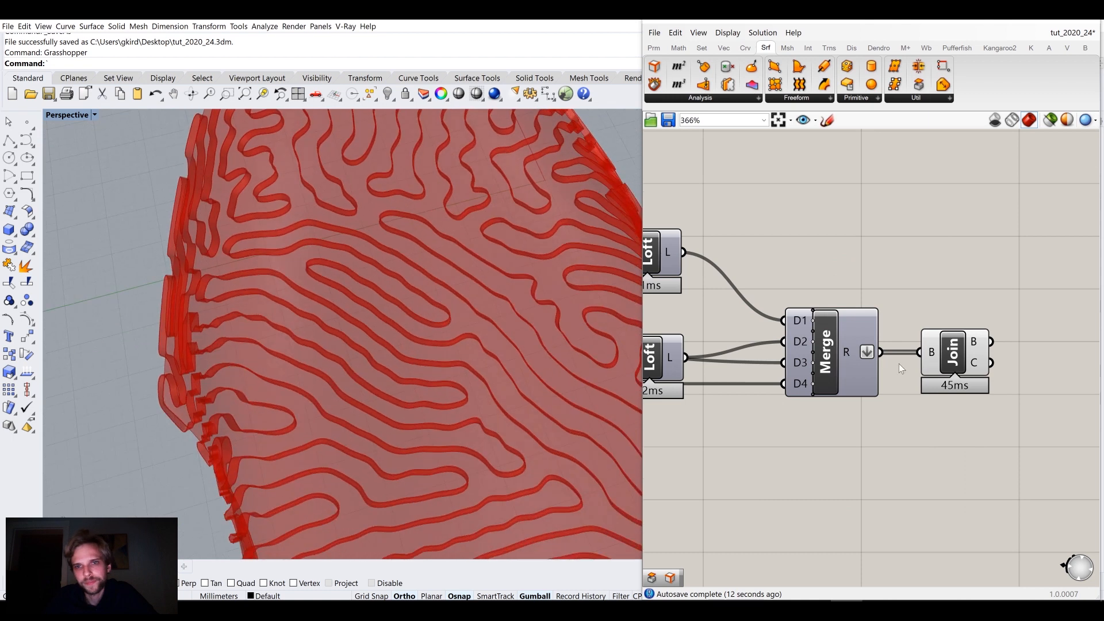
mouse_move(980, 341)
right_drag(979, 341, 810, 345)
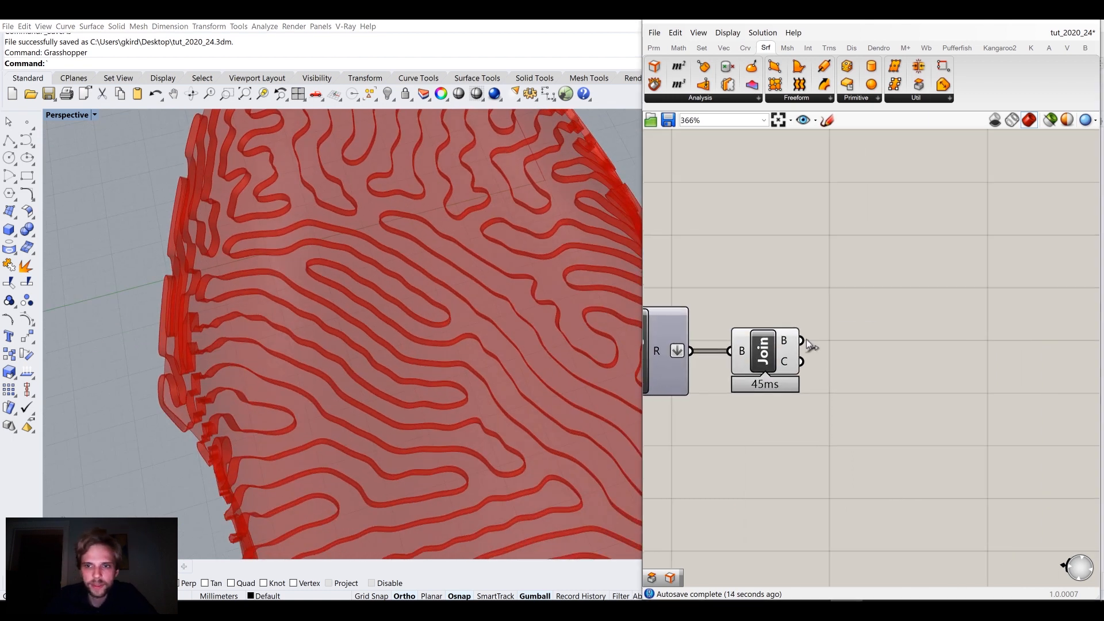
double_click(876, 342)
text(cap)
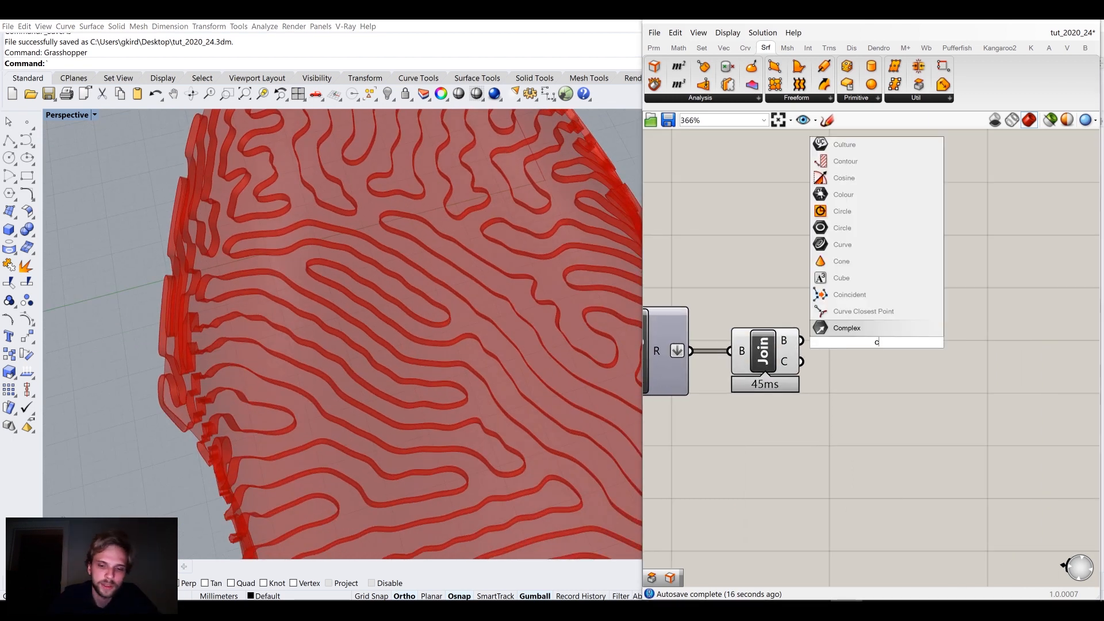
key(Return)
drag(801, 340, 841, 341)
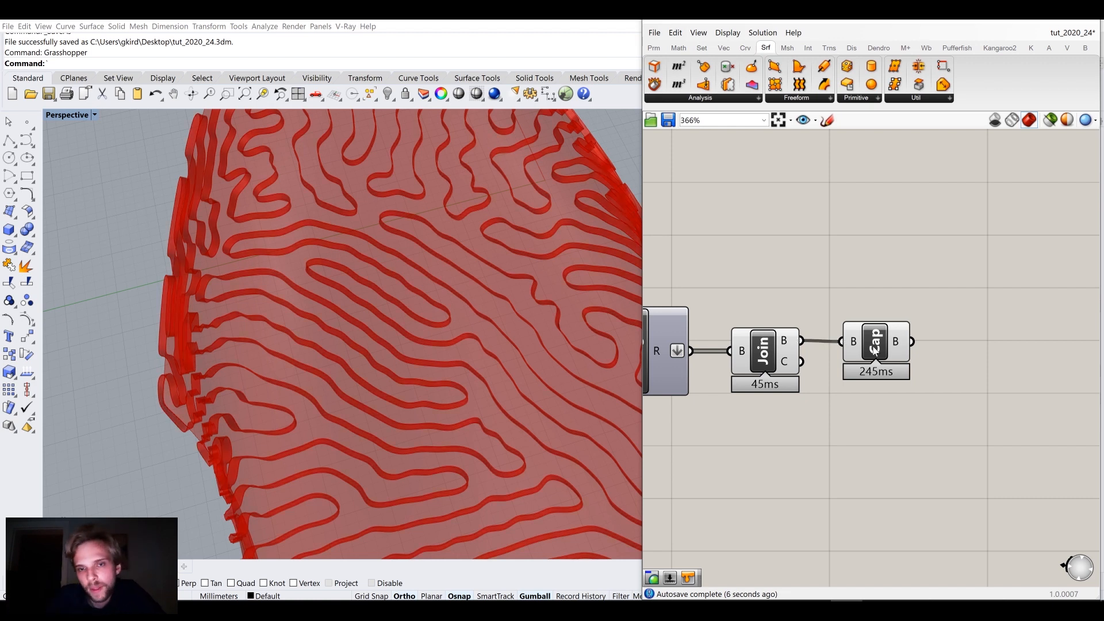
drag(874, 347, 863, 344)
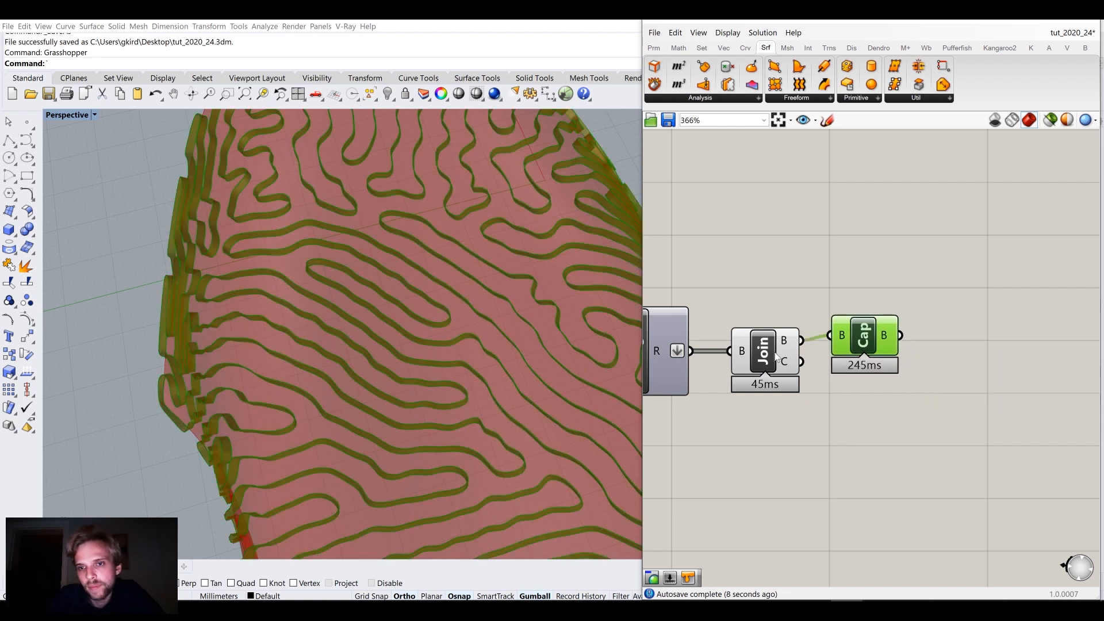
Turn off the preview of the Brep Join component
click(775, 356)
middle_click(775, 353)
click(804, 323)
Move the original Loft component closer to the Nurbs component, clear of the Distance slider
scroll(850, 322, down, 5)
right_drag(867, 375, 942, 383)
scroll(792, 346, up, 4)
drag(833, 351, 762, 350)
scroll(790, 350, down, 7)
right_drag(914, 356, 803, 369)
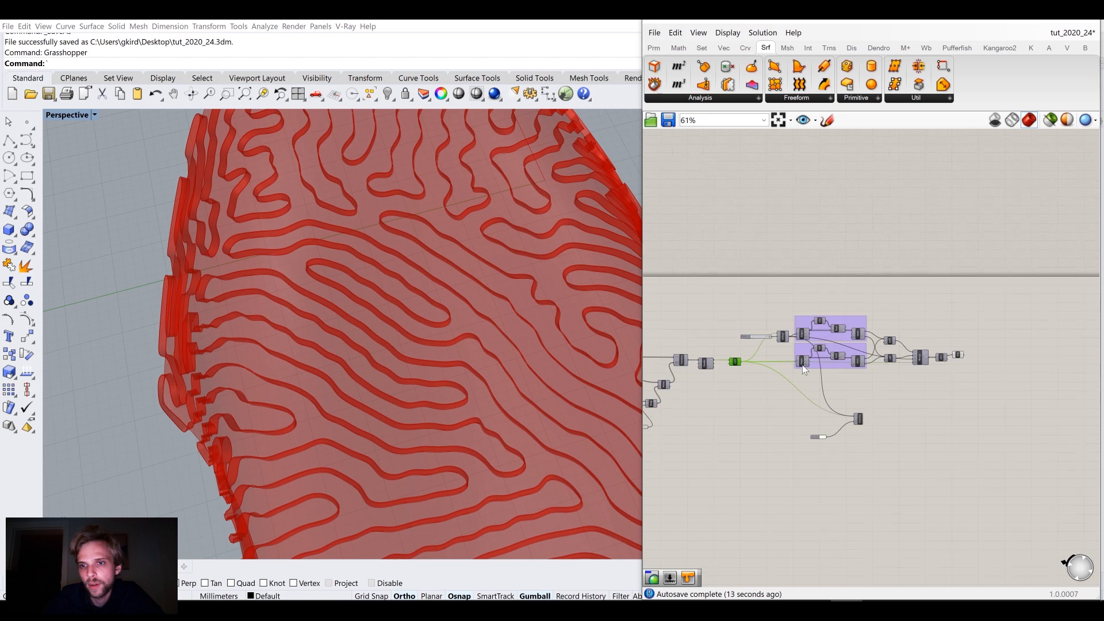
Group all components from the Distance slider through Cap and shift the group up, away from the original Loft
drag(997, 375, 757, 292)
middle_click(757, 291)
click(756, 256)
double_click(757, 255)
drag(776, 353, 806, 332)
scroll(708, 357, up, 5)
click(763, 366)
Move the Preview component and its colour swatch to just below the far end of the new group
scroll(841, 366, down, 2)
right_drag(954, 340, 808, 352)
click(772, 326)
scroll(771, 325, down, 2)
scroll(890, 510, up, 2)
drag(889, 511, 705, 423)
scroll(798, 412, up, 3)
drag(870, 439, 958, 398)
scroll(866, 440, down, 3)
scroll(868, 454, down, 3)
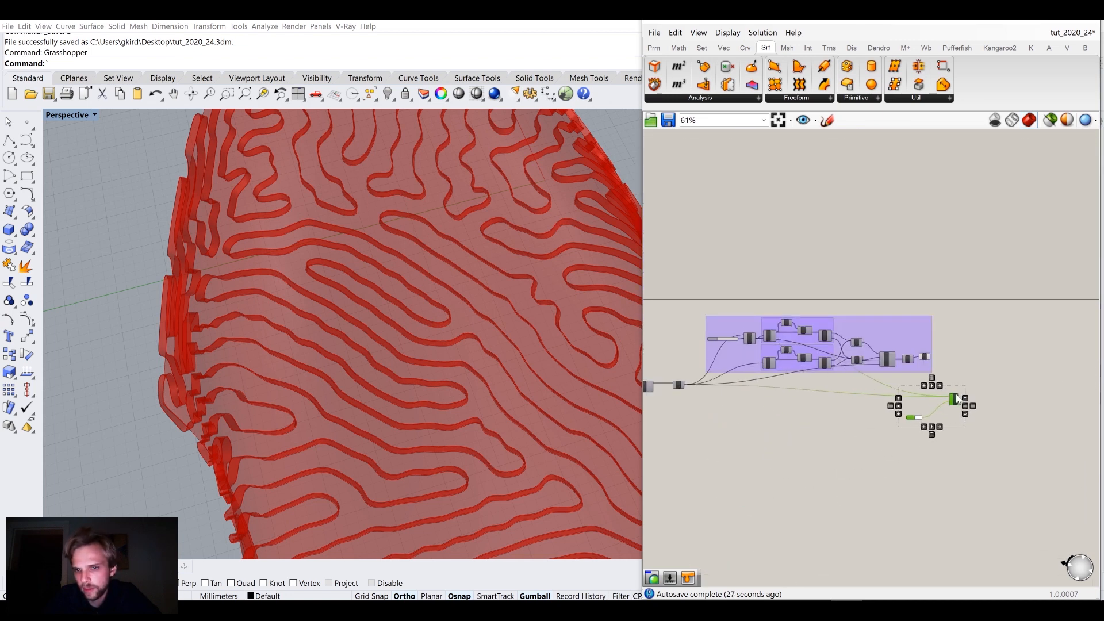
Replace the Preview component's geometry input with the Cap output and turn its preview on
scroll(944, 355, up, 7)
drag(882, 348, 970, 508)
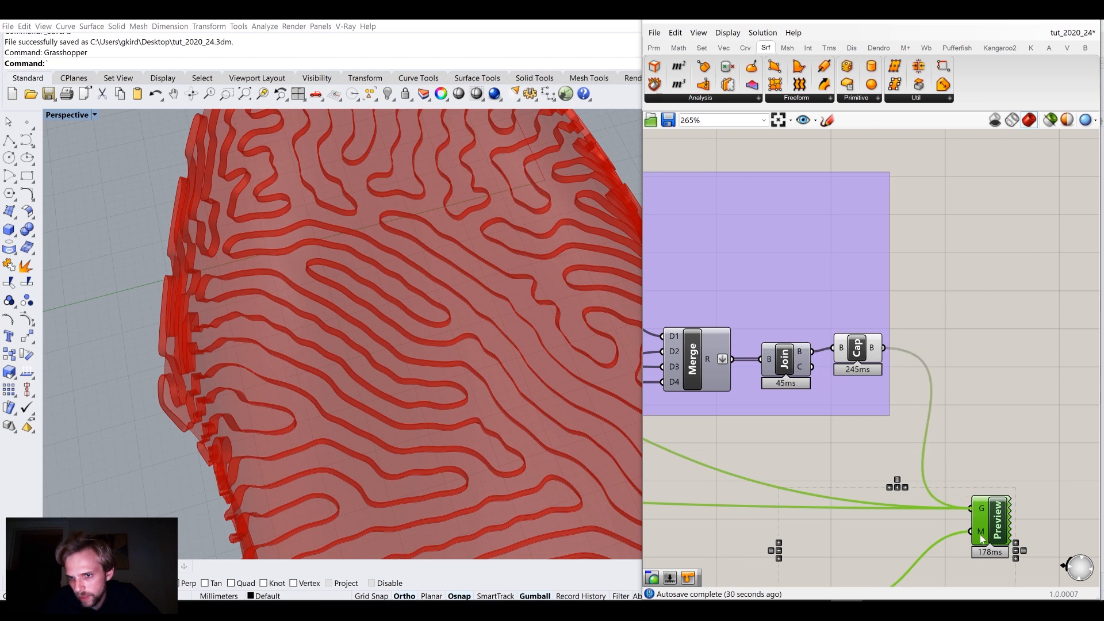
scroll(963, 409, down, 1)
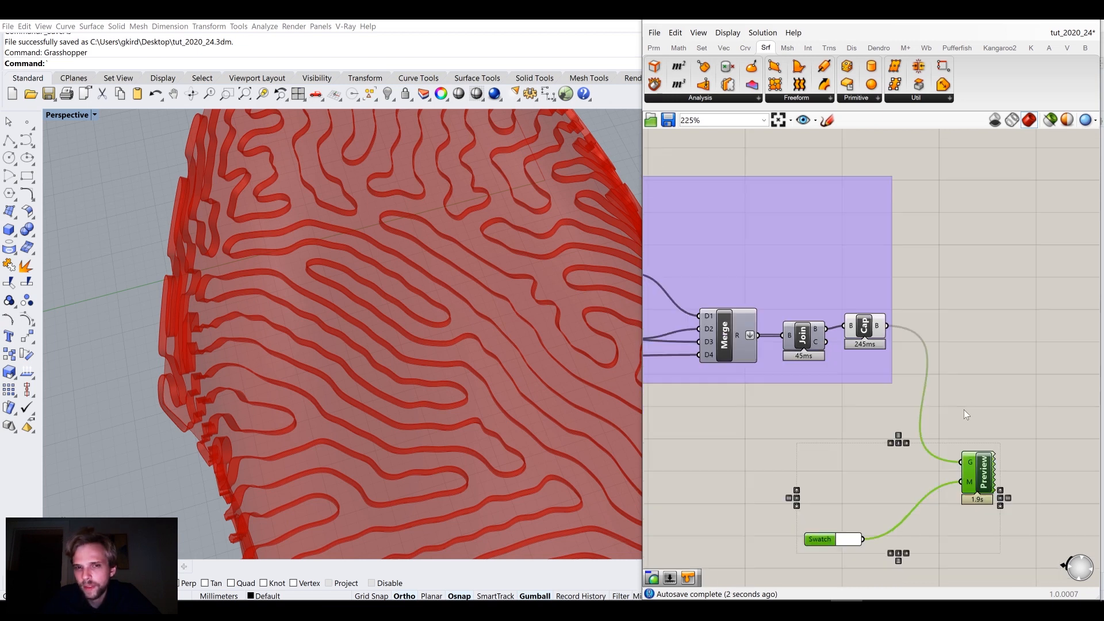
middle_click(976, 477)
click(998, 408)
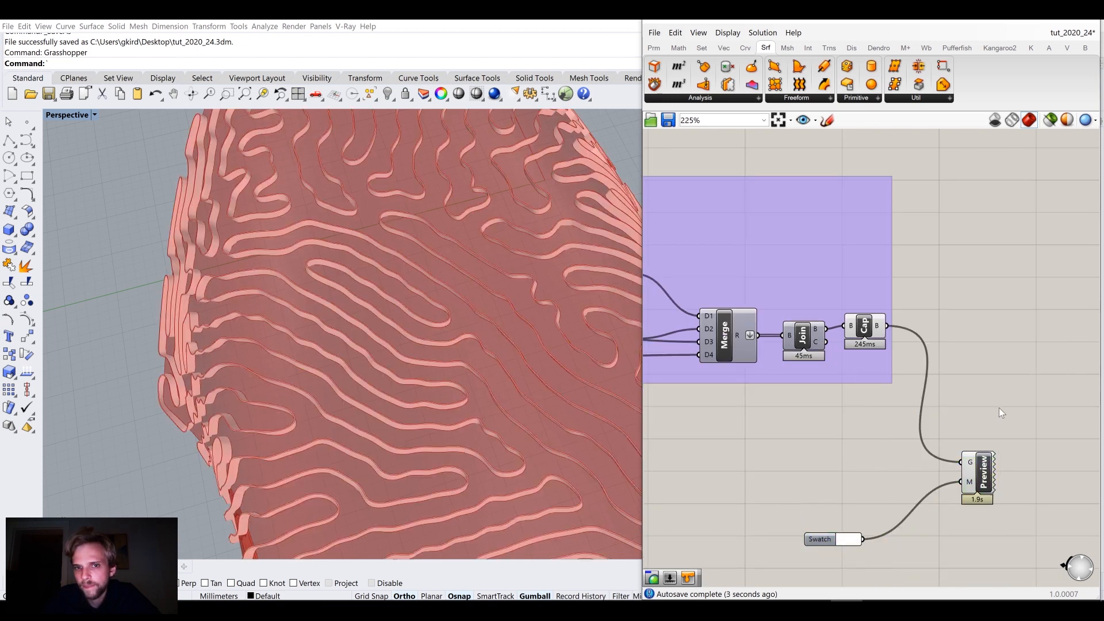
Turn off the preview of the Cap component
scroll(982, 429, down, 3)
drag(1002, 526, 980, 517)
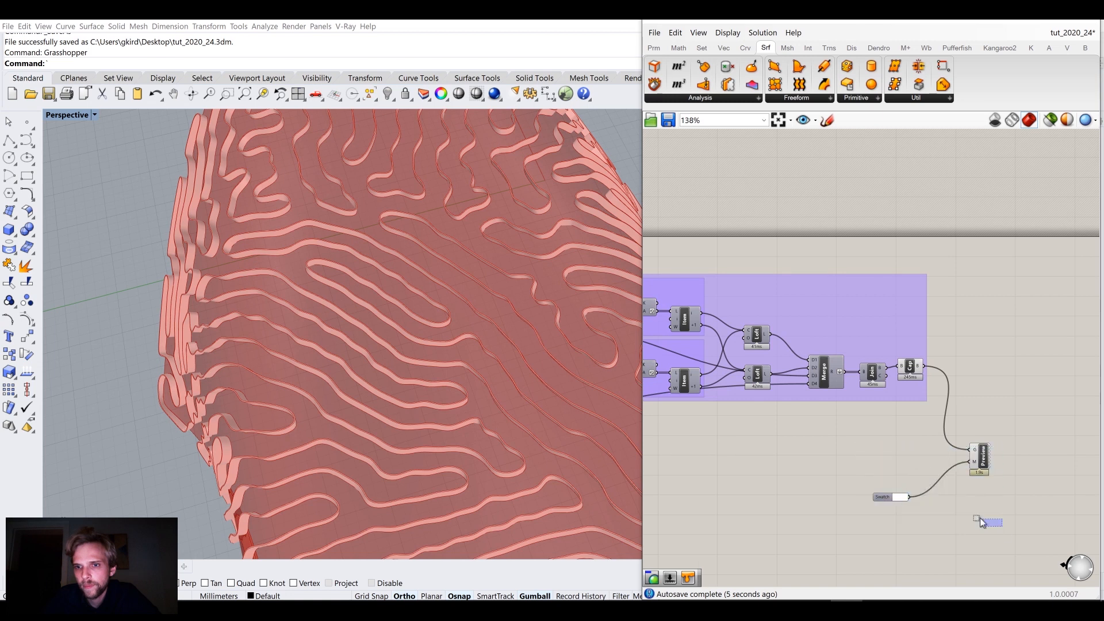
click(918, 373)
middle_click(915, 369)
click(956, 329)
Move the Preview component and its colour swatch up beside the Cap component
scroll(977, 454, down, 1)
drag(832, 496, 1004, 389)
click(963, 355)
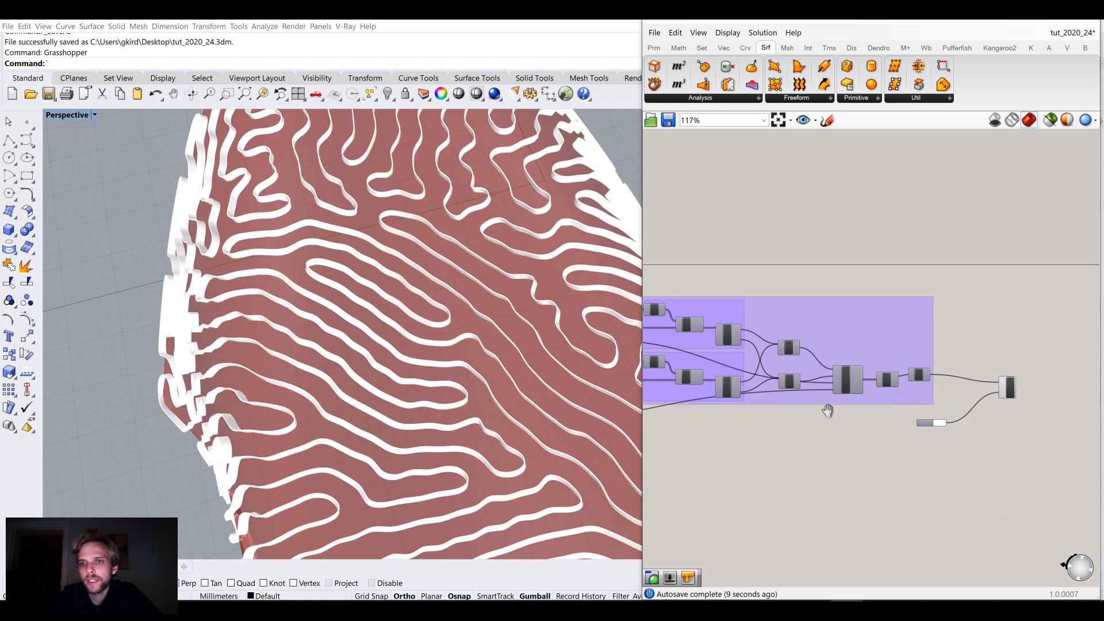
Add a Mesh Surface component below the Offset group and feed it the original Loft's output
right_drag(828, 411, 923, 356)
scroll(862, 360, down, 4)
right_drag(733, 366, 818, 354)
scroll(818, 354, up, 5)
scroll(818, 354, up, 3)
click(808, 339)
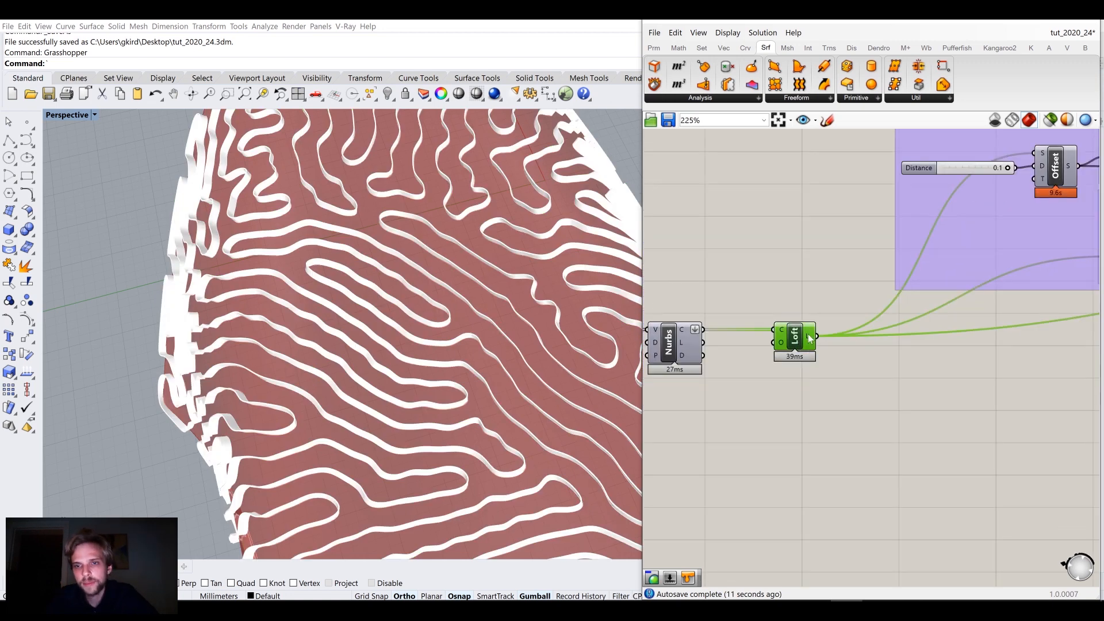
double_click(877, 413)
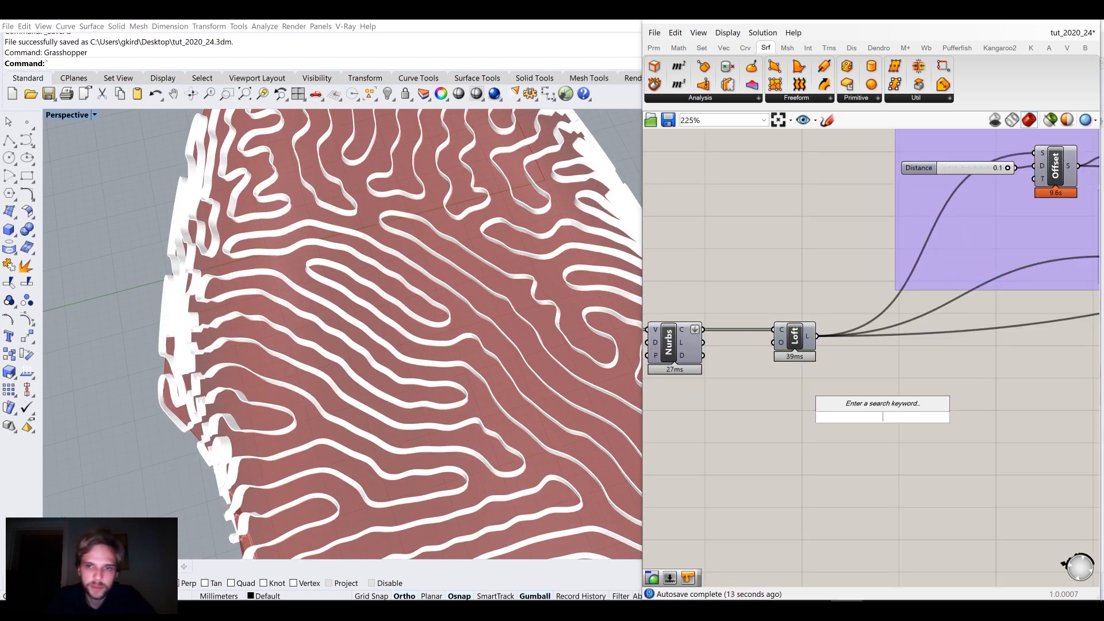
text(mesh)
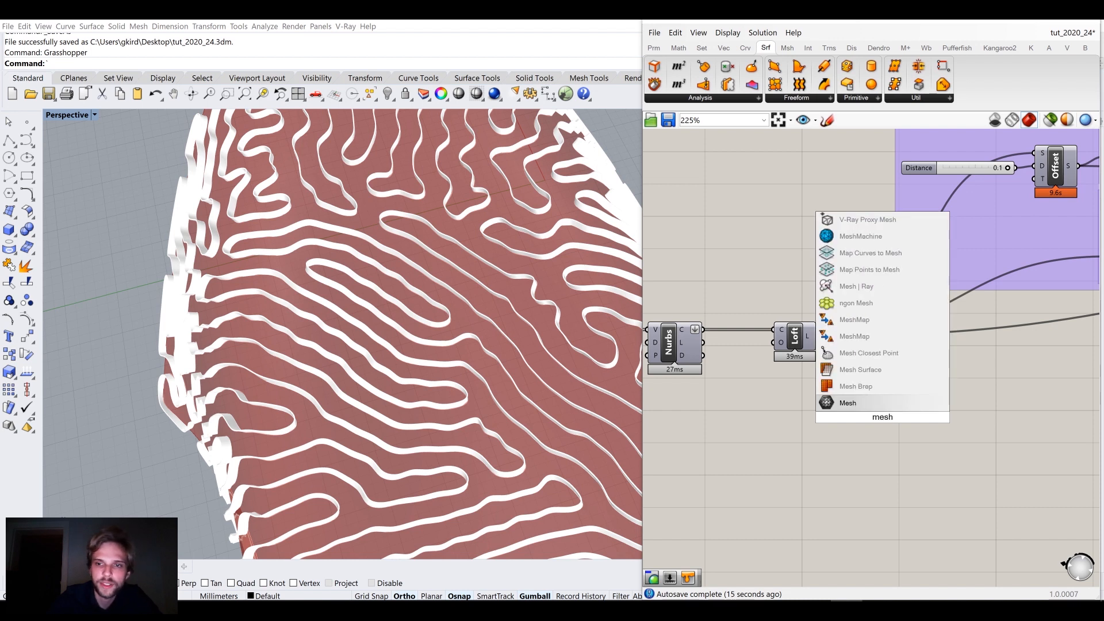
click(863, 365)
drag(862, 392, 861, 391)
click(1015, 383)
scroll(1015, 383, down, 3)
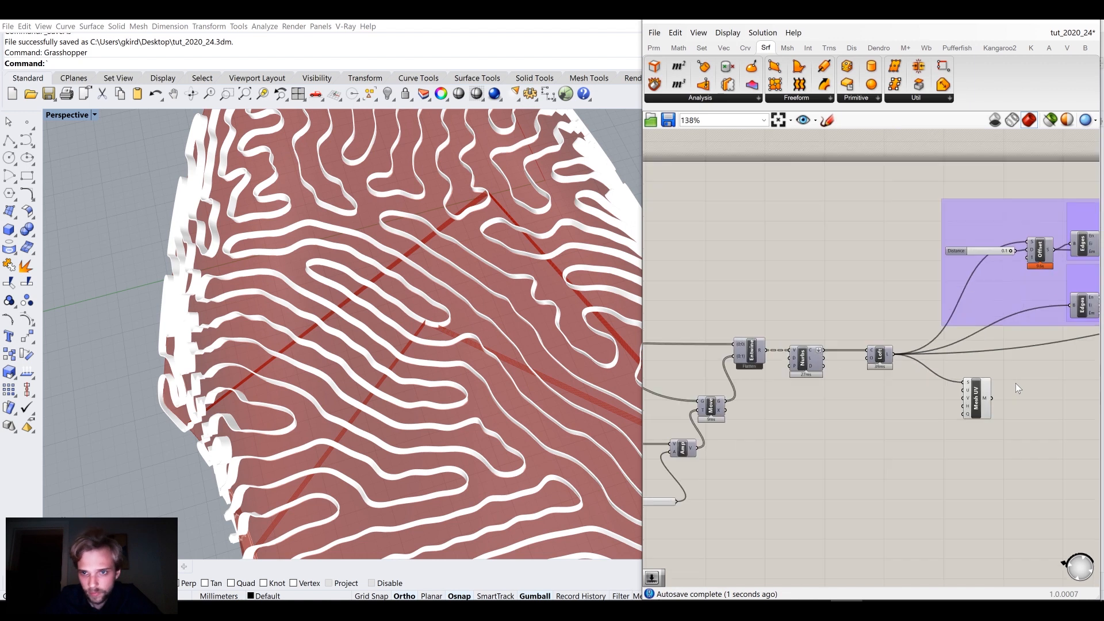
Add a number slider set to 1, connect it to the Mesh Surface's U Count and line it up with that input
scroll(1015, 382, up, 5)
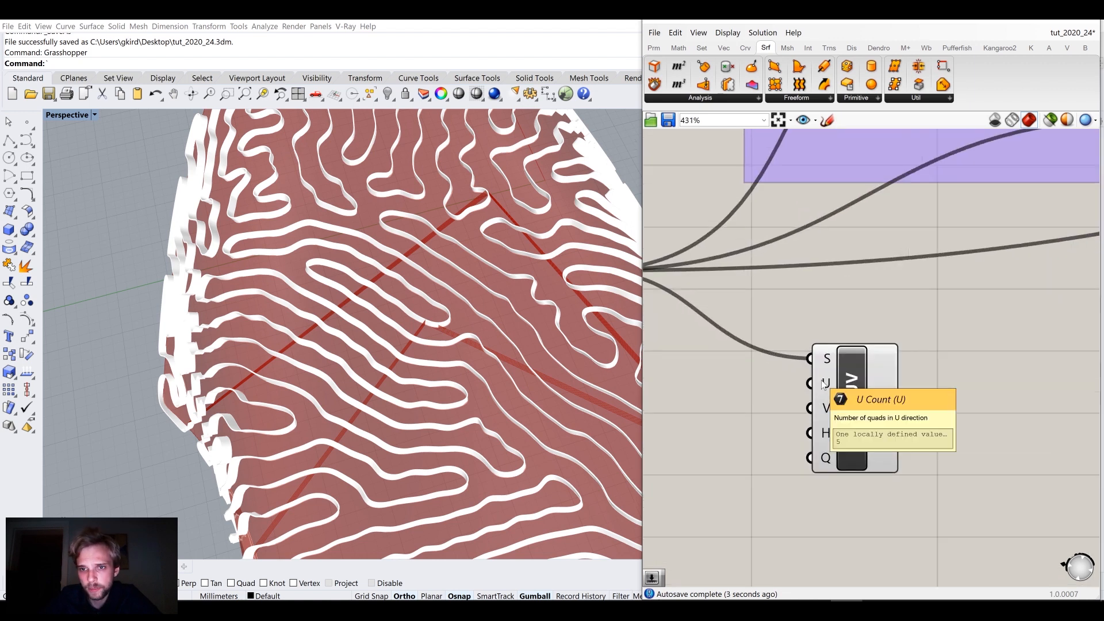
right_drag(776, 385, 907, 354)
double_click(830, 362)
text(1)
key(Return)
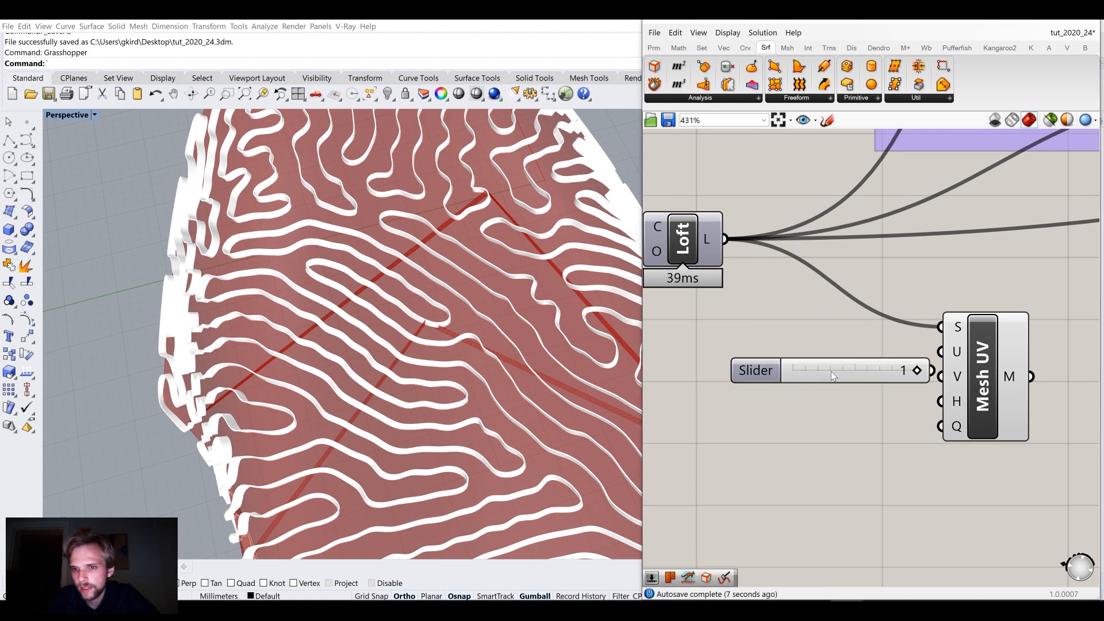
drag(830, 371, 802, 346)
drag(903, 346, 940, 351)
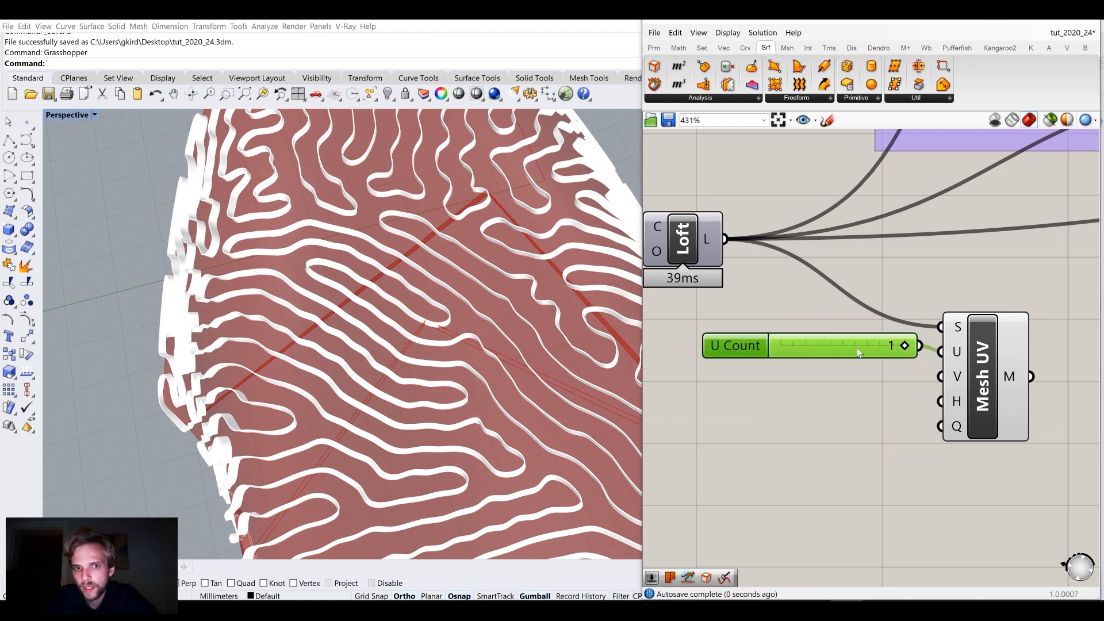
drag(857, 347, 860, 353)
right_drag(506, 349, 428, 317)
scroll(309, 287, up, 5)
scroll(309, 288, up, 3)
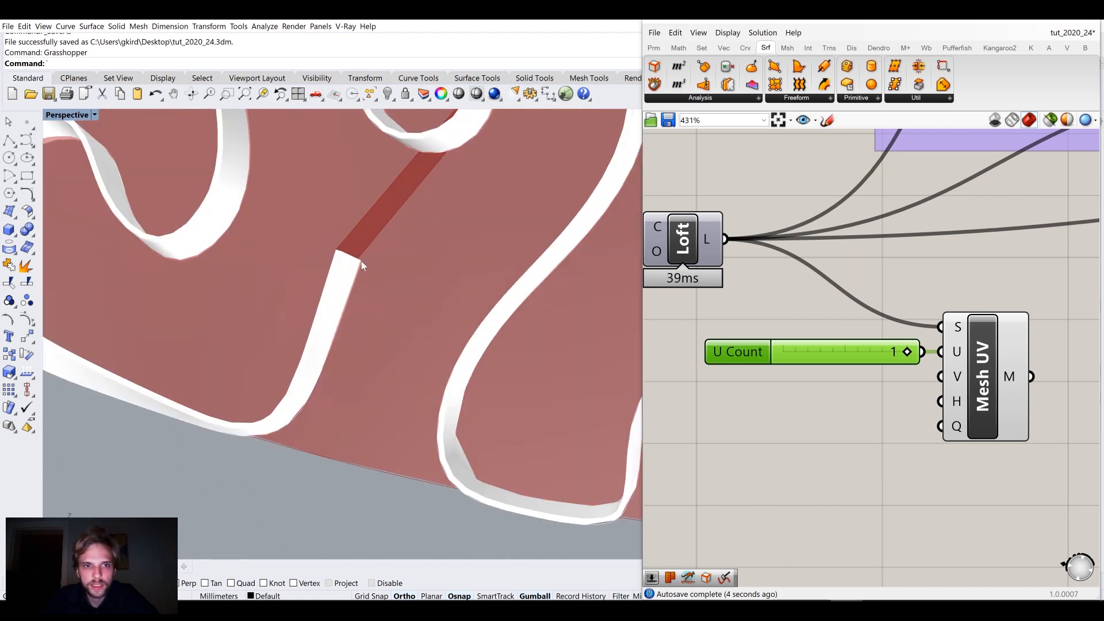
drag(871, 353, 870, 350)
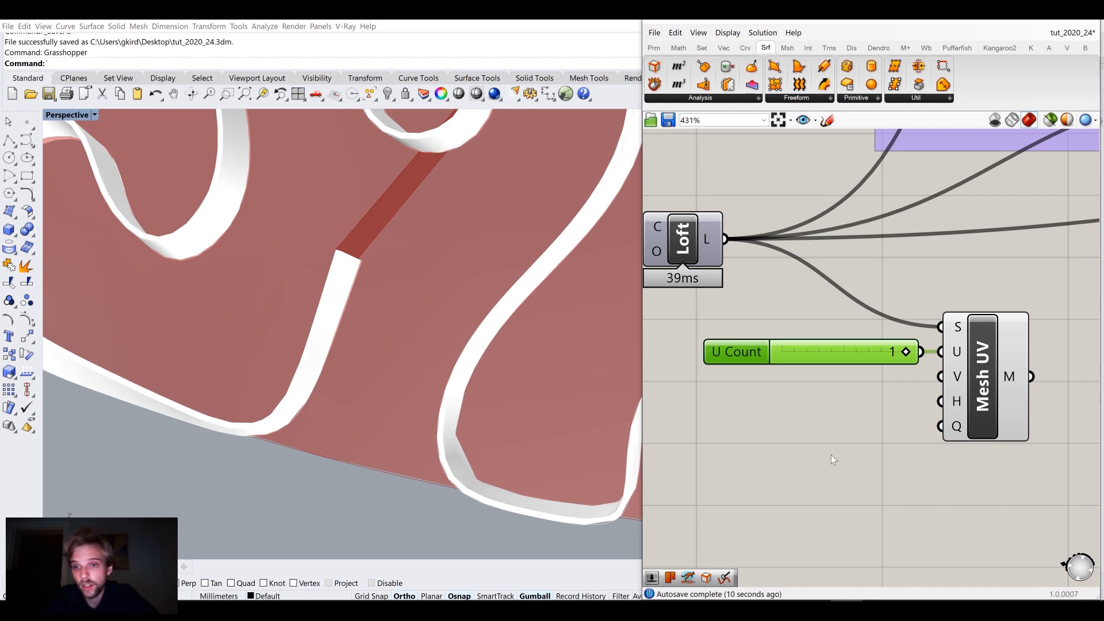
Try a V Count of 1000 on the Mesh Surface component using a new number slider
double_click(801, 440)
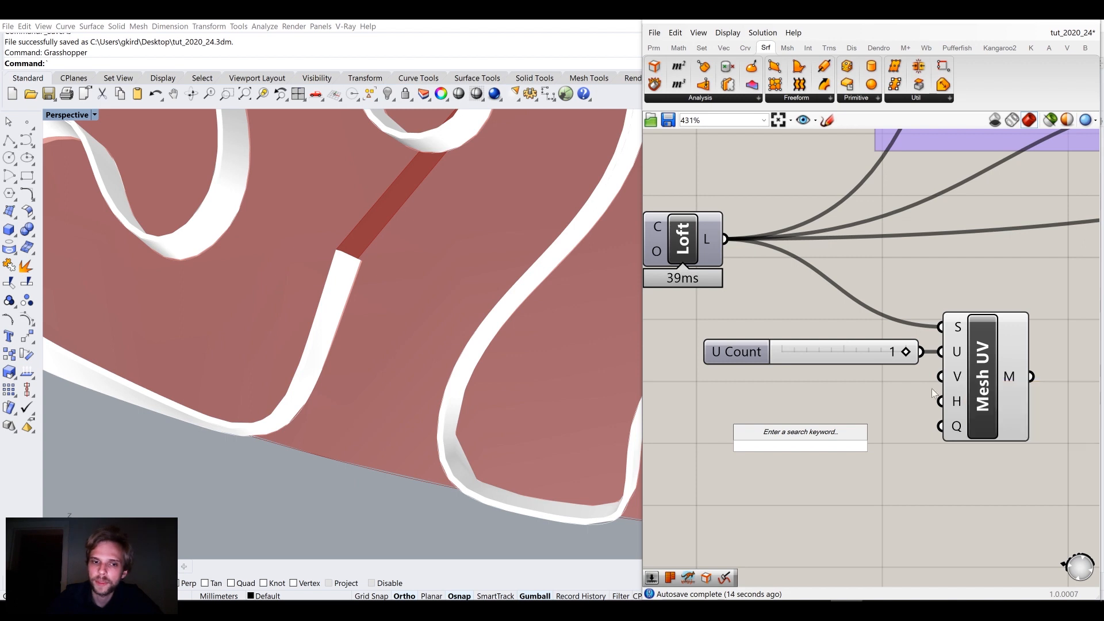
double_click(767, 420)
text(1000)
key(Return)
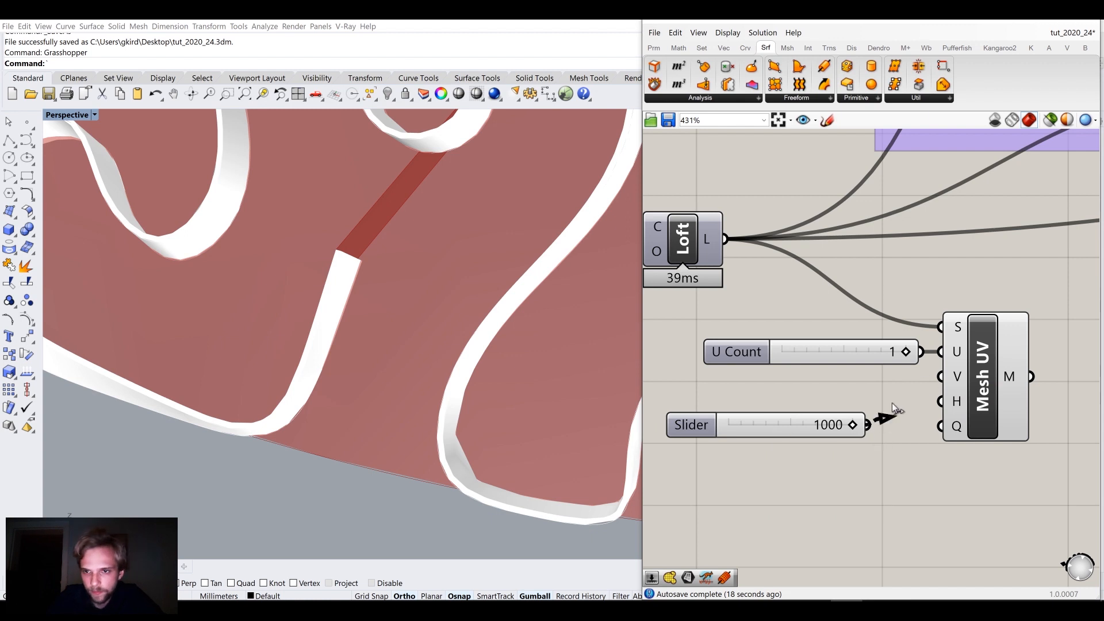
drag(896, 409, 937, 377)
scroll(388, 319, down, 3)
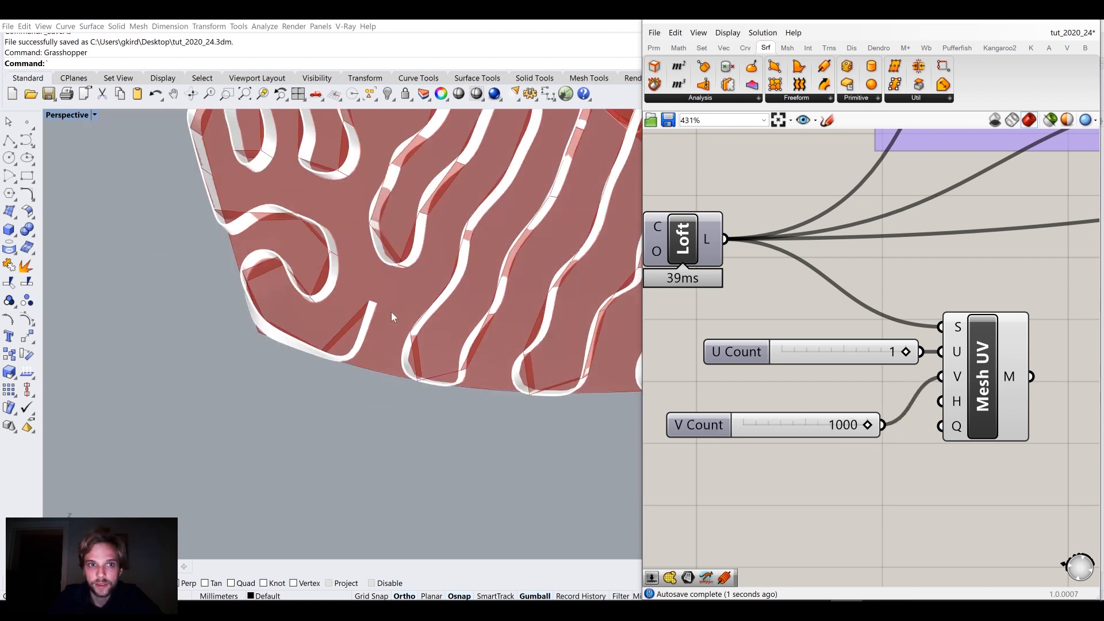
drag(798, 428, 793, 402)
Drive the Mesh Surface's V Count with a new slider set to 10000, delete the 1000 slider and align the new one
double_click(768, 463)
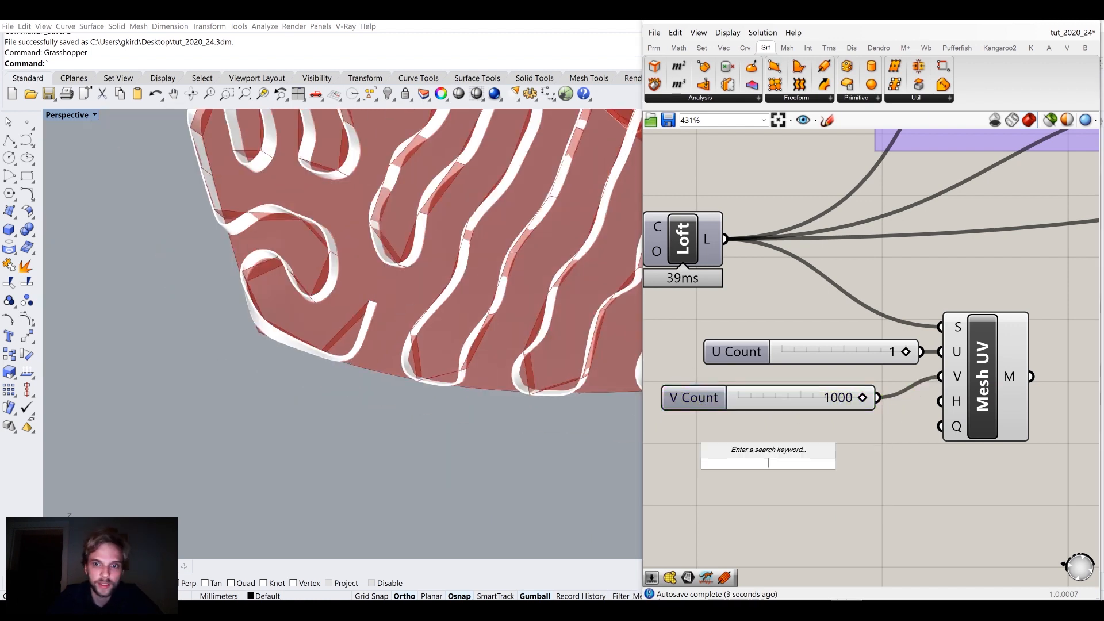
text(10000)
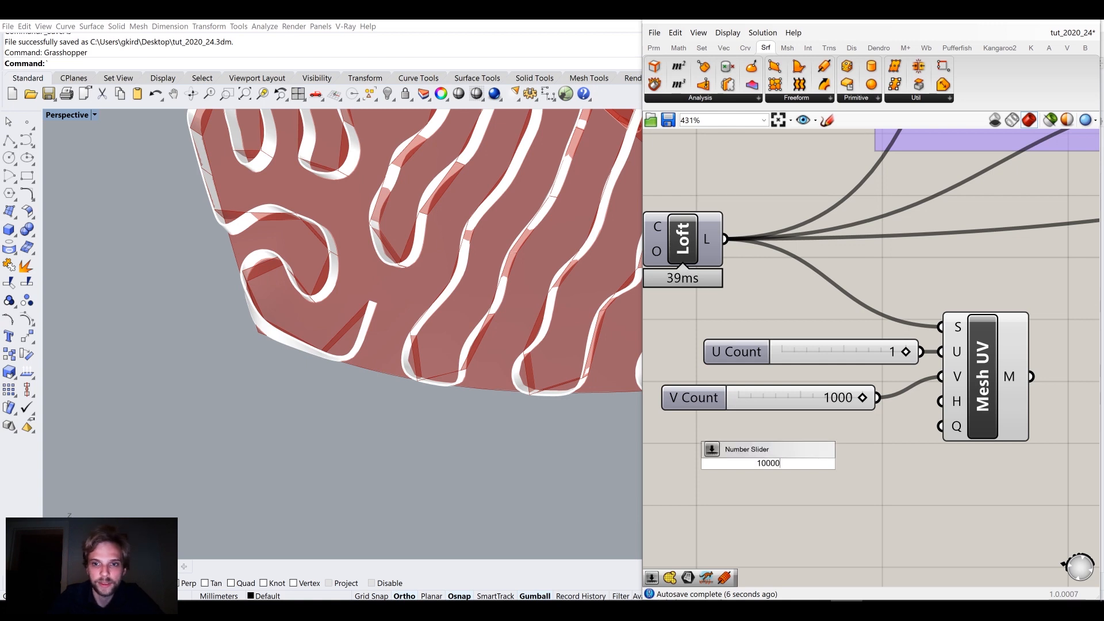
key(Return)
drag(883, 463, 943, 381)
scroll(418, 189, up, 5)
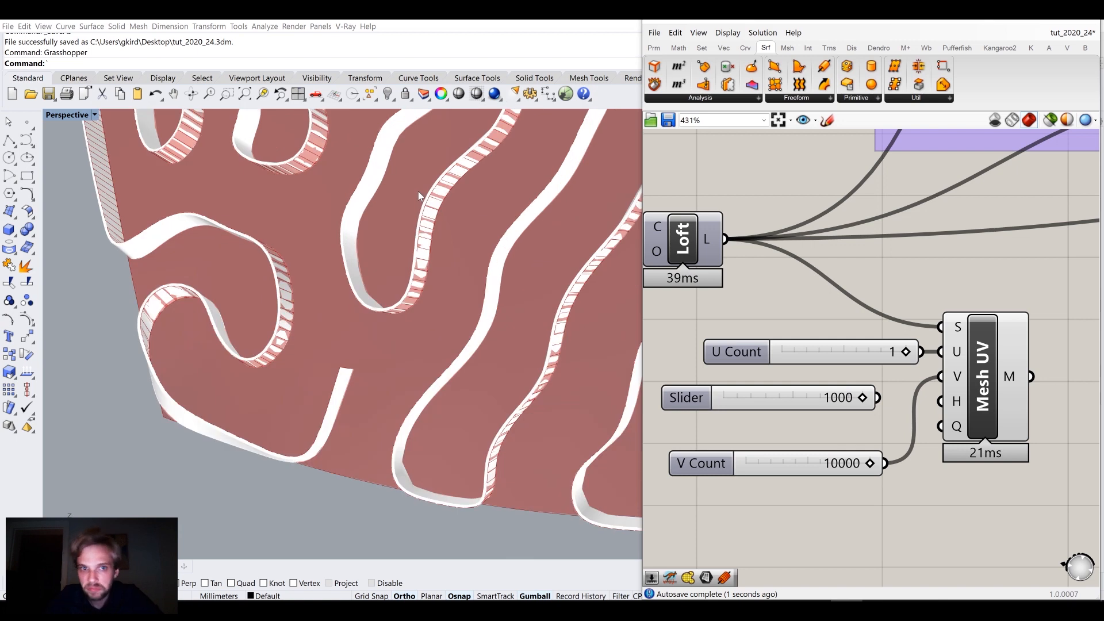
click(816, 404)
key(Delete)
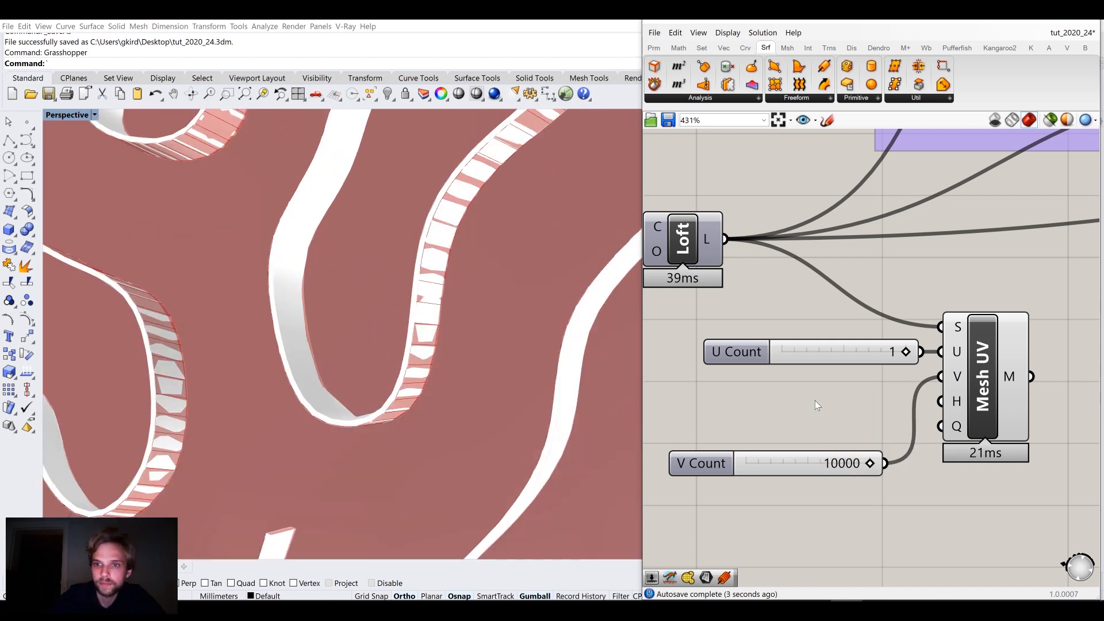
drag(794, 457, 836, 371)
Place a Weaverbird's Mesh Thicken component beside the Mesh Surface component
right_drag(871, 365, 729, 372)
double_click(982, 413)
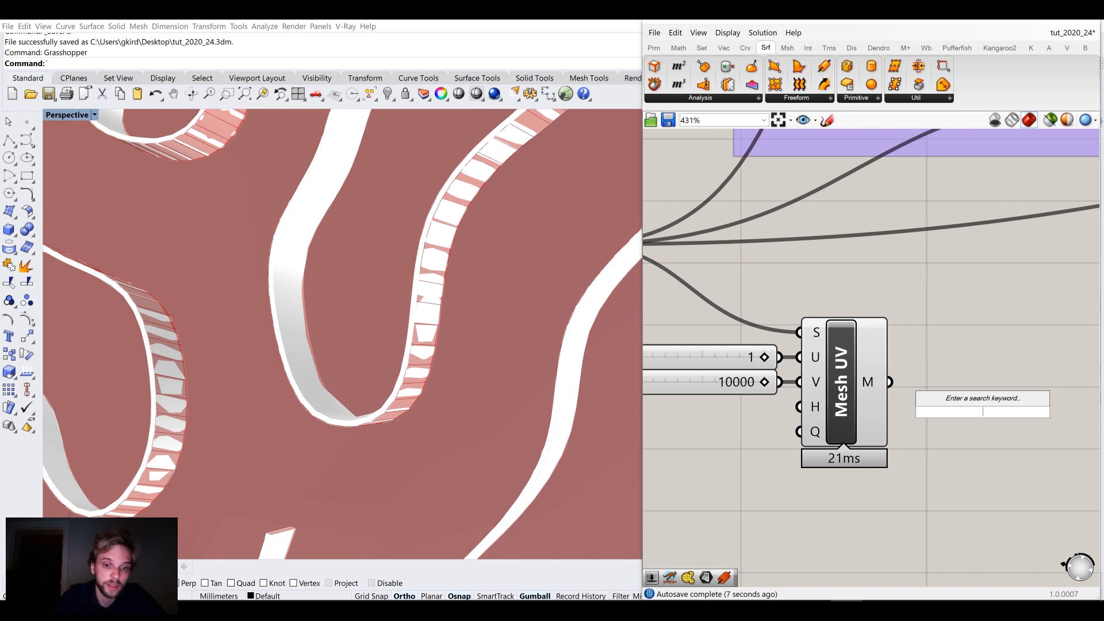
click(924, 47)
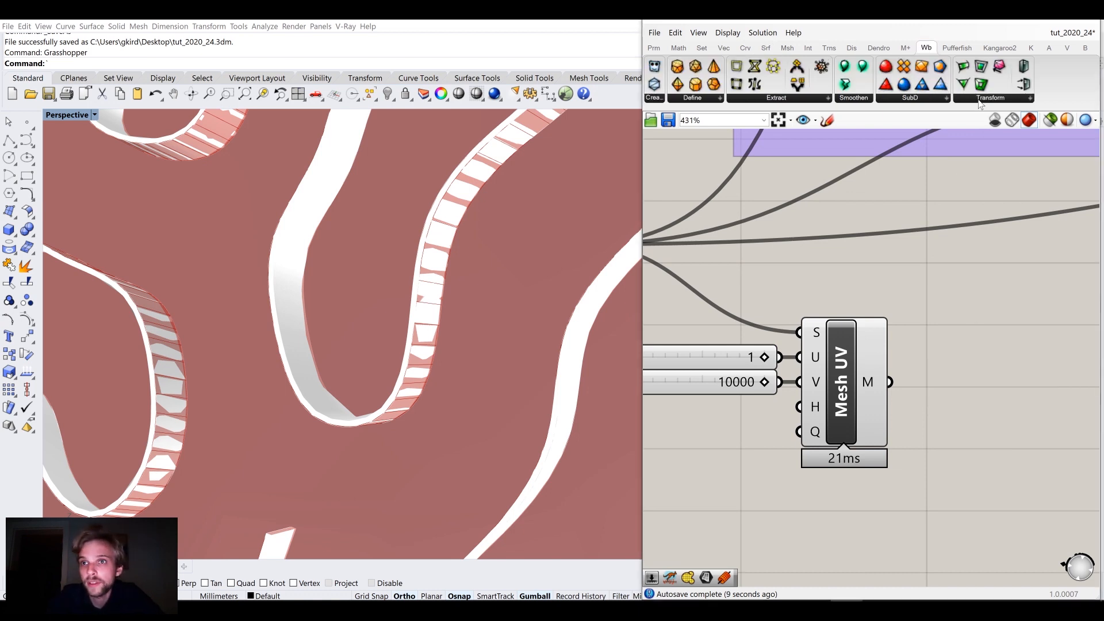
click(990, 98)
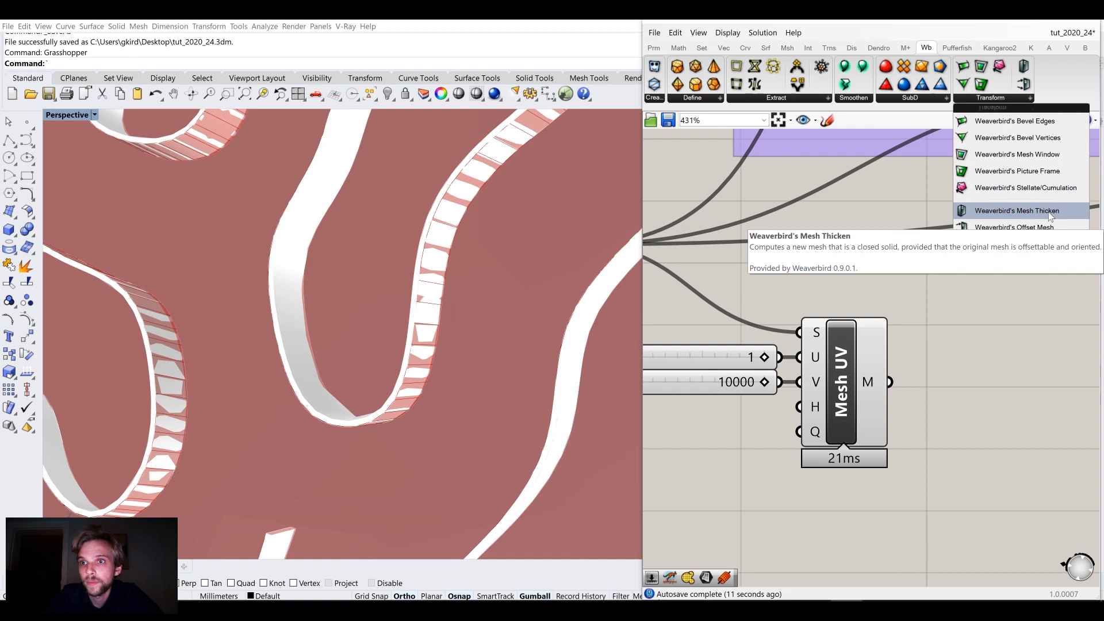
click(1017, 210)
click(1026, 366)
scroll(918, 381, down, 2)
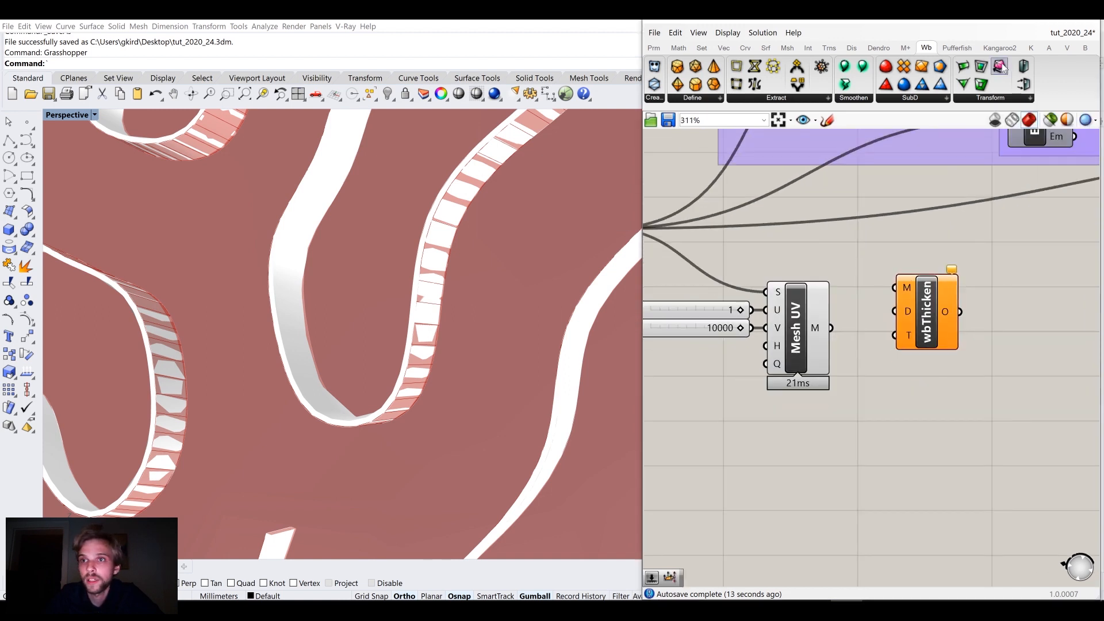
Add an Offset Mesh component as an alternative and arrange it just below the Mesh Thicken component
click(965, 50)
double_click(935, 406)
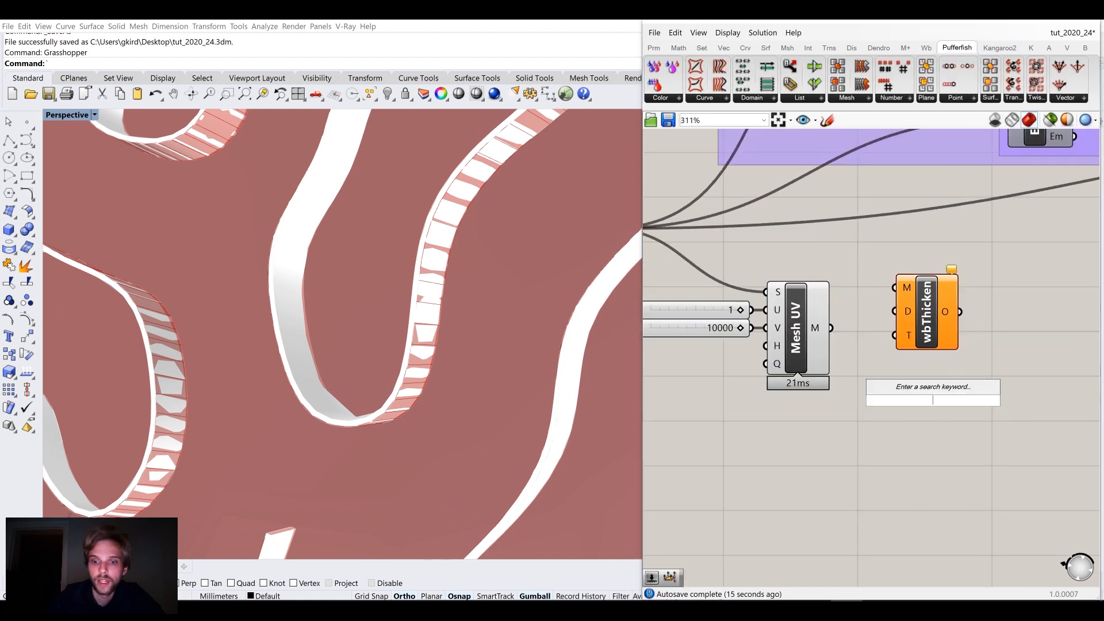
text(offs)
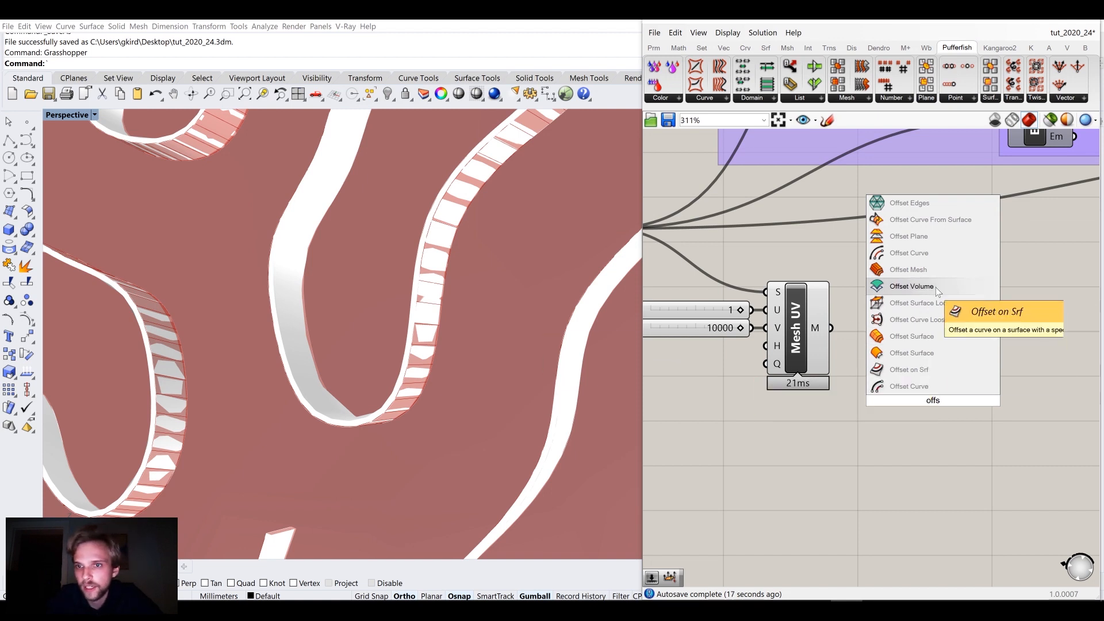
click(939, 268)
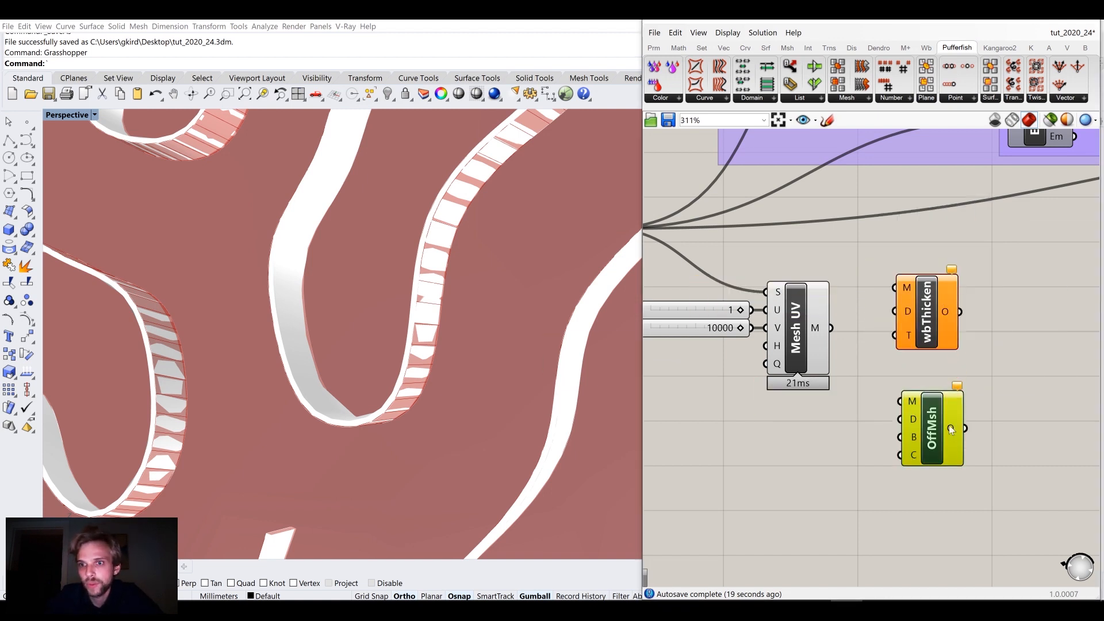
click(946, 329)
drag(957, 322, 960, 324)
click(978, 305)
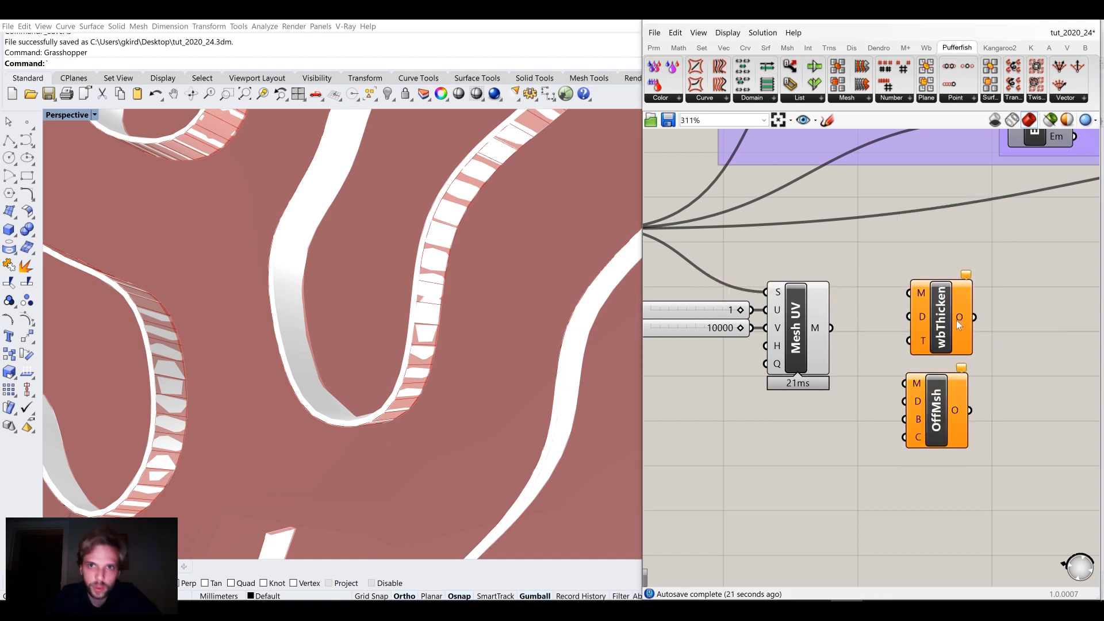
Connect the Mesh Surface output to the mesh inputs of both Mesh Thicken and Offset Mesh
right_drag(910, 395, 893, 370)
drag(814, 303, 892, 268)
drag(814, 303, 929, 398)
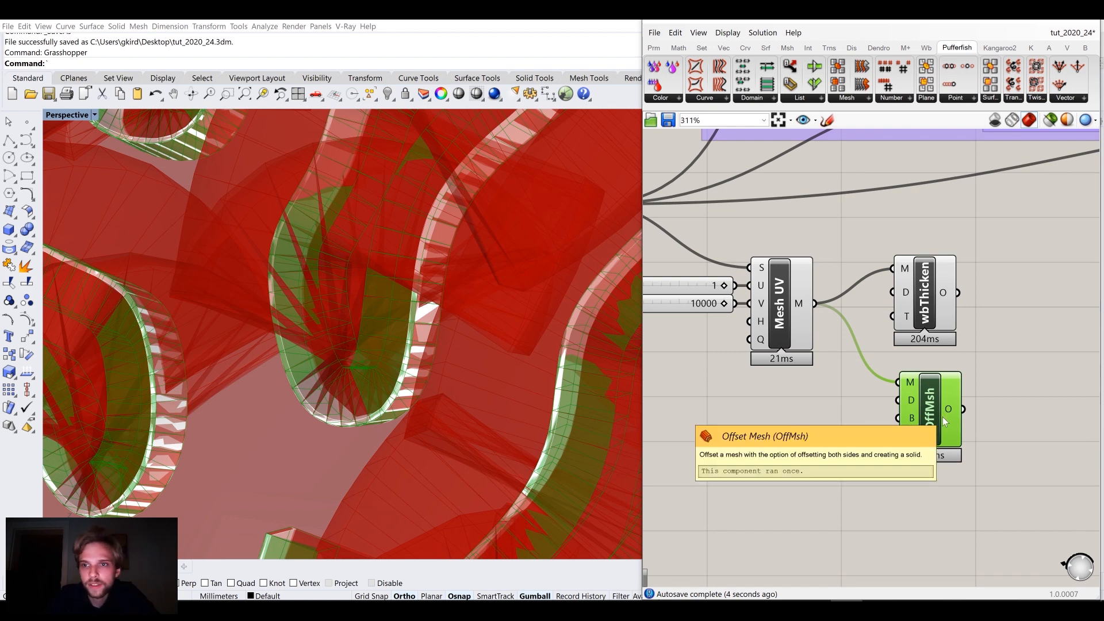
Delete the Offset Mesh component and move Mesh Thicken farther out, in line with the Mesh Surface output
key(Delete)
drag(923, 303, 968, 309)
click(917, 399)
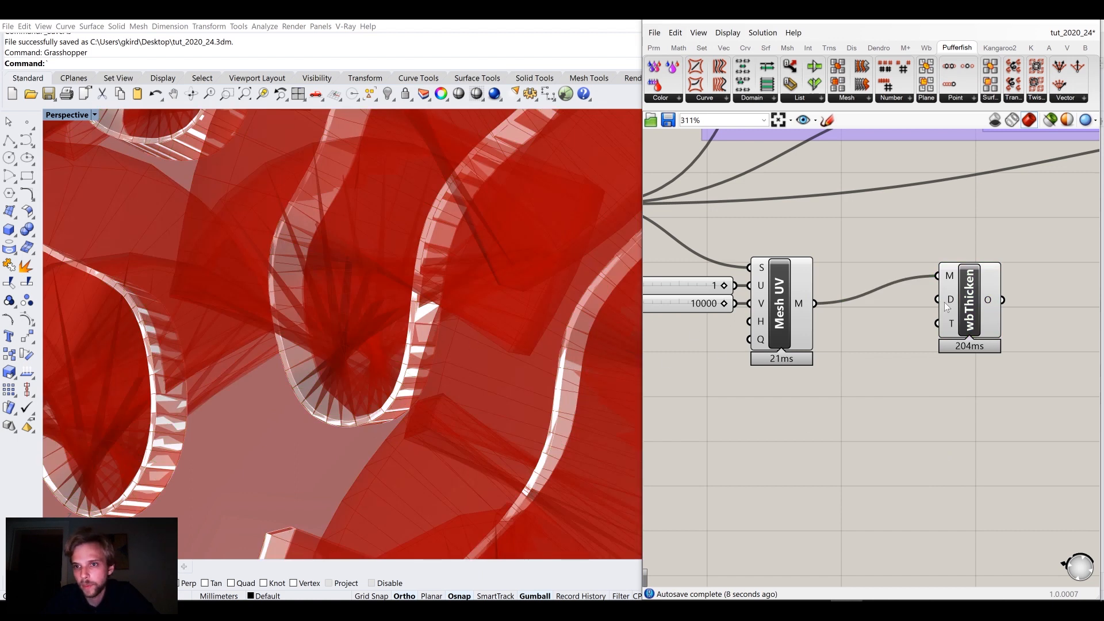
mouse_move(949, 305)
drag(949, 306, 963, 333)
click(865, 475)
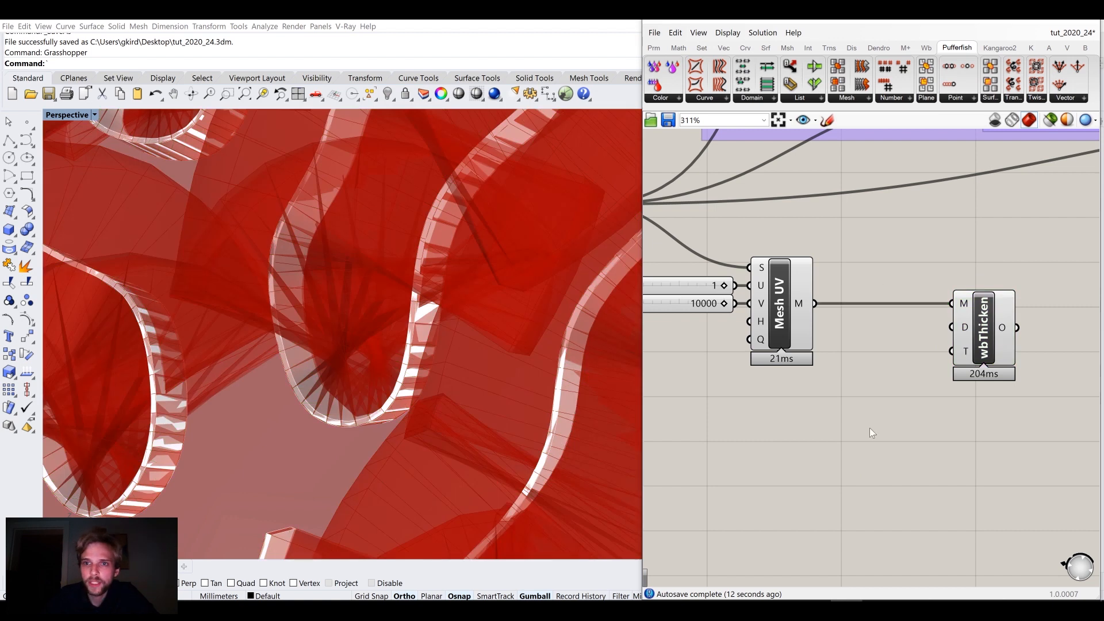
Add a number slider of 0.1, connect it to Mesh Thicken's distance input and arrange both components in line
scroll(870, 427, down, 5)
scroll(934, 203, up, 5)
scroll(795, 336, down, 3)
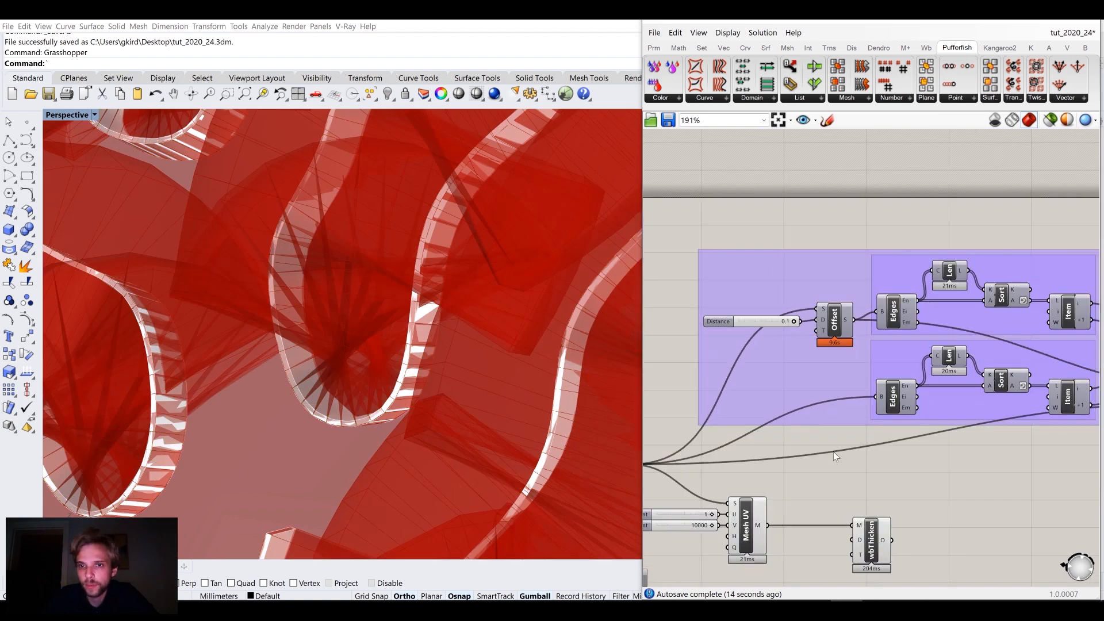
scroll(833, 451, up, 3)
double_click(810, 451)
text(0.1)
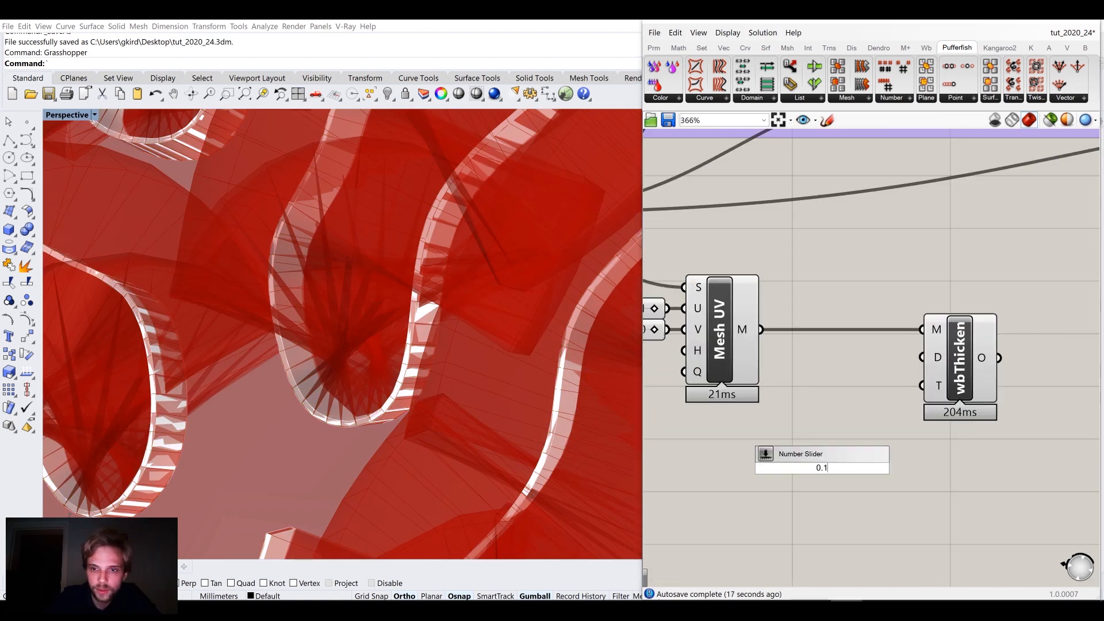
key(Return)
drag(922, 467, 922, 357)
drag(978, 388, 1010, 389)
click(1004, 478)
drag(868, 459, 882, 361)
Duplicate the Preview component together with its white colour swatch and place the copy below the original
scroll(884, 362, down, 6)
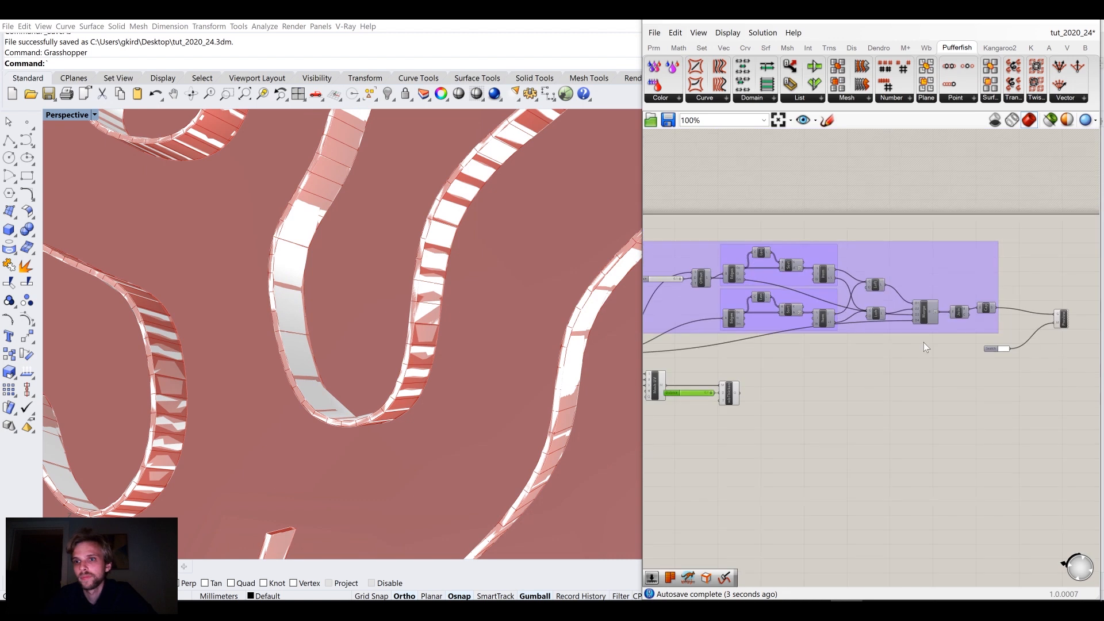
drag(966, 361, 908, 308)
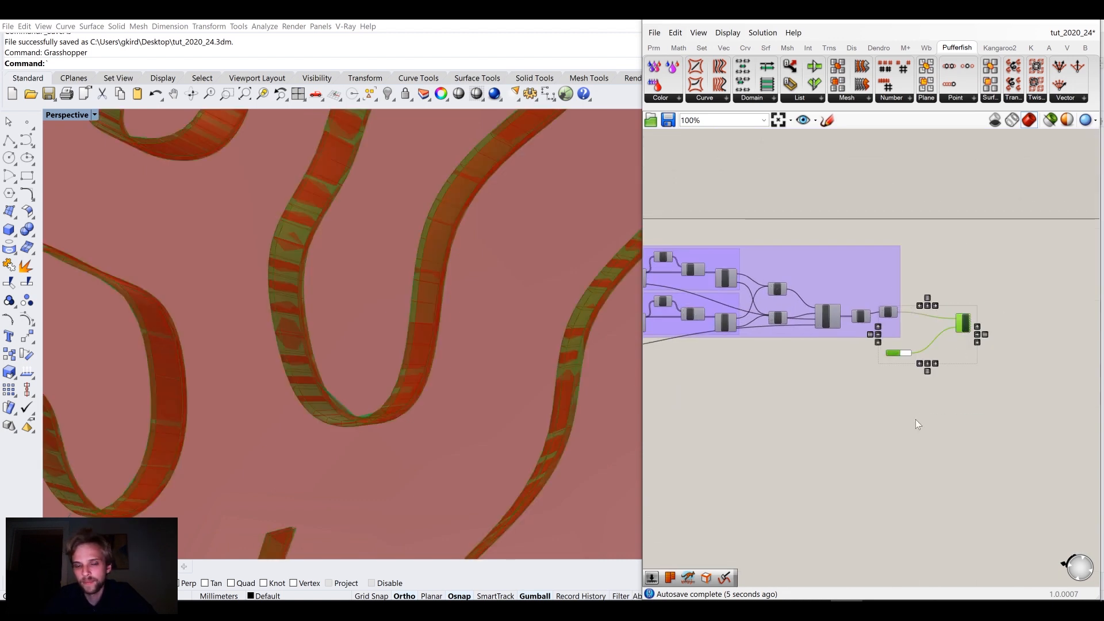
key(ctrl+v)
scroll(846, 434, down, 3)
scroll(737, 509, up, 3)
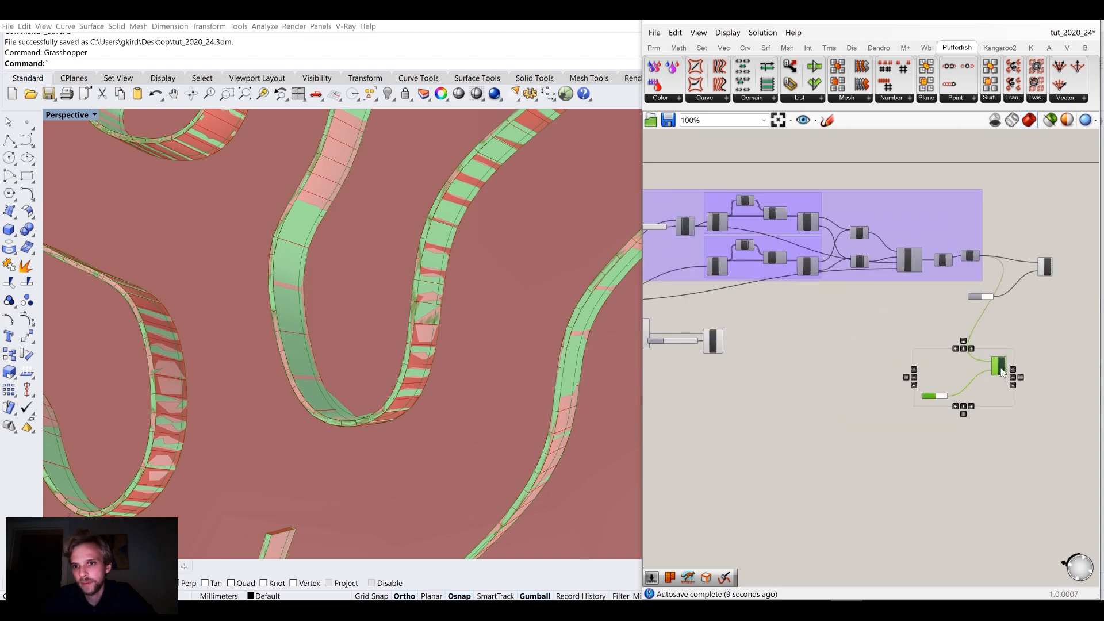
Replace the copied Preview component's geometry input with the Mesh Thicken output
scroll(691, 318, up, 5)
click(749, 375)
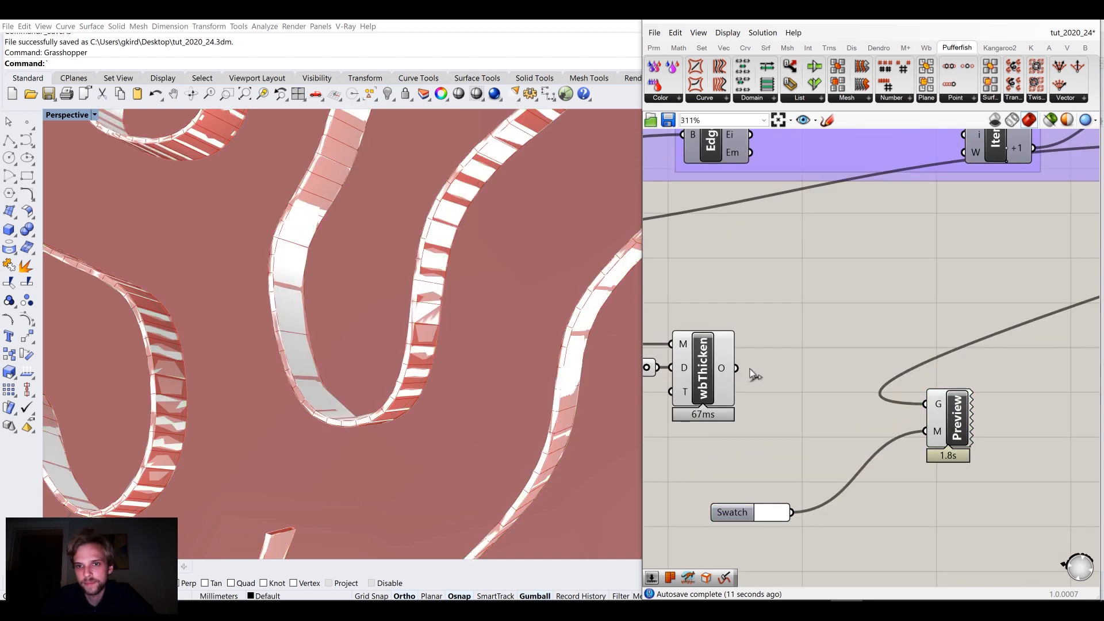
drag(749, 371, 924, 405)
scroll(978, 364, down, 3)
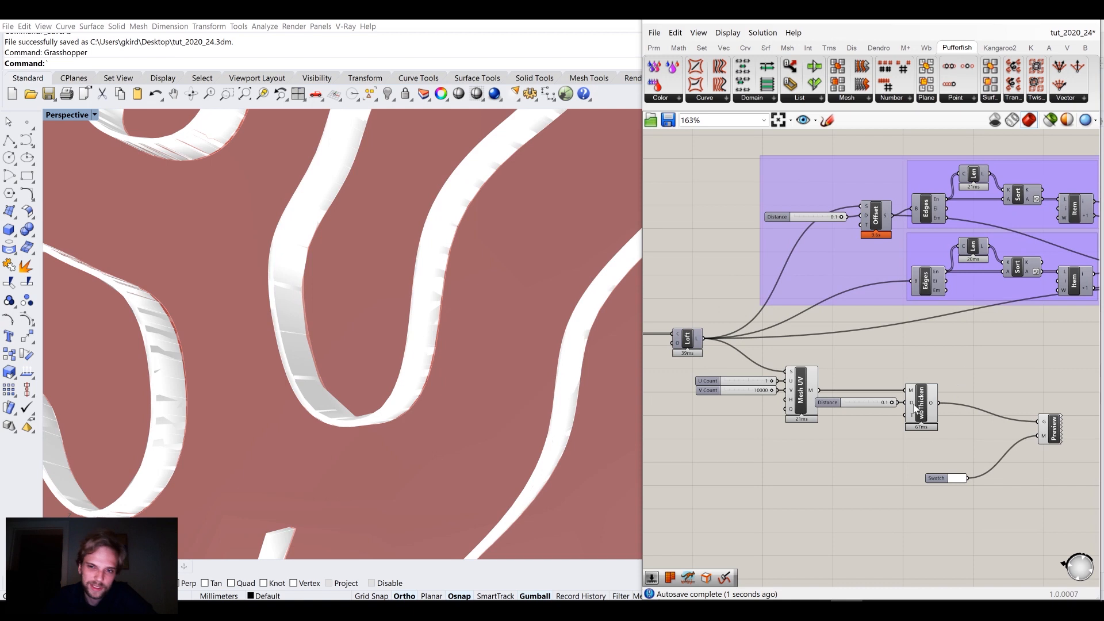
Turn off the preview of the original Preview component that displays the capped solids
scroll(963, 403, down, 3)
click(968, 306)
middle_click(968, 306)
click(1006, 265)
click(1052, 266)
scroll(992, 305, down, 3)
right_drag(856, 357, 879, 370)
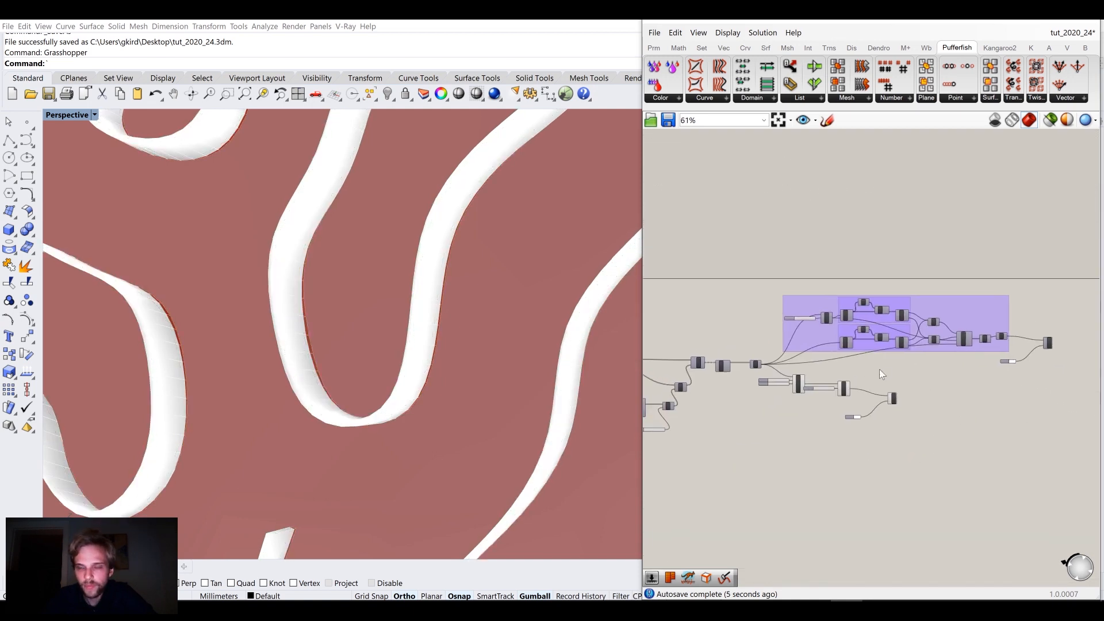
Add a Surface parameter and insert it between the Loft output and the surface input of the Offset component
drag(1076, 366, 785, 265)
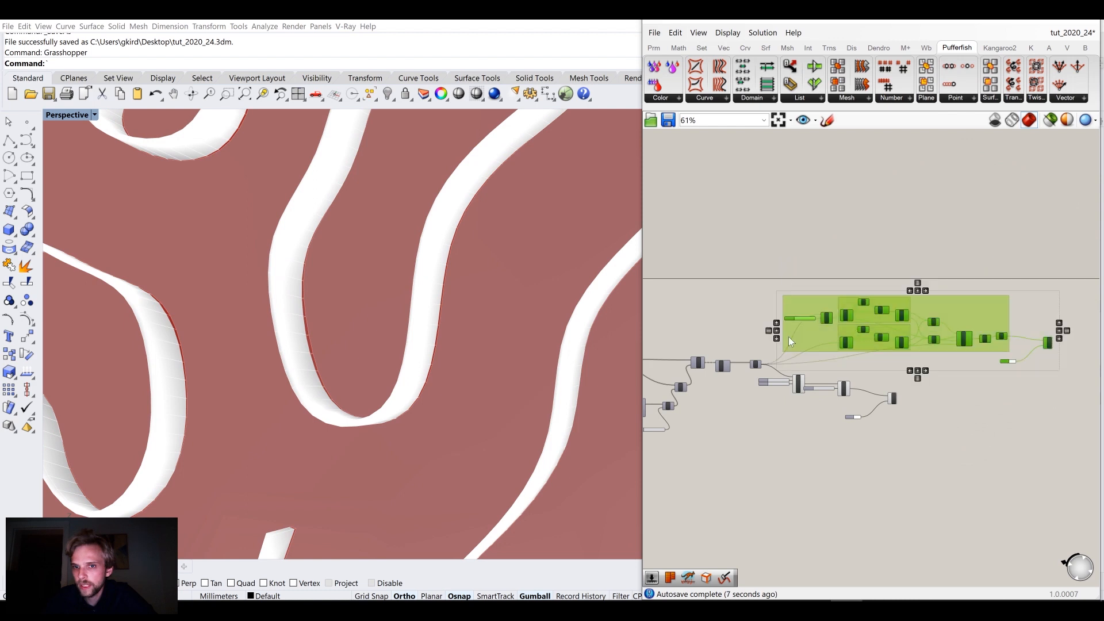
scroll(790, 349, up, 3)
scroll(790, 349, up, 3)
drag(833, 333, 912, 324)
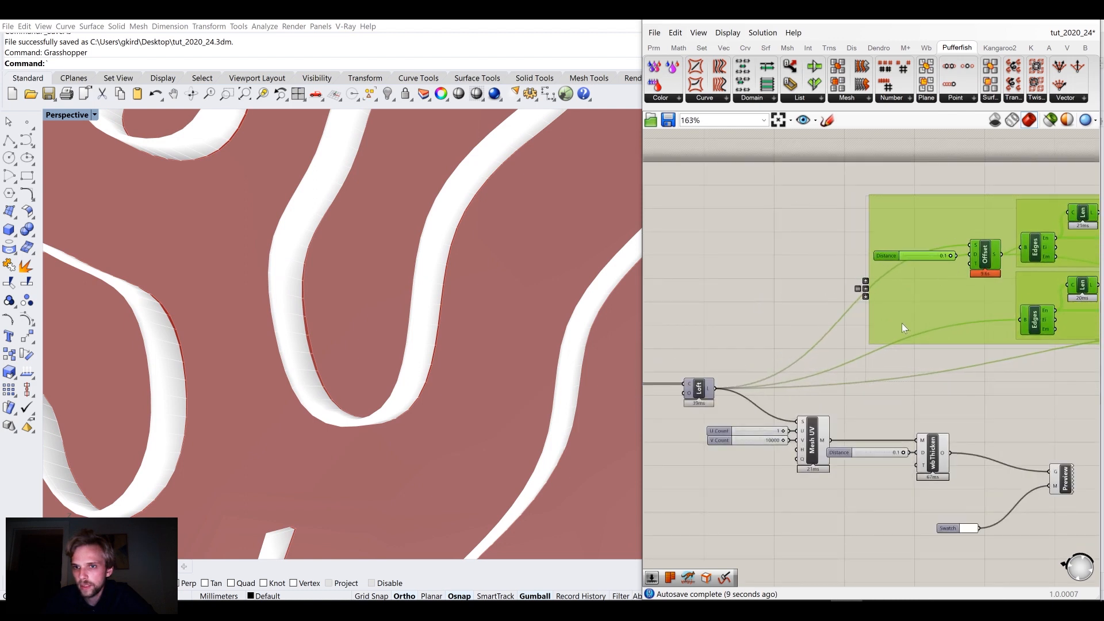
right_drag(786, 309, 735, 278)
double_click(735, 278)
text(sr)
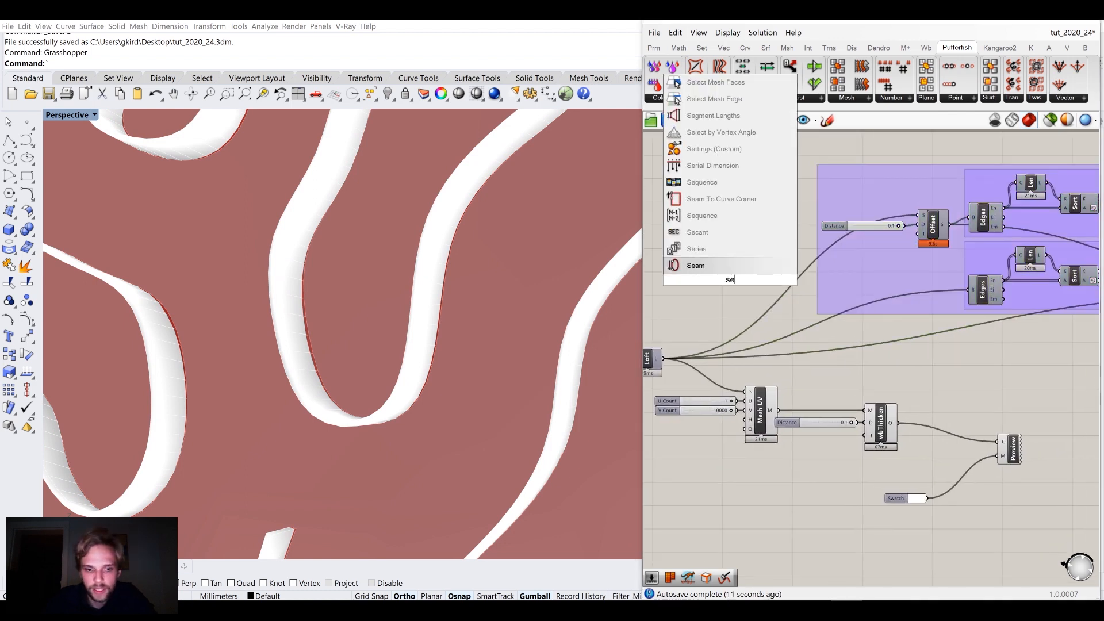
text(f)
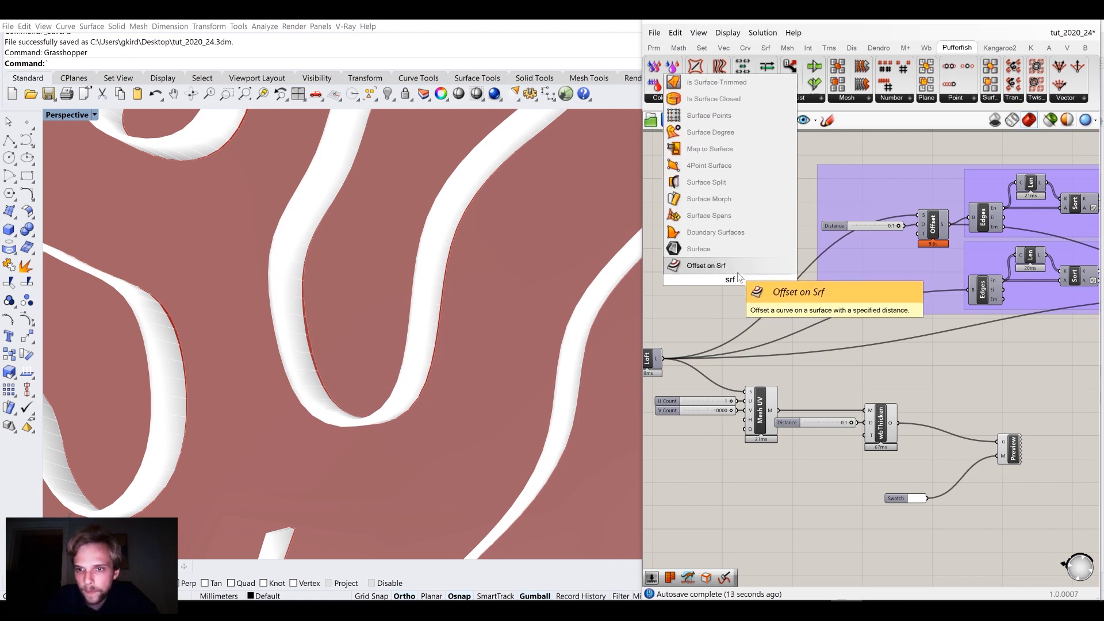
click(715, 250)
drag(665, 358, 915, 216)
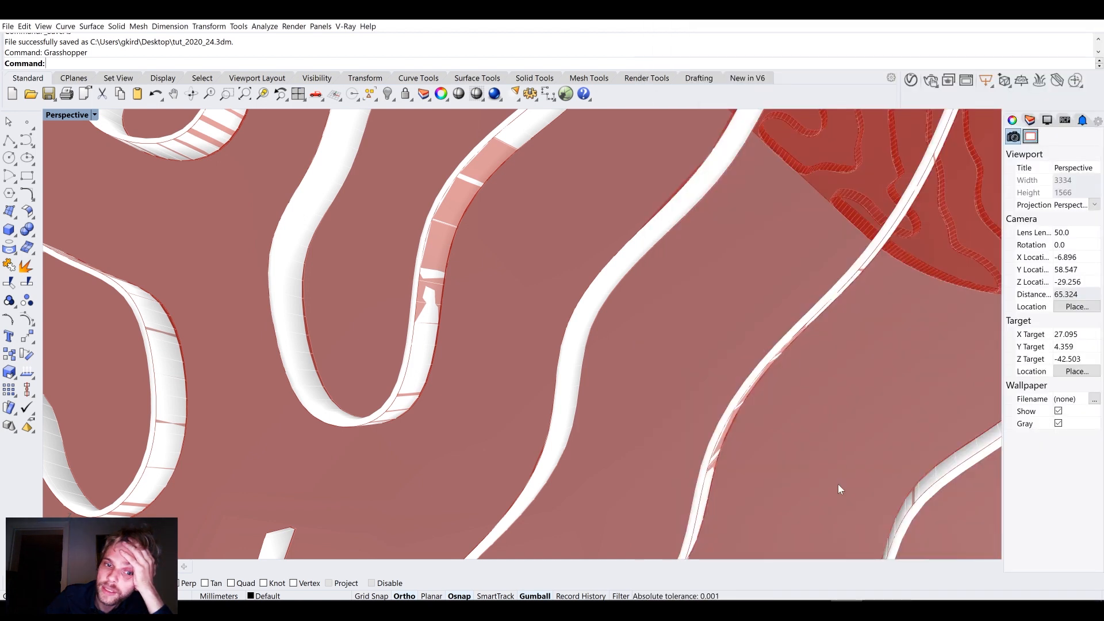
Disable the whole capped-solid branch, from the Offset component and its distance slider through to its Preview and colour swatch
click(846, 608)
click(846, 608)
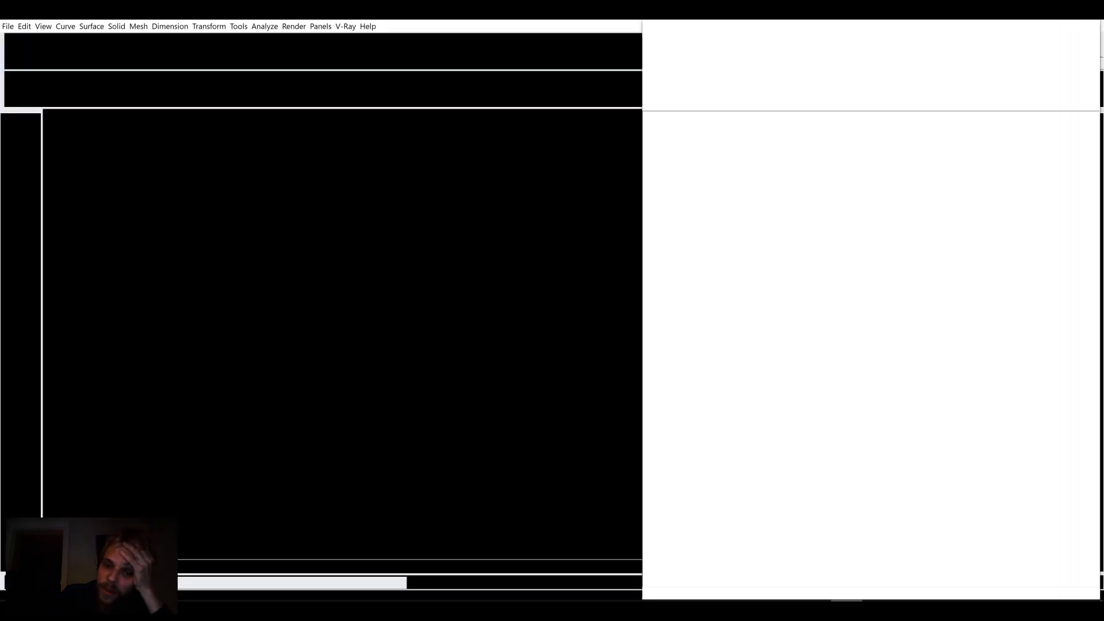
scroll(892, 264, down, 5)
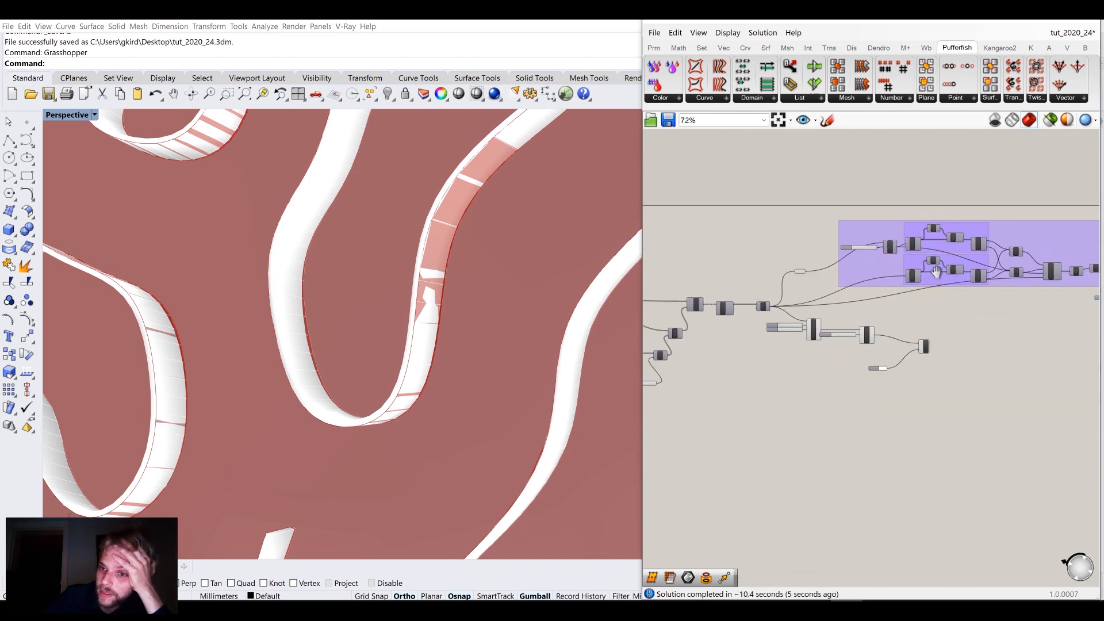
scroll(971, 287, down, 2)
drag(1047, 300, 761, 208)
scroll(761, 208, down, 1)
middle_click(761, 208)
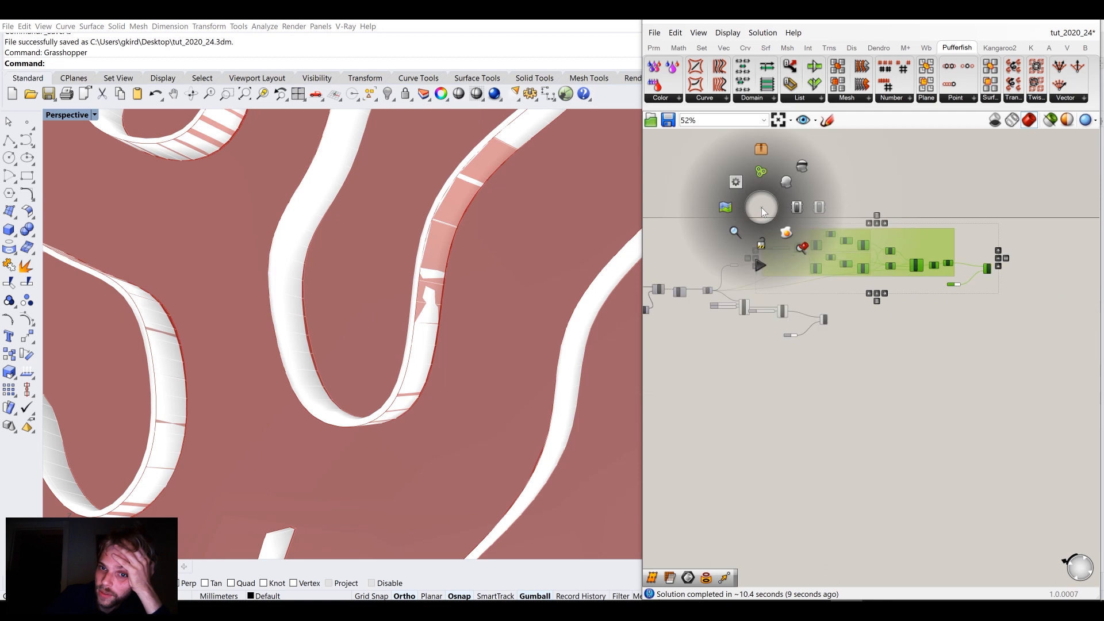
click(817, 205)
click(815, 200)
Reroute the solids branch's remaining Loft connections through the Surface parameter and move that parameter closer to the group
scroll(777, 238, up, 4)
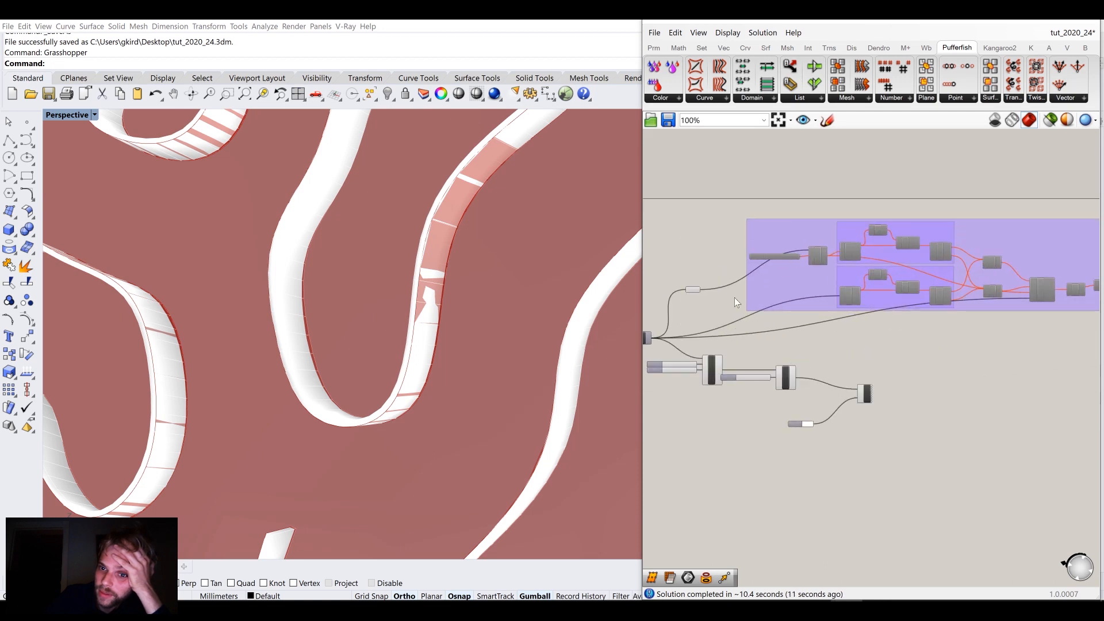
scroll(735, 293, up, 4)
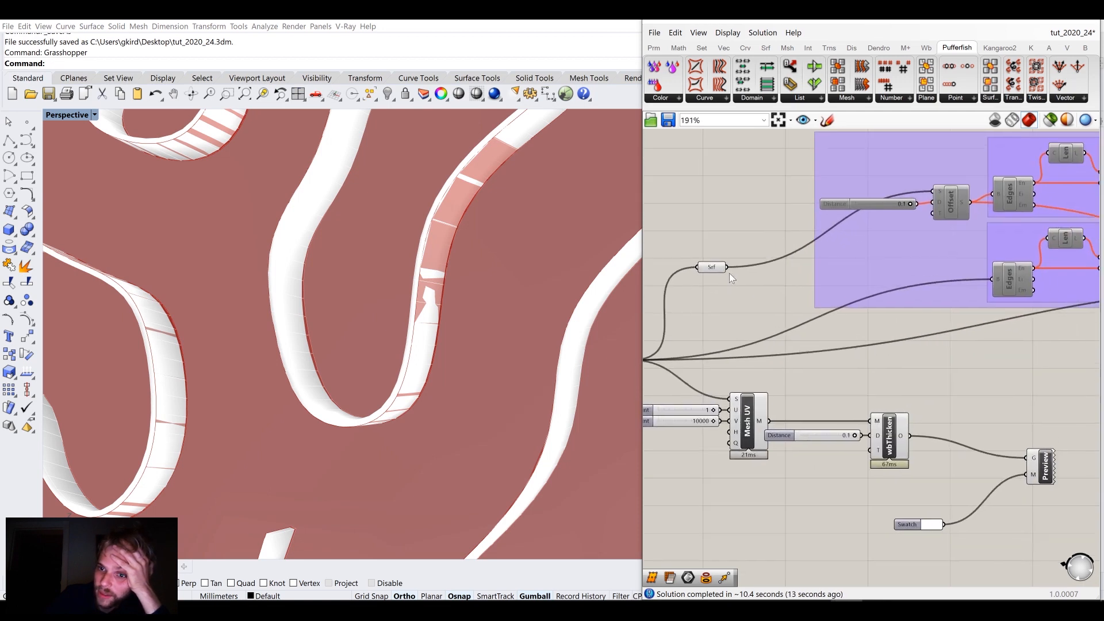
drag(727, 267, 990, 279)
scroll(989, 281, down, 3)
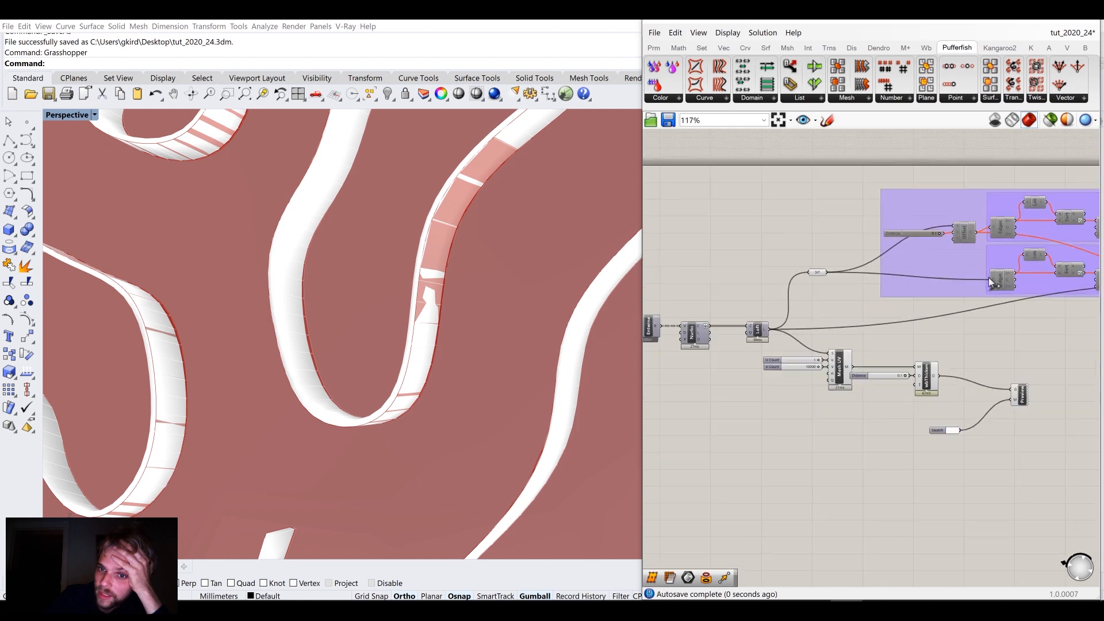
right_drag(843, 287, 770, 289)
drag(753, 272, 1012, 284)
scroll(990, 279, up, 4)
scroll(1006, 286, down, 6)
right_drag(774, 293, 899, 279)
scroll(795, 263, up, 4)
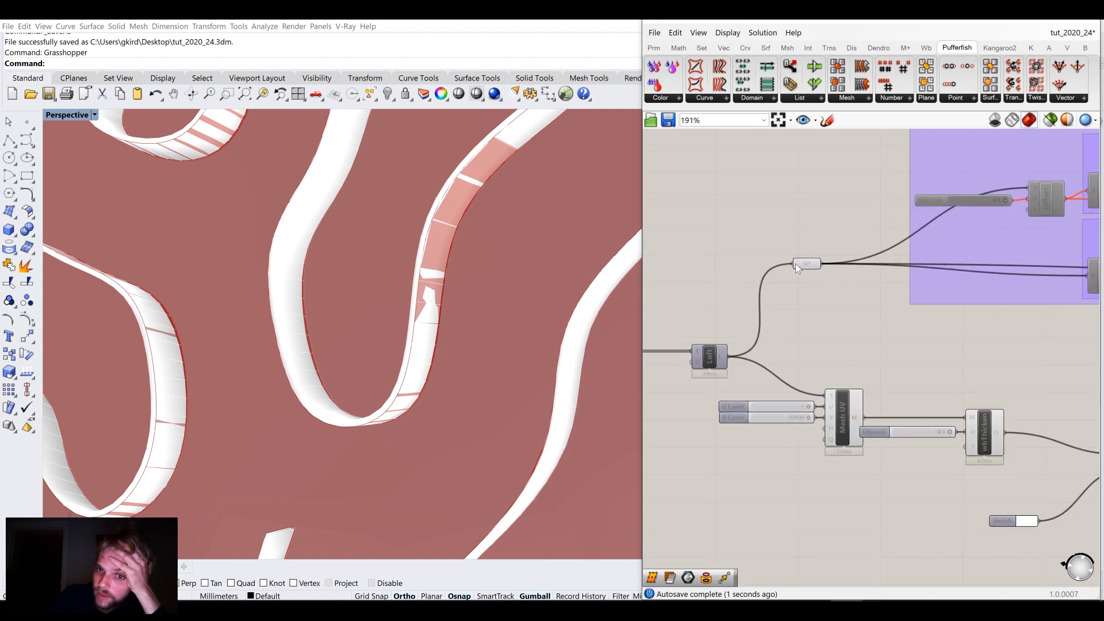
drag(805, 266, 842, 270)
scroll(840, 269, down, 4)
right_drag(952, 290, 930, 287)
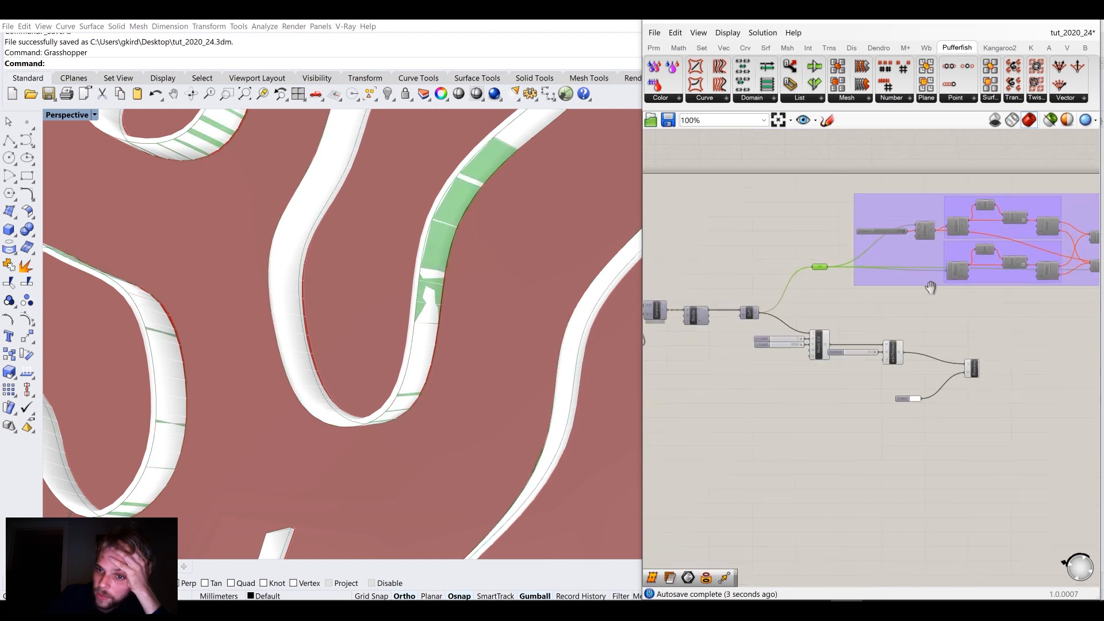
Insert a Data Dam between the Loft output and the Surface parameter, and place it in line with the parameter
scroll(1008, 292, up, 6)
scroll(843, 290, down, 3)
scroll(842, 290, down, 5)
right_drag(708, 299, 1011, 300)
right_drag(784, 299, 920, 302)
scroll(920, 302, up, 4)
double_click(853, 246)
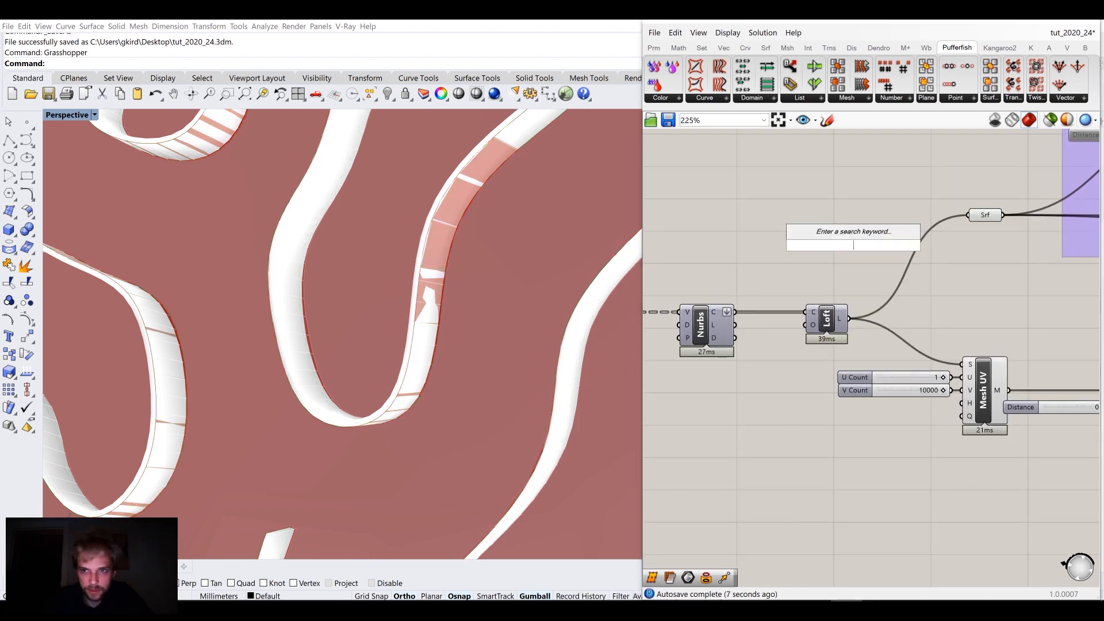
text(data)
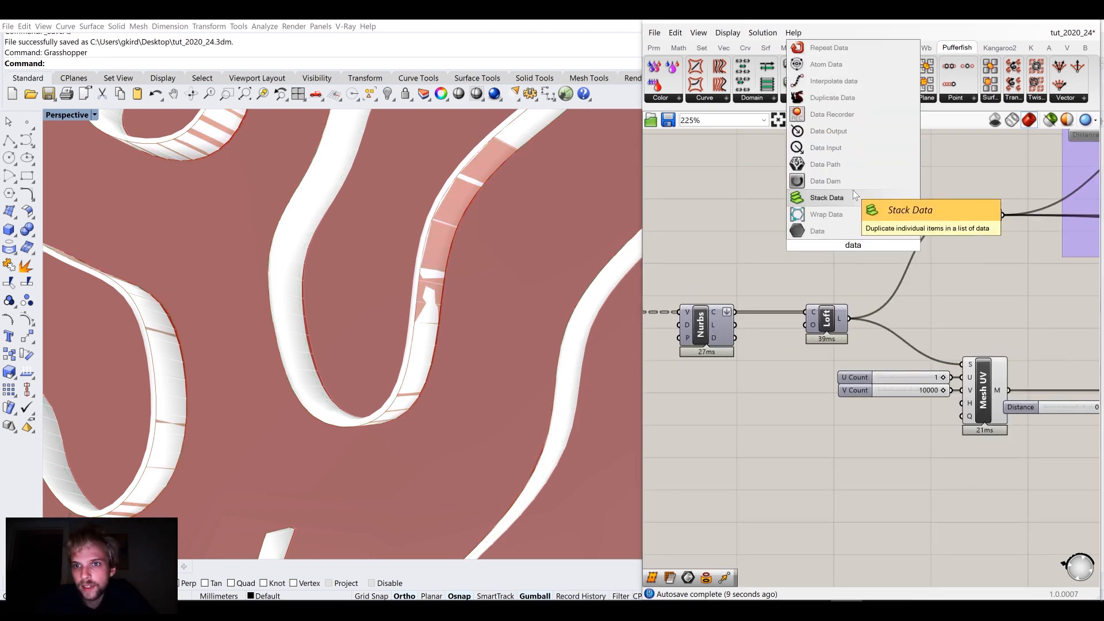
click(855, 187)
drag(849, 318, 969, 215)
drag(864, 247, 940, 219)
click(917, 185)
scroll(918, 185, down, 3)
right_drag(962, 204, 859, 243)
scroll(859, 243, down, 2)
scroll(860, 243, up, 3)
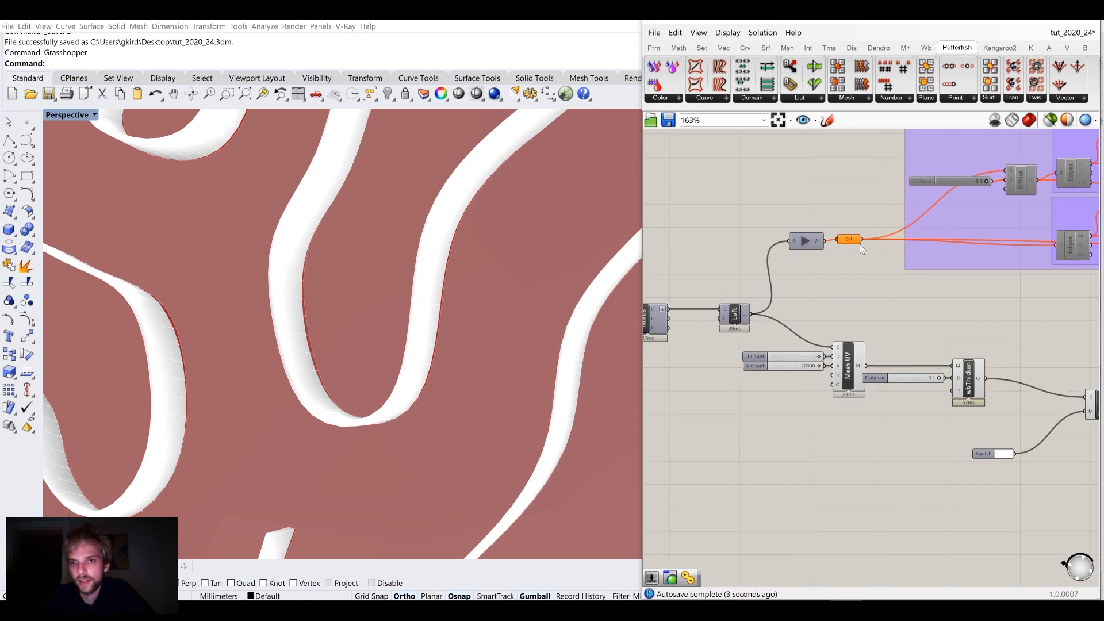
click(806, 241)
Add a Scribble note reading "HEAVY STUFF, IF YOU REALLY NEED IT TO BE A POLYSURFACE, THEN USE THIS"
scroll(863, 237, down, 3)
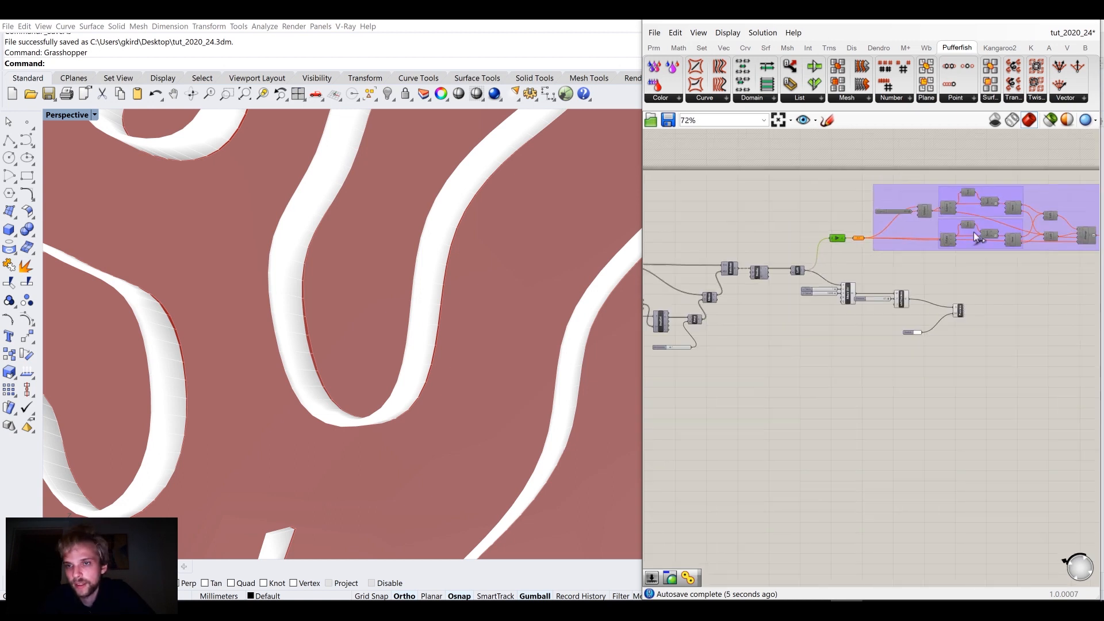
right_drag(1095, 257, 948, 278)
right_drag(902, 190, 899, 203)
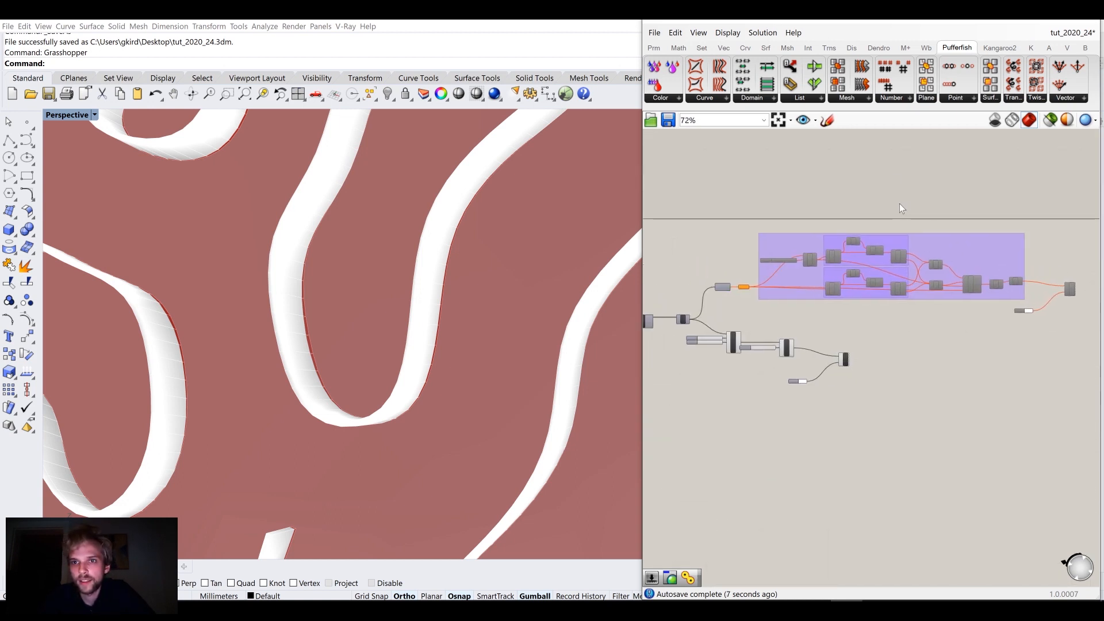
scroll(899, 204, up, 4)
double_click(874, 236)
text(scribble)
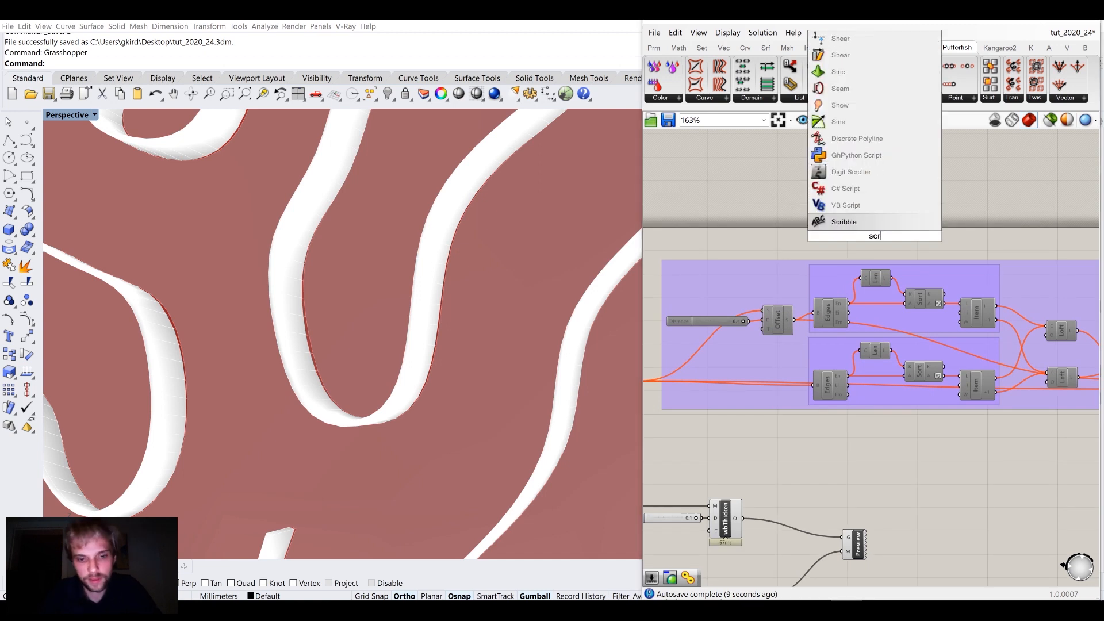
key(Return)
double_click(875, 238)
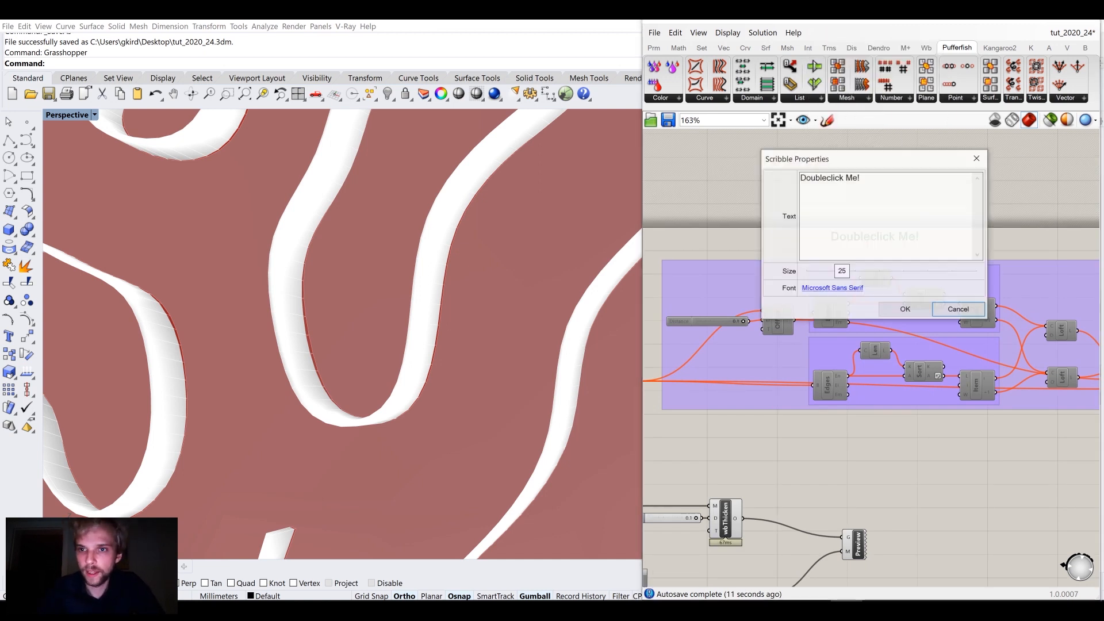
key(ctrl+a)
text(HEAV)
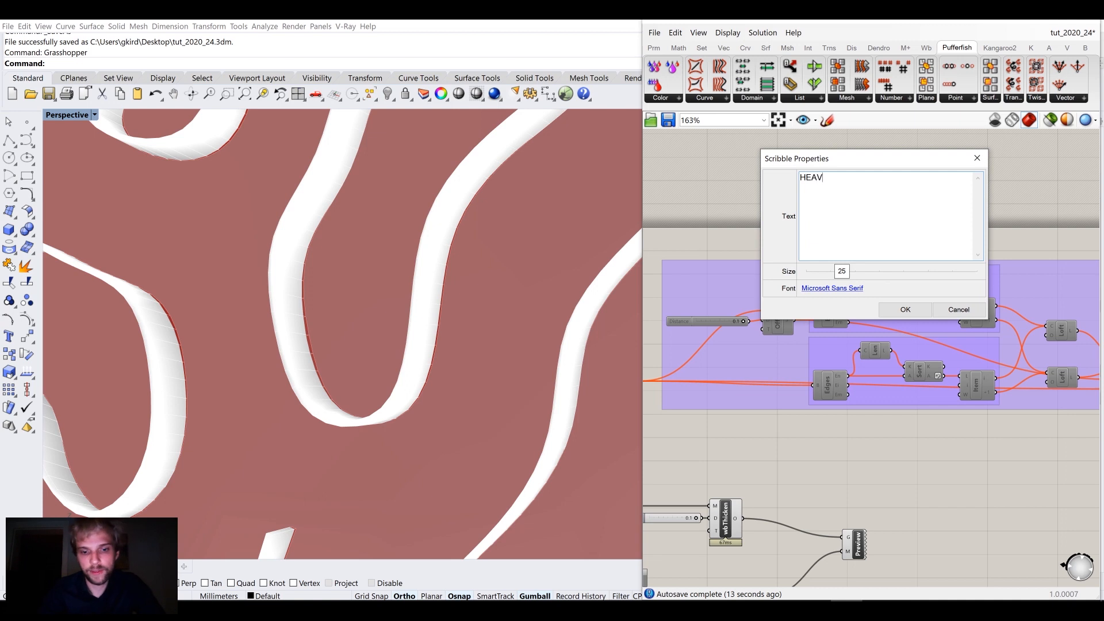
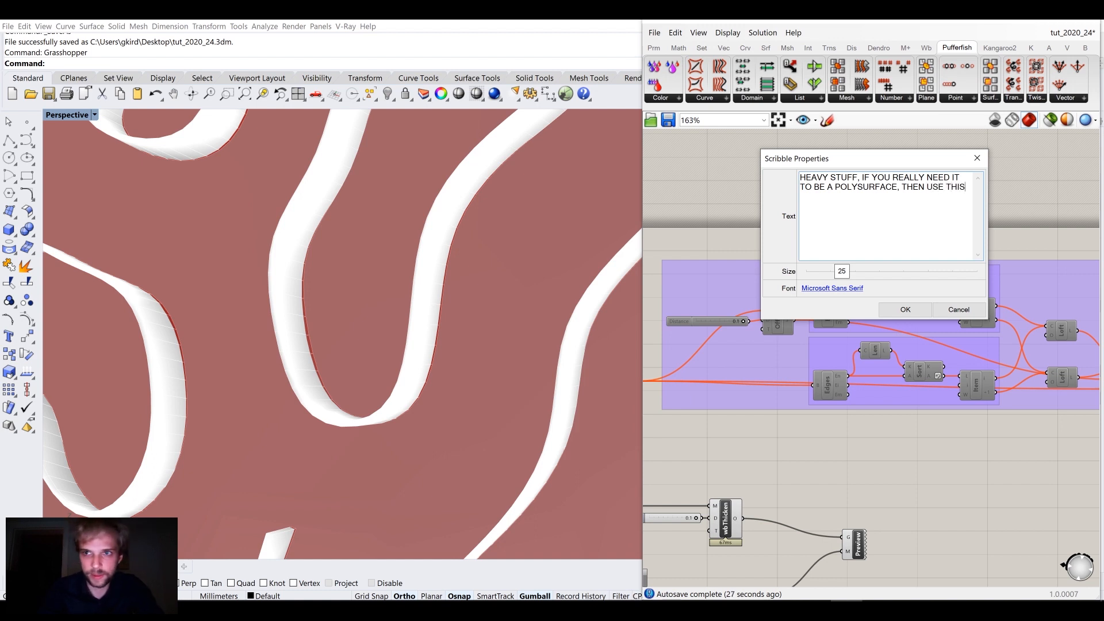
click(905, 310)
Centre the Scribble note directly above the purple solids group
scroll(899, 311, down, 3)
drag(924, 260, 815, 268)
click(834, 235)
Move the disabled Preview's colour swatch closer, under the last components of the solids branch
scroll(897, 301, down, 2)
right_drag(1051, 336, 918, 310)
scroll(915, 306, up, 3)
click(944, 303)
drag(945, 303, 900, 297)
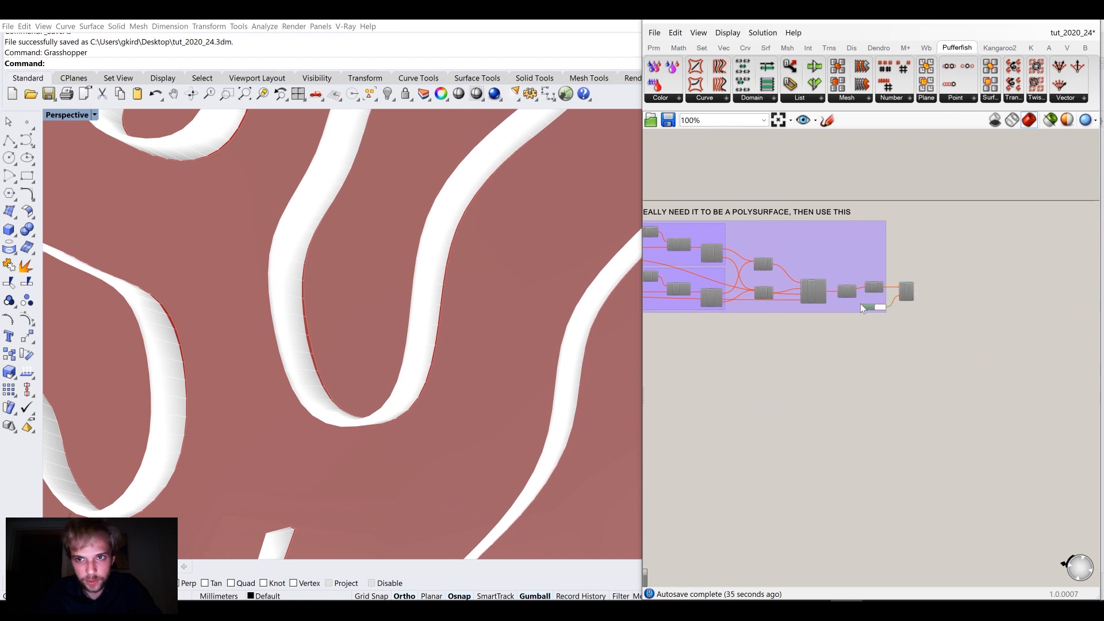
click(874, 363)
Move Mesh Thicken's distance slider below the wire that runs from Mesh UV to Mesh Thicken
scroll(874, 365, down, 5)
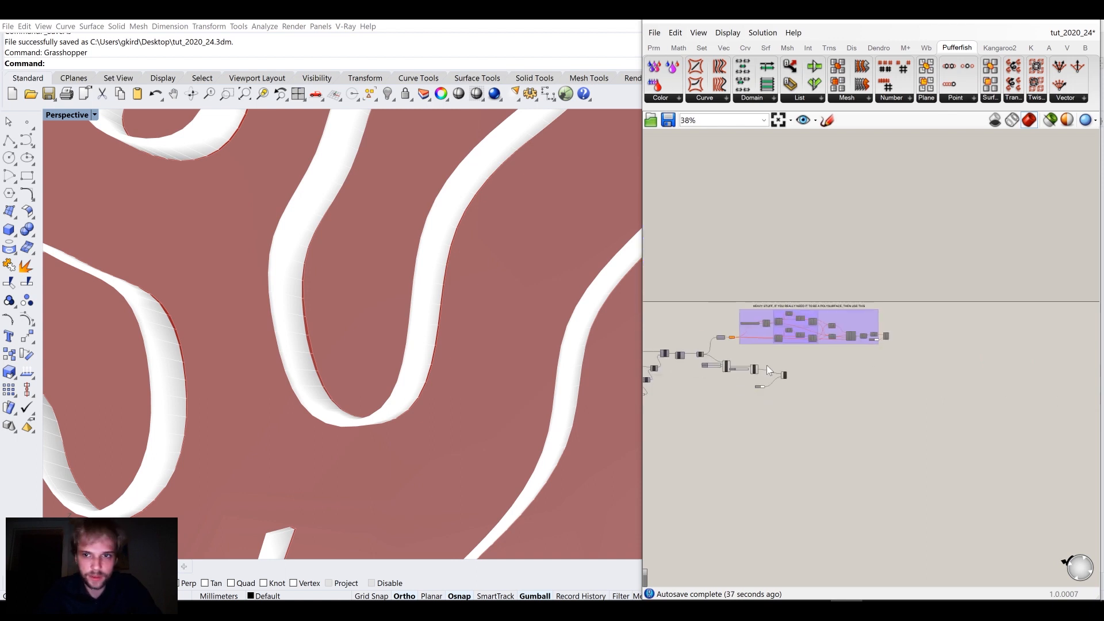
right_drag(767, 365, 861, 318)
scroll(861, 317, up, 8)
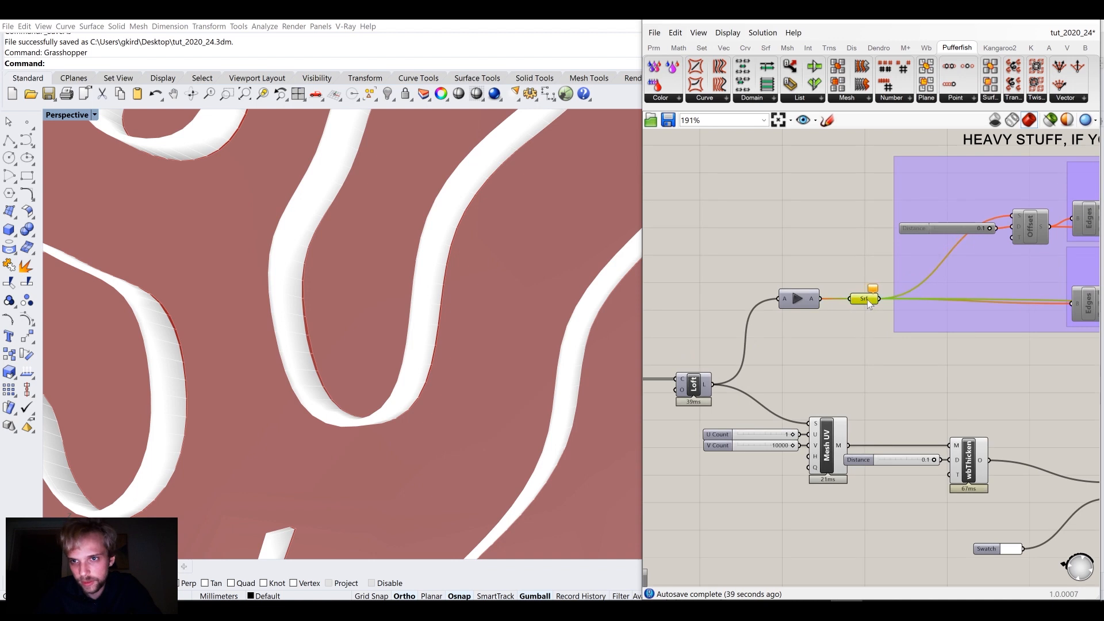
scroll(897, 351, down, 4)
right_drag(913, 360, 865, 271)
scroll(862, 298, up, 5)
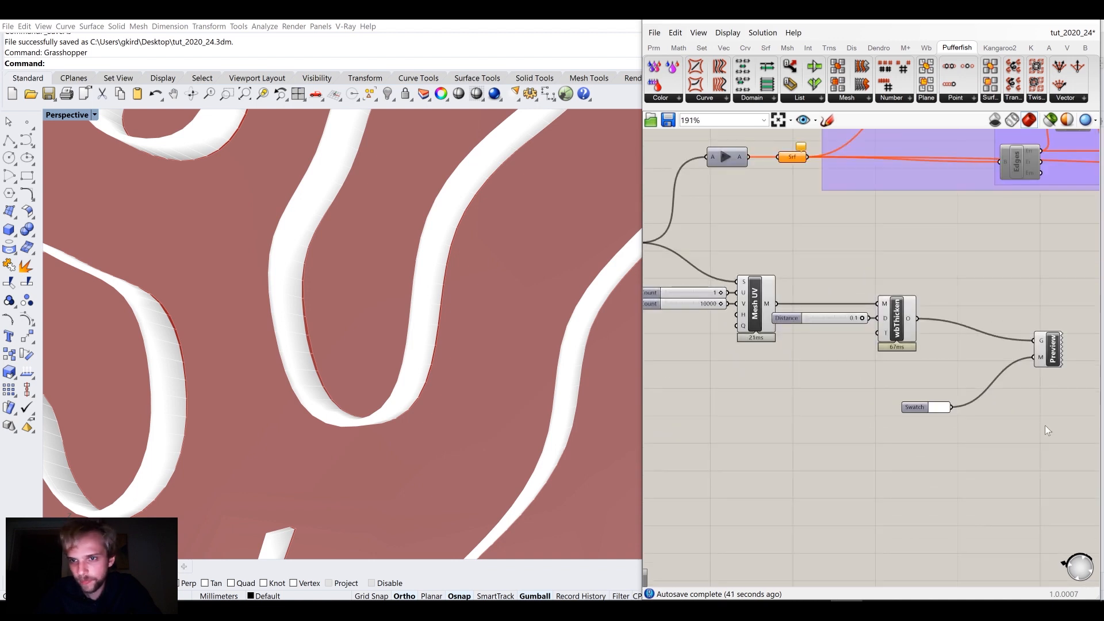
scroll(815, 315, up, 3)
drag(837, 322, 816, 372)
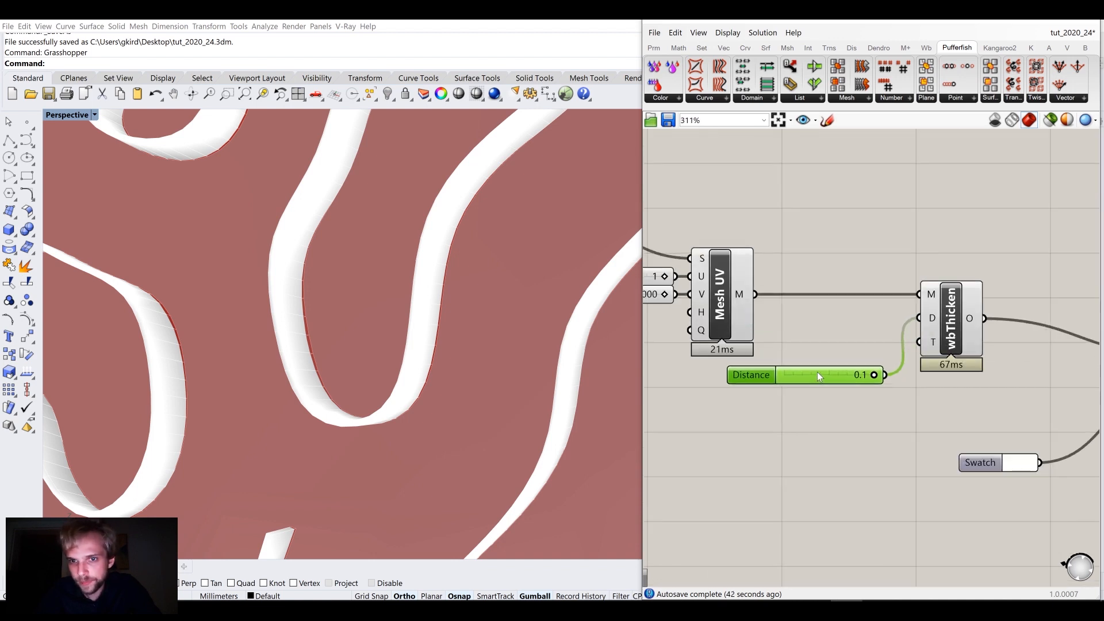
click(826, 316)
Turn off the preview of the Mesh UV and Mesh Thicken components
scroll(826, 315, down, 5)
drag(898, 361, 780, 293)
middle_click(780, 293)
click(808, 267)
click(912, 263)
scroll(938, 297, down, 3)
right_drag(947, 316, 946, 373)
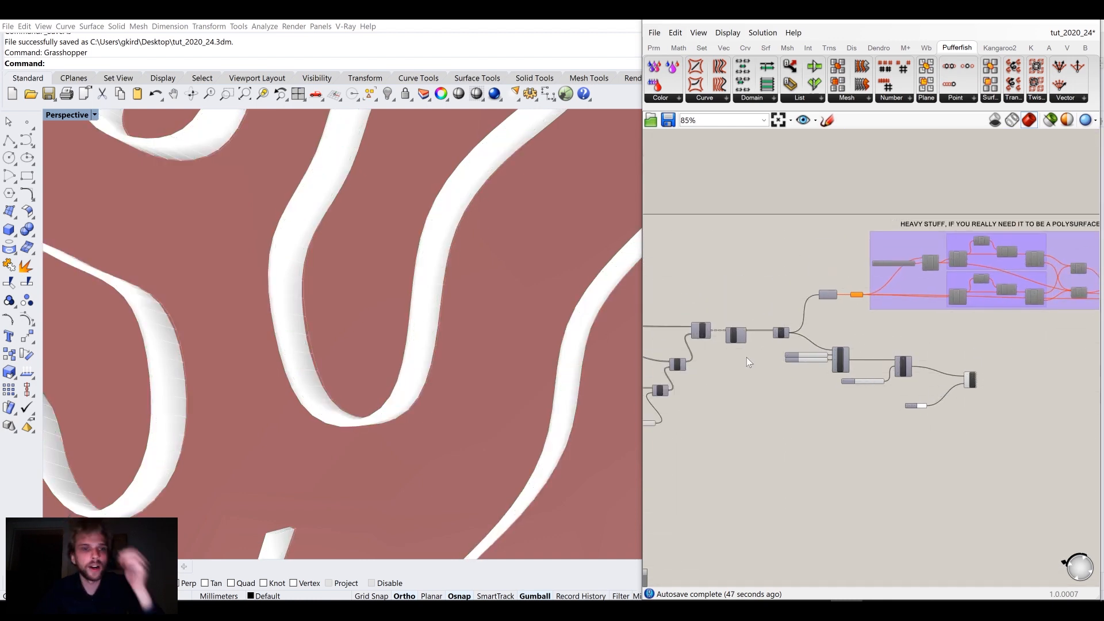
Look over the complete white growth pattern in the perspective view and trace the definition back to its earlier components
scroll(426, 341, down, 10)
right_drag(425, 340, 670, 333)
right_drag(784, 312, 1005, 264)
scroll(771, 331, up, 6)
scroll(788, 344, down, 7)
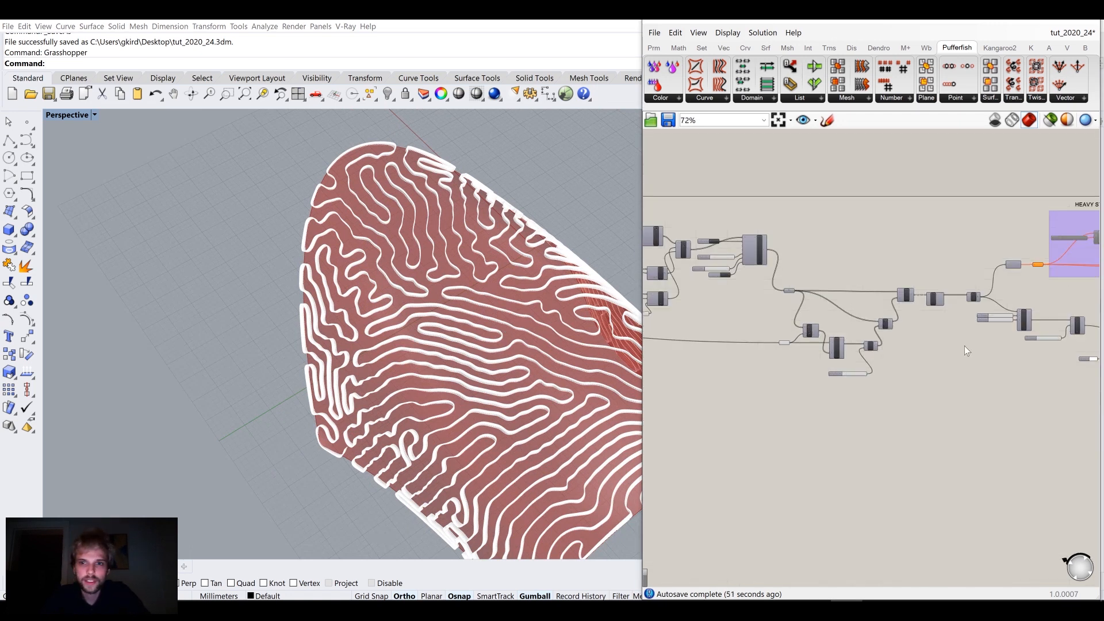
right_drag(964, 346, 887, 330)
scroll(1013, 318, up, 1)
right_drag(785, 310, 956, 337)
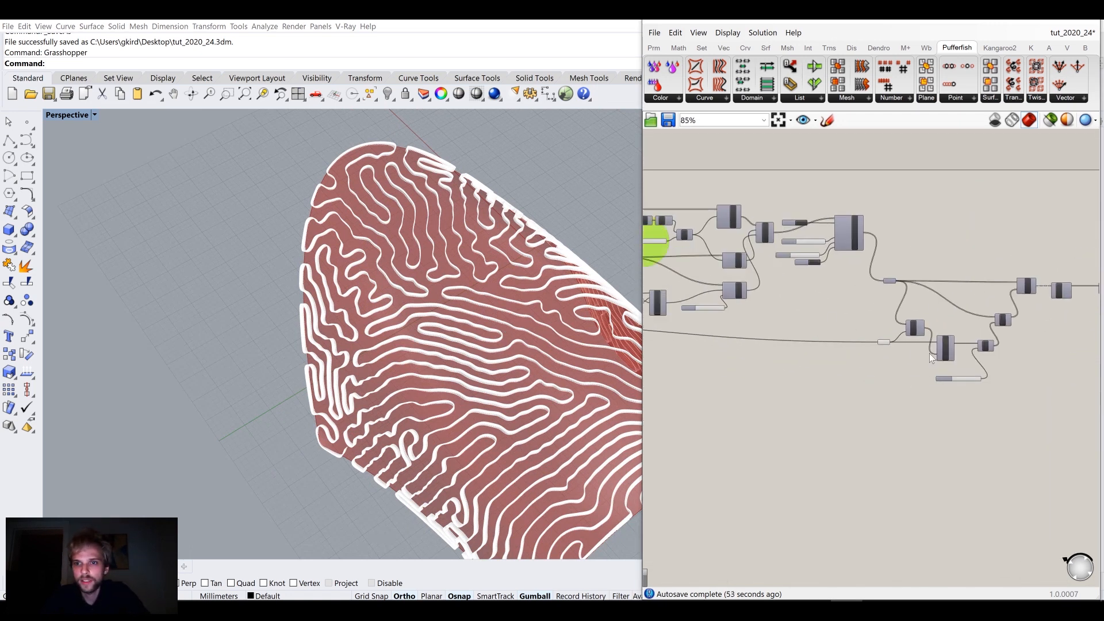
Examine the computation times of the components from Surface Closest Point through Move, Nurbs Curve and Loft to Mesh Thicken
scroll(820, 338, up, 8)
click(823, 337)
scroll(822, 337, down, 5)
right_drag(840, 358, 804, 302)
right_drag(925, 294, 856, 292)
scroll(856, 293, down, 2)
click(956, 303)
right_drag(543, 308, 422, 270)
right_drag(776, 206, 722, 266)
scroll(807, 273, up, 5)
scroll(839, 305, down, 3)
scroll(926, 288, up, 3)
right_drag(964, 303, 863, 291)
scroll(820, 279, up, 2)
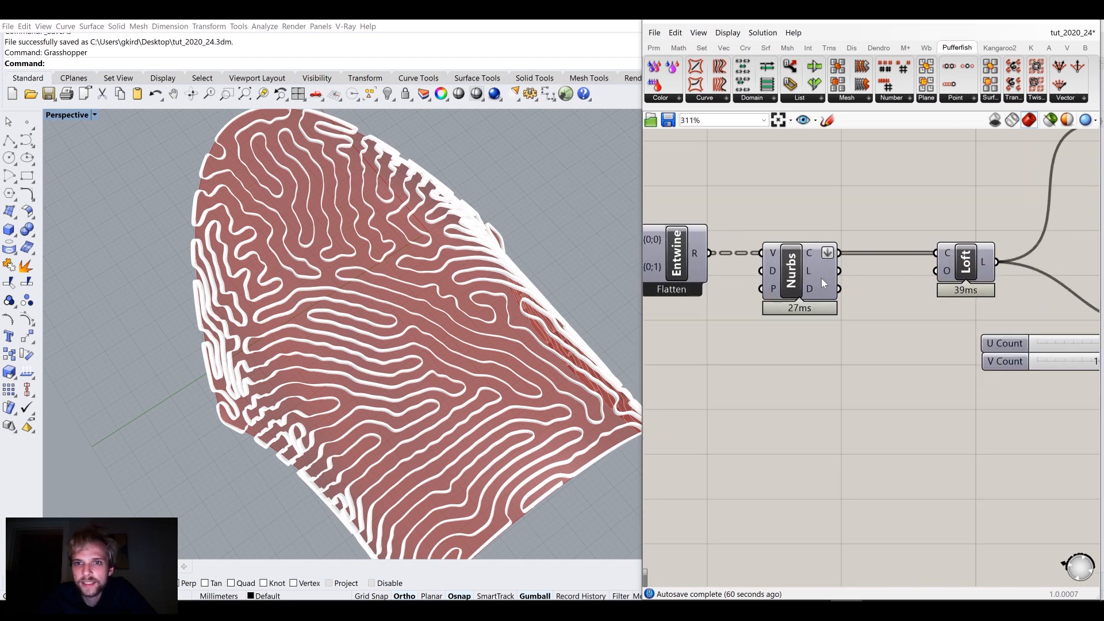
scroll(780, 325, down, 3)
right_drag(834, 343, 998, 286)
scroll(773, 332, up, 4)
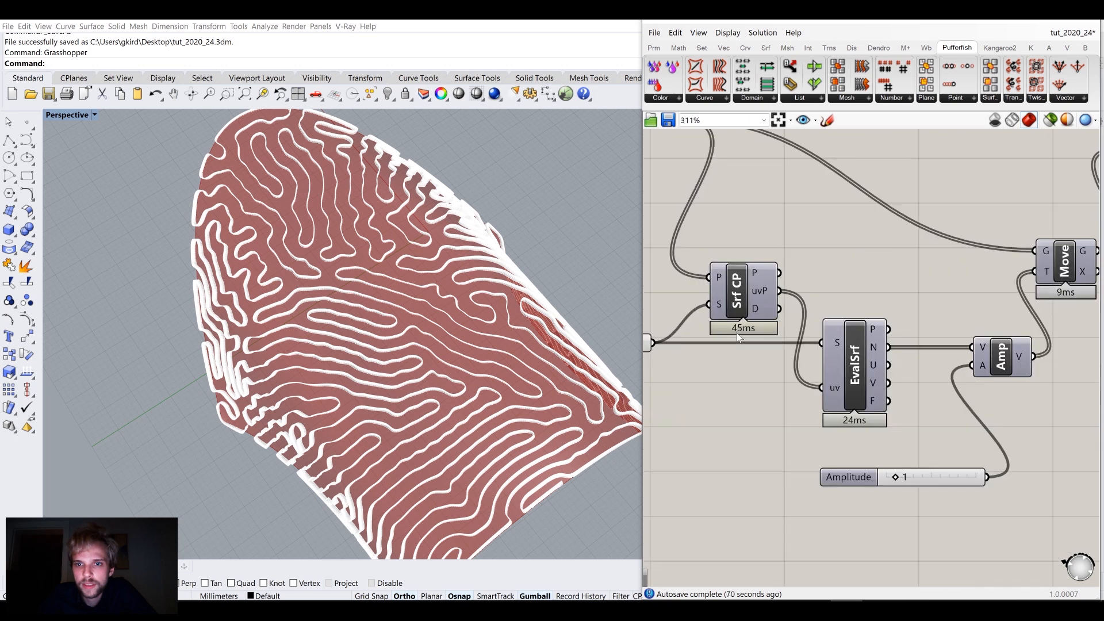
scroll(770, 339, down, 1)
right_drag(1057, 262, 798, 331)
right_drag(1070, 310, 810, 328)
right_drag(1064, 351, 831, 303)
right_drag(899, 333, 1030, 335)
scroll(1035, 319, down, 2)
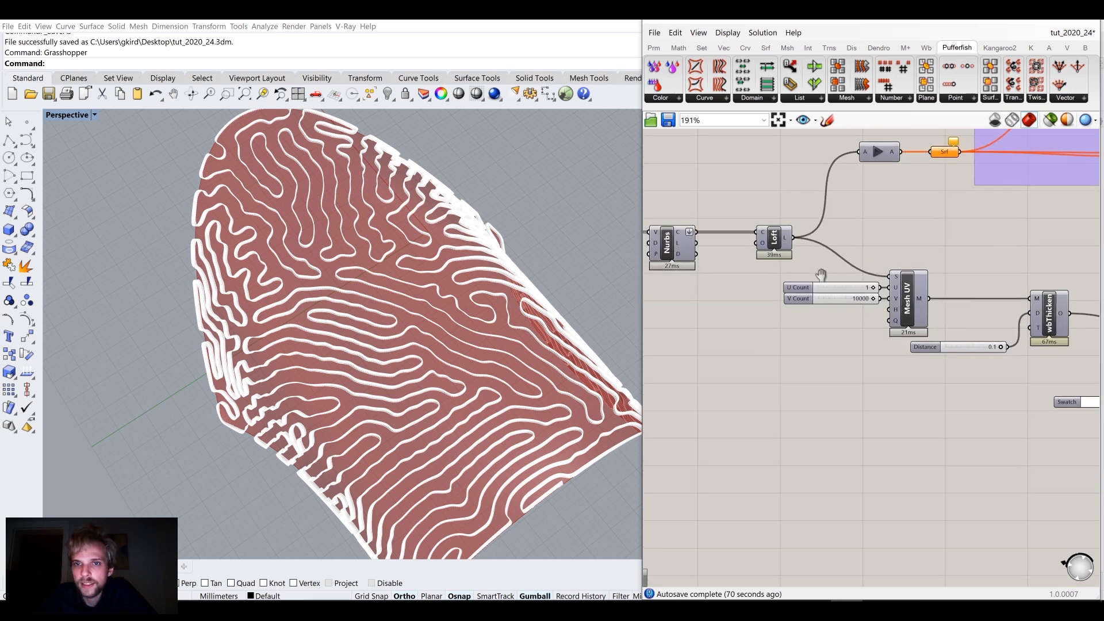
Insert a Data Dam between the Nurbs Curve output and the Loft's curve input, and place it above the two components
right_drag(820, 274, 1021, 325)
scroll(1021, 325, up, 4)
double_click(843, 341)
text(data)
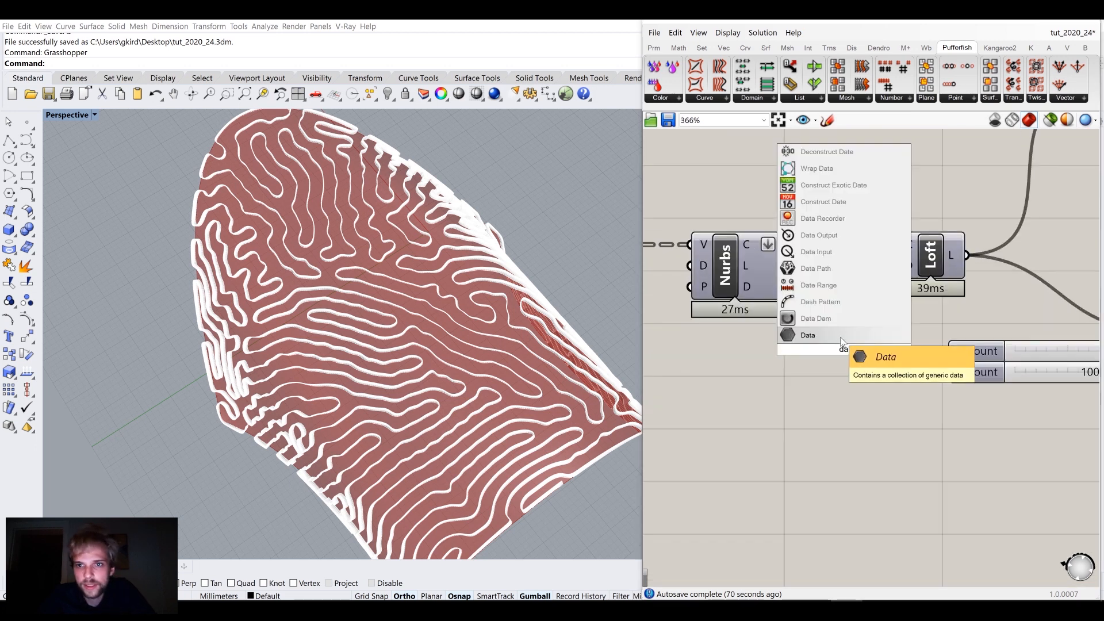
click(855, 319)
drag(780, 245, 803, 349)
drag(883, 349, 894, 245)
drag(858, 353, 853, 198)
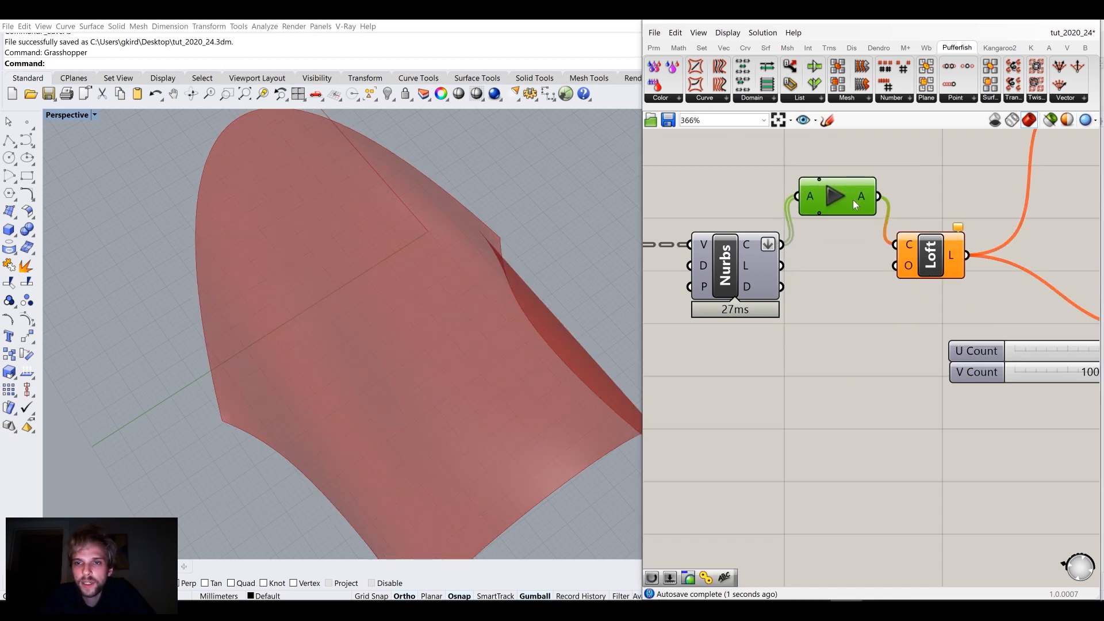
Enclose the Data Dam between Nurbs Curve and Loft in a group and give the group a neutral grey colour
middle_click(840, 201)
click(791, 161)
click(829, 171)
right_click(829, 171)
mouse_move(901, 286)
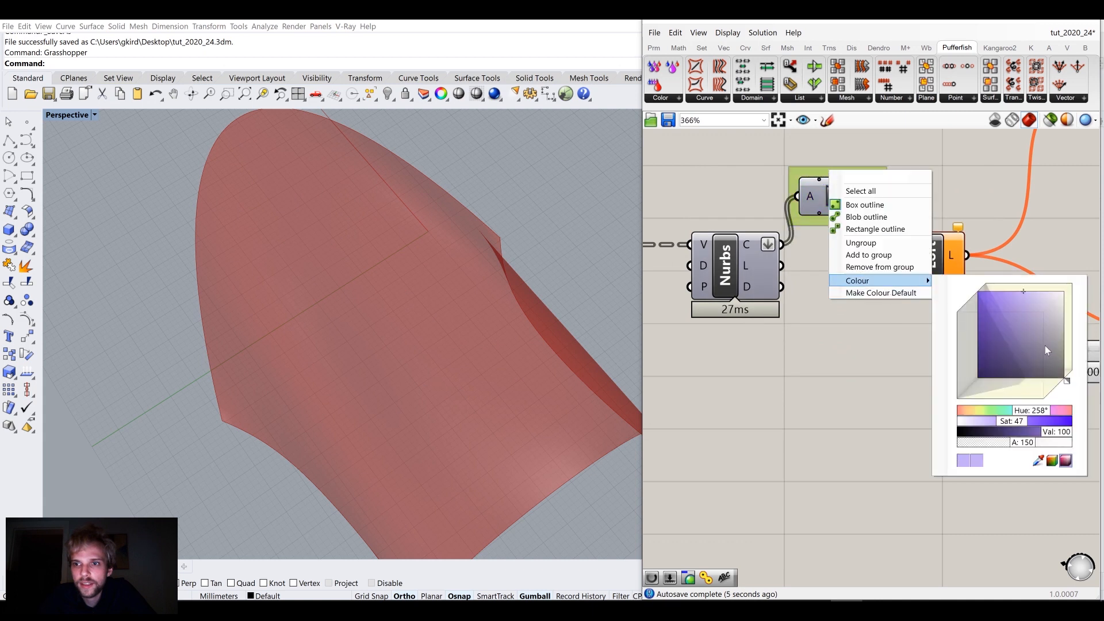
drag(1050, 341, 1076, 332)
click(1043, 238)
Change the colour of the group around the Data Dam to red
click(861, 171)
right_click(861, 171)
mouse_move(895, 284)
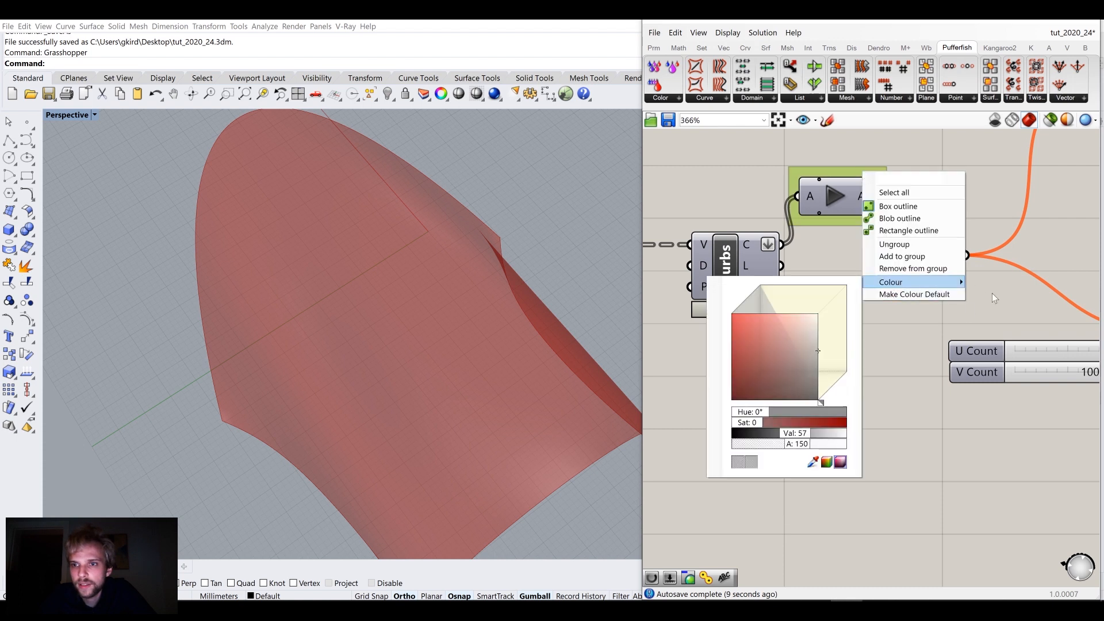
click(786, 349)
click(697, 180)
drag(878, 170, 868, 147)
click(862, 276)
Check the paused BouncySolver, then release the Nurbs Curve data through the Data Dam into the Loft
scroll(876, 301, down, 6)
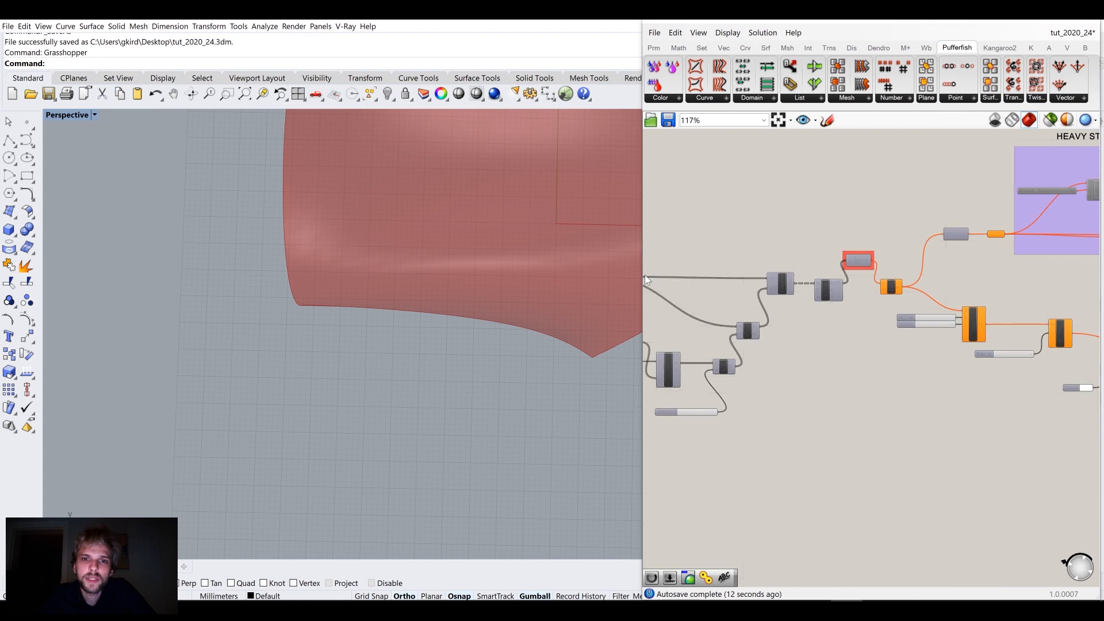
scroll(519, 271, down, 9)
right_drag(655, 260, 969, 297)
scroll(810, 256, up, 5)
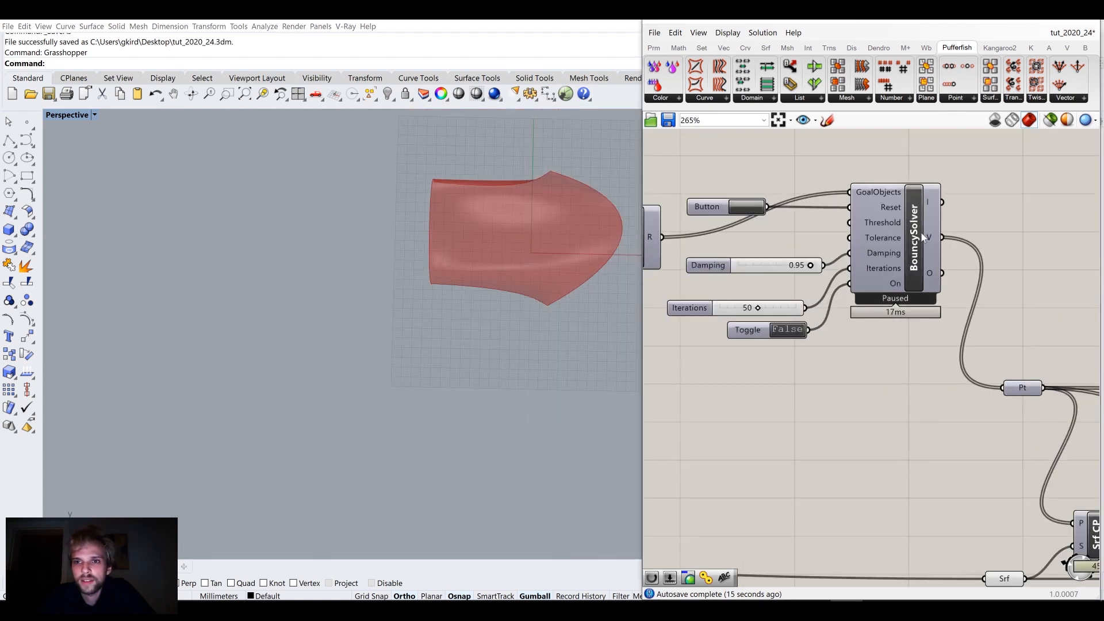
right_drag(546, 294, 483, 259)
scroll(891, 307, down, 9)
right_drag(1061, 339, 846, 287)
scroll(842, 276, up, 9)
click(807, 257)
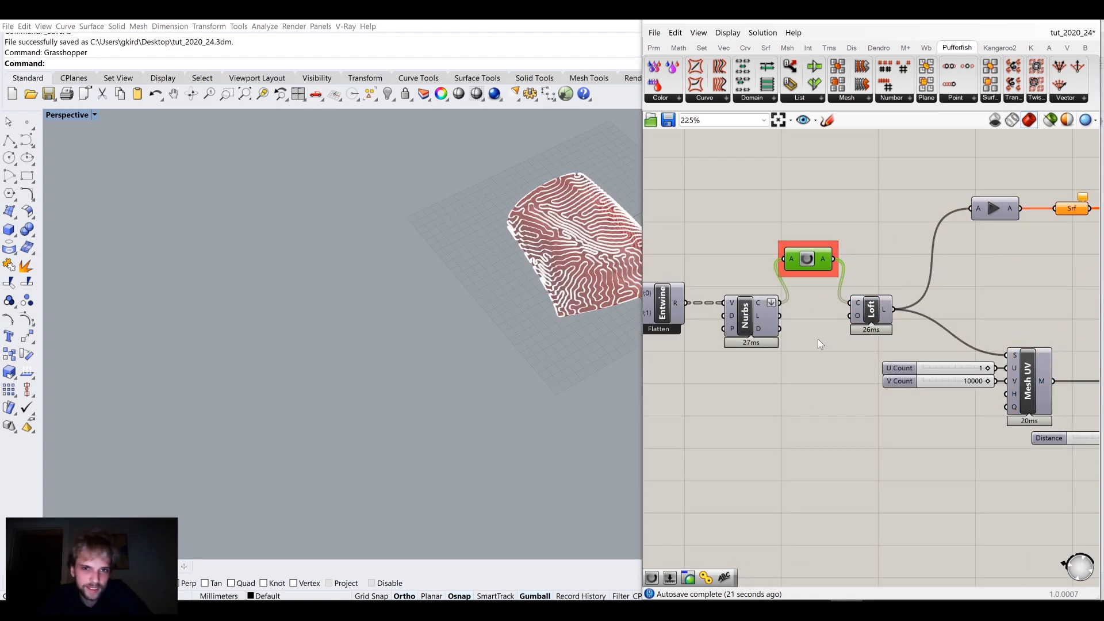
Examine the Mesh UV and Thicken branch and the thickened white pattern from several sides in the perspective view
scroll(817, 339, down, 4)
right_drag(1013, 394, 914, 383)
scroll(914, 382, up, 4)
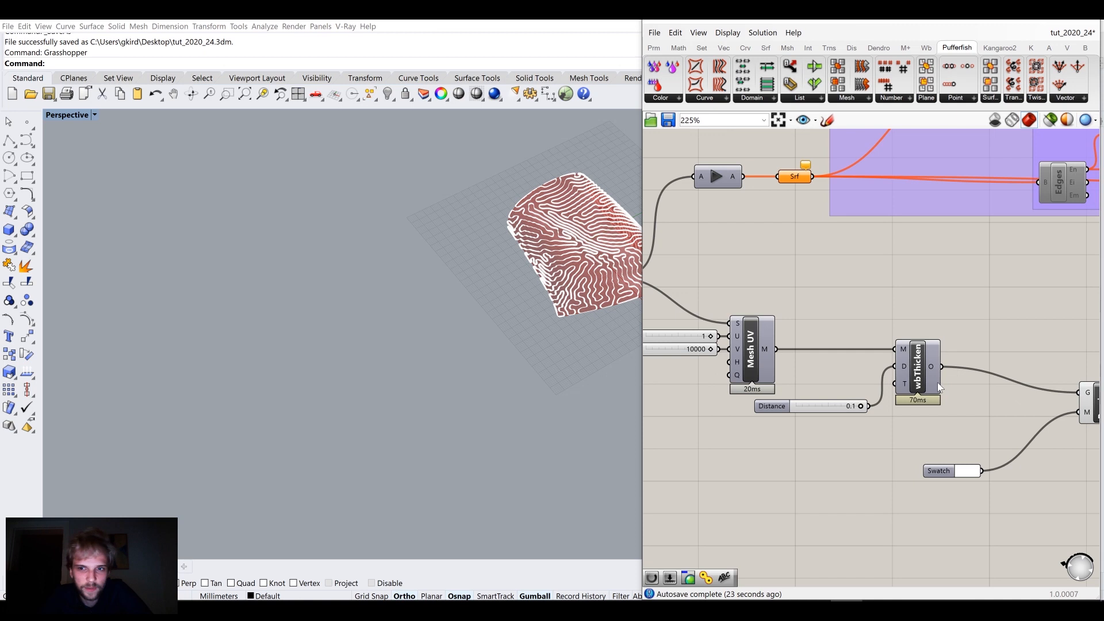
scroll(934, 379, down, 2)
right_drag(581, 239, 421, 391)
scroll(521, 261, up, 6)
scroll(498, 320, down, 2)
scroll(496, 341, up, 8)
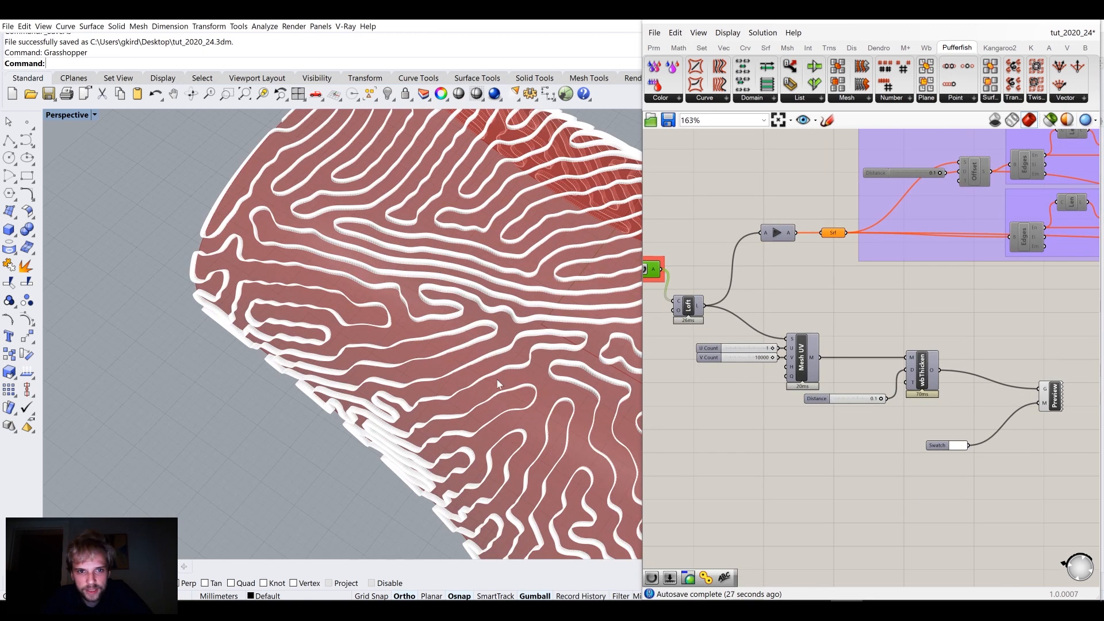
scroll(738, 412, down, 6)
right_drag(738, 412, 791, 386)
scroll(883, 384, up, 6)
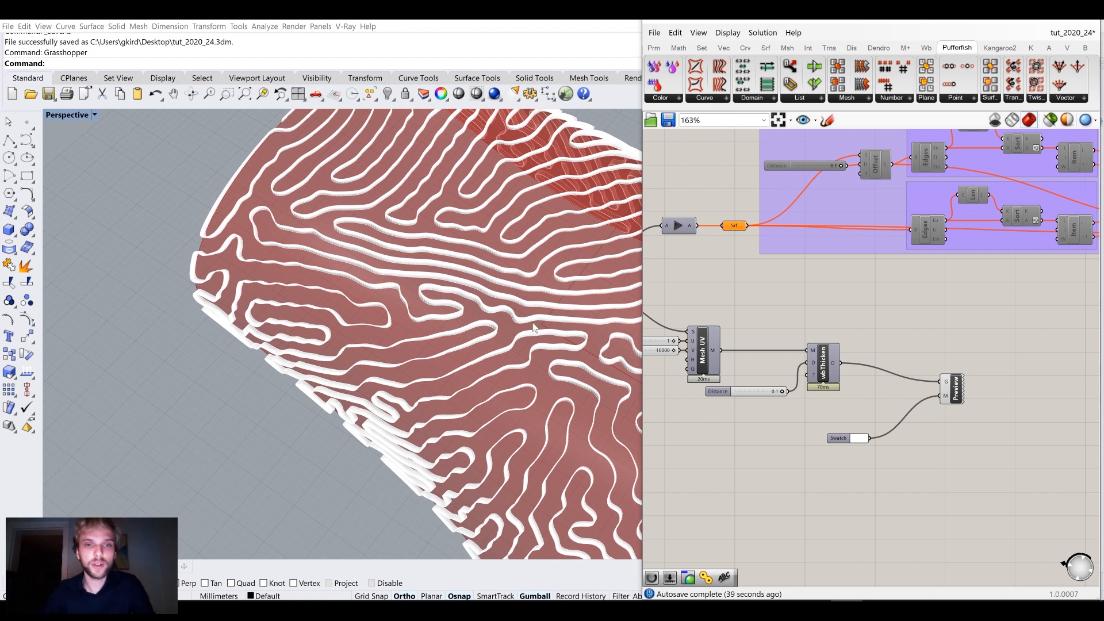
scroll(367, 354, down, 6)
right_drag(367, 354, 454, 400)
scroll(459, 352, up, 4)
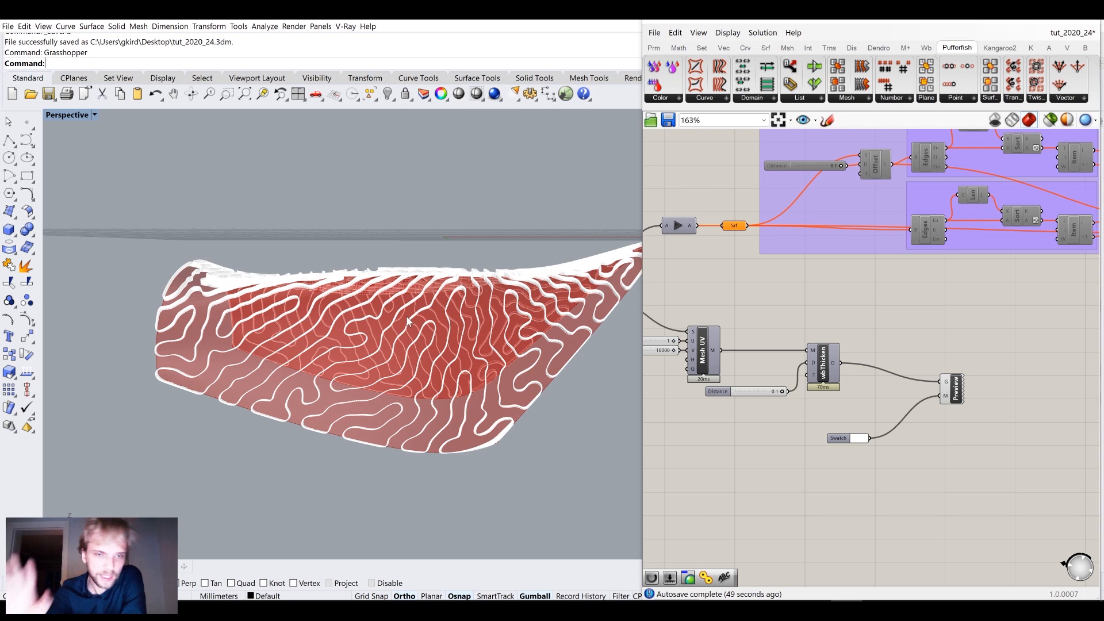
Create a number slider with the value 0.2 and connect it to the distance input of the Thicken component
scroll(739, 420, up, 3)
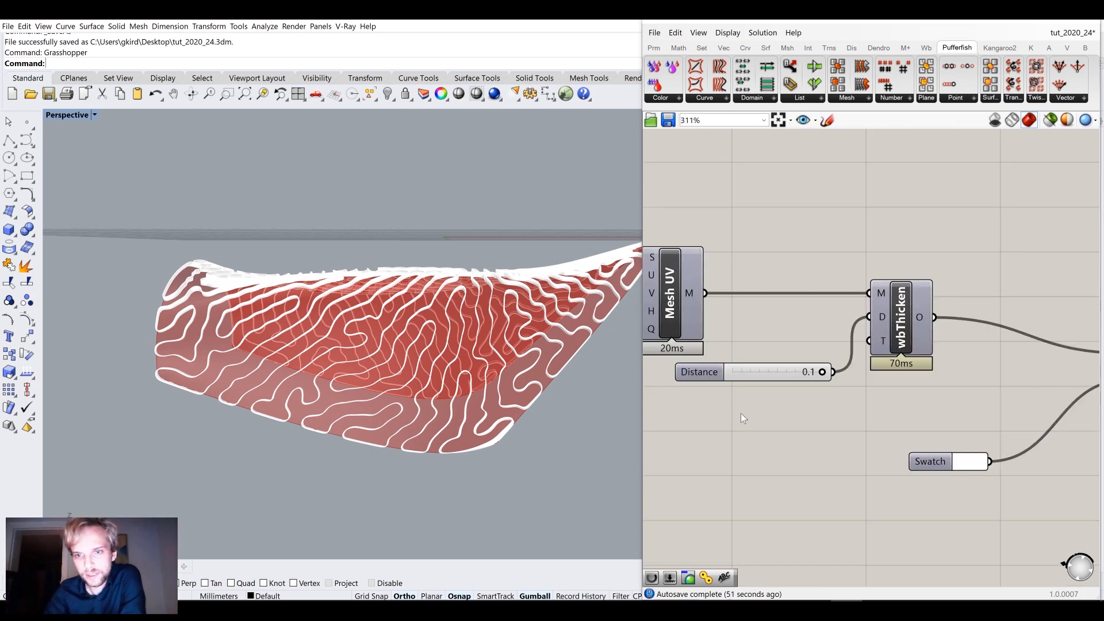
double_click(738, 420)
text(0.2)
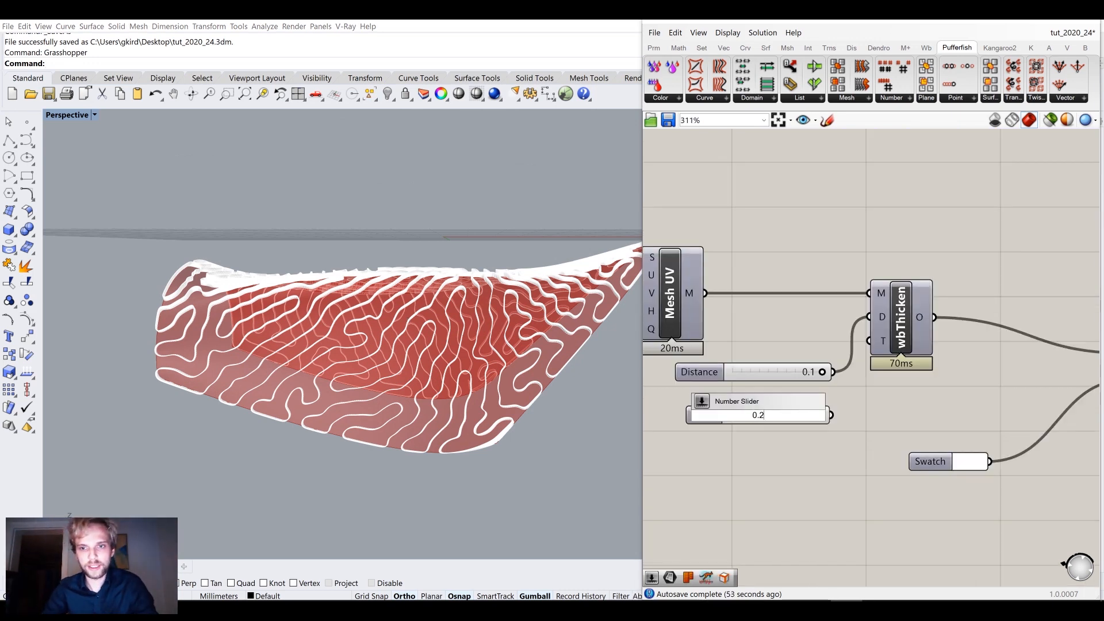
key(Return)
scroll(835, 414, up, 2)
drag(828, 415, 887, 257)
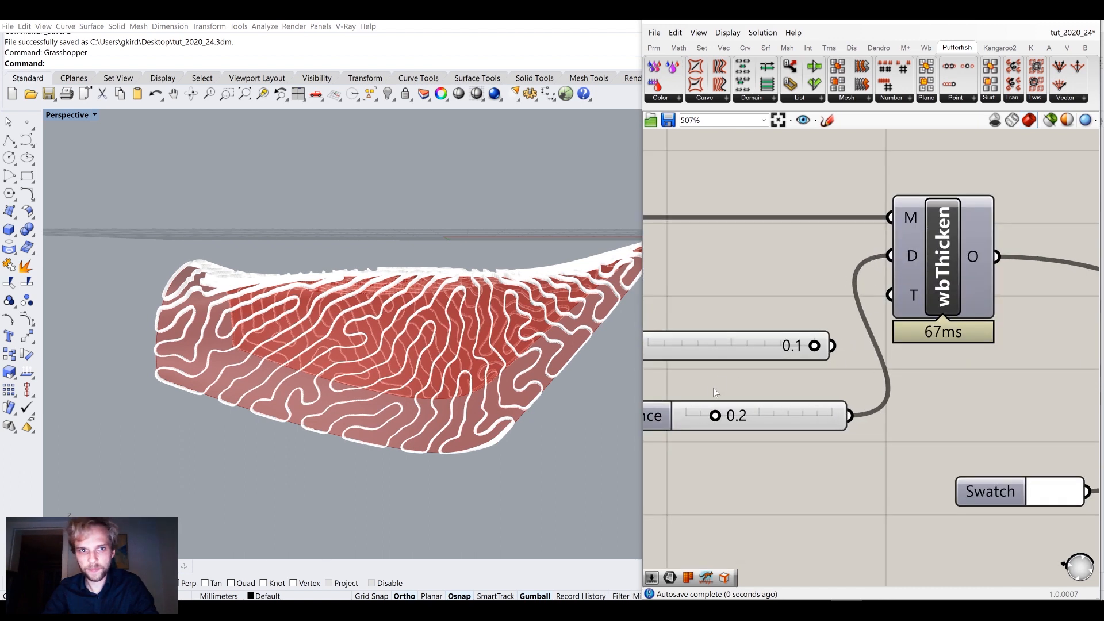
Raise the new Distance slider to 0.5 and delete the old 0.1 slider
scroll(730, 429, up, 2)
drag(733, 410, 771, 407)
right_drag(764, 306, 769, 354)
click(769, 354)
key(Delete)
Check the thickened pattern up close and reduce the Thicken distance slightly below 0.5
right_drag(500, 329, 408, 353)
scroll(408, 353, up, 6)
scroll(407, 357, up, 2)
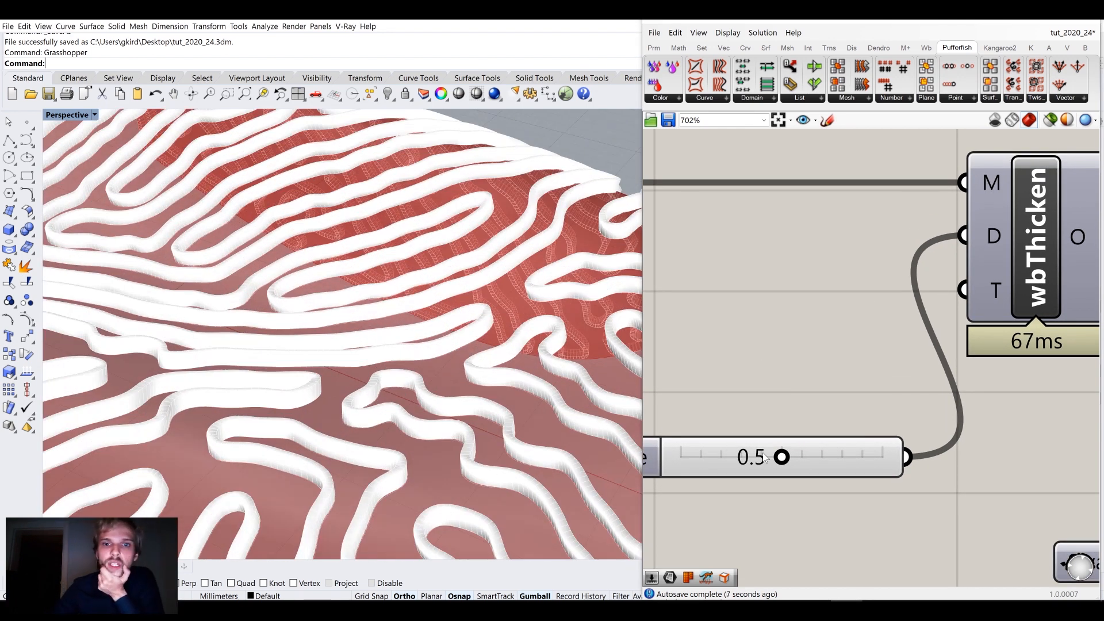
drag(781, 457, 760, 459)
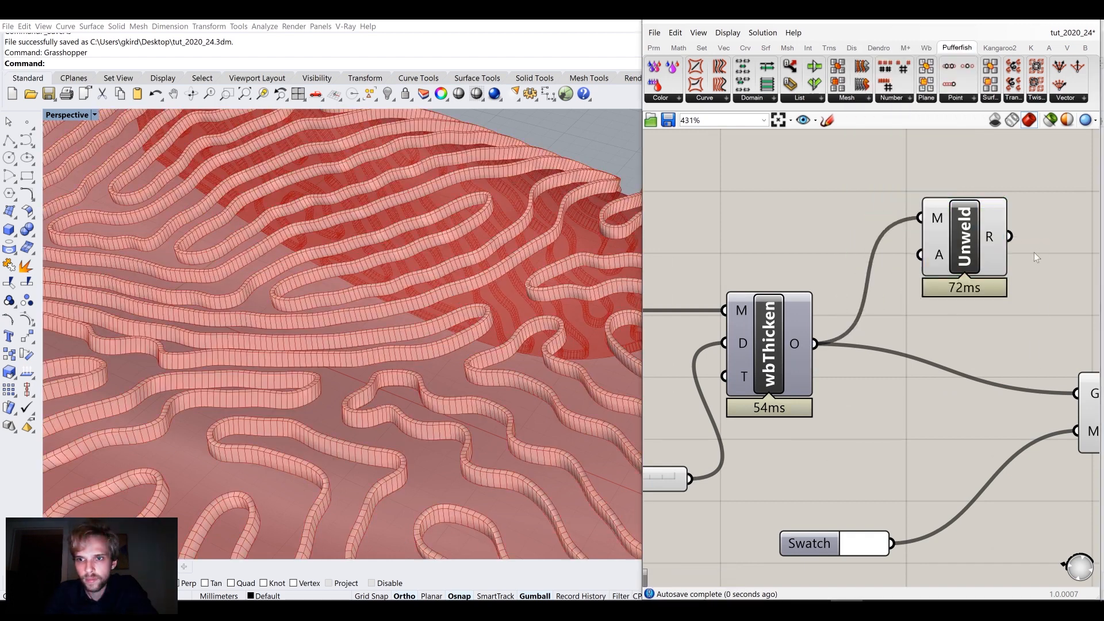
Open the options of the Unweld component and inspect the pattern mesh with its edges from several sides
right_click(959, 244)
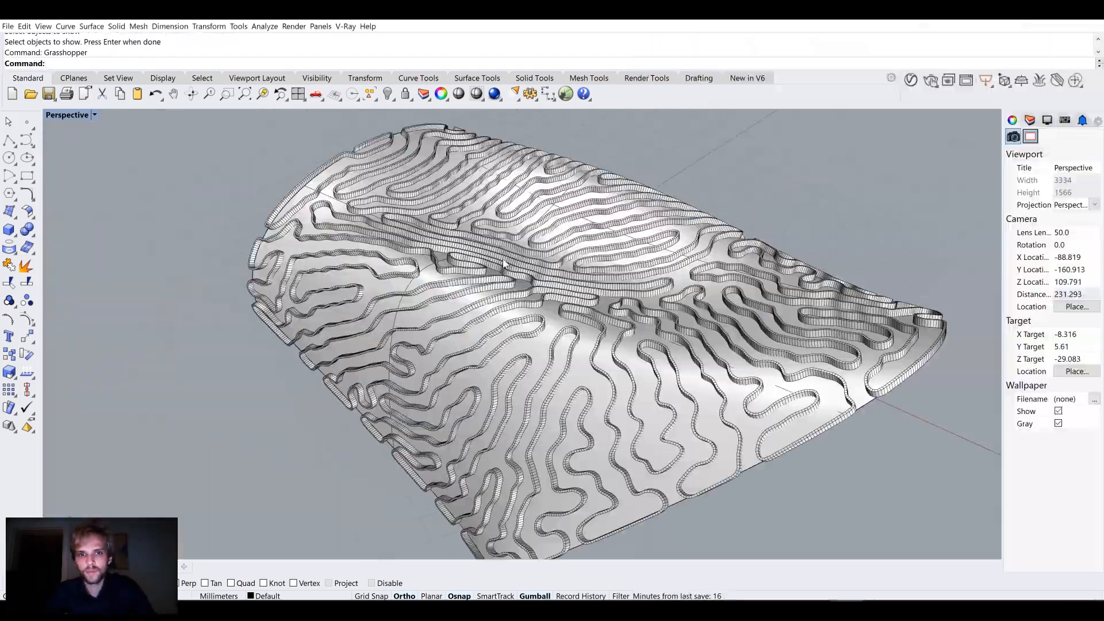
scroll(477, 230, up, 4)
right_drag(503, 260, 390, 167)
scroll(437, 218, up, 4)
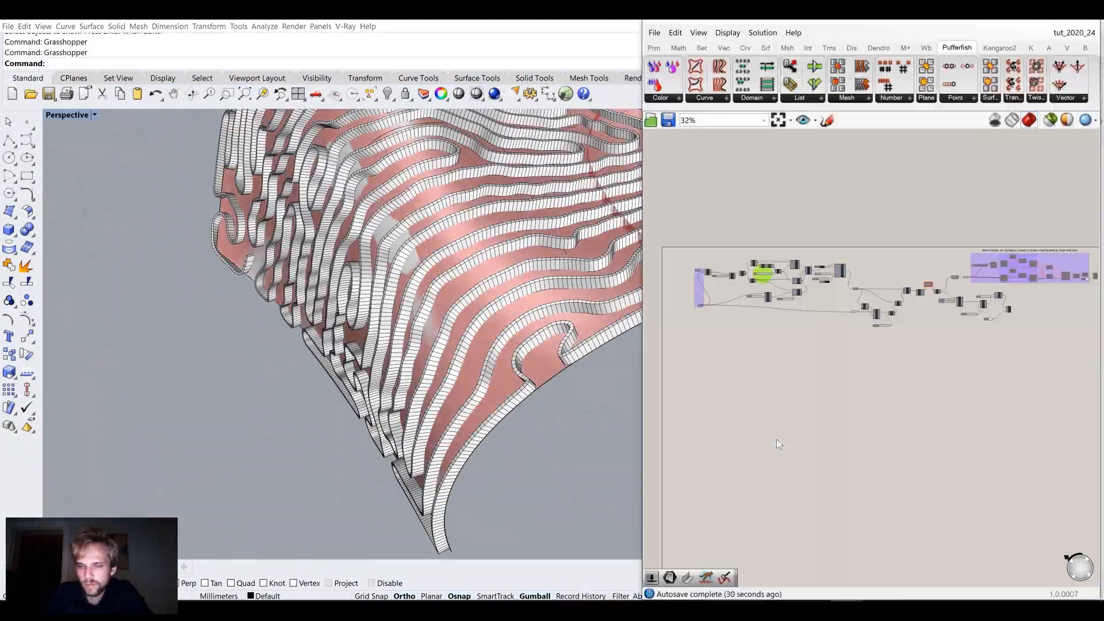
scroll(776, 439, up, 5)
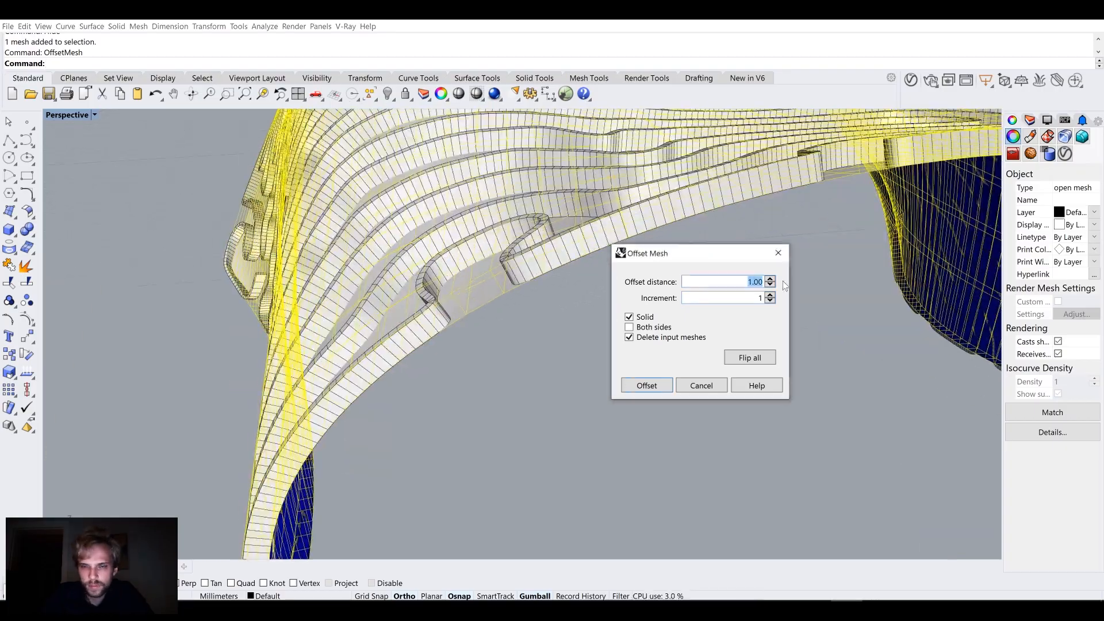
Set the offset distance of the selected mesh to 0.40 with Solid and Delete input meshes enabled
text(0.40)
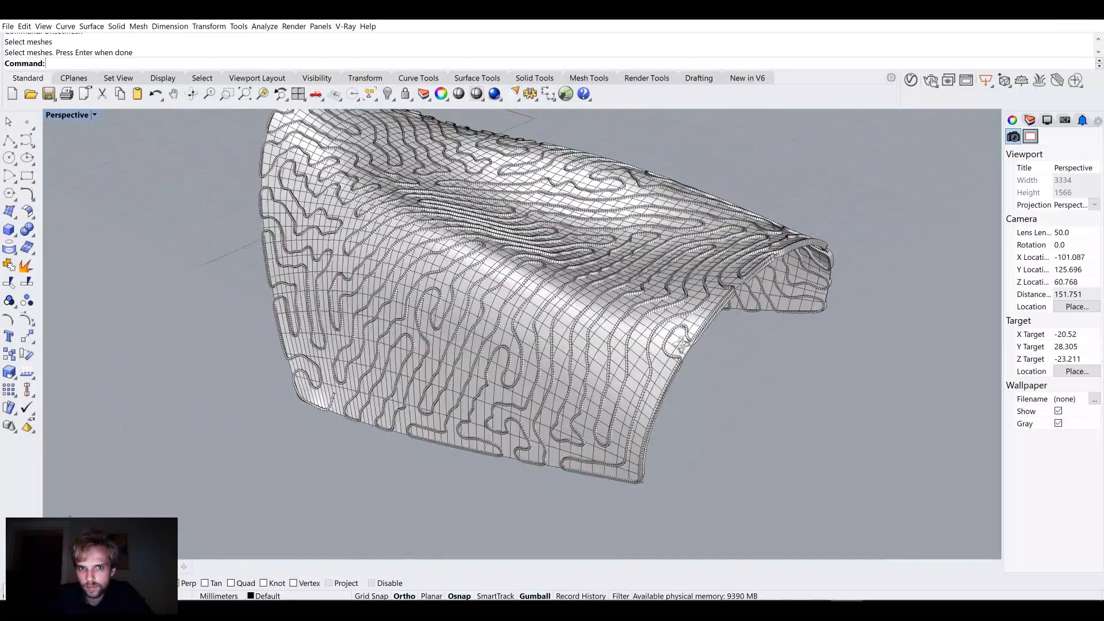
Open the V-Ray Asset Editor and add the 3D Print White material from the Diagrammatic library to the scene
click(910, 80)
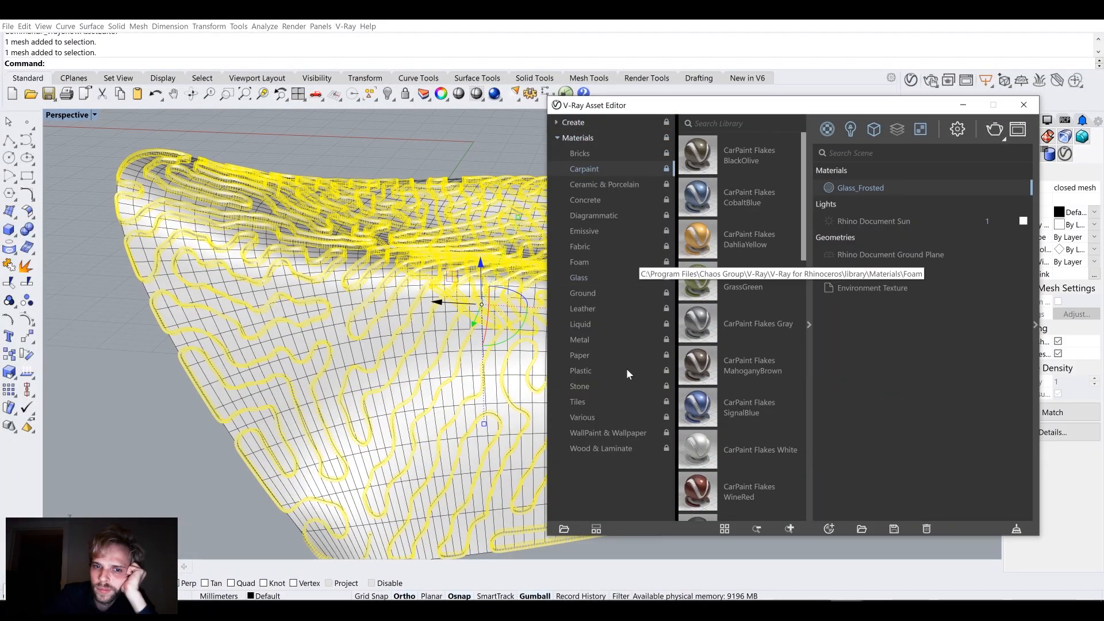
click(580, 263)
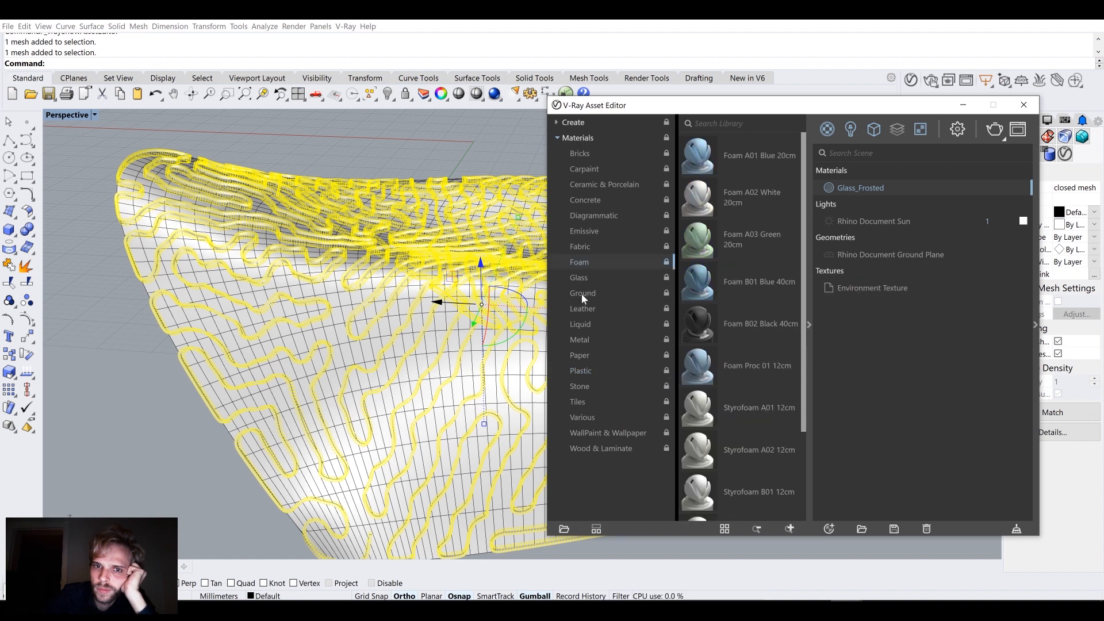
click(608, 218)
drag(697, 282, 816, 191)
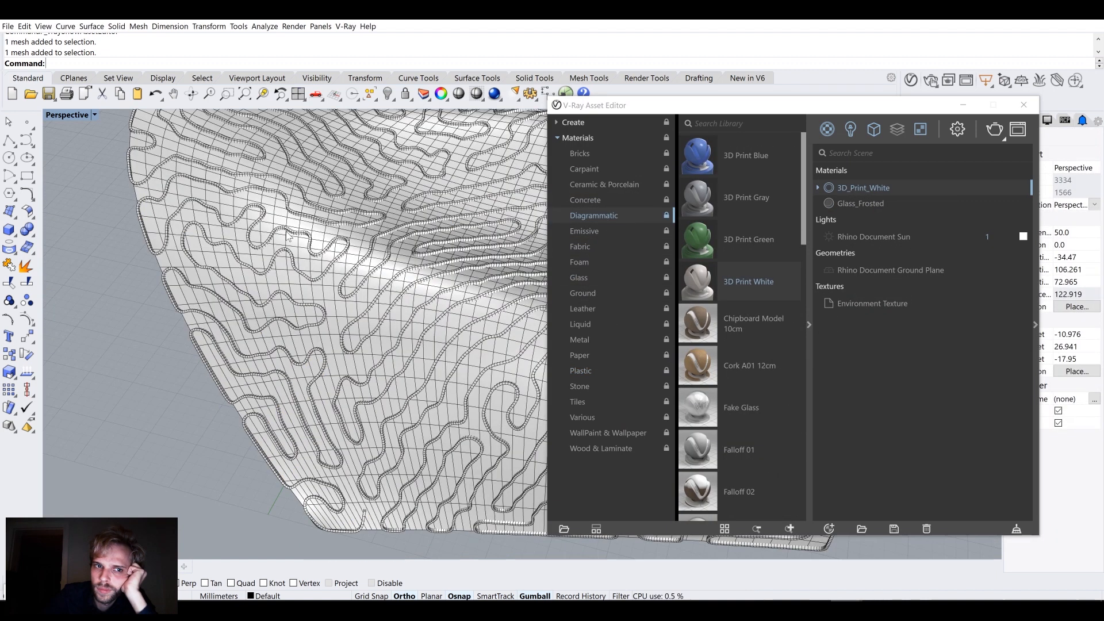
click(849, 307)
click(1011, 189)
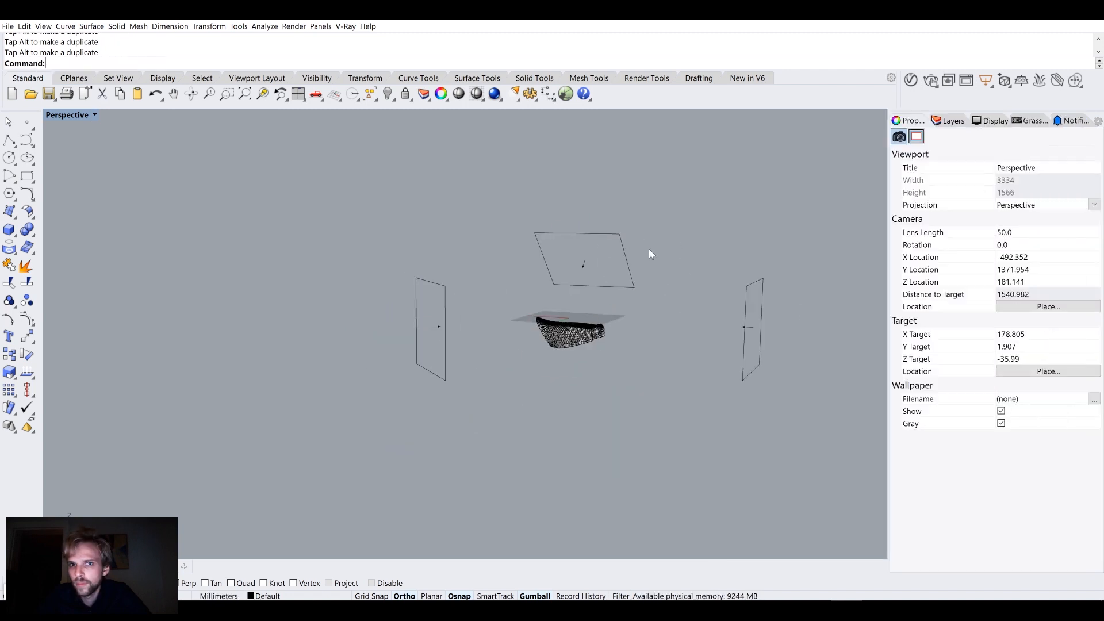
Select the rectangular light beside the mesh and review the V-Ray camera and render output settings
click(757, 330)
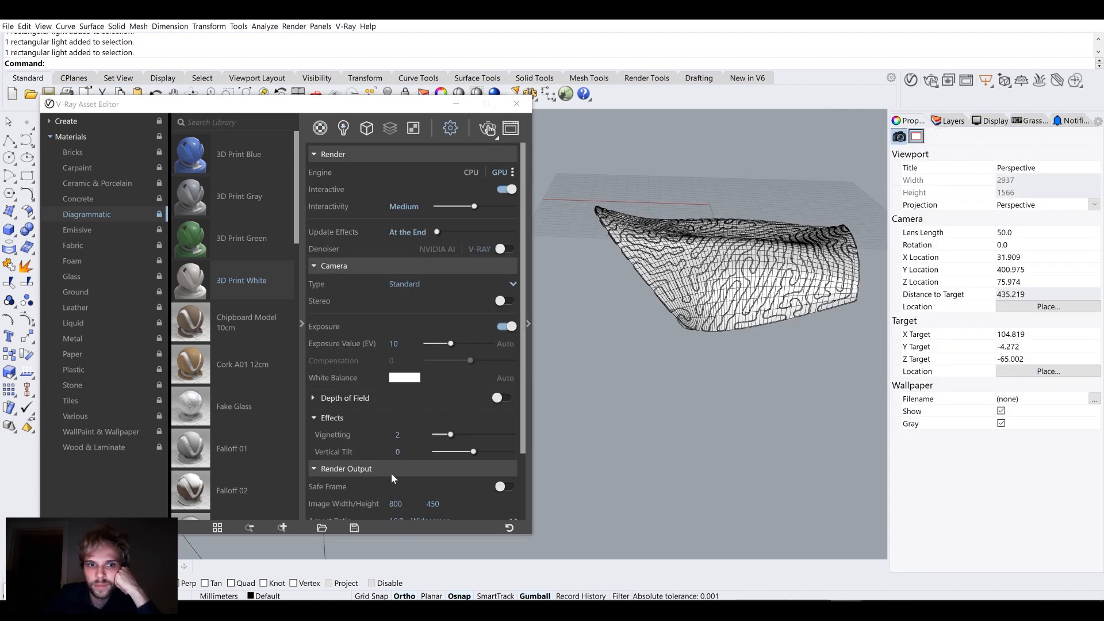
scroll(391, 473, down, 2)
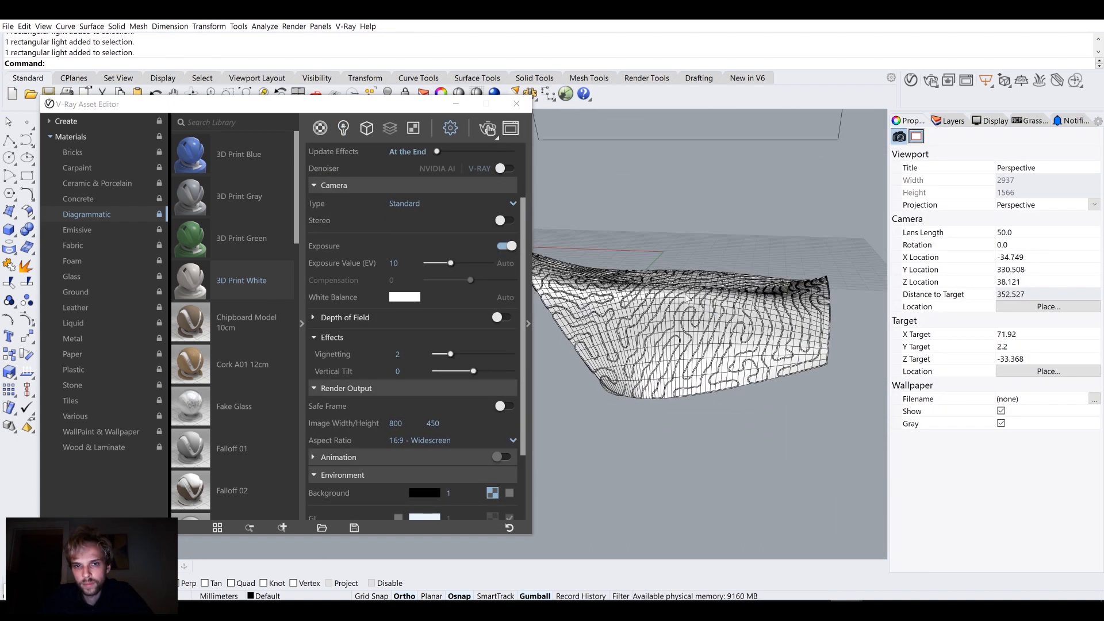
click(680, 293)
drag(679, 294, 682, 172)
key(ctrl+z)
Delete the stray object near the pattern and select the two pattern meshes together
right_drag(715, 276, 714, 368)
drag(827, 210, 564, 462)
click(690, 262)
key(Delete)
drag(816, 302, 613, 488)
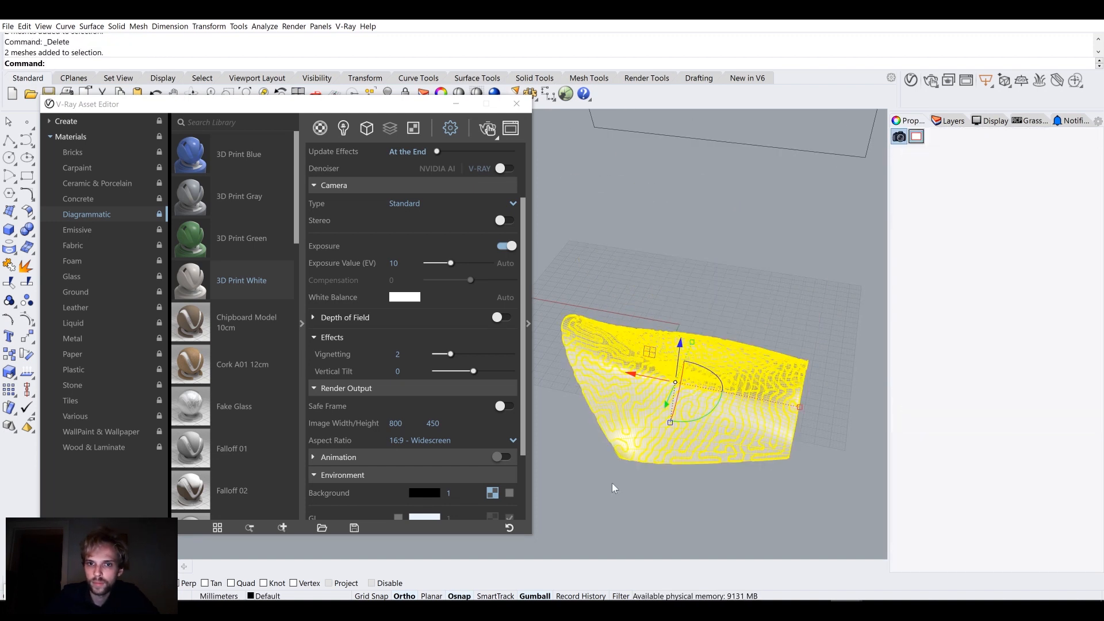
right_drag(613, 488, 685, 322)
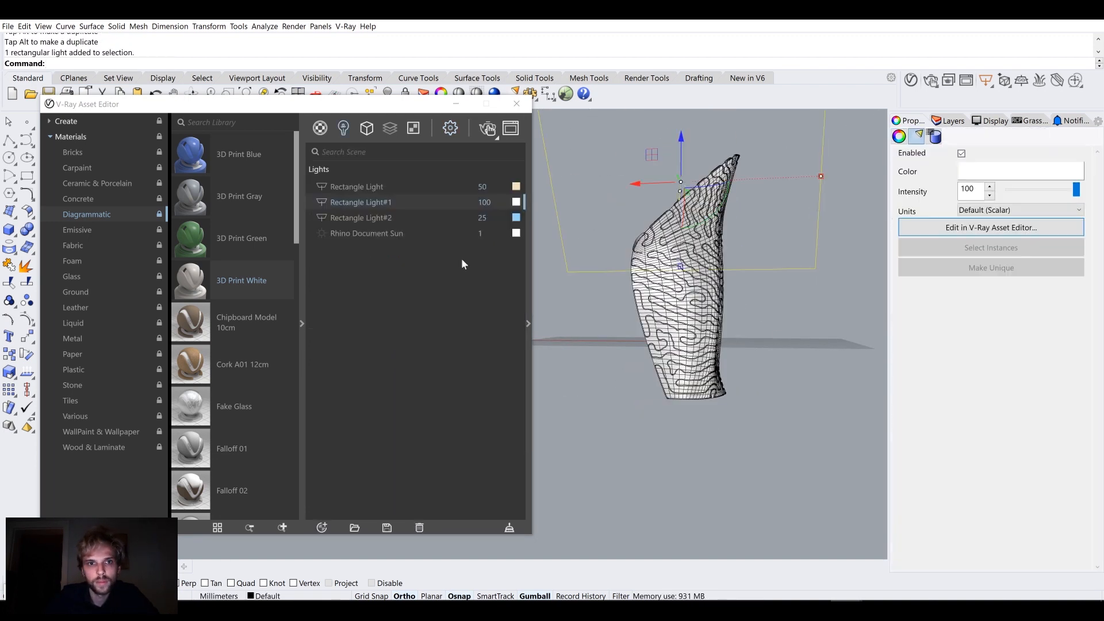
Show the parameters of Rectangle Light#1 and hide the material library in the V-Ray Asset Editor
click(361, 200)
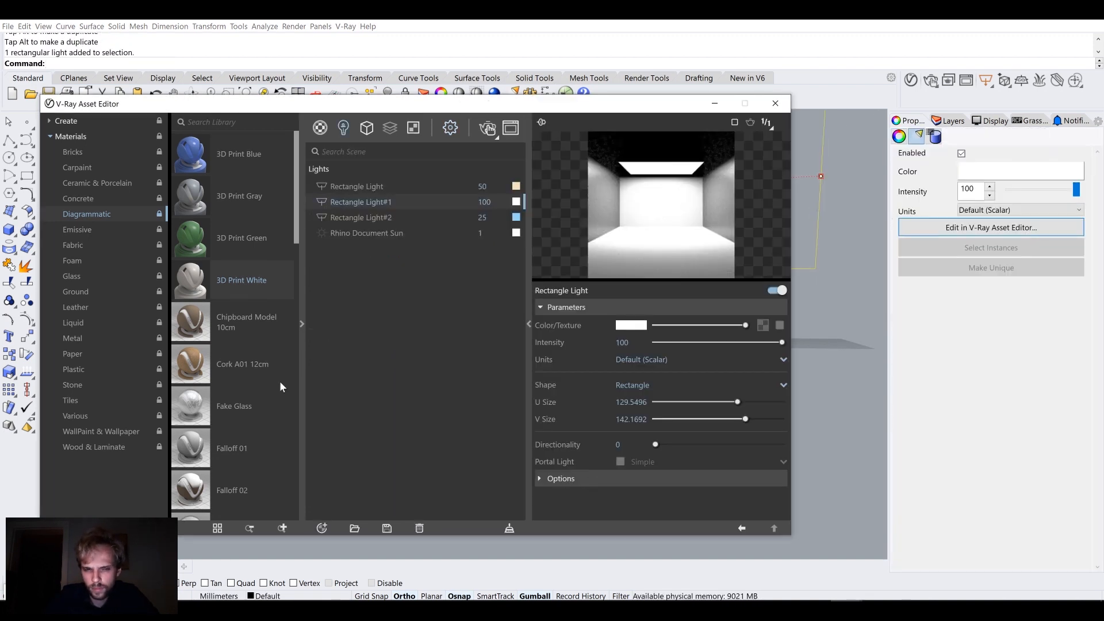
click(301, 323)
scroll(626, 490, down, 3)
click(528, 323)
Start a V-Ray render and arrange the Asset Editor and frame buffer windows around the upright model
click(488, 127)
drag(460, 102, 340, 119)
drag(689, 92, 224, 112)
scroll(690, 287, up, 3)
right_drag(690, 310, 738, 324)
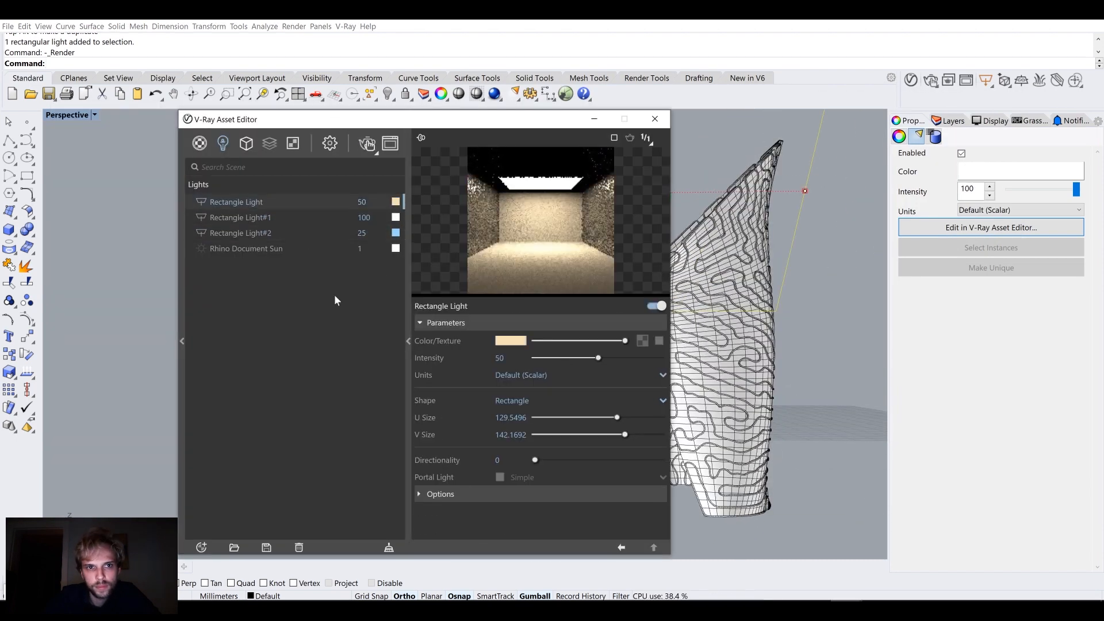
Mirror the two upright meshes as a copy and move one half against the other until they overlap in the middle
drag(818, 426, 582, 360)
drag(581, 360, 581, 361)
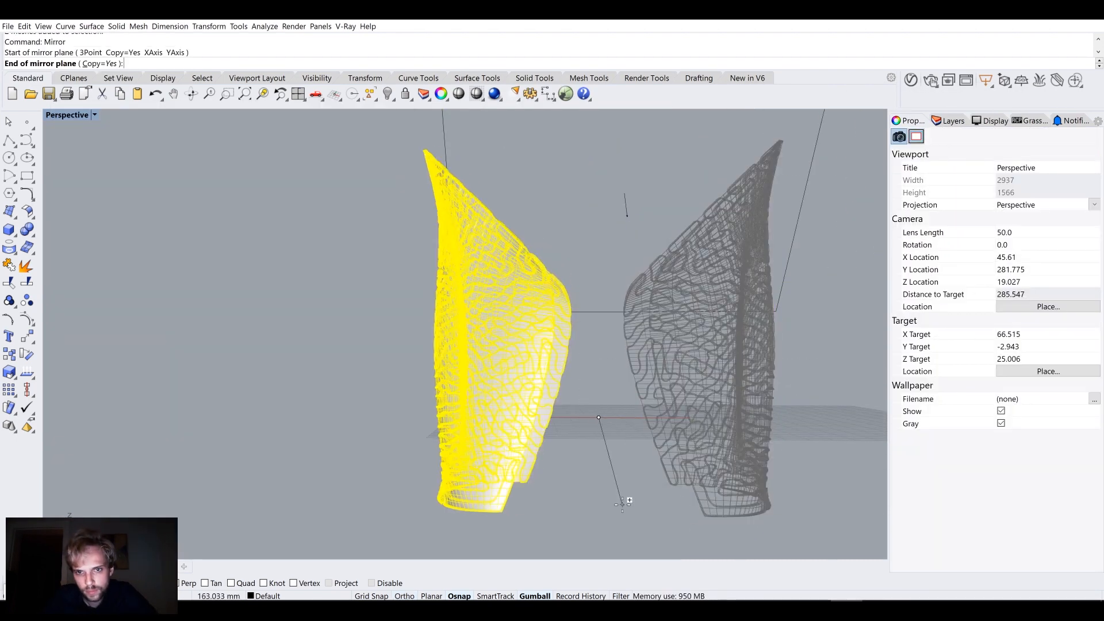
drag(503, 328, 542, 276)
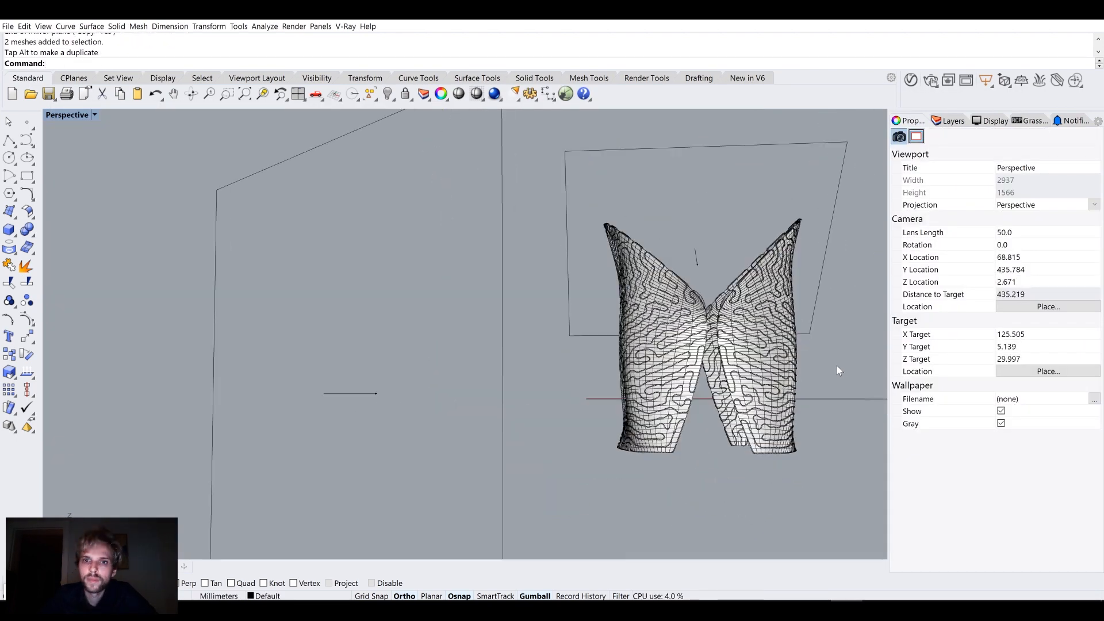
right_drag(836, 365, 650, 397)
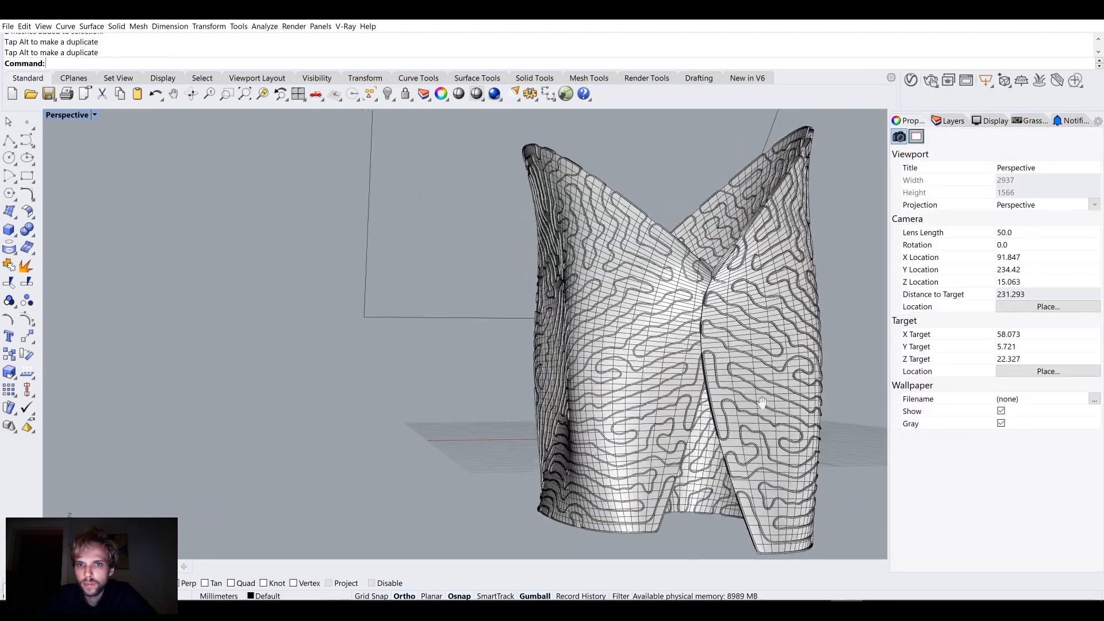
scroll(666, 322, down, 3)
right_drag(644, 345, 672, 405)
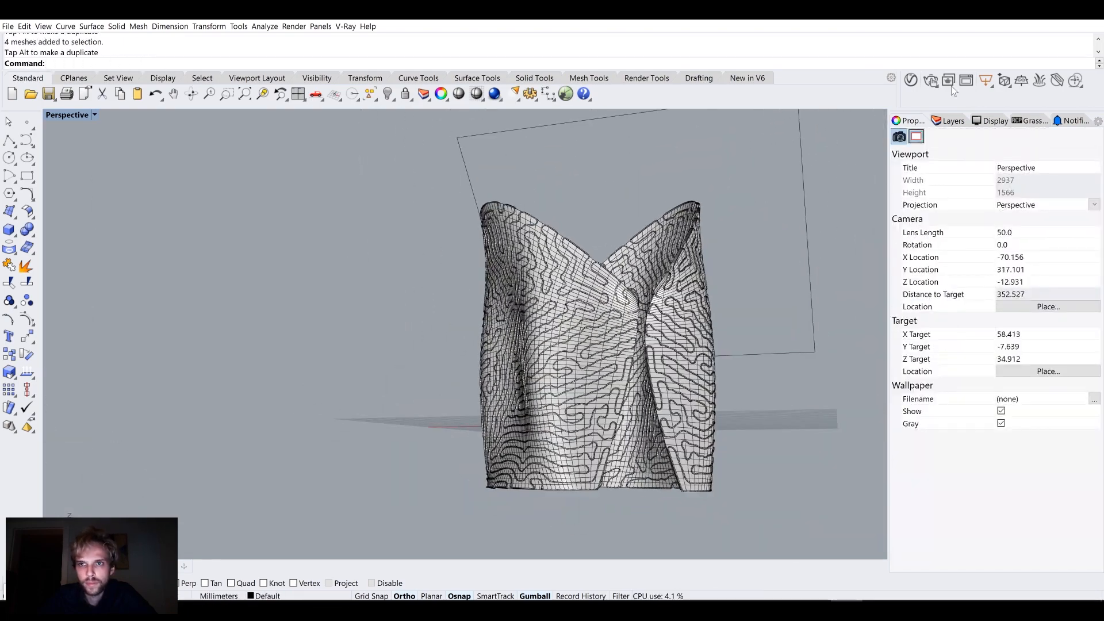
Start an interactive V-Ray render and frame a close-up of the mirrored pattern meshes
click(951, 85)
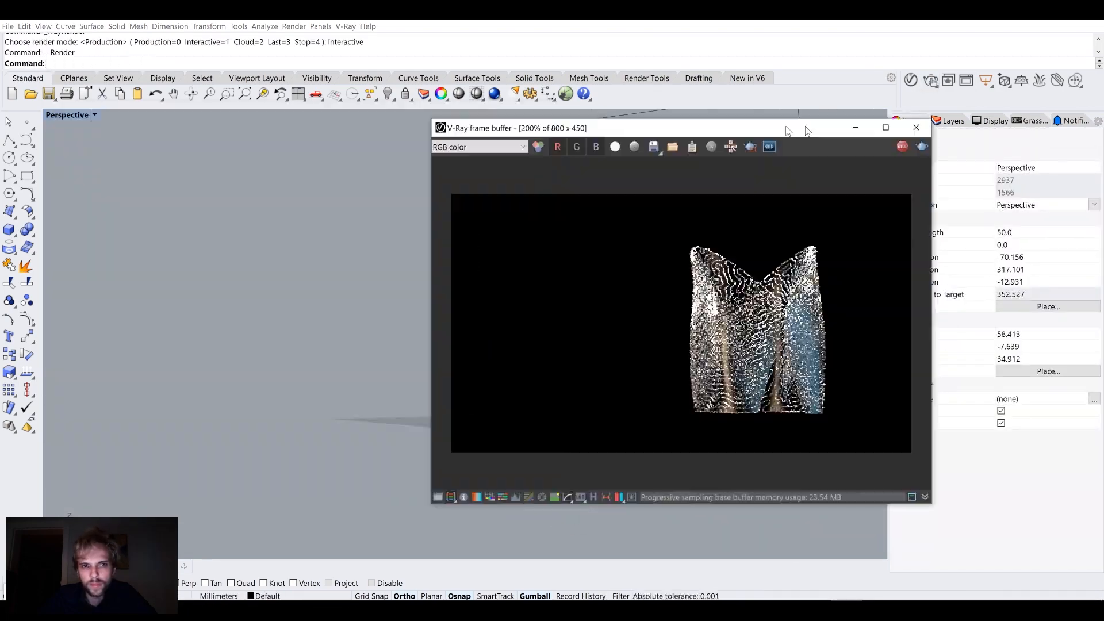
scroll(510, 292, up, 5)
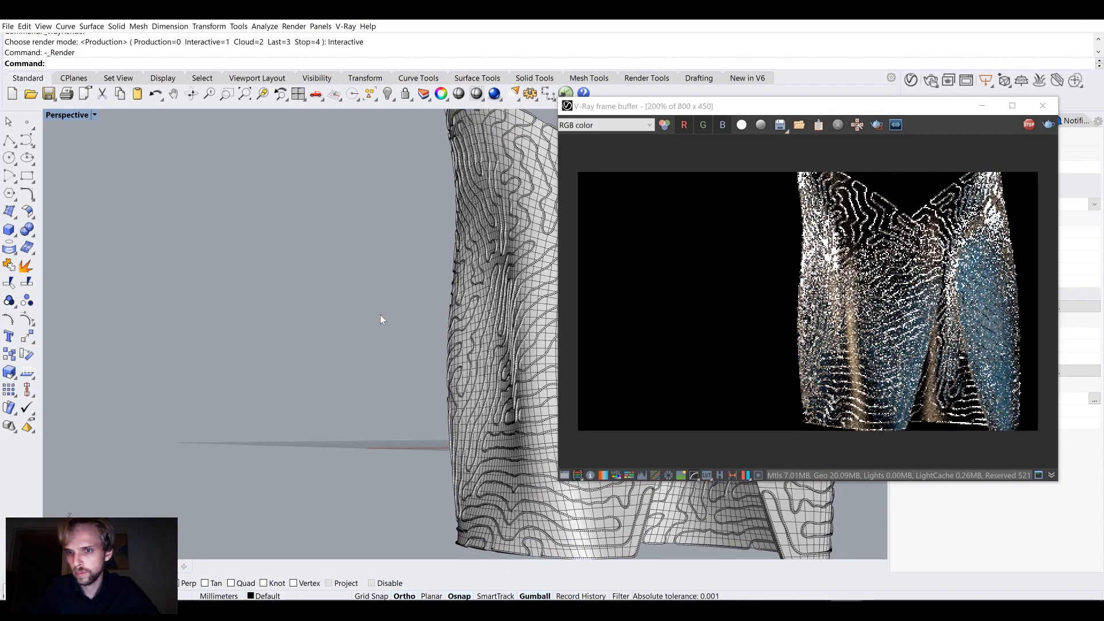
shift+right_drag(322, 326, 278, 323)
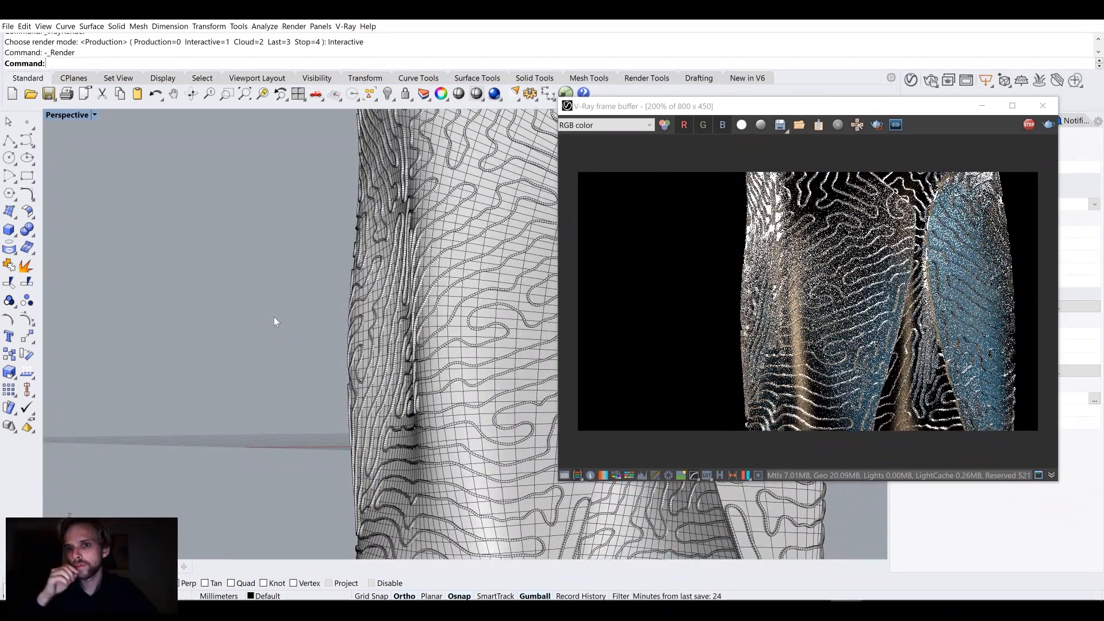